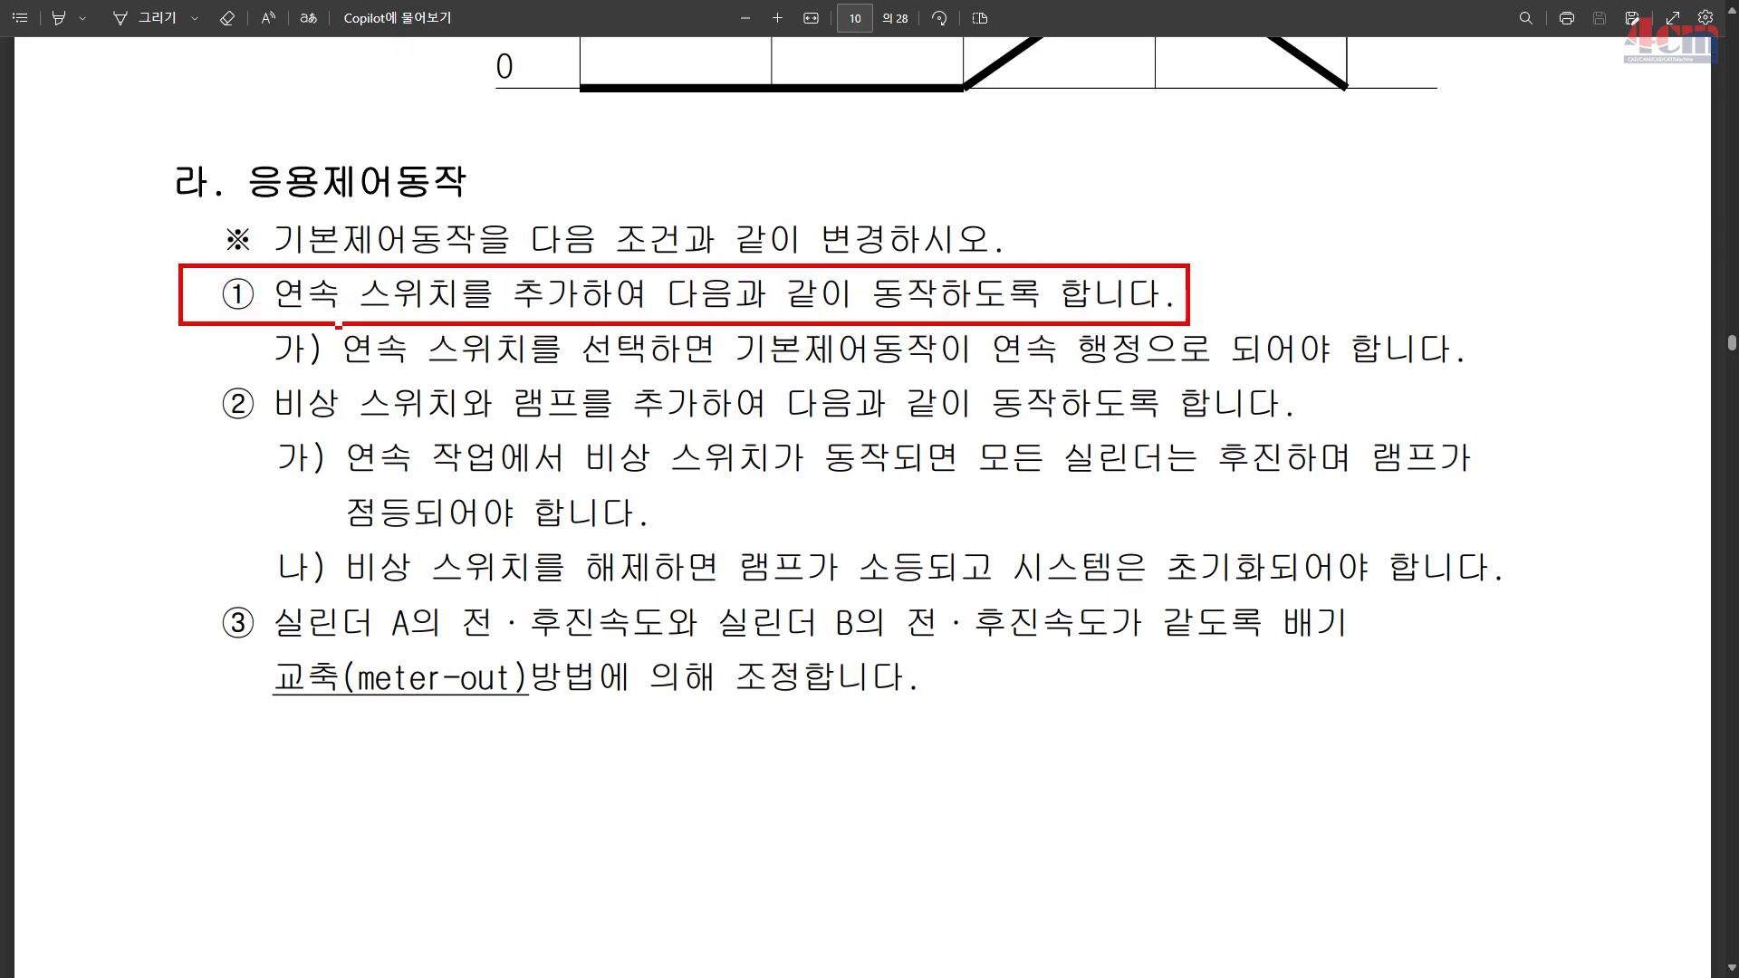
Review the continuous switch requirement under item 1 of the applied control section.
{"action": "mouse_move", "coordinate": [336, 323]}
{"action": "left_mouse_down"}
{"action": "mouse_move", "coordinate": [734, 381]}
{"action": "mouse_move", "coordinate": [1473, 367]}
{"action": "left_mouse_up"}
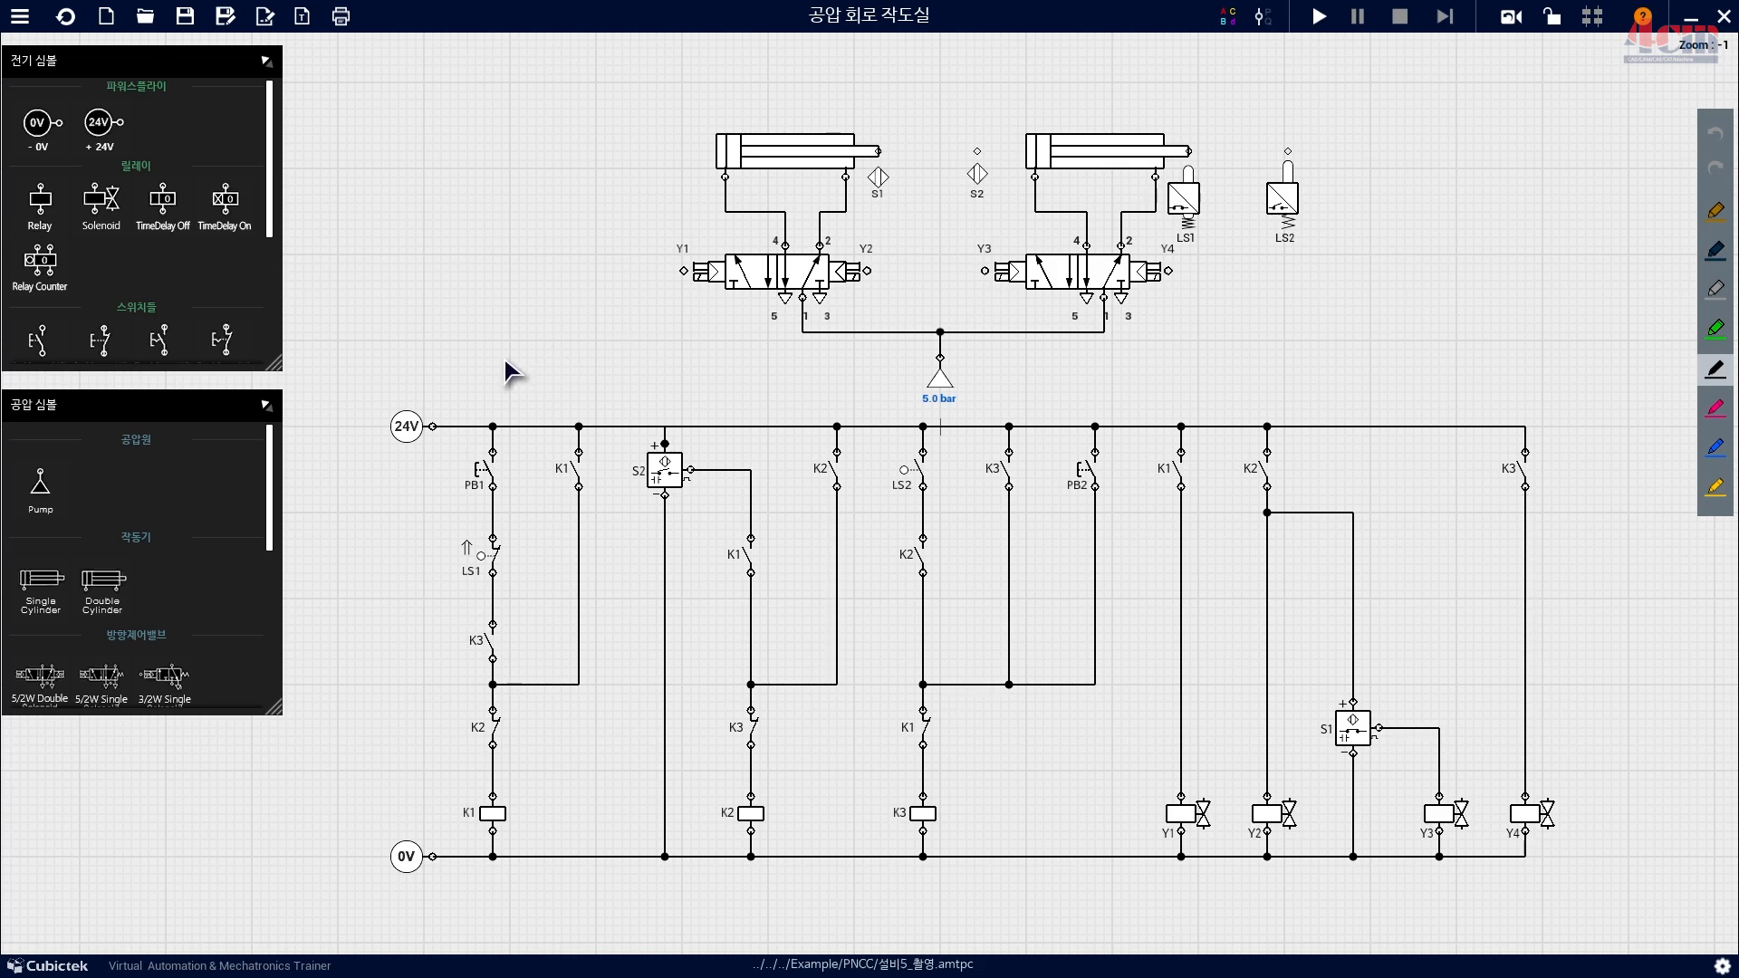
Move the 24V and 0V supply terminals farther left of the PB1 branch, extending both rails.
{"action": "scroll", "coordinate": [504, 359], "scroll_direction": "up", "scroll_amount": 4}
{"action": "left_click_drag", "start_coordinate": [547, 287], "coordinate": [605, 281]}
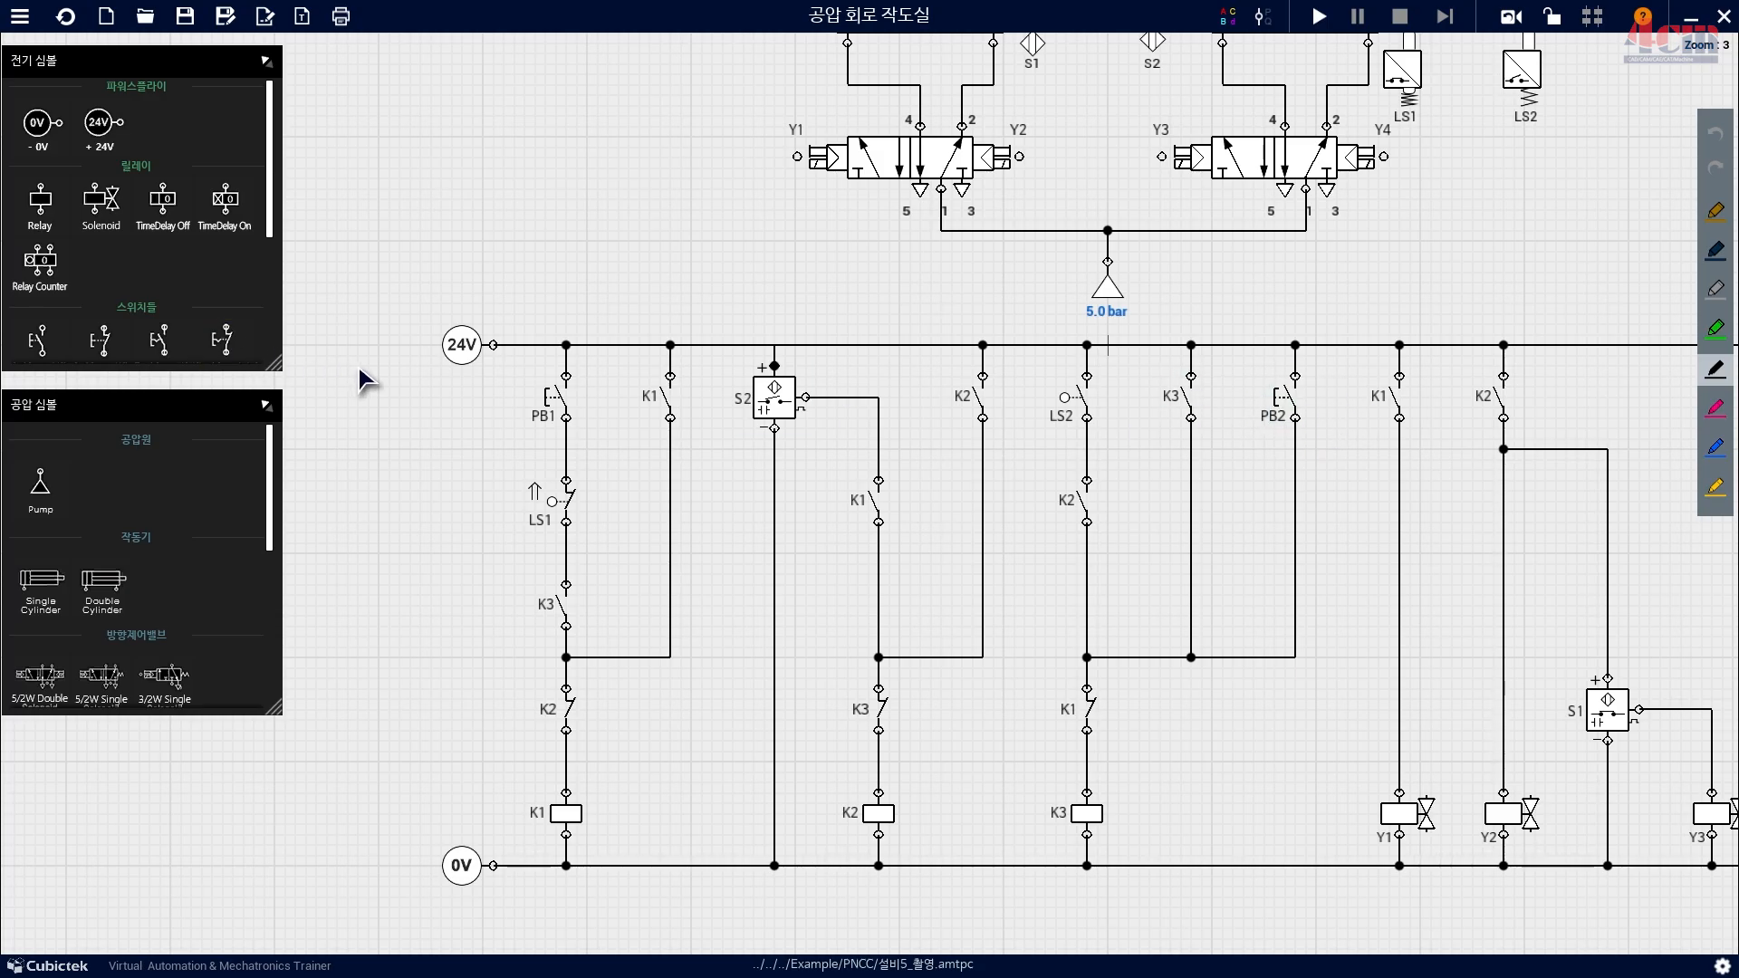
{"action": "left_click_drag", "start_coordinate": [372, 389], "coordinate": [723, 354]}
{"action": "left_click_drag", "start_coordinate": [688, 234], "coordinate": [868, 937]}
{"action": "left_click_drag", "start_coordinate": [812, 308], "coordinate": [595, 306]}
Place a normally open pushbutton and a relay coil between the supply rails, left of the PB1 branch.
{"action": "scroll", "coordinate": [145, 231], "scroll_direction": "down", "scroll_amount": 2}
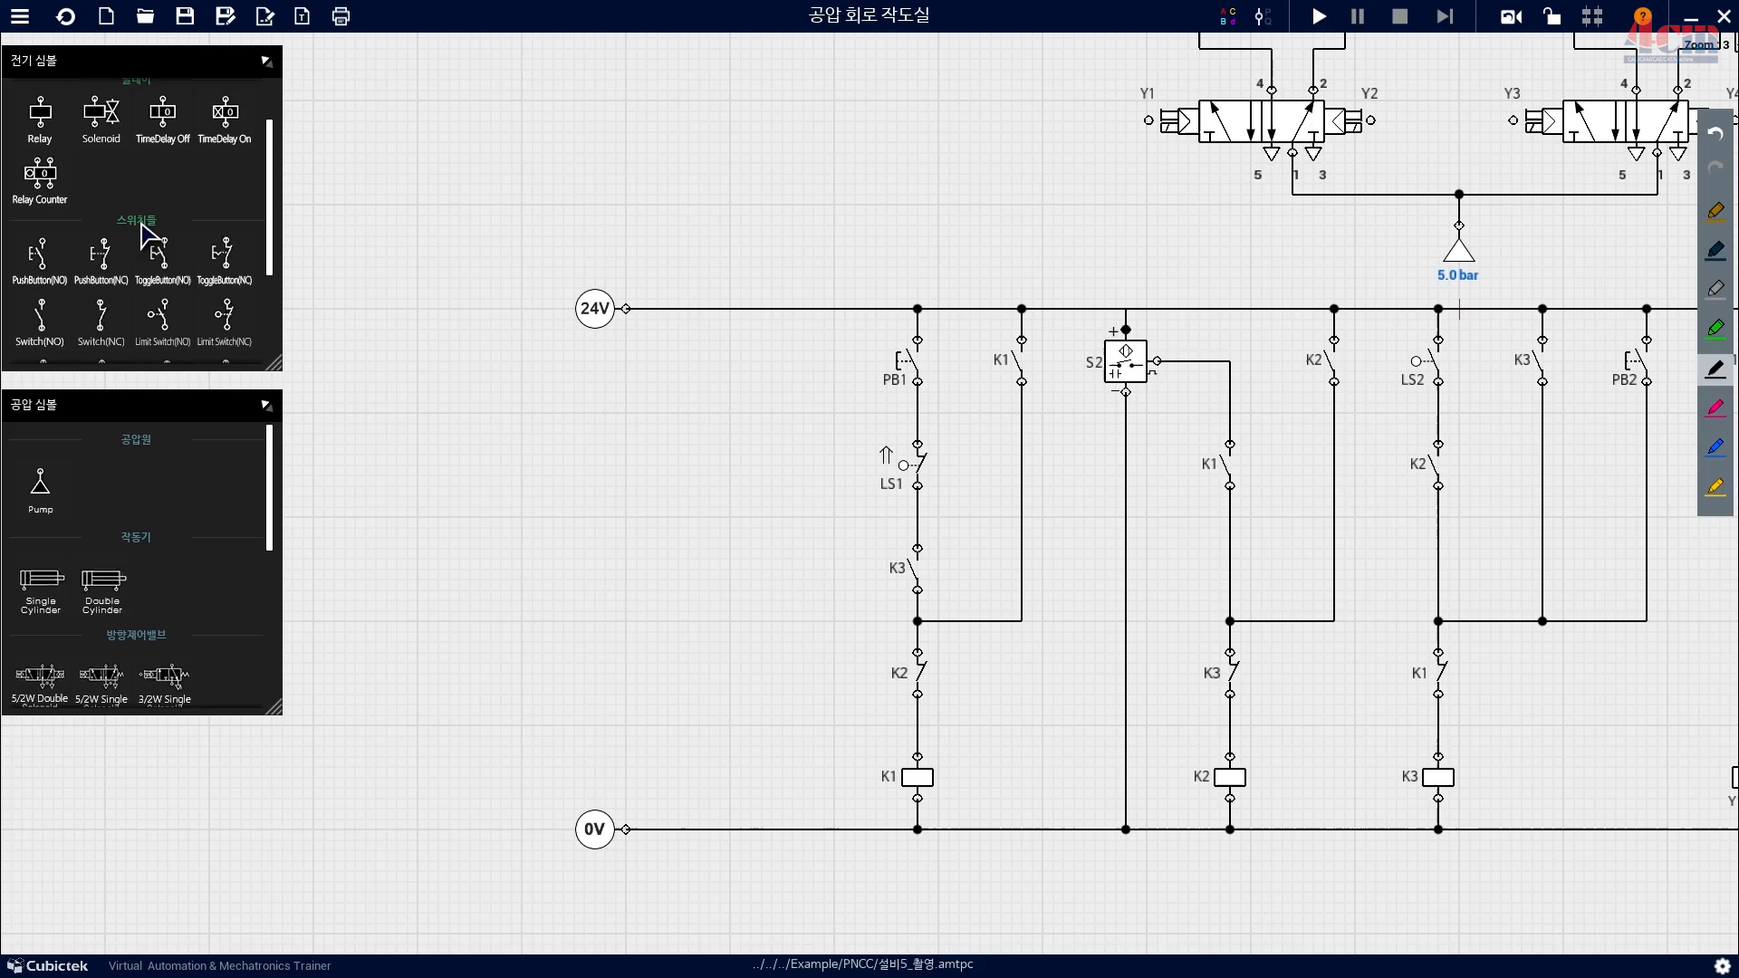
{"action": "left_click_drag", "start_coordinate": [38, 256], "coordinate": [668, 360]}
{"action": "scroll", "coordinate": [46, 200], "scroll_direction": "up", "scroll_amount": 2}
{"action": "left_click_drag", "start_coordinate": [40, 201], "coordinate": [668, 776]}
Set the ID of the new relay coil below PB3 to K4.
{"action": "left_click_drag", "start_coordinate": [1023, 741], "coordinate": [820, 725]}
{"action": "left_click_drag", "start_coordinate": [1310, 695], "coordinate": [1112, 670]}
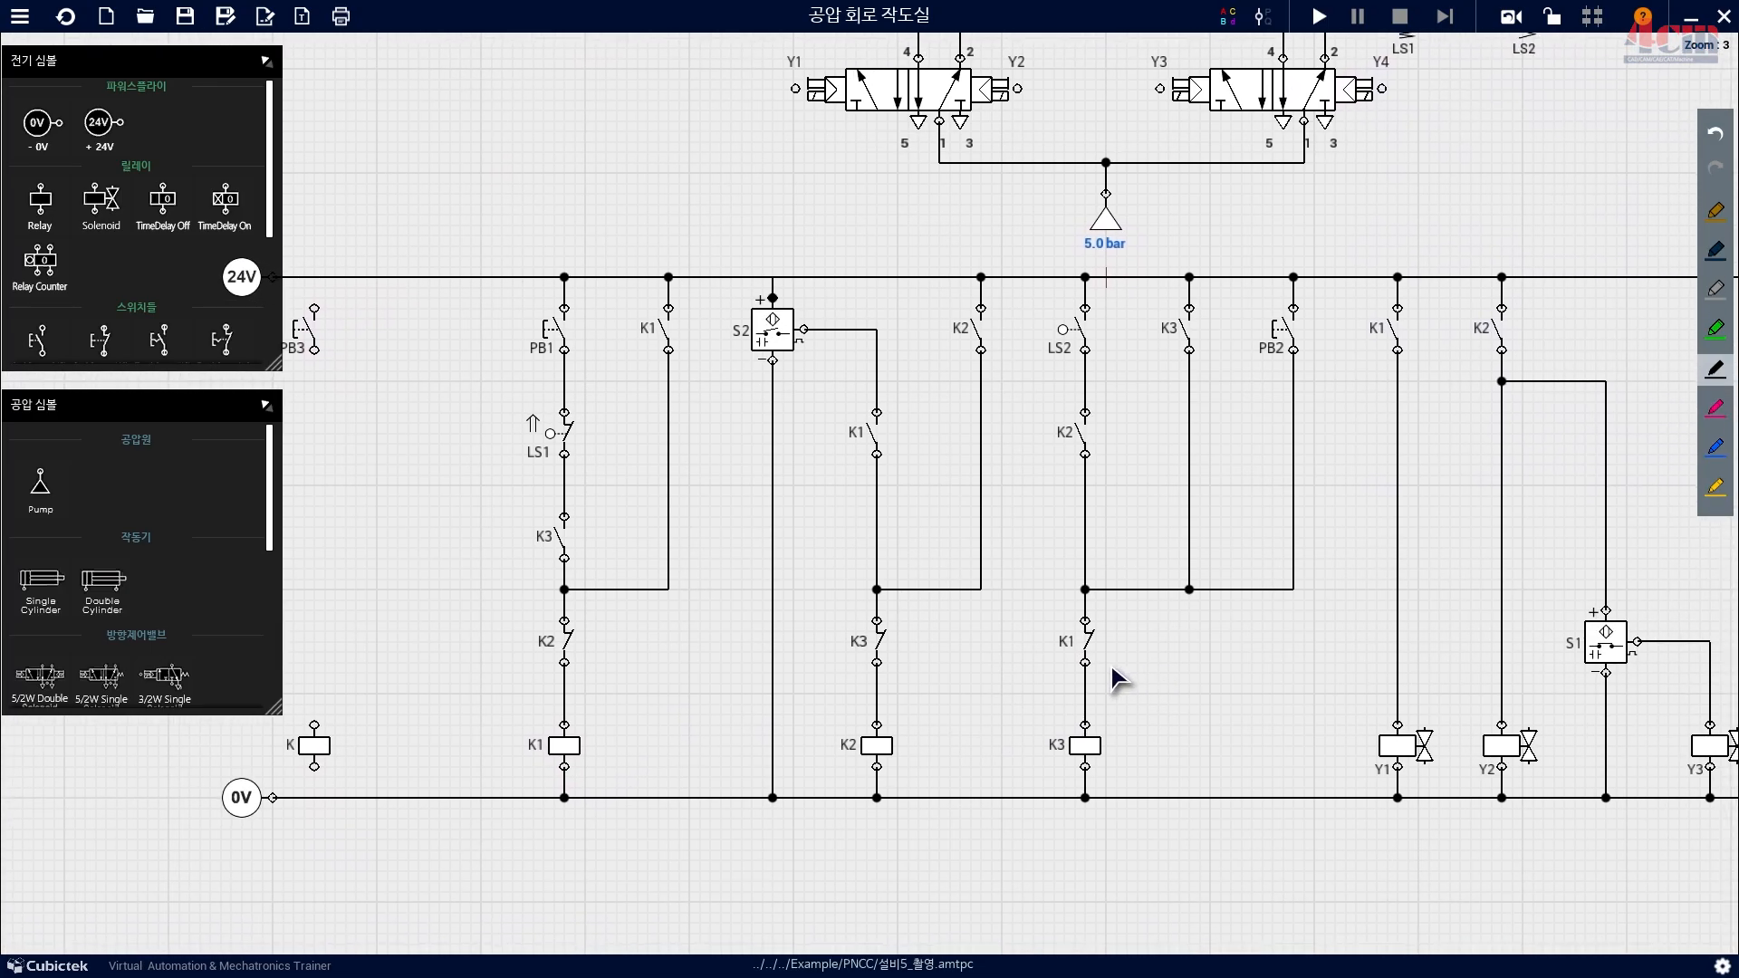
{"action": "left_click_drag", "start_coordinate": [699, 681], "coordinate": [996, 653]}
{"action": "double_click", "coordinate": [612, 716]}
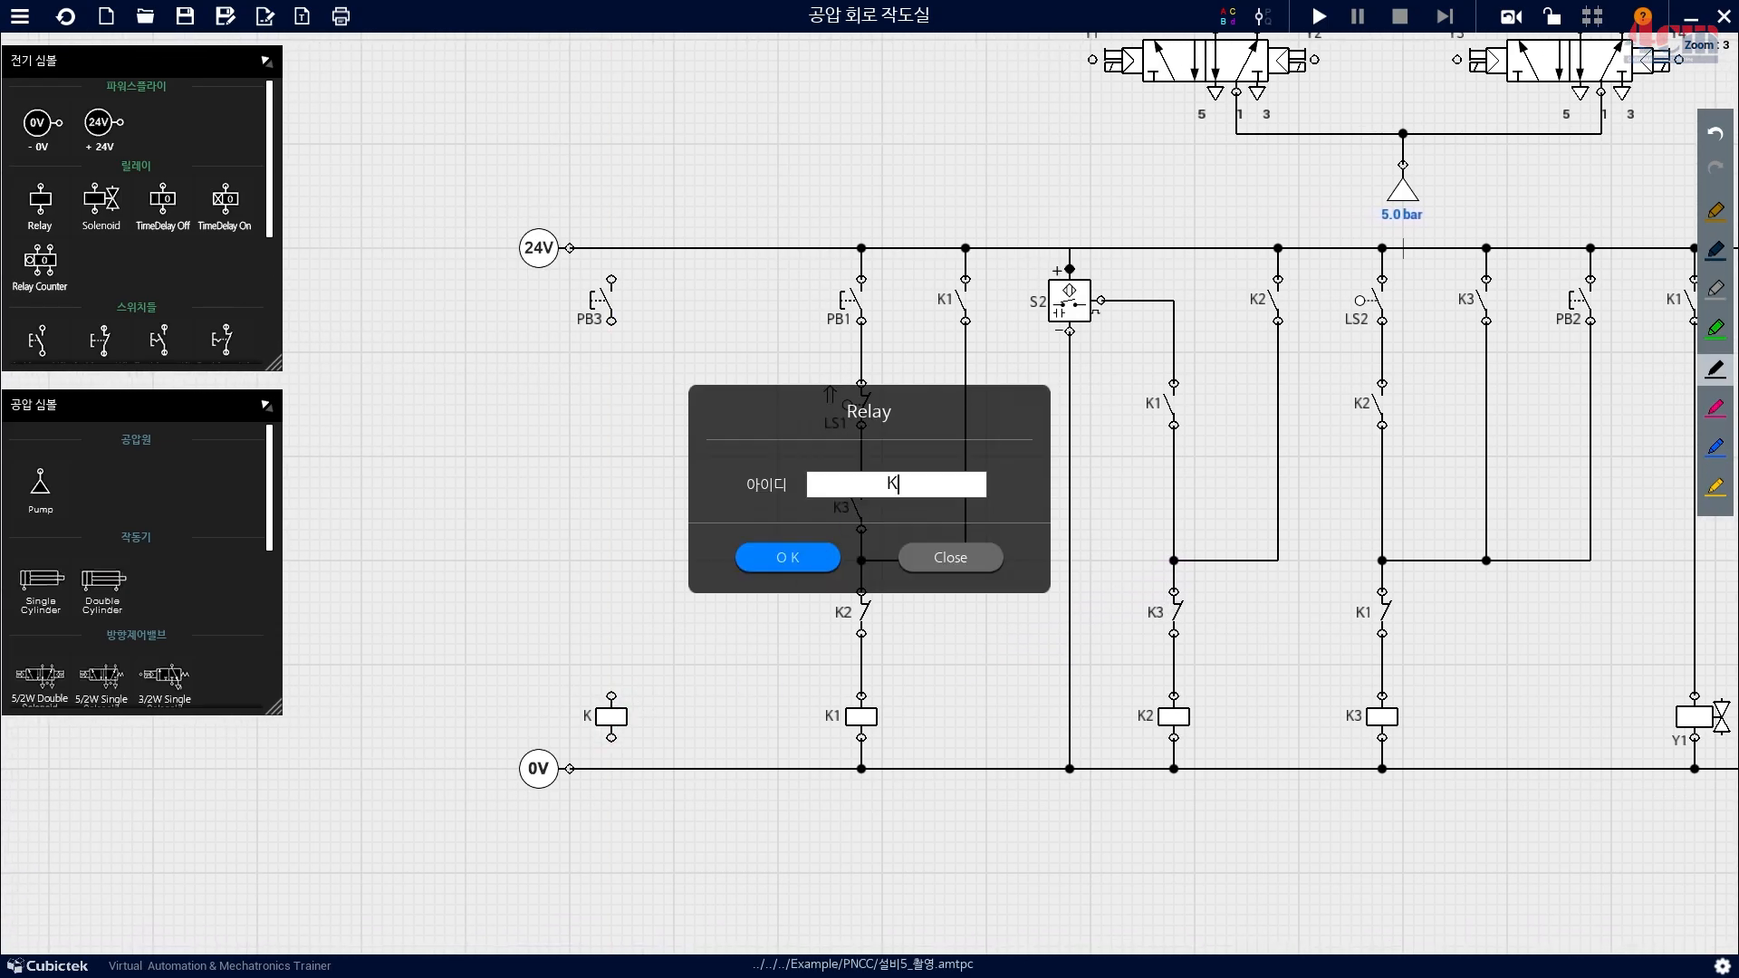
{"action": "type", "text": "4"}
{"action": "left_click", "coordinate": [813, 557]}
Add a normally open K4 holding contact parallel to PB3 and wire the branch through coil K4 to both rails.
{"action": "scroll", "coordinate": [199, 263], "scroll_direction": "down", "scroll_amount": 1}
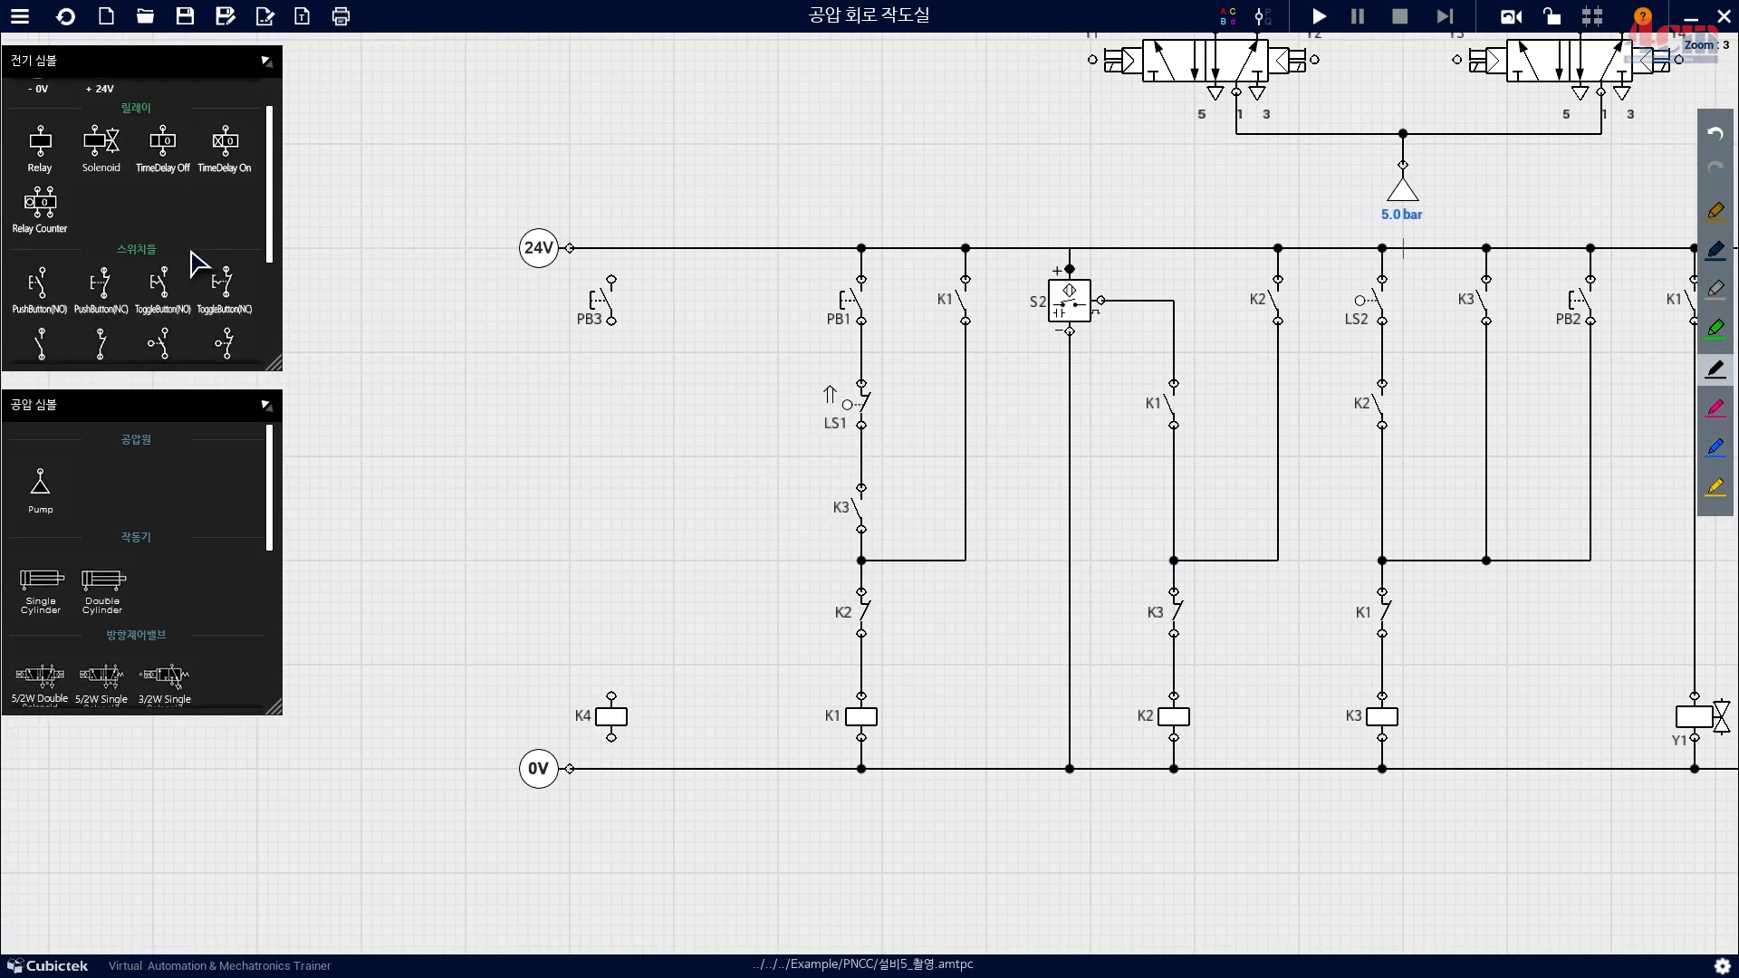
{"action": "scroll", "coordinate": [192, 263], "scroll_direction": "down", "scroll_amount": 1}
{"action": "left_click_drag", "start_coordinate": [40, 288], "coordinate": [674, 302]}
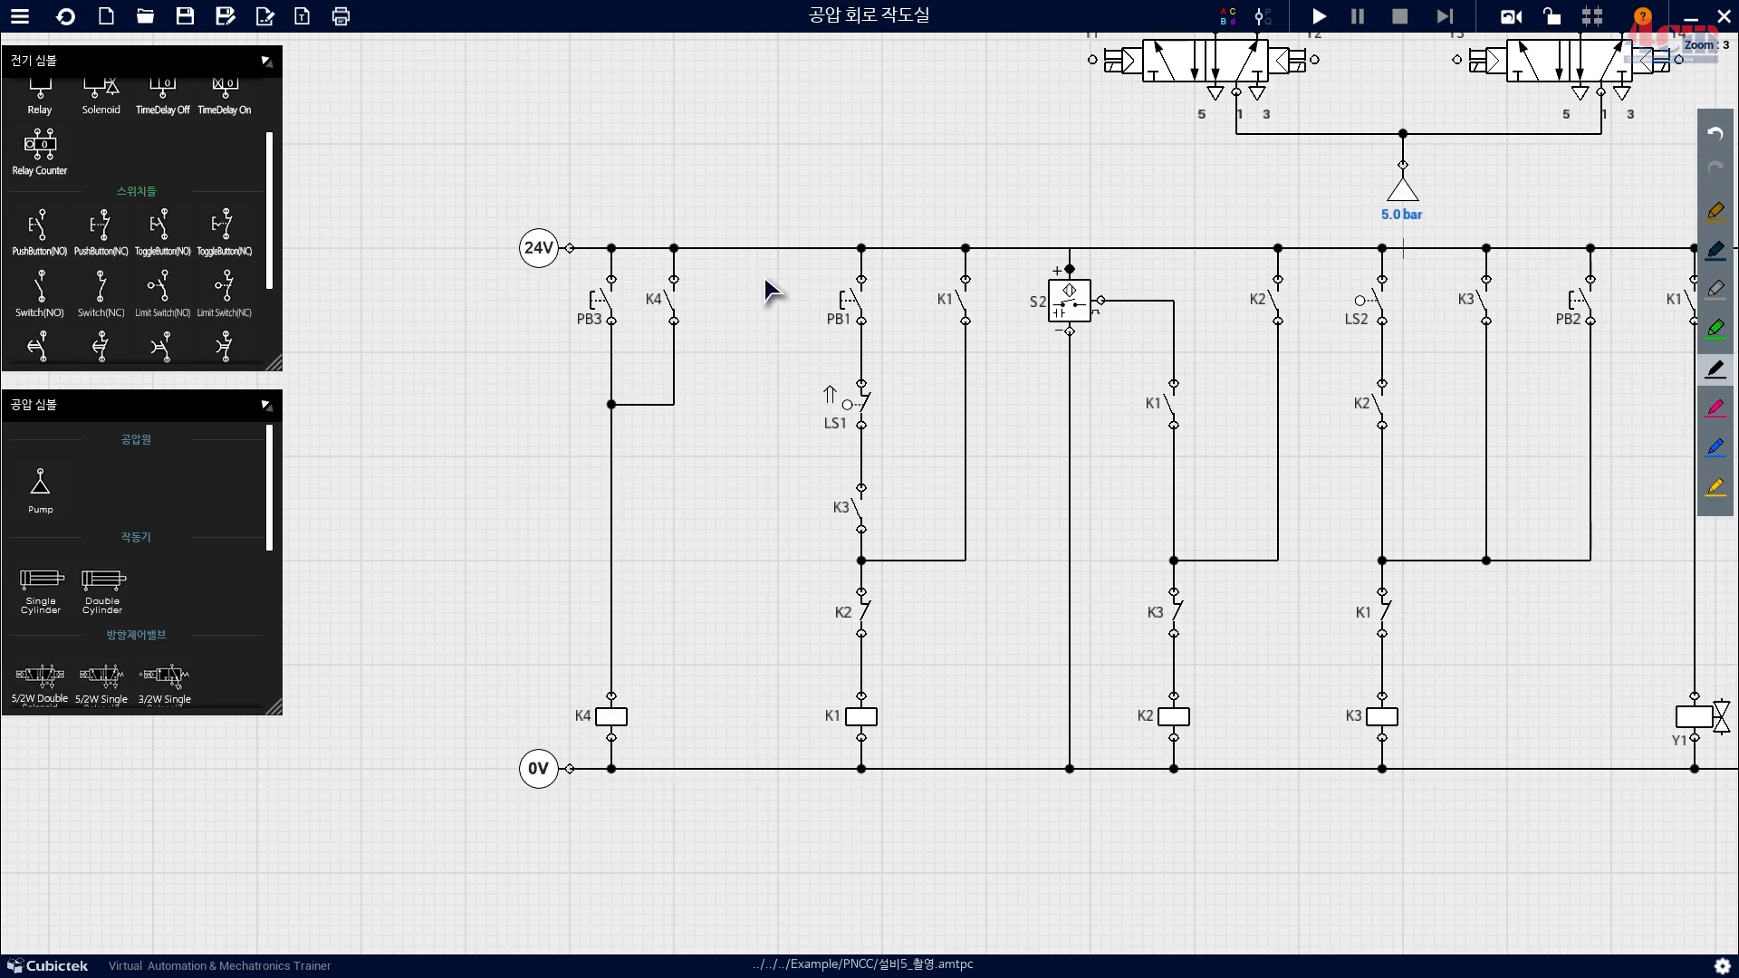
Add a second normally open contact with ID K4 and wire it in parallel with PB1.
{"action": "left_click_drag", "start_coordinate": [40, 288], "coordinate": [779, 300]}
{"action": "type", "text": "4"}
{"action": "left_click", "coordinate": [813, 561]}
{"action": "left_click", "coordinate": [780, 277]}
{"action": "left_click_drag", "start_coordinate": [779, 320], "coordinate": [776, 360]}
{"action": "left_click_drag", "start_coordinate": [775, 360], "coordinate": [861, 352]}
Run the simulation and actuate PB2 and PB3 to test the cylinders' continuous operation.
{"action": "scroll", "coordinate": [890, 166], "scroll_direction": "down", "scroll_amount": 6}
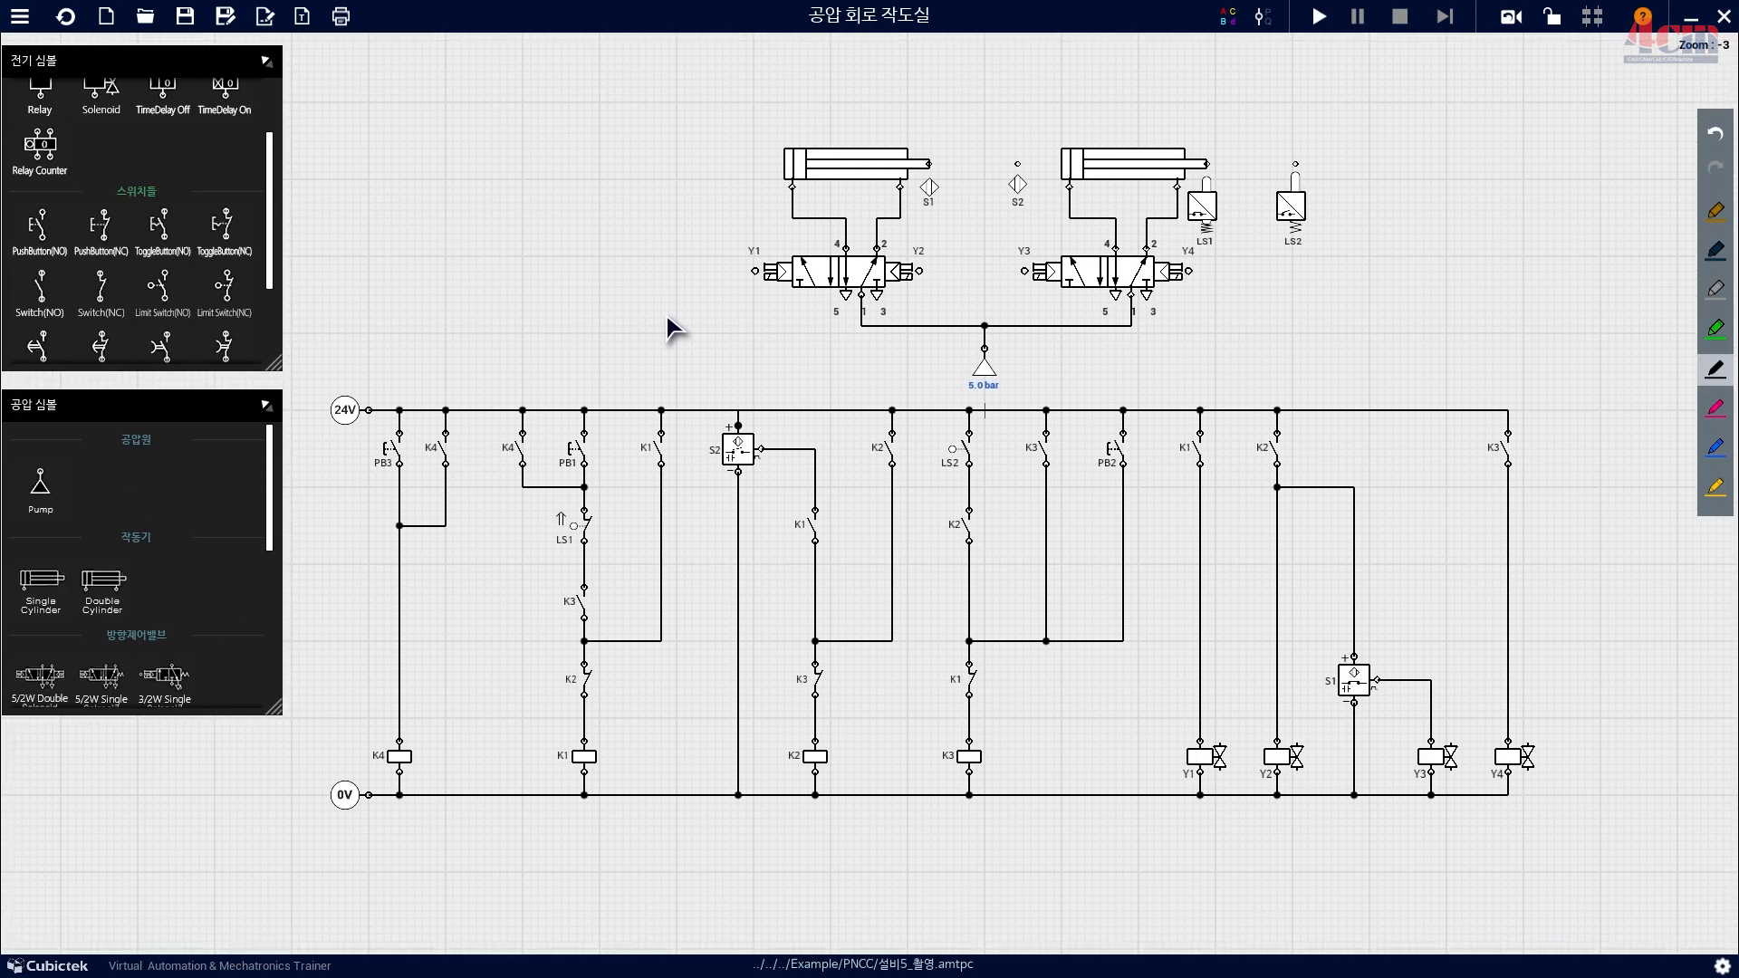
{"action": "left_click", "coordinate": [1319, 16]}
{"action": "left_click", "coordinate": [1147, 424]}
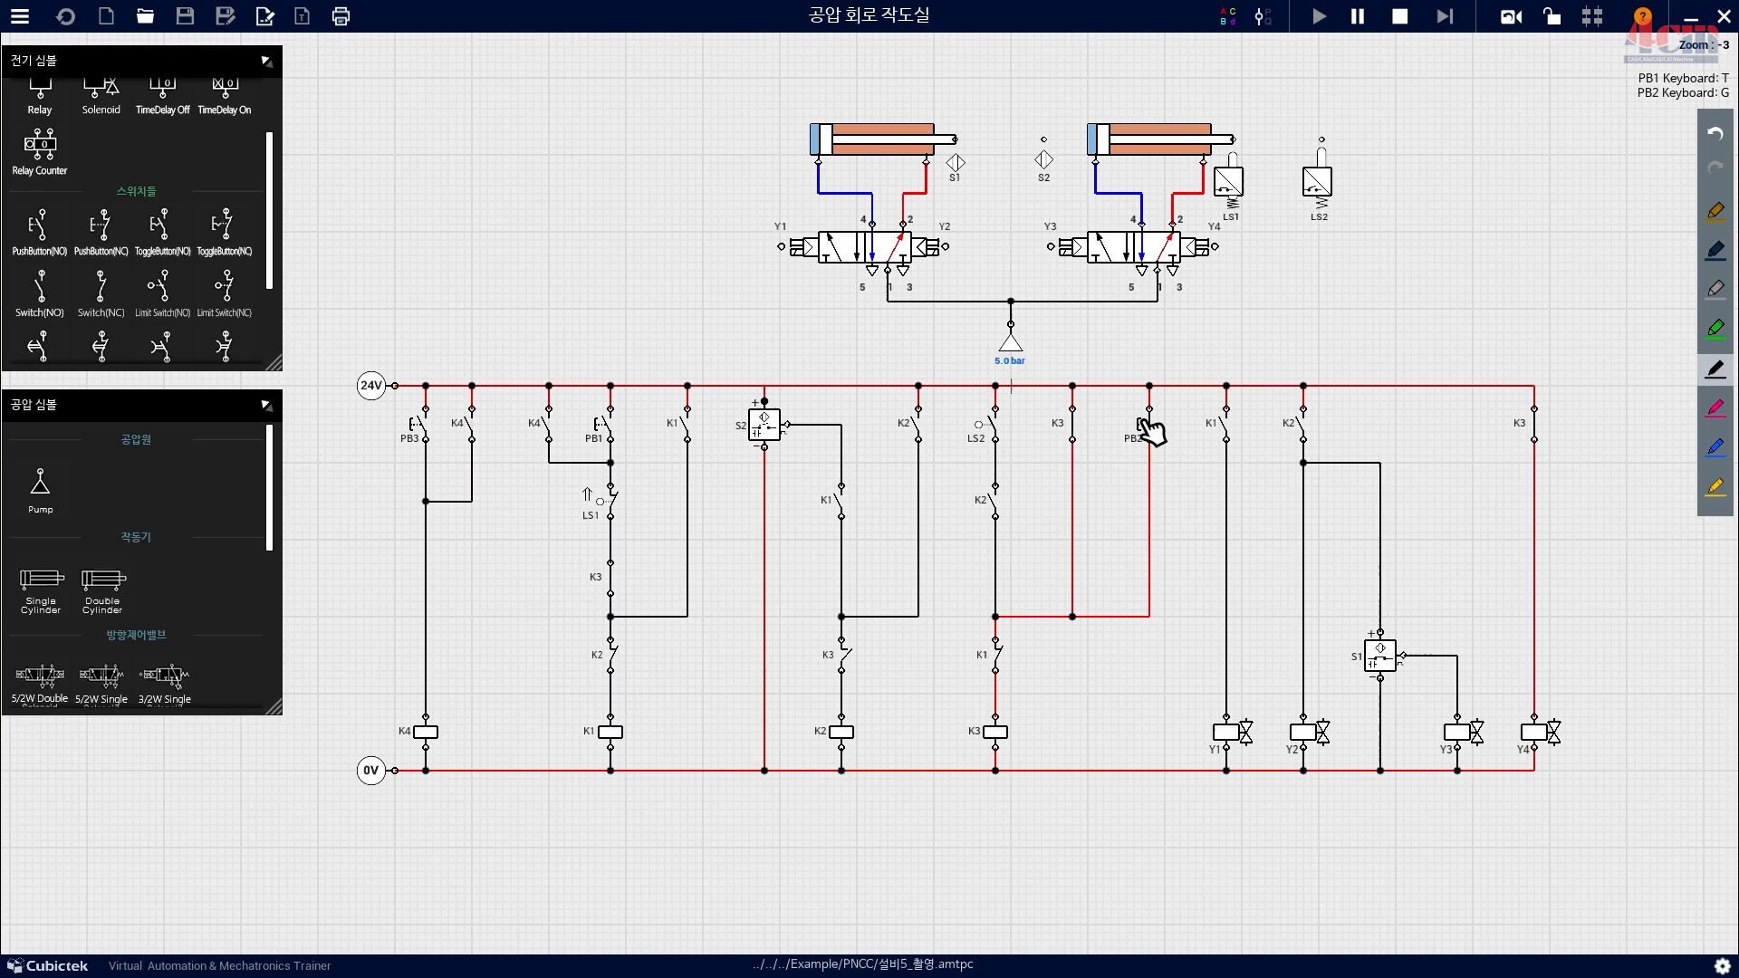
{"action": "left_click", "coordinate": [420, 439]}
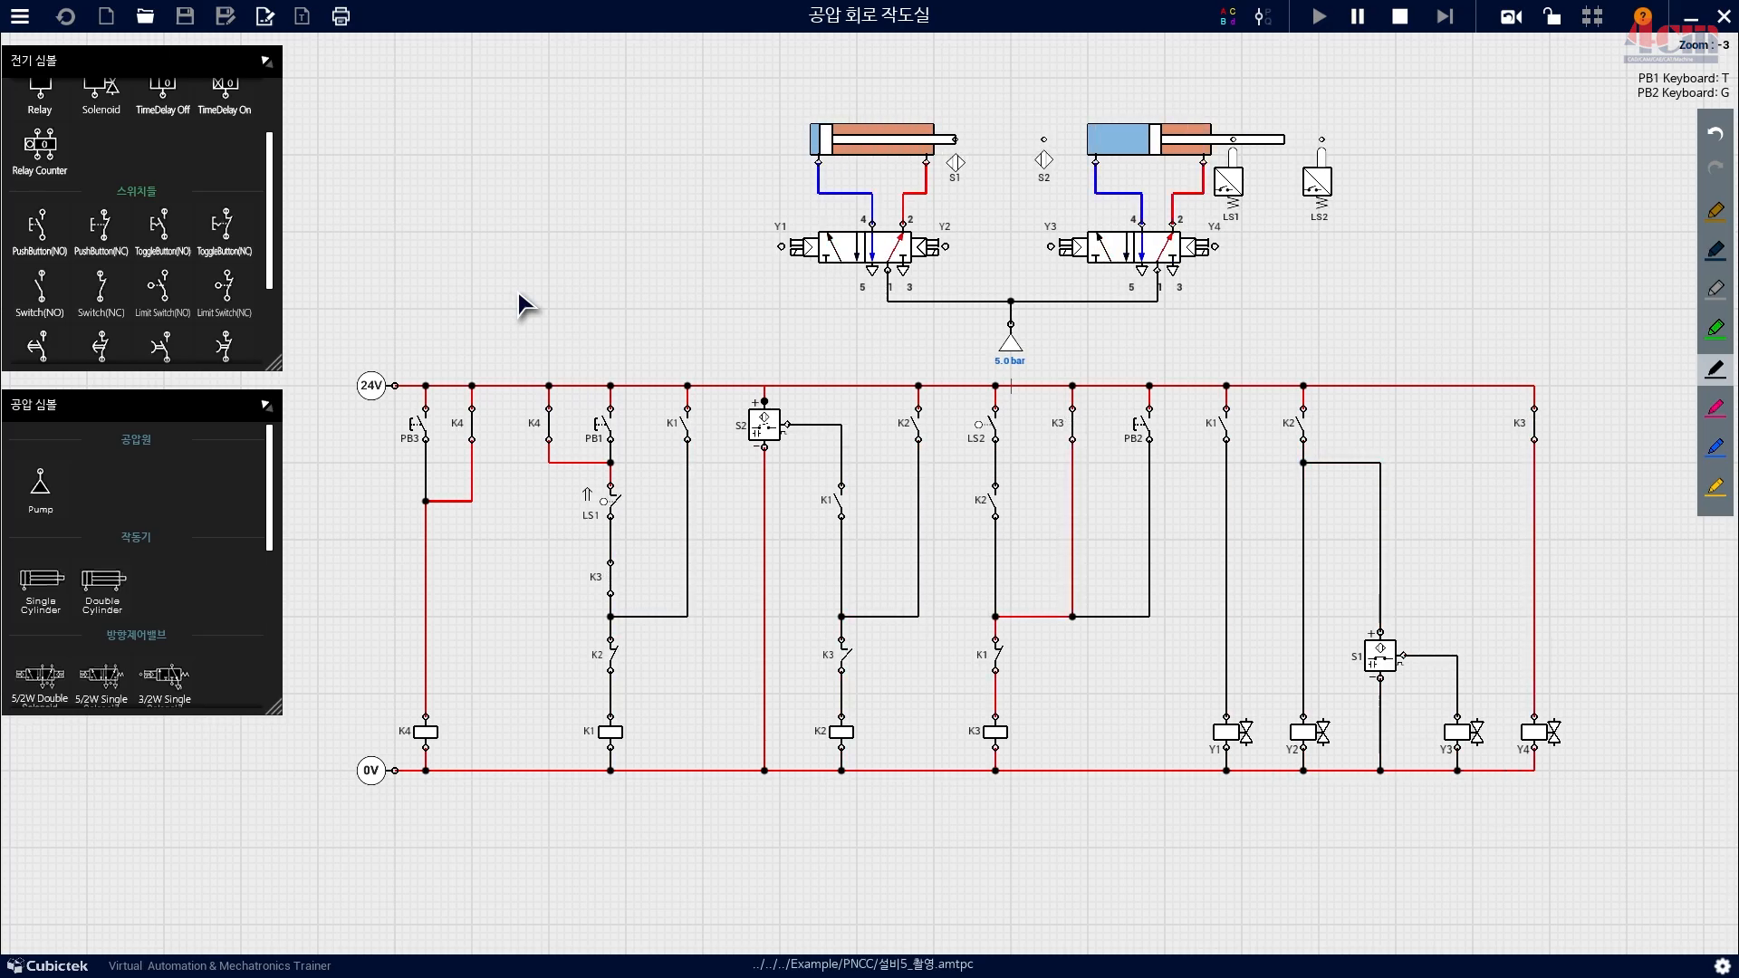
{"action": "scroll", "coordinate": [545, 269], "scroll_direction": "up", "scroll_amount": 1}
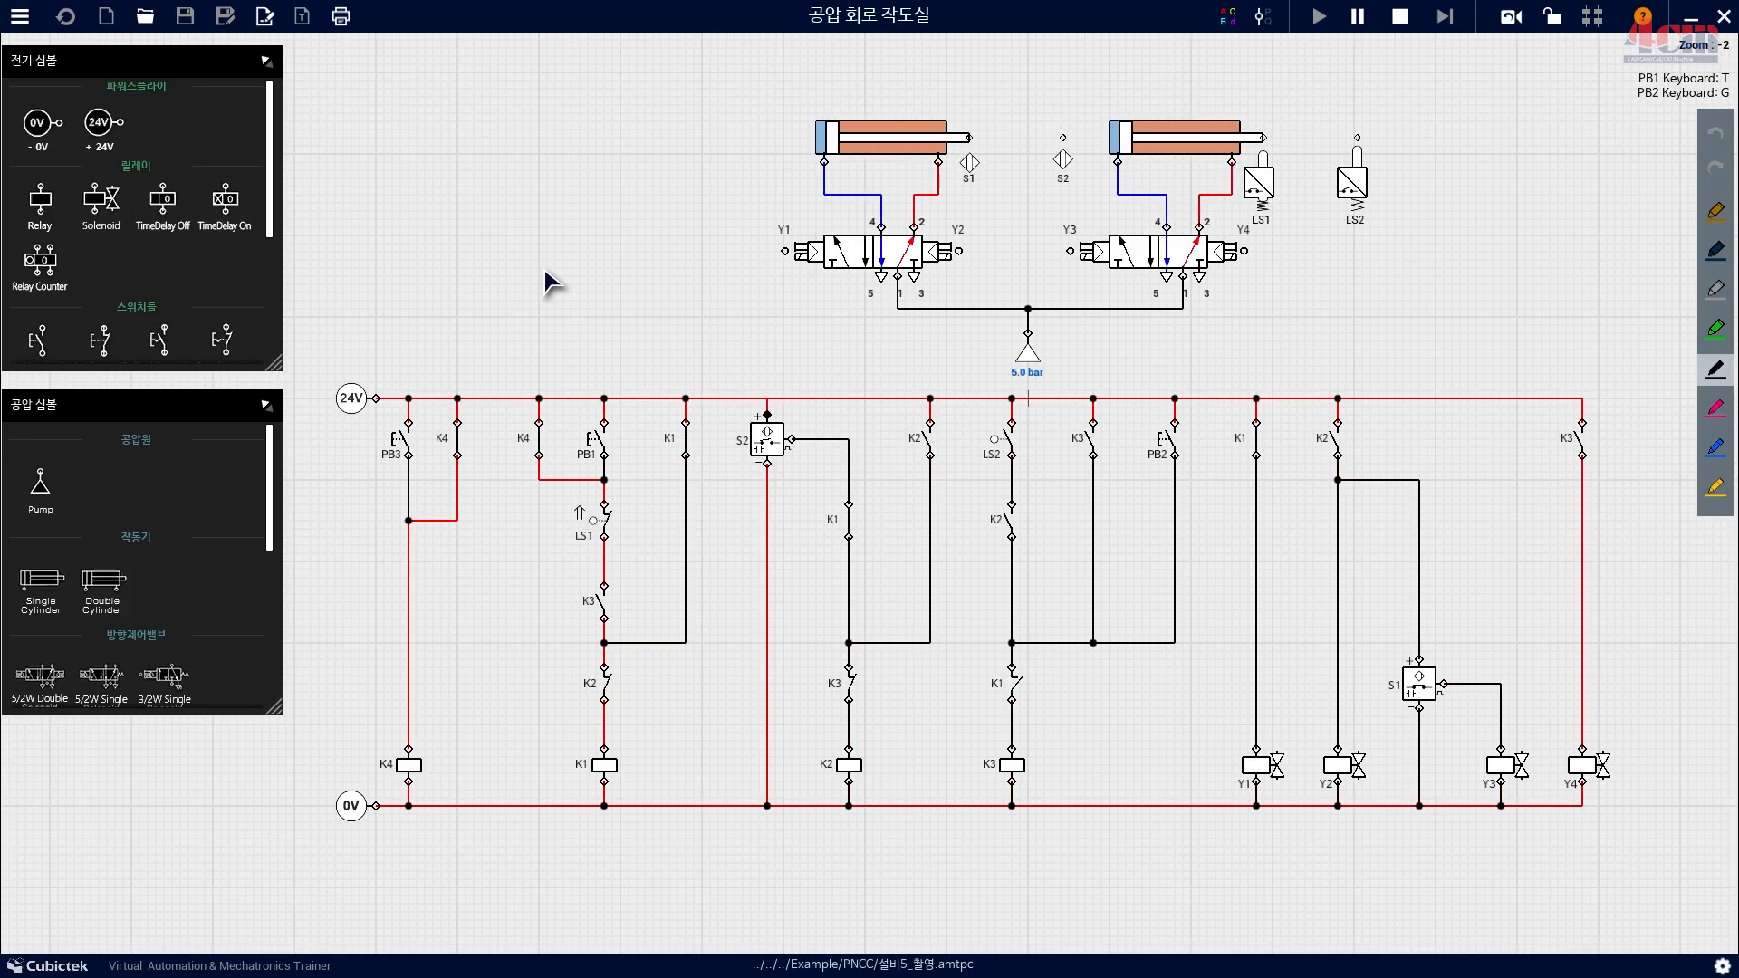
Switch to the PDF task sheet and mark the emergency switch and lamp requirements under item 2.
{"action": "key", "text": "alt+Tab"}
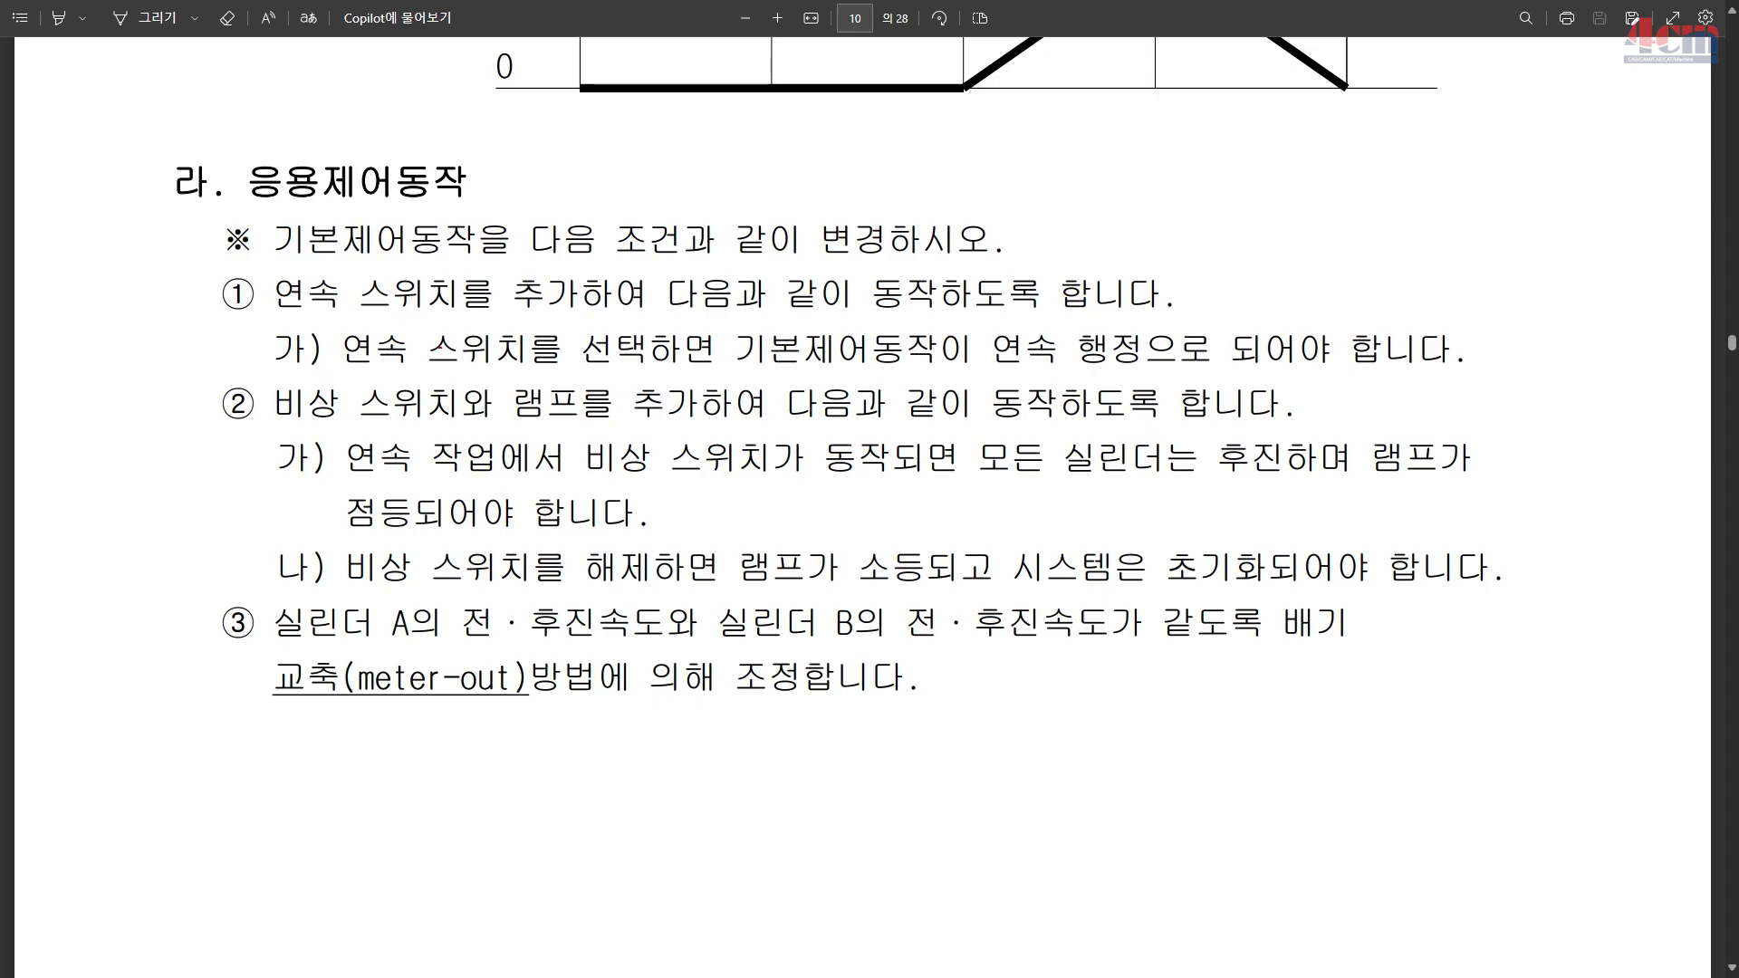
{"action": "left_click_drag", "start_coordinate": [192, 366], "coordinate": [473, 436]}
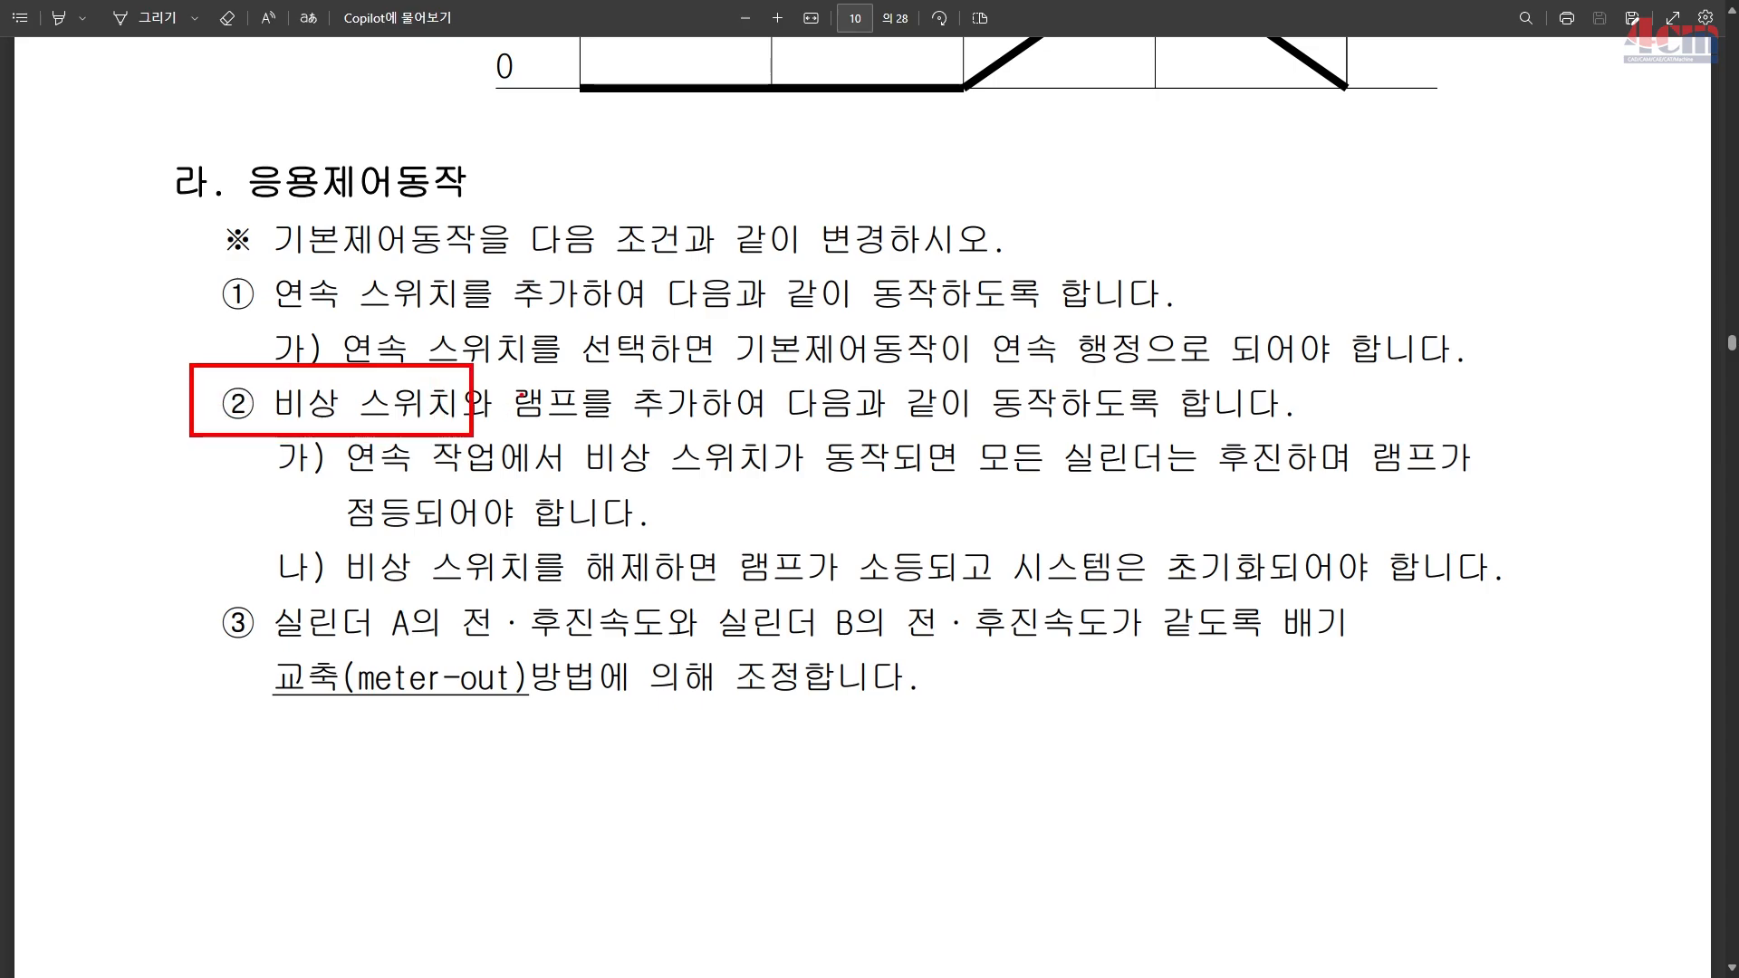
{"action": "left_click_drag", "start_coordinate": [506, 372], "coordinate": [730, 430]}
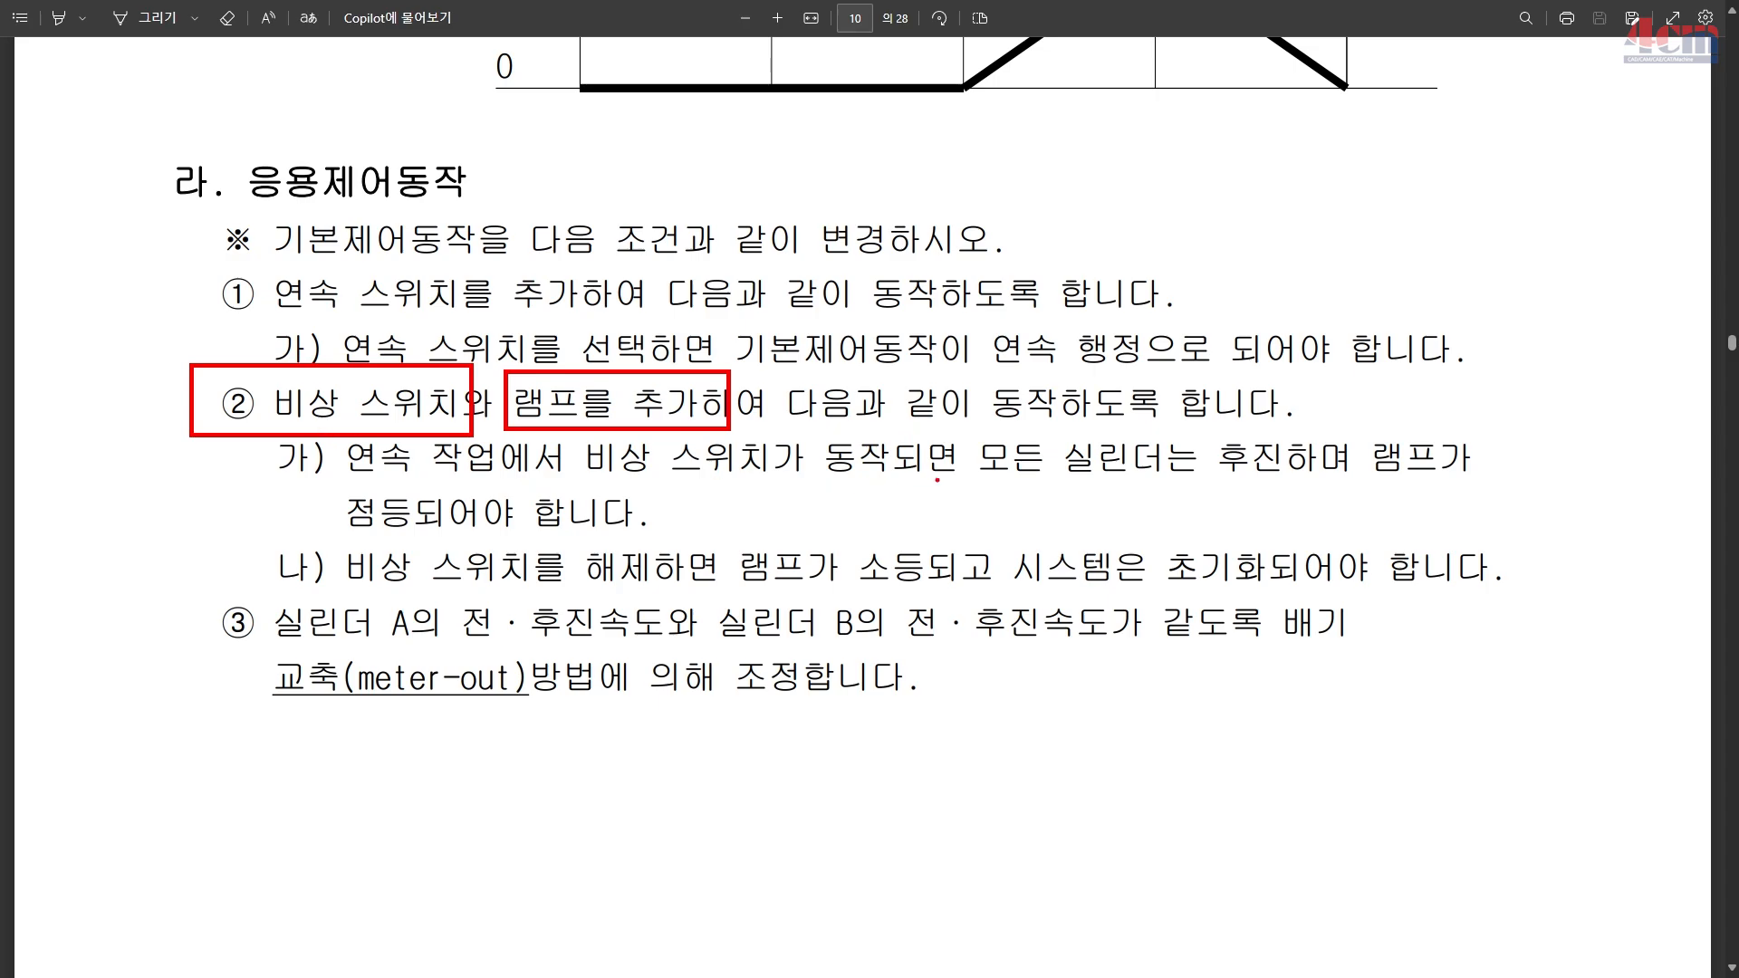
{"action": "left_click_drag", "start_coordinate": [860, 475], "coordinate": [1402, 479]}
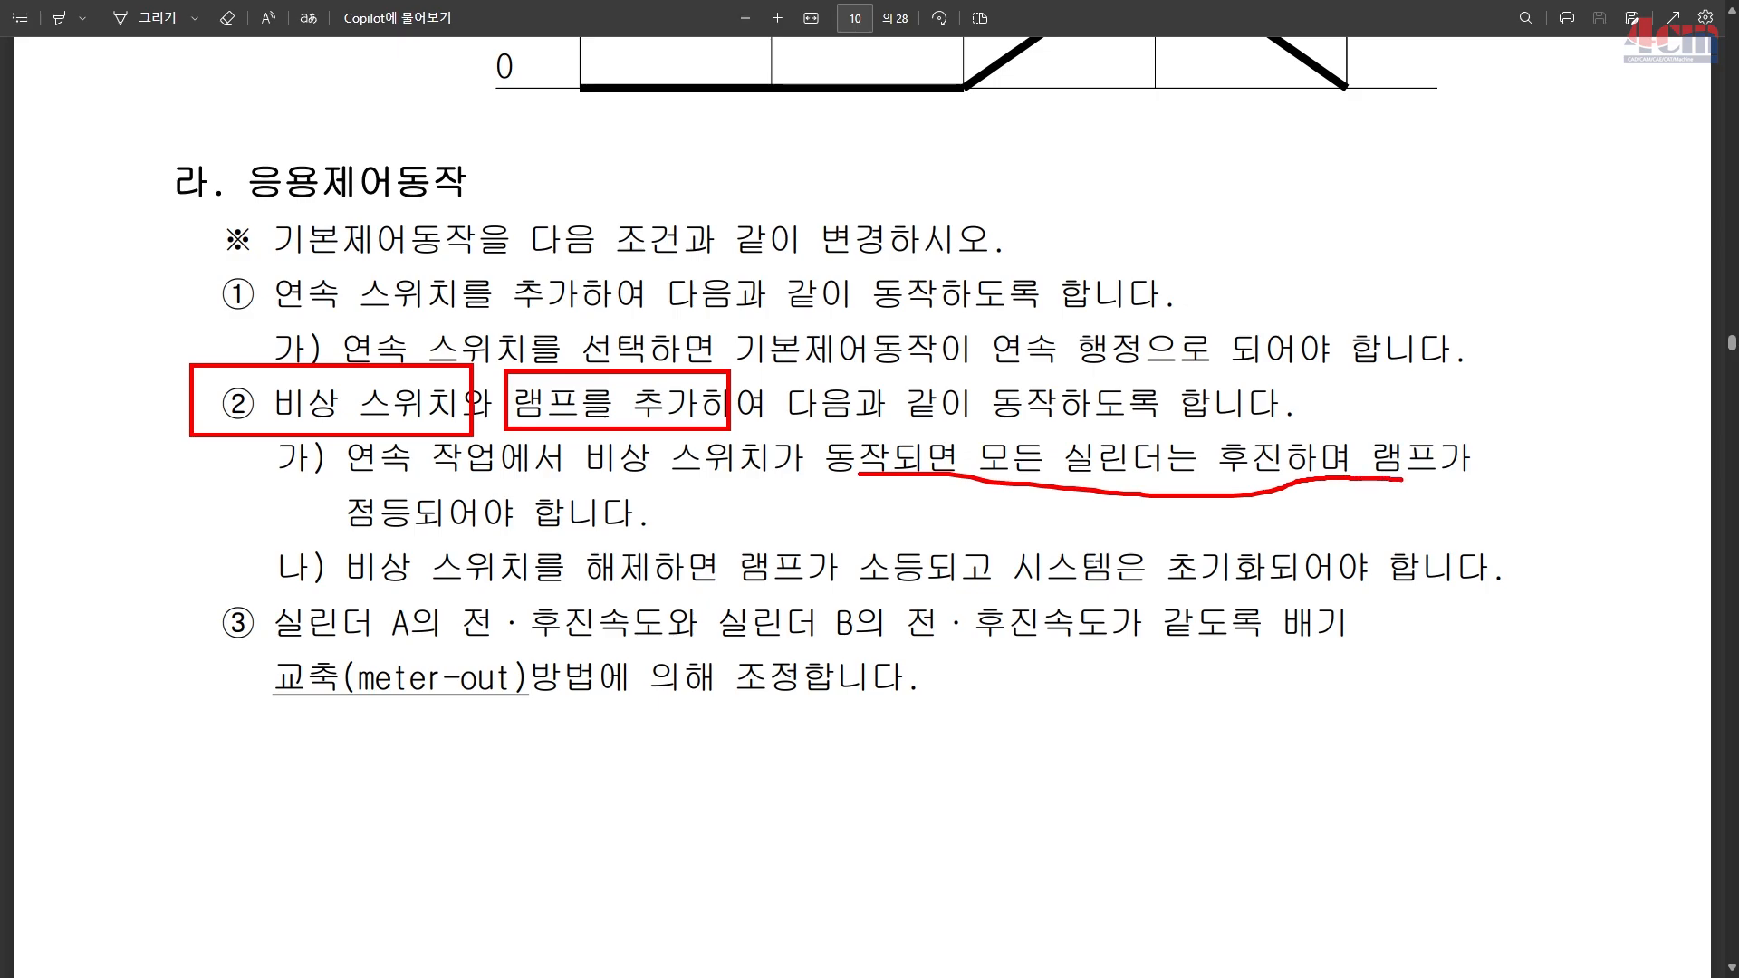
{"action": "mouse_move", "coordinate": [1328, 377]}
{"action": "left_mouse_down"}
{"action": "mouse_move", "coordinate": [1341, 413]}
{"action": "mouse_move", "coordinate": [1403, 332]}
{"action": "left_mouse_up"}
{"action": "left_click_drag", "start_coordinate": [636, 490], "coordinate": [702, 465]}
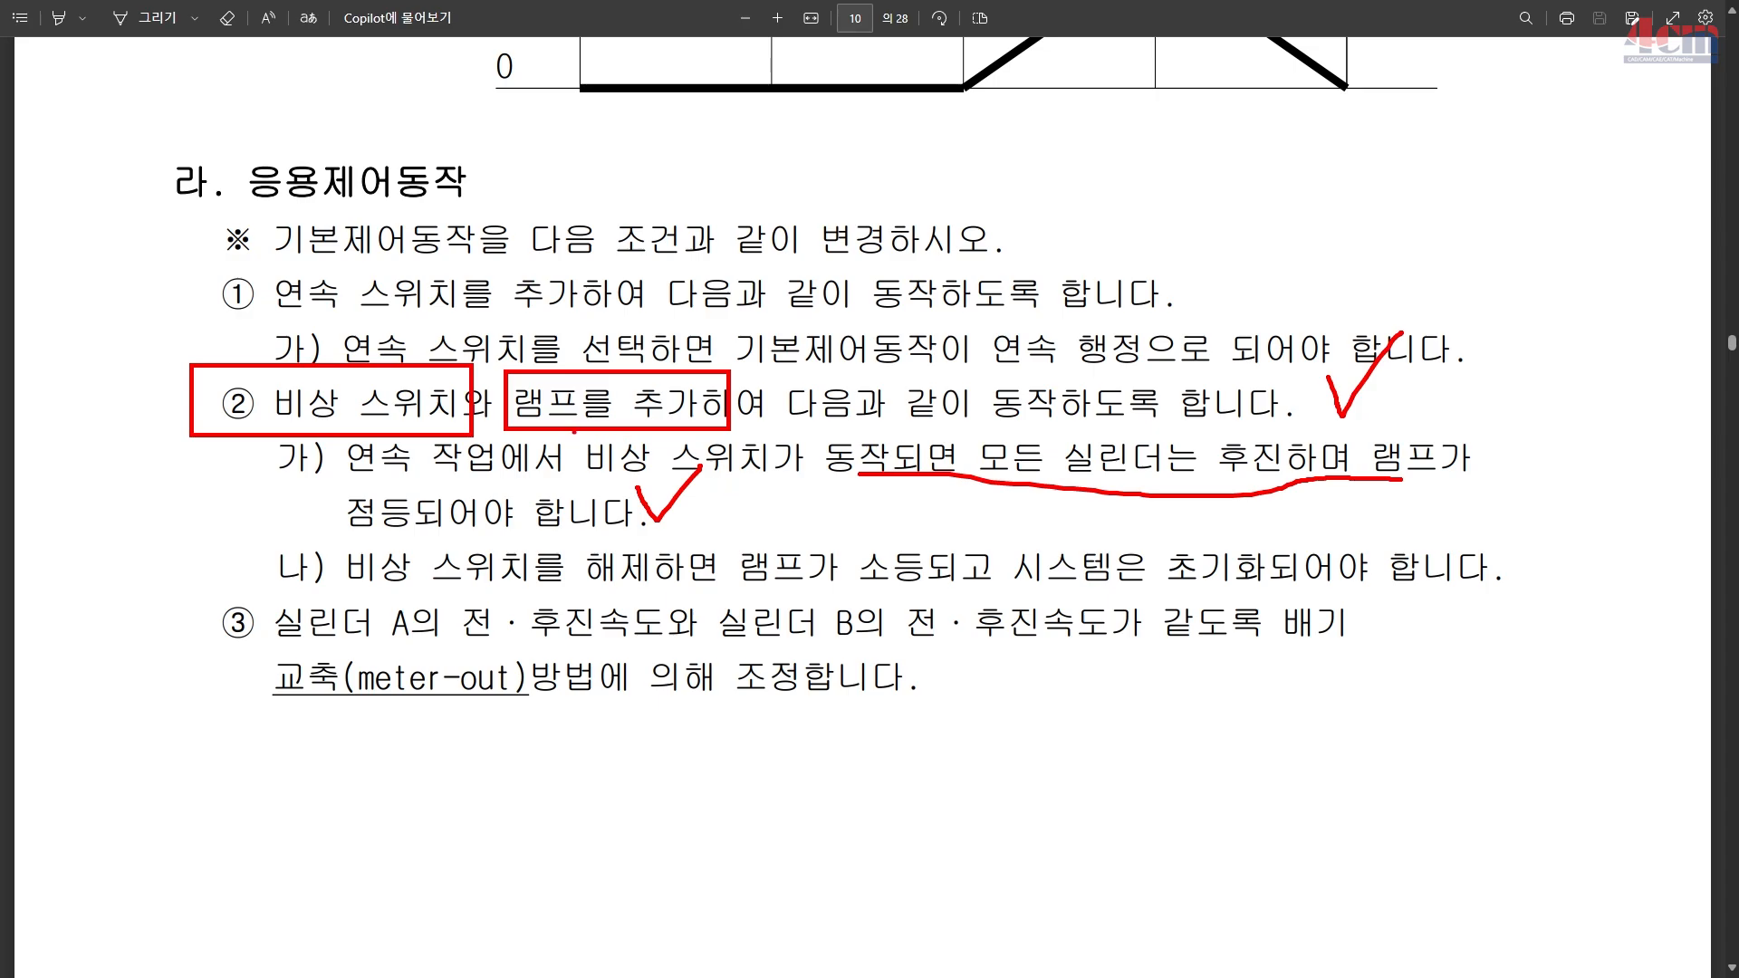
{"action": "left_click_drag", "start_coordinate": [574, 432], "coordinate": [779, 485]}
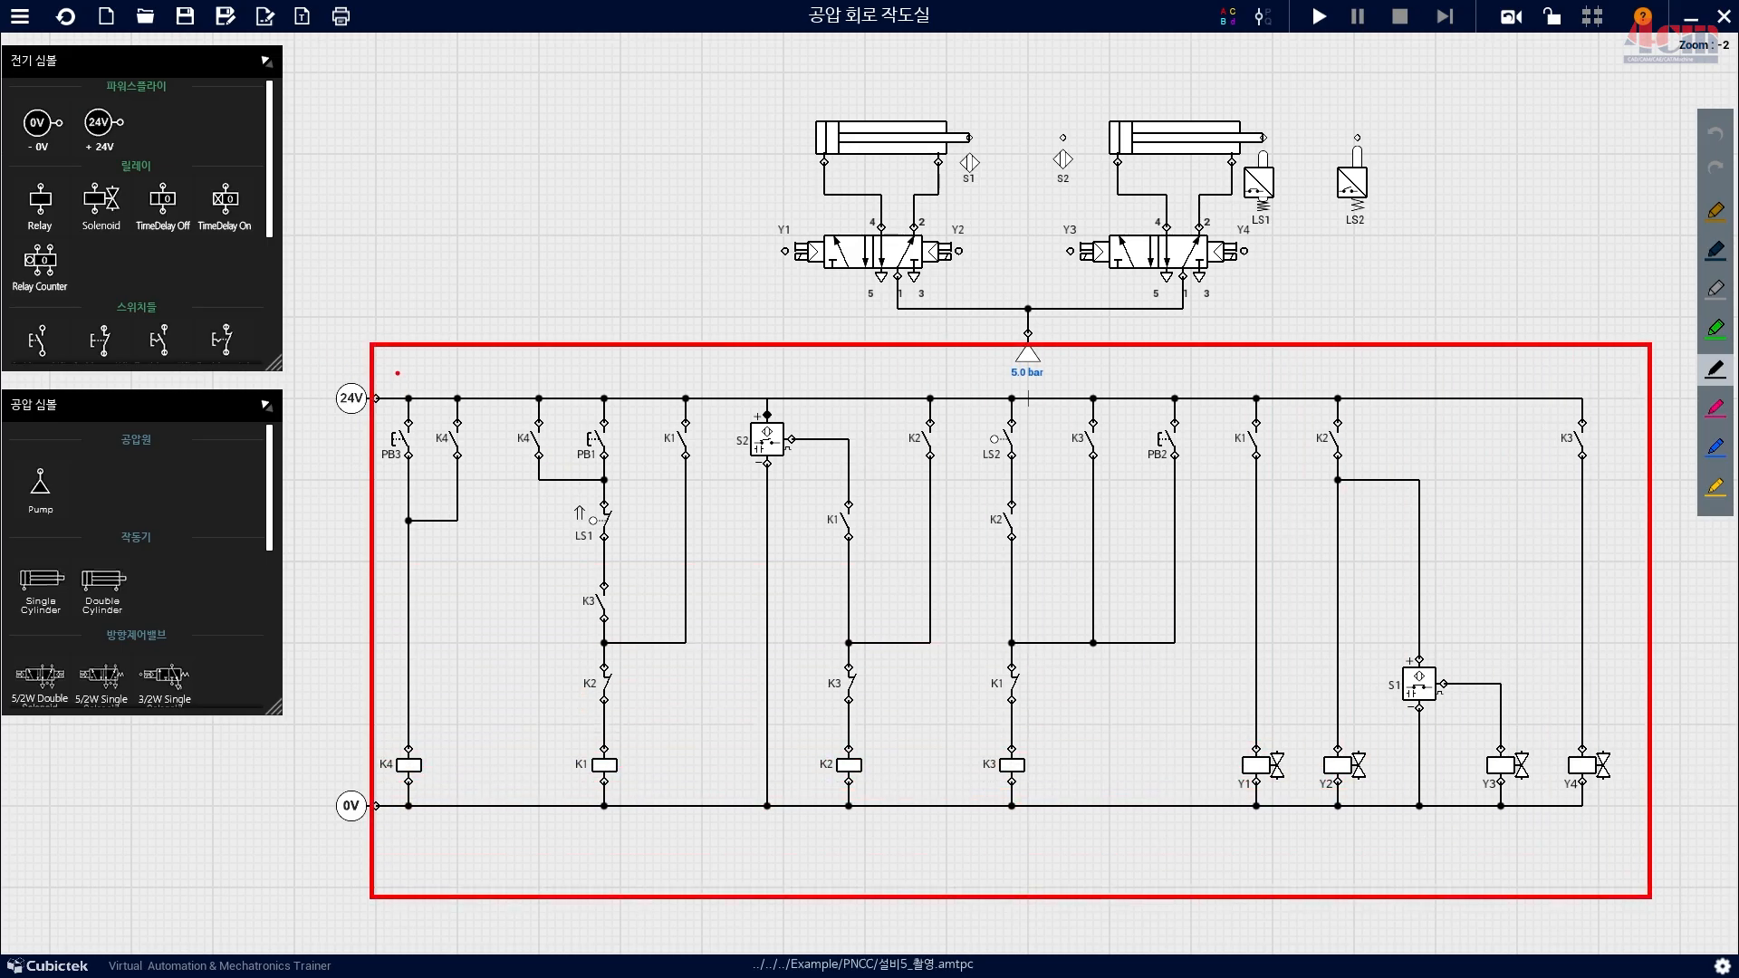
Mark the whole electrical circuit and its 24V rail to examine where the emergency switch could act.
{"action": "left_click_drag", "start_coordinate": [397, 373], "coordinate": [379, 410]}
{"action": "mouse_move", "coordinate": [301, 263]}
{"action": "left_mouse_down"}
{"action": "mouse_move", "coordinate": [350, 293]}
{"action": "mouse_move", "coordinate": [564, 237]}
{"action": "left_mouse_up"}
{"action": "left_click_drag", "start_coordinate": [311, 84], "coordinate": [387, 231]}
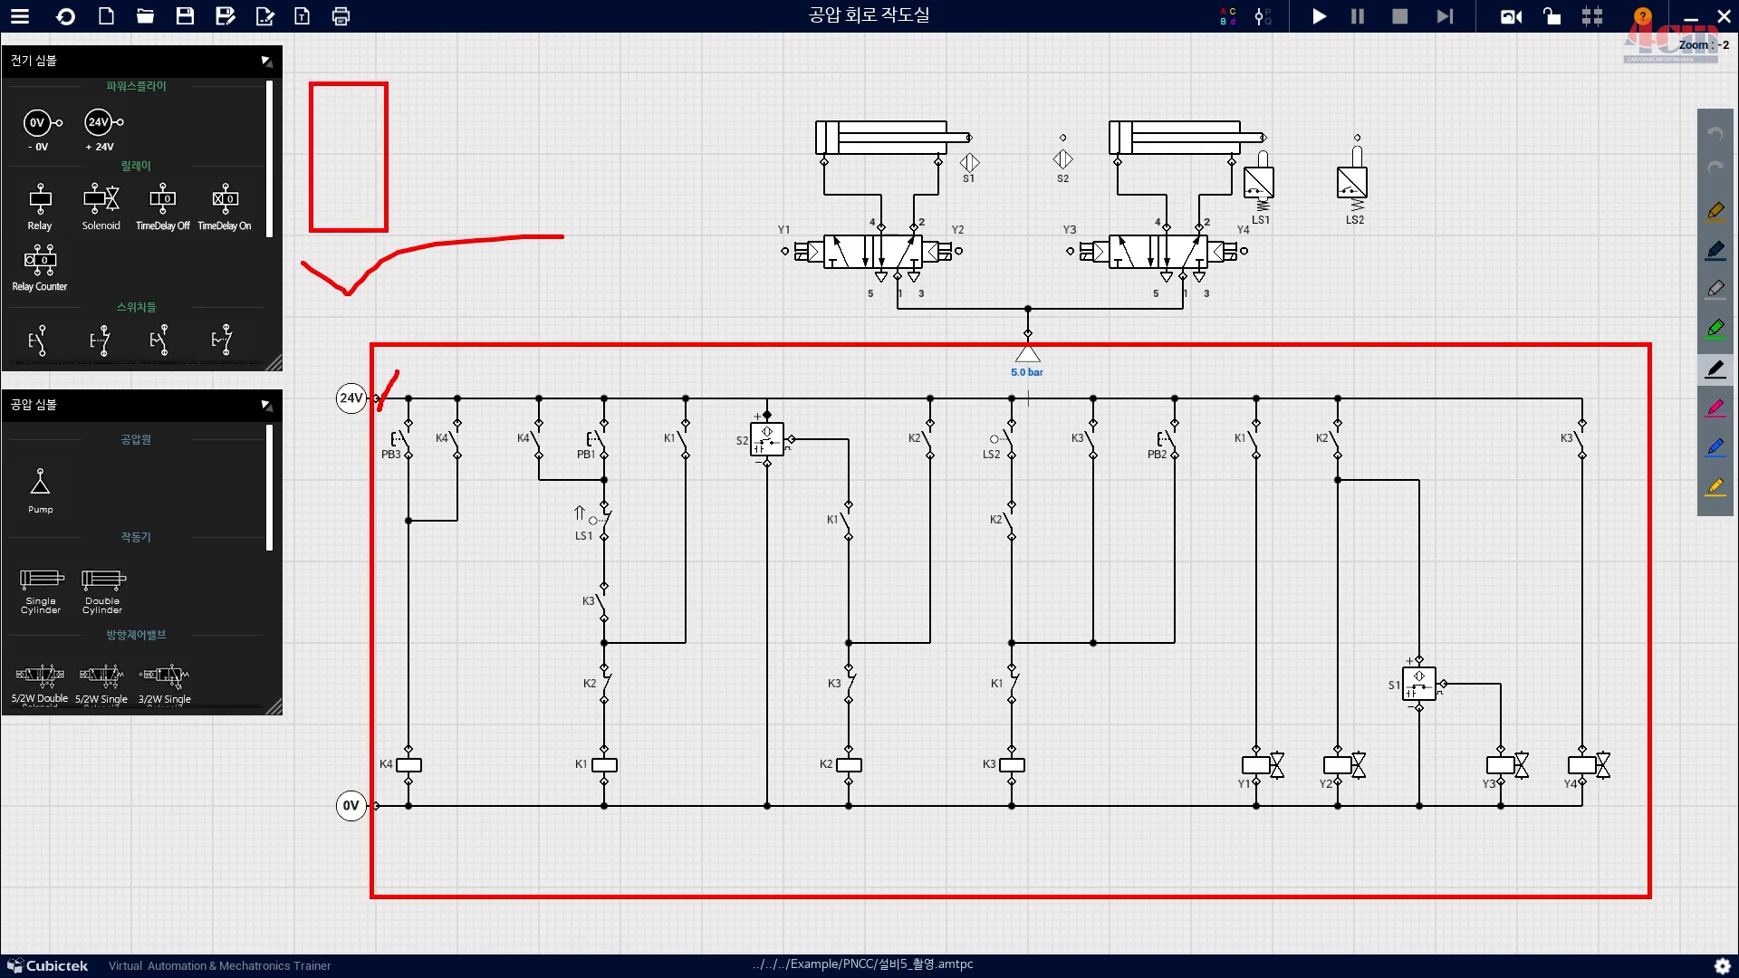
{"action": "mouse_move", "coordinate": [370, 196]}
{"action": "left_mouse_down"}
{"action": "mouse_move", "coordinate": [324, 215]}
{"action": "mouse_move", "coordinate": [367, 192]}
{"action": "left_mouse_up"}
{"action": "mouse_move", "coordinate": [366, 371]}
{"action": "left_mouse_down"}
{"action": "mouse_move", "coordinate": [786, 420]}
{"action": "mouse_move", "coordinate": [1608, 419]}
{"action": "left_mouse_up"}
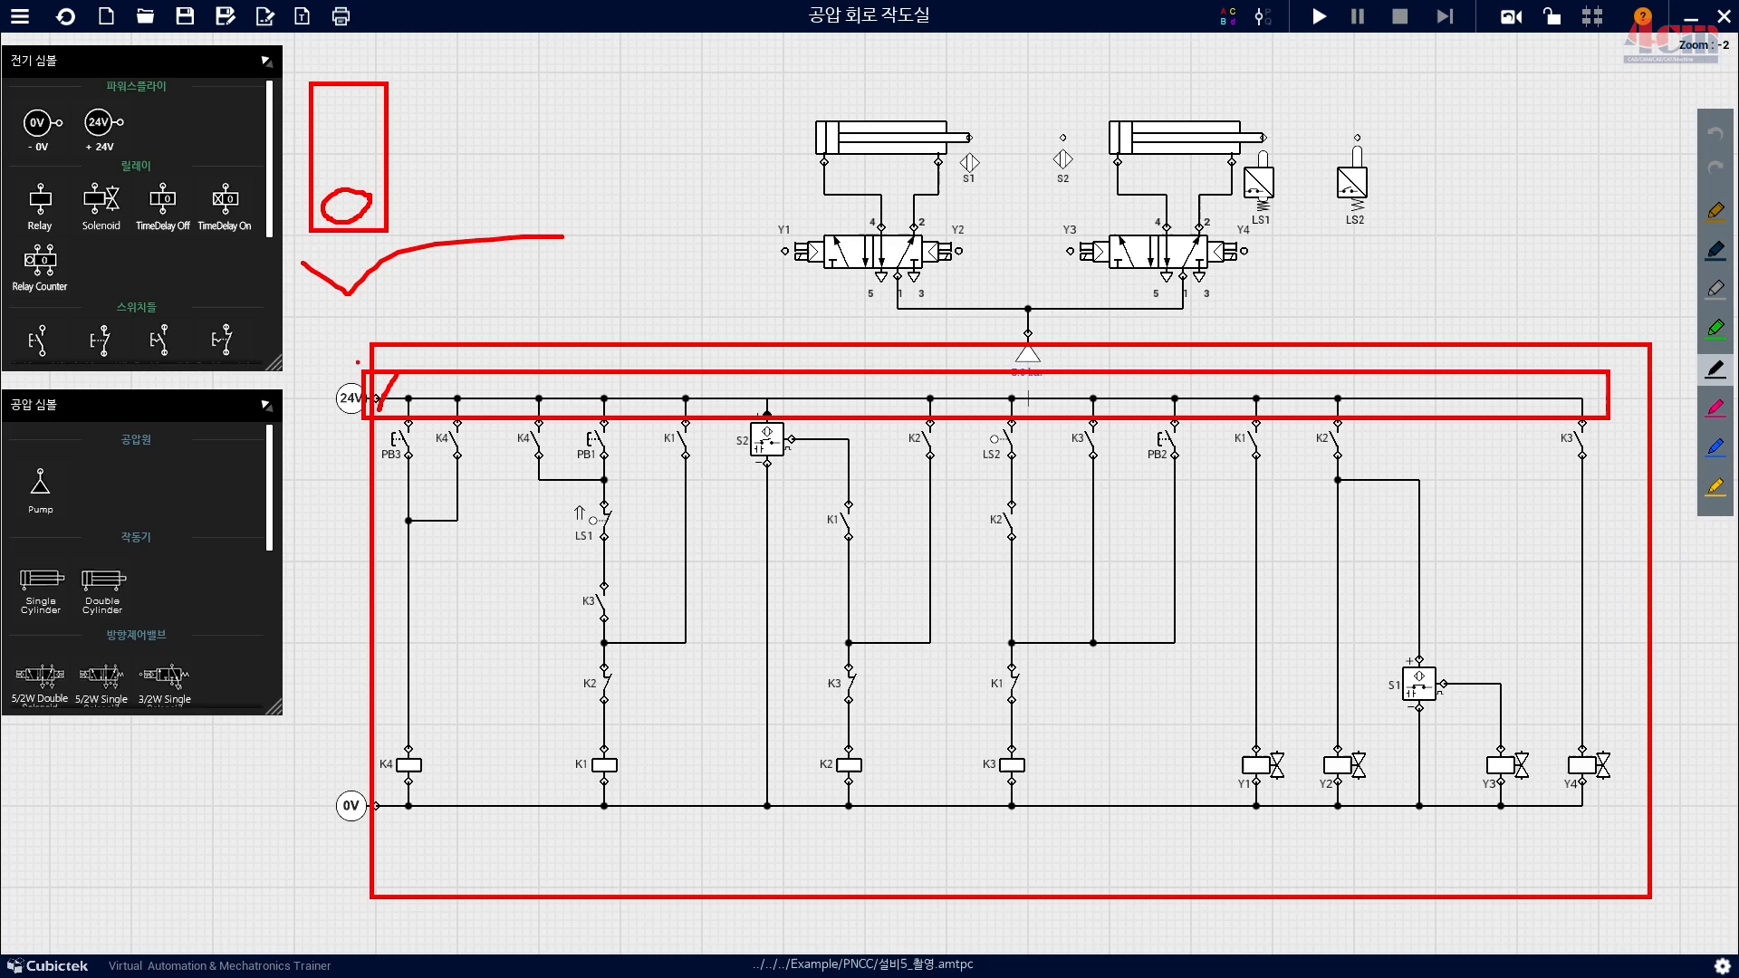
{"action": "mouse_move", "coordinate": [398, 358]}
{"action": "left_mouse_down"}
{"action": "mouse_move", "coordinate": [381, 393]}
{"action": "mouse_move", "coordinate": [402, 356]}
{"action": "left_mouse_up"}
{"action": "left_click_drag", "start_coordinate": [431, 318], "coordinate": [347, 427]}
{"action": "left_click_drag", "start_coordinate": [360, 323], "coordinate": [393, 404]}
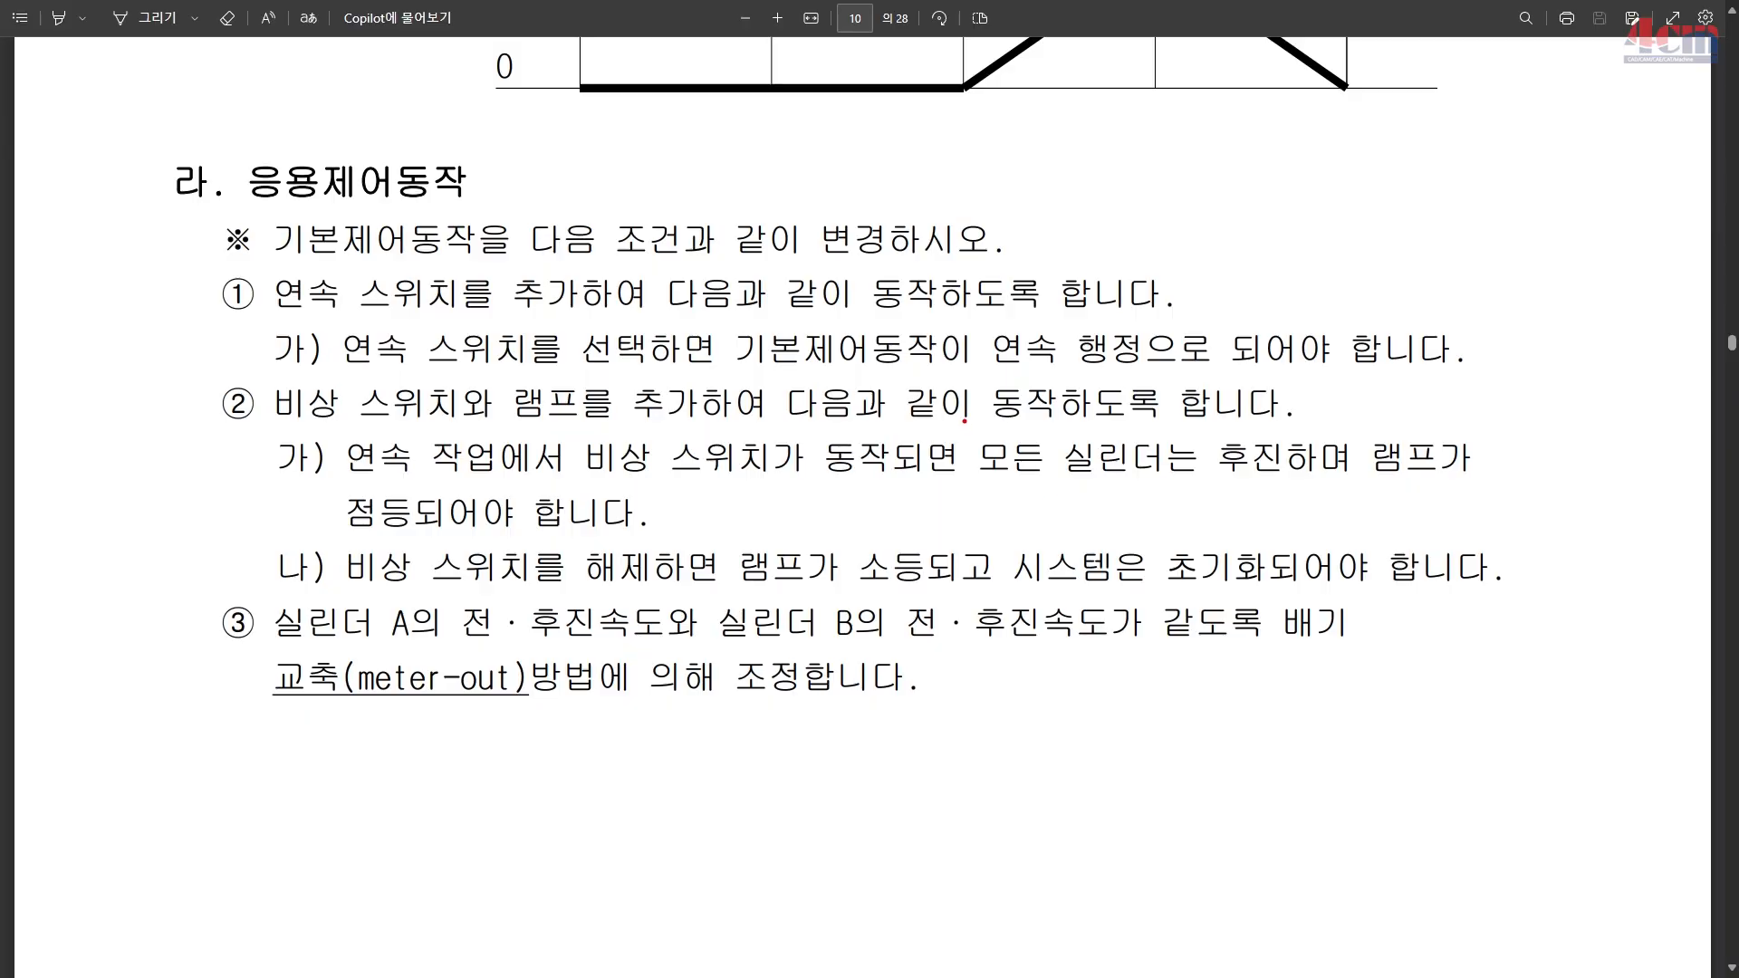
Check the emergency retraction requirement against the two double-solenoid valves, boxing Y1/Y2 and Y3/Y4.
{"action": "left_click_drag", "start_coordinate": [964, 420], "coordinate": [1331, 501]}
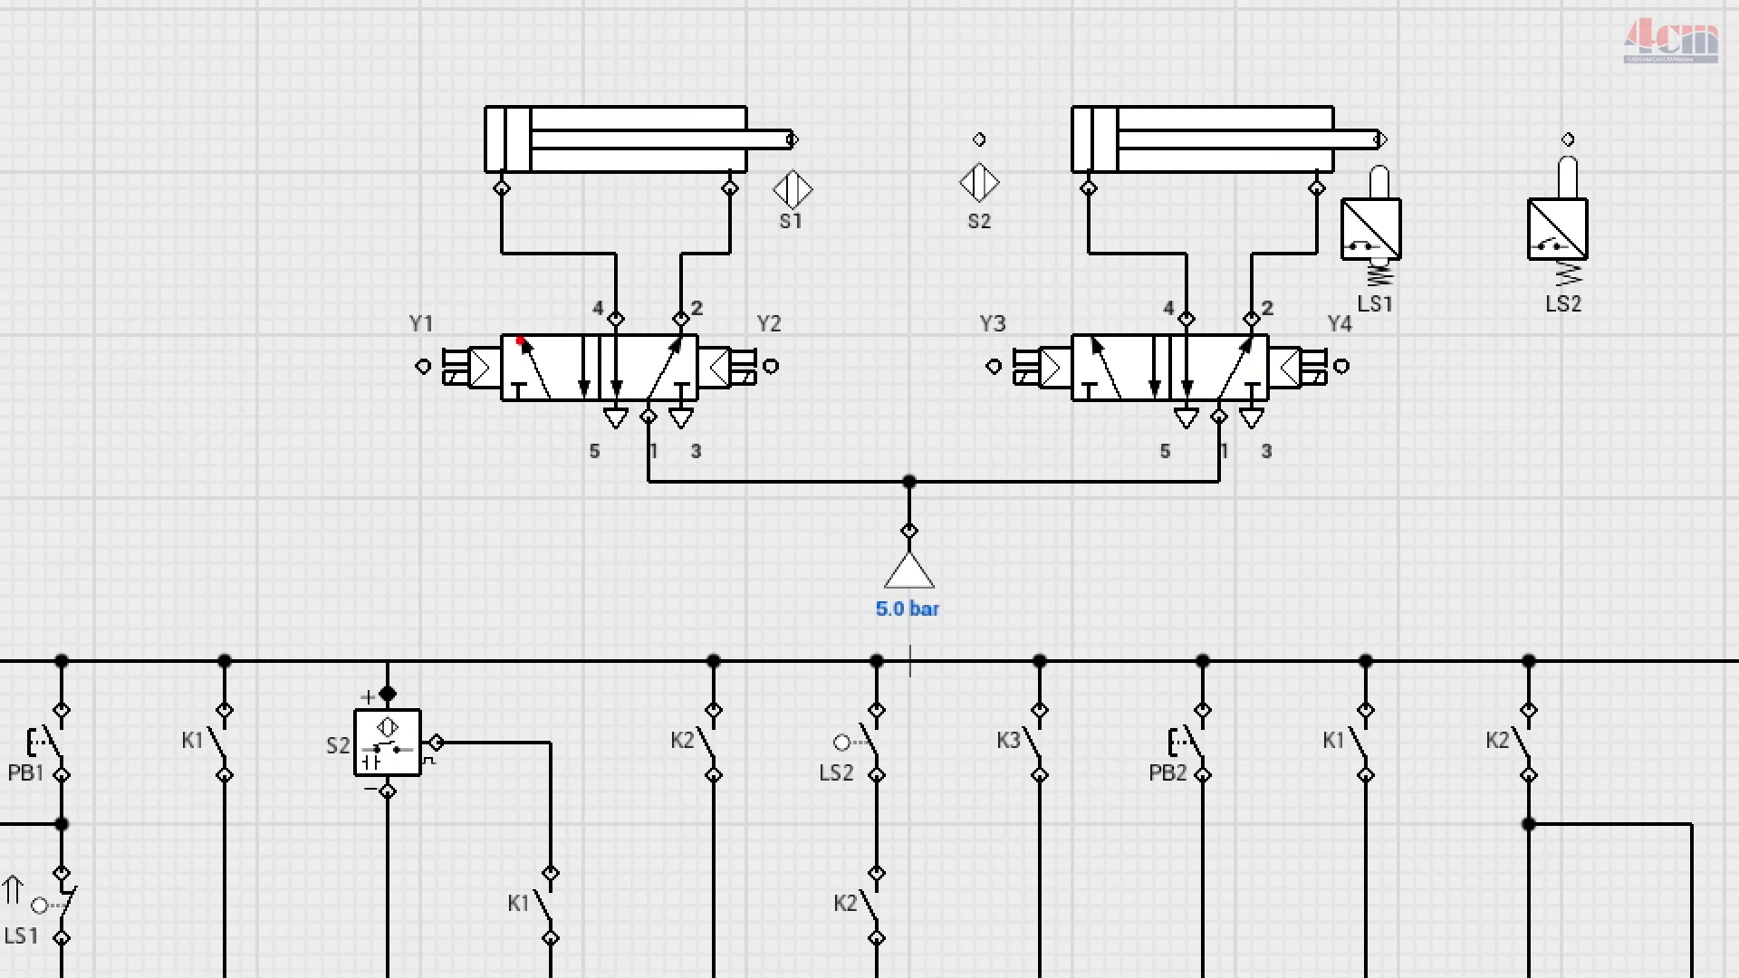
{"action": "left_click_drag", "start_coordinate": [198, 110], "coordinate": [700, 300]}
{"action": "left_click_drag", "start_coordinate": [849, 452], "coordinate": [838, 445]}
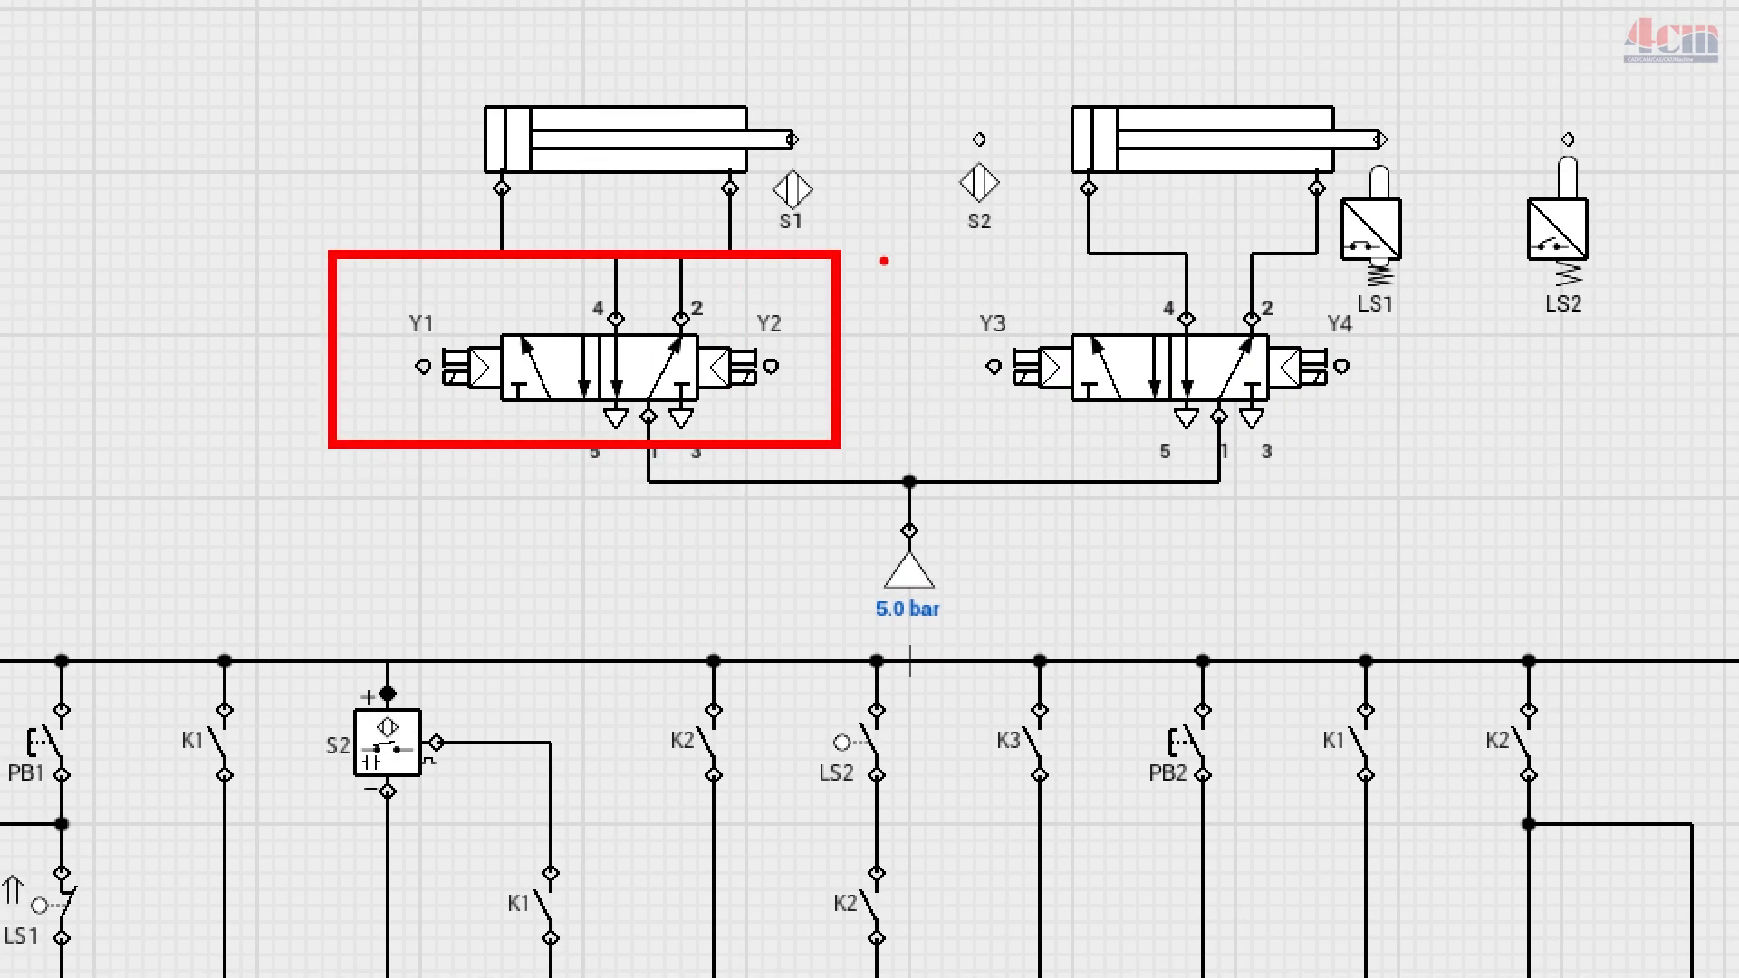
{"action": "left_click_drag", "start_coordinate": [884, 240], "coordinate": [1431, 469]}
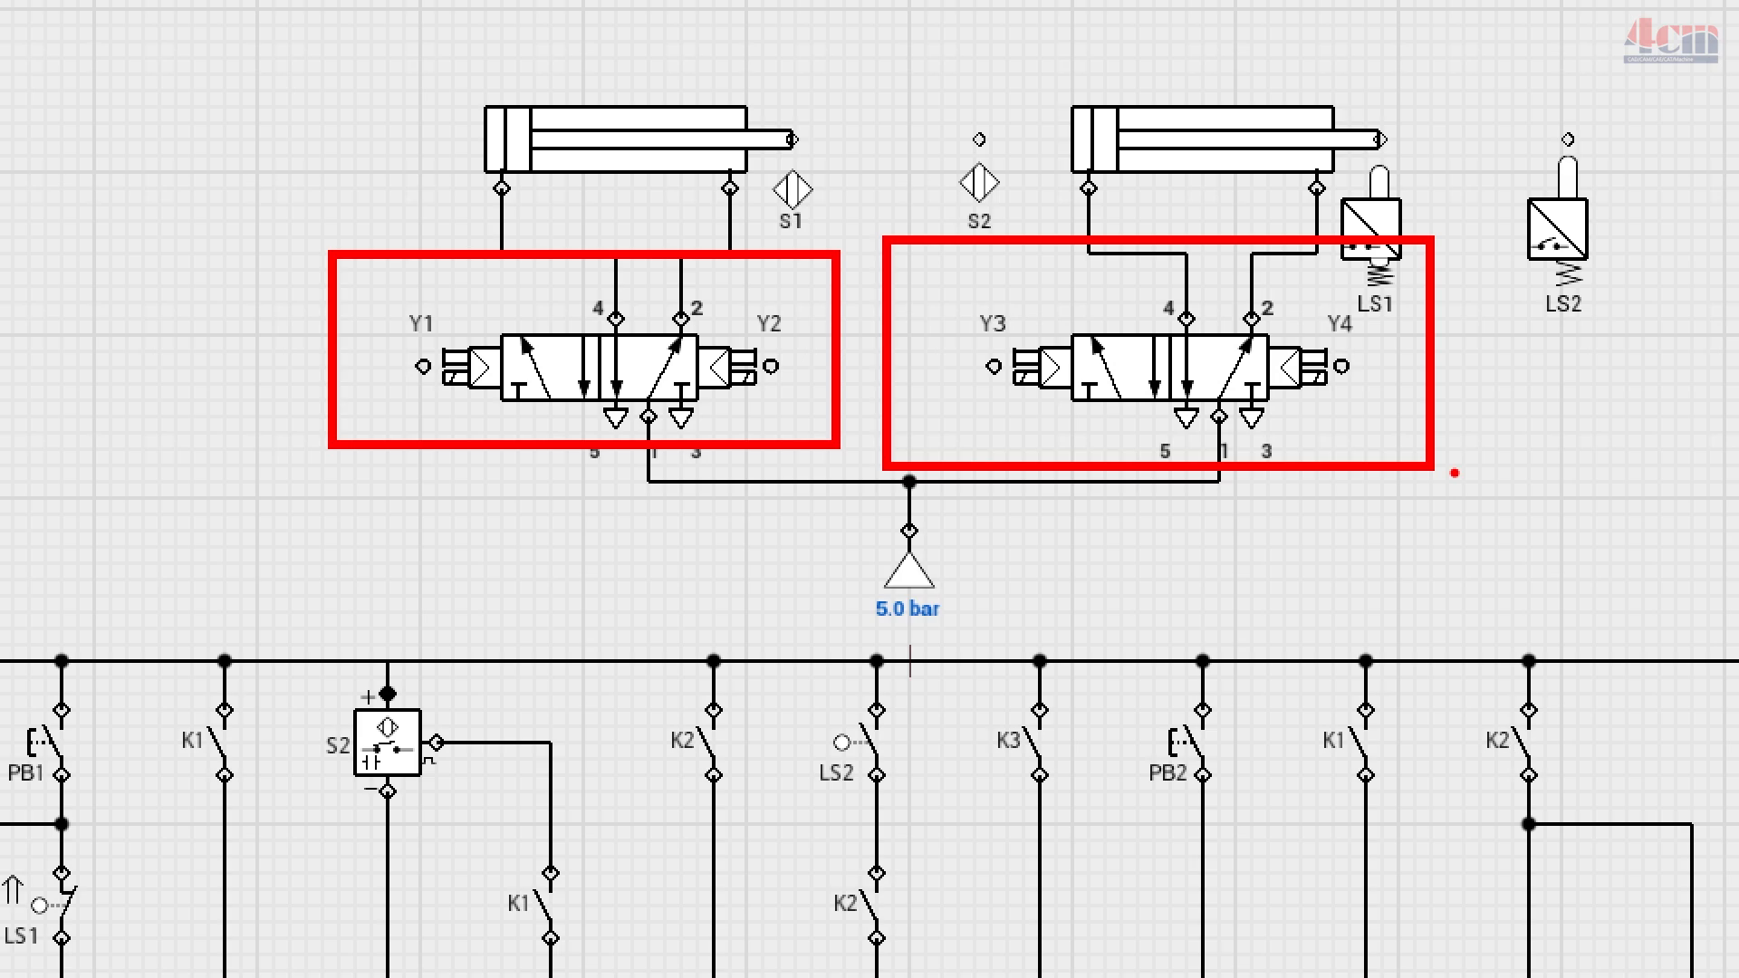
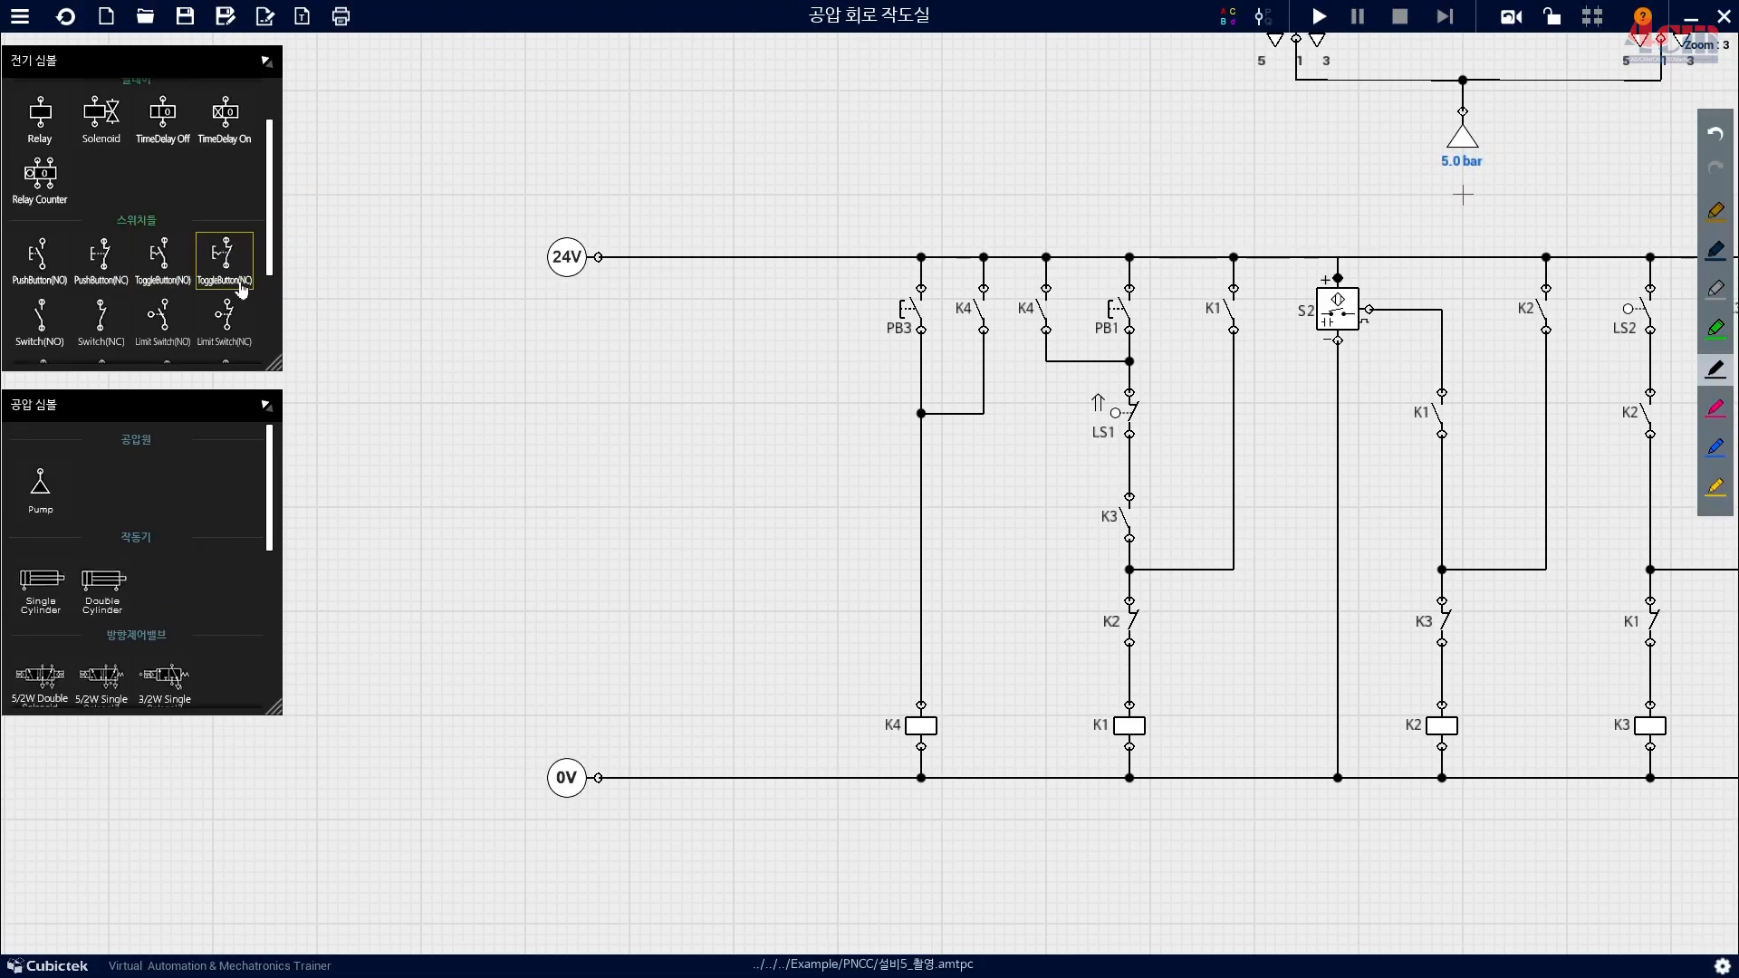
Add an emergency branch left of PB3 with a normally closed toggle button and relay coil K5, wired between the 24V and 0V rails.
{"action": "left_click_drag", "start_coordinate": [240, 288], "coordinate": [645, 313]}
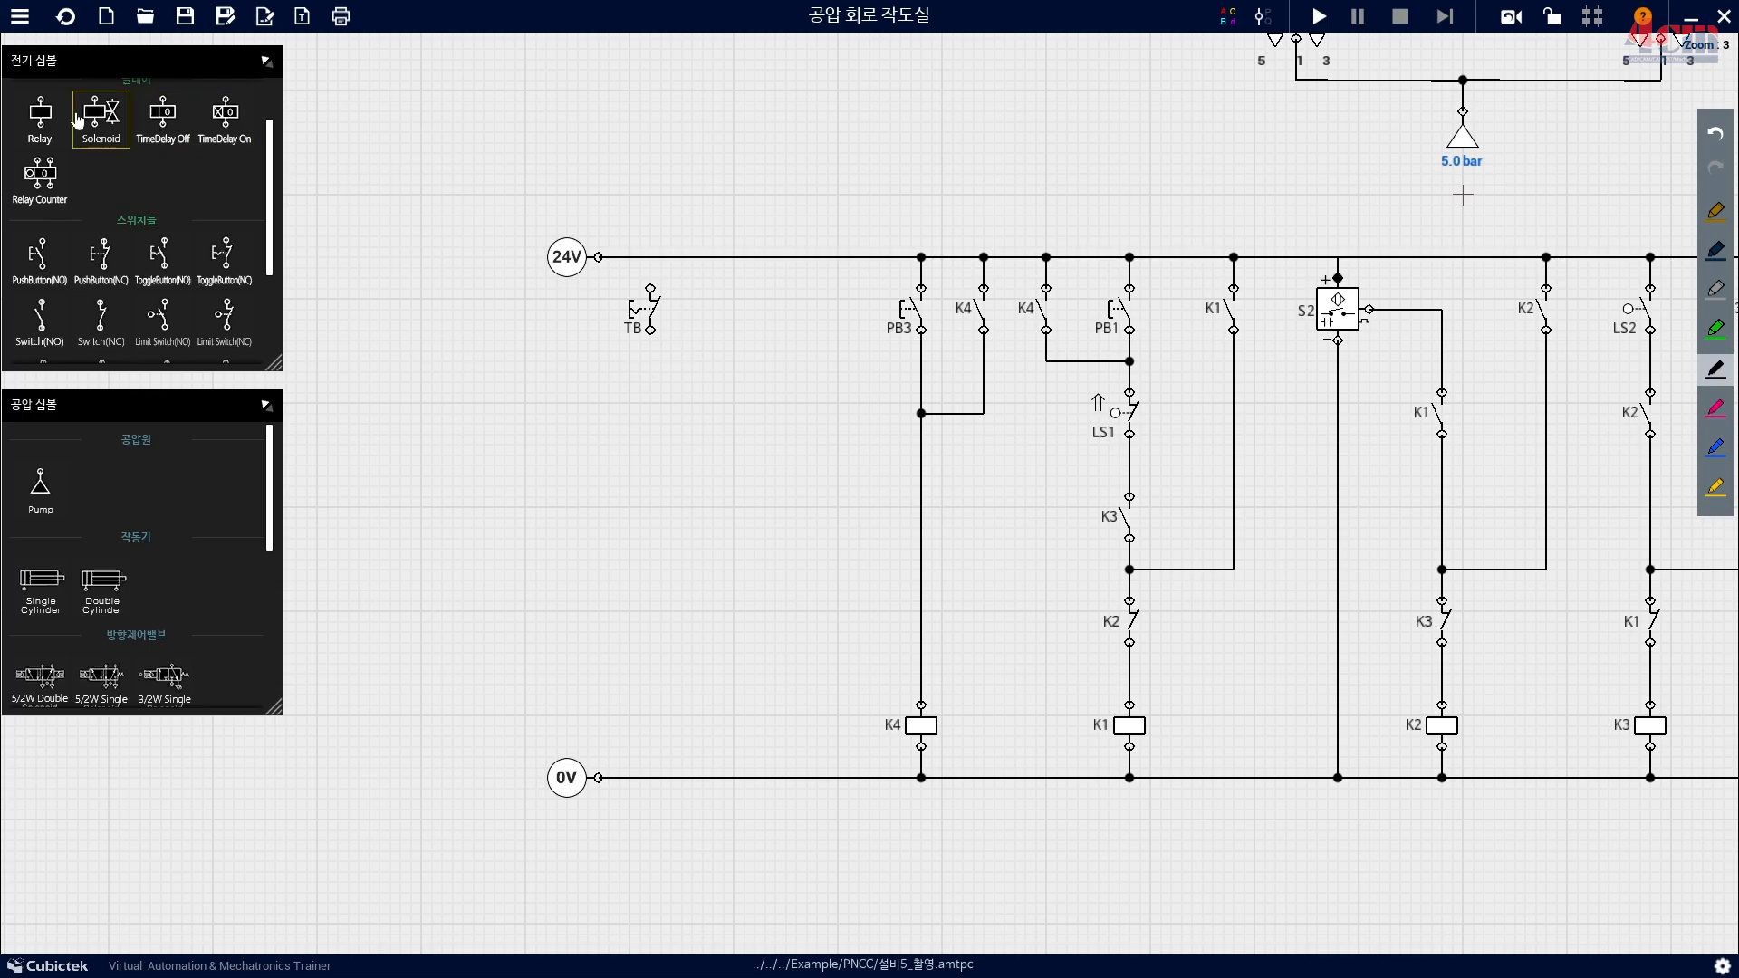
{"action": "left_click_drag", "start_coordinate": [40, 113], "coordinate": [650, 724]}
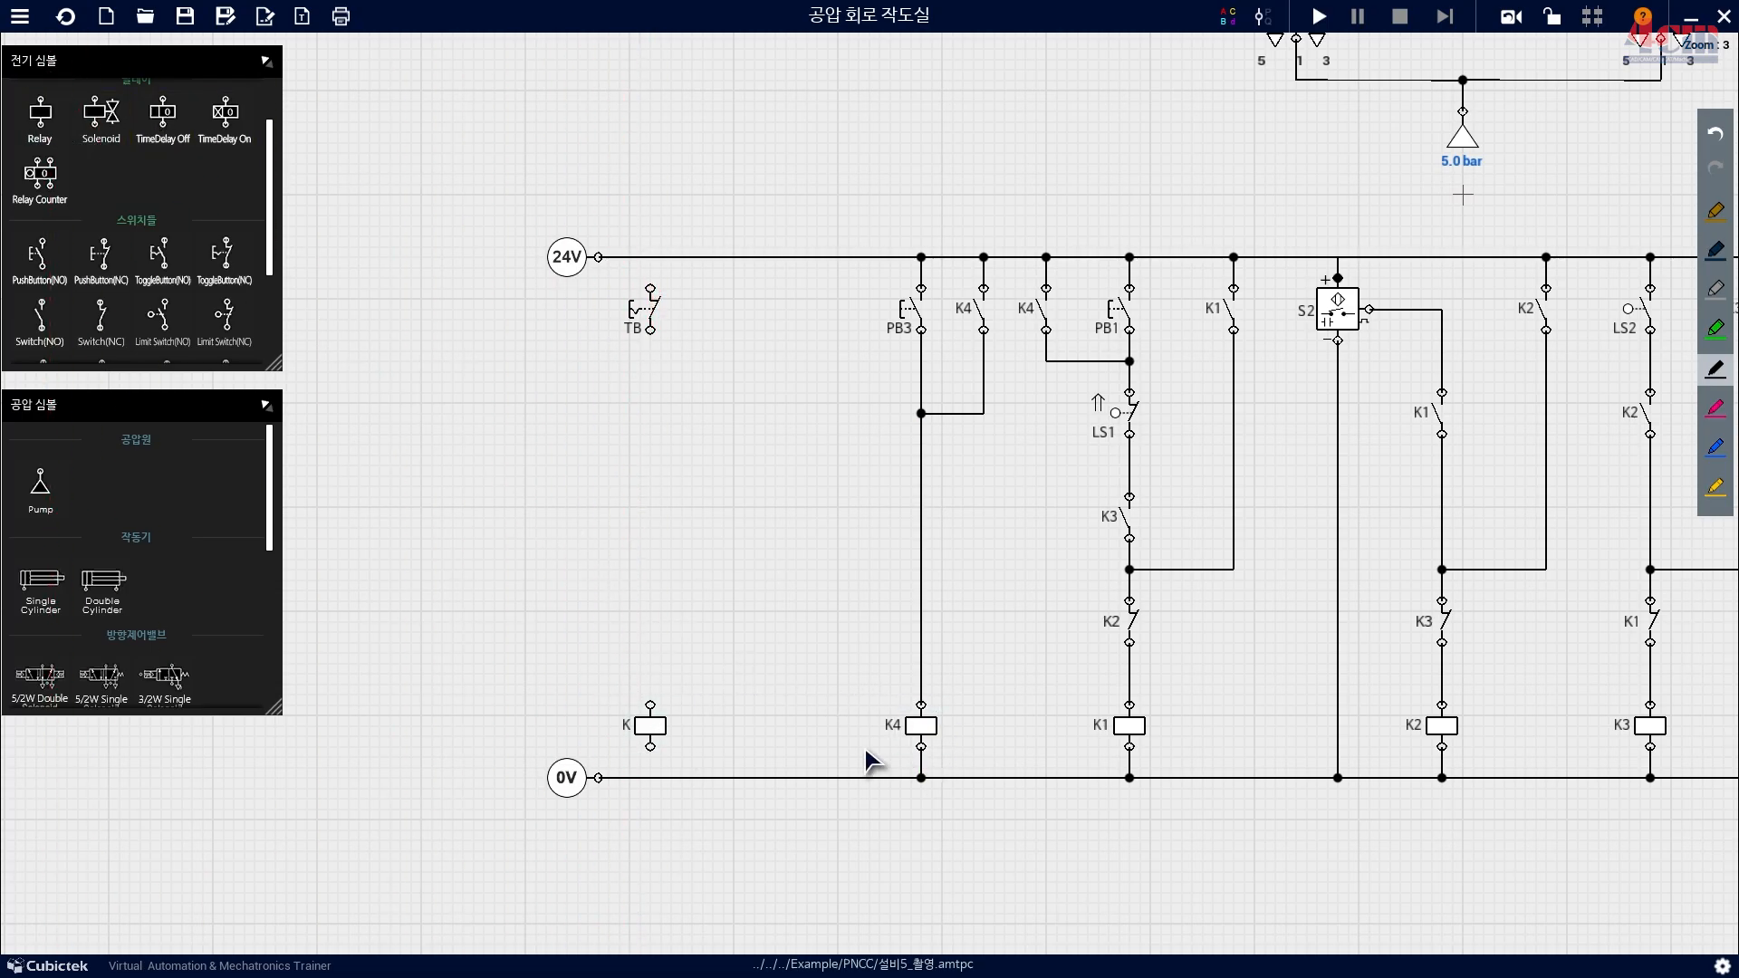
{"action": "double_click", "coordinate": [651, 725]}
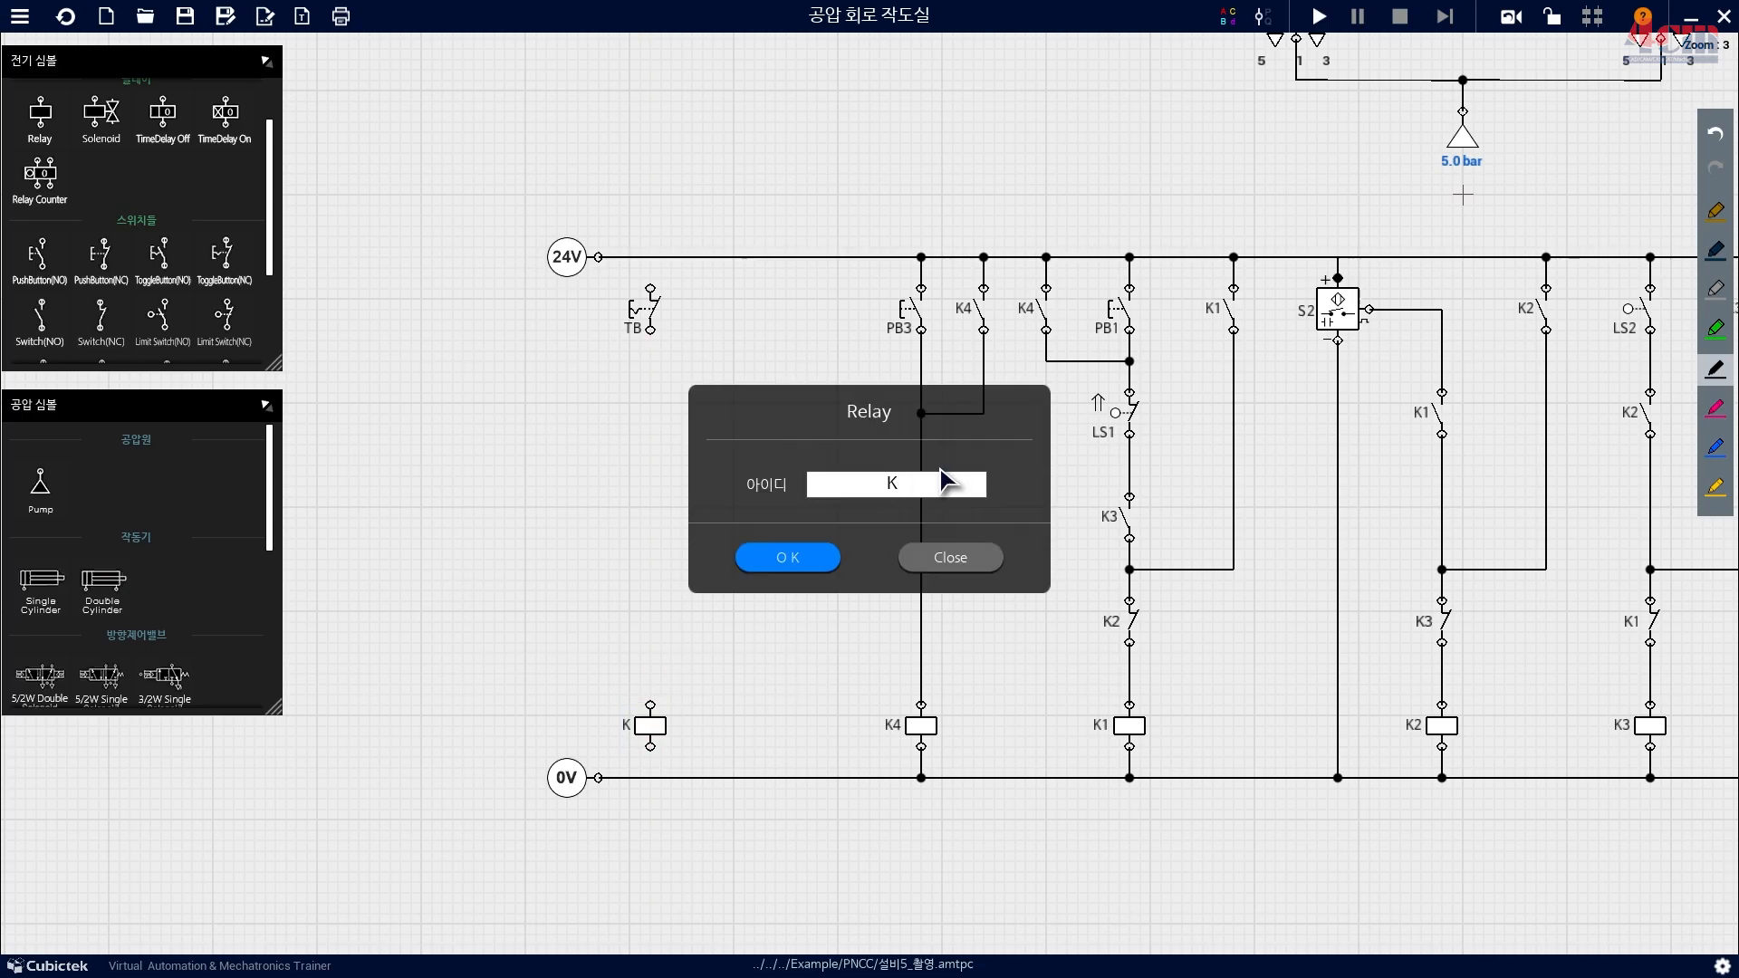
{"action": "type", "text": "5"}
{"action": "left_click", "coordinate": [828, 562]}
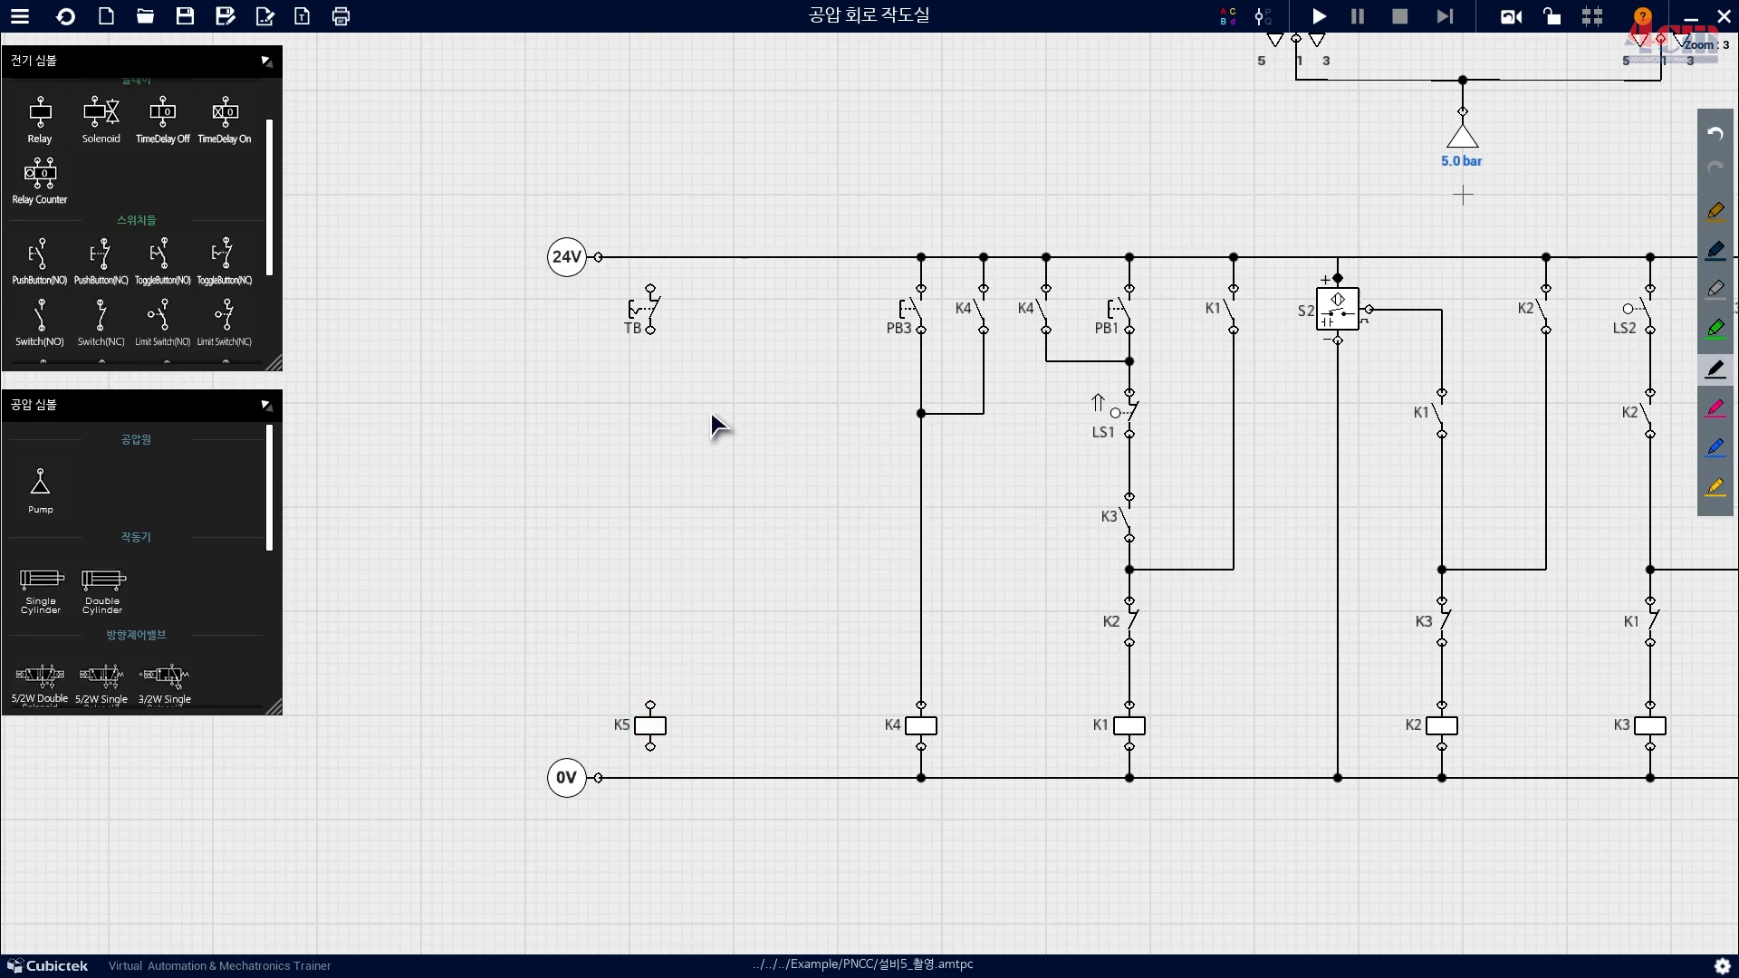
{"action": "left_click_drag", "start_coordinate": [650, 330], "coordinate": [654, 775]}
Place a lamp and a normally open and a normally closed relay contact beside the K5 branch.
{"action": "scroll", "coordinate": [163, 272], "scroll_direction": "down", "scroll_amount": 2}
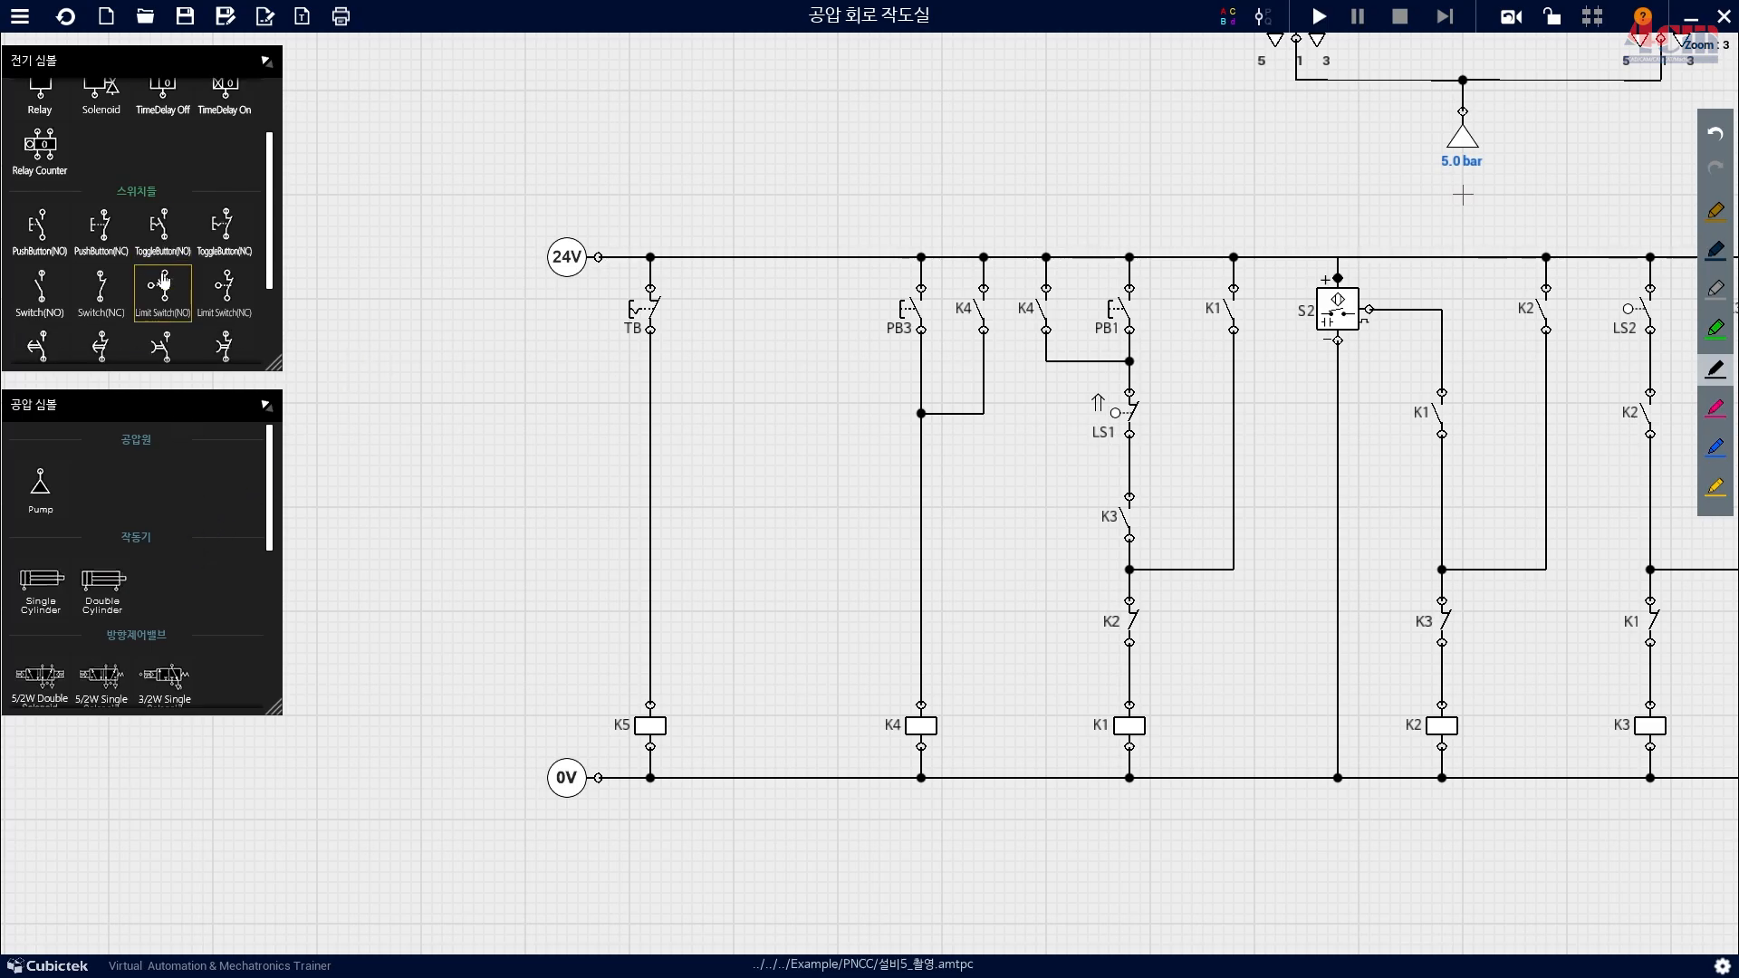
{"action": "scroll", "coordinate": [135, 227], "scroll_direction": "down", "scroll_amount": 5}
{"action": "left_click_drag", "start_coordinate": [40, 323], "coordinate": [736, 723]}
{"action": "scroll", "coordinate": [136, 226], "scroll_direction": "up", "scroll_amount": 3}
{"action": "left_click_drag", "start_coordinate": [40, 210], "coordinate": [738, 319]}
{"action": "left_click_drag", "start_coordinate": [101, 211], "coordinate": [779, 319]}
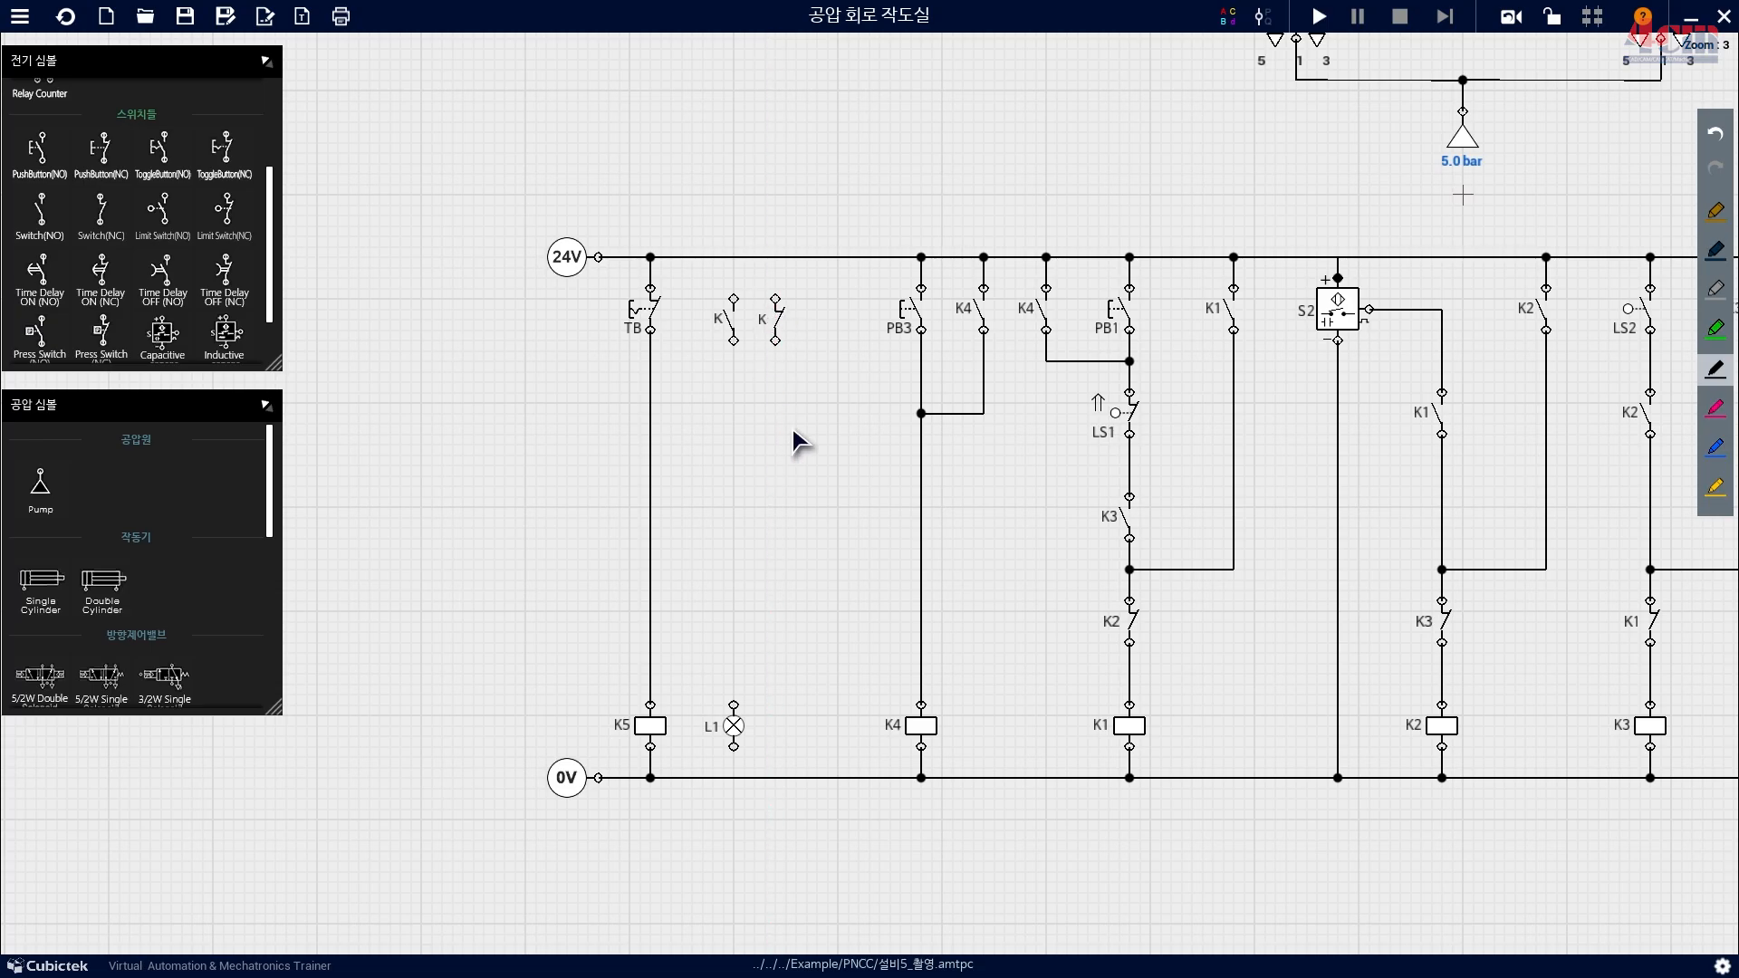
Sketch ON-state annotations over the emergency branch, tracing current through TB to K5 and through the open contact to lamp L1.
{"action": "scroll", "coordinate": [785, 469], "scroll_direction": "up", "scroll_amount": 2}
{"action": "scroll", "coordinate": [637, 577], "scroll_direction": "up", "scroll_amount": 1}
{"action": "left_click_drag", "start_coordinate": [637, 577], "coordinate": [741, 485]}
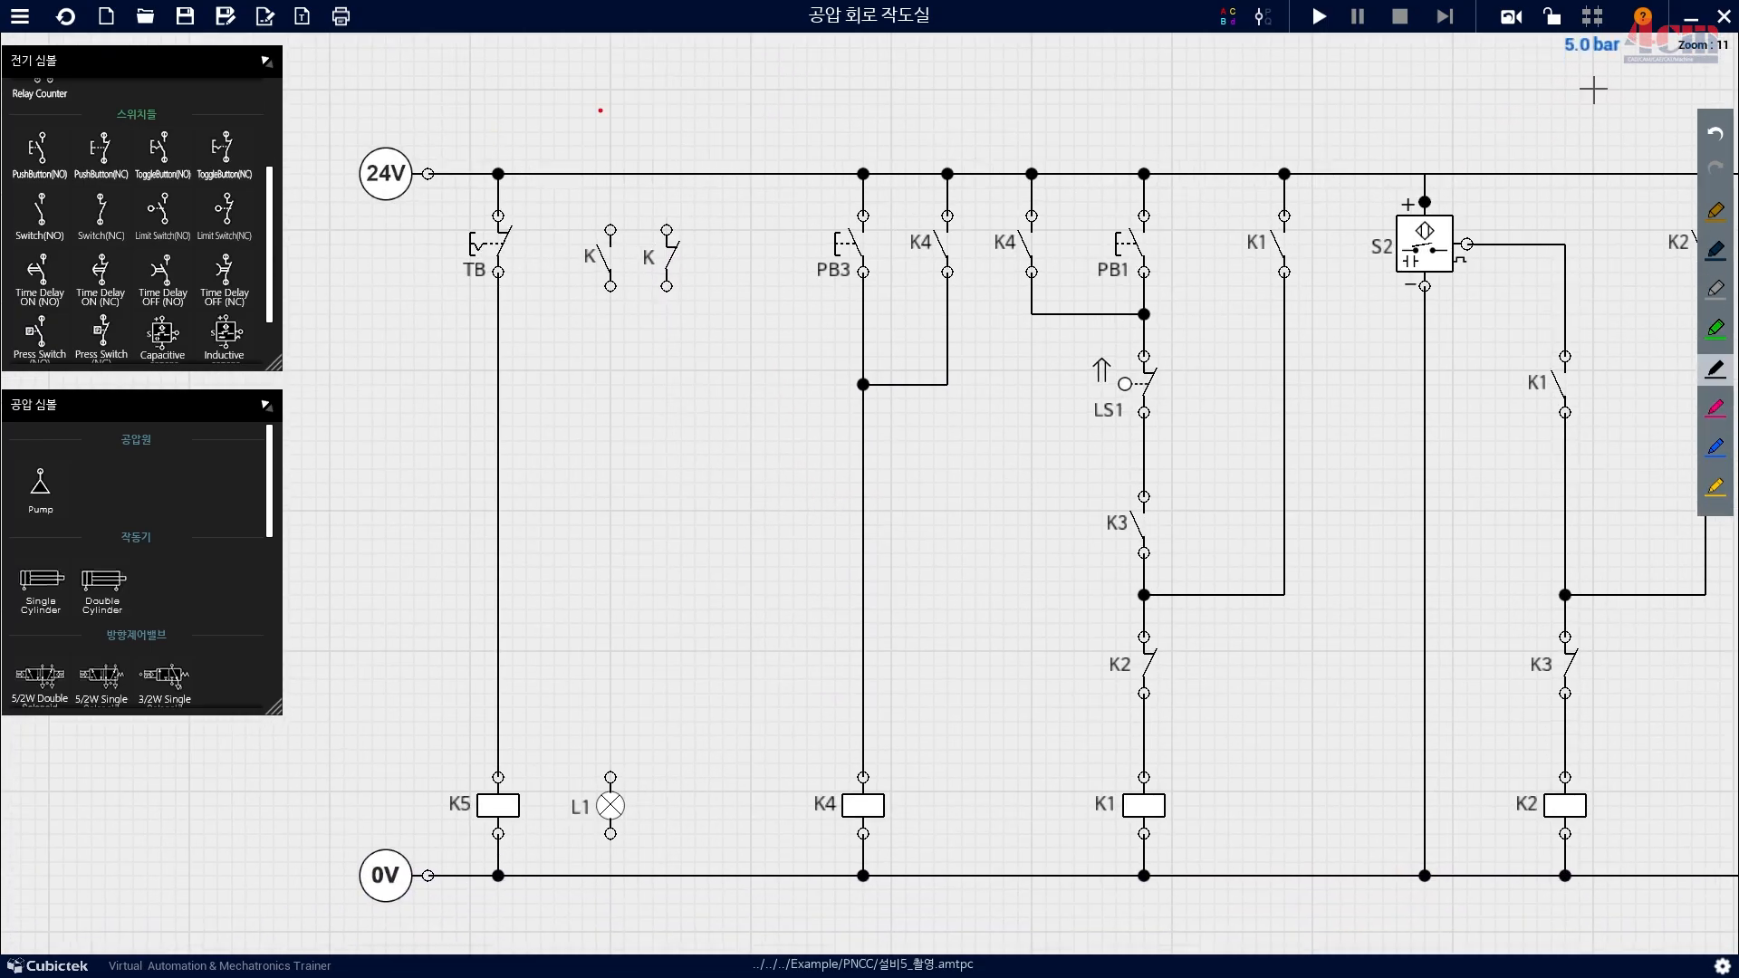
{"action": "left_click_drag", "start_coordinate": [398, 63], "coordinate": [460, 50]}
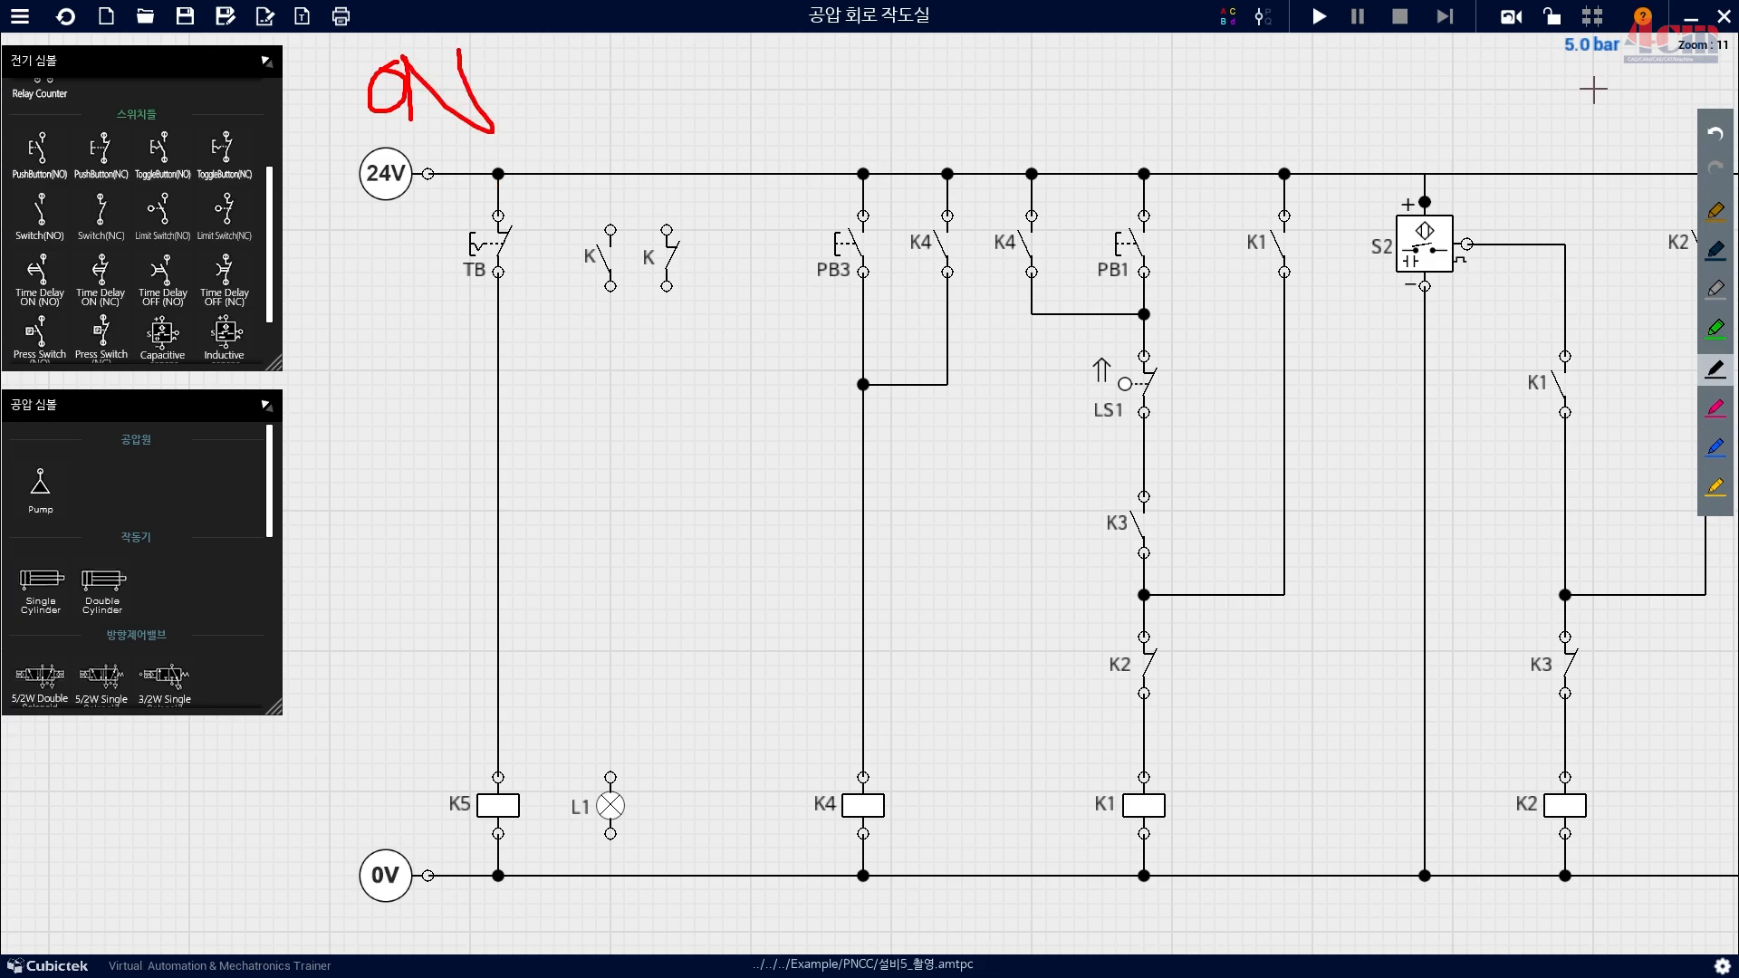
{"action": "mouse_move", "coordinate": [536, 244]}
{"action": "left_mouse_down"}
{"action": "mouse_move", "coordinate": [446, 290]}
{"action": "mouse_move", "coordinate": [503, 218]}
{"action": "mouse_move", "coordinate": [536, 247]}
{"action": "left_mouse_up"}
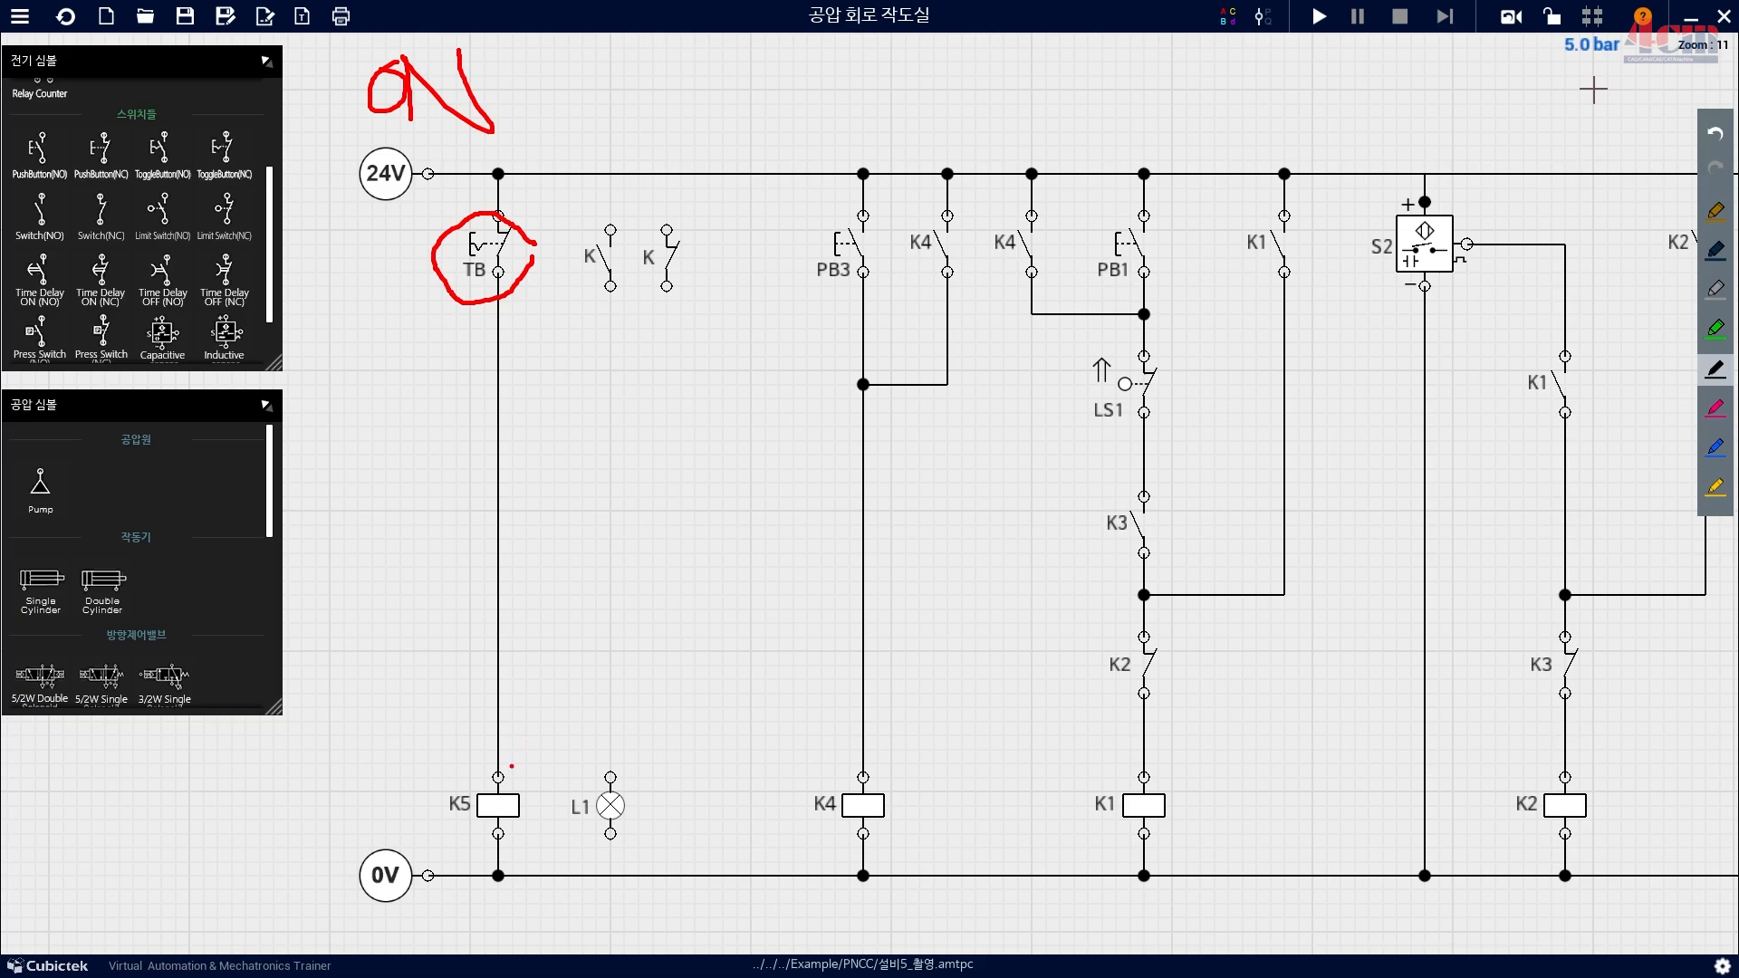
{"action": "left_click_drag", "start_coordinate": [499, 774], "coordinate": [500, 186]}
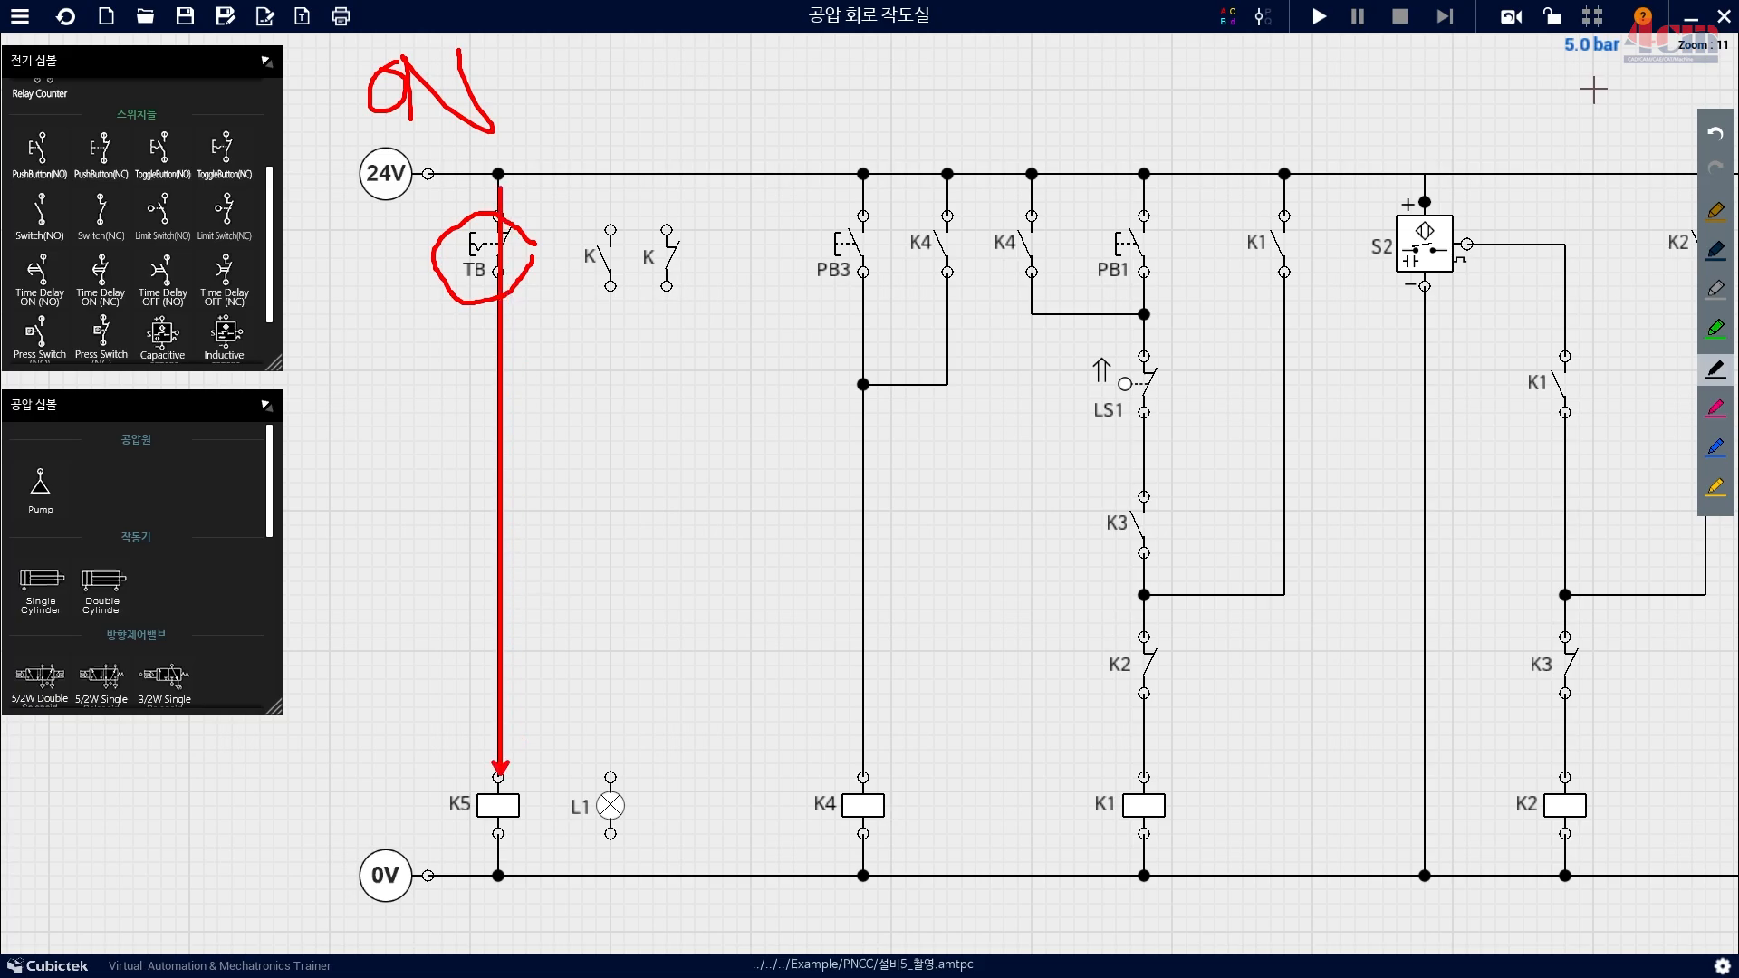
{"action": "left_click_drag", "start_coordinate": [531, 753], "coordinate": [515, 859]}
{"action": "mouse_move", "coordinate": [611, 286]}
{"action": "left_mouse_down"}
{"action": "mouse_move", "coordinate": [610, 579]}
{"action": "mouse_move", "coordinate": [634, 769]}
{"action": "mouse_move", "coordinate": [620, 776]}
{"action": "left_mouse_up"}
{"action": "left_click_drag", "start_coordinate": [618, 167], "coordinate": [610, 230]}
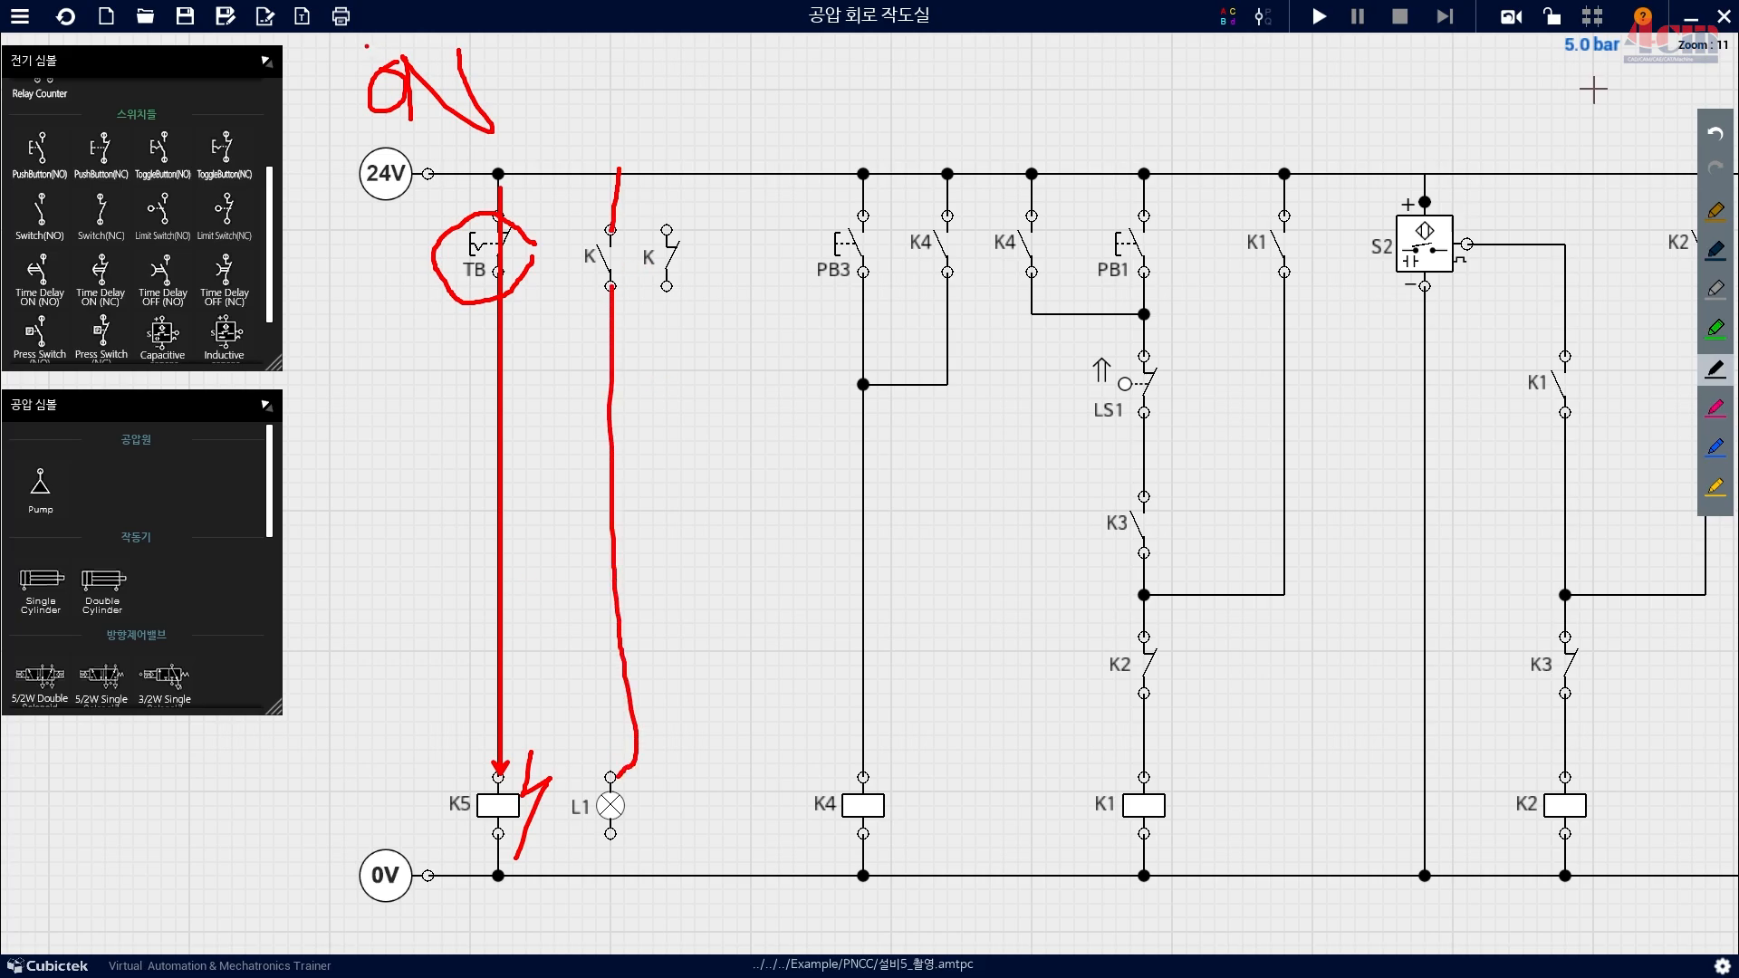
Box the ON note, mark the switch TB and lamp L1 as active, and clear the annotations.
{"action": "left_click_drag", "start_coordinate": [365, 44], "coordinate": [489, 124]}
{"action": "left_click_drag", "start_coordinate": [613, 236], "coordinate": [611, 276]}
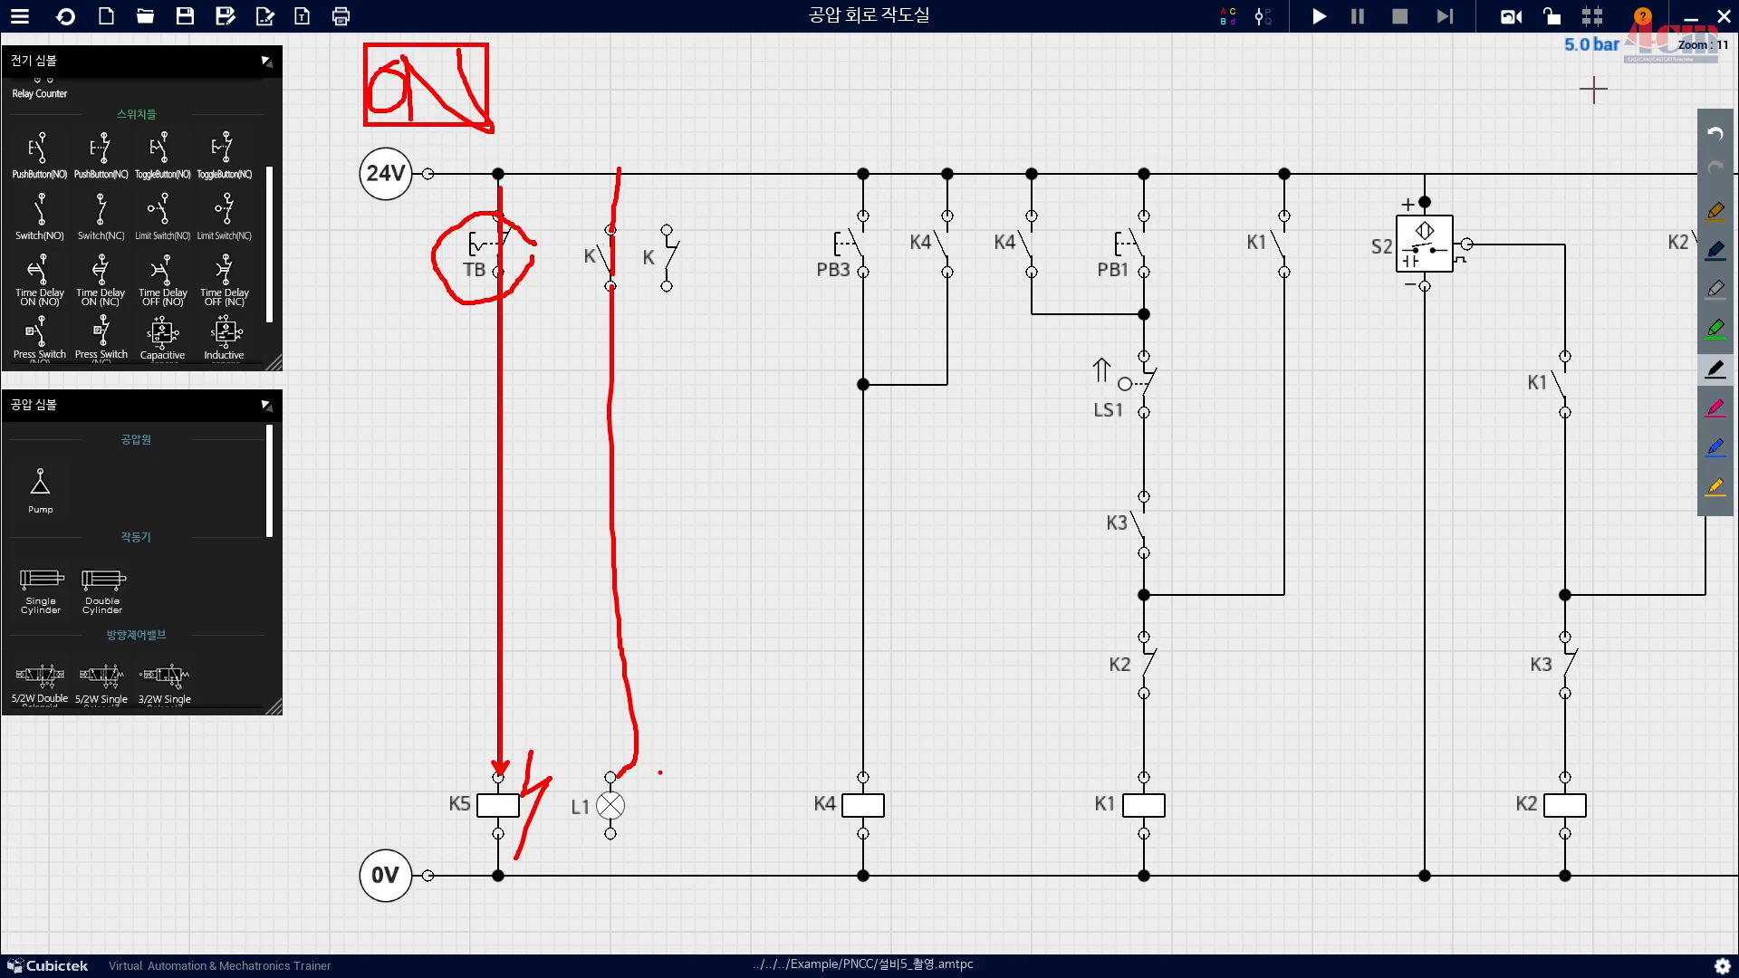
{"action": "mouse_move", "coordinate": [652, 774]}
{"action": "left_mouse_down"}
{"action": "mouse_move", "coordinate": [691, 741]}
{"action": "mouse_move", "coordinate": [661, 799]}
{"action": "mouse_move", "coordinate": [694, 844]}
{"action": "left_mouse_up"}
{"action": "left_click_drag", "start_coordinate": [372, 241], "coordinate": [372, 259]}
{"action": "left_click_drag", "start_coordinate": [397, 250], "coordinate": [315, 249]}
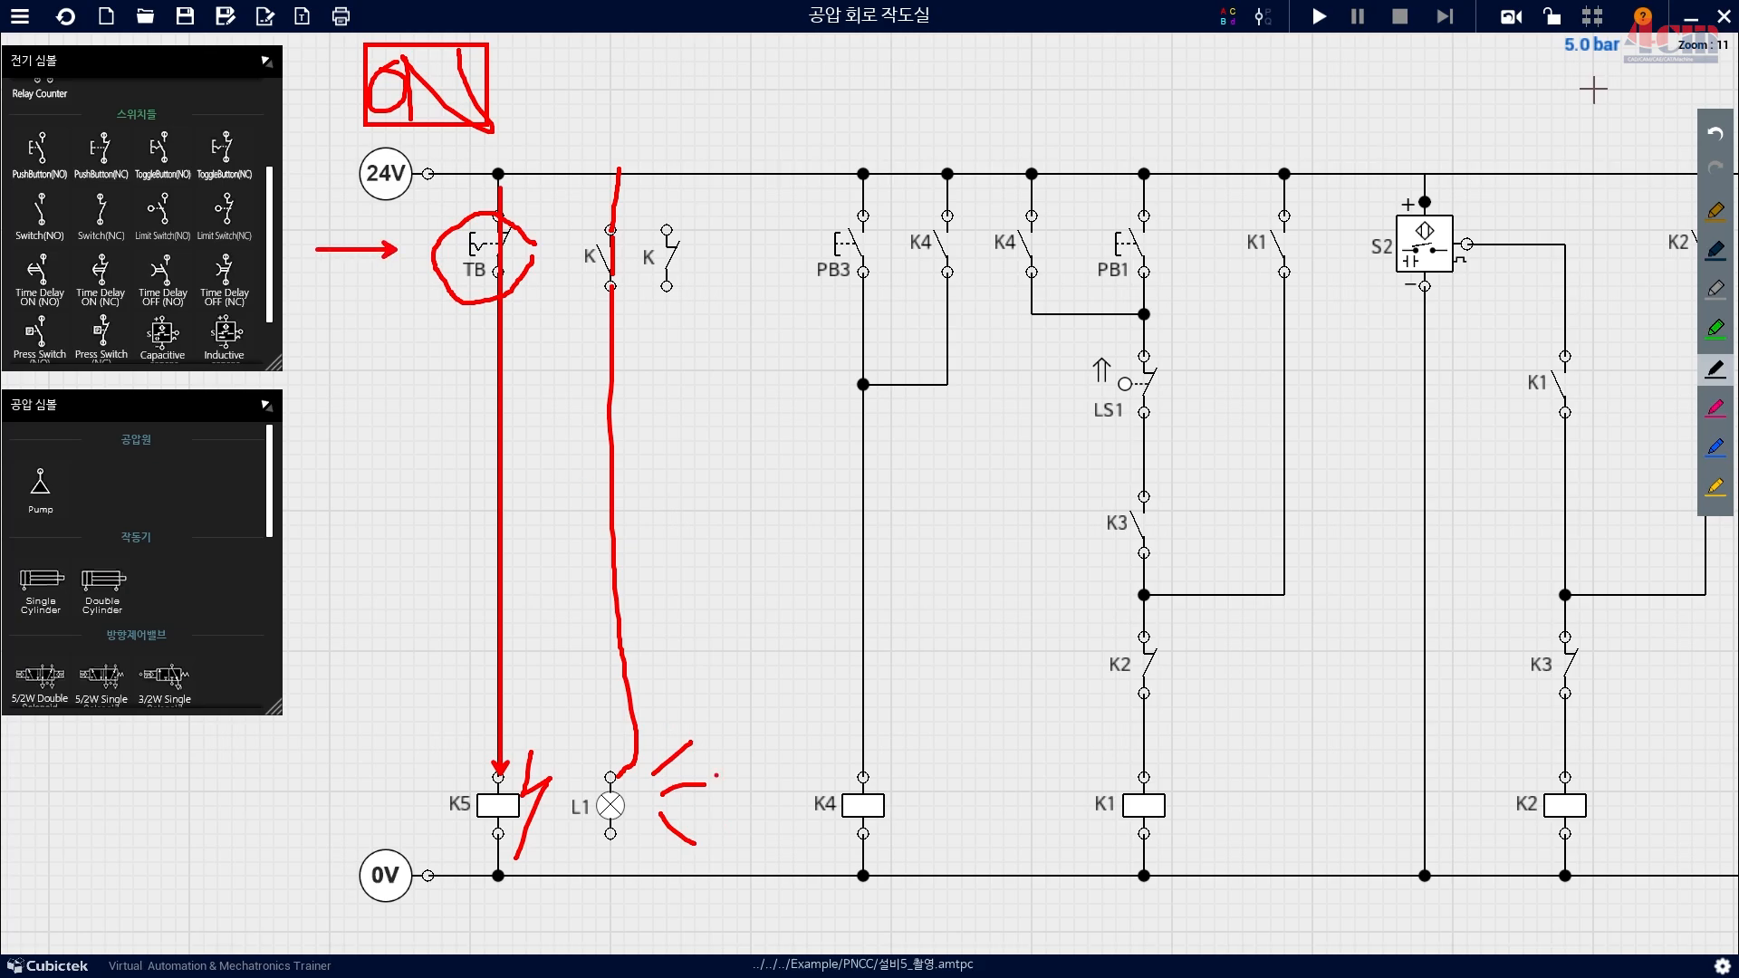
{"action": "mouse_move", "coordinate": [718, 806]}
{"action": "left_mouse_down"}
{"action": "mouse_move", "coordinate": [634, 756]}
{"action": "mouse_move", "coordinate": [727, 809]}
{"action": "left_mouse_up"}
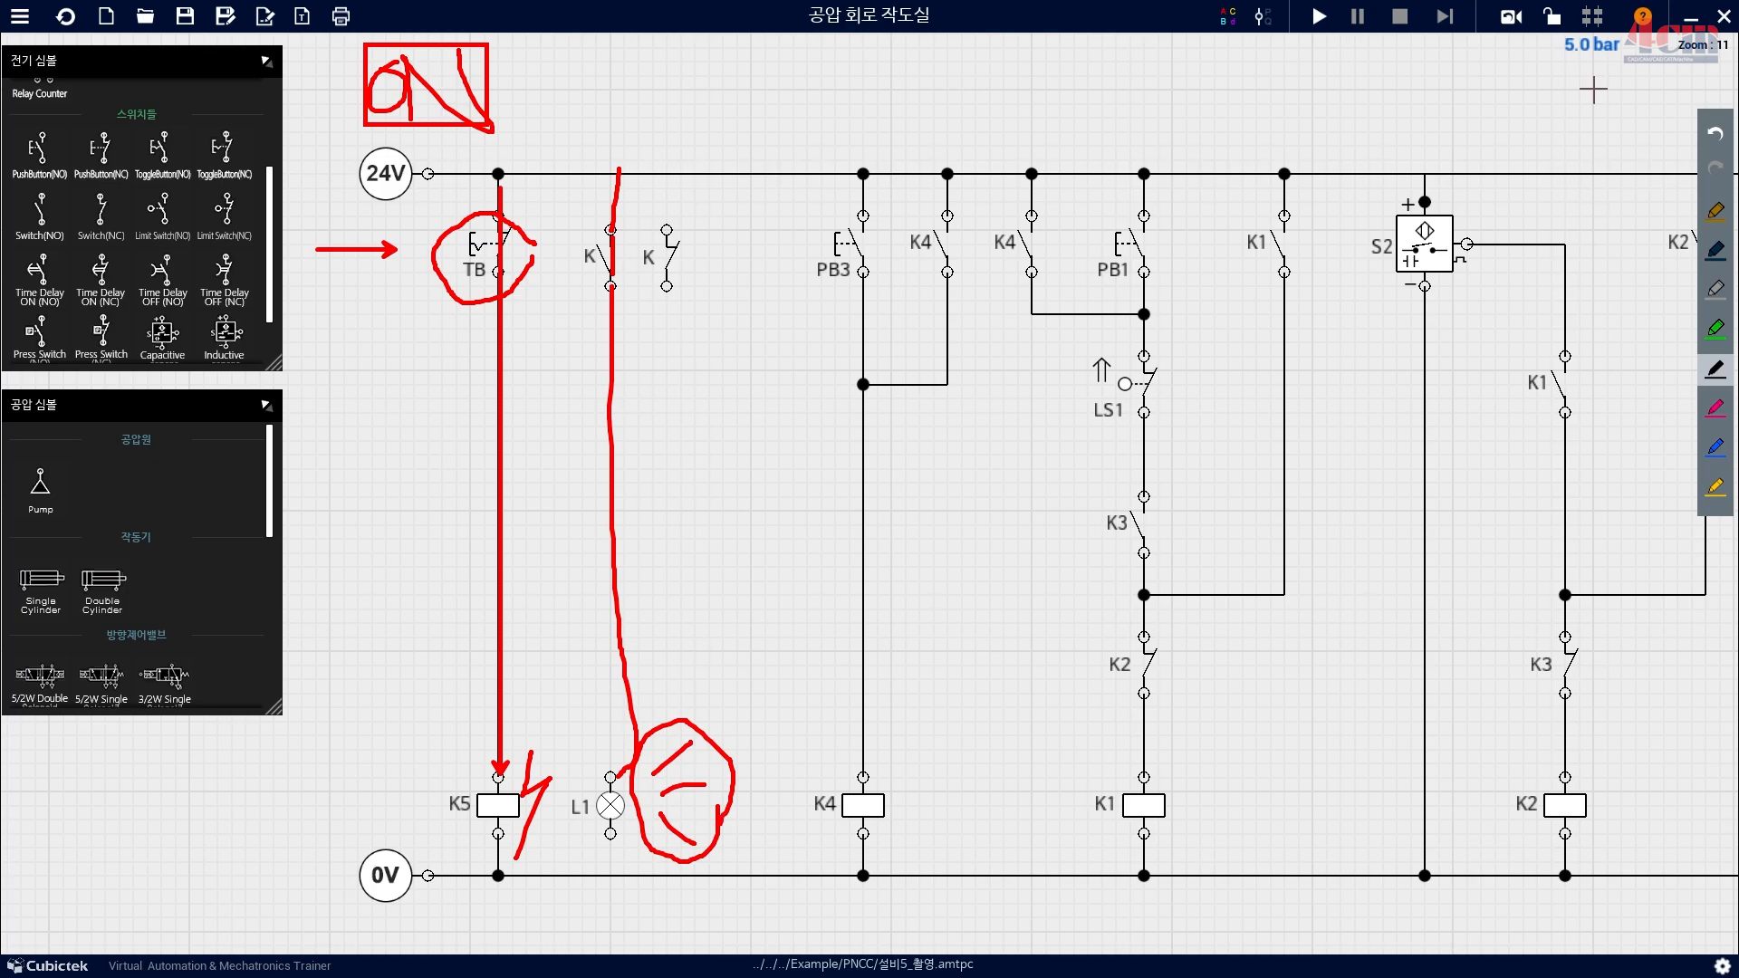
{"action": "key", "text": "Escape"}
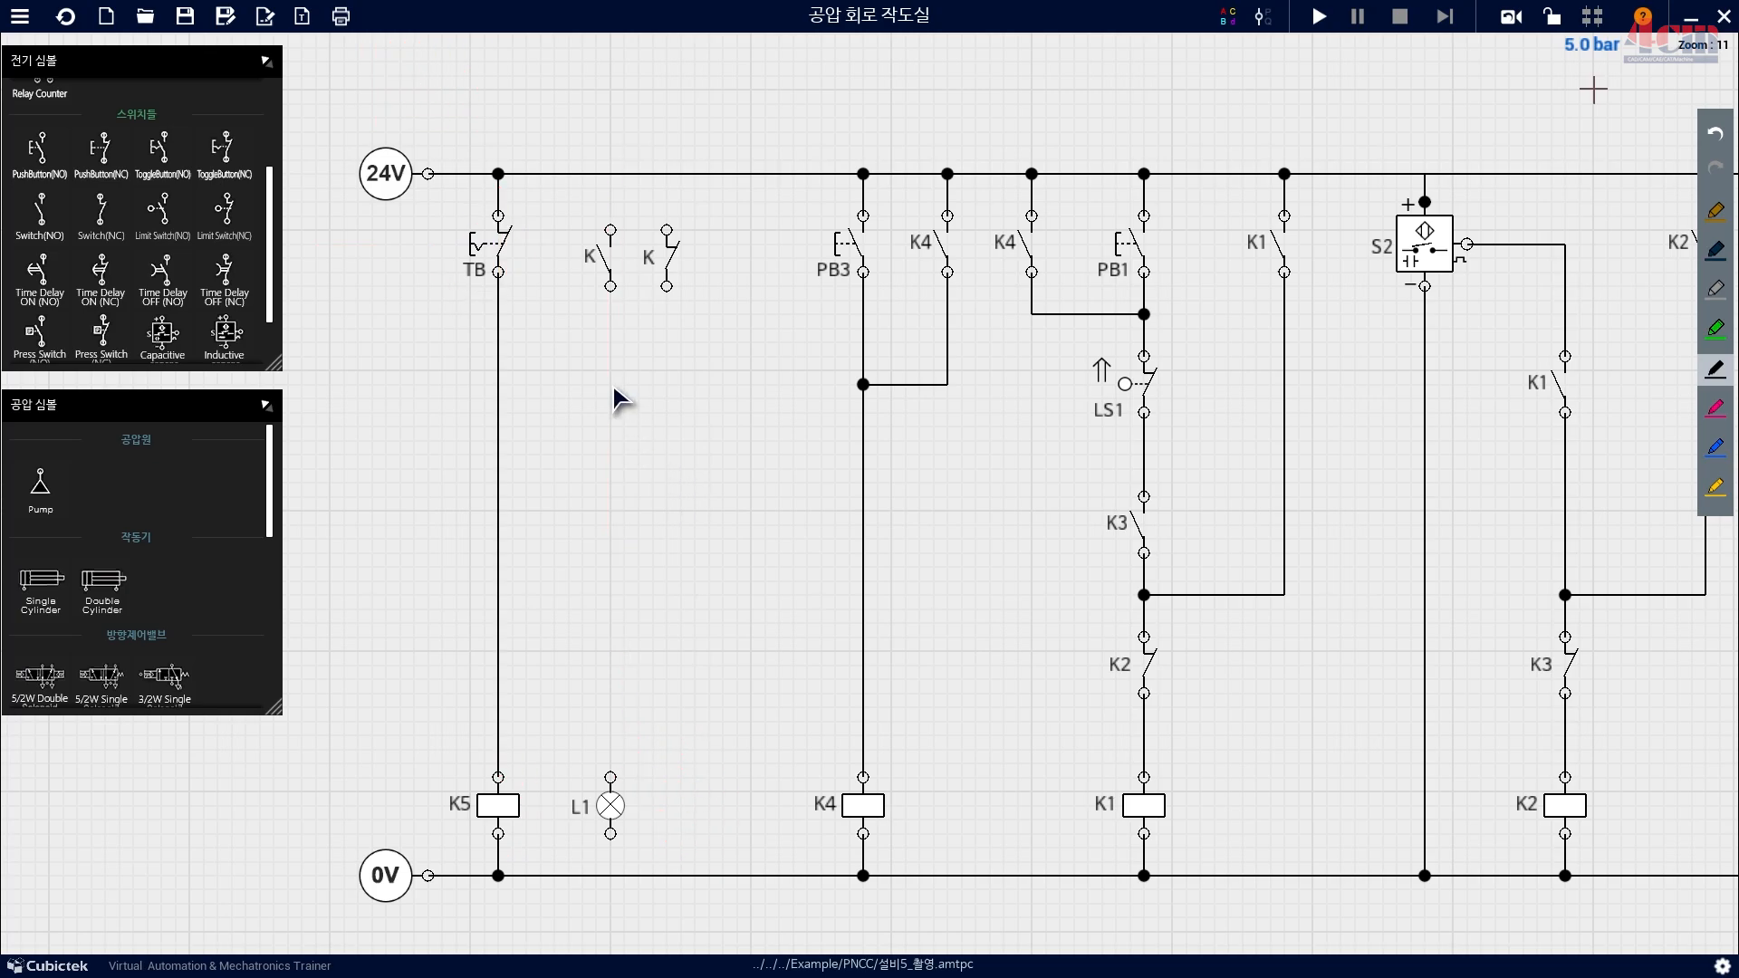
Delete the loose normally open contact and place the normally closed one in the lamp L1 branch at the 24V rail, labelled K5.
{"action": "key", "text": "Delete"}
{"action": "left_click_drag", "start_coordinate": [620, 265], "coordinate": [610, 173]}
{"action": "double_click", "coordinate": [610, 253]}
{"action": "type", "text": "5"}
{"action": "left_click", "coordinate": [805, 555]}
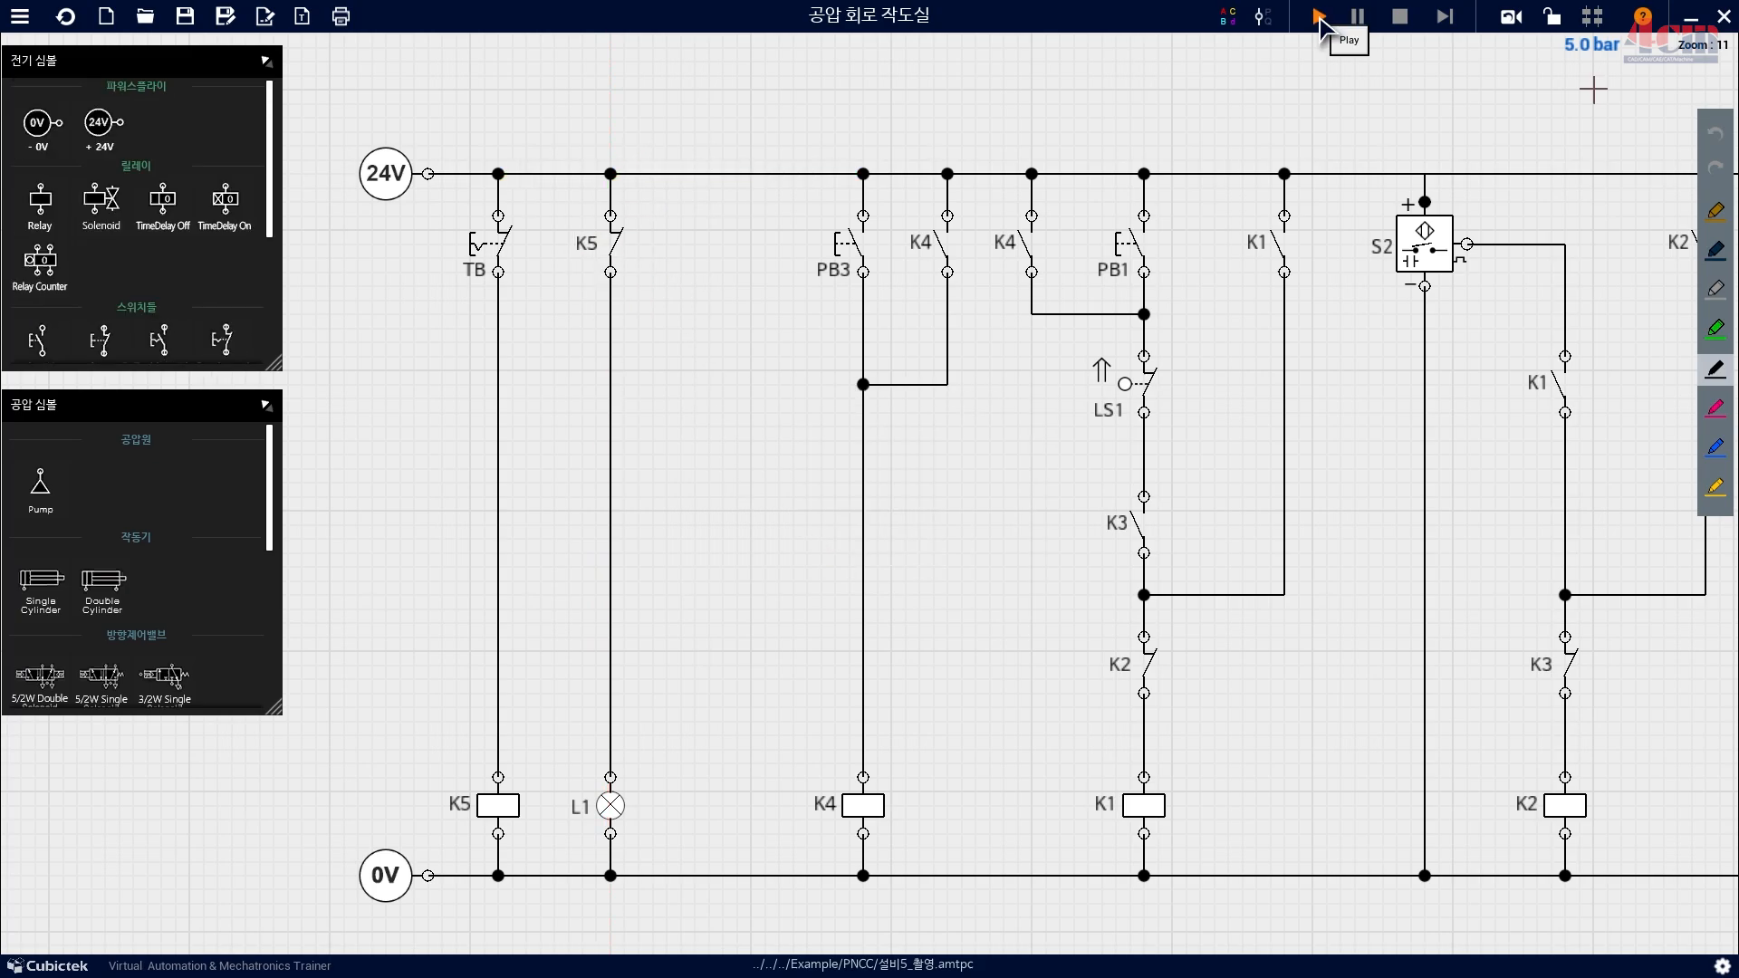
Start the simulation and mark the current through TB to coil K5, the K5 contact and lamp L1, clearing the marks when done.
{"action": "left_click", "coordinate": [1318, 17]}
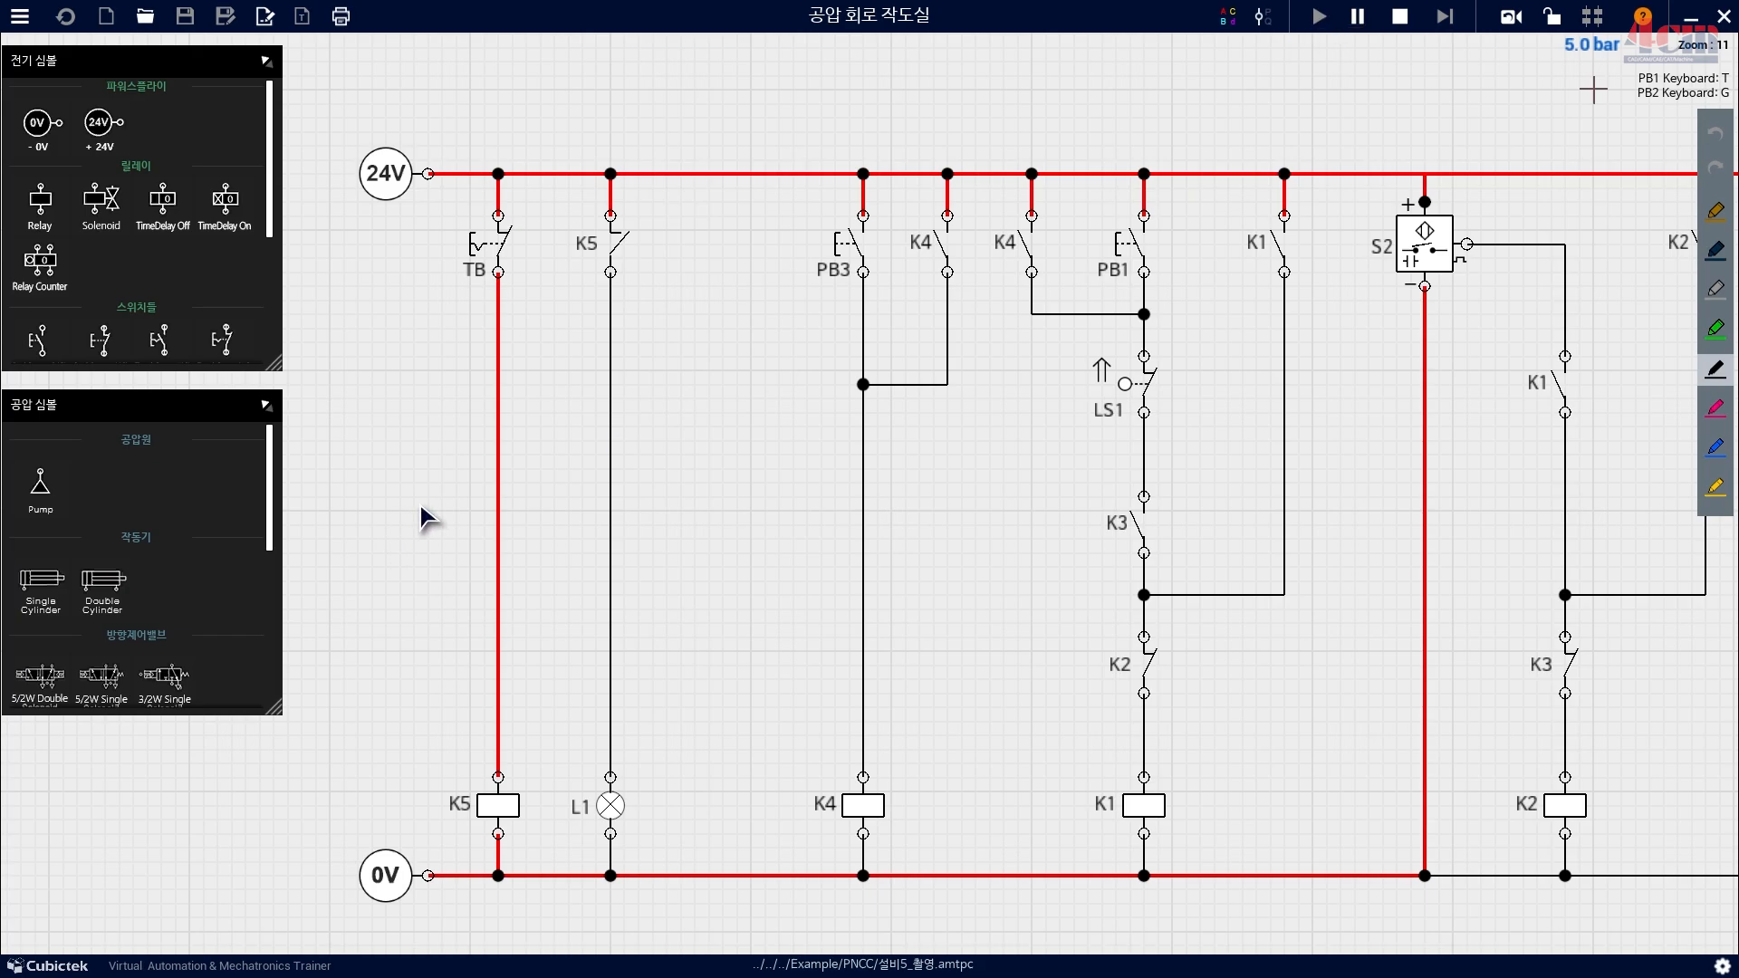
{"action": "mouse_move", "coordinate": [497, 276]}
{"action": "left_mouse_down"}
{"action": "mouse_move", "coordinate": [497, 770]}
{"action": "mouse_move", "coordinate": [505, 750]}
{"action": "mouse_move", "coordinate": [552, 752]}
{"action": "mouse_move", "coordinate": [524, 832]}
{"action": "left_mouse_up"}
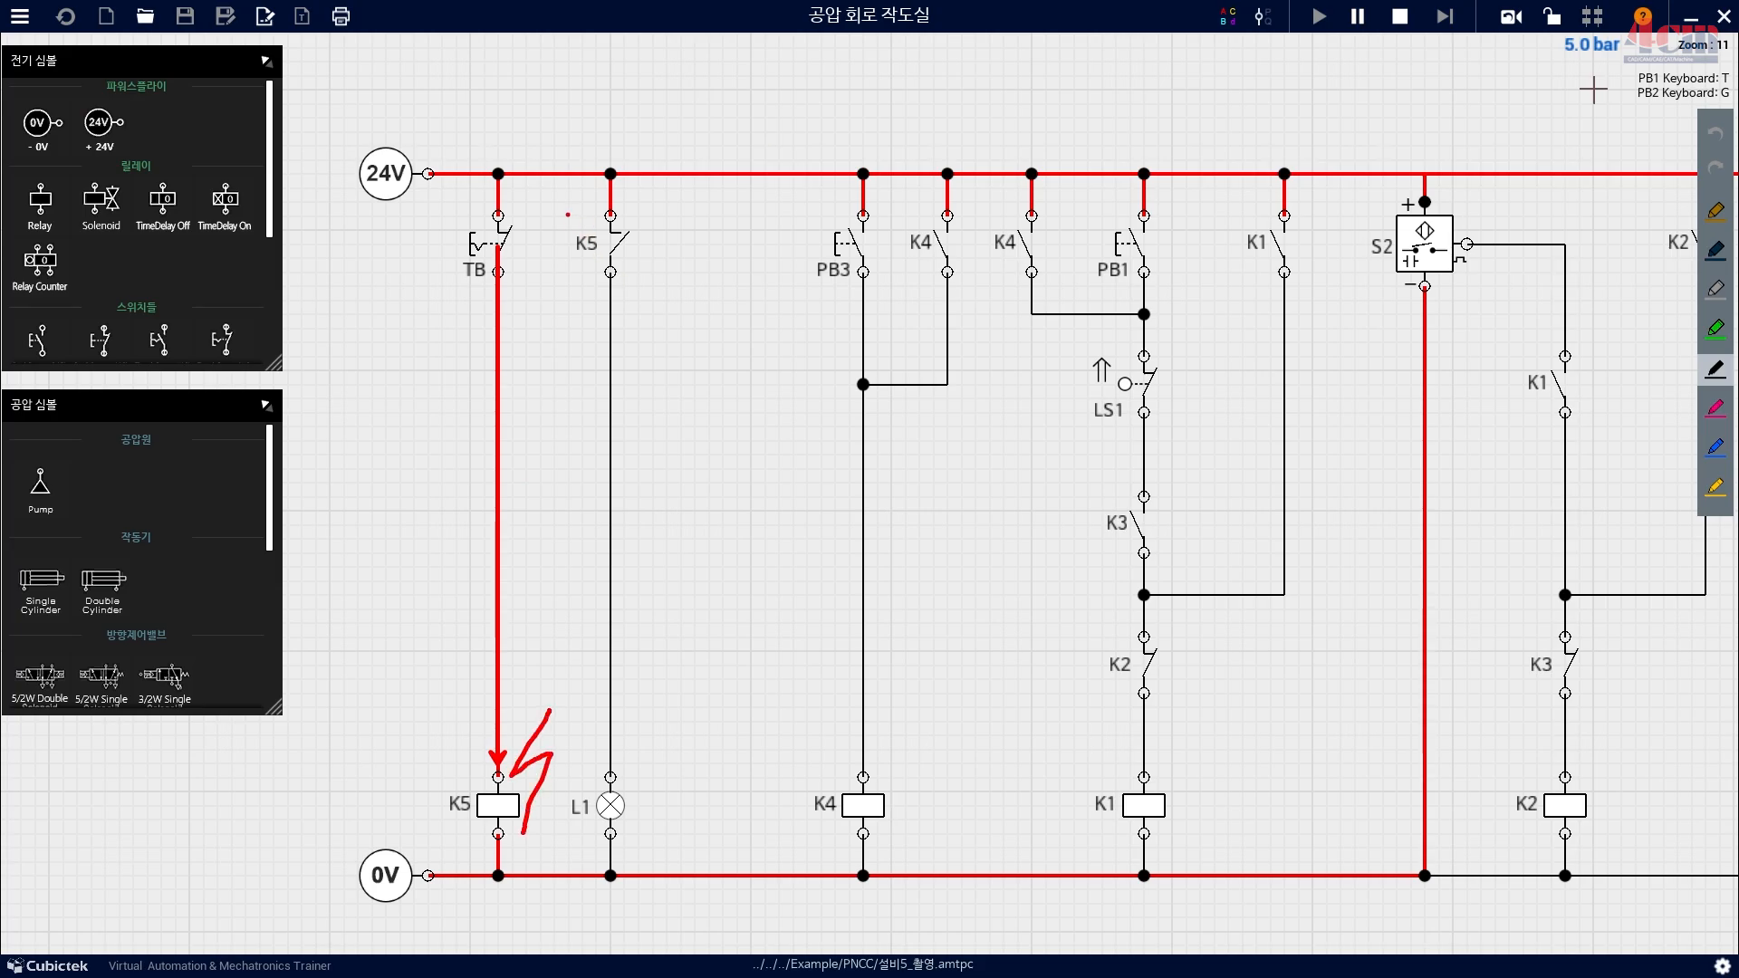
{"action": "left_click_drag", "start_coordinate": [553, 198], "coordinate": [654, 292]}
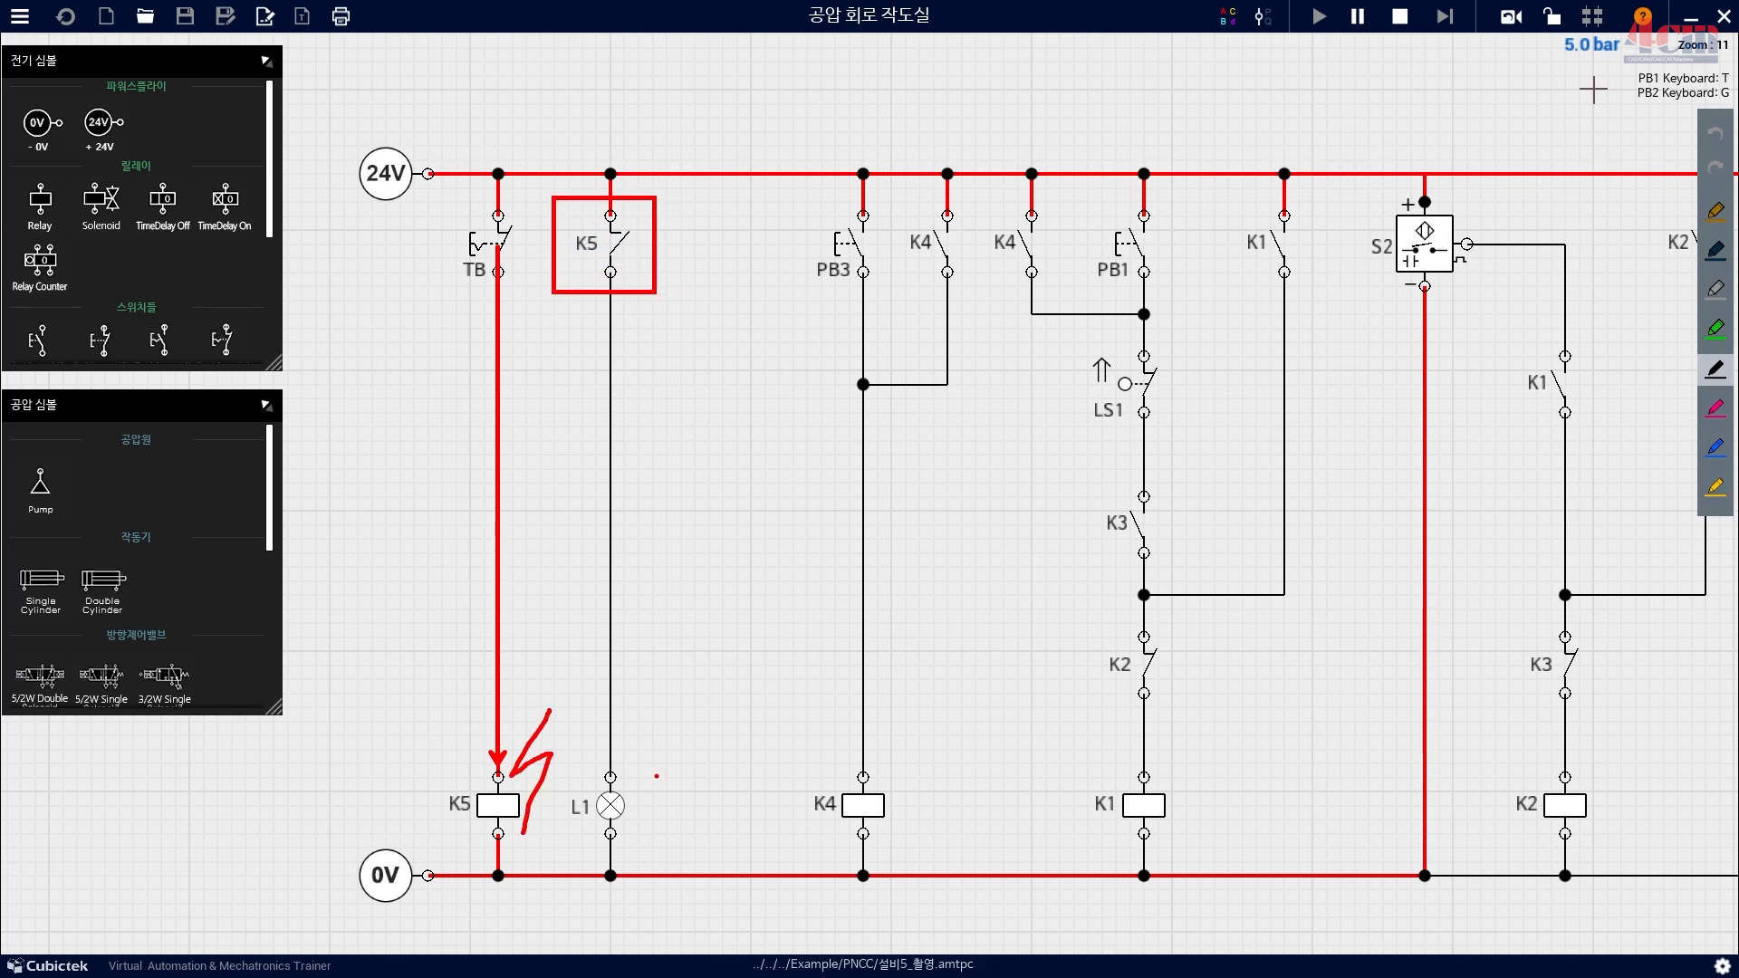
{"action": "left_click_drag", "start_coordinate": [640, 763], "coordinate": [587, 839]}
{"action": "left_click_drag", "start_coordinate": [586, 763], "coordinate": [647, 826]}
{"action": "key", "text": "Escape"}
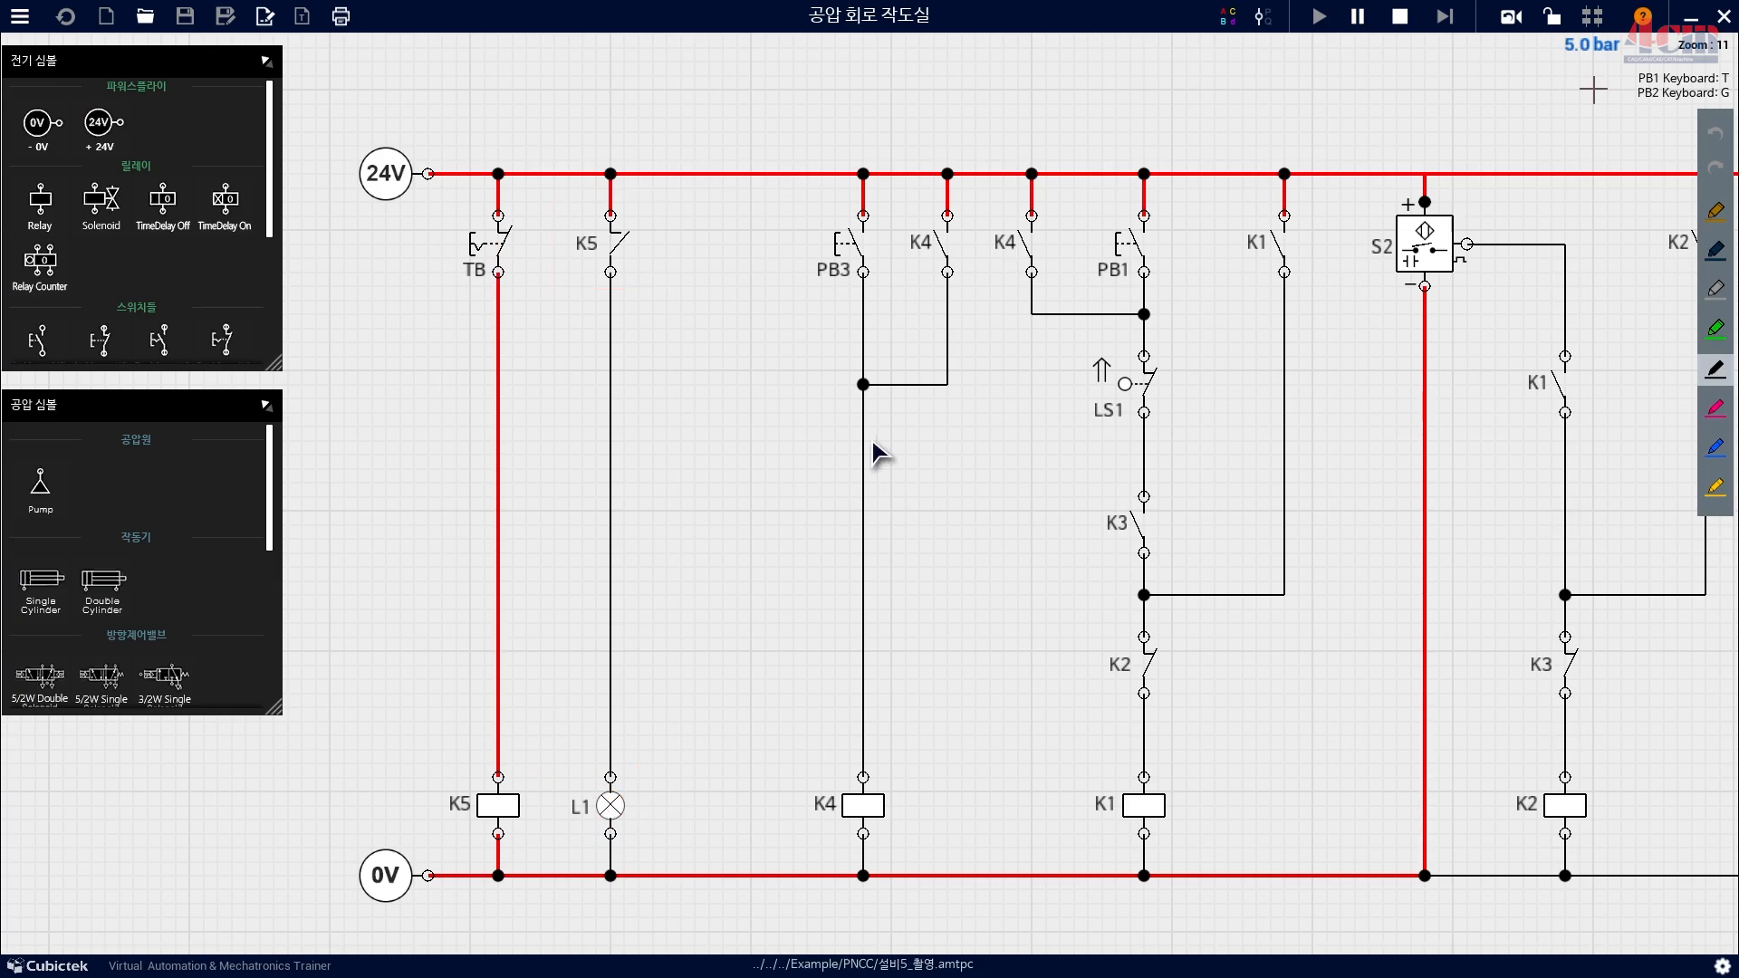
Toggle emergency switch TB, mark the light of lamp L1, and stop the simulation.
{"action": "left_click", "coordinate": [484, 249]}
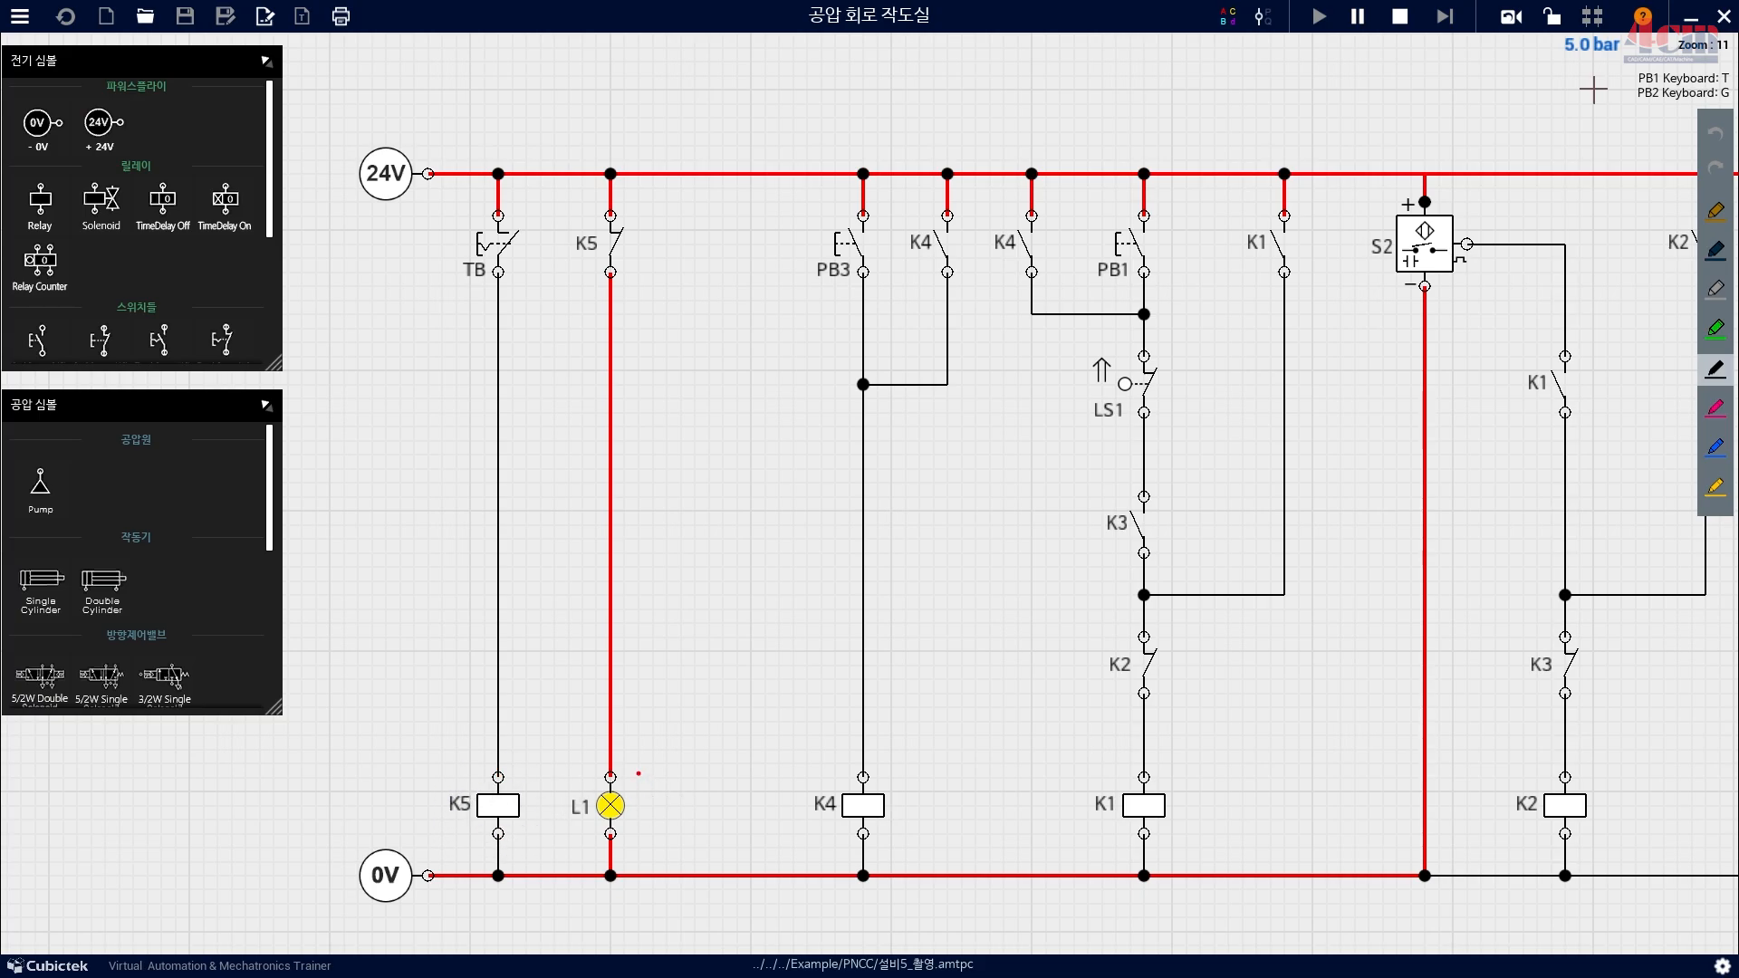
{"action": "mouse_move", "coordinate": [637, 772]}
{"action": "left_mouse_down"}
{"action": "mouse_move", "coordinate": [677, 738]}
{"action": "mouse_move", "coordinate": [699, 758]}
{"action": "left_mouse_up"}
{"action": "left_click_drag", "start_coordinate": [642, 818], "coordinate": [675, 834]}
{"action": "key", "text": "Escape"}
{"action": "left_click", "coordinate": [1399, 16]}
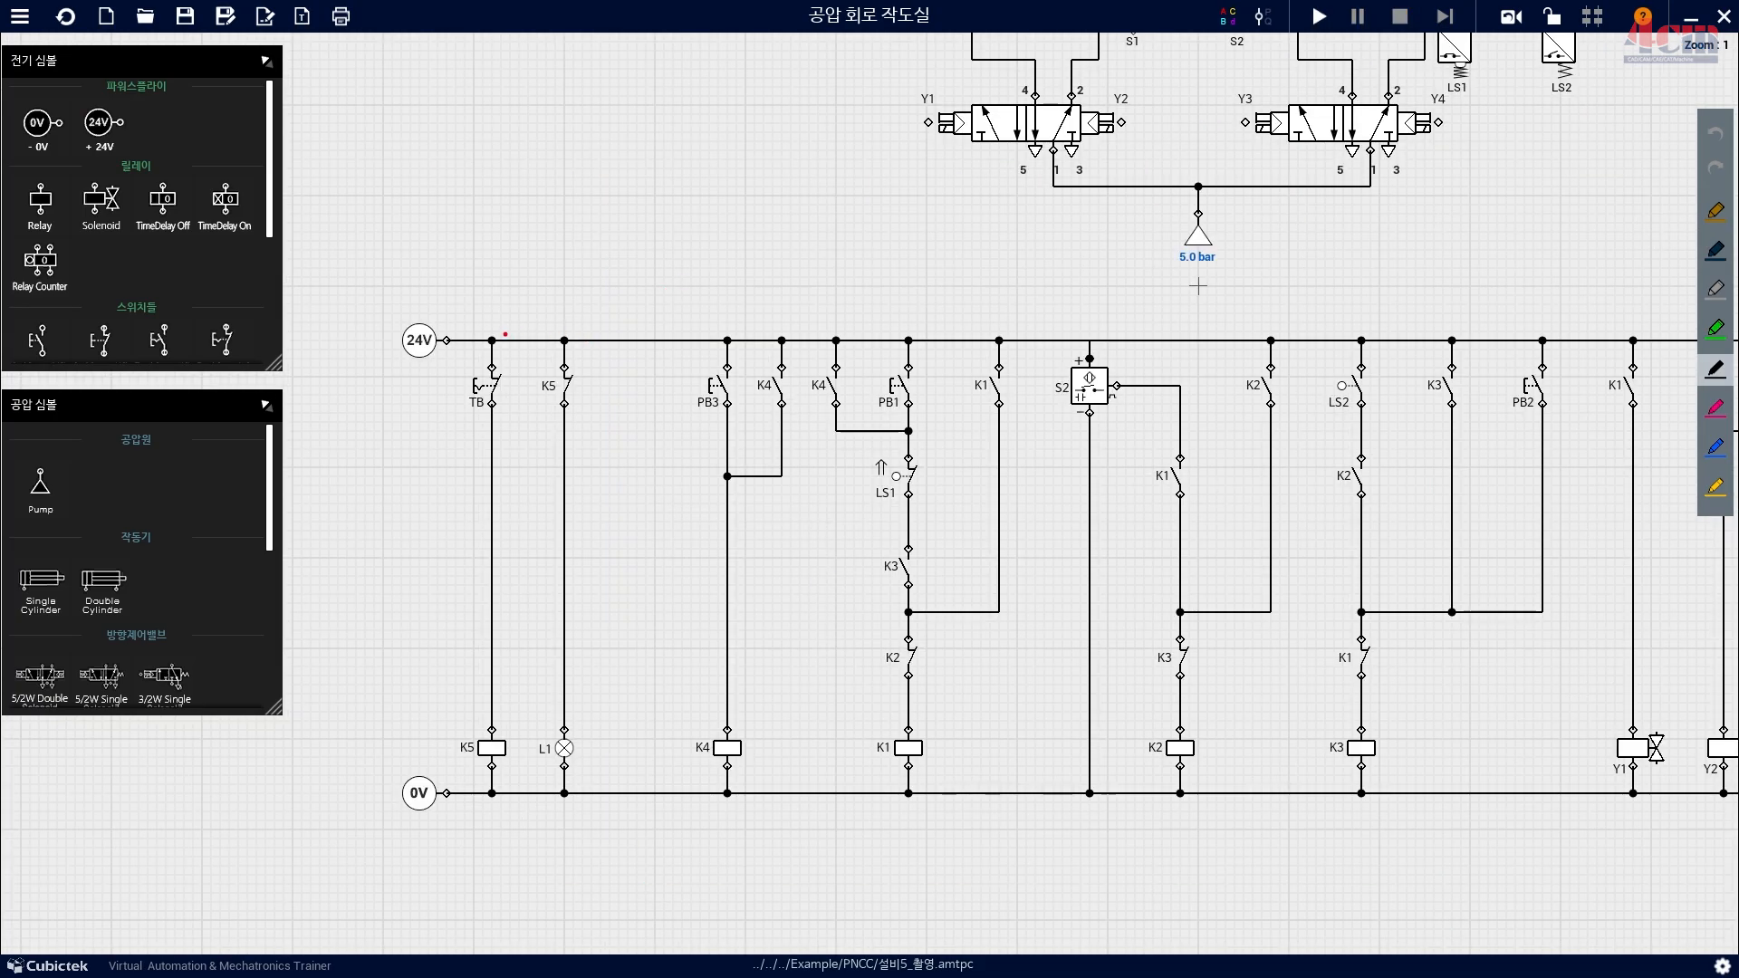
Mark the 24V rail to be cut off and insert a normally open K5 contact ahead of the branches from PB3 onward.
{"action": "mouse_move", "coordinate": [490, 334]}
{"action": "left_mouse_down"}
{"action": "mouse_move", "coordinate": [1062, 387]}
{"action": "mouse_move", "coordinate": [1332, 333]}
{"action": "left_mouse_up"}
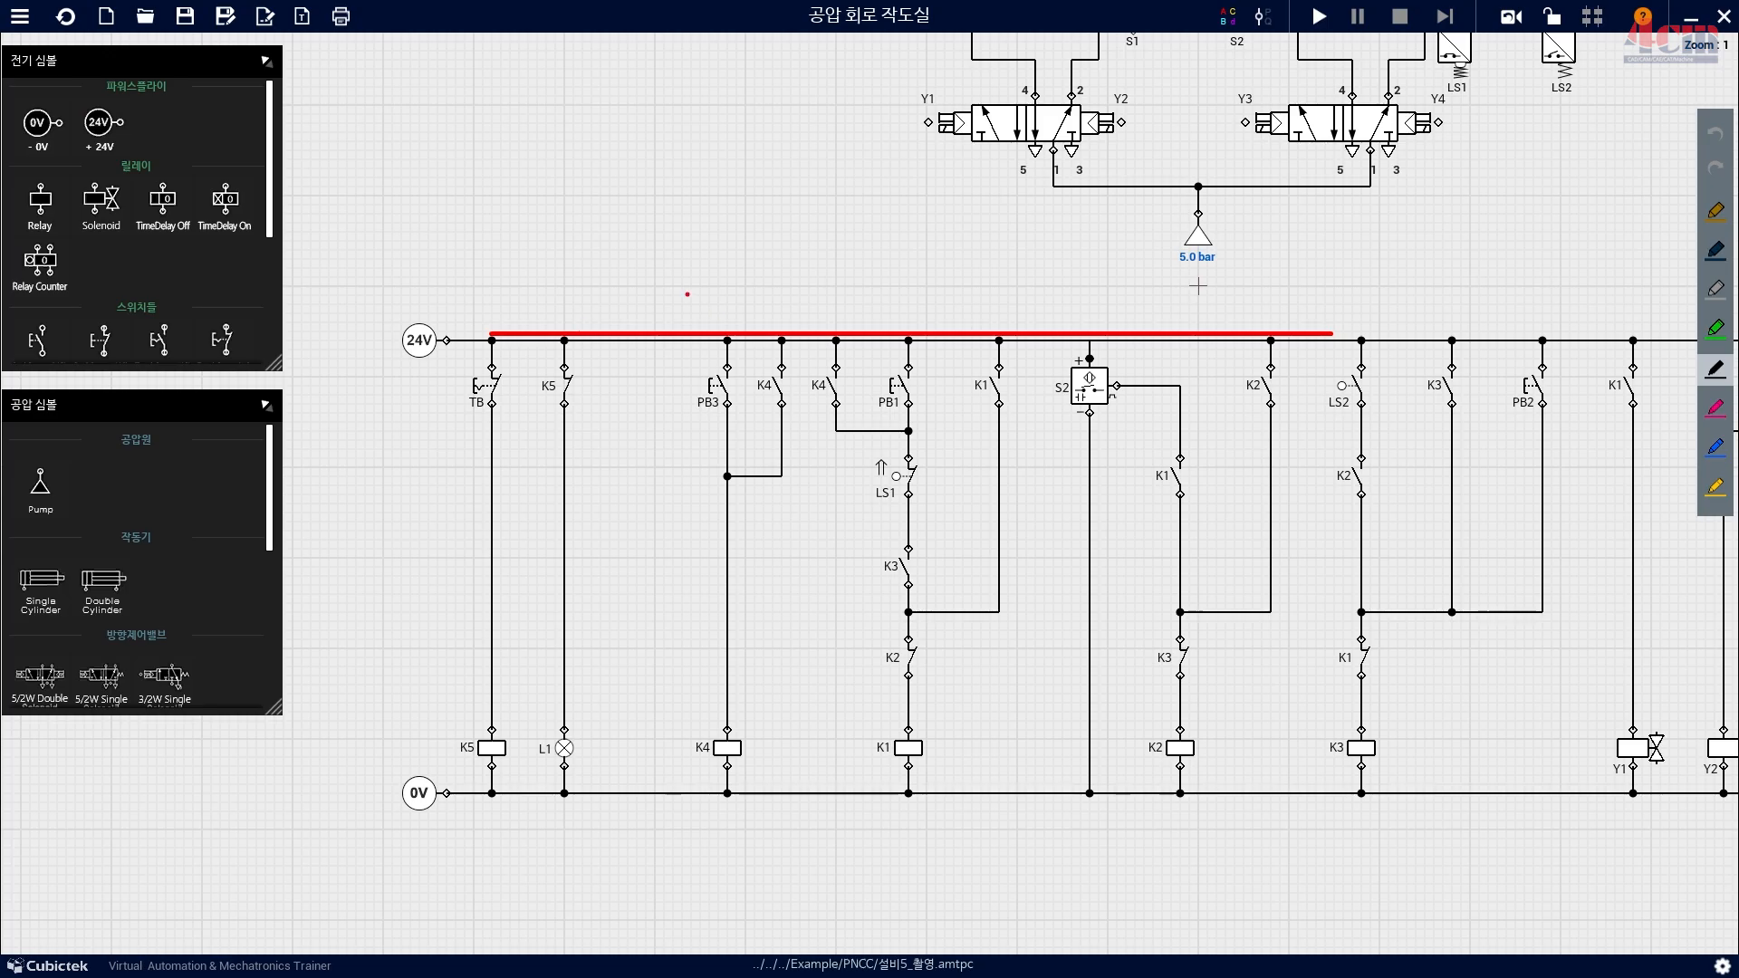
{"action": "left_click_drag", "start_coordinate": [687, 295], "coordinate": [619, 397]}
{"action": "left_click_drag", "start_coordinate": [634, 298], "coordinate": [676, 385]}
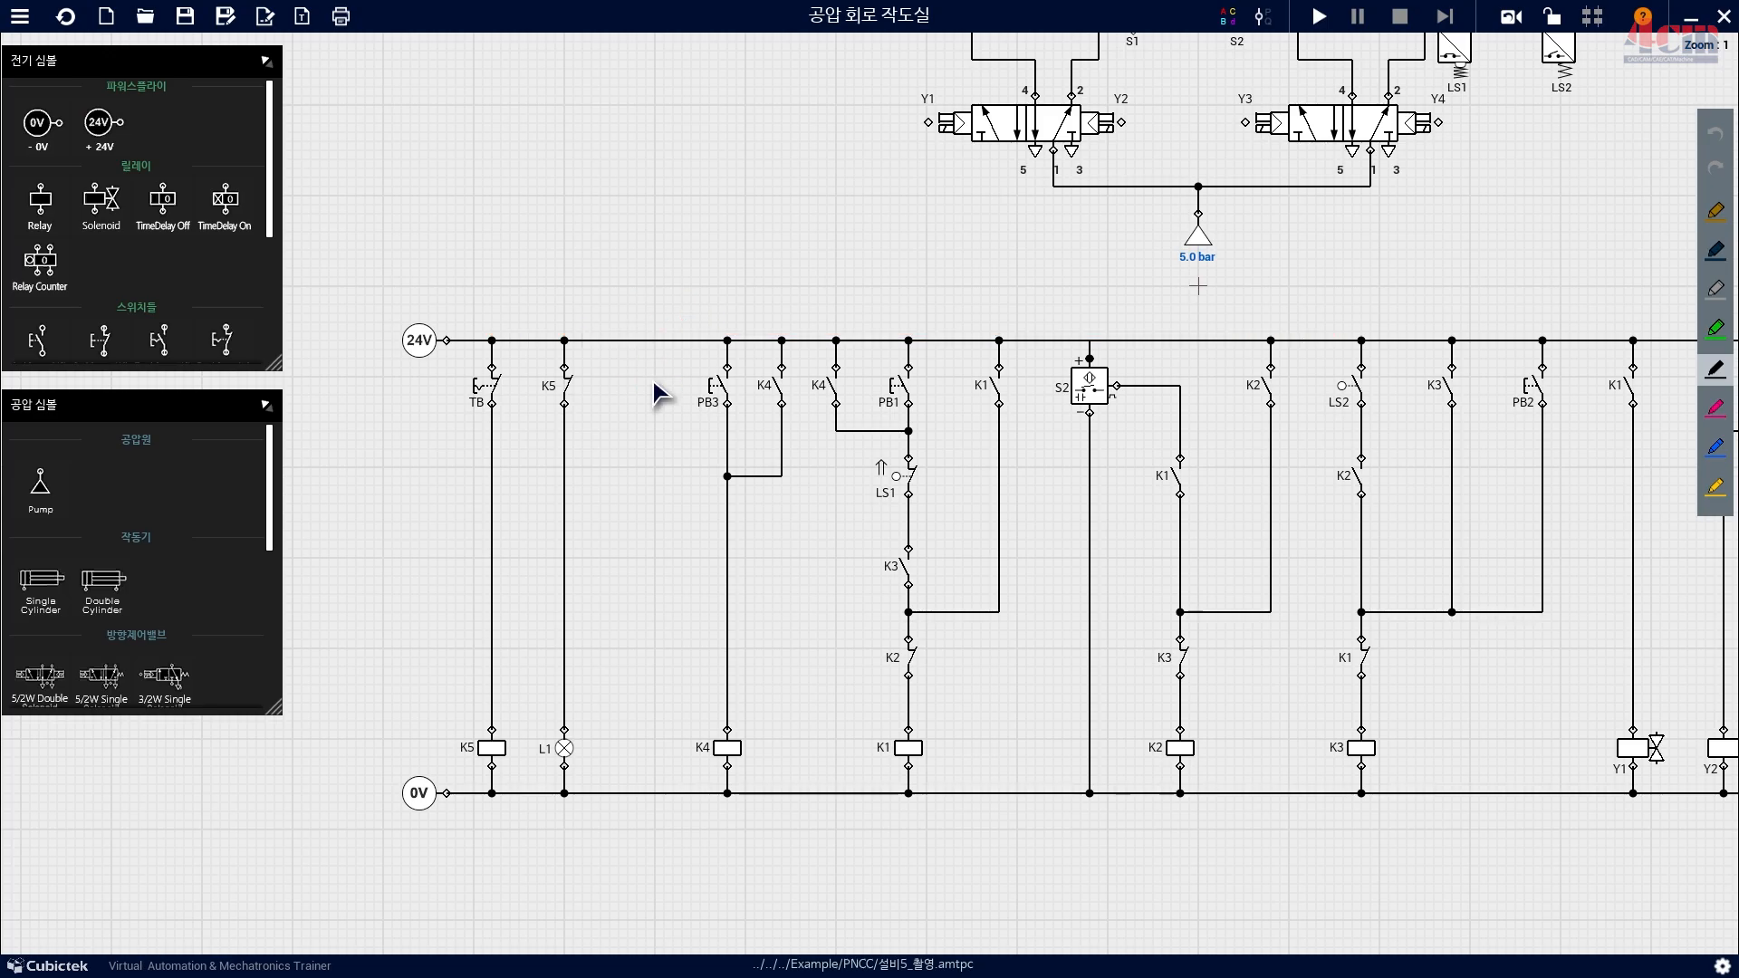
{"action": "left_click_drag", "start_coordinate": [633, 168], "coordinate": [882, 296]}
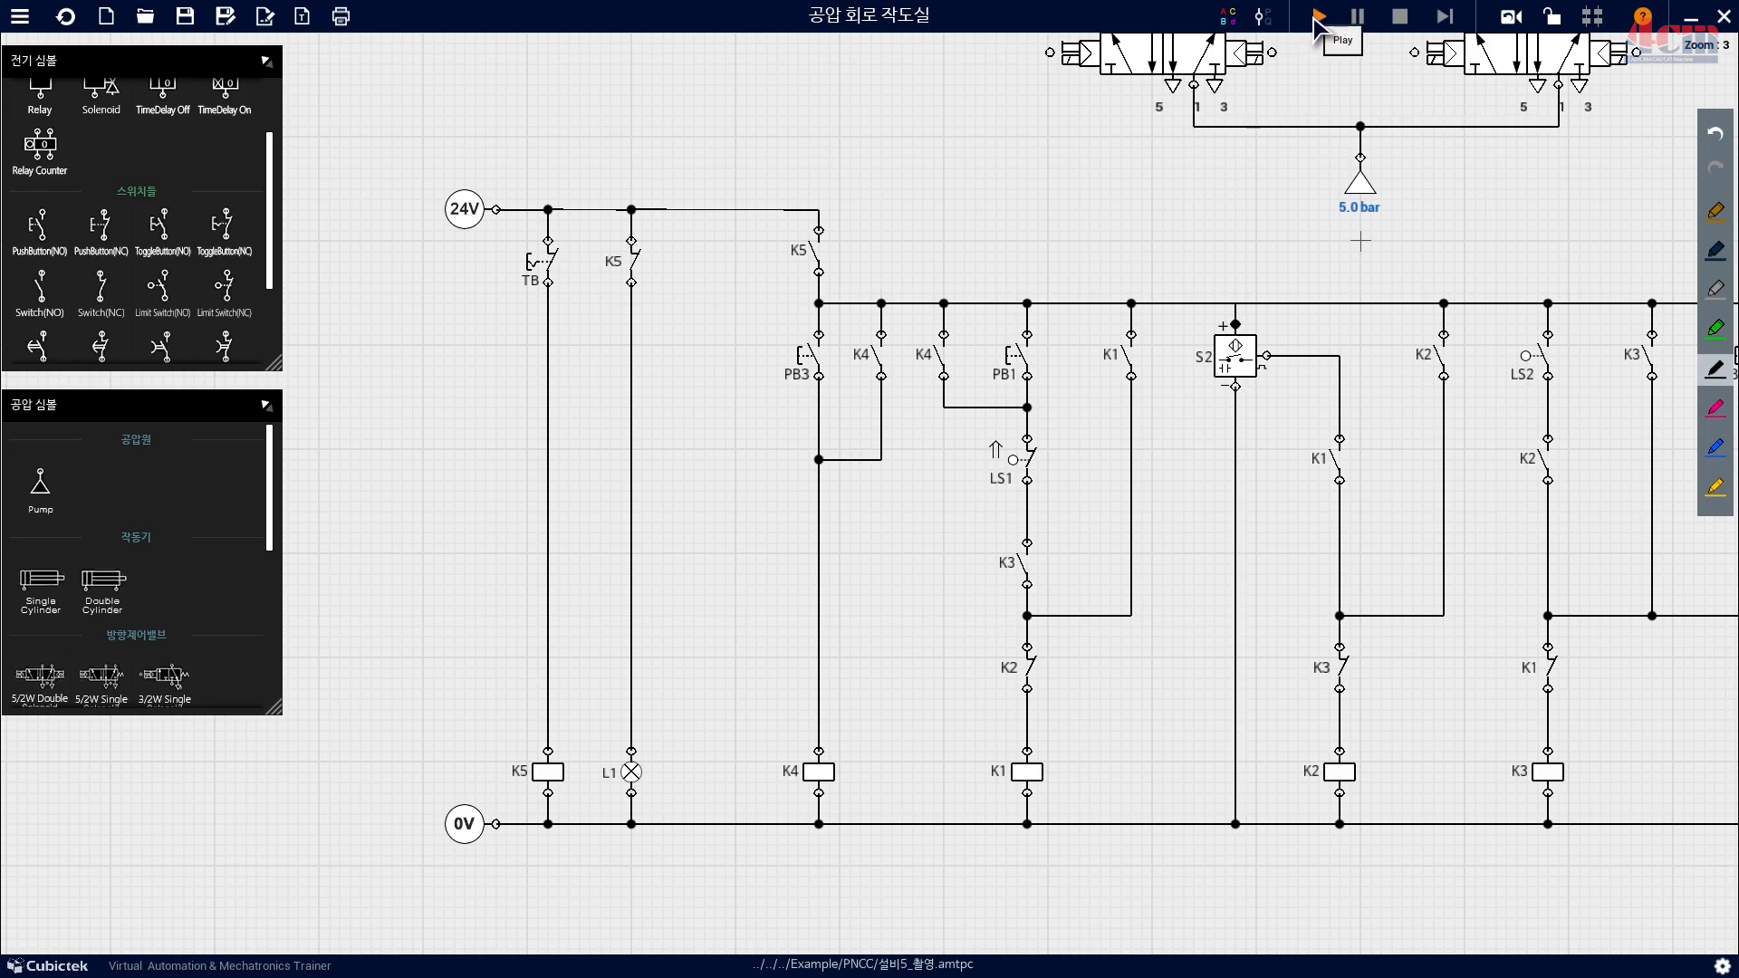
Simulate the circuit with the K5 contact in the supply rail and toggle emergency switch TB.
{"action": "left_click", "coordinate": [1318, 17]}
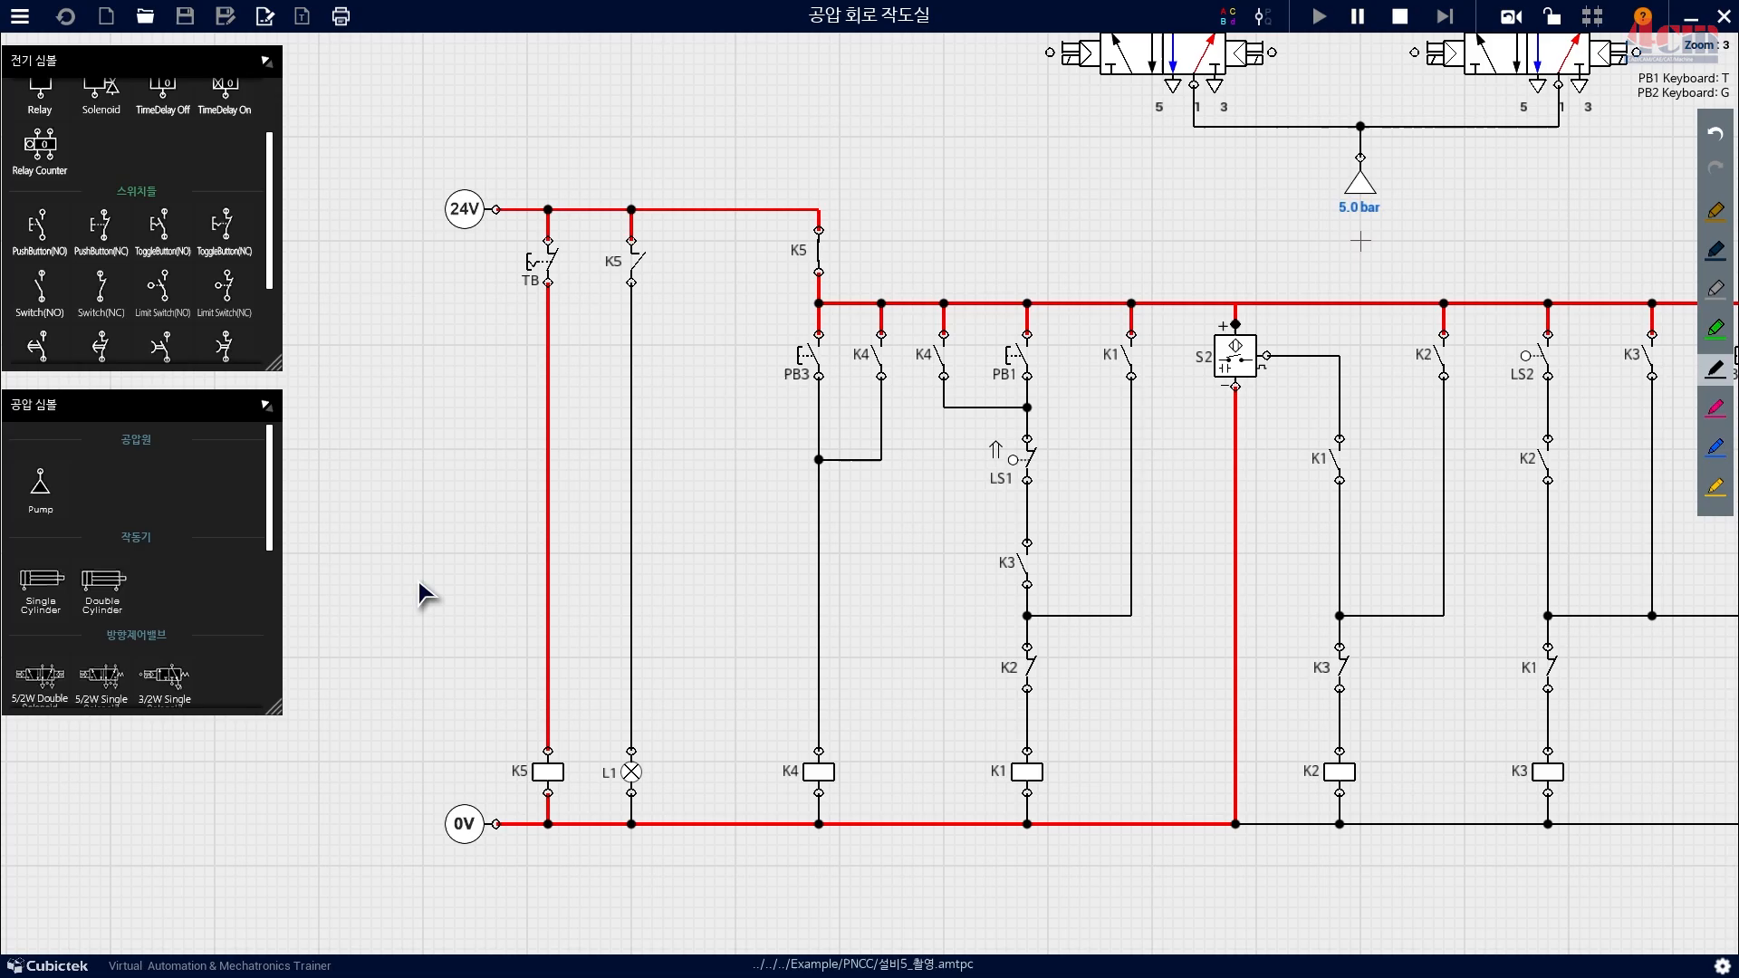
{"action": "left_click_drag", "start_coordinate": [1055, 177], "coordinate": [653, 142]}
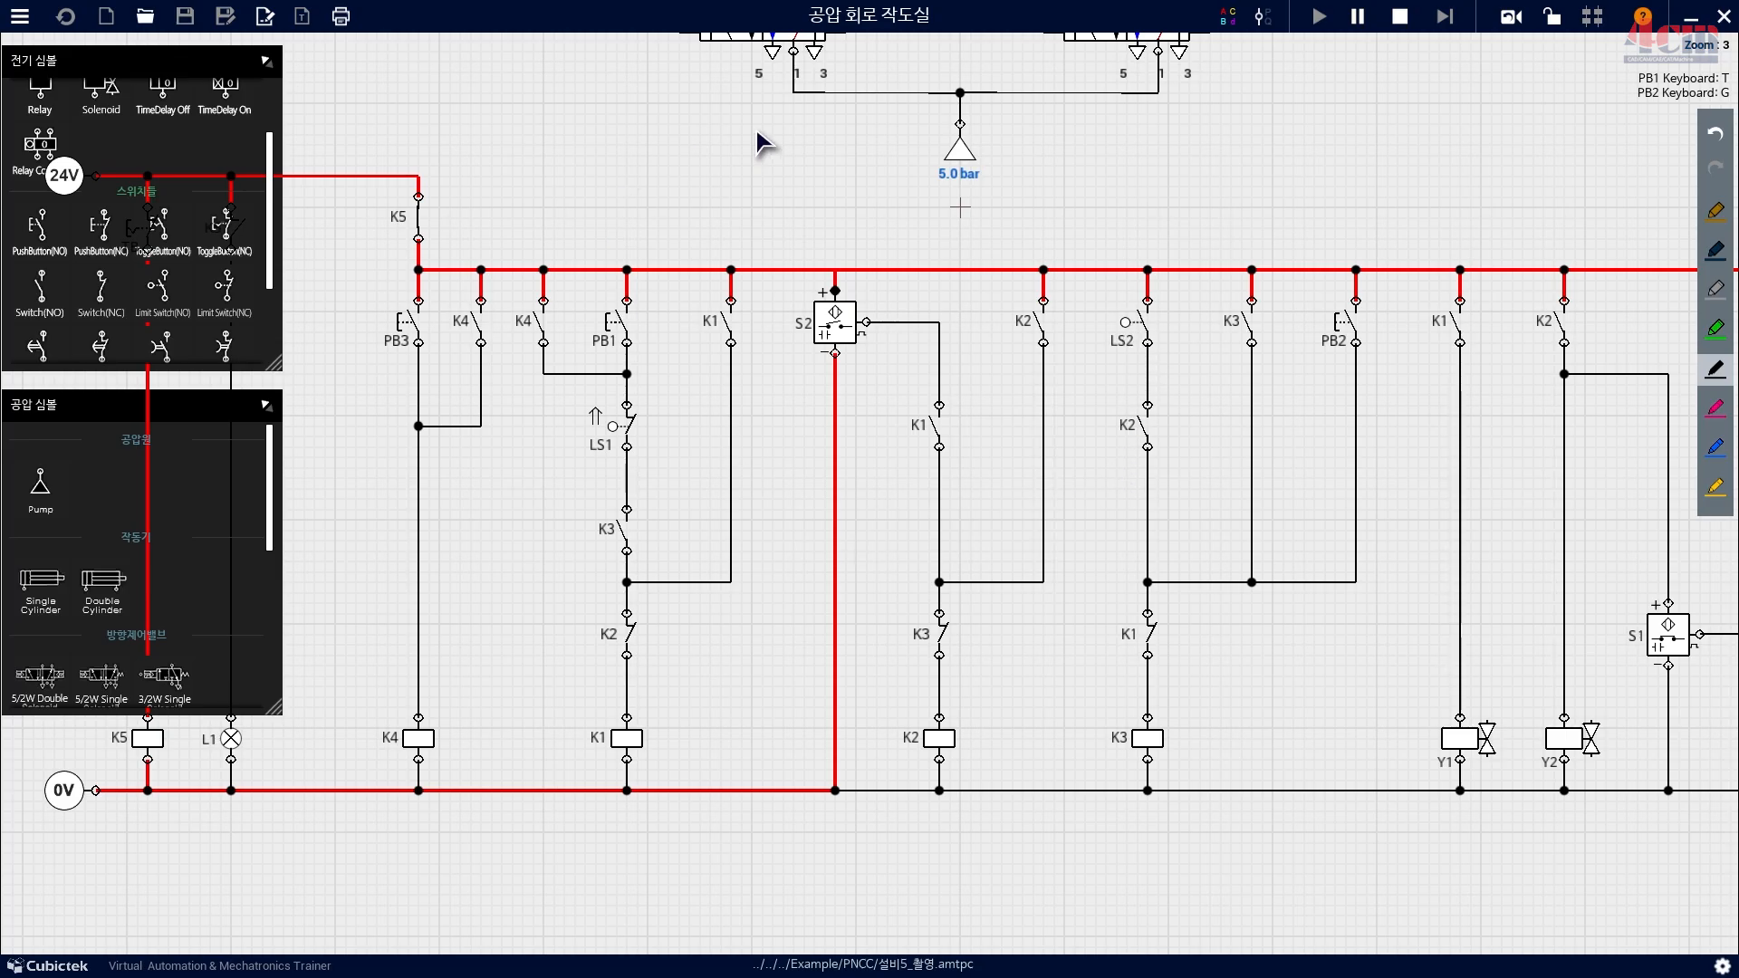
{"action": "left_click_drag", "start_coordinate": [581, 195], "coordinate": [958, 215]}
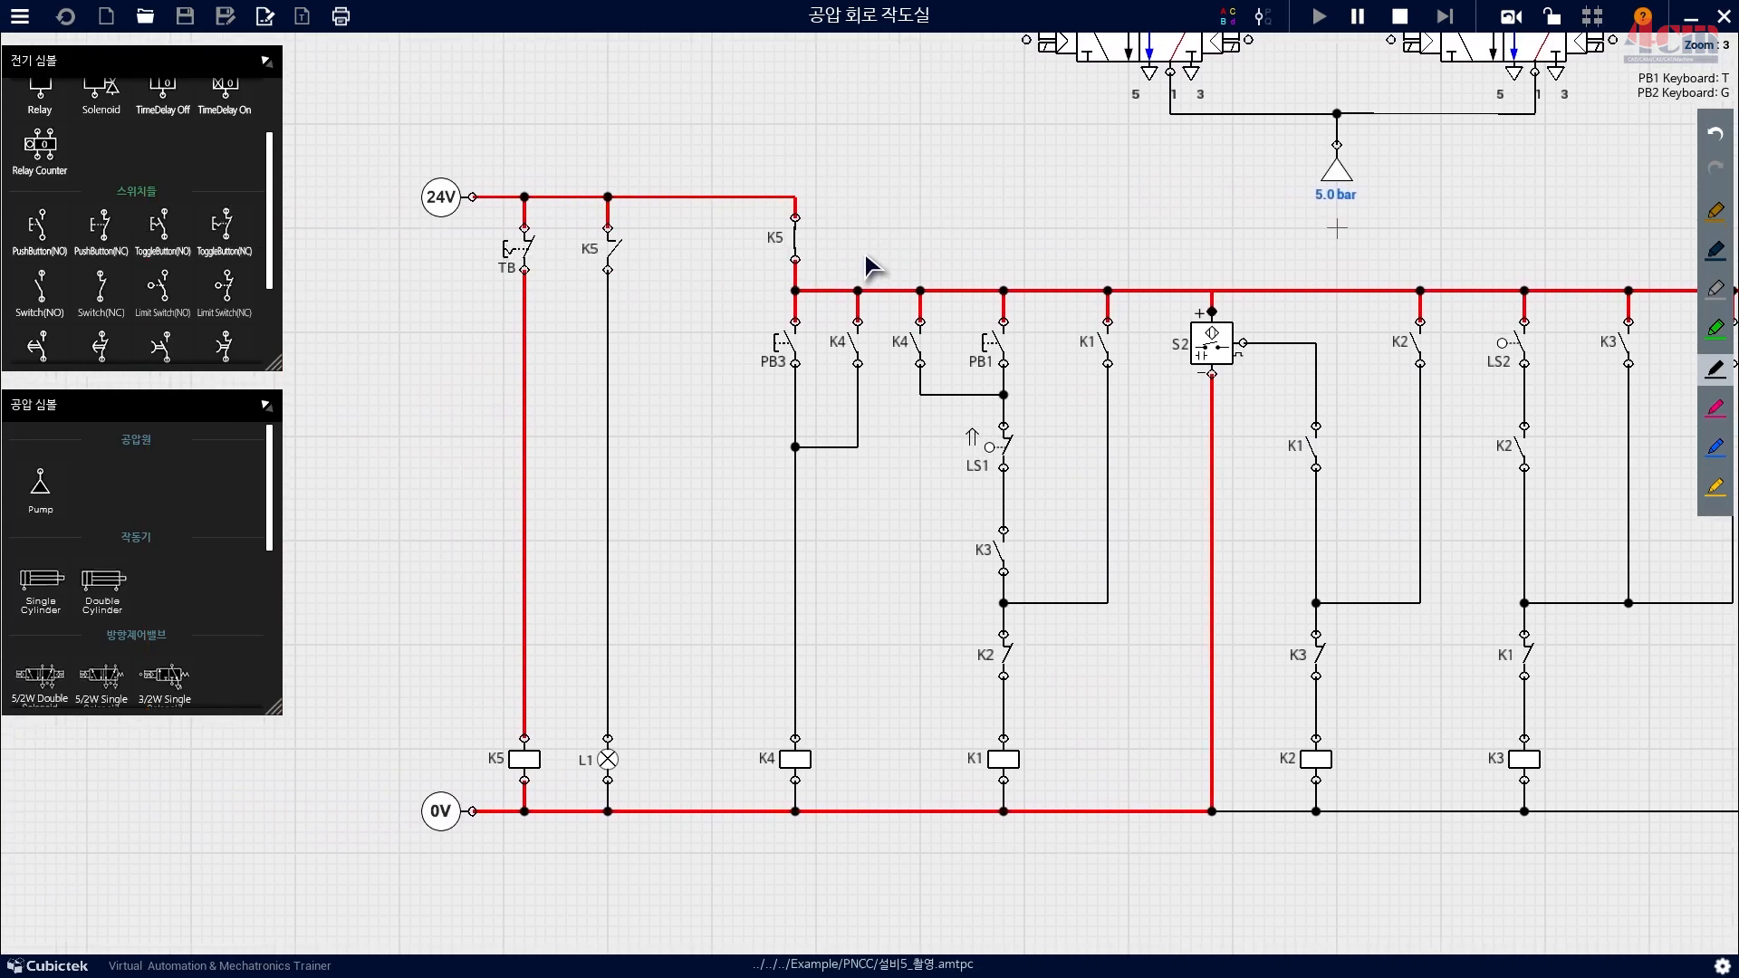
{"action": "left_click", "coordinate": [514, 248]}
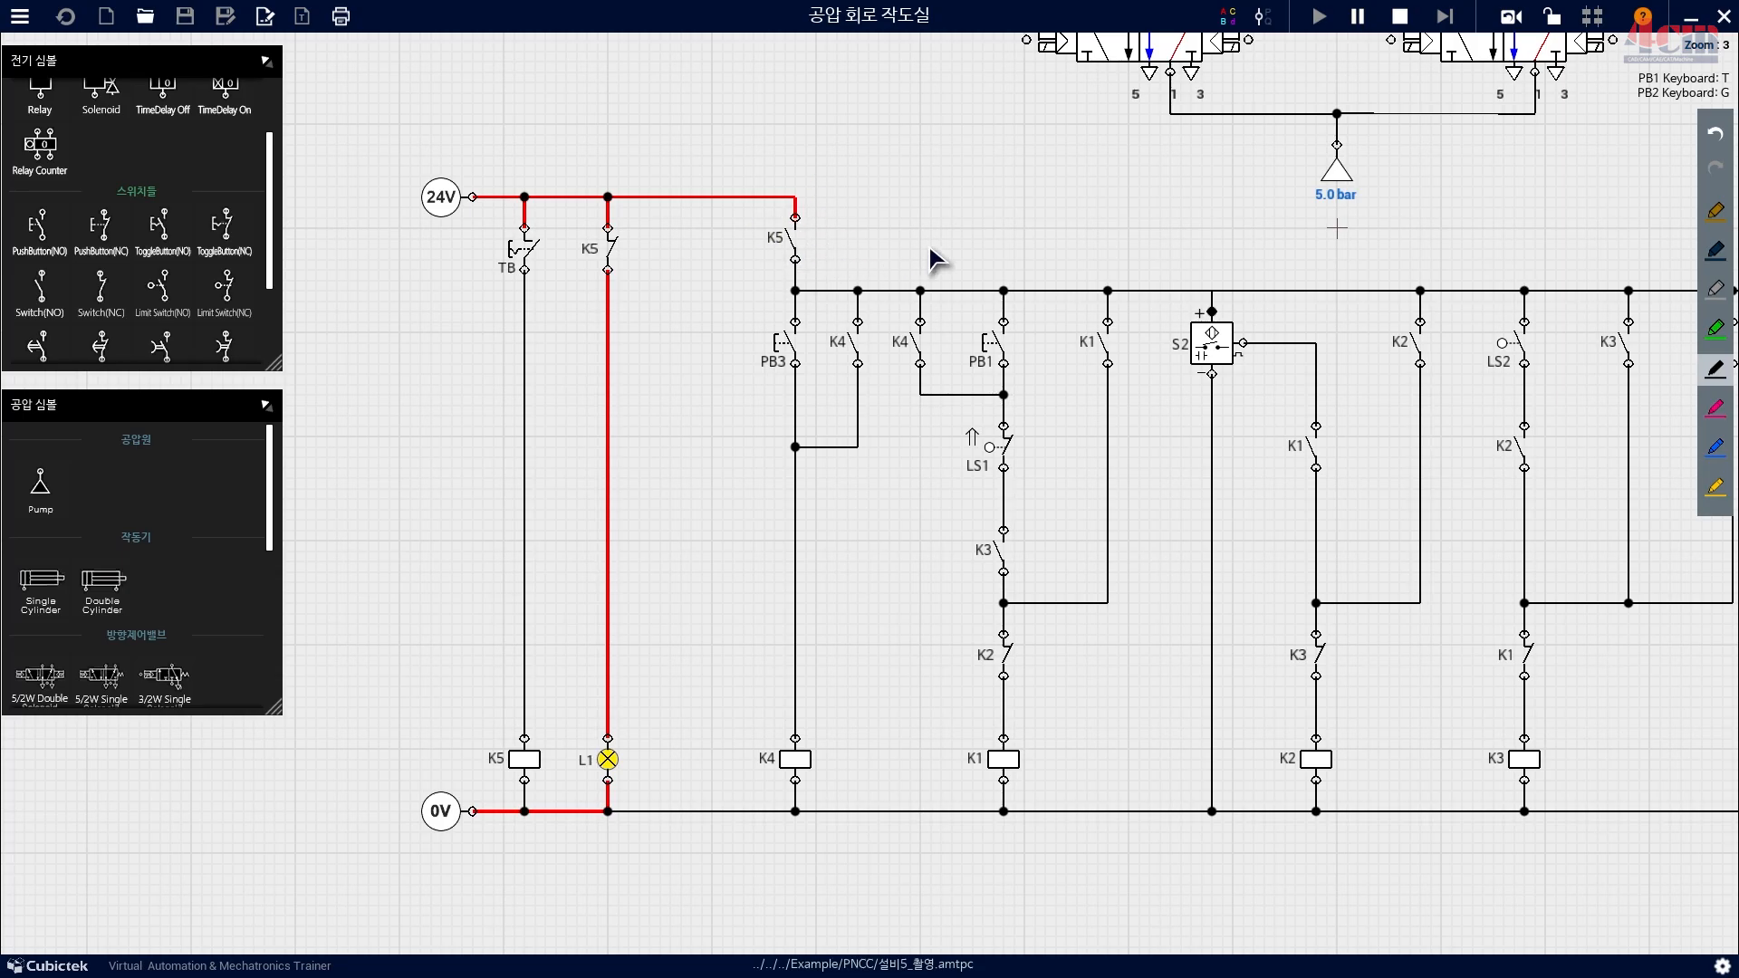
Mark the supply rail behind K5 and cross out the K5 contact that interrupts it, clearing the marks when done.
{"action": "left_click_drag", "start_coordinate": [786, 284], "coordinate": [1515, 283]}
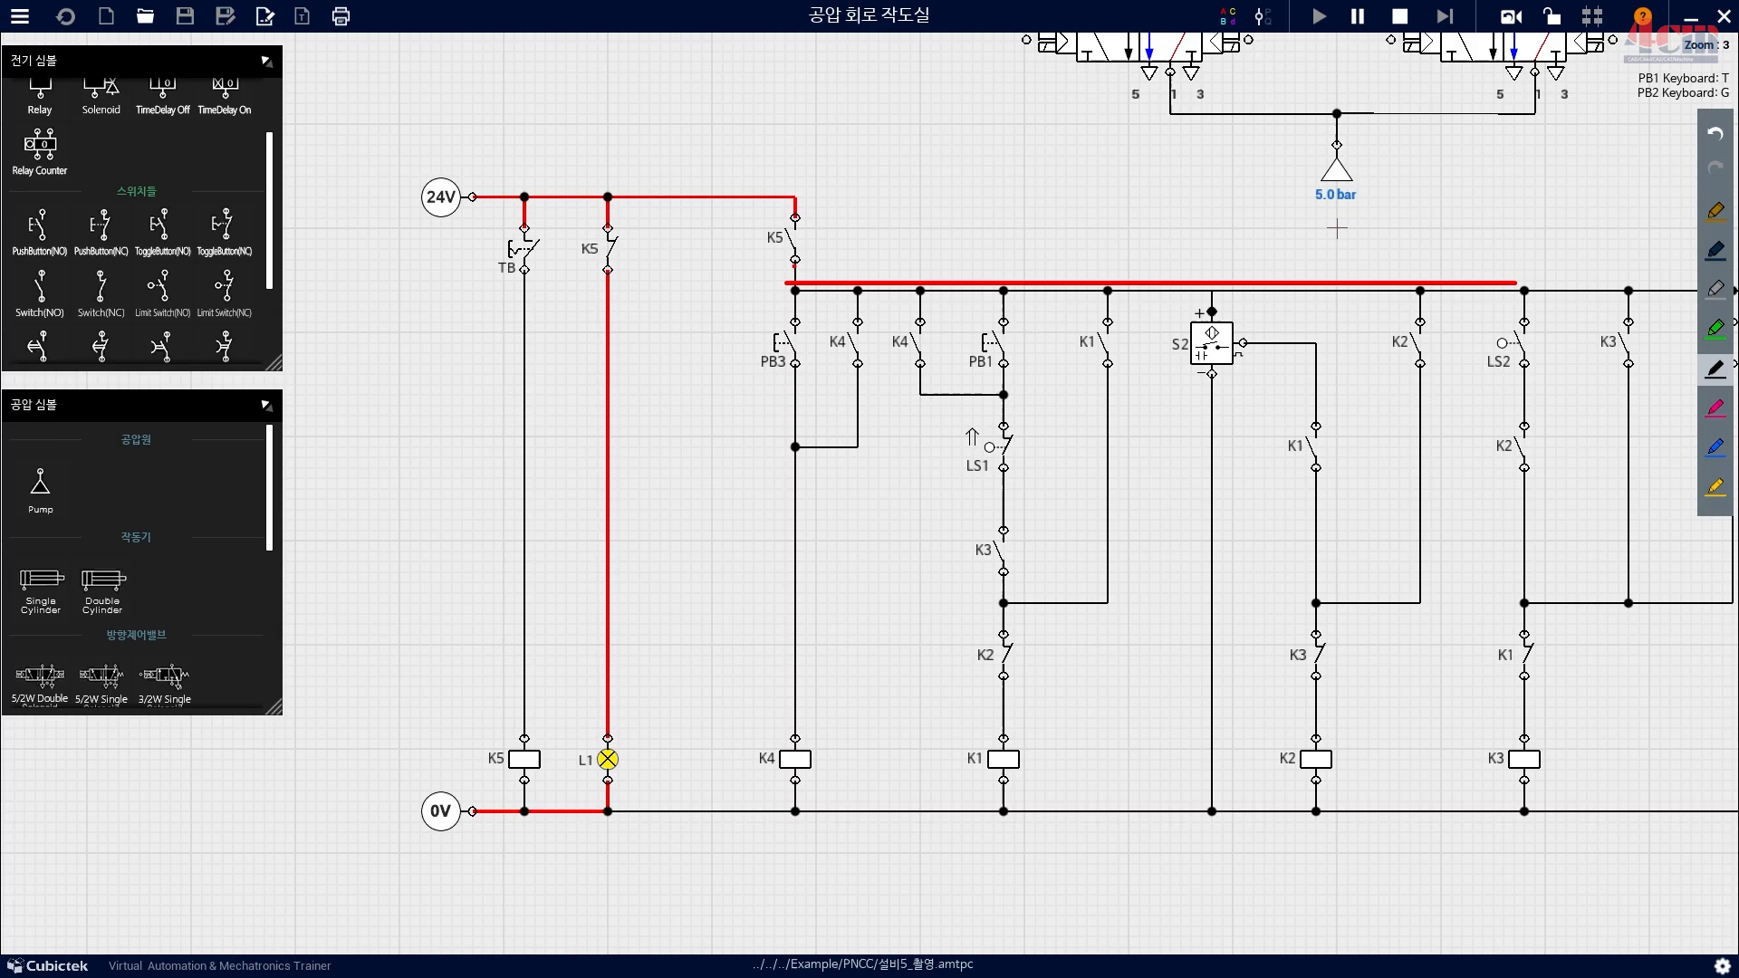
{"action": "mouse_move", "coordinate": [716, 290]}
{"action": "left_mouse_down"}
{"action": "mouse_move", "coordinate": [838, 205]}
{"action": "mouse_move", "coordinate": [843, 259]}
{"action": "left_mouse_up"}
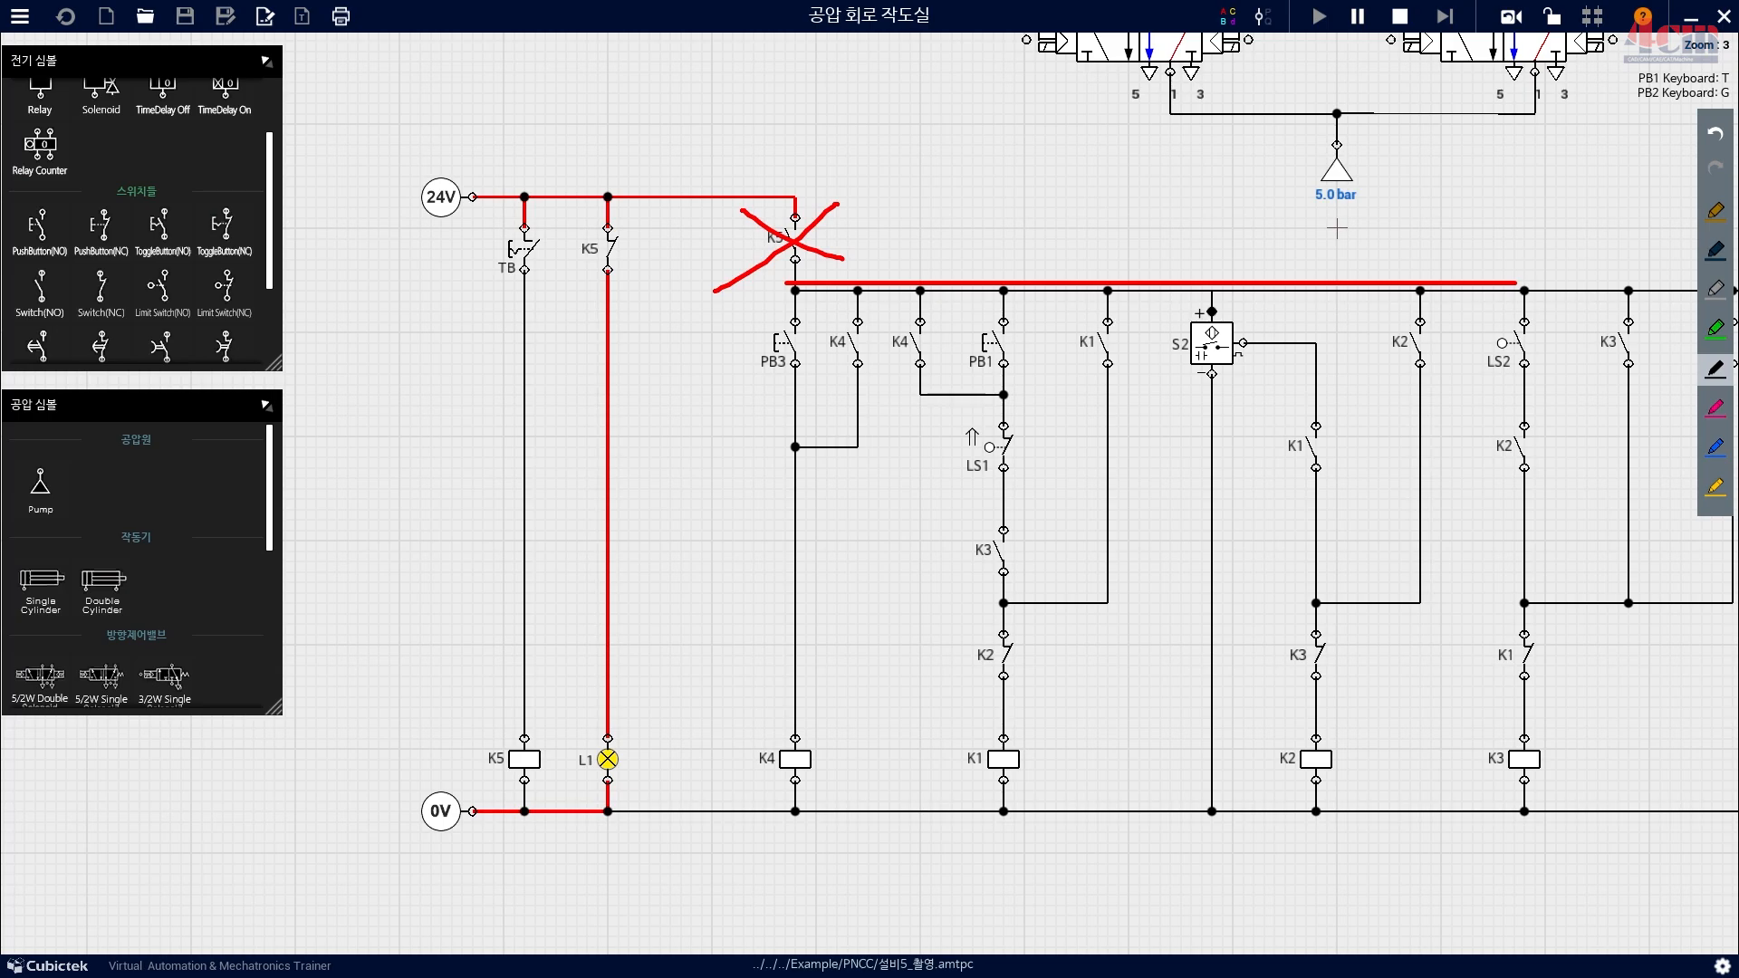
{"action": "key", "text": "Escape"}
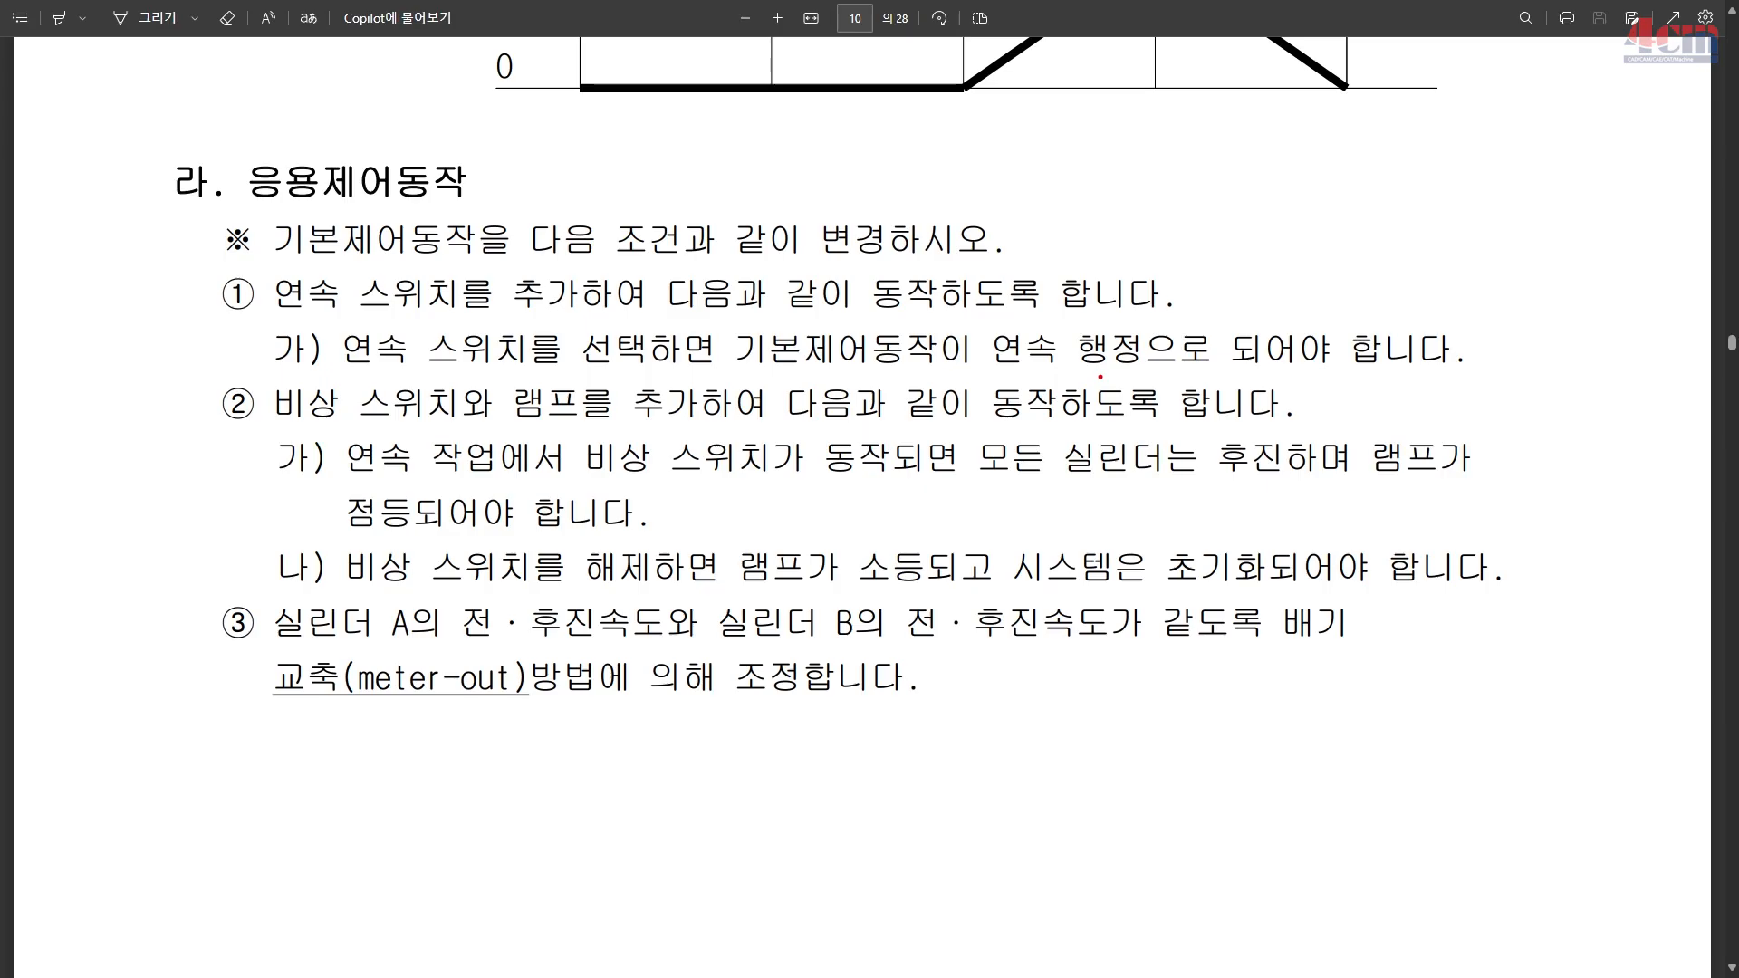
Check the task sheet's emergency requirement, marking the emergency switch condition and all cylinders retracting, and return to the circuit.
{"action": "left_click_drag", "start_coordinate": [577, 423], "coordinate": [967, 490]}
{"action": "left_click_drag", "start_coordinate": [975, 422], "coordinate": [1322, 479]}
{"action": "key", "text": "Escape"}
{"action": "key", "text": "alt+Tab"}
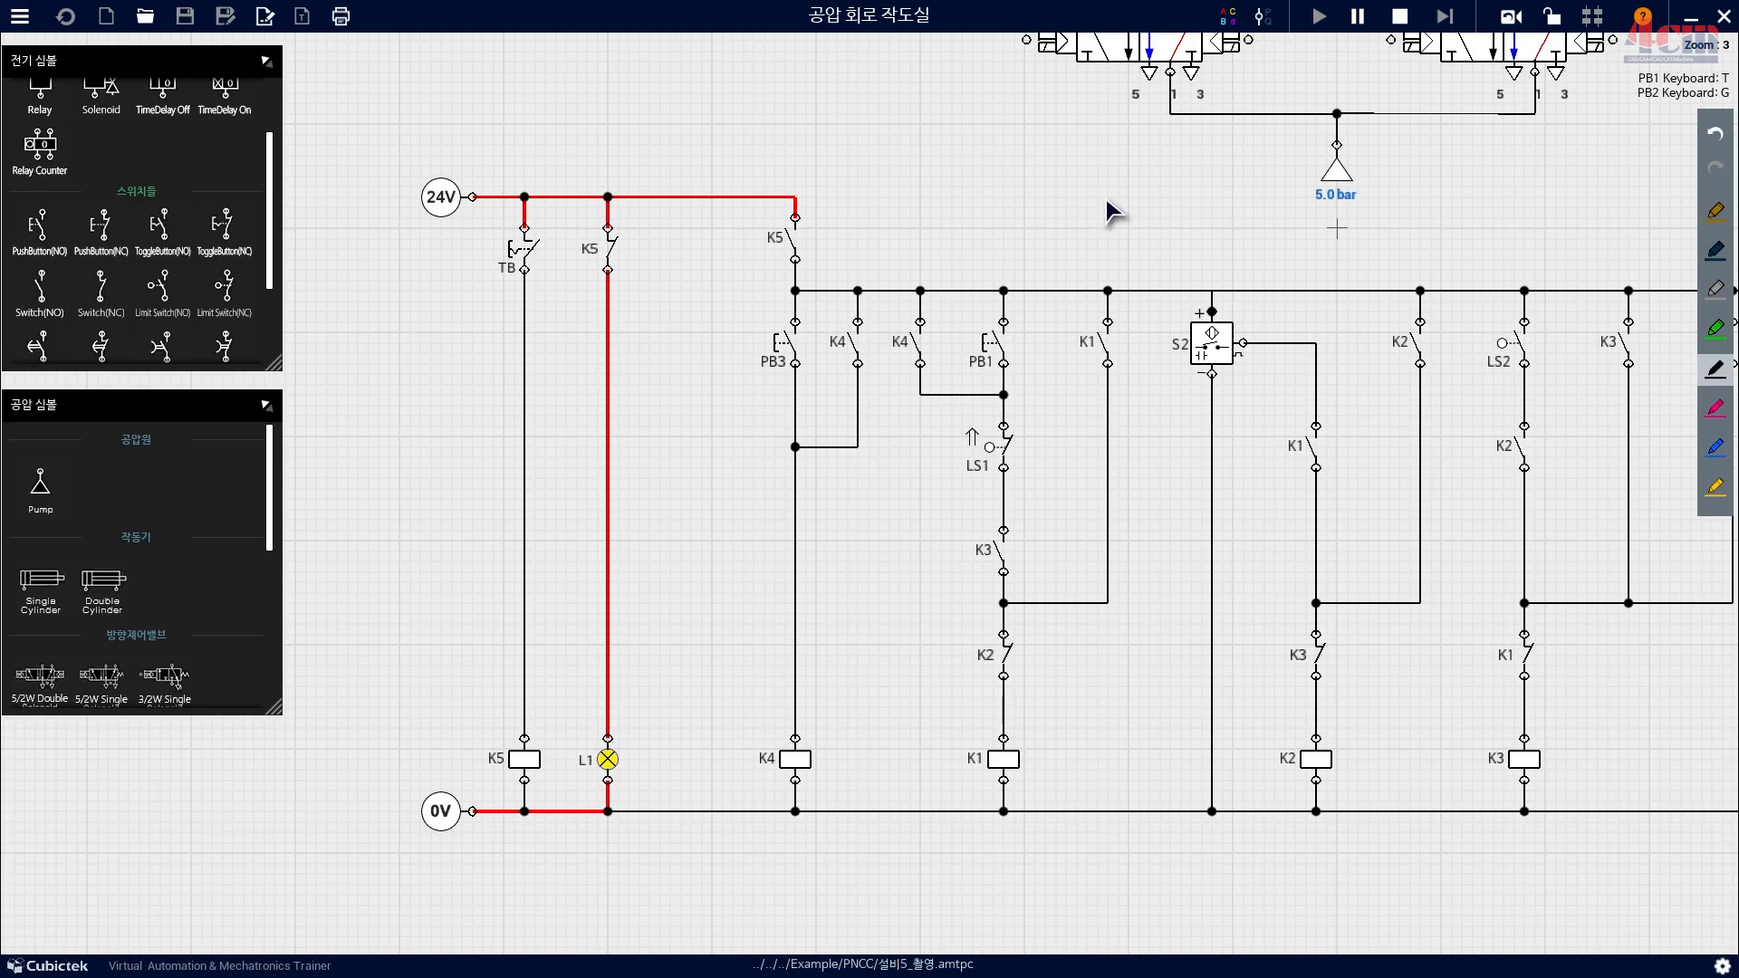
Mark solenoids Y2 and Y4 on the two valves as the ones to energise in an emergency, clearing the marks when done.
{"action": "left_click_drag", "start_coordinate": [1106, 198], "coordinate": [785, 435]}
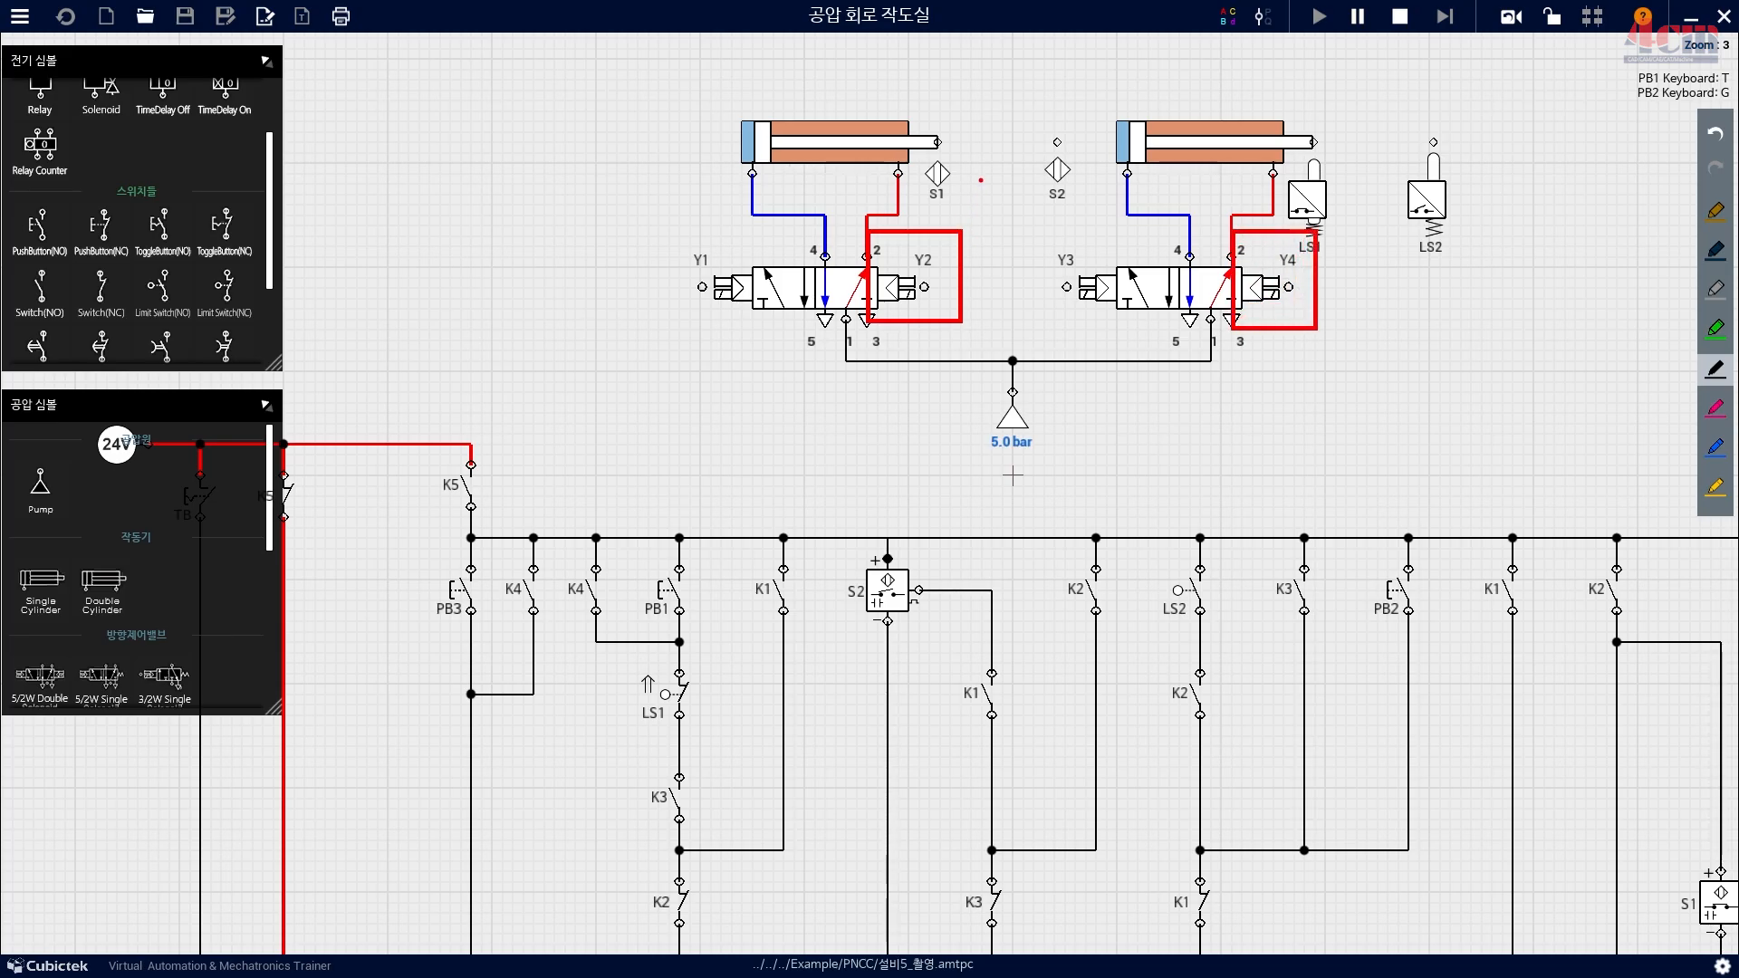
{"action": "mouse_move", "coordinate": [981, 174]}
{"action": "left_mouse_down"}
{"action": "mouse_move", "coordinate": [967, 237]}
{"action": "mouse_move", "coordinate": [984, 275]}
{"action": "left_mouse_up"}
{"action": "left_click_drag", "start_coordinate": [1337, 177], "coordinate": [1362, 283]}
{"action": "left_click", "coordinate": [1363, 308]}
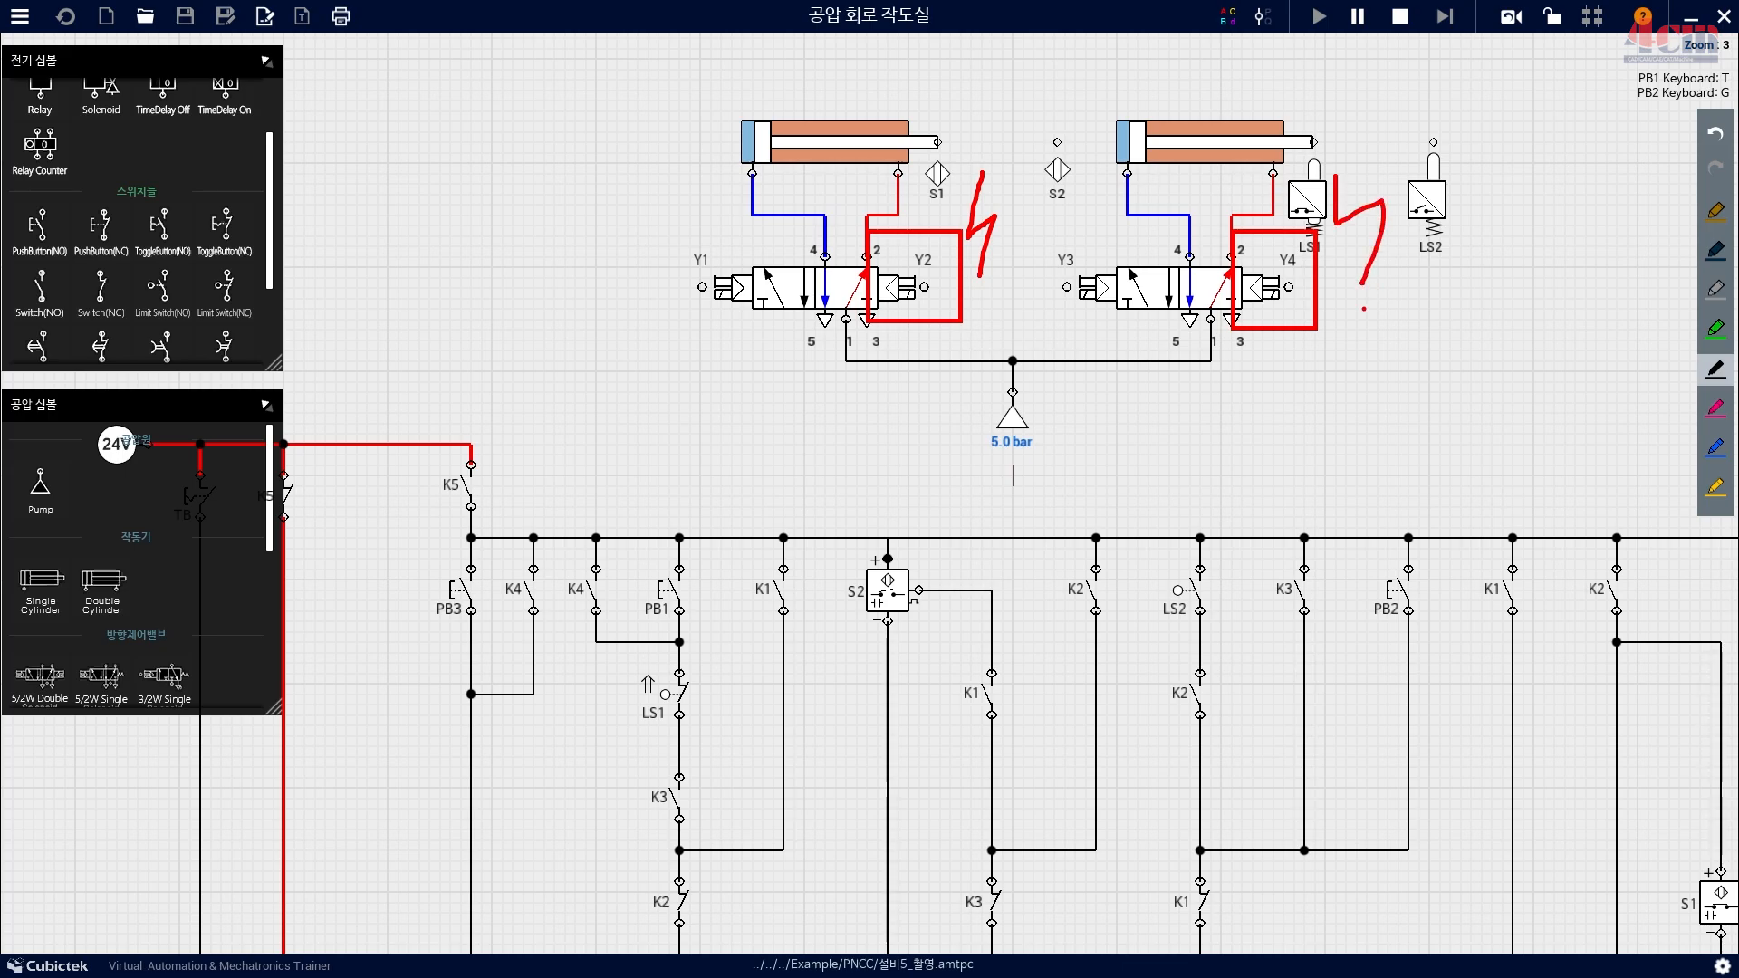
{"action": "key", "text": "Escape"}
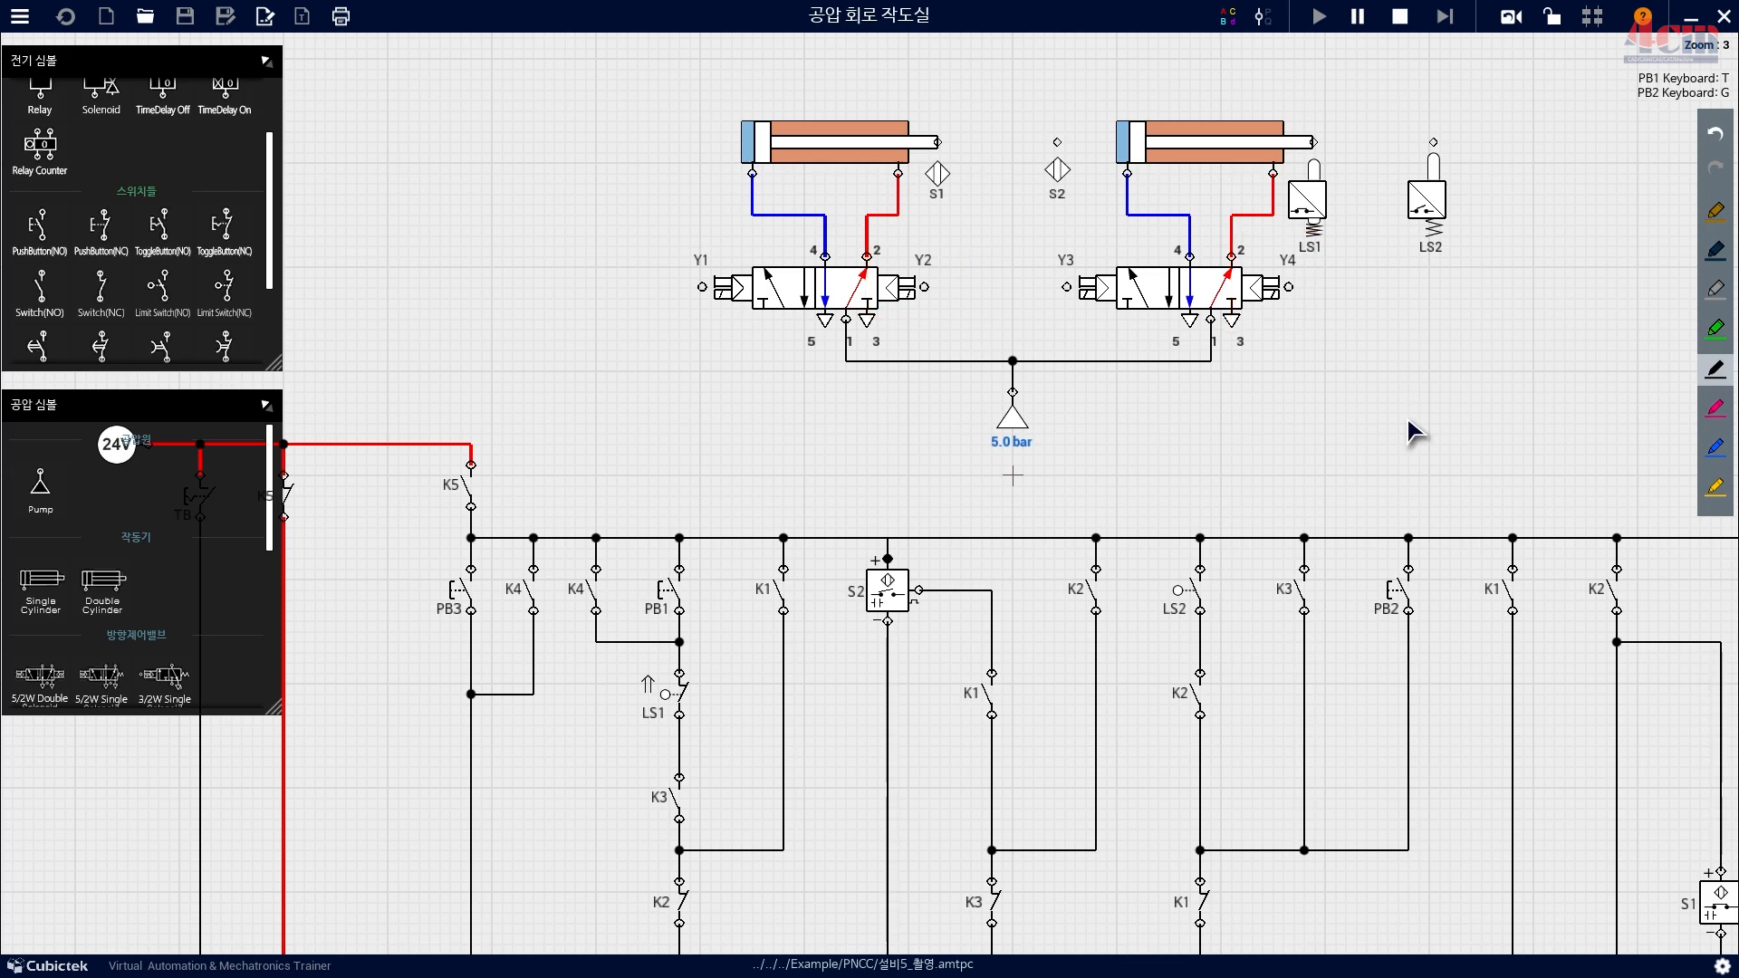
Mark the direct 24V path to solenoids Y2 and Y4, boxing switch TB and the rail and adding downward arrows.
{"action": "mouse_move", "coordinate": [1422, 420]}
{"action": "left_mouse_down"}
{"action": "mouse_move", "coordinate": [1292, 366]}
{"action": "mouse_move", "coordinate": [1090, 226]}
{"action": "left_mouse_up"}
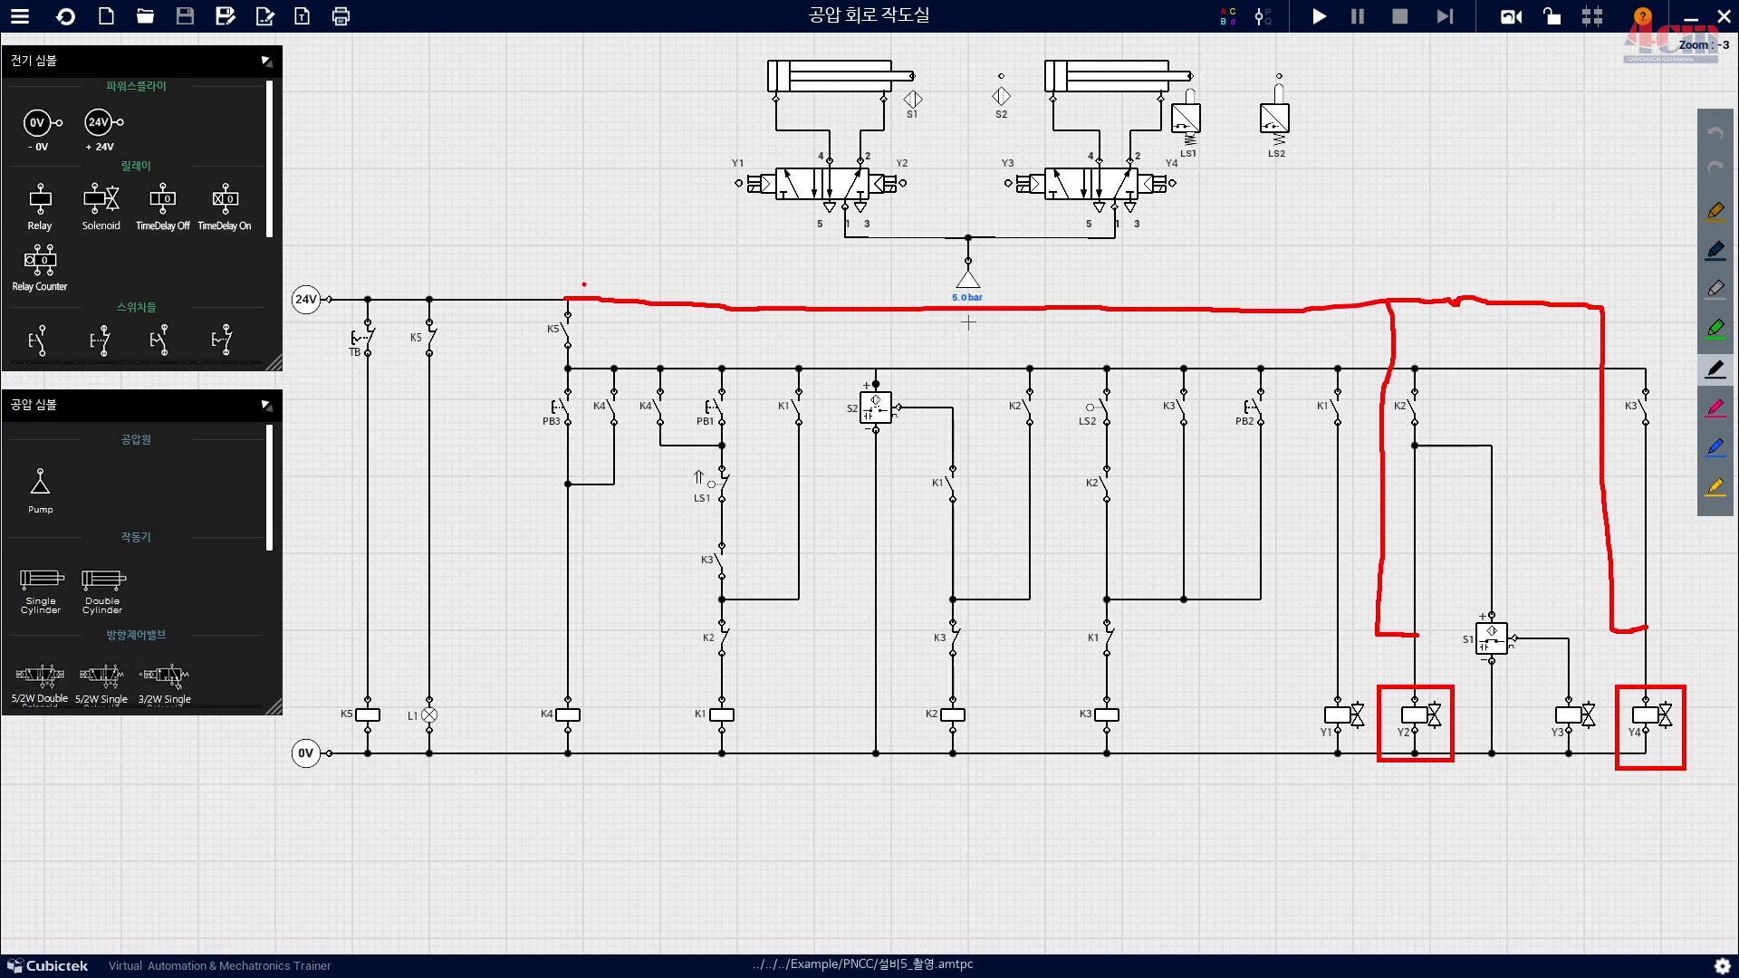
{"action": "mouse_move", "coordinate": [562, 283]}
{"action": "left_mouse_down"}
{"action": "mouse_move", "coordinate": [904, 341]}
{"action": "mouse_move", "coordinate": [1281, 341]}
{"action": "mouse_move", "coordinate": [1377, 334]}
{"action": "mouse_move", "coordinate": [1392, 315]}
{"action": "left_mouse_up"}
{"action": "left_click_drag", "start_coordinate": [329, 310], "coordinate": [389, 360]}
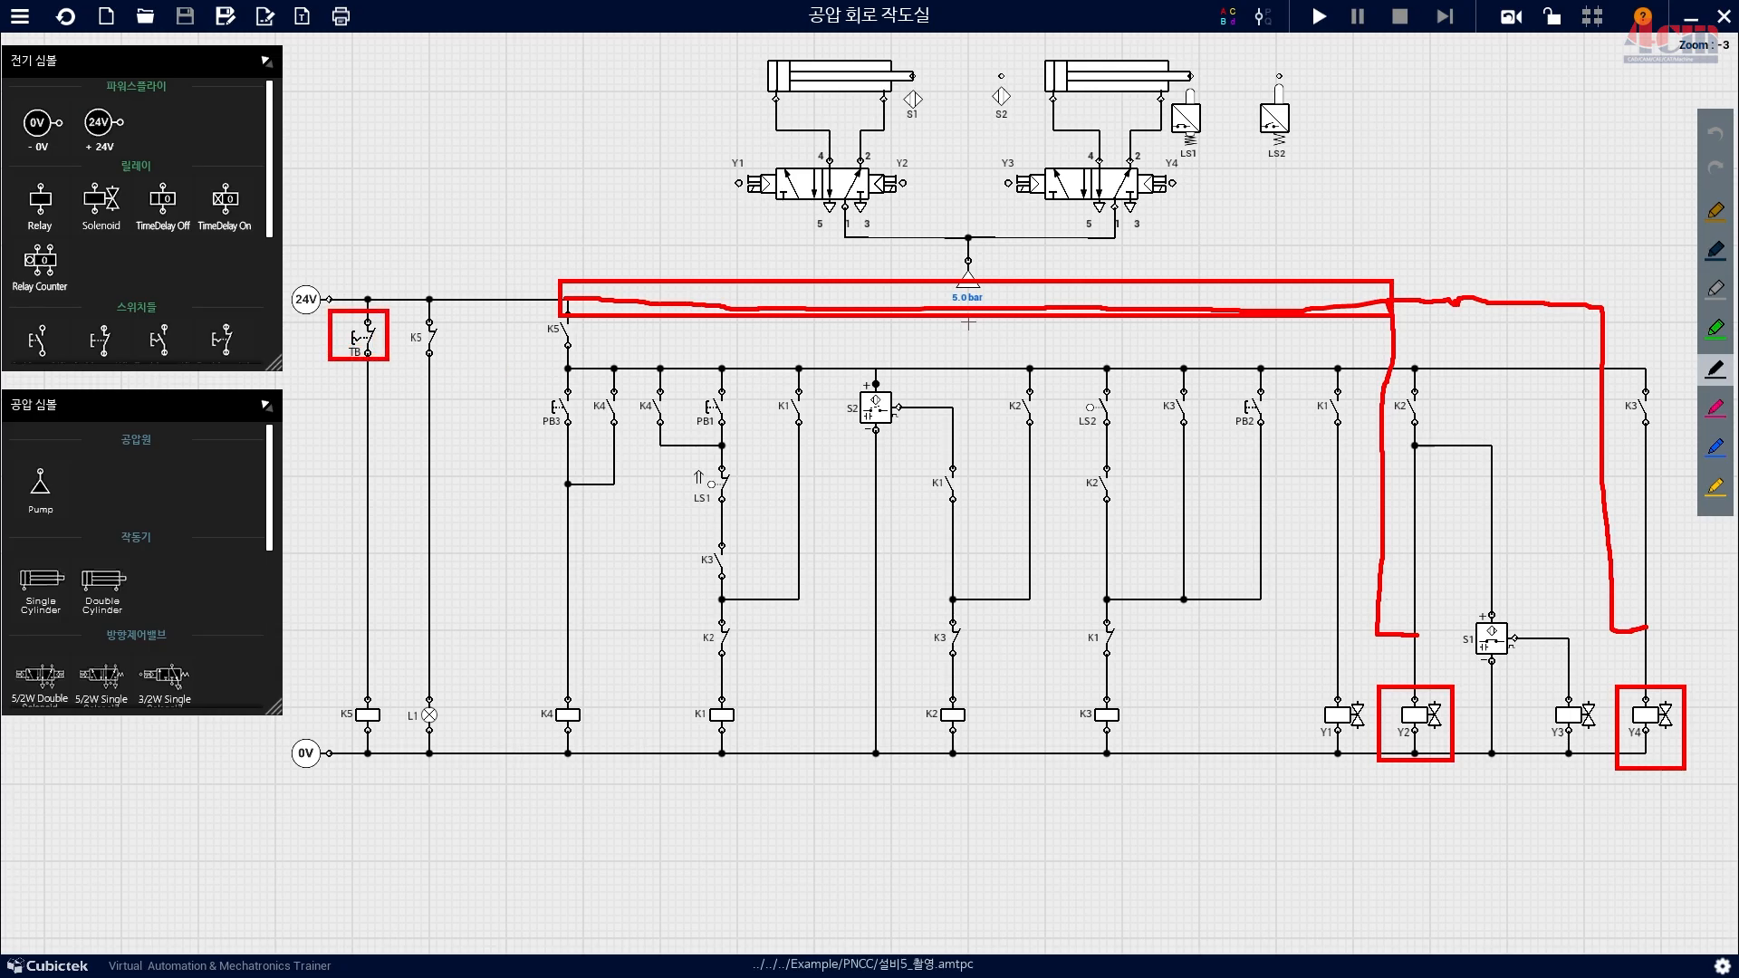
{"action": "left_click_drag", "start_coordinate": [1384, 605], "coordinate": [1383, 412]}
{"action": "left_click_drag", "start_coordinate": [1618, 593], "coordinate": [1600, 408]}
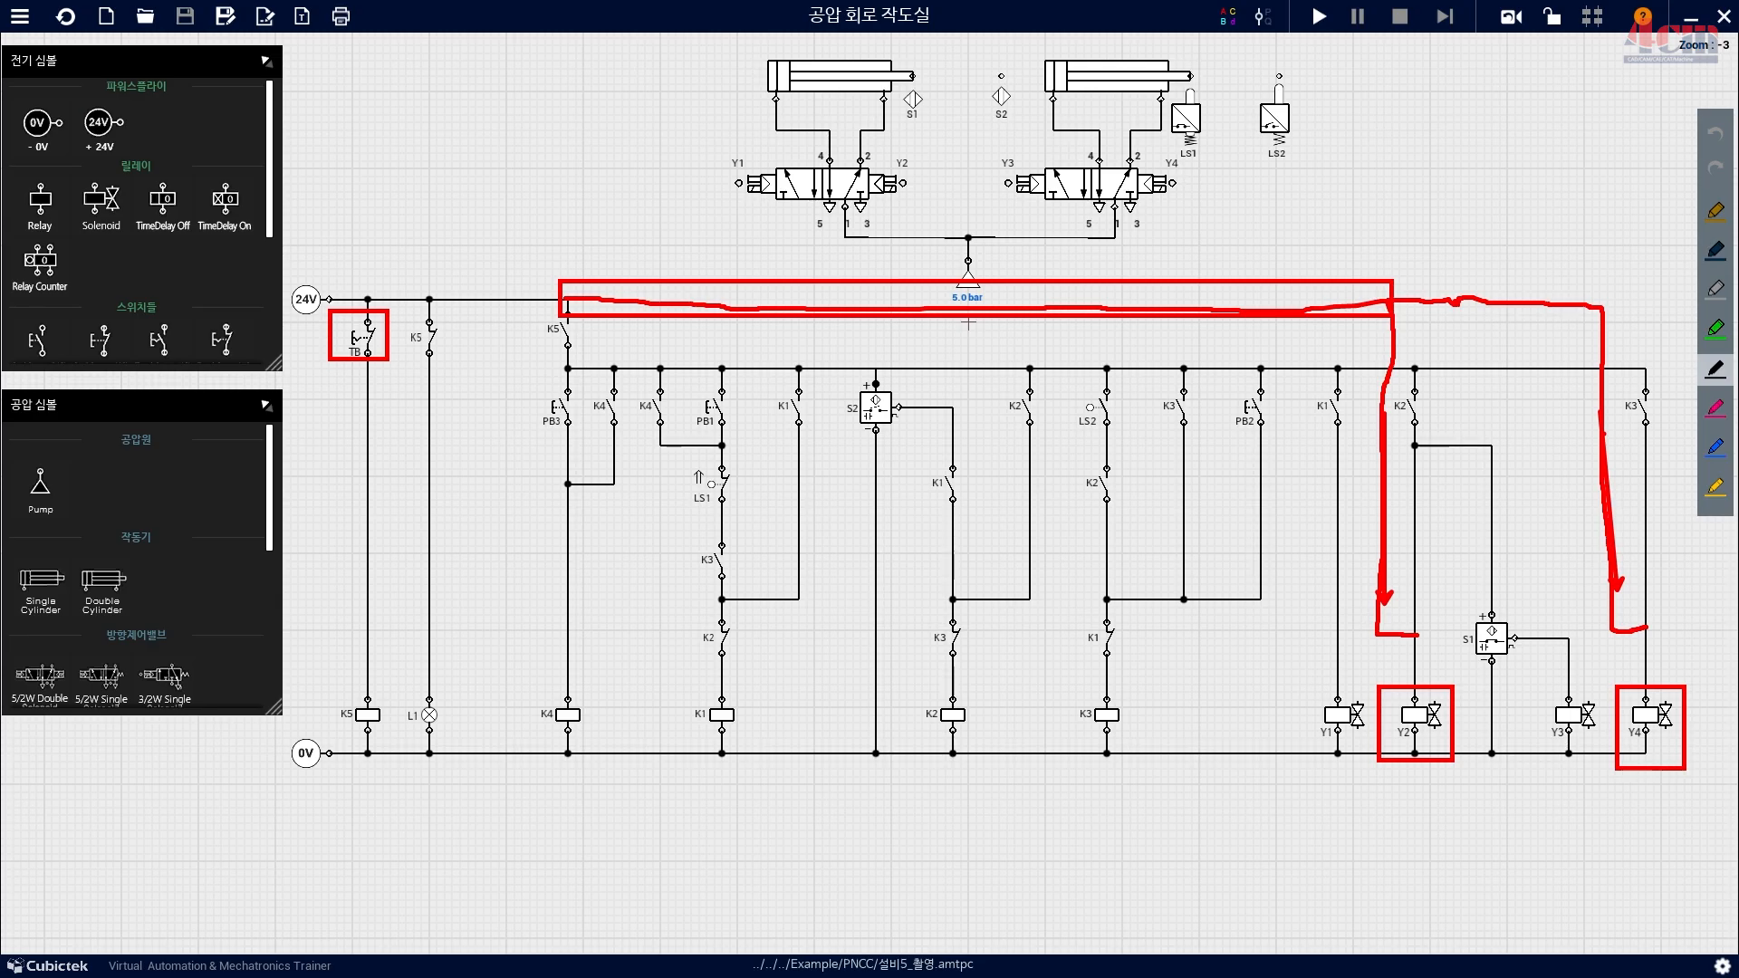
{"action": "left_click_drag", "start_coordinate": [1440, 646], "coordinate": [1437, 717]}
{"action": "mouse_move", "coordinate": [1669, 640]}
{"action": "left_mouse_down"}
{"action": "mouse_move", "coordinate": [1690, 656]}
{"action": "mouse_move", "coordinate": [1678, 685]}
{"action": "left_mouse_up"}
Undo the latest highlight marks, keeping the sketched 24V path and the boxes around Y2 and Y4.
{"action": "key", "text": "ctrl+z"}
{"action": "key", "text": "ctrl+z"}
{"action": "key", "text": "ctrl+z"}
{"action": "key", "text": "ctrl+z"}
{"action": "key", "text": "ctrl+z"}
{"action": "key", "text": "ctrl+z"}
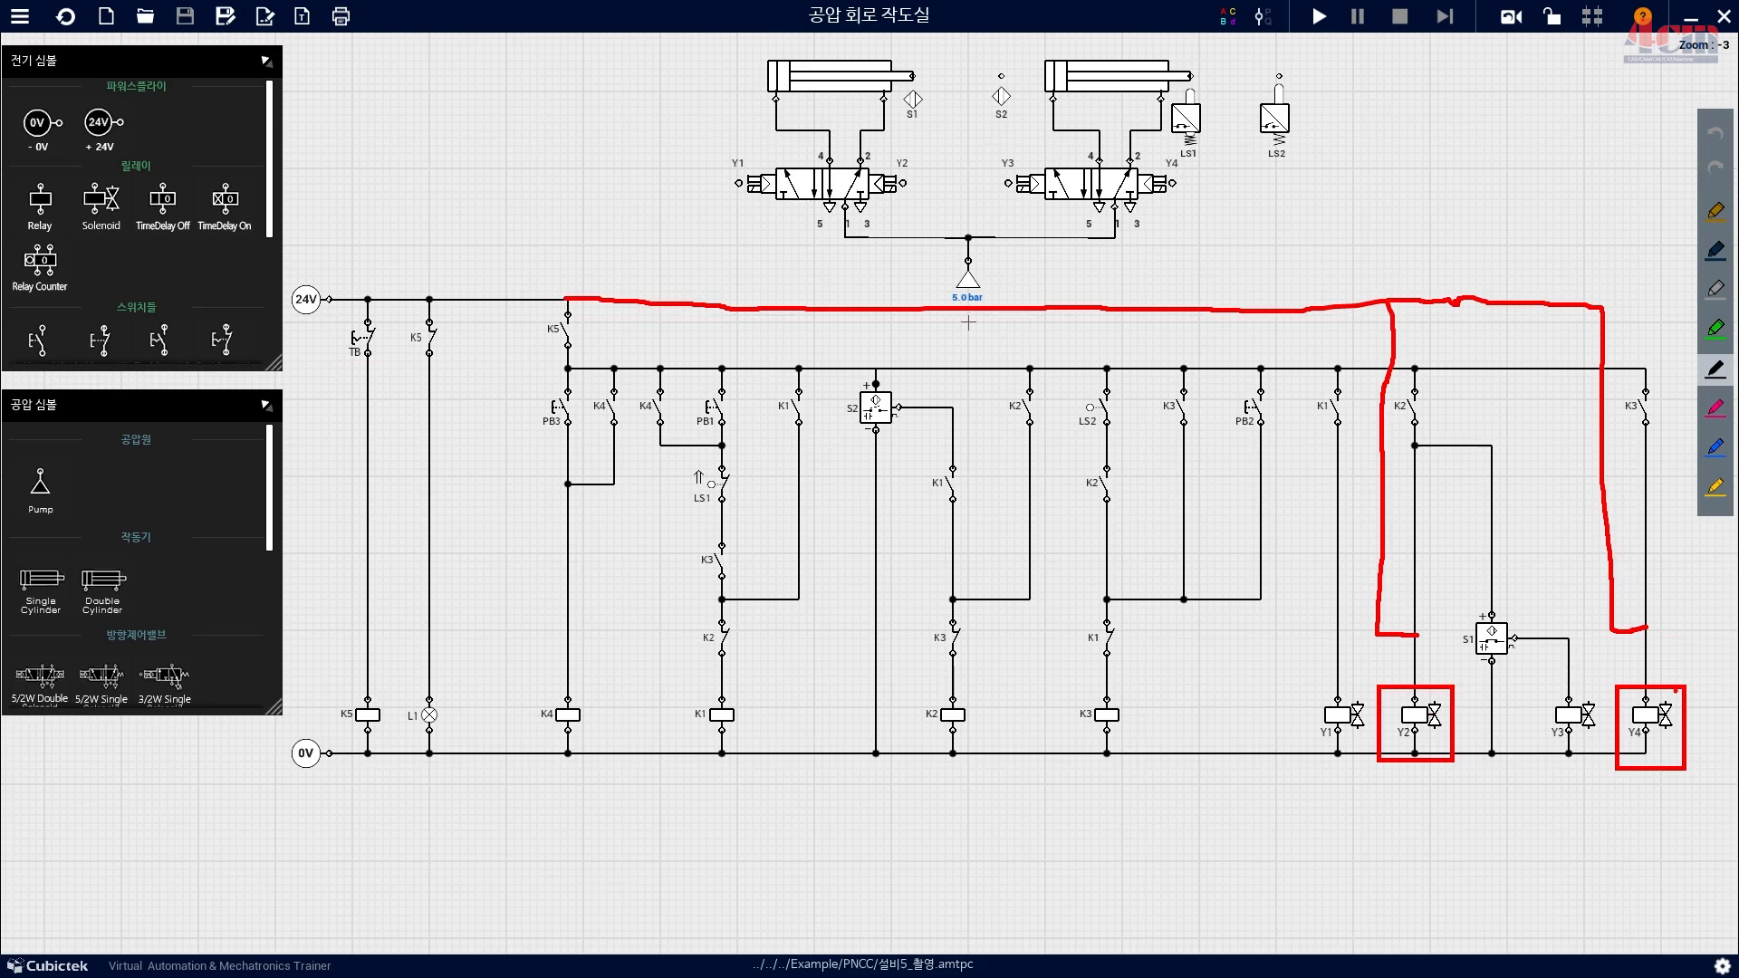
Box the direct lines to Y2 and Y4 and coil K5, and mark where each line needs a contact.
{"action": "left_click_drag", "start_coordinate": [1360, 307], "coordinate": [1392, 633]}
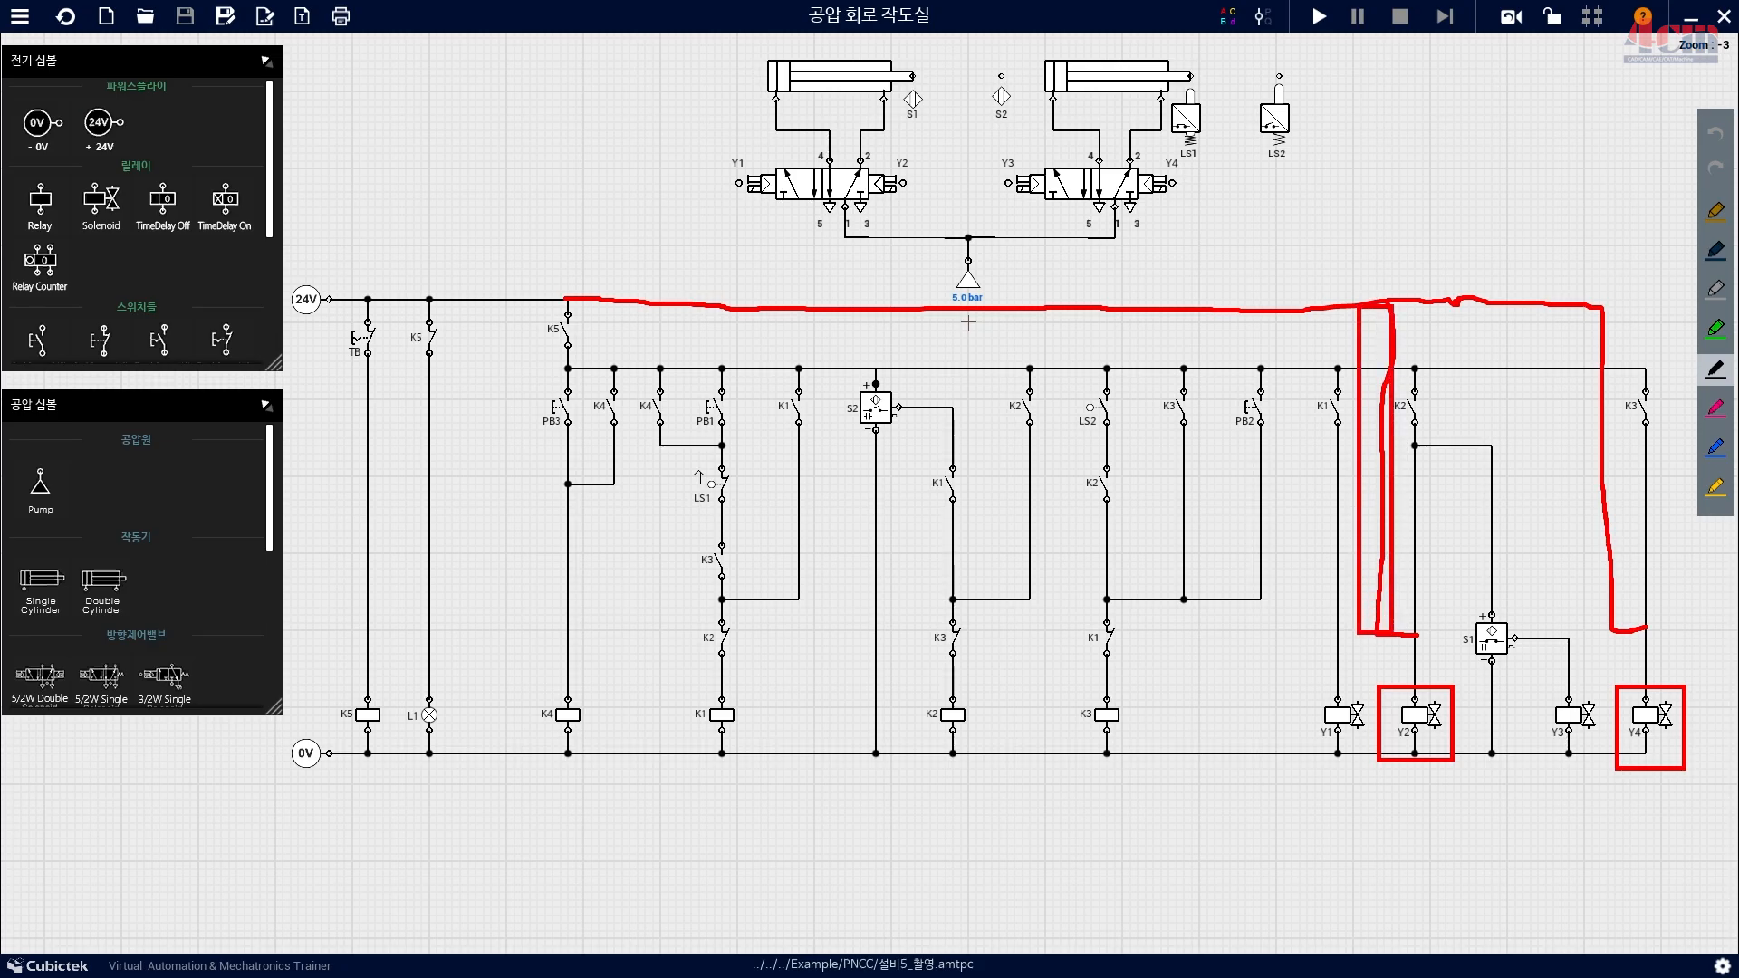
{"action": "left_click_drag", "start_coordinate": [1590, 313], "coordinate": [1628, 623]}
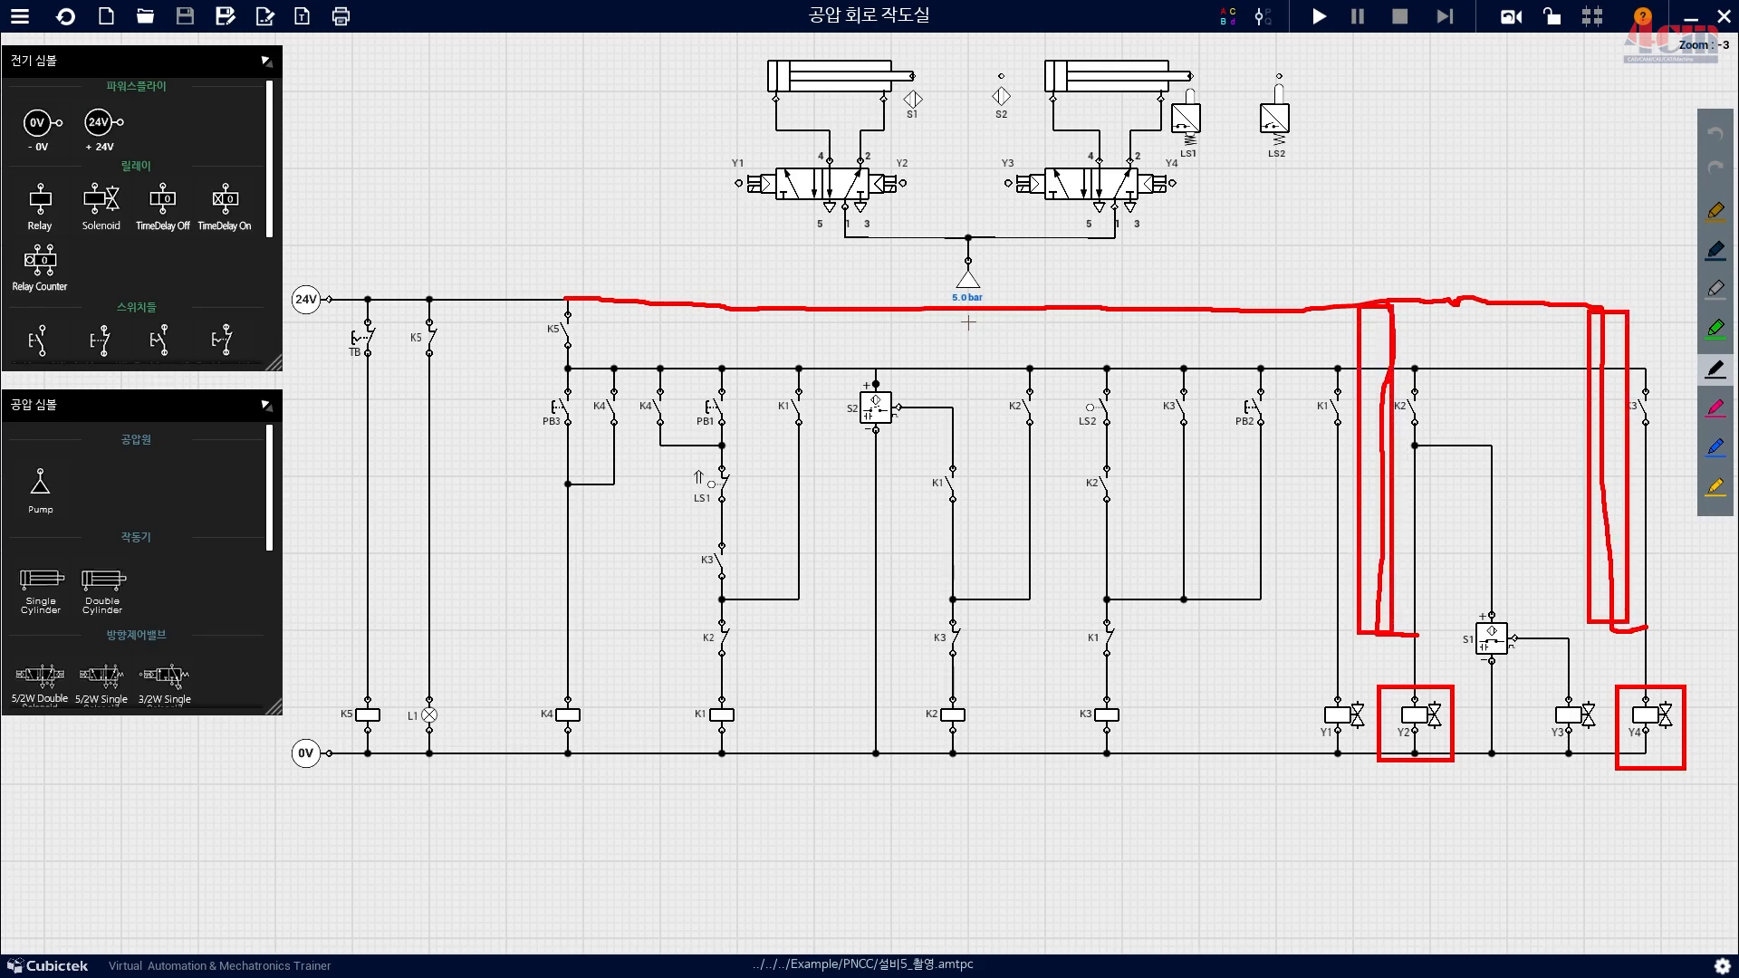
{"action": "mouse_move", "coordinate": [335, 682]}
{"action": "left_mouse_down"}
{"action": "mouse_move", "coordinate": [326, 735]}
{"action": "mouse_move", "coordinate": [386, 745]}
{"action": "mouse_move", "coordinate": [362, 681]}
{"action": "mouse_move", "coordinate": [481, 571]}
{"action": "left_mouse_up"}
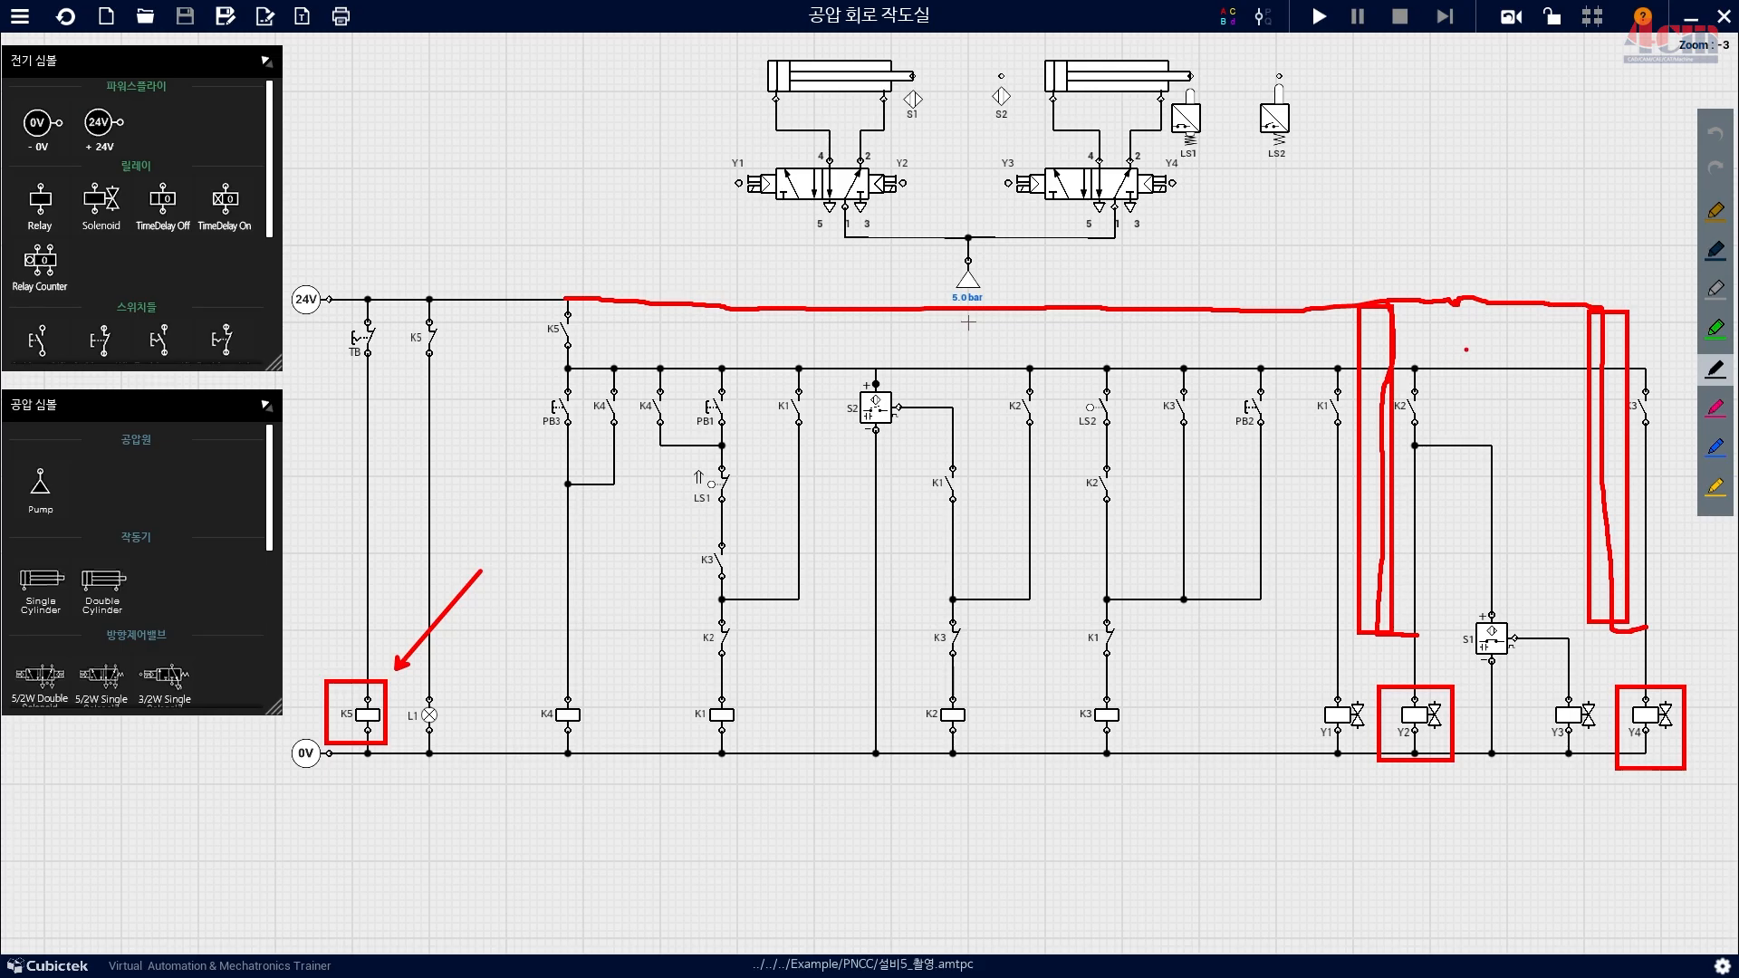
{"action": "left_click_drag", "start_coordinate": [1328, 314], "coordinate": [1443, 355]}
{"action": "left_click_drag", "start_coordinate": [1554, 305], "coordinate": [1652, 353]}
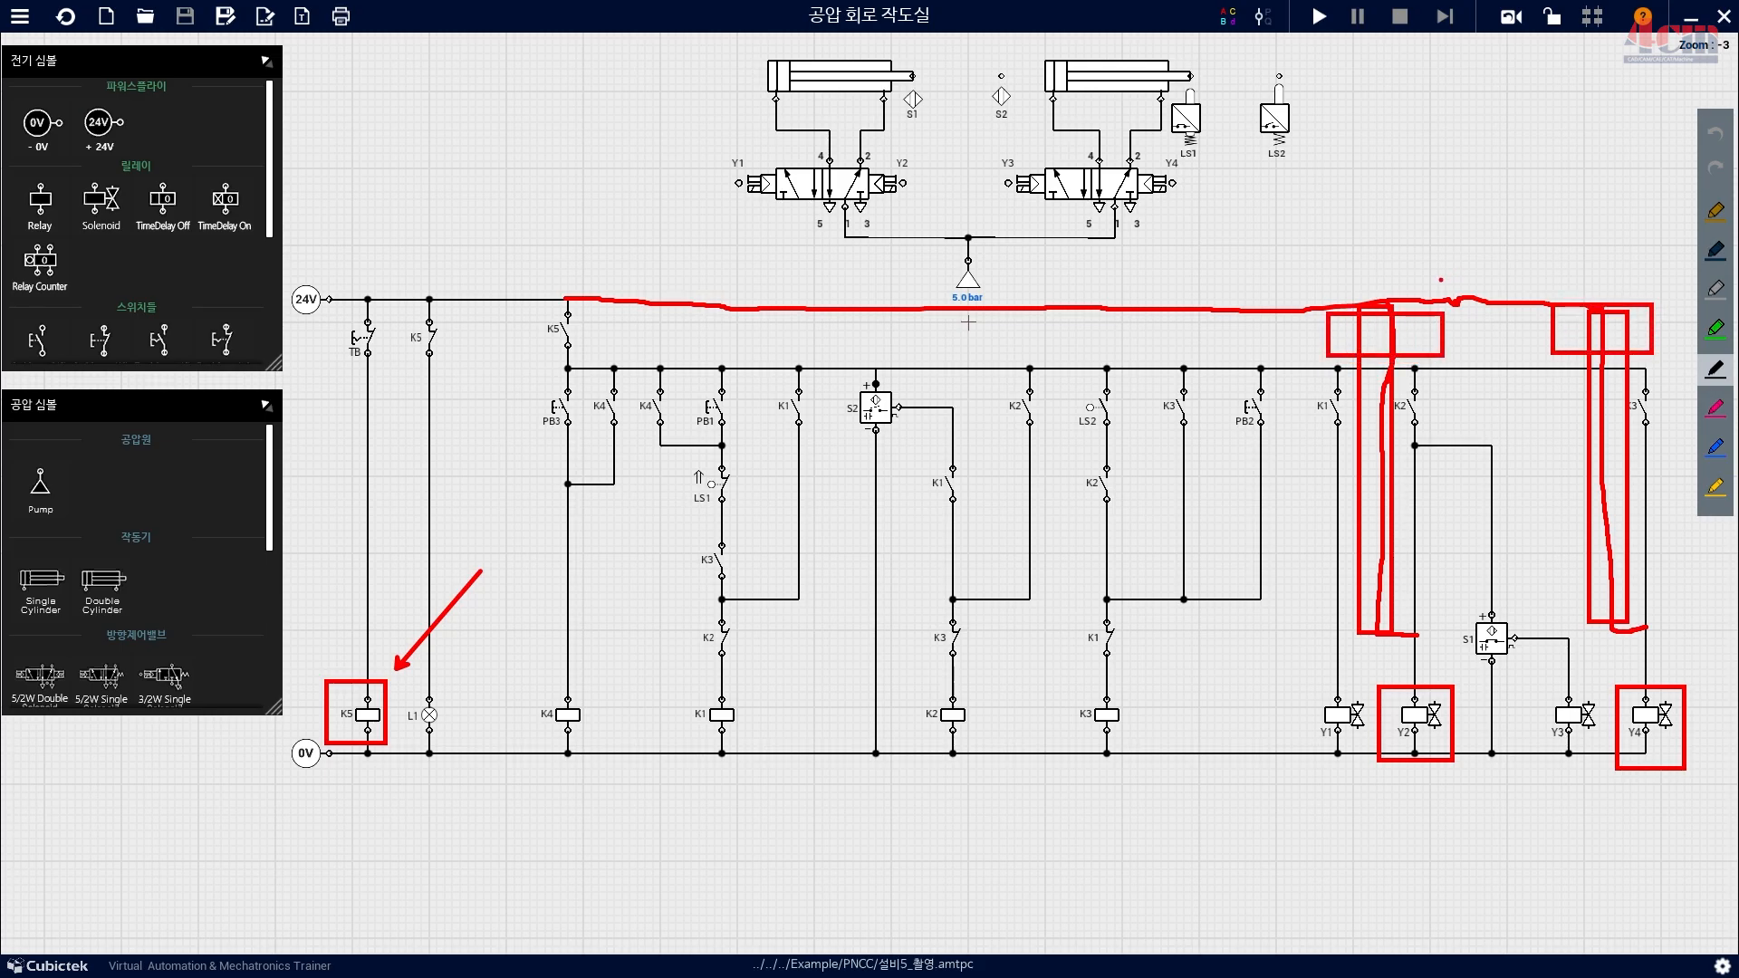
{"action": "left_click_drag", "start_coordinate": [1533, 227], "coordinate": [1435, 281]}
{"action": "left_click_drag", "start_coordinate": [1660, 237], "coordinate": [1620, 298]}
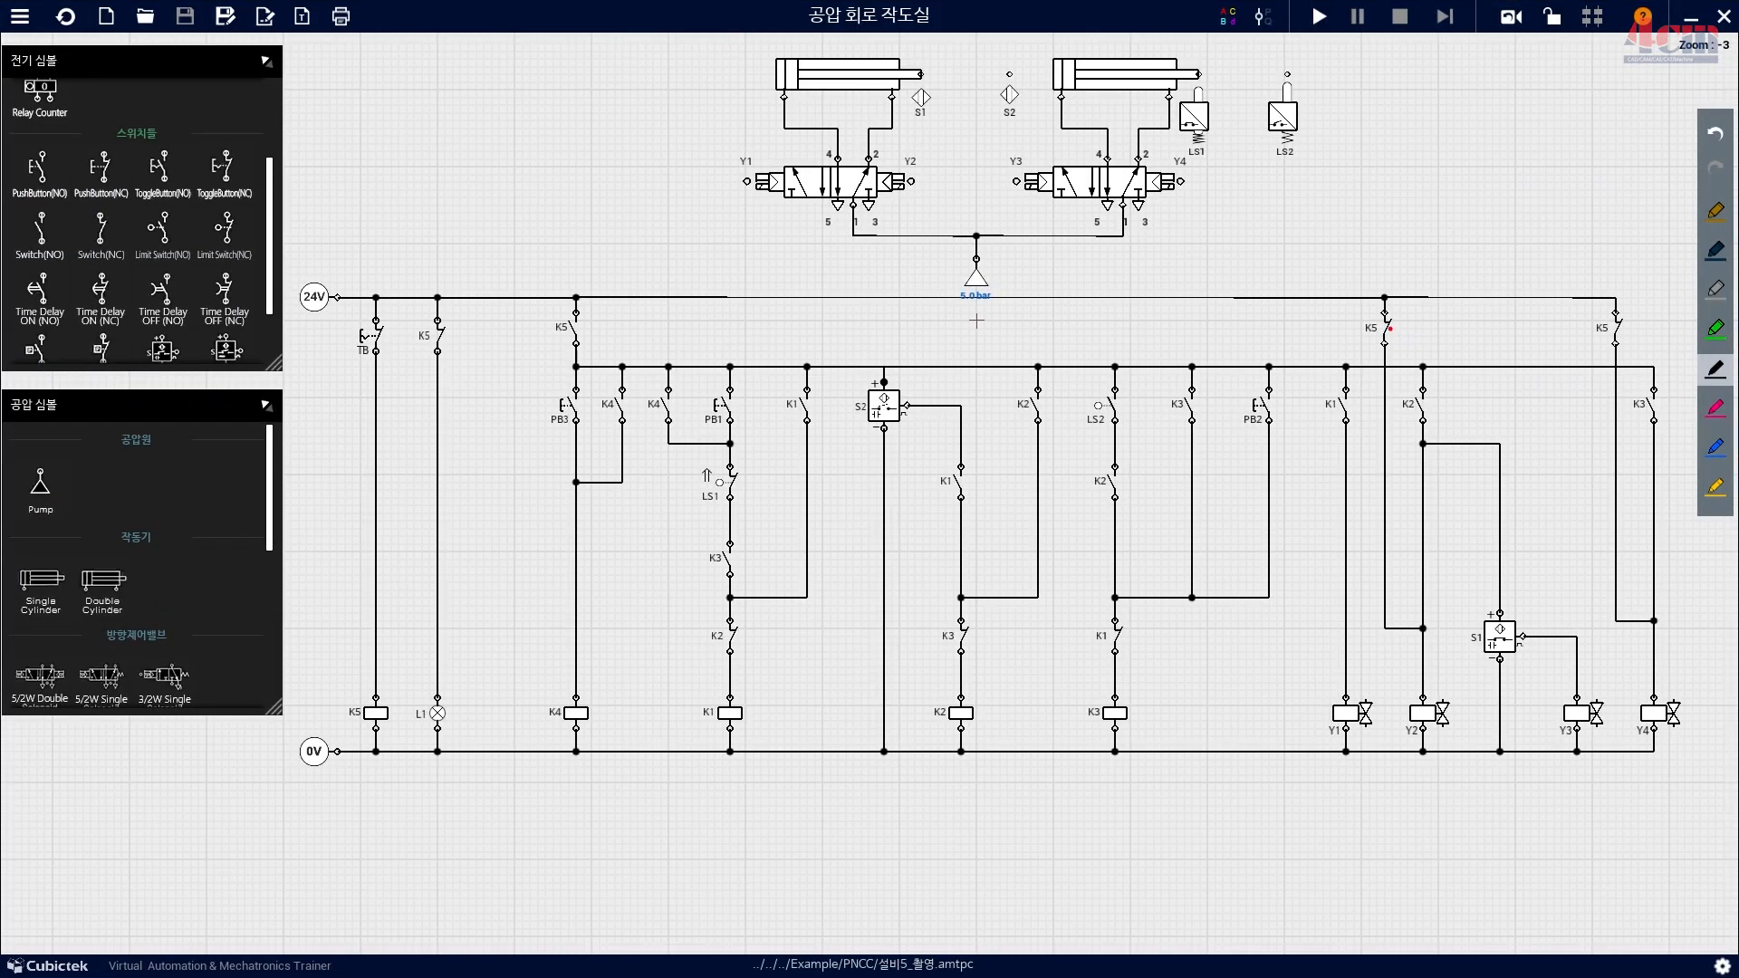
Box the normally closed K5 contacts in the Y2 and Y4 feed lines, remove the boxes, and start the simulation.
{"action": "left_click_drag", "start_coordinate": [1354, 309], "coordinate": [1410, 366]}
{"action": "left_click_drag", "start_coordinate": [1569, 307], "coordinate": [1640, 354]}
{"action": "key", "text": "ctrl+z"}
{"action": "key", "text": "ctrl+z"}
{"action": "left_click", "coordinate": [1319, 18]}
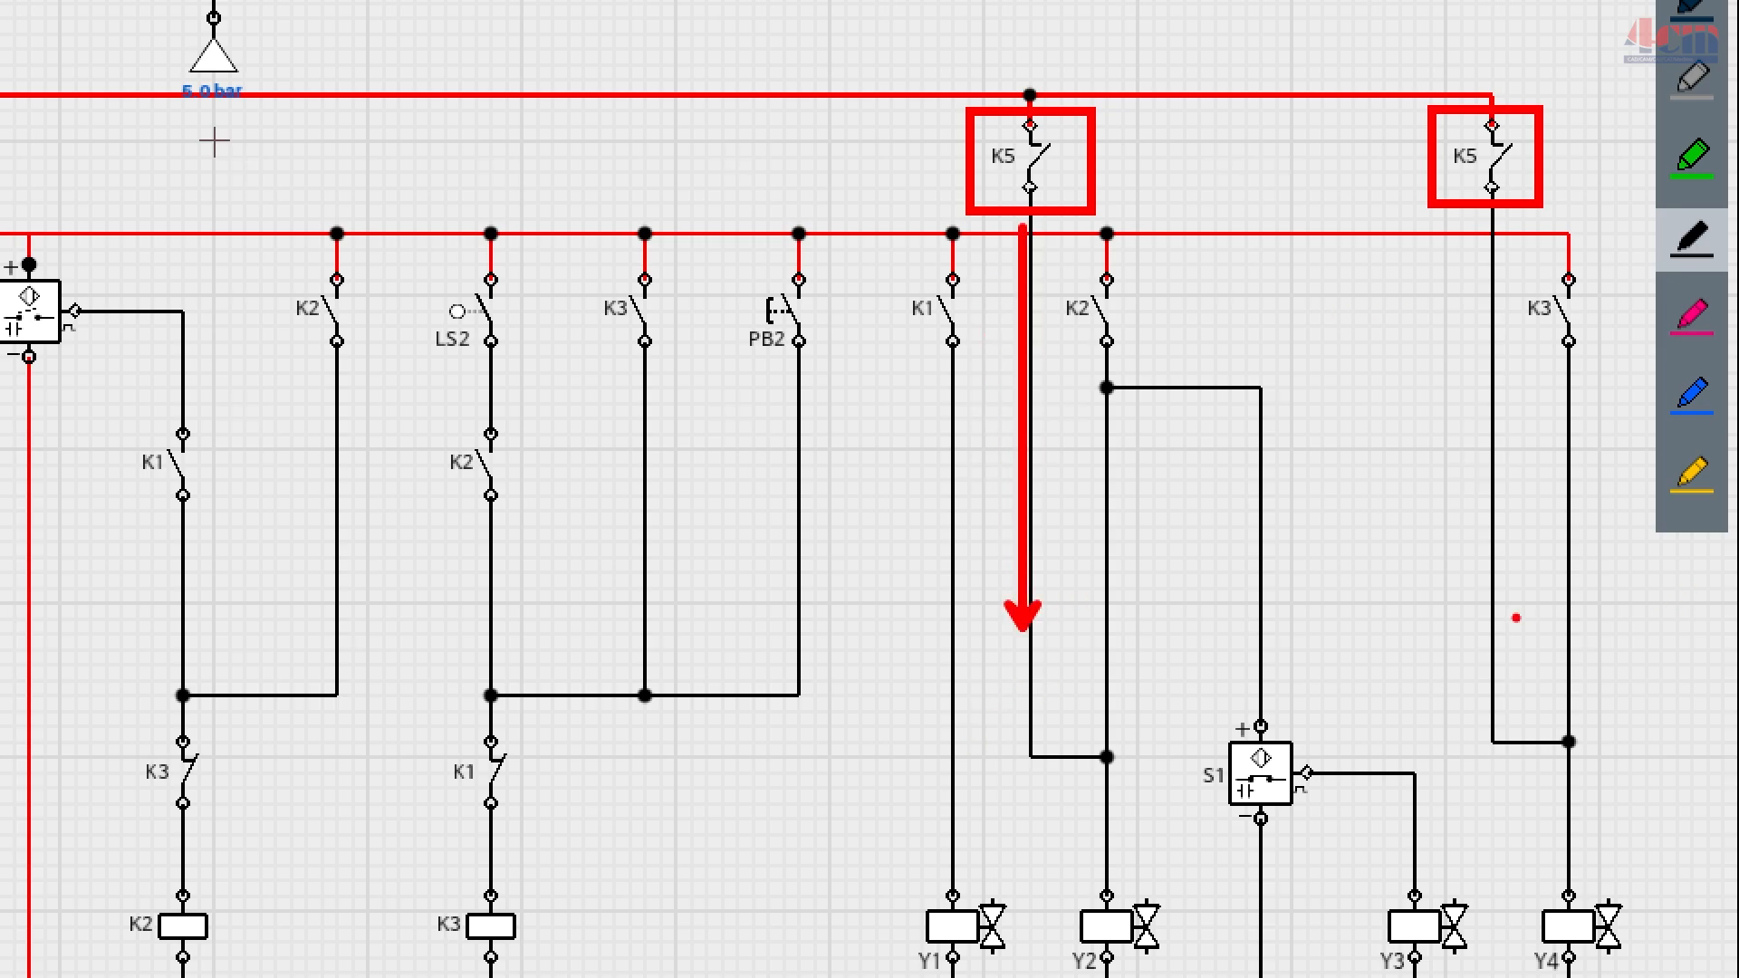
Draw a downward arrow on the Y4 feed line below K5 and cross out both K5 feed lines.
{"action": "left_click_drag", "start_coordinate": [1496, 179], "coordinate": [1488, 176]}
{"action": "left_click_drag", "start_coordinate": [1508, 406], "coordinate": [1451, 464]}
{"action": "left_click_drag", "start_coordinate": [1436, 385], "coordinate": [1546, 489]}
{"action": "left_click_drag", "start_coordinate": [1071, 392], "coordinate": [975, 486]}
{"action": "left_click_drag", "start_coordinate": [987, 382], "coordinate": [1092, 485]}
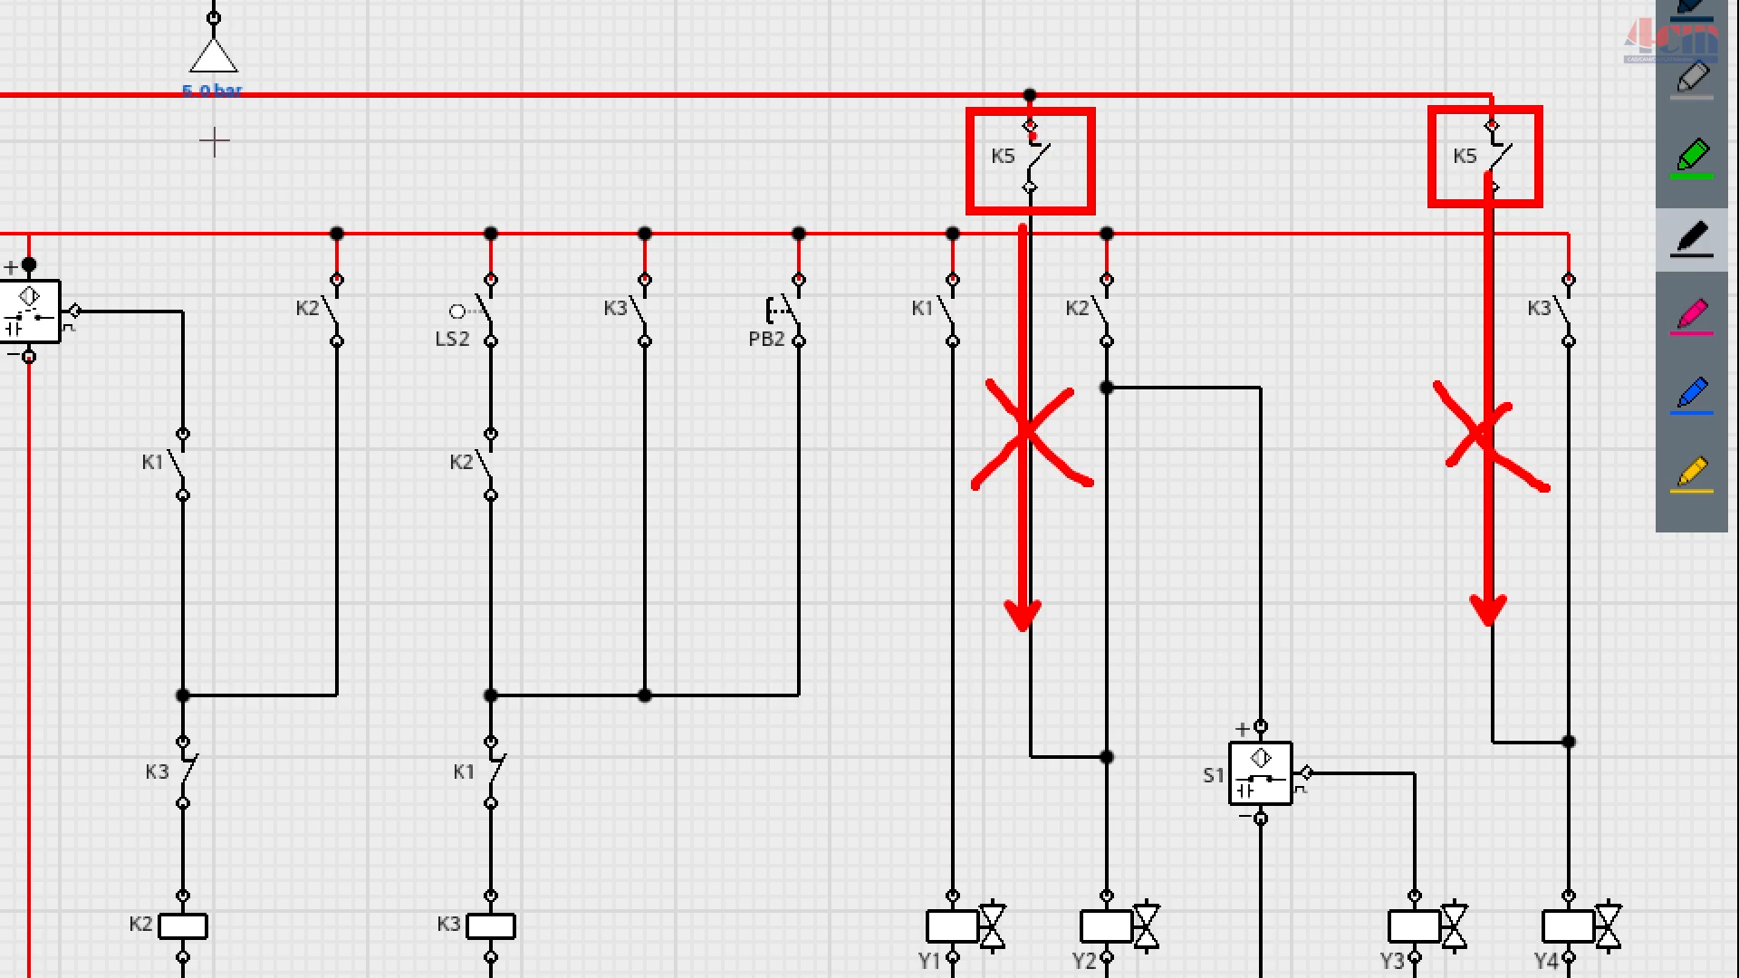
Trace through both K5 contacts and extend downward arrows along the feed lines towards Y2 and Y4.
{"action": "left_click_drag", "start_coordinate": [1022, 121], "coordinate": [1024, 225]}
{"action": "left_click_drag", "start_coordinate": [1490, 119], "coordinate": [1492, 195]}
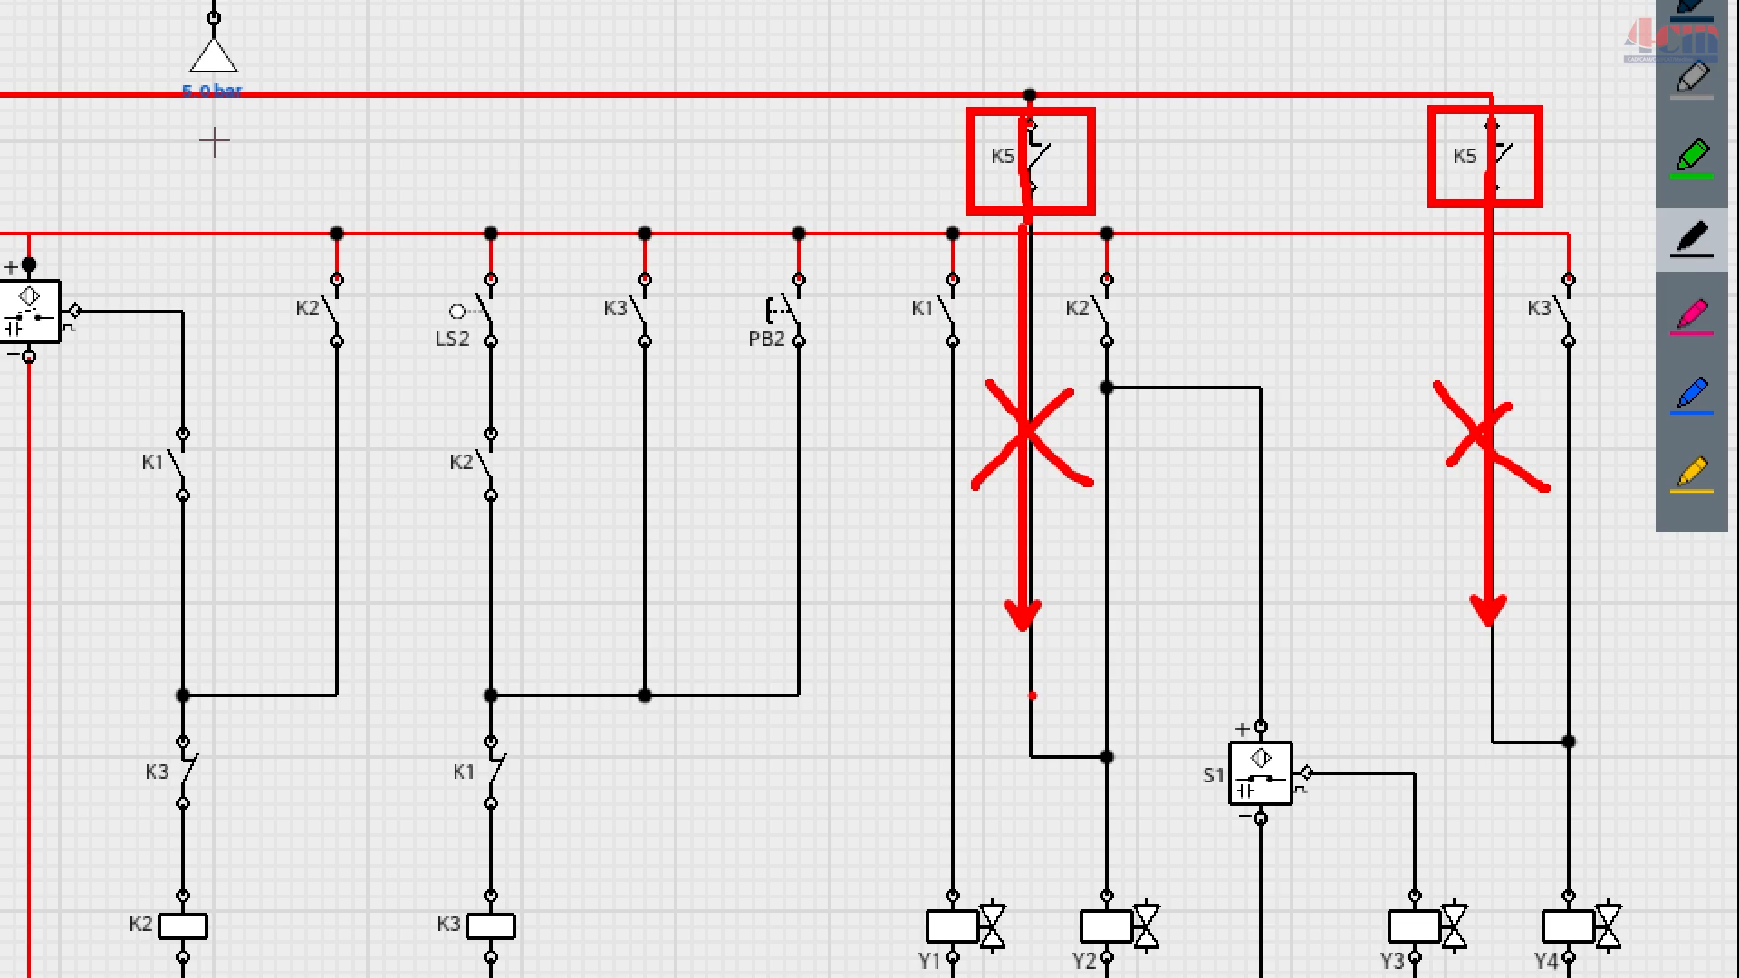
{"action": "left_click_drag", "start_coordinate": [1031, 696], "coordinate": [1031, 309]}
{"action": "left_click_drag", "start_coordinate": [1499, 697], "coordinate": [1495, 206]}
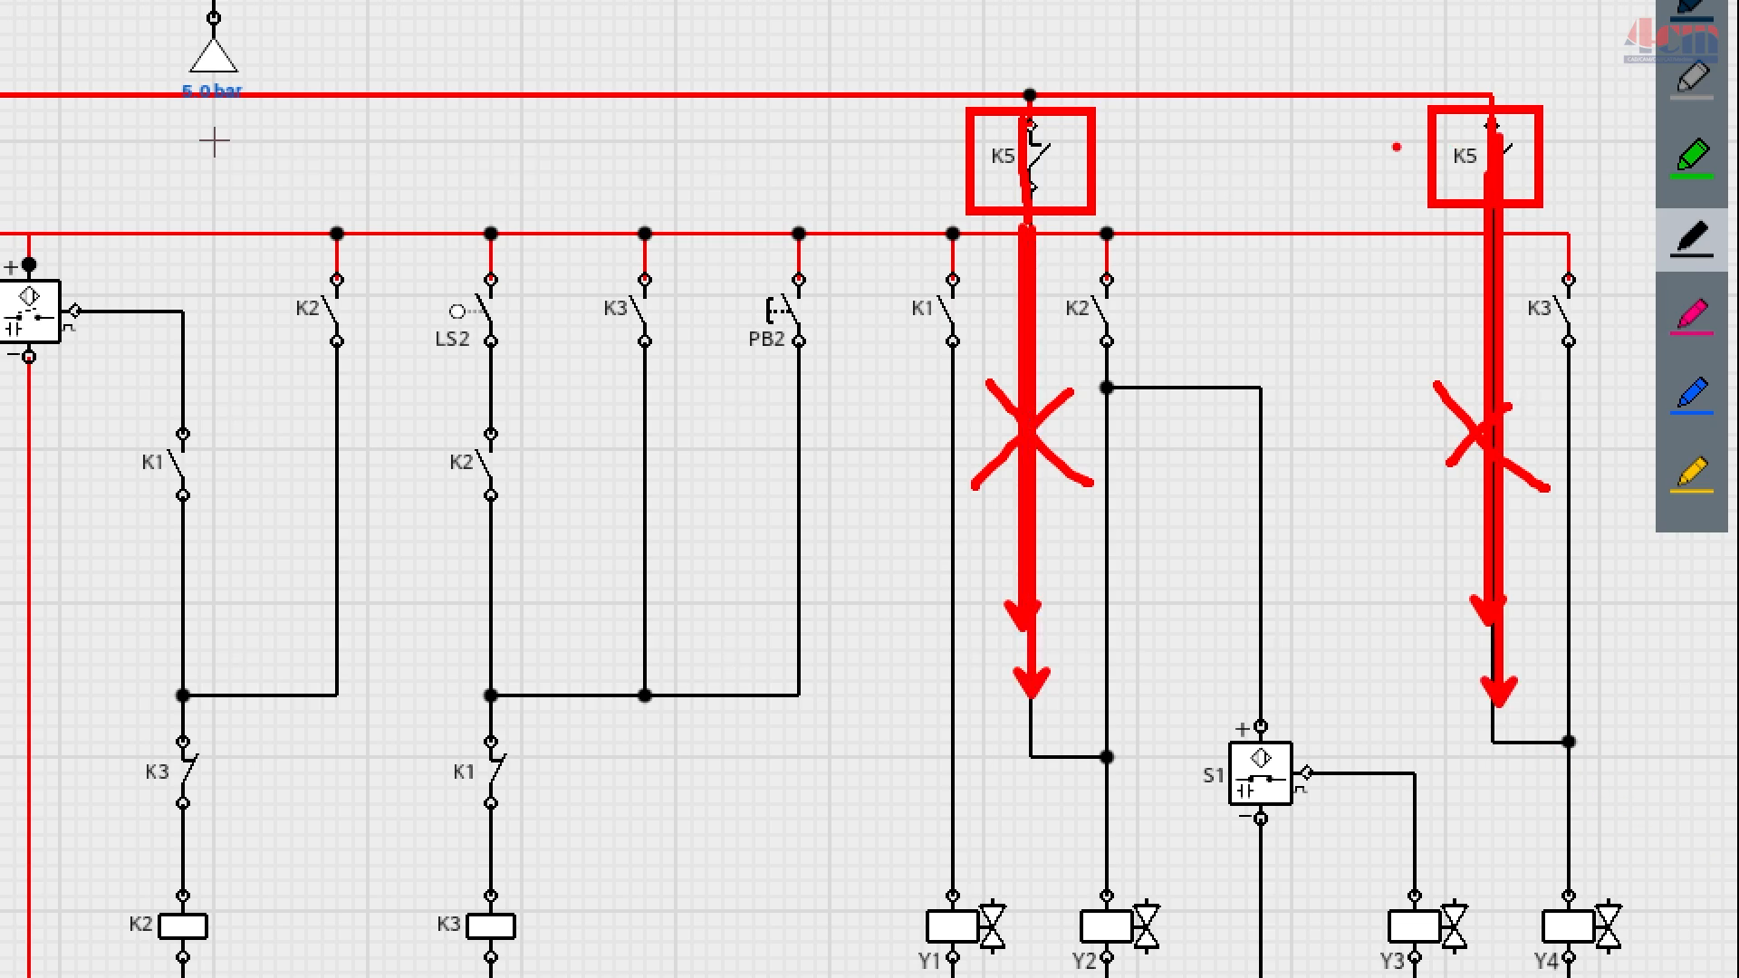
Box and cross out the rail below the K5 contacts, and box both K5 feed lines with lightning marks.
{"action": "mouse_move", "coordinate": [27, 212]}
{"action": "left_mouse_down"}
{"action": "mouse_move", "coordinate": [995, 272]}
{"action": "mouse_move", "coordinate": [1440, 270]}
{"action": "left_mouse_up"}
{"action": "left_click_drag", "start_coordinate": [270, 176], "coordinate": [161, 278]}
{"action": "left_click_drag", "start_coordinate": [116, 128], "coordinate": [257, 262]}
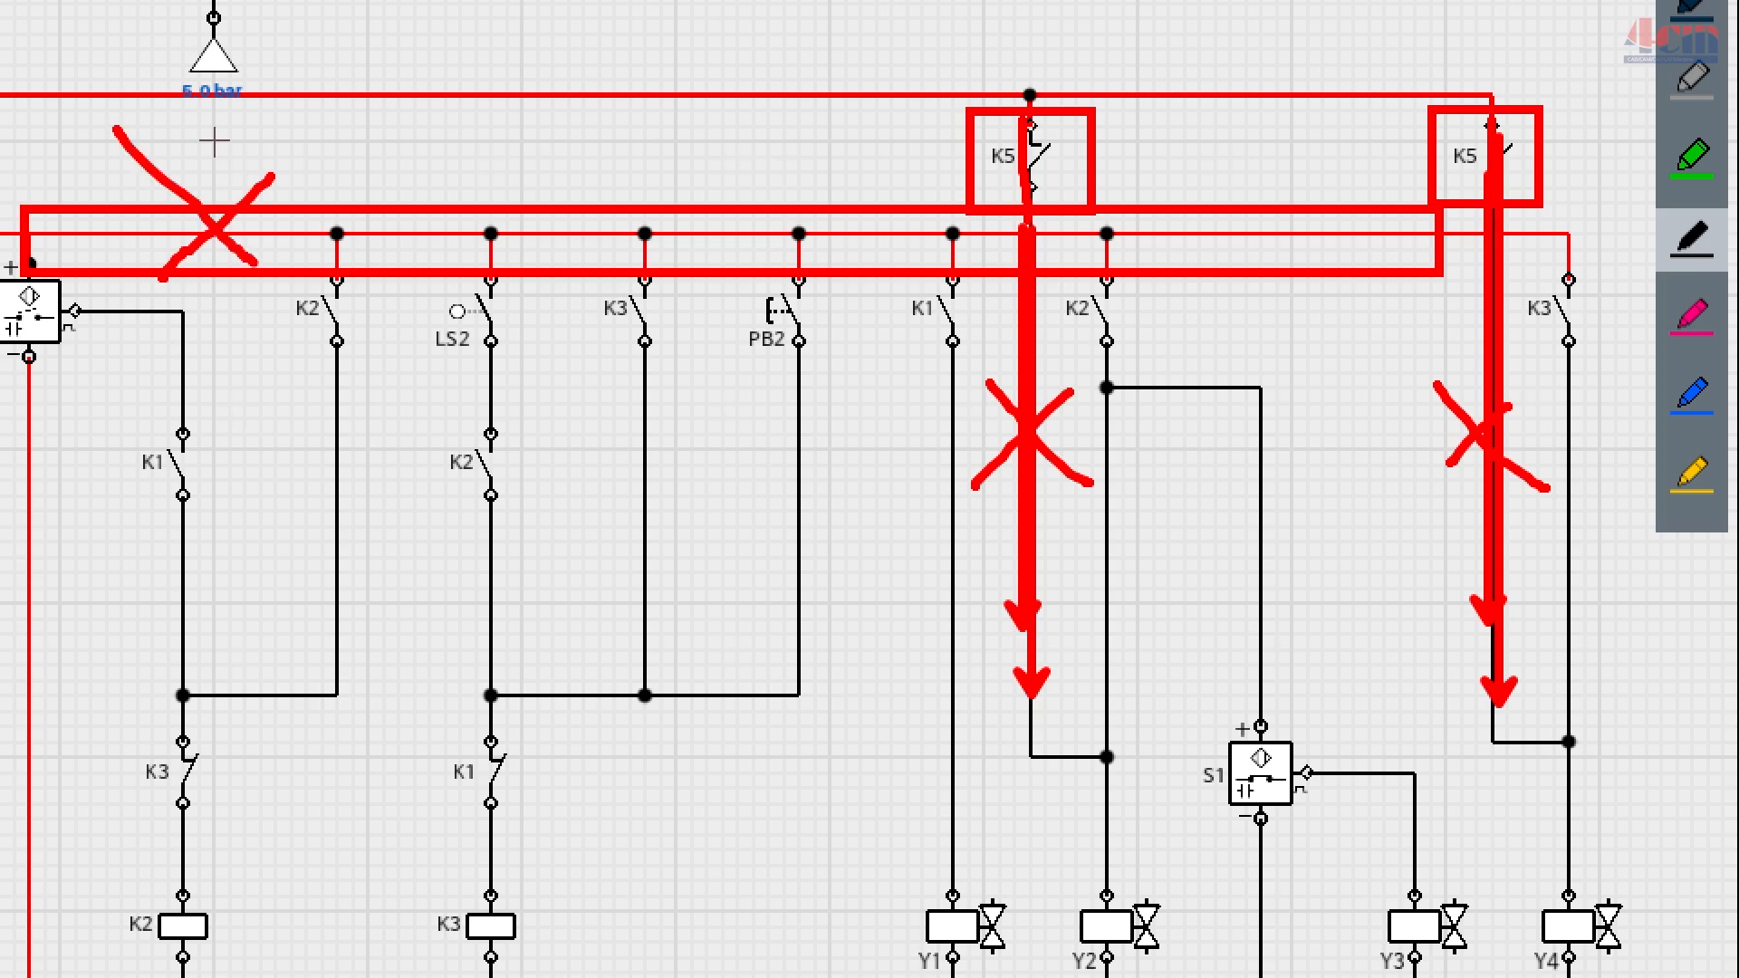
{"action": "left_click_drag", "start_coordinate": [1000, 33], "coordinate": [1067, 751]}
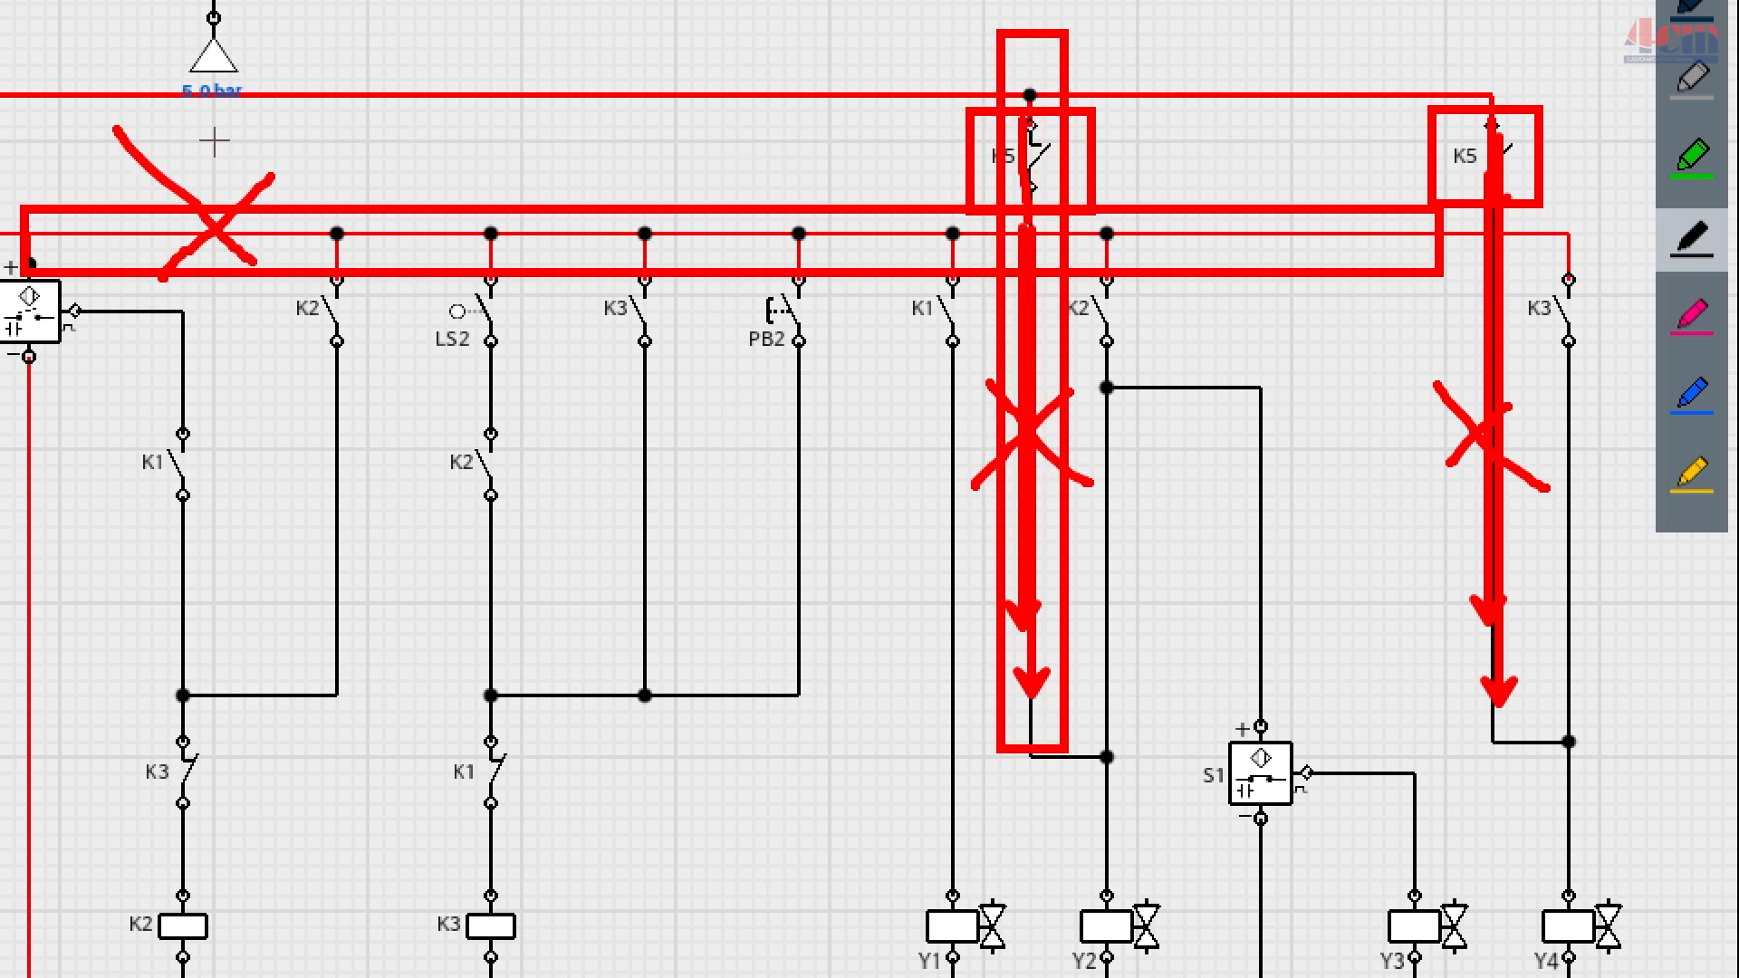
{"action": "left_click_drag", "start_coordinate": [1442, 45], "coordinate": [1514, 762]}
{"action": "left_click_drag", "start_coordinate": [1123, 2], "coordinate": [1128, 169]}
{"action": "left_click_drag", "start_coordinate": [1540, 2], "coordinate": [1540, 189]}
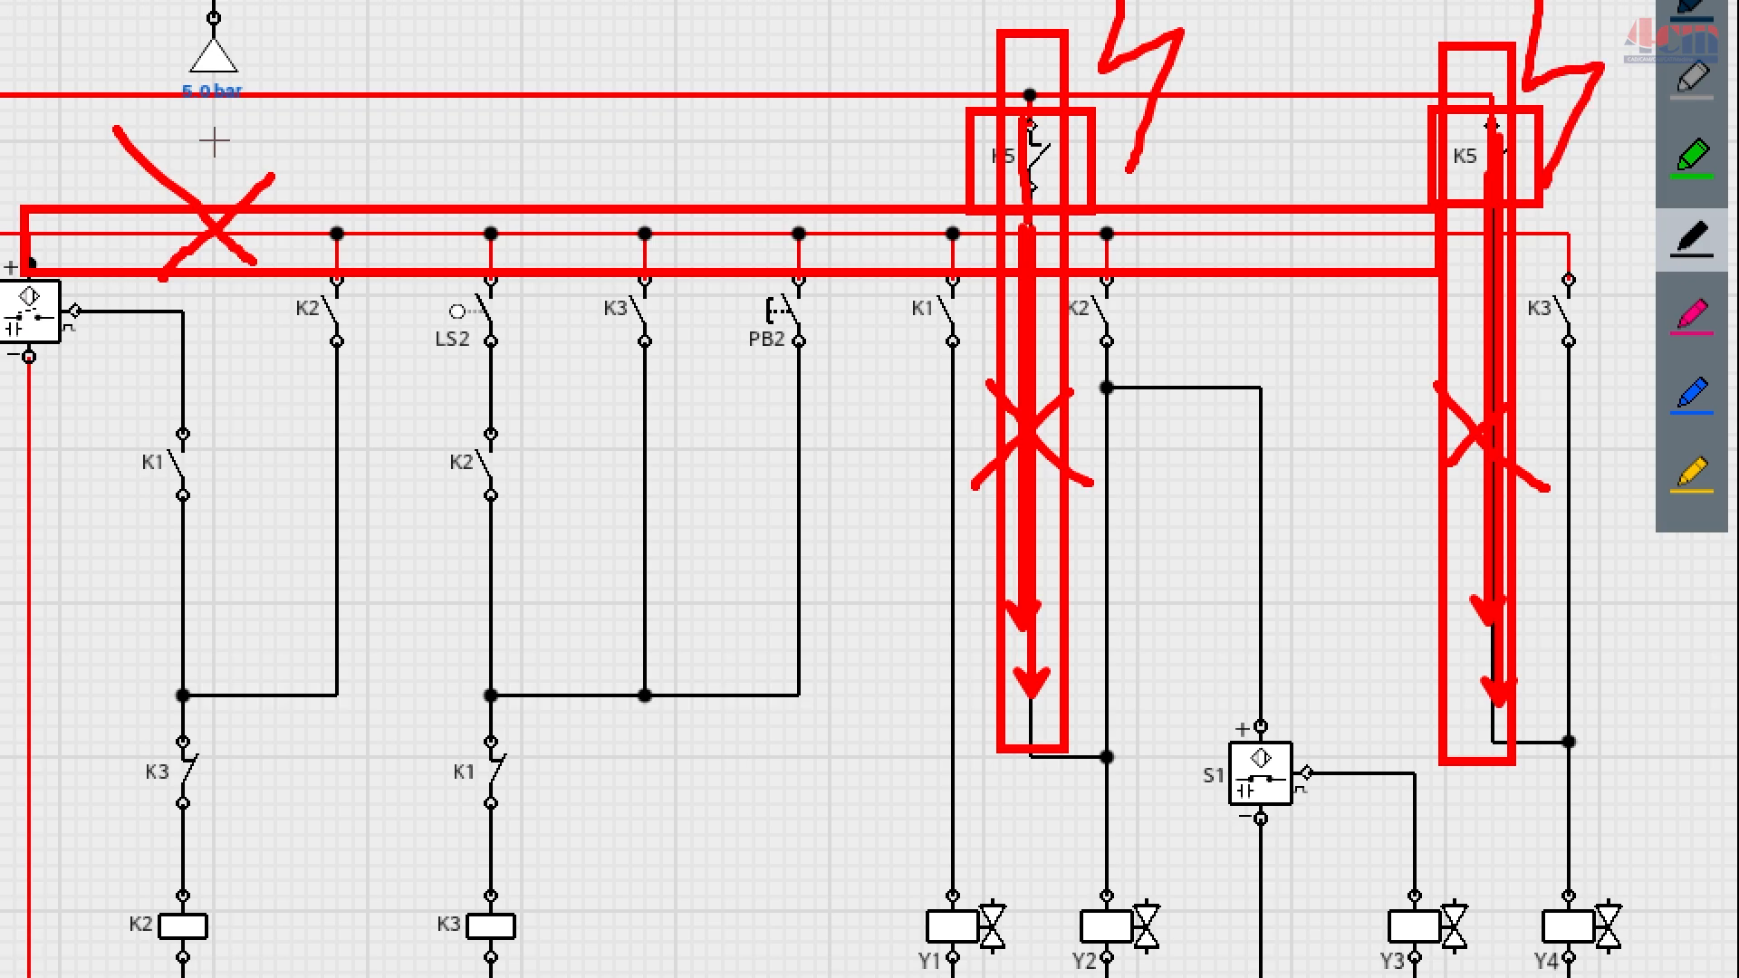
Draw arrows from the K5 feed lines down to solenoids Y2 and Y4, circling each solenoid with a lightning mark.
{"action": "mouse_move", "coordinate": [1096, 772]}
{"action": "left_mouse_down"}
{"action": "mouse_move", "coordinate": [1119, 753]}
{"action": "mouse_move", "coordinate": [1032, 767]}
{"action": "left_mouse_up"}
{"action": "left_click_drag", "start_coordinate": [1098, 879], "coordinate": [1096, 690]}
{"action": "left_click_drag", "start_coordinate": [1080, 854], "coordinate": [1103, 856]}
{"action": "mouse_move", "coordinate": [1161, 943]}
{"action": "left_mouse_down"}
{"action": "mouse_move", "coordinate": [1060, 967]}
{"action": "mouse_move", "coordinate": [1162, 897]}
{"action": "left_mouse_up"}
{"action": "mouse_move", "coordinate": [1153, 755]}
{"action": "left_mouse_down"}
{"action": "mouse_move", "coordinate": [1177, 820]}
{"action": "mouse_move", "coordinate": [1123, 953]}
{"action": "left_mouse_up"}
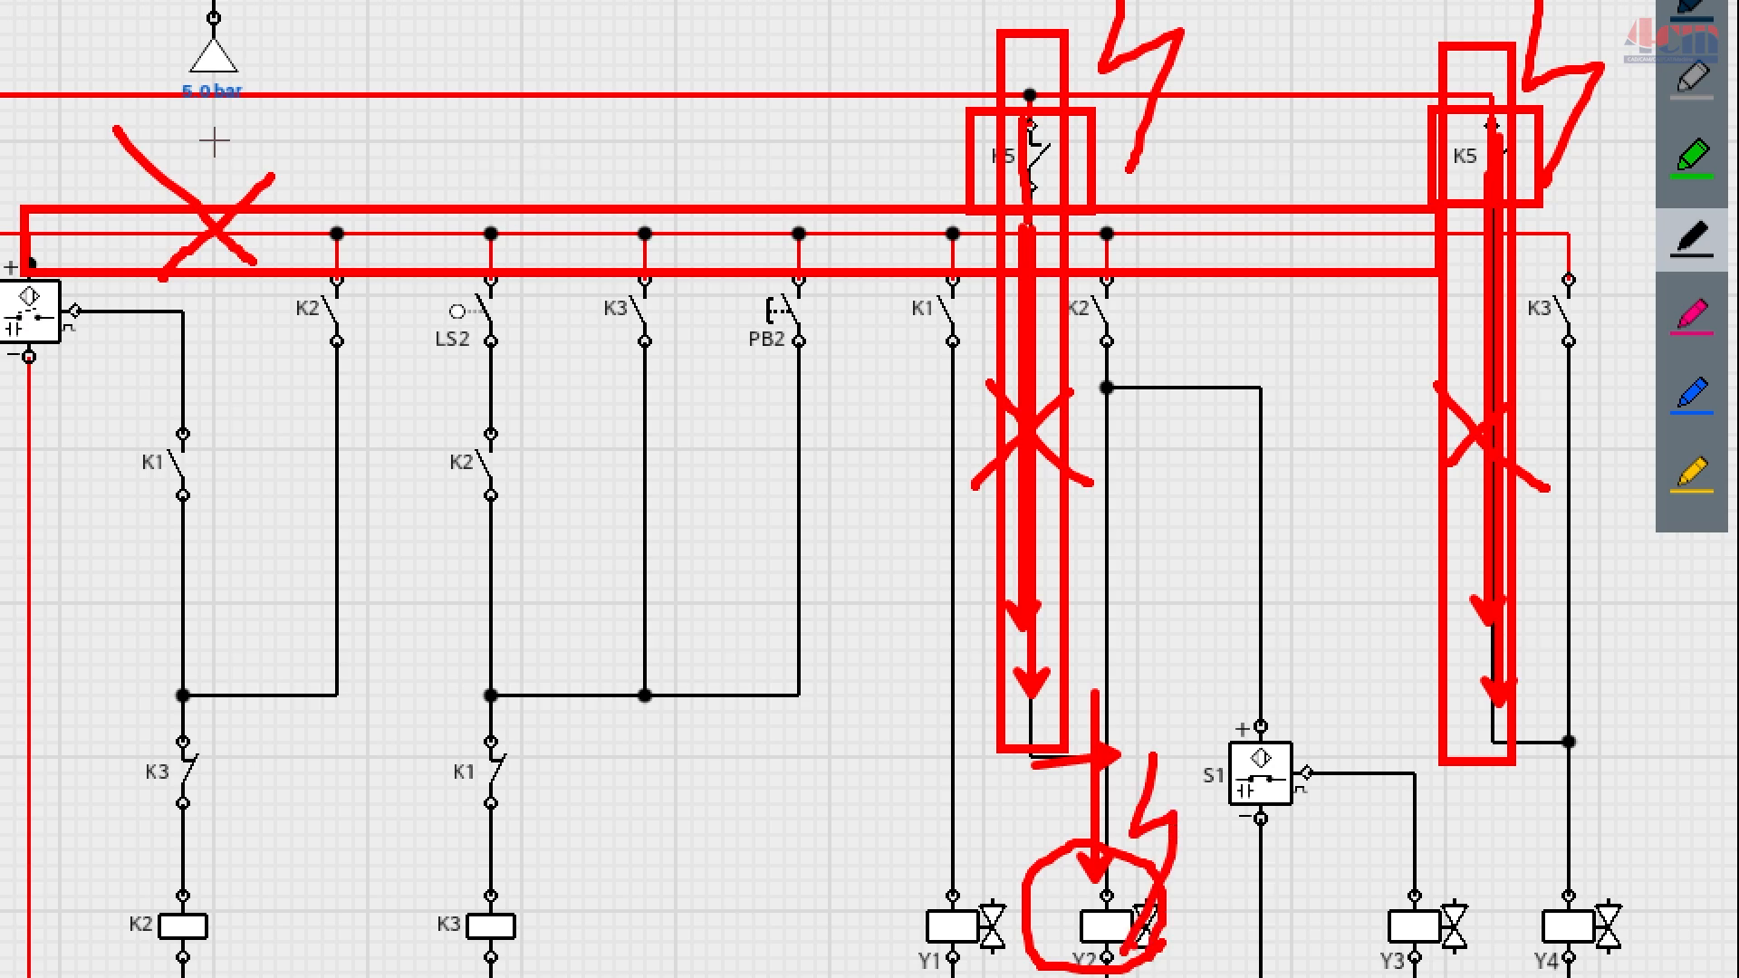
{"action": "left_click_drag", "start_coordinate": [1576, 741], "coordinate": [1461, 741]}
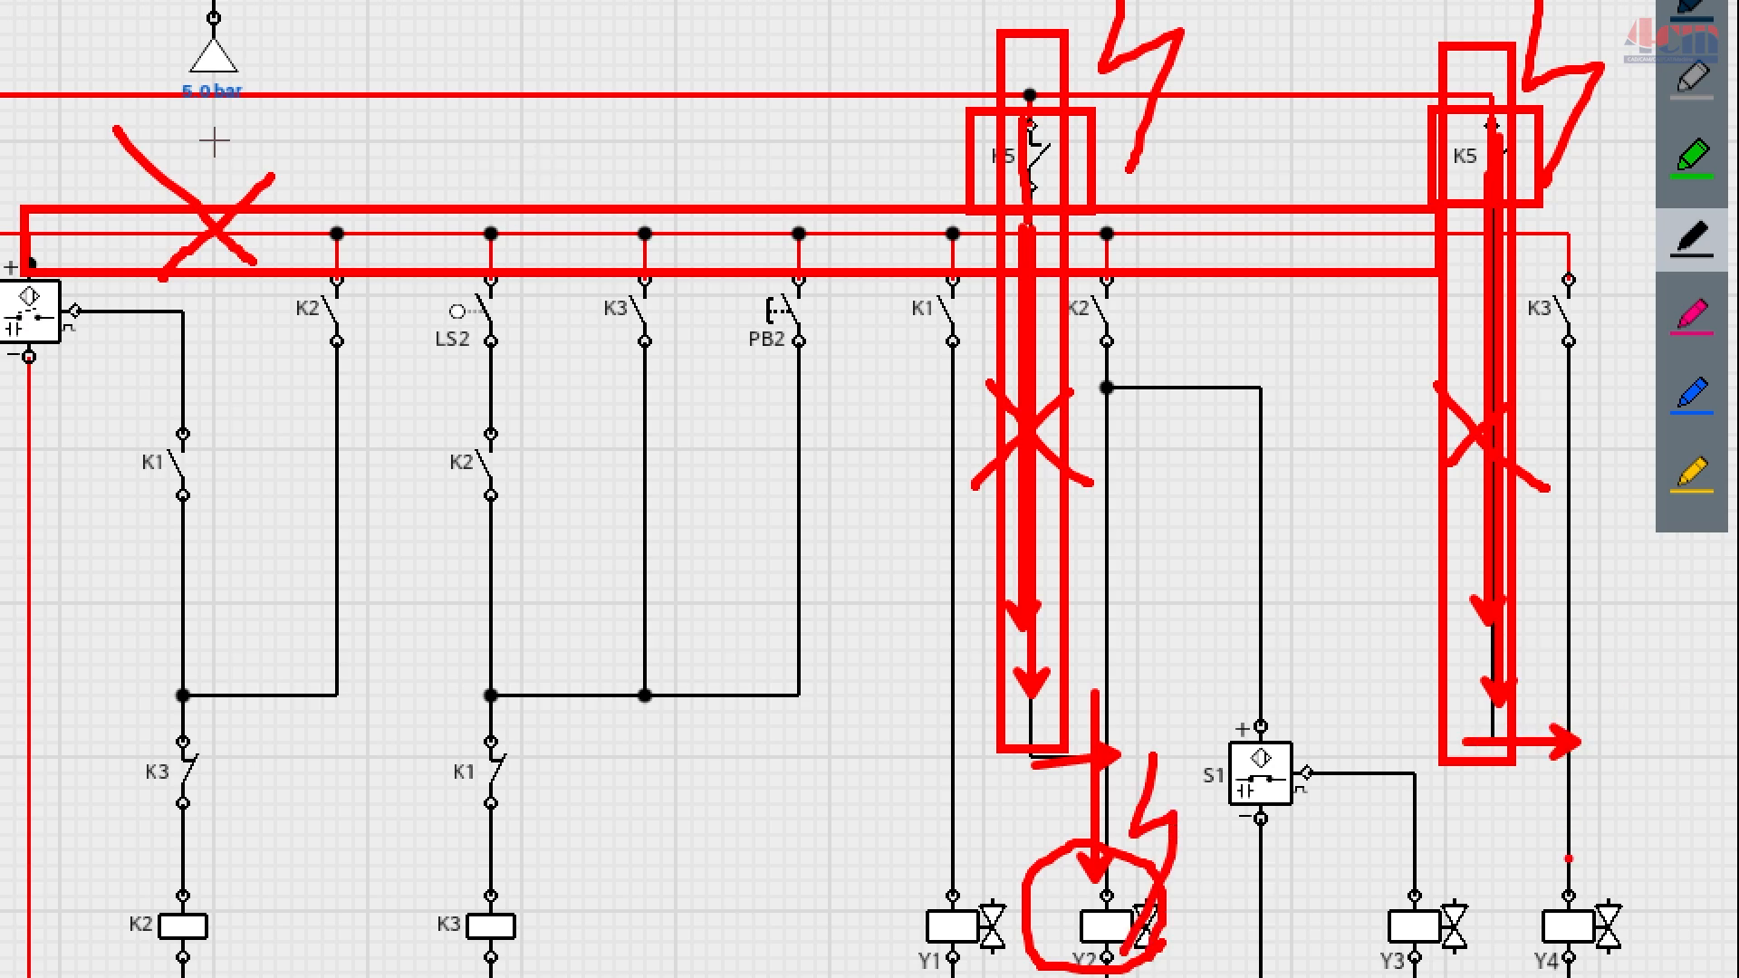
{"action": "left_click_drag", "start_coordinate": [1551, 831], "coordinate": [1570, 741]}
{"action": "mouse_move", "coordinate": [1635, 937]}
{"action": "left_mouse_down"}
{"action": "mouse_move", "coordinate": [1571, 974]}
{"action": "mouse_move", "coordinate": [1701, 892]}
{"action": "mouse_move", "coordinate": [1641, 937]}
{"action": "left_mouse_up"}
{"action": "mouse_move", "coordinate": [1639, 723]}
{"action": "left_mouse_down"}
{"action": "mouse_move", "coordinate": [1691, 780]}
{"action": "mouse_move", "coordinate": [1593, 895]}
{"action": "left_mouse_up"}
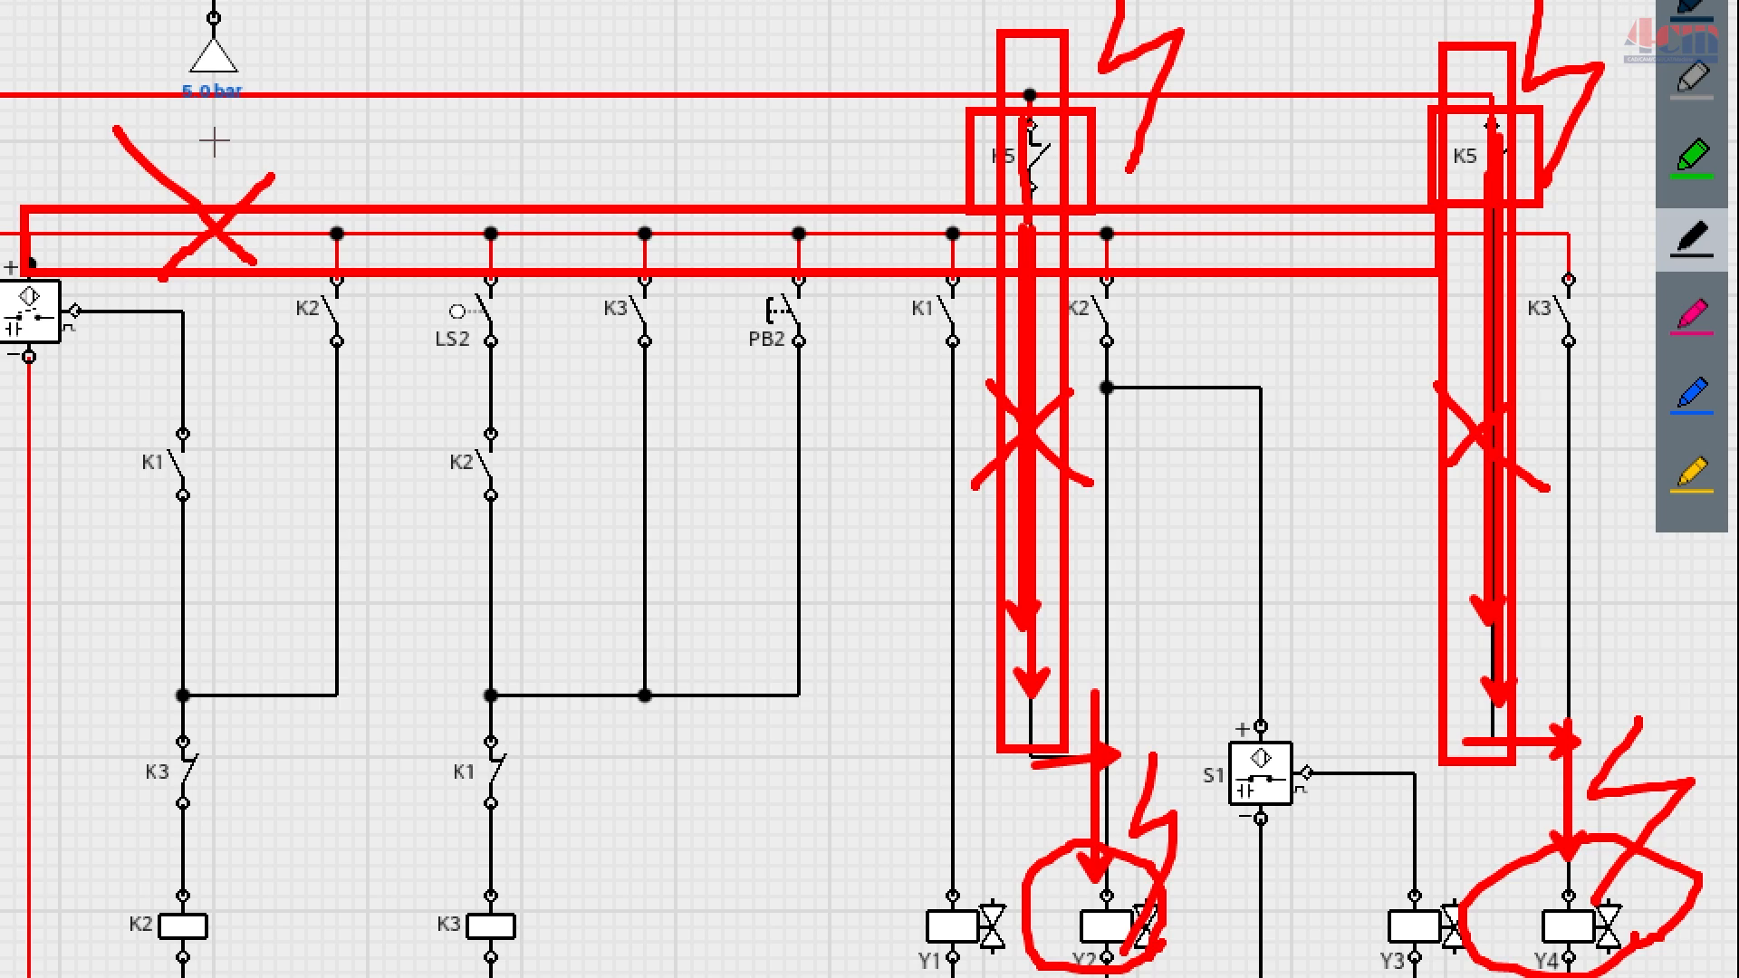
Undo the marks around Y4 and Y2, and clear the remaining annotations from the circuit.
{"action": "key", "text": "ctrl+z"}
{"action": "key", "text": "ctrl+z"}
{"action": "key", "text": "ctrl+z"}
{"action": "key", "text": "ctrl+z"}
{"action": "key", "text": "ctrl+z"}
{"action": "key", "text": "ctrl+z"}
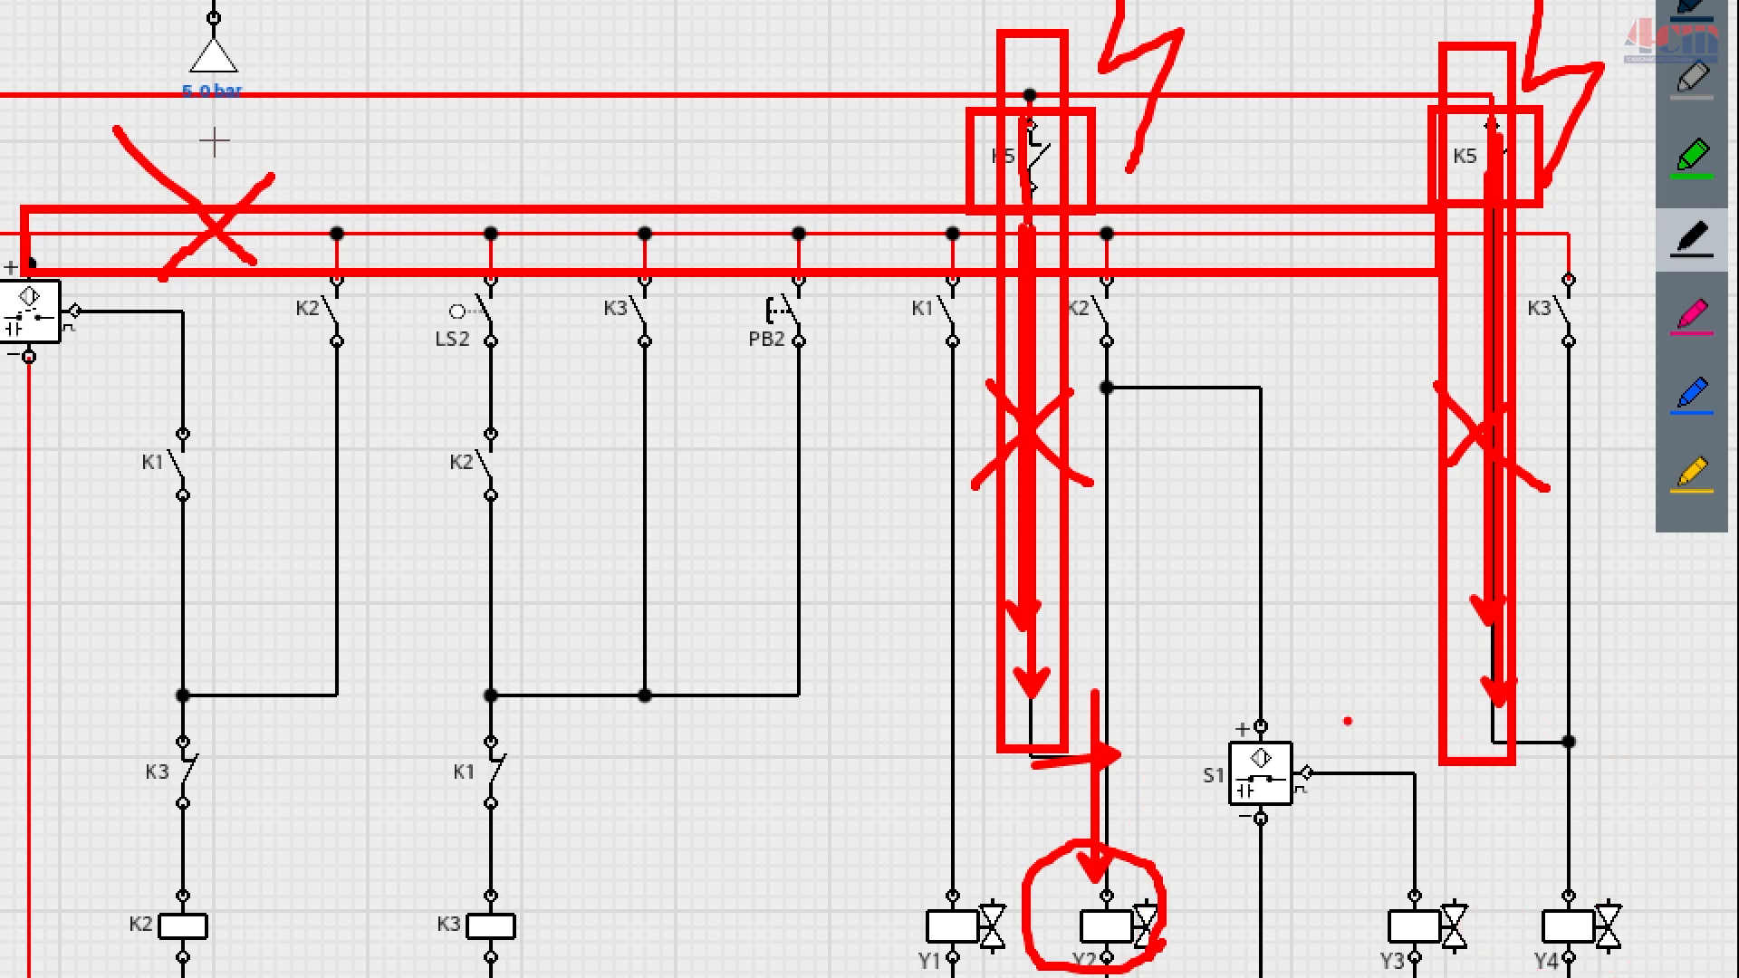
{"action": "right_click", "coordinate": [1489, 729]}
{"action": "left_click", "coordinate": [1438, 574]}
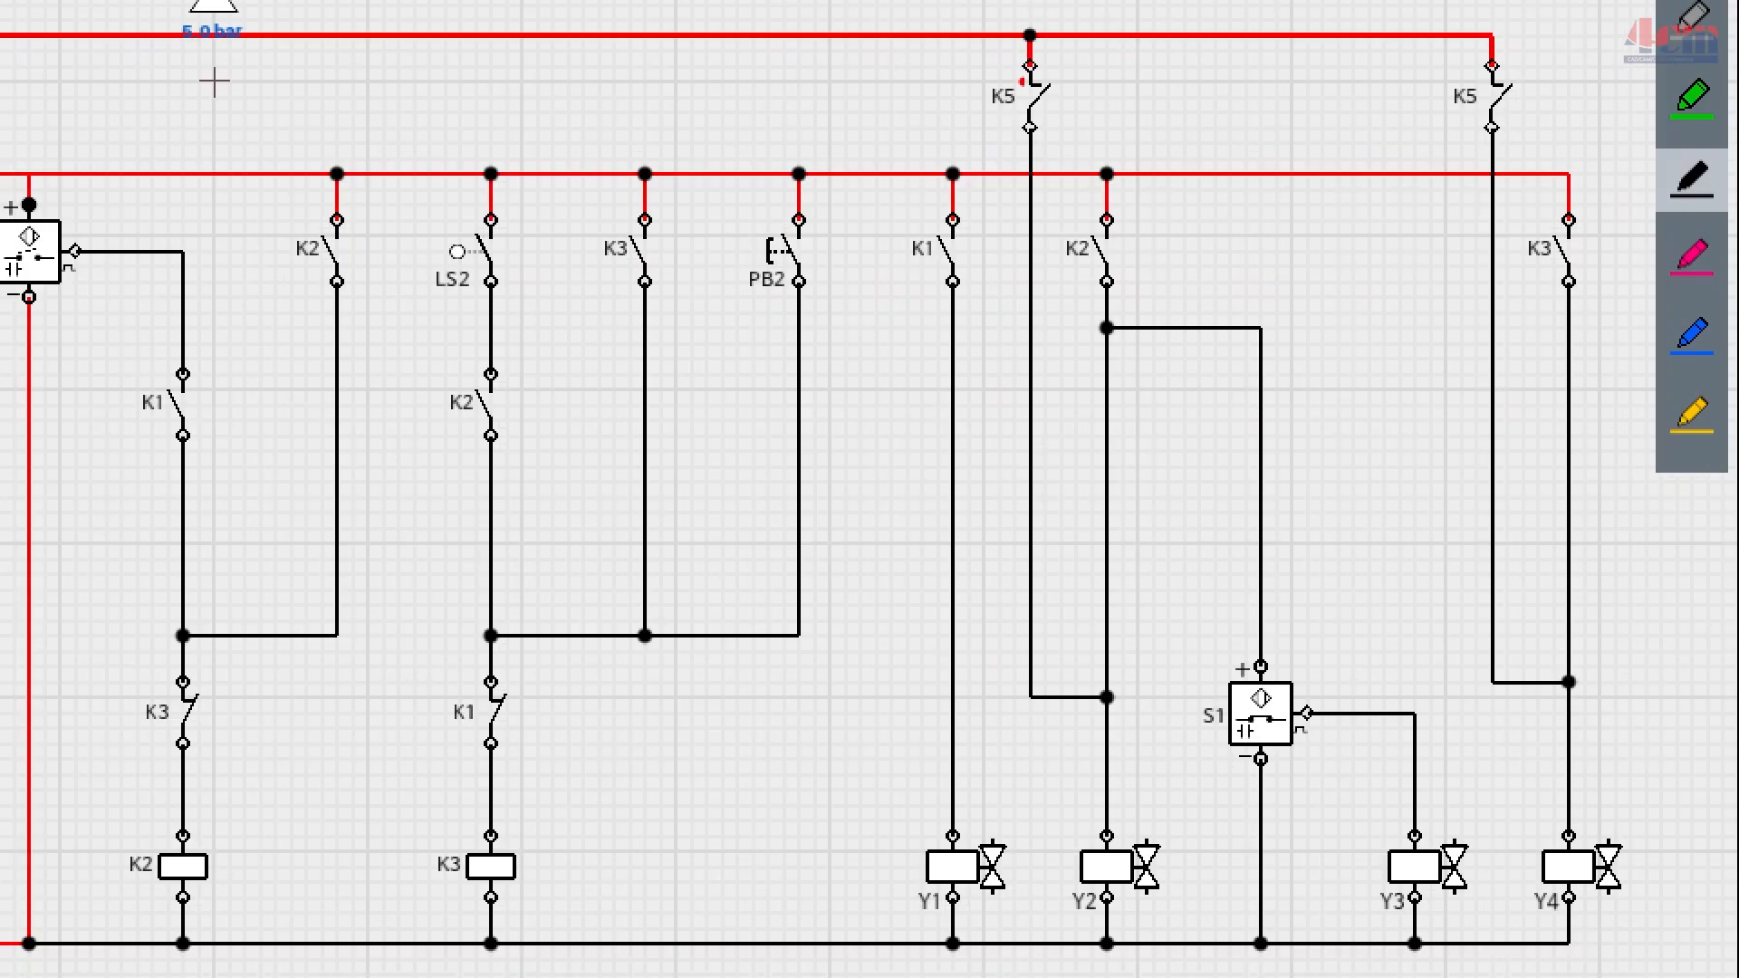
Trace the path from the 24V rail through both K5 contacts to Y2 and Y4 with arrows.
{"action": "left_click_drag", "start_coordinate": [1031, 689], "coordinate": [1069, 40]}
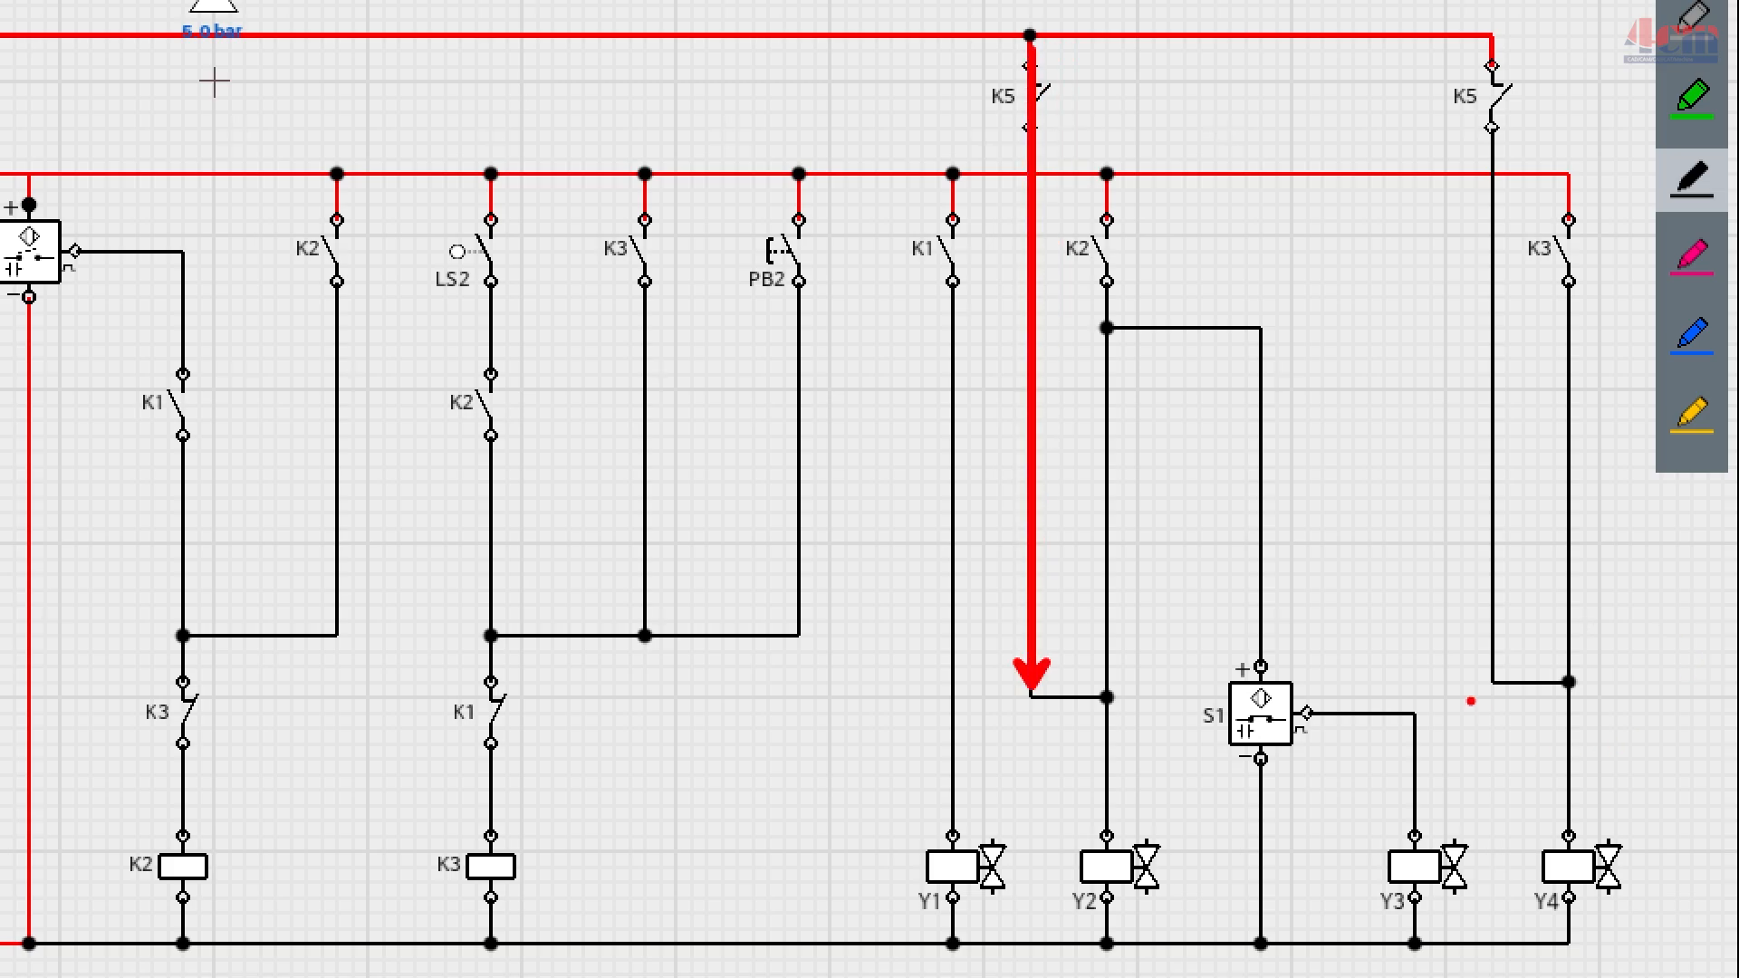
{"action": "left_click_drag", "start_coordinate": [1493, 678], "coordinate": [1492, 41]}
{"action": "left_click_drag", "start_coordinate": [1107, 696], "coordinate": [1030, 694]}
{"action": "left_click_drag", "start_coordinate": [1111, 819], "coordinate": [1107, 698]}
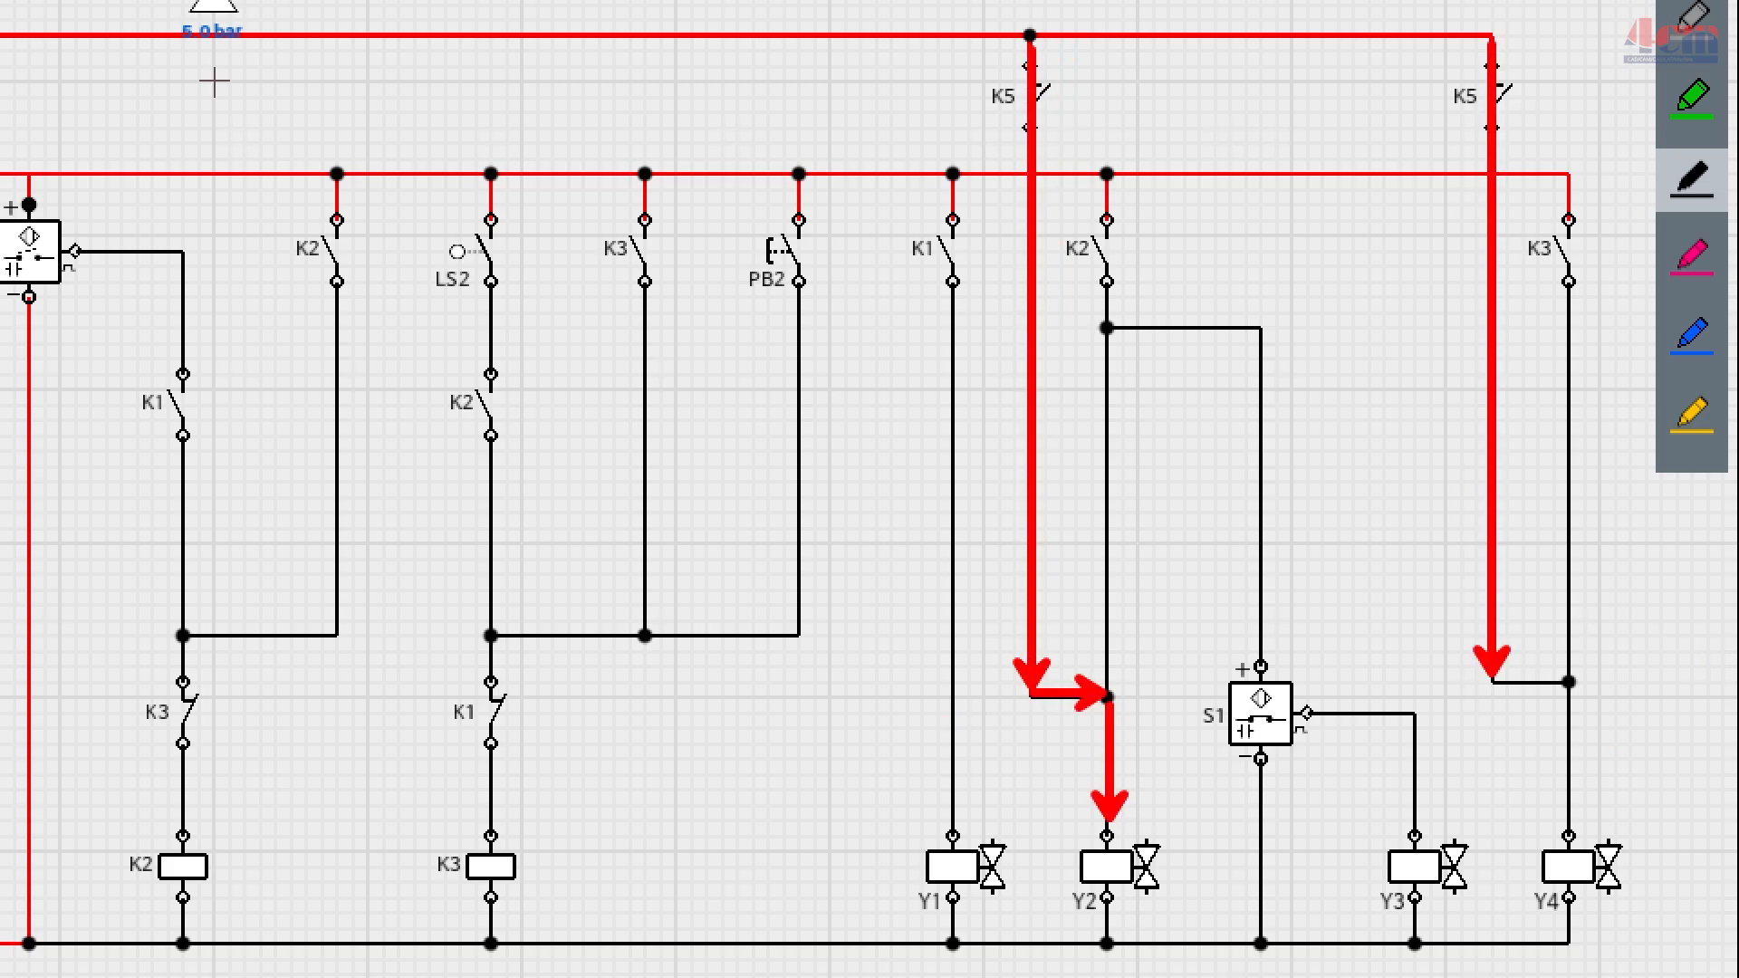
{"action": "left_click_drag", "start_coordinate": [1568, 681], "coordinate": [1489, 669]}
{"action": "left_click_drag", "start_coordinate": [1572, 823], "coordinate": [1572, 697]}
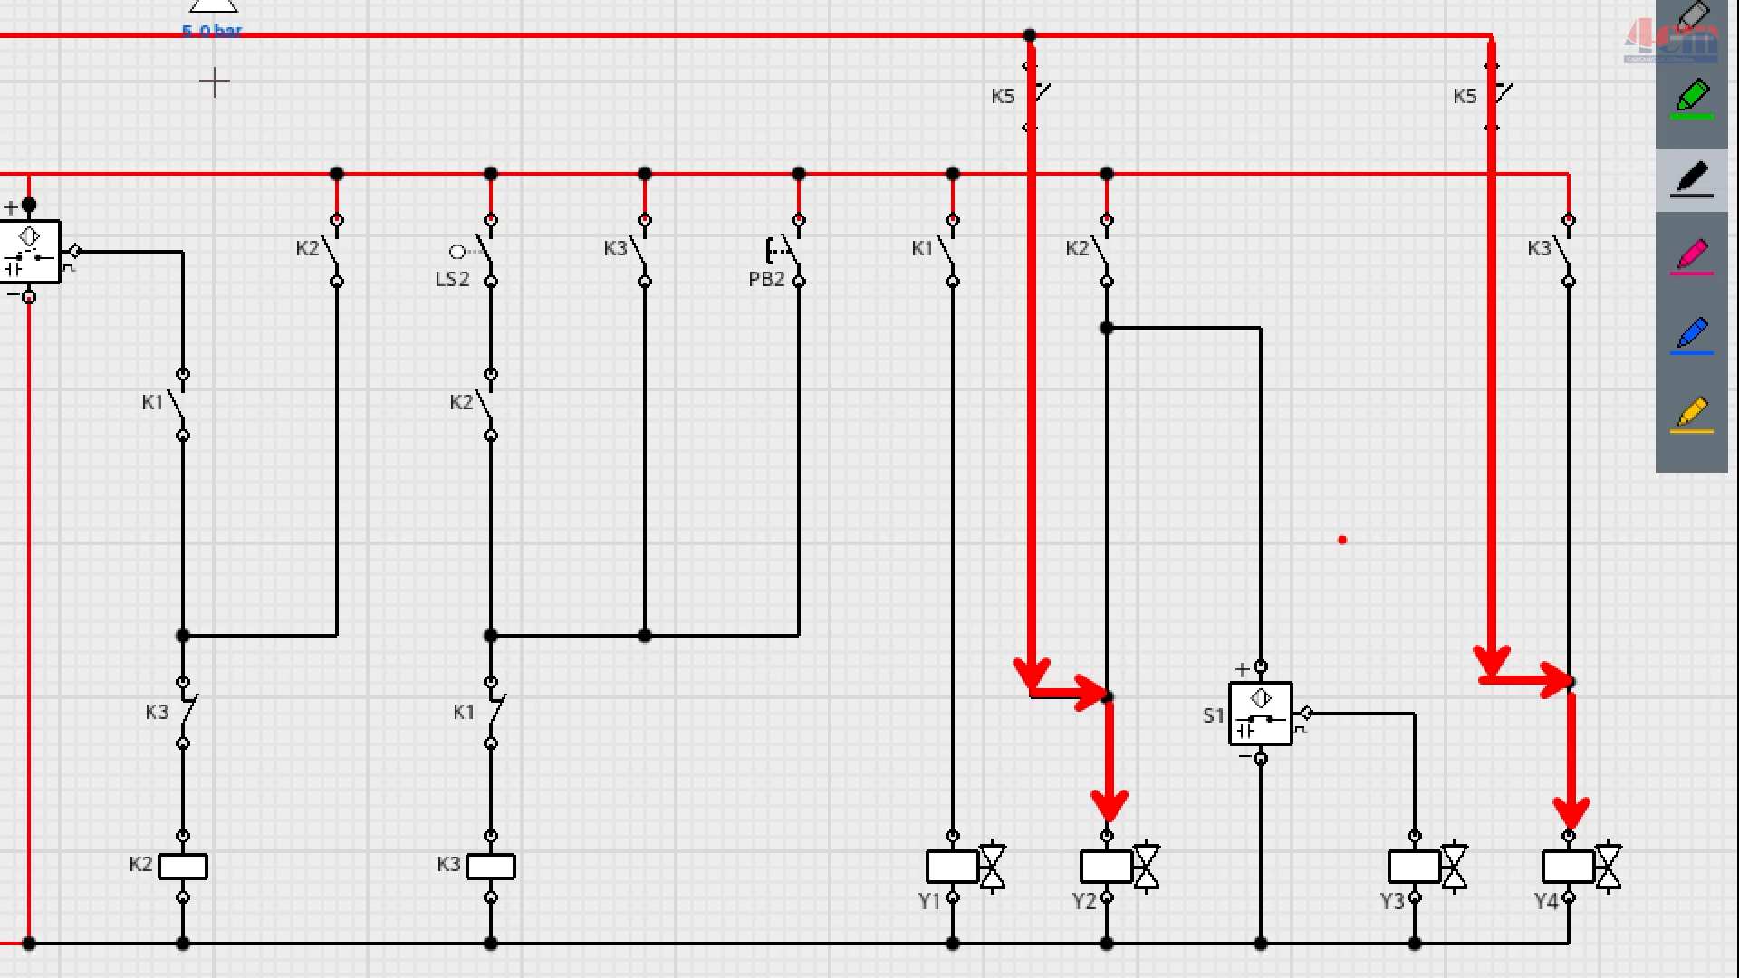
Box the upper and lower rail sections between K2 and Y1, and draw a downward arrow between them.
{"action": "mouse_move", "coordinate": [152, 150]}
{"action": "left_mouse_down"}
{"action": "mouse_move", "coordinate": [543, 192]}
{"action": "mouse_move", "coordinate": [999, 194]}
{"action": "left_mouse_up"}
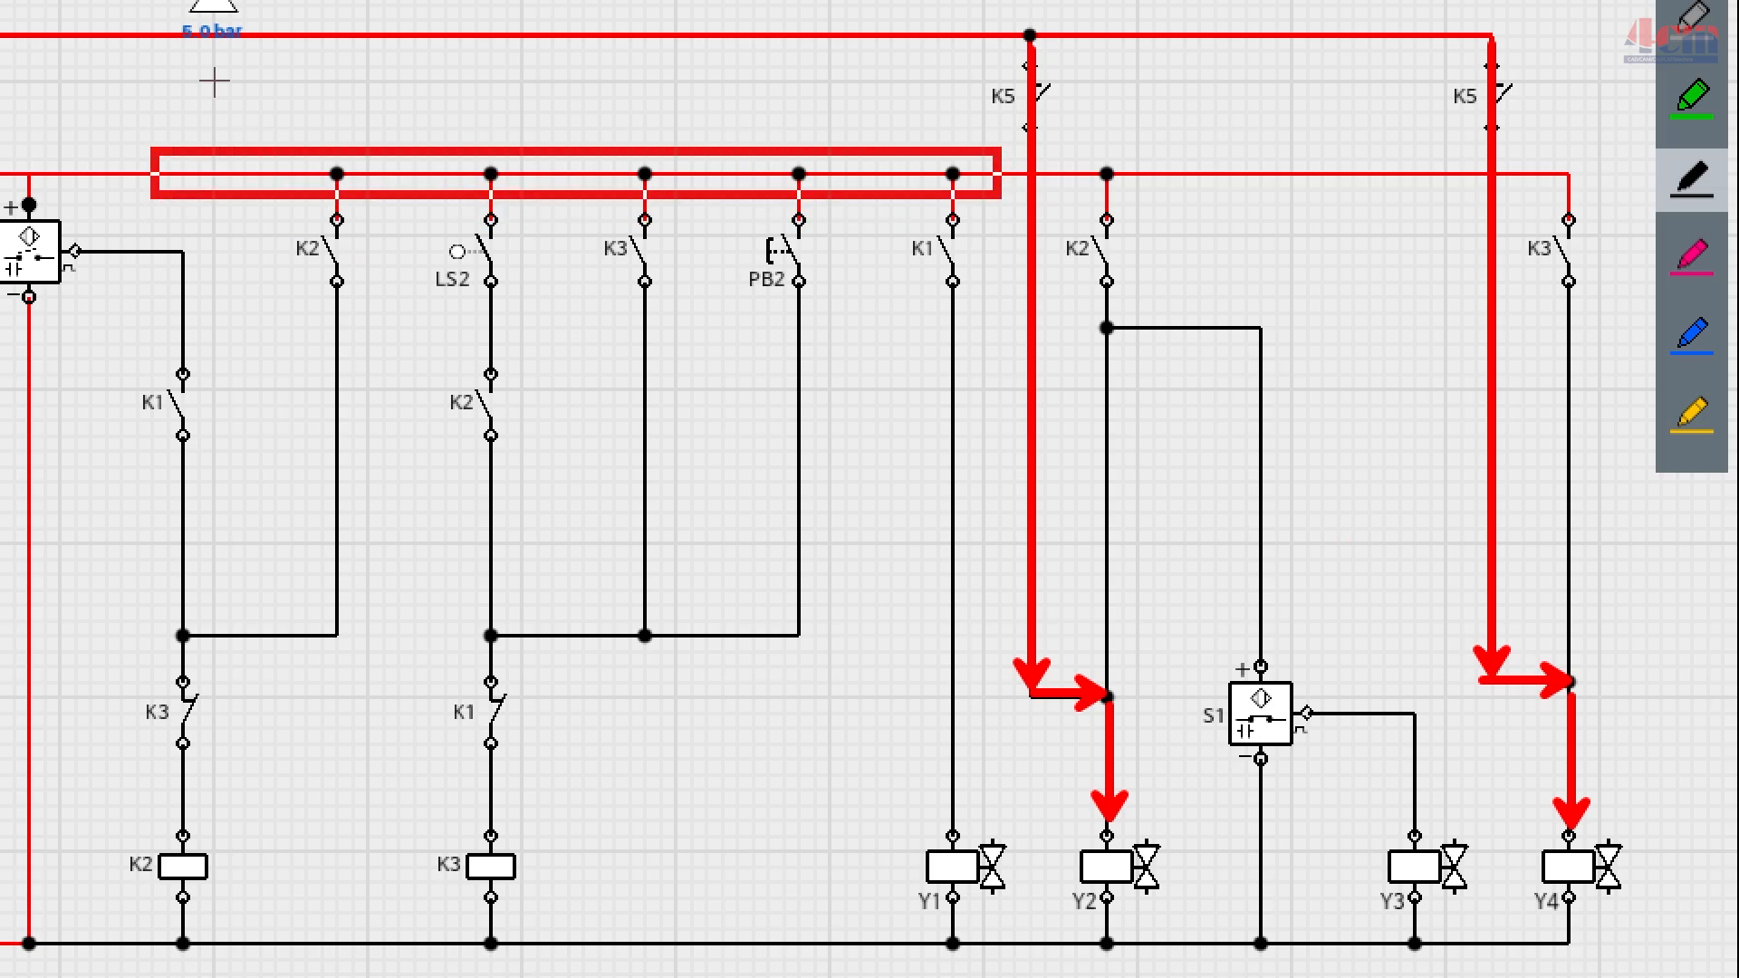
{"action": "left_click_drag", "start_coordinate": [145, 921], "coordinate": [1032, 963]}
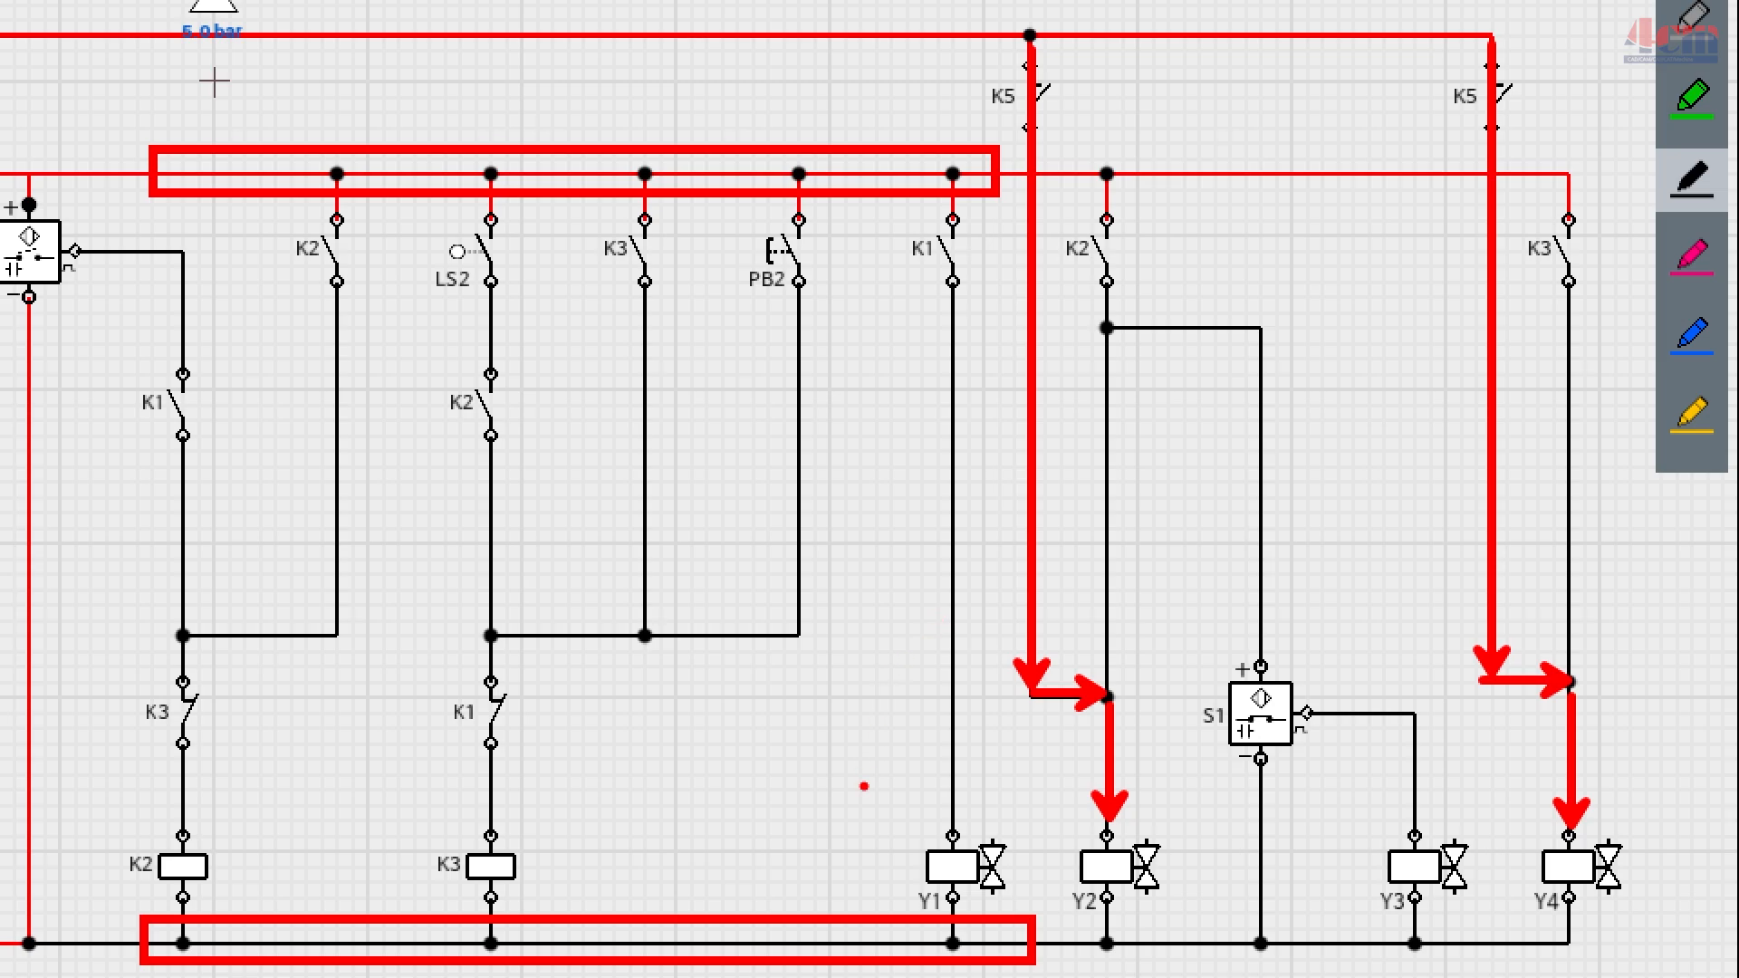
{"action": "left_click_drag", "start_coordinate": [864, 786], "coordinate": [864, 243]}
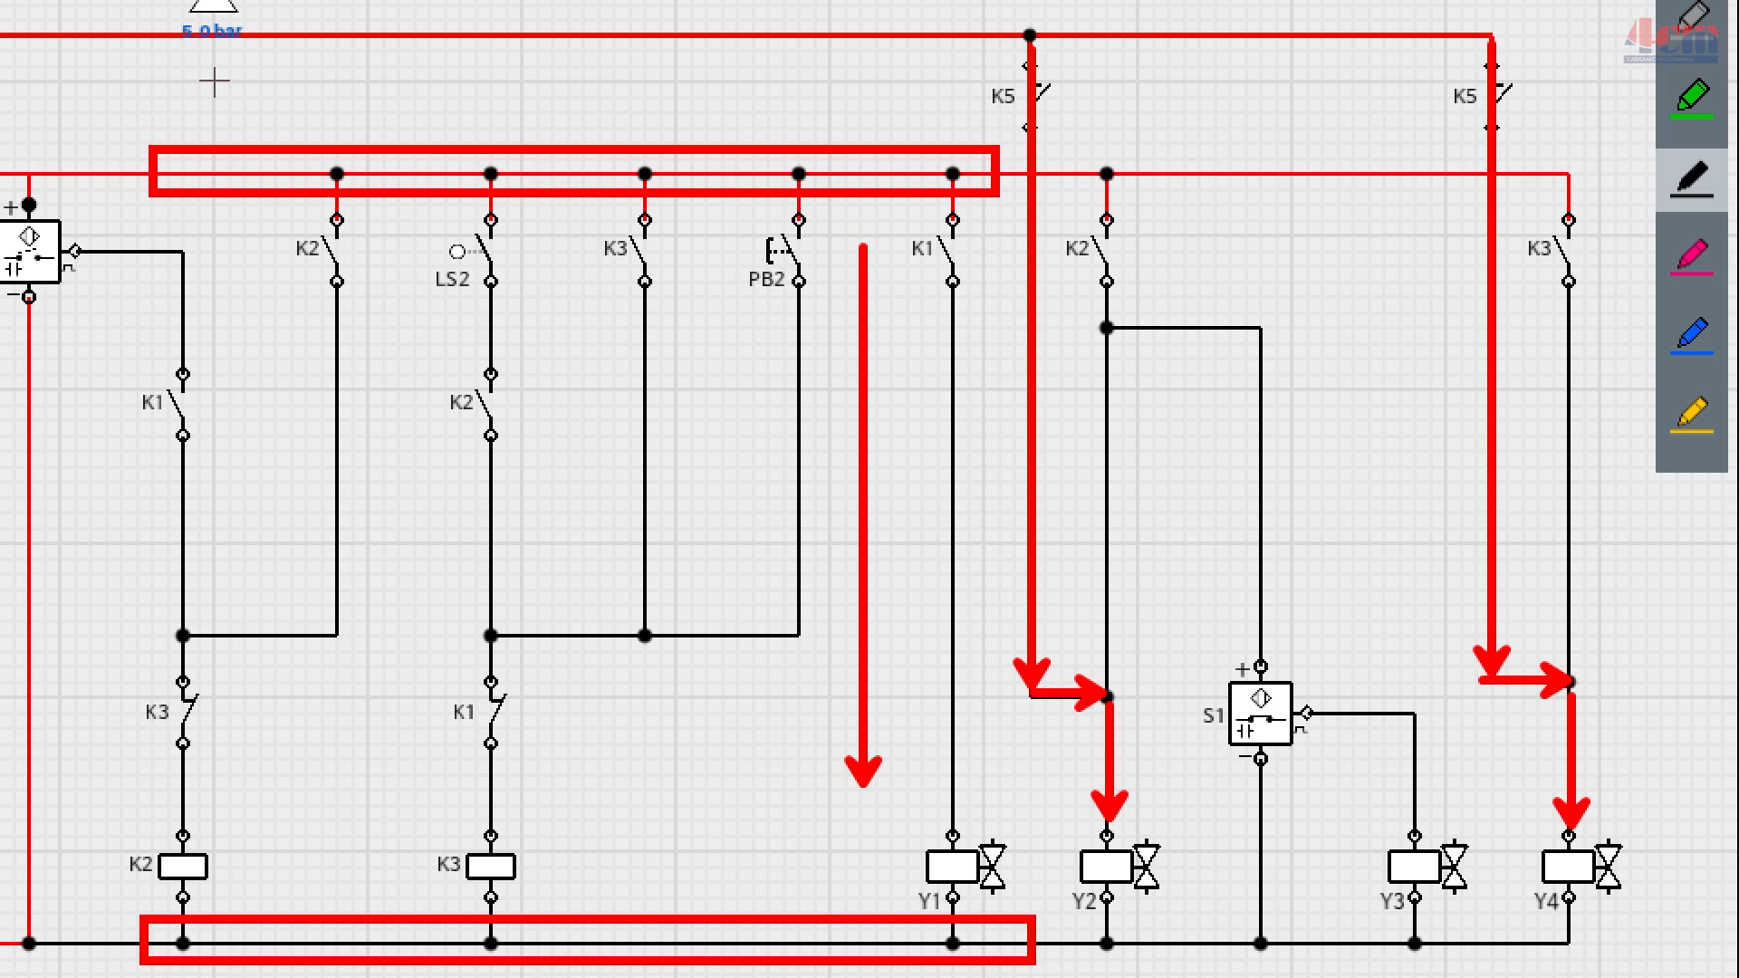
Undo the rail boxes and their arrow, and mark the reverse paths above the Y2 and Y4 junctions with arrows.
{"action": "key", "text": "ctrl+z"}
{"action": "key", "text": "ctrl+z"}
{"action": "key", "text": "ctrl+z"}
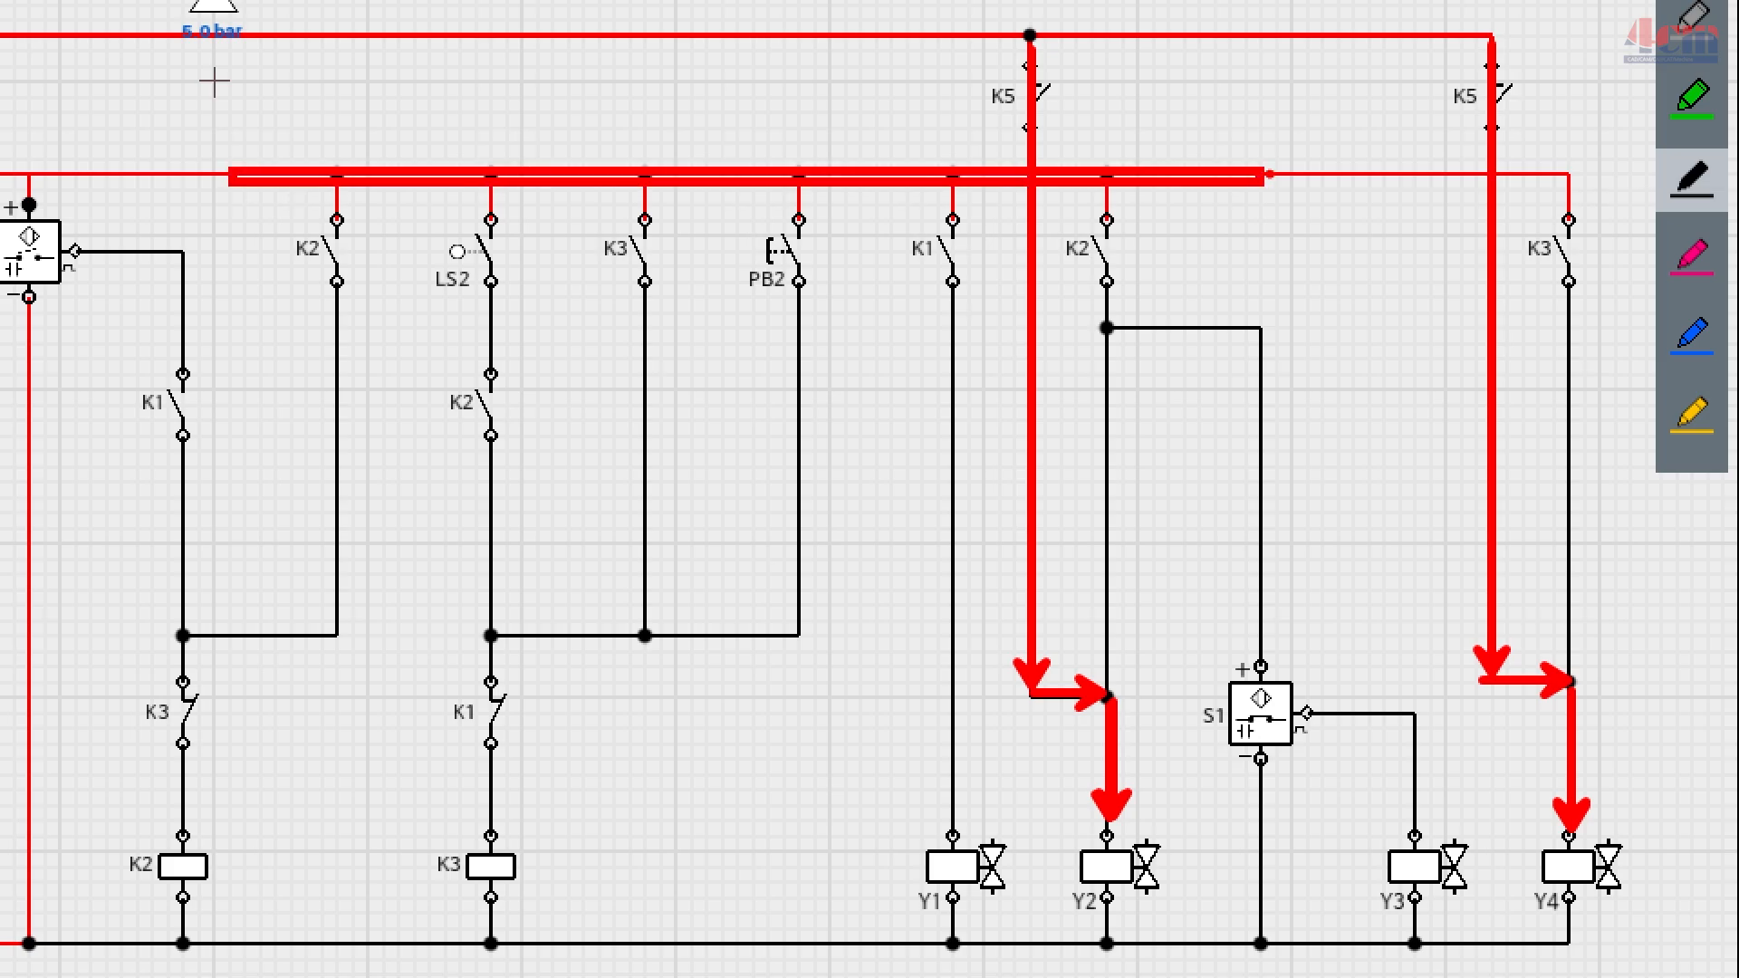
{"action": "left_click_drag", "start_coordinate": [1111, 677], "coordinate": [1111, 683]}
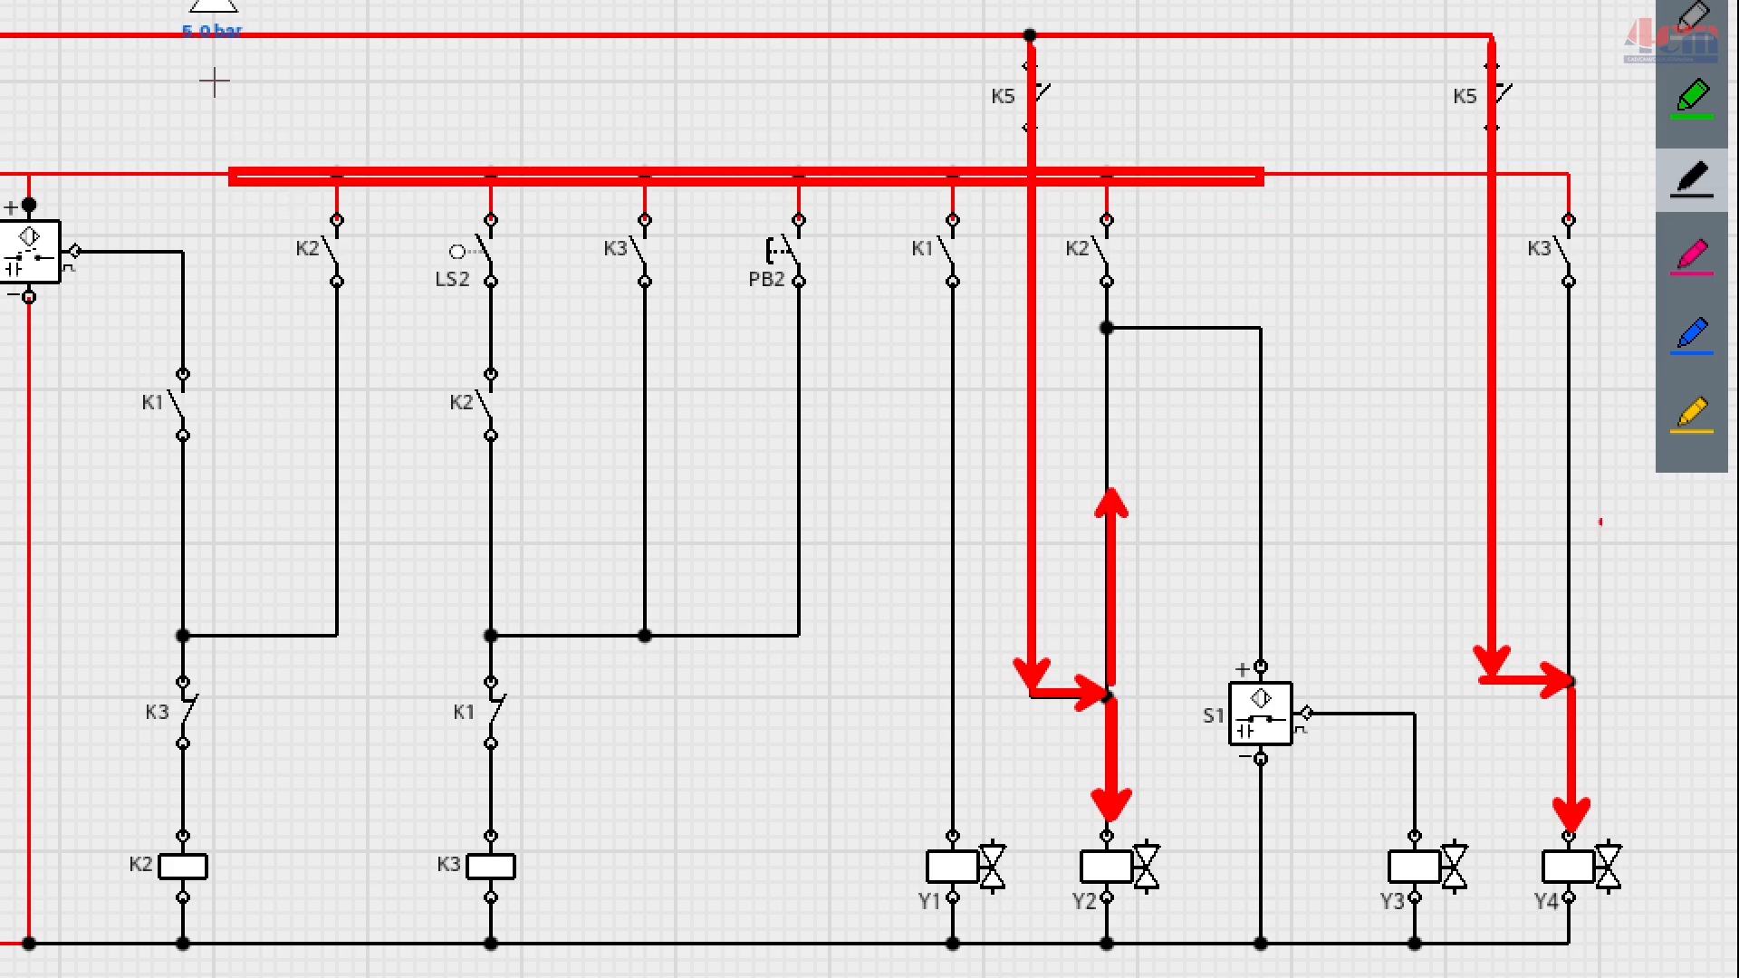
{"action": "left_click_drag", "start_coordinate": [1566, 500], "coordinate": [1575, 661]}
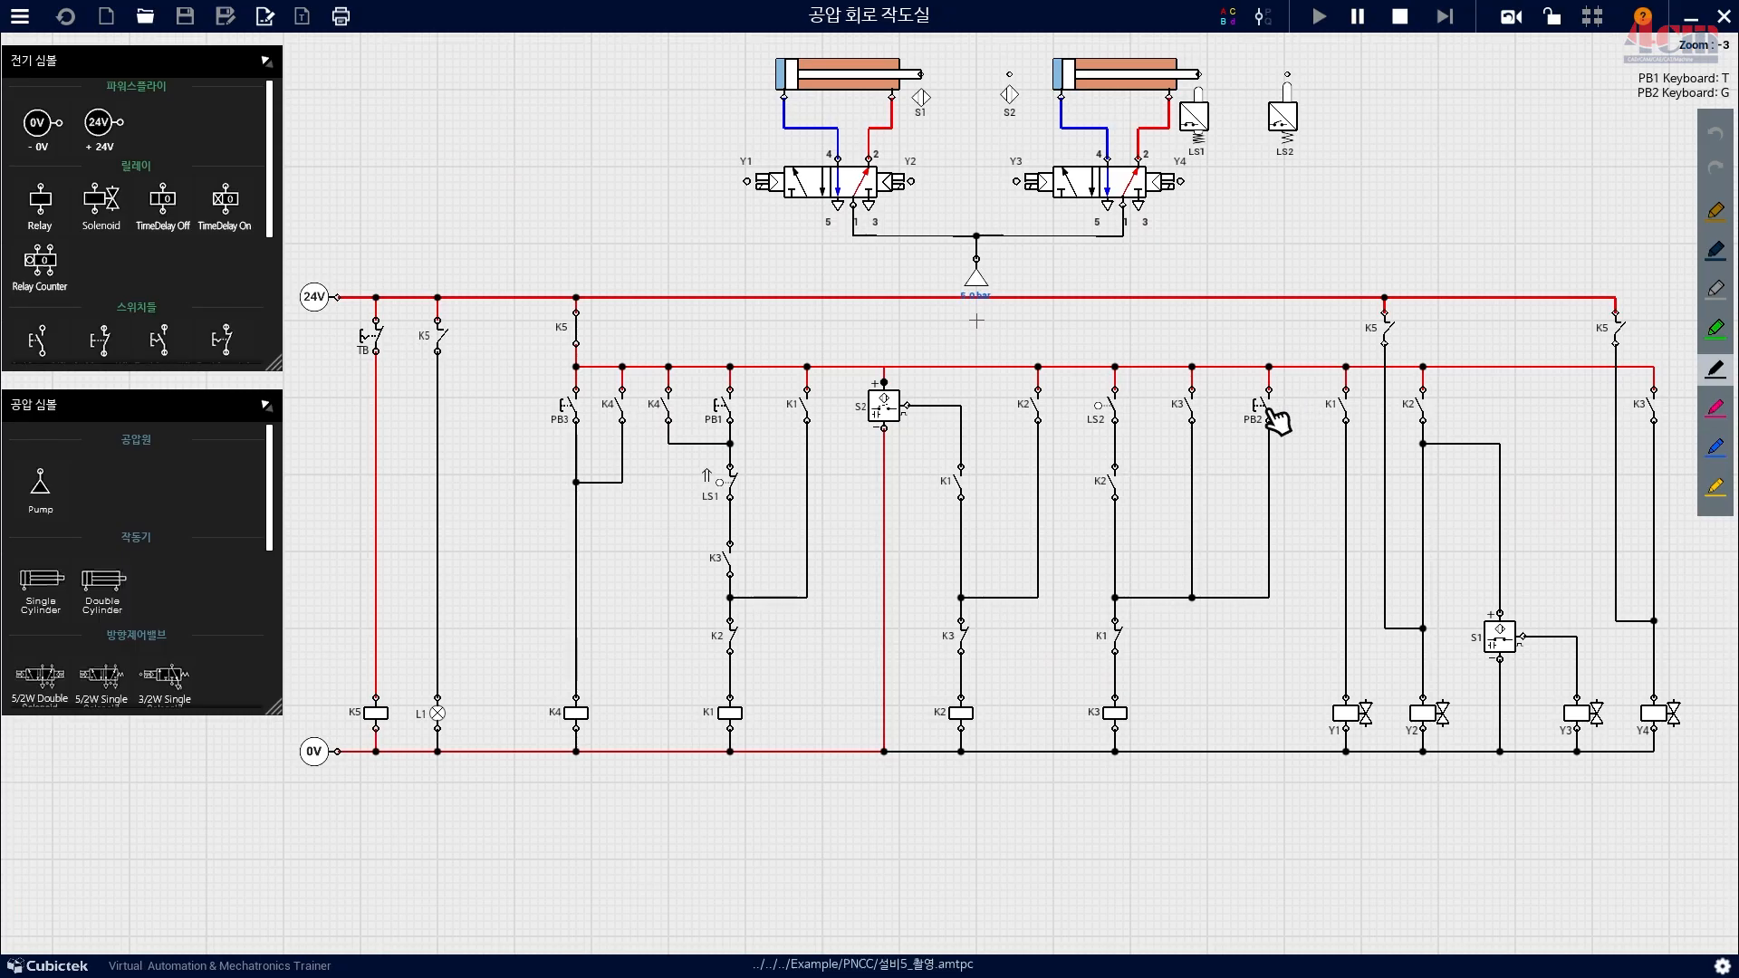
Operate push buttons PB2 and PB3 in the running simulation, and operate emergency switch TB while the first cylinder is extended.
{"action": "left_click", "coordinate": [1276, 418]}
{"action": "left_click", "coordinate": [572, 417]}
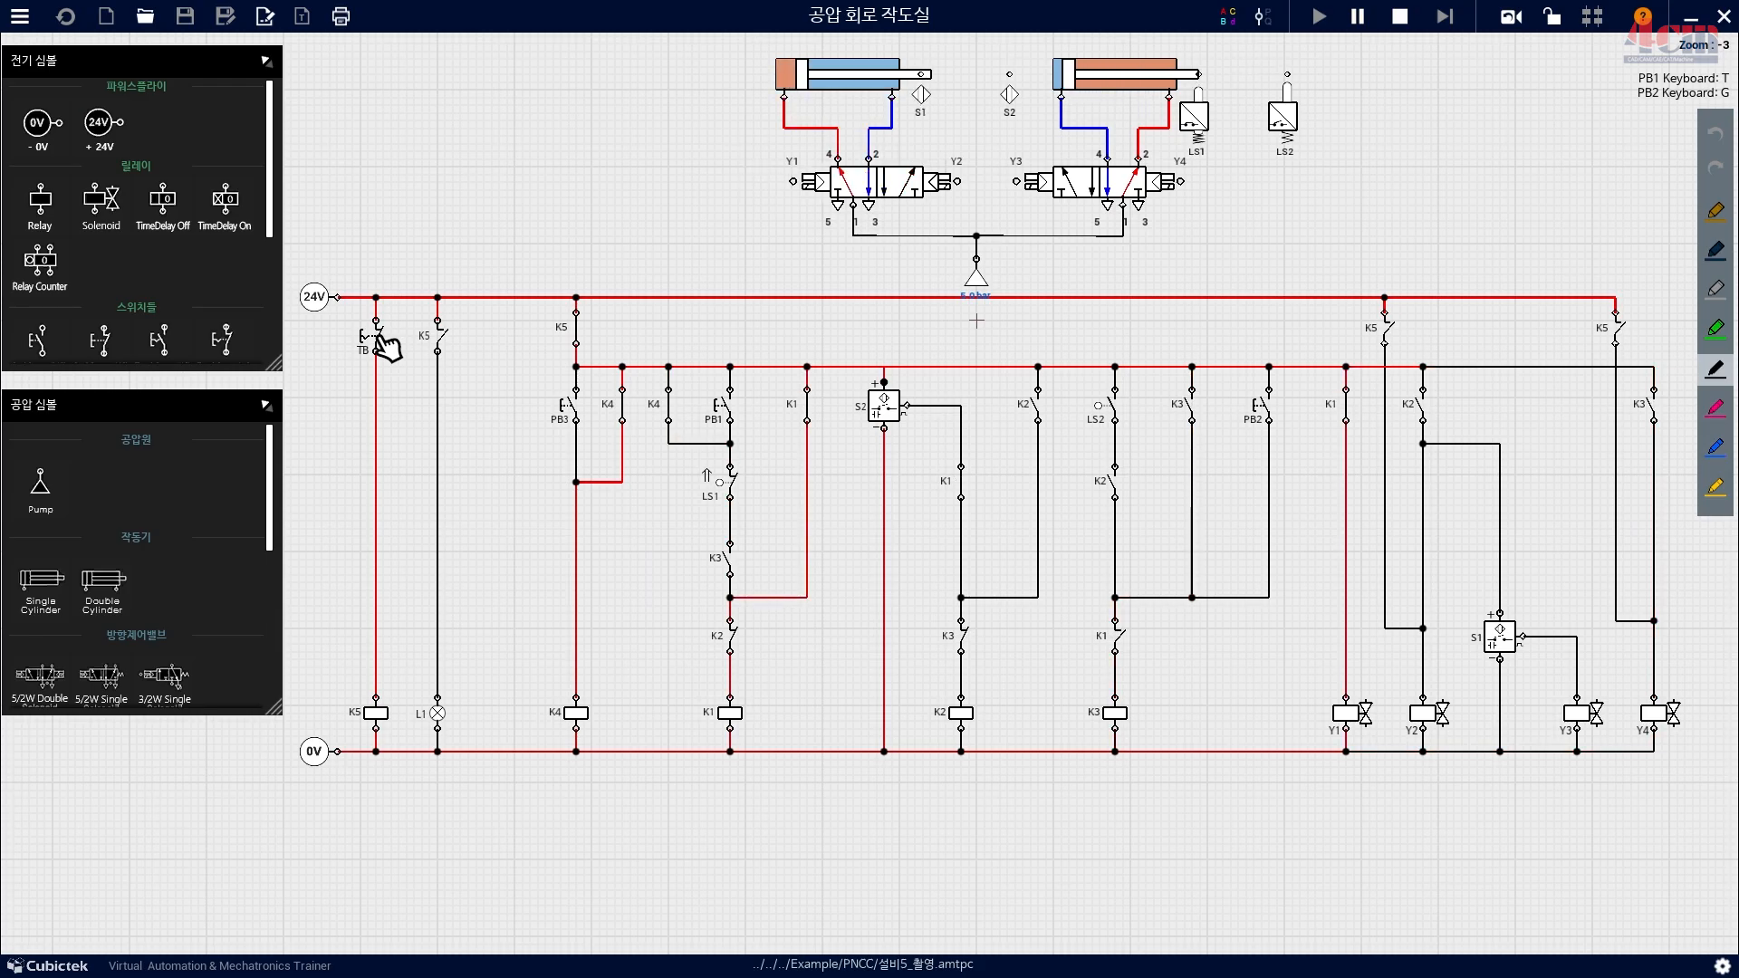
{"action": "left_click", "coordinate": [384, 344]}
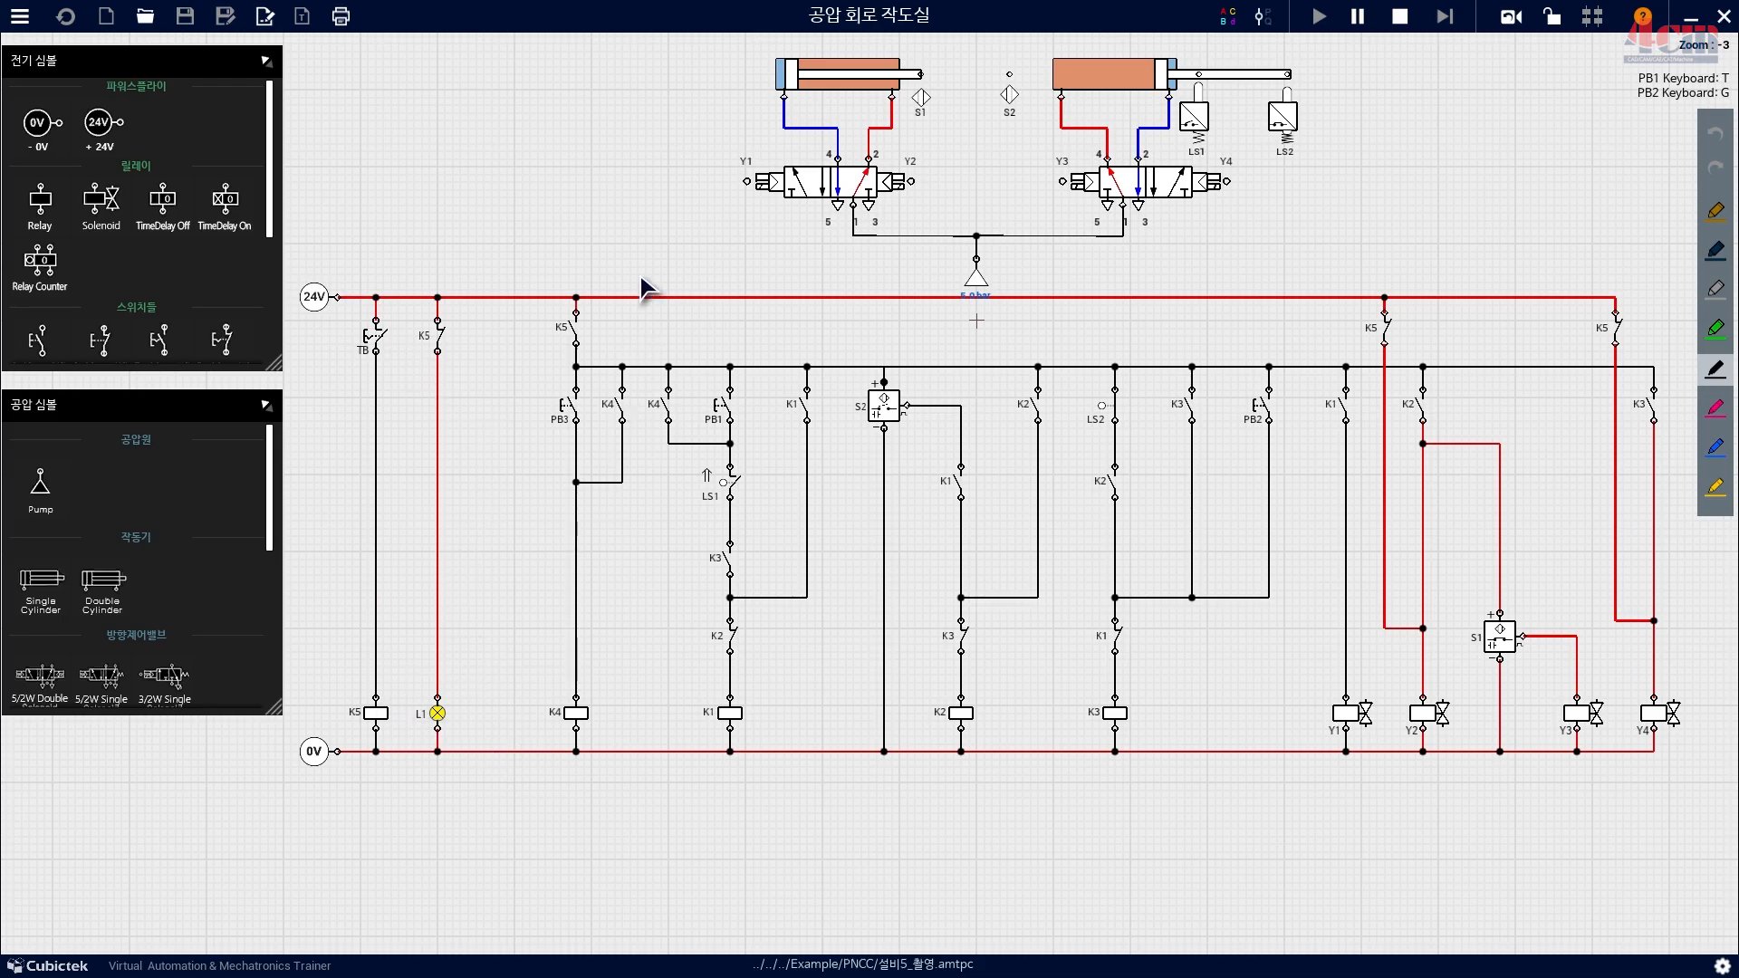
Cross out the K5 contact feeding the main control rail and box the rail it supplies.
{"action": "key", "text": "ctrl+2"}
{"action": "left_click_drag", "start_coordinate": [590, 314], "coordinate": [549, 349]}
{"action": "mouse_move", "coordinate": [544, 319]}
{"action": "left_mouse_down"}
{"action": "mouse_move", "coordinate": [646, 379]}
{"action": "mouse_move", "coordinate": [1662, 380]}
{"action": "left_mouse_up"}
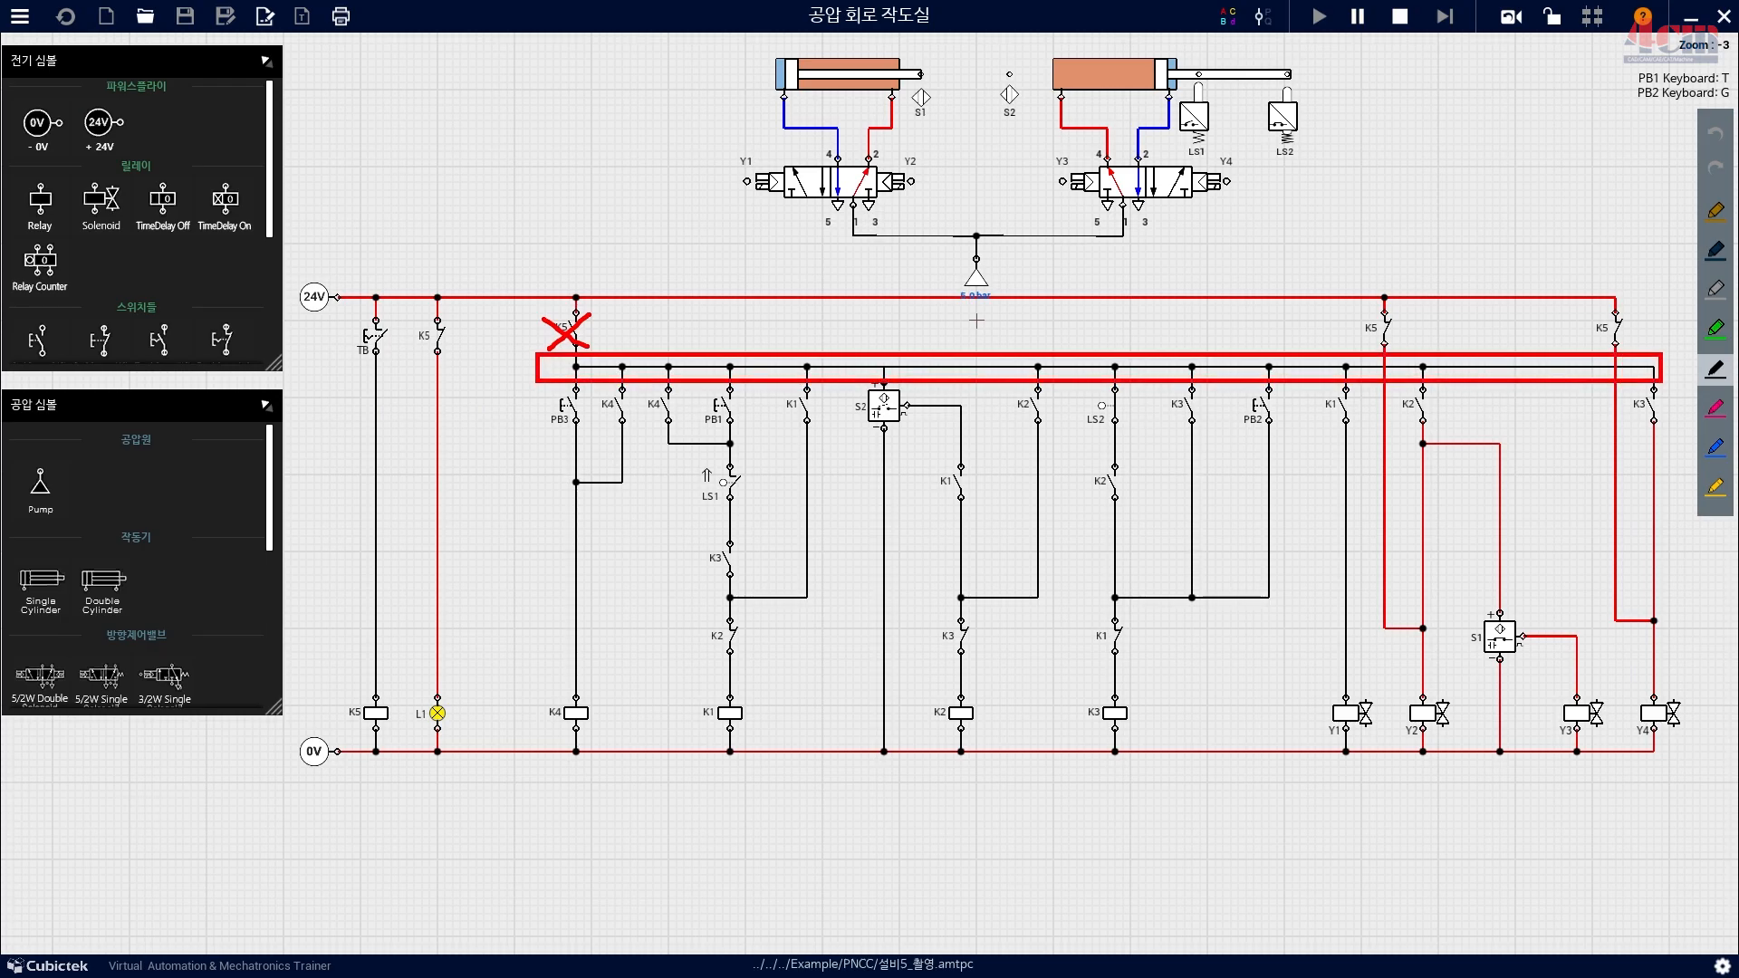
Mark the K5 feeds to Y2 and Y4 with downward arrows and lightning marks, and draw an arrow above the second cylinder.
{"action": "left_click_drag", "start_coordinate": [1383, 312], "coordinate": [1383, 571]}
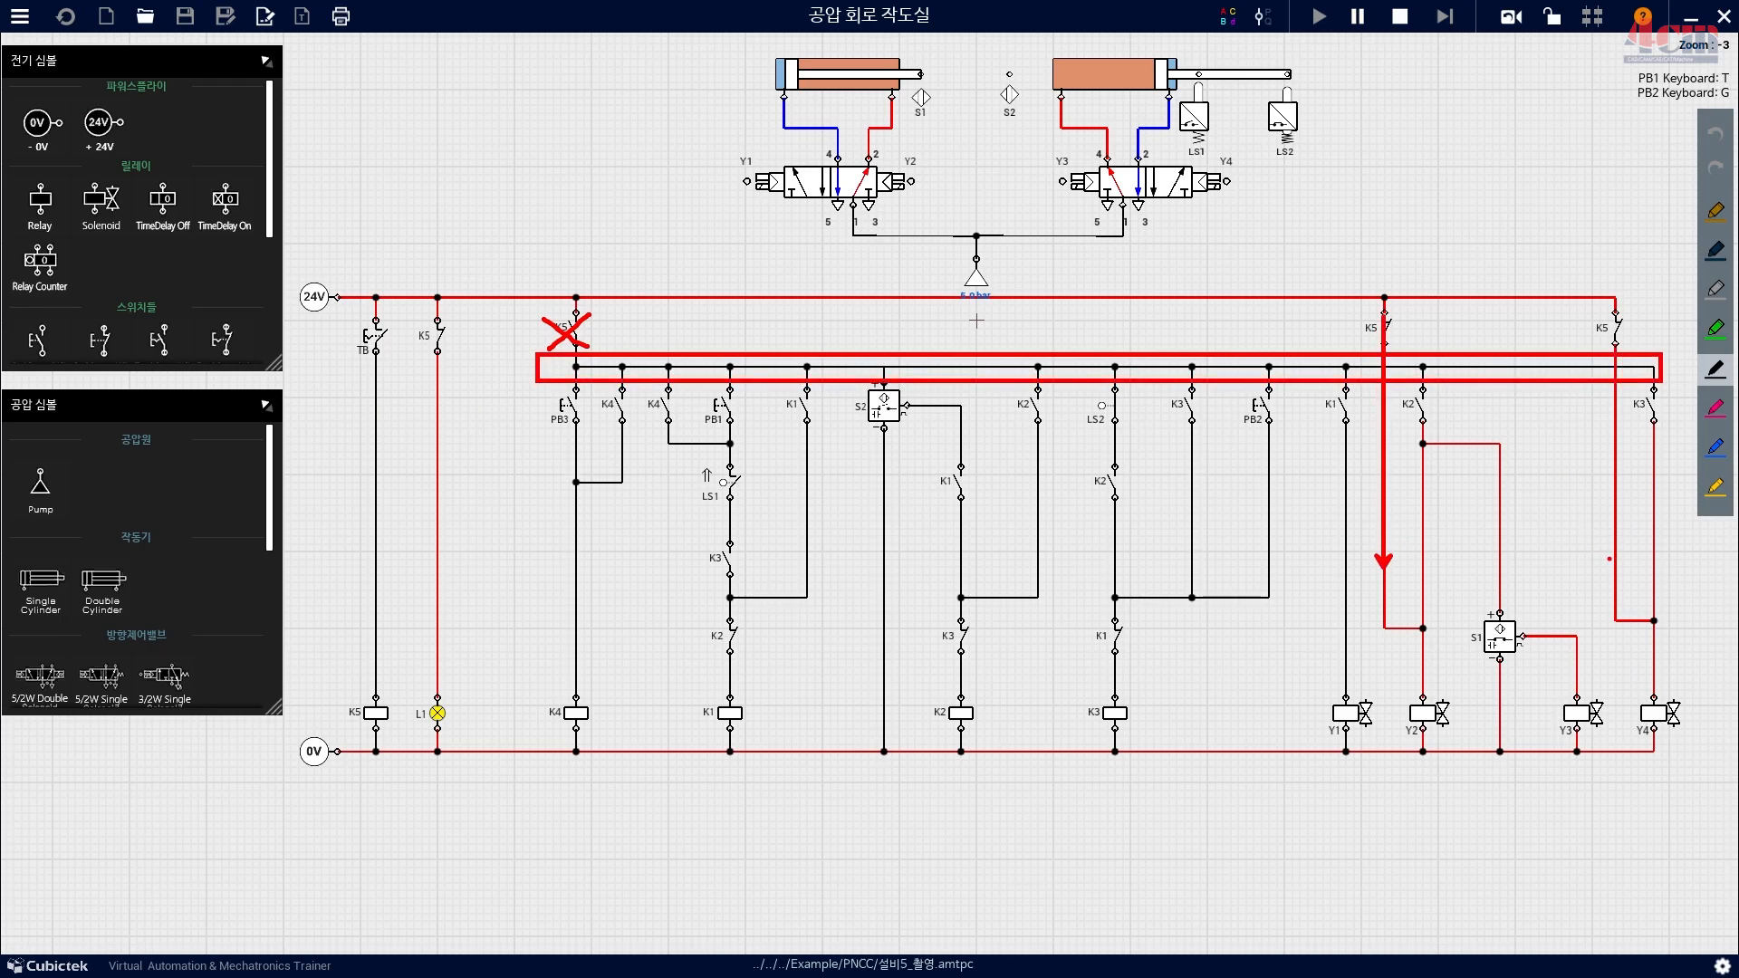
{"action": "left_click_drag", "start_coordinate": [1616, 313], "coordinate": [1618, 571]}
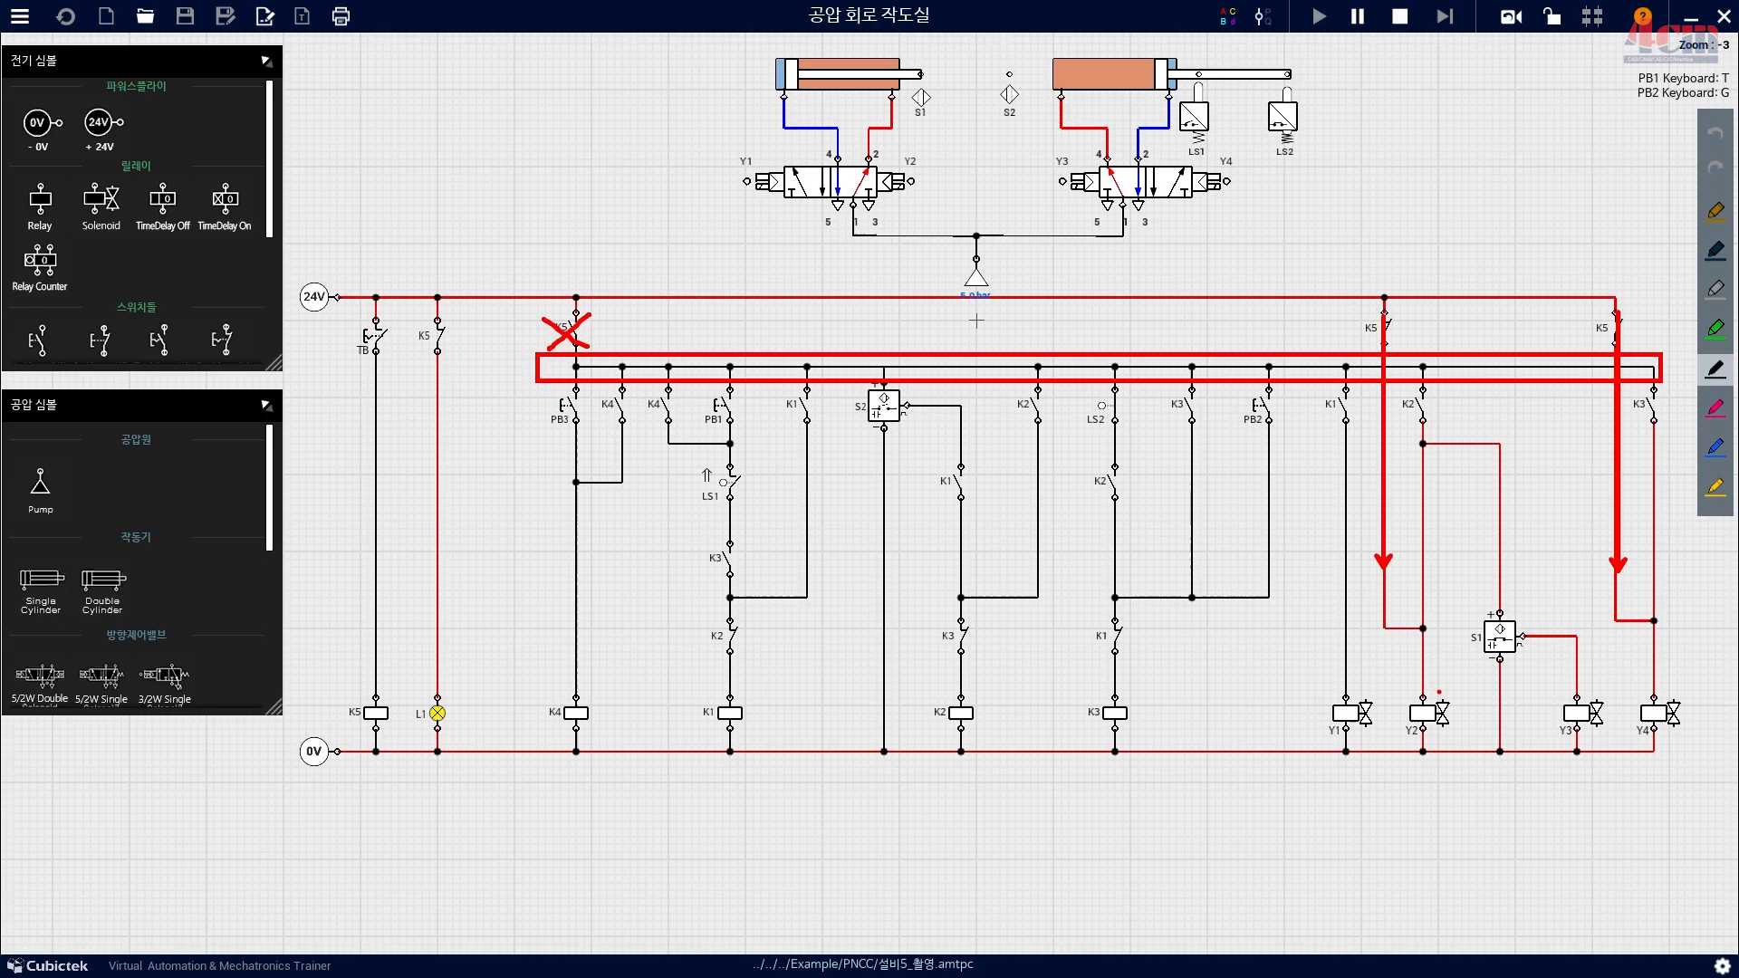
{"action": "left_click_drag", "start_coordinate": [1447, 672], "coordinate": [1441, 740]}
{"action": "left_click_drag", "start_coordinate": [1678, 674], "coordinate": [1687, 727]}
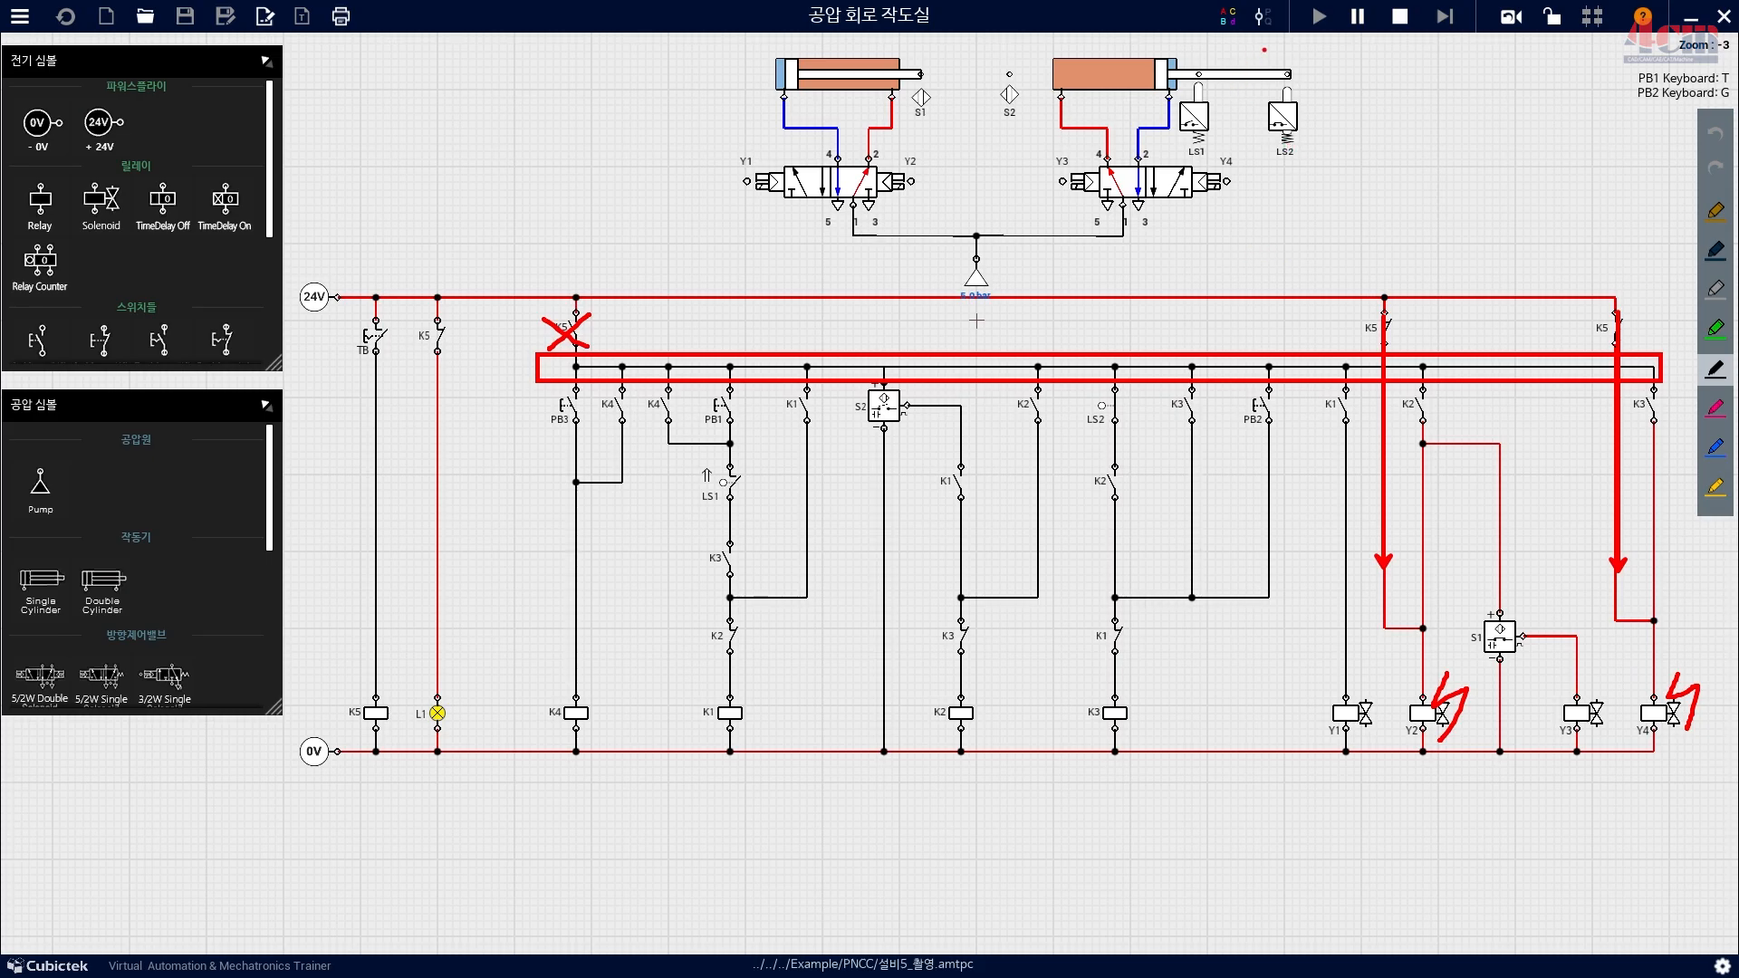
{"action": "left_click_drag", "start_coordinate": [1265, 48], "coordinate": [1151, 48]}
Trace the current from the Y2 junction down to Y2 and back up past K2 towards the S1 branch.
{"action": "mouse_move", "coordinate": [1423, 628]}
{"action": "left_mouse_down"}
{"action": "mouse_move", "coordinate": [1423, 668]}
{"action": "mouse_move", "coordinate": [1452, 660]}
{"action": "left_mouse_up"}
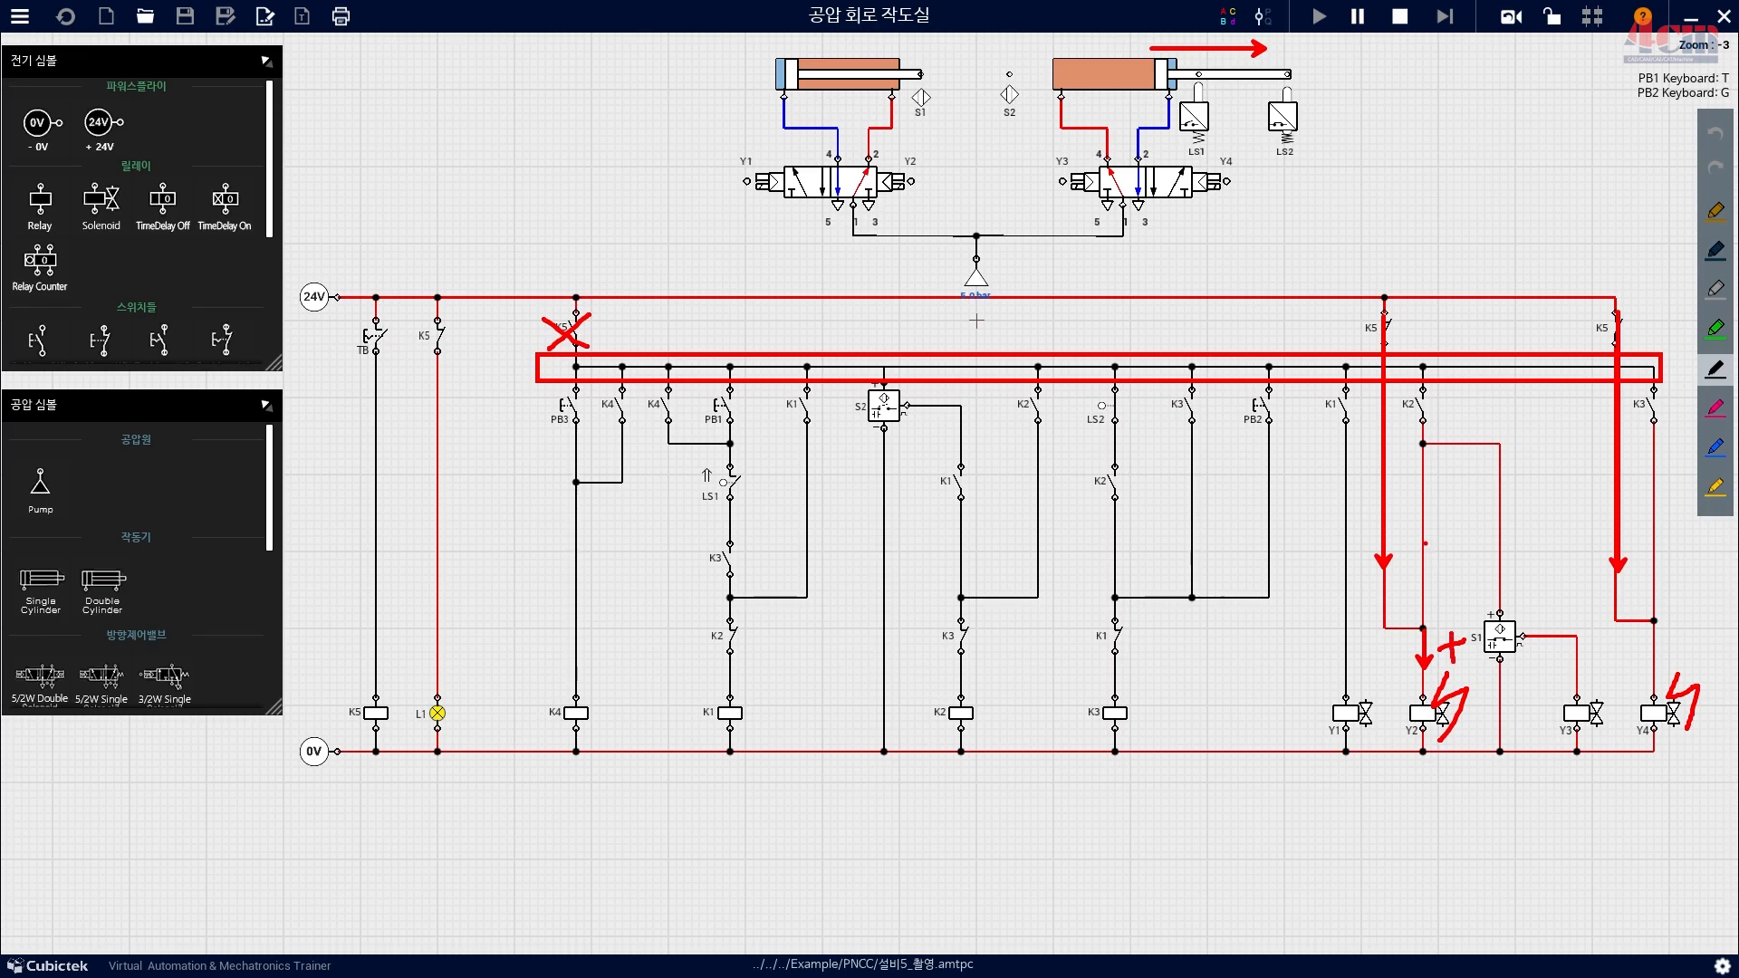
{"action": "left_click_drag", "start_coordinate": [1425, 544], "coordinate": [1425, 615]}
{"action": "mouse_move", "coordinate": [1428, 530]}
{"action": "left_mouse_down"}
{"action": "mouse_move", "coordinate": [1444, 395]}
{"action": "mouse_move", "coordinate": [1483, 447]}
{"action": "mouse_move", "coordinate": [1464, 447]}
{"action": "left_mouse_up"}
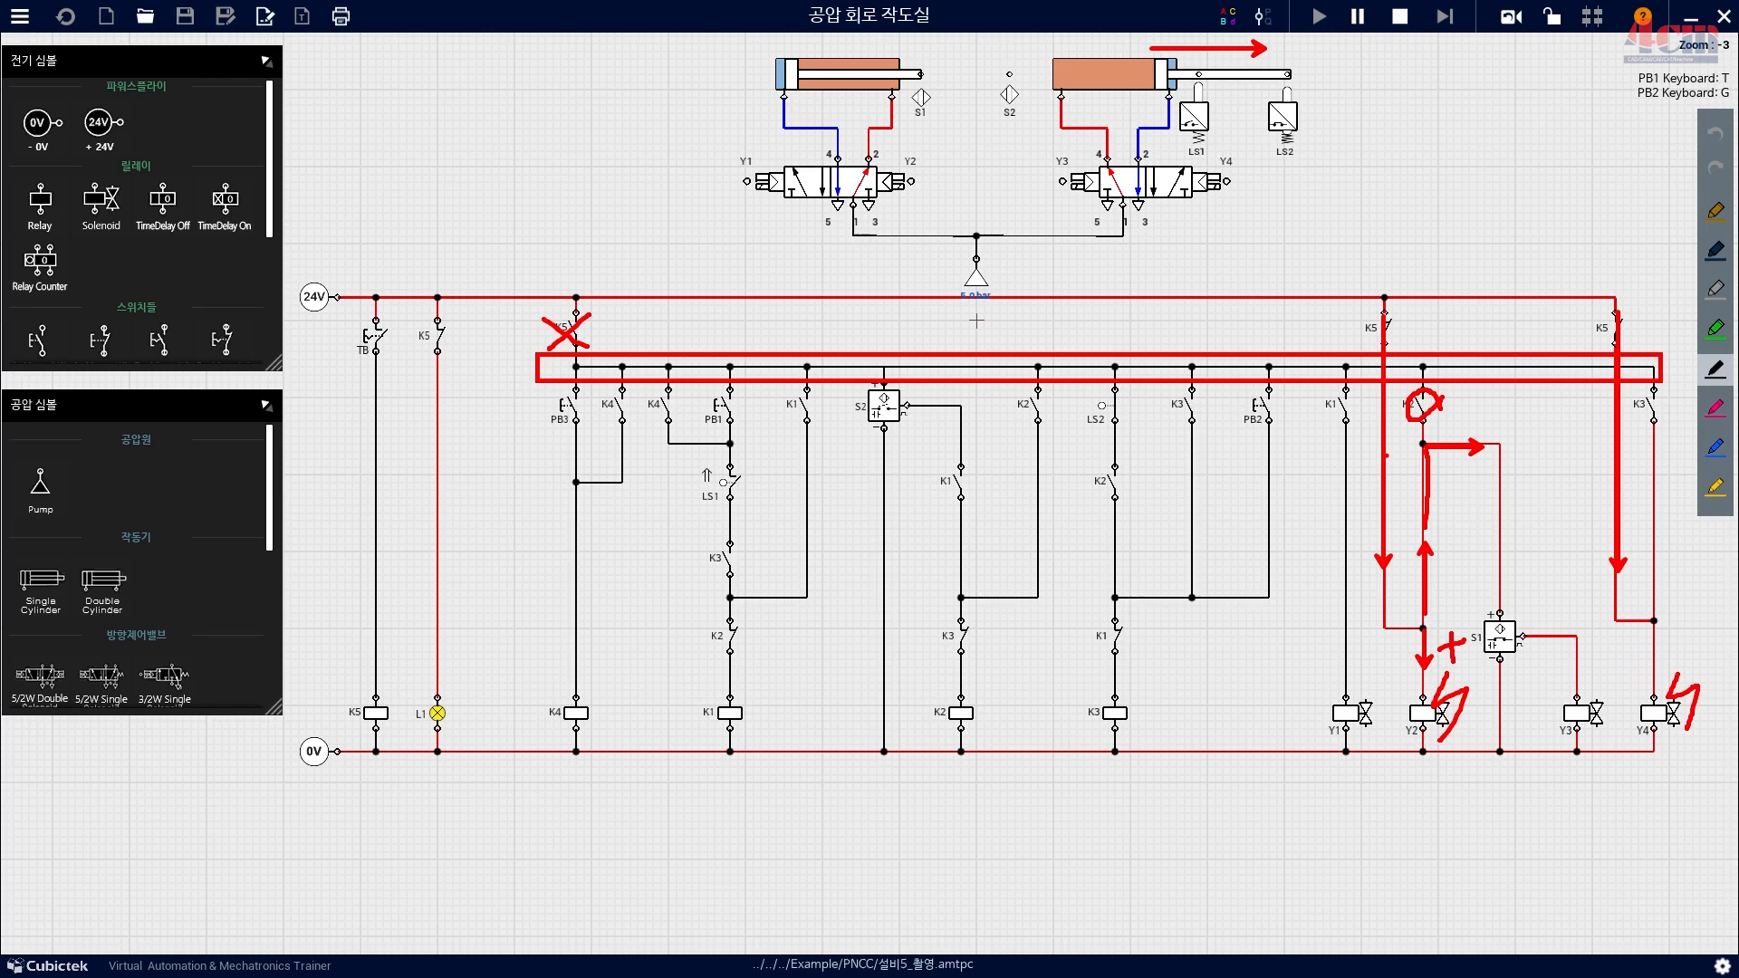
Trace the back-feed through sensor S1 to solenoid Y3, box S1 at the first cylinder, and mark the second cylinder's extension.
{"action": "left_click_drag", "start_coordinate": [1501, 603], "coordinate": [1501, 443]}
{"action": "left_click_drag", "start_coordinate": [1492, 632], "coordinate": [1479, 656]}
{"action": "left_click_drag", "start_coordinate": [874, 60], "coordinate": [953, 142]}
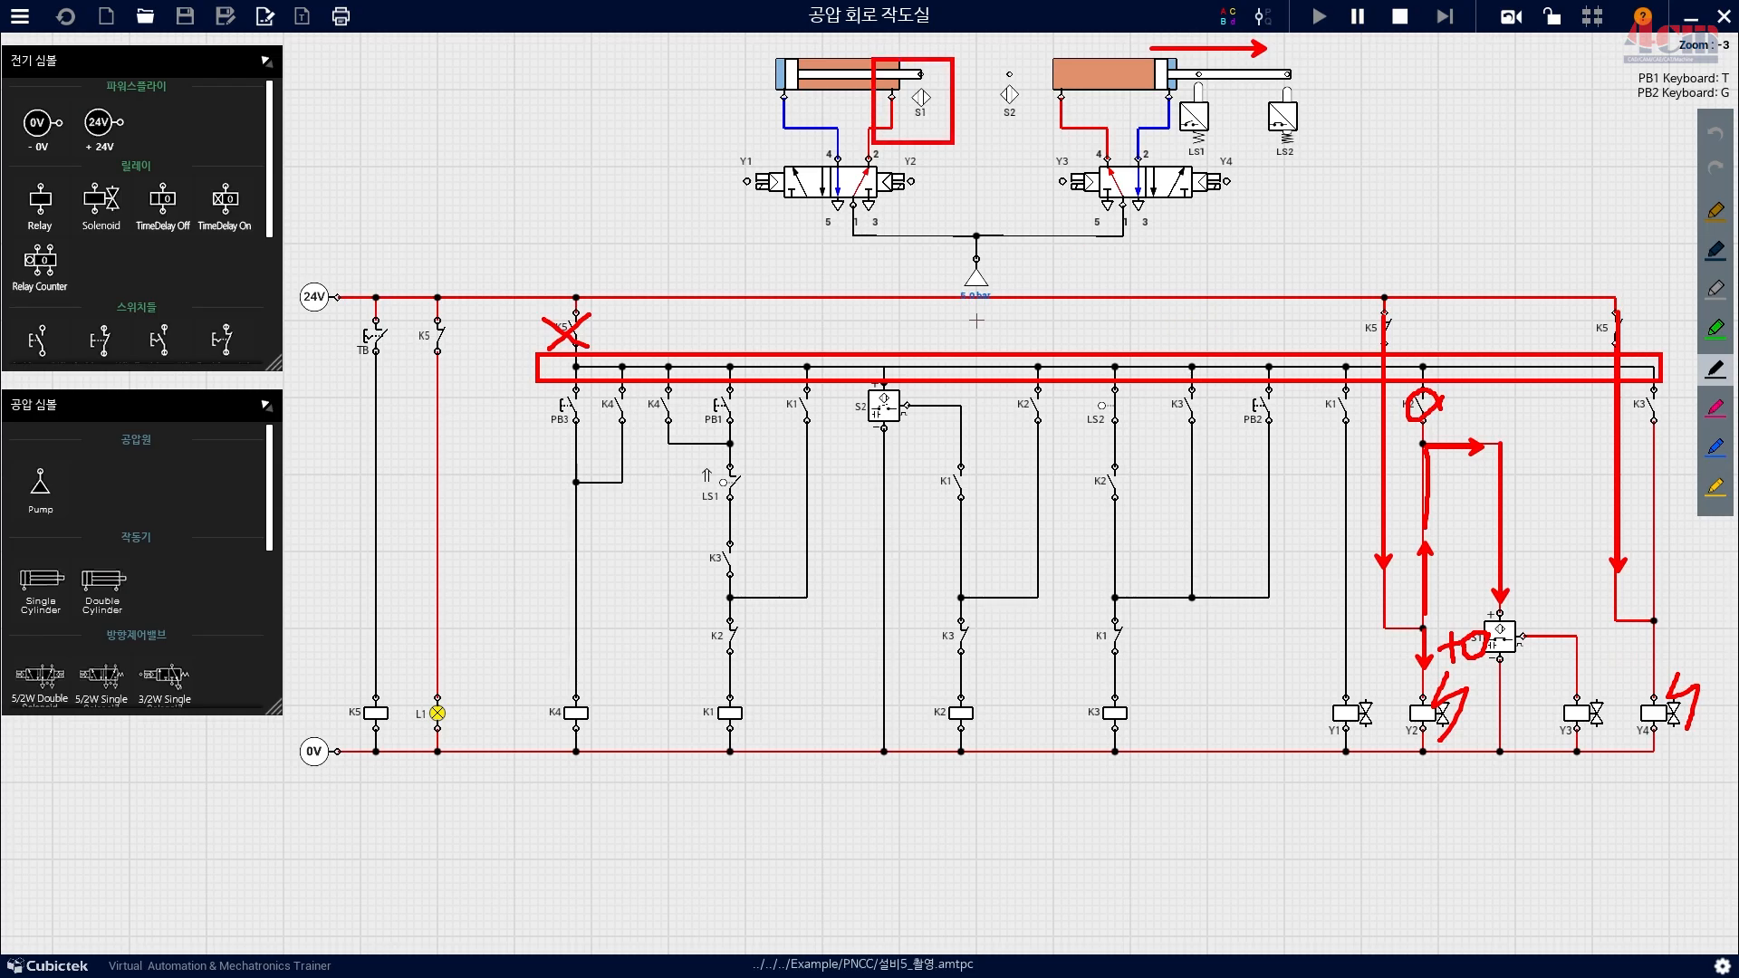
{"action": "mouse_move", "coordinate": [1559, 625]}
{"action": "left_mouse_down"}
{"action": "mouse_move", "coordinate": [1562, 640]}
{"action": "mouse_move", "coordinate": [1512, 633]}
{"action": "mouse_move", "coordinate": [1577, 688]}
{"action": "mouse_move", "coordinate": [1585, 668]}
{"action": "mouse_move", "coordinate": [1595, 752]}
{"action": "mouse_move", "coordinate": [1546, 724]}
{"action": "mouse_move", "coordinate": [1600, 696]}
{"action": "mouse_move", "coordinate": [1594, 674]}
{"action": "mouse_move", "coordinate": [1608, 691]}
{"action": "left_mouse_up"}
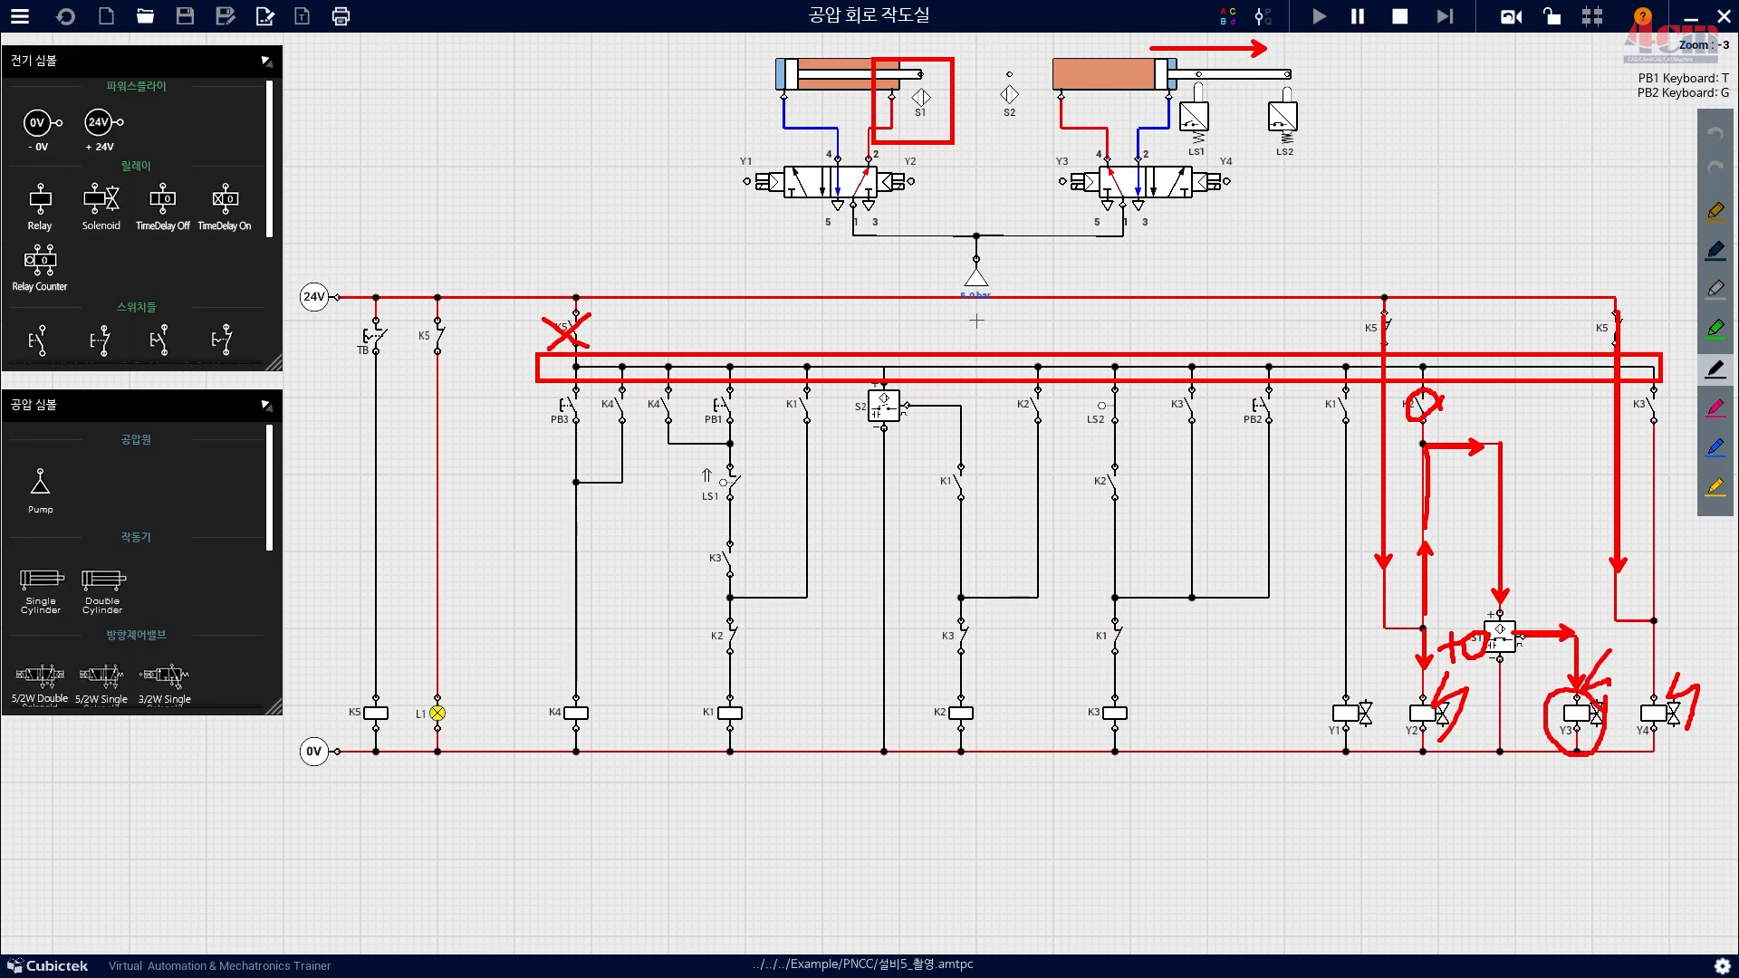
{"action": "left_click_drag", "start_coordinate": [1255, 64], "coordinate": [1103, 64]}
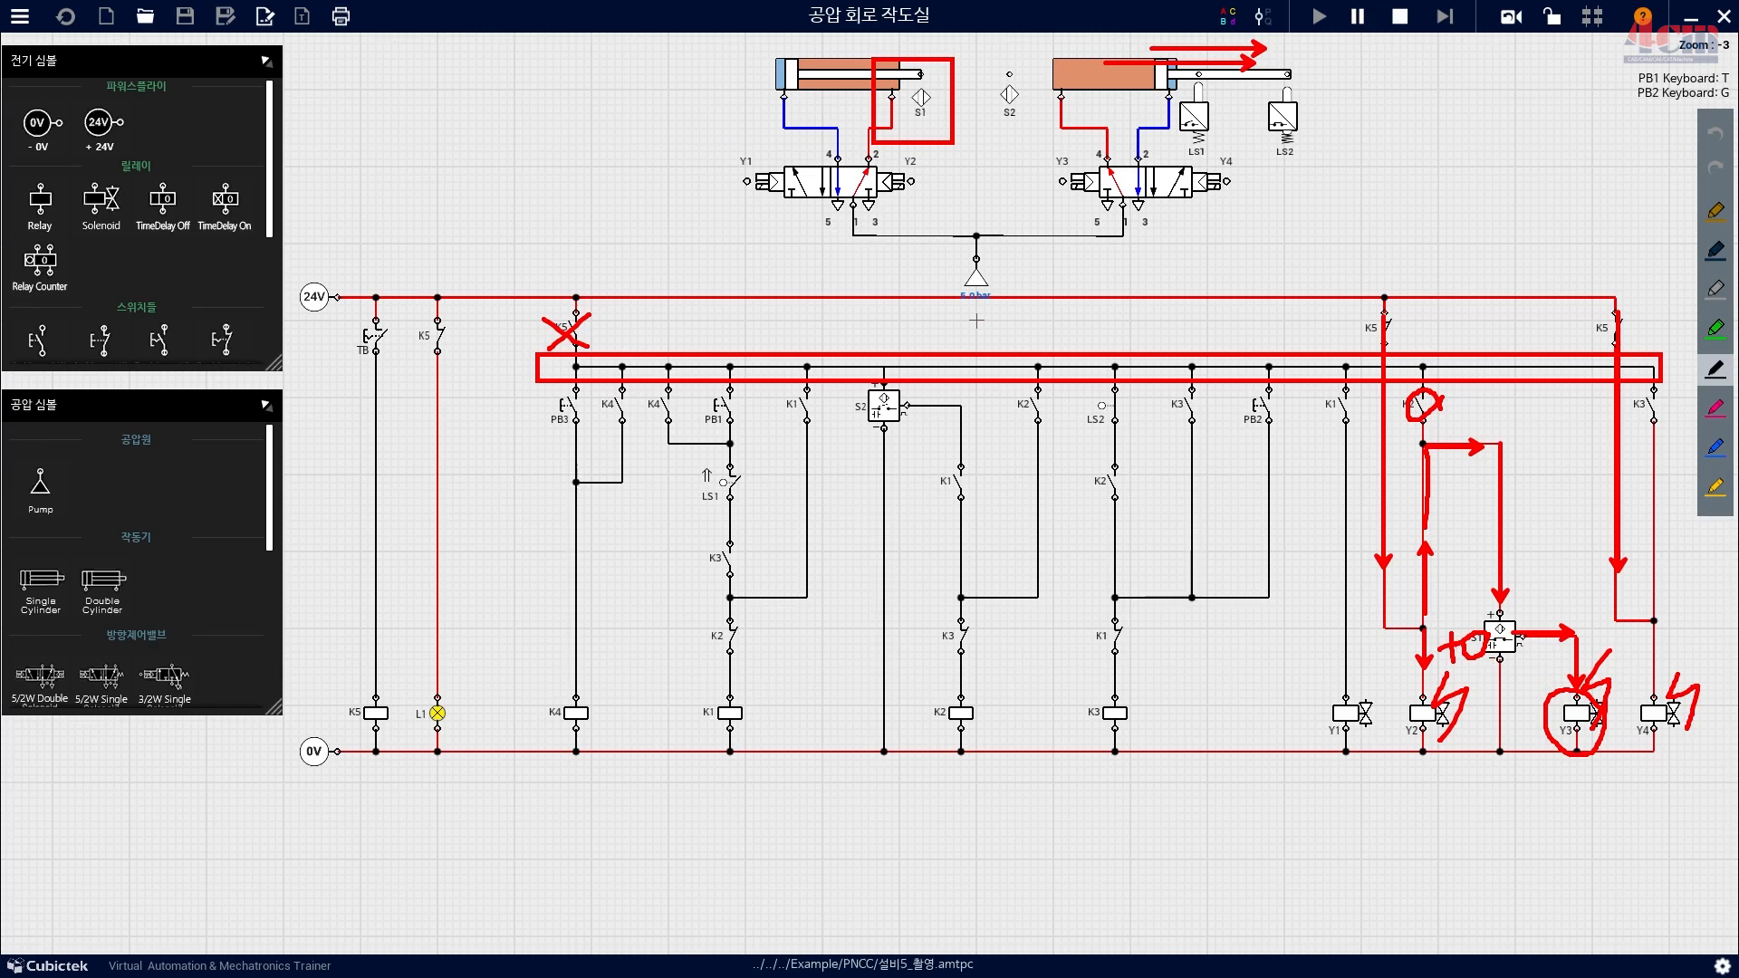
Mark the lines above the Y2 and Y4 junctions, and clear all annotations.
{"action": "mouse_move", "coordinate": [1425, 536]}
{"action": "left_mouse_down"}
{"action": "mouse_move", "coordinate": [1424, 606]}
{"action": "mouse_move", "coordinate": [1404, 585]}
{"action": "left_mouse_up"}
{"action": "mouse_move", "coordinate": [1655, 538]}
{"action": "left_mouse_down"}
{"action": "mouse_move", "coordinate": [1654, 595]}
{"action": "mouse_move", "coordinate": [1646, 580]}
{"action": "left_mouse_up"}
{"action": "key", "text": "Escape"}
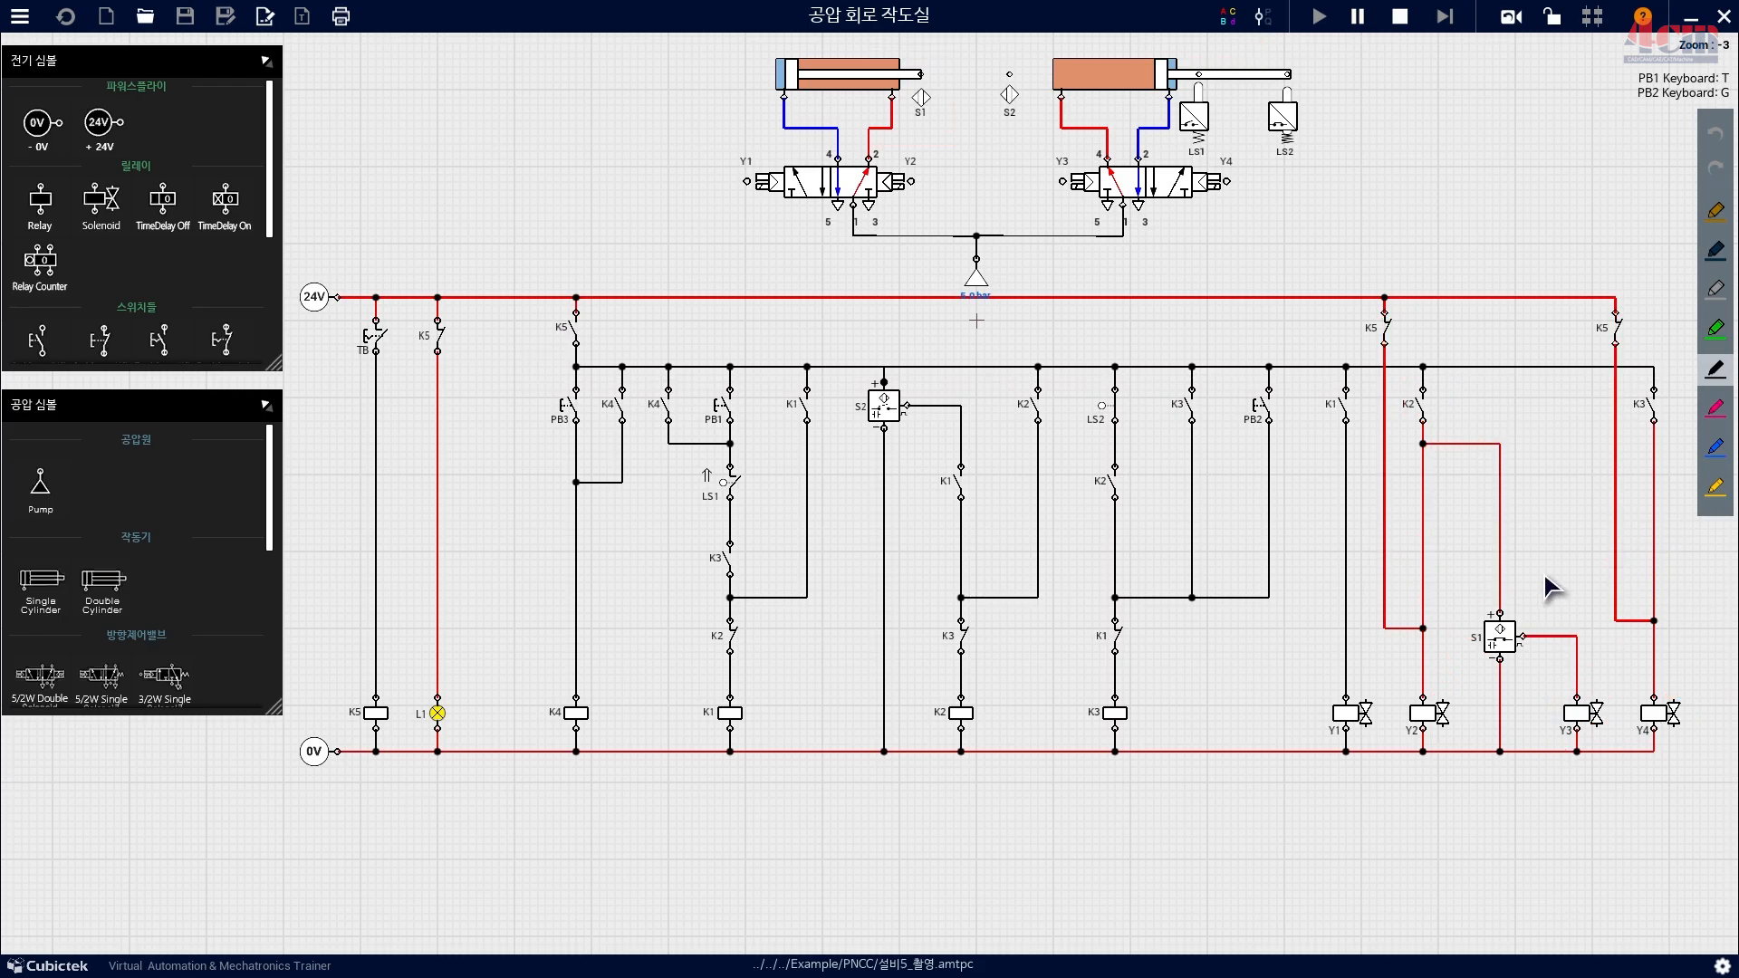
Stop the simulation with the K5 feed lines and solenoid branches Y1 to Y4 enlarged.
{"action": "scroll", "coordinate": [1574, 600], "scroll_direction": "up", "scroll_amount": 5}
{"action": "left_click_drag", "start_coordinate": [1570, 599], "coordinate": [1144, 537]}
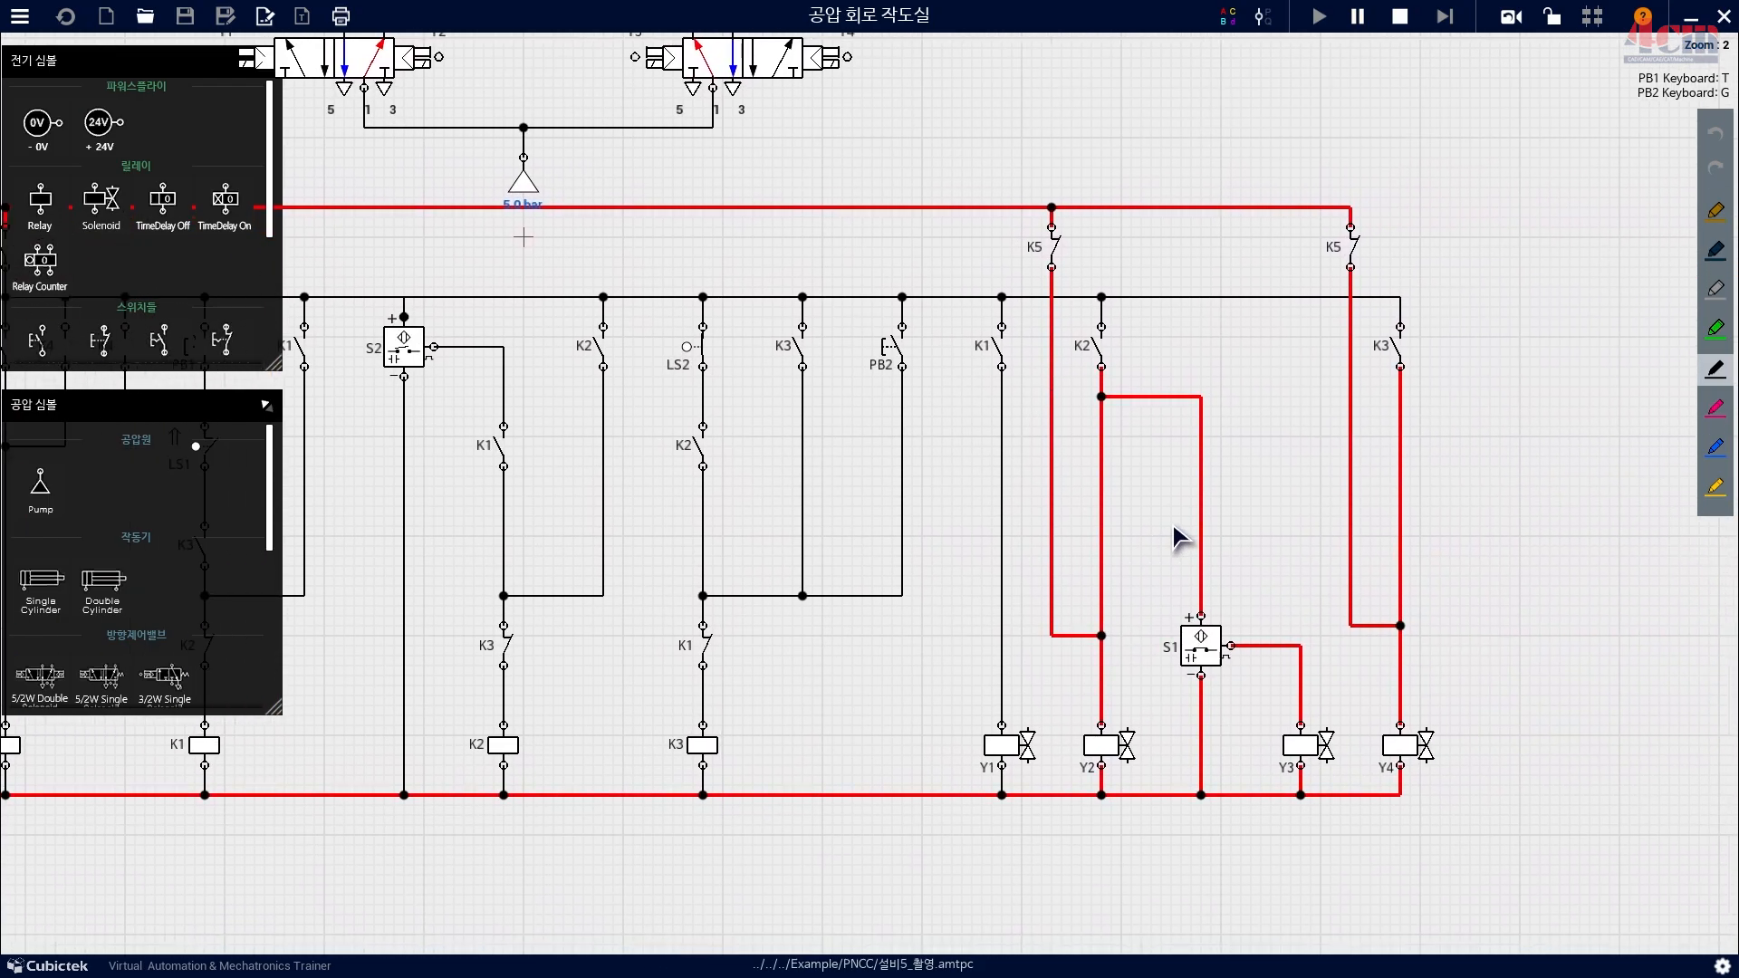
{"action": "scroll", "coordinate": [1277, 561], "scroll_direction": "up", "scroll_amount": 5}
{"action": "left_click_drag", "start_coordinate": [1412, 595], "coordinate": [1389, 500]}
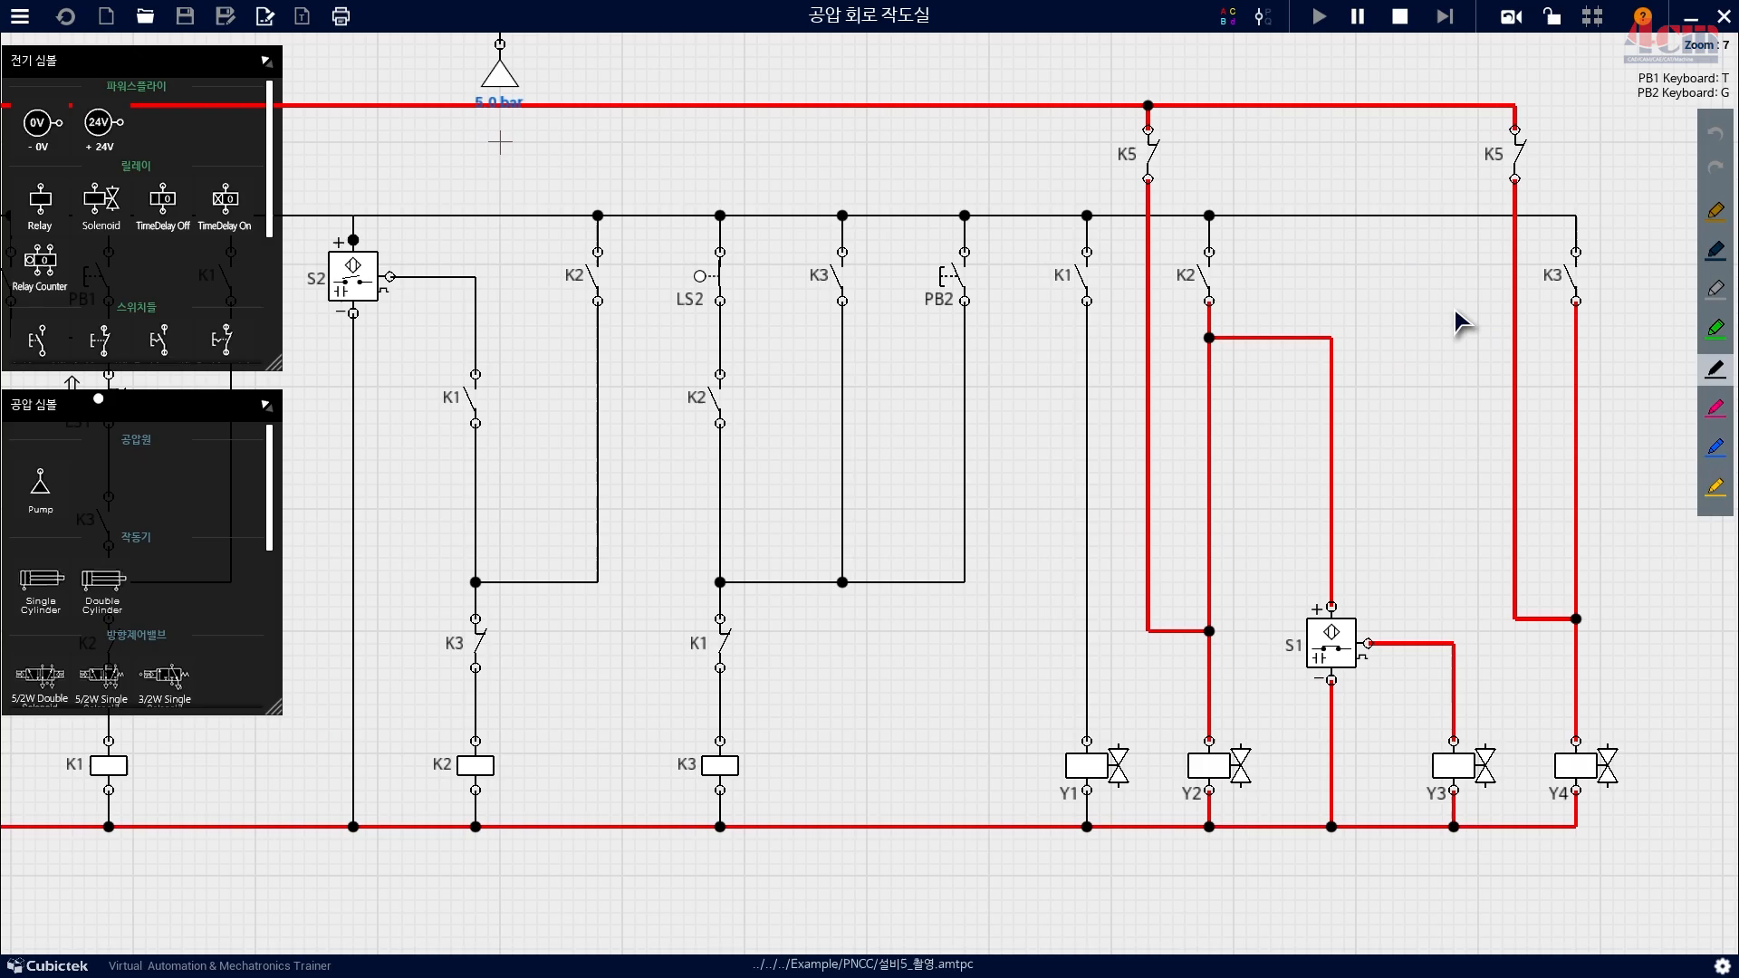
{"action": "left_click", "coordinate": [1399, 16]}
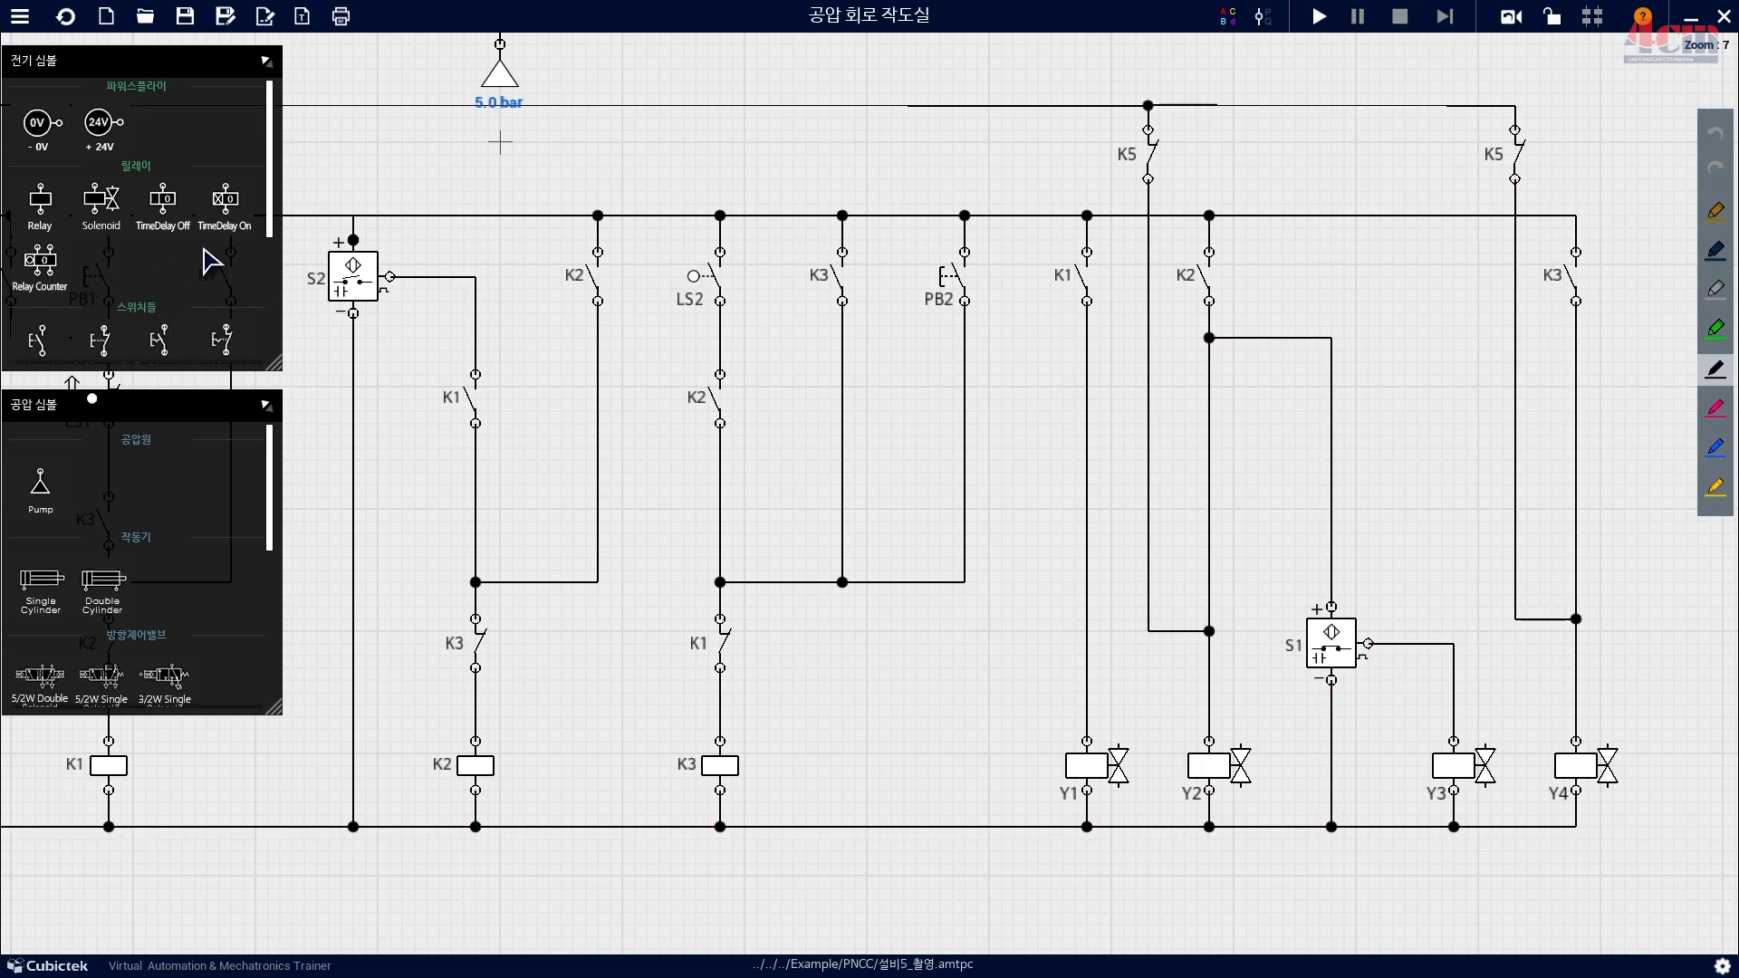
Place a normally open switch beside the wire between K2 and the Y2 junction and name it K5.
{"action": "scroll", "coordinate": [369, 419], "scroll_direction": "down", "scroll_amount": 10}
{"action": "scroll", "coordinate": [226, 304], "scroll_direction": "down", "scroll_amount": 3}
{"action": "left_click_drag", "start_coordinate": [41, 202], "coordinate": [970, 404]}
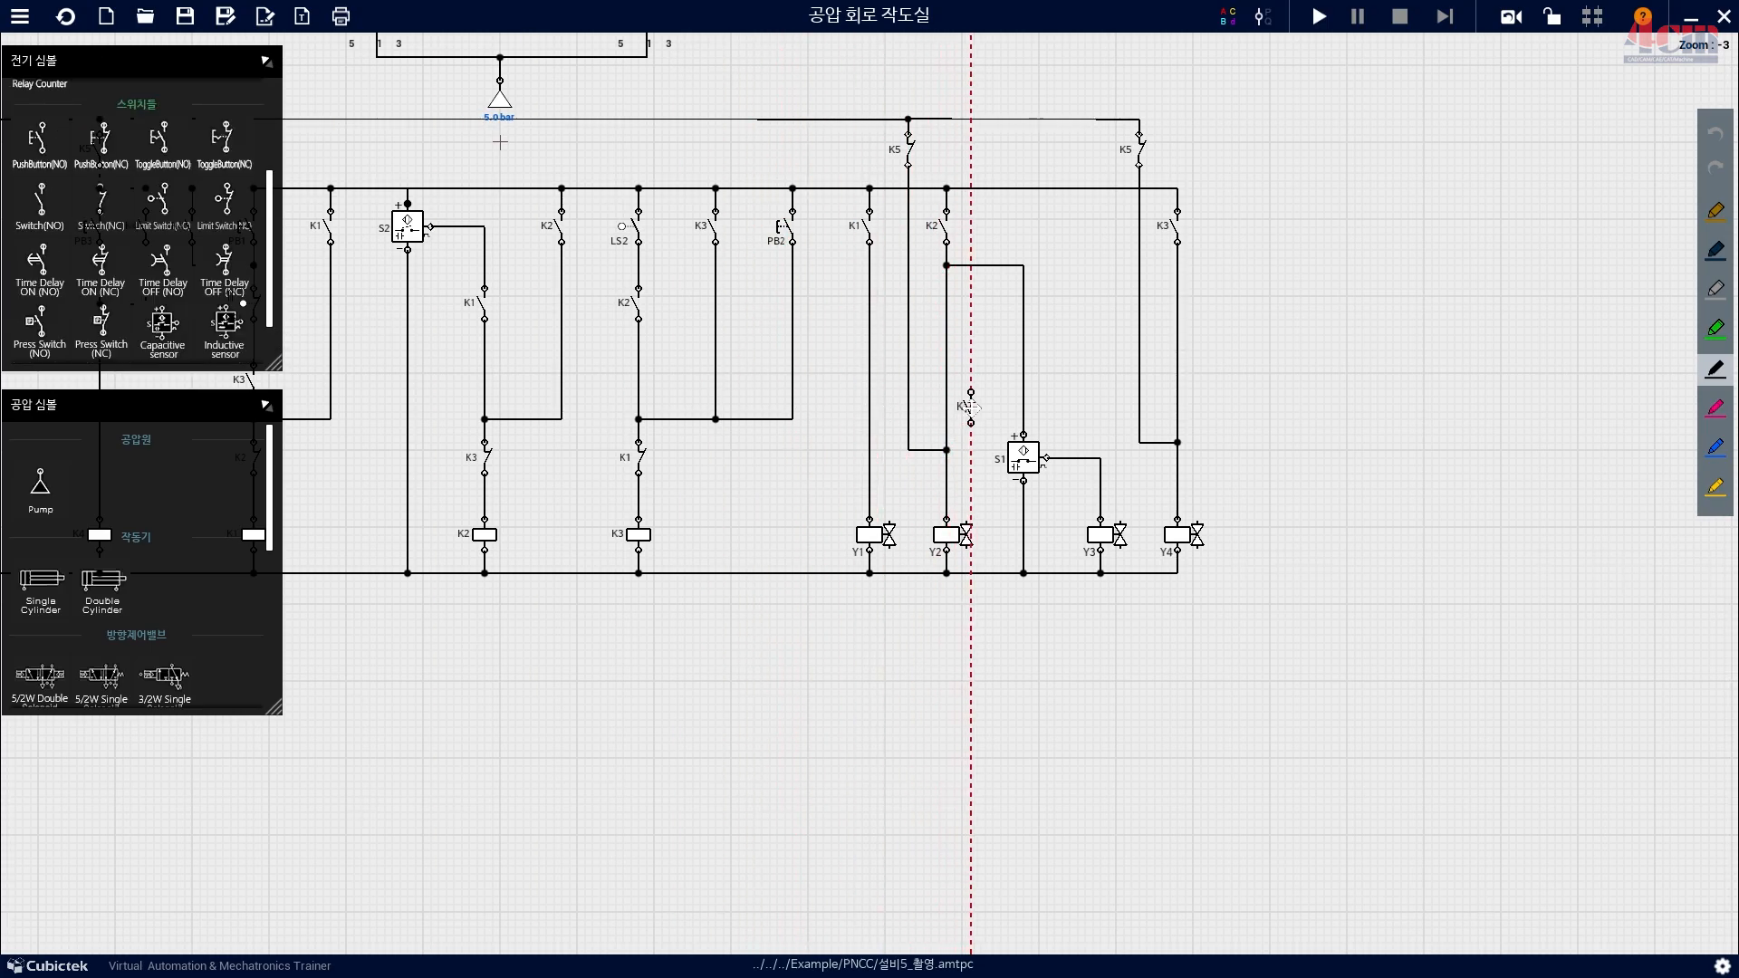
{"action": "scroll", "coordinate": [987, 453], "scroll_direction": "up", "scroll_amount": 1}
{"action": "scroll", "coordinate": [974, 461], "scroll_direction": "up", "scroll_amount": 14}
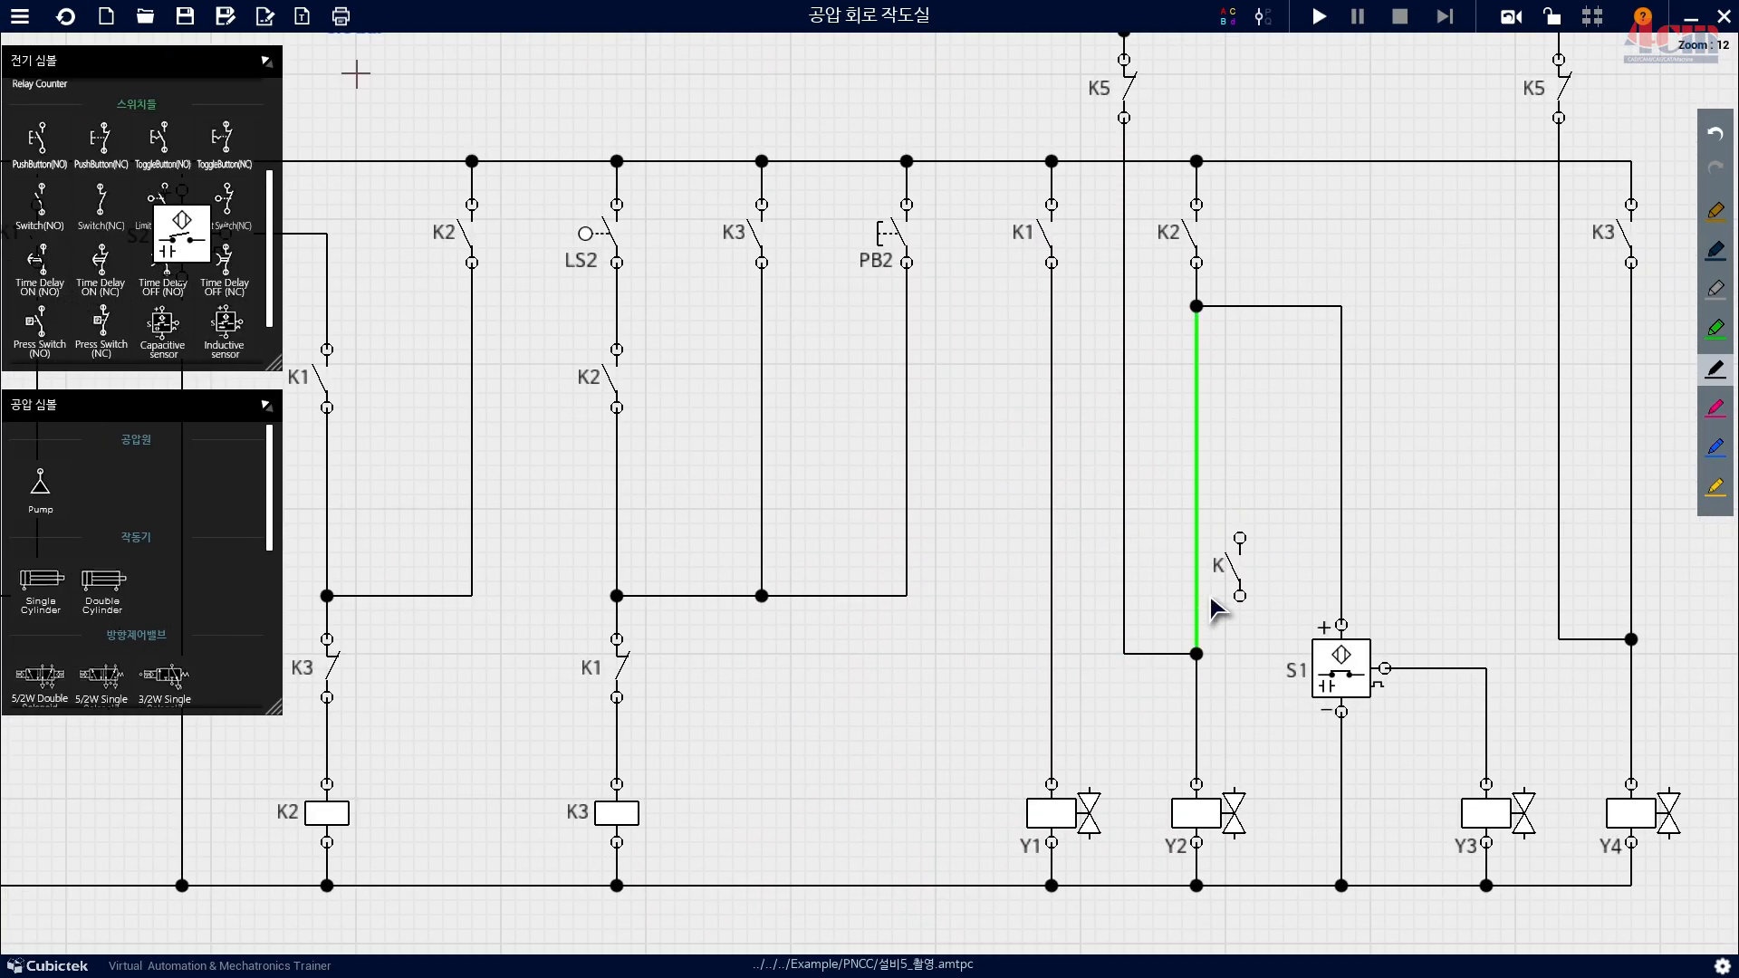
{"action": "double_click", "coordinate": [996, 418]}
{"action": "type", "text": "5"}
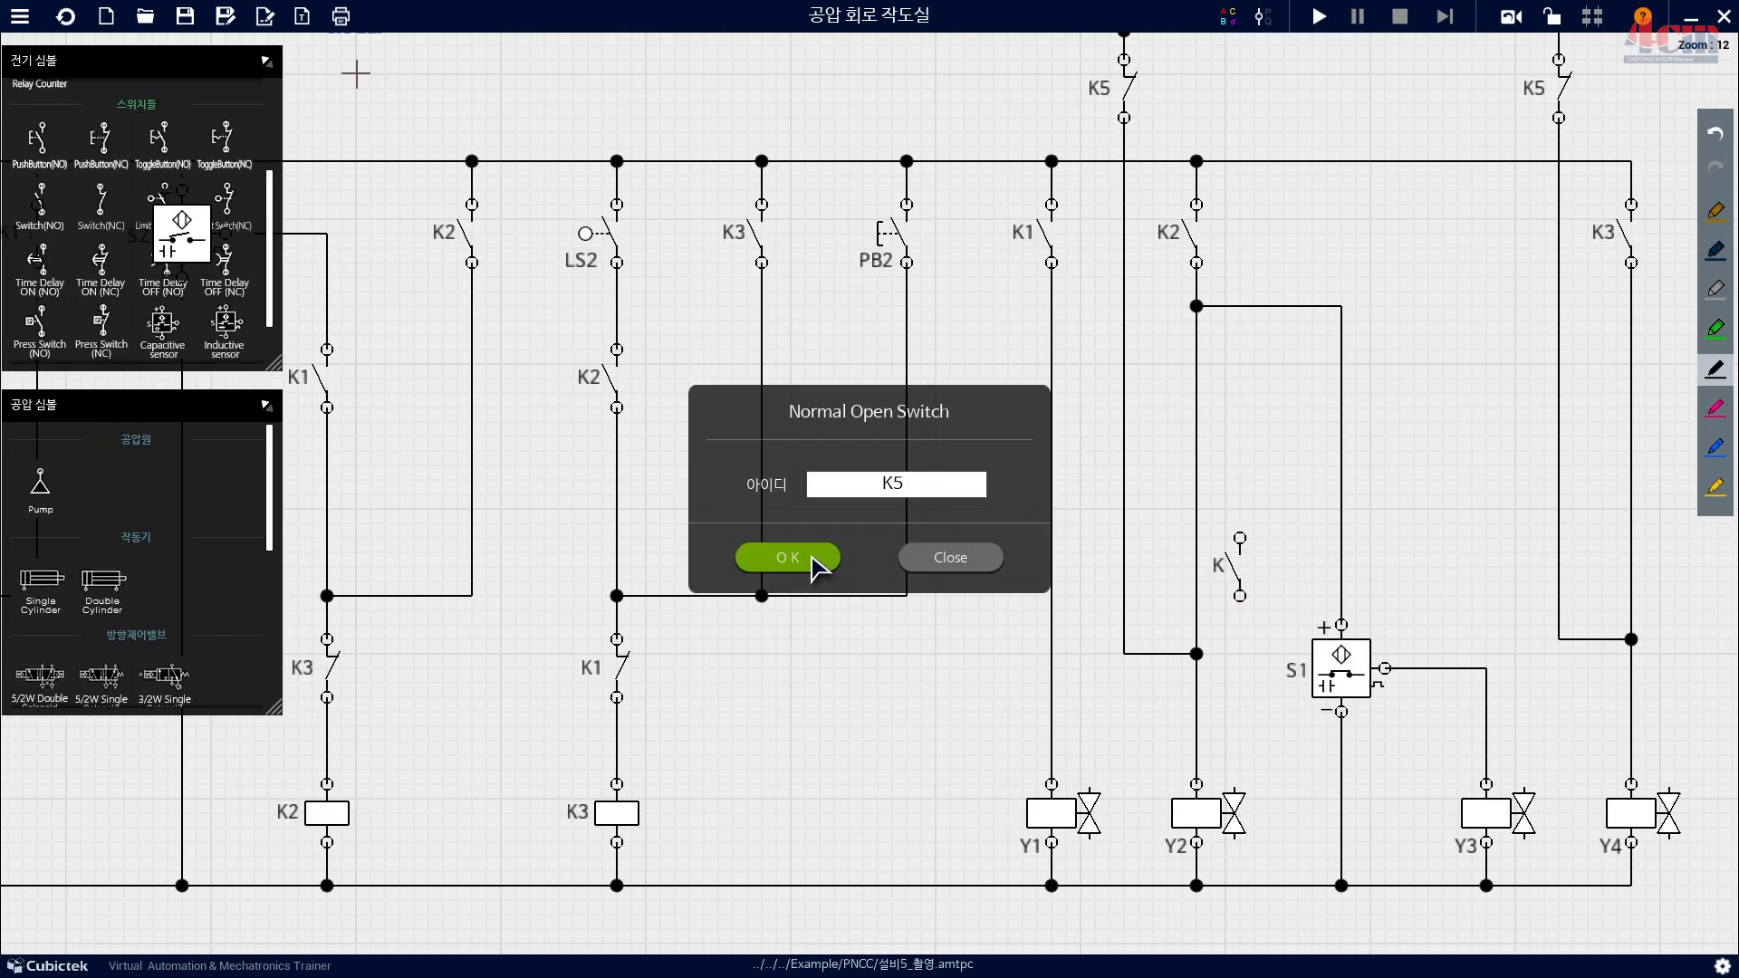
{"action": "left_click", "coordinate": [809, 560]}
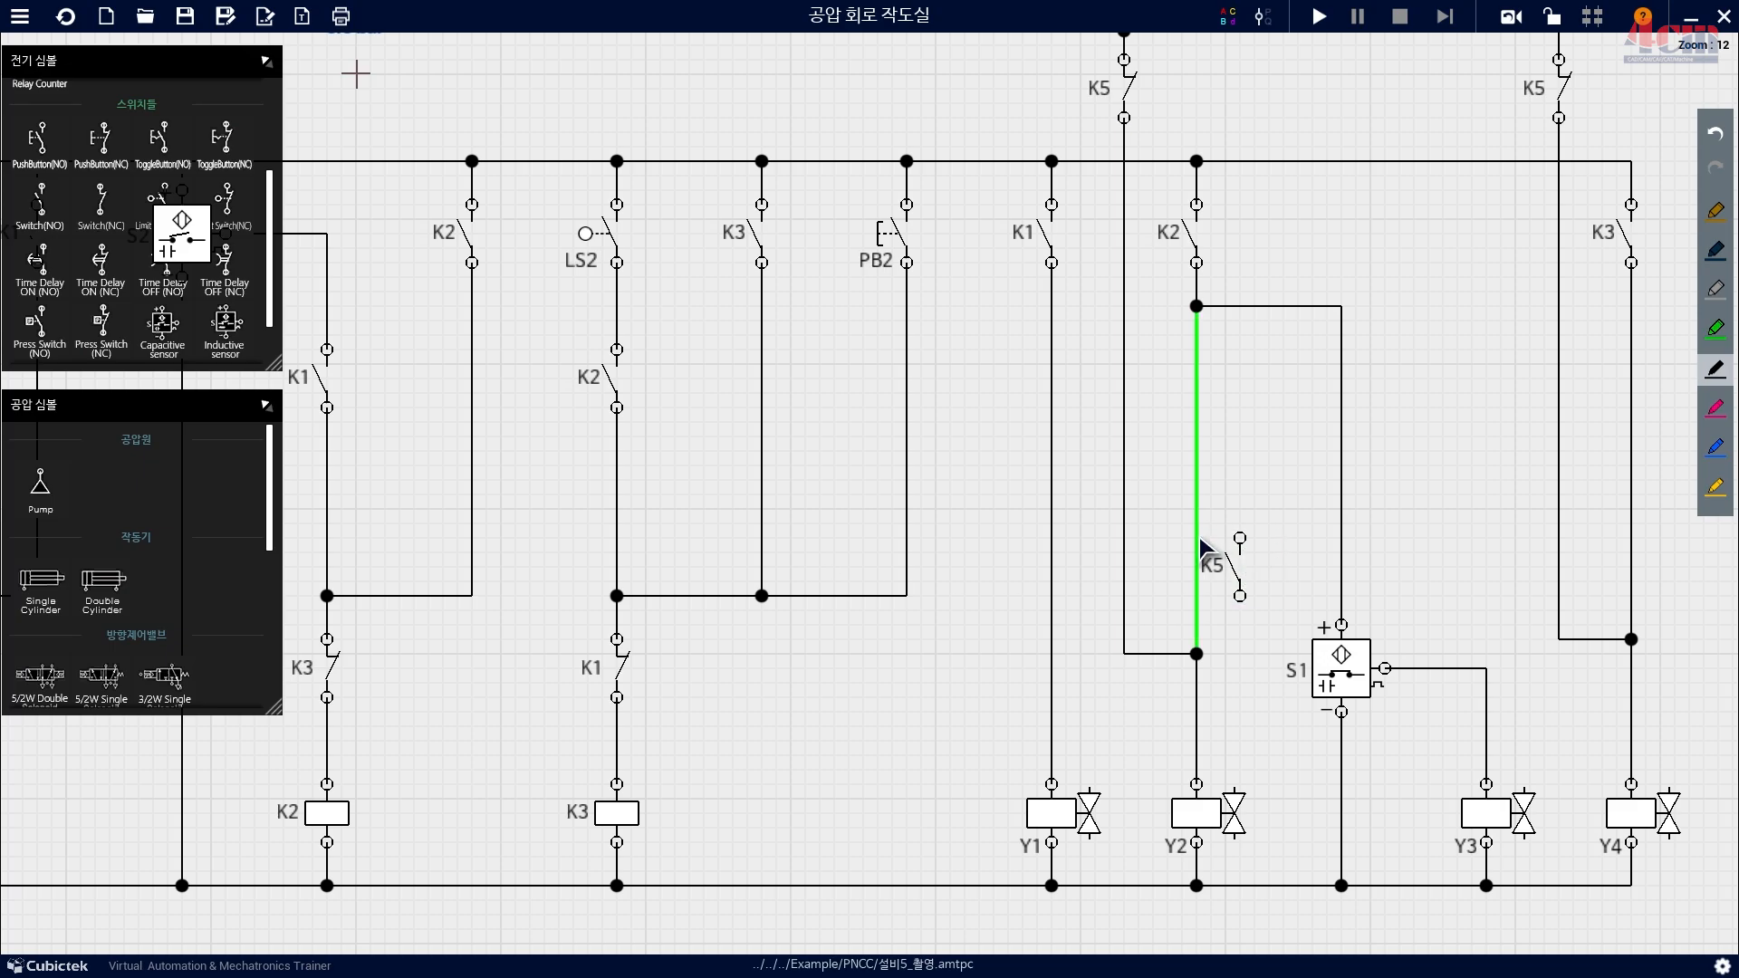
Replace the wire between K2 and the Y2 junction with the K5 switch, wiring both of its ends into the branch.
{"action": "key", "text": "Delete"}
{"action": "left_click_drag", "start_coordinate": [1239, 563], "coordinate": [1197, 553]}
{"action": "left_click_drag", "start_coordinate": [1196, 652], "coordinate": [1199, 306]}
Insert a copy of the normally open K5 switch into the Y4 branch, wired between K3 and the Y4 junction.
{"action": "left_click_drag", "start_coordinate": [1198, 561], "coordinate": [1455, 544]}
{"action": "left_click", "coordinate": [1634, 578]}
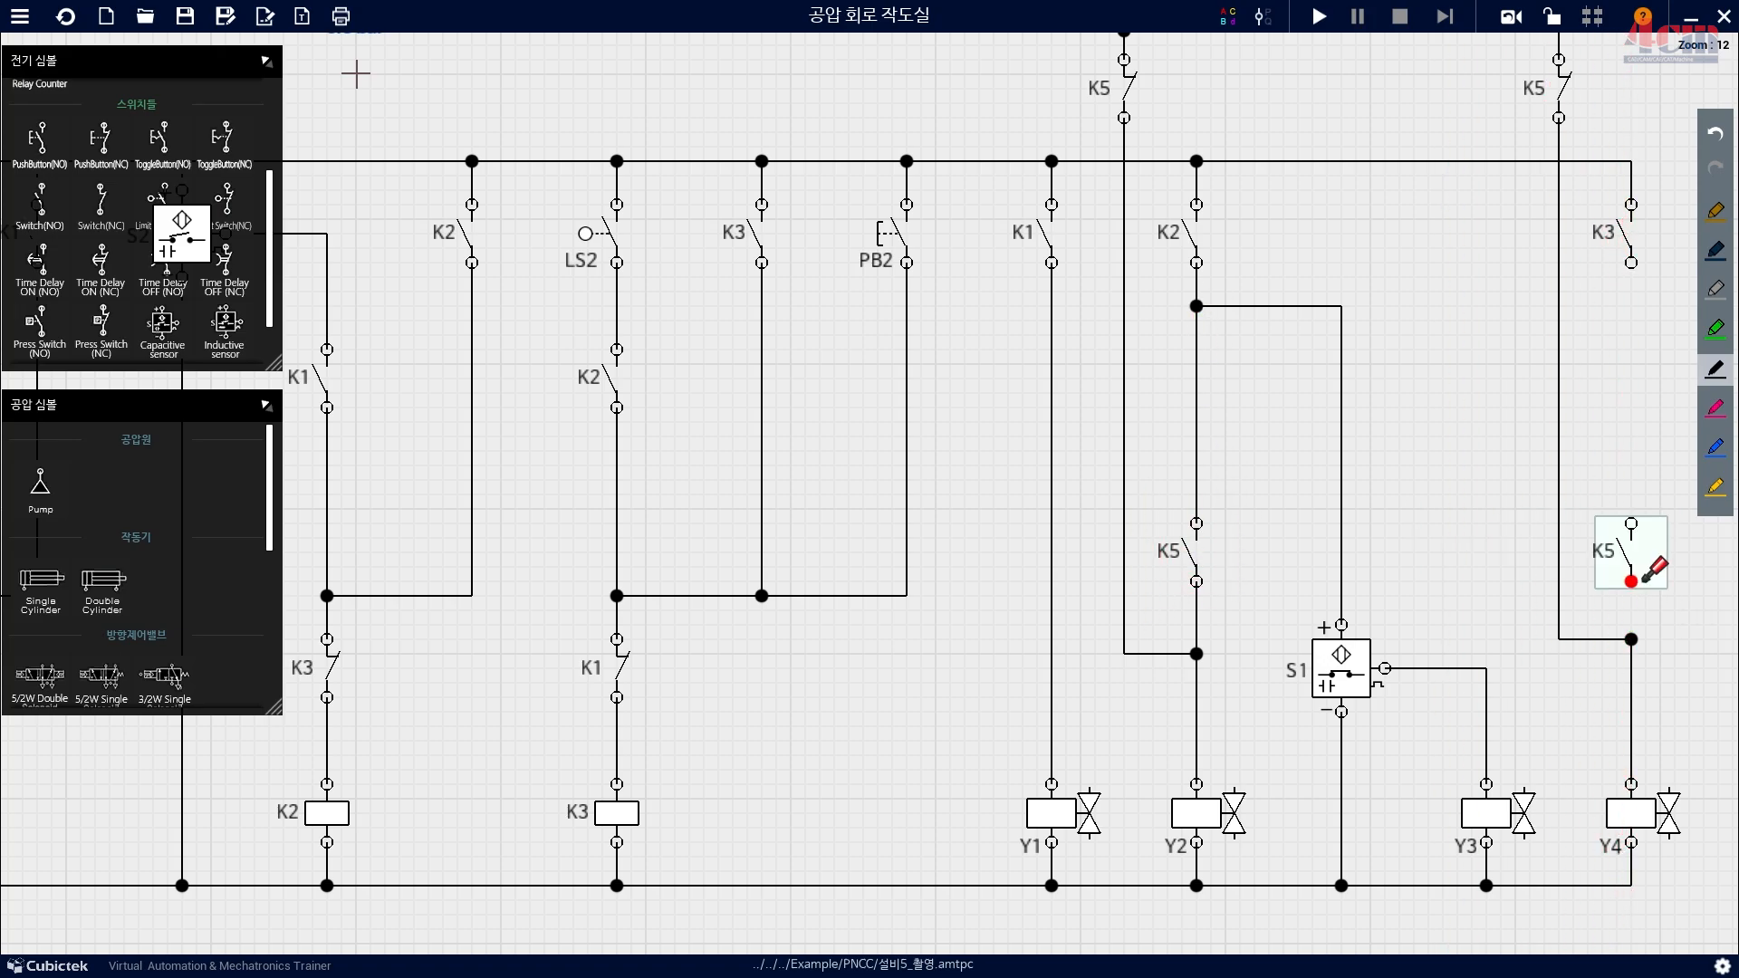
{"action": "left_click_drag", "start_coordinate": [1632, 582], "coordinate": [1632, 639]}
{"action": "left_click_drag", "start_coordinate": [1631, 524], "coordinate": [1626, 262]}
Run the simulation, mark the new K5 contacts and the blocked back-feed in the Y2 and Y4 branches, and clear the marks.
{"action": "left_click_drag", "start_coordinate": [1440, 509], "coordinate": [1345, 480]}
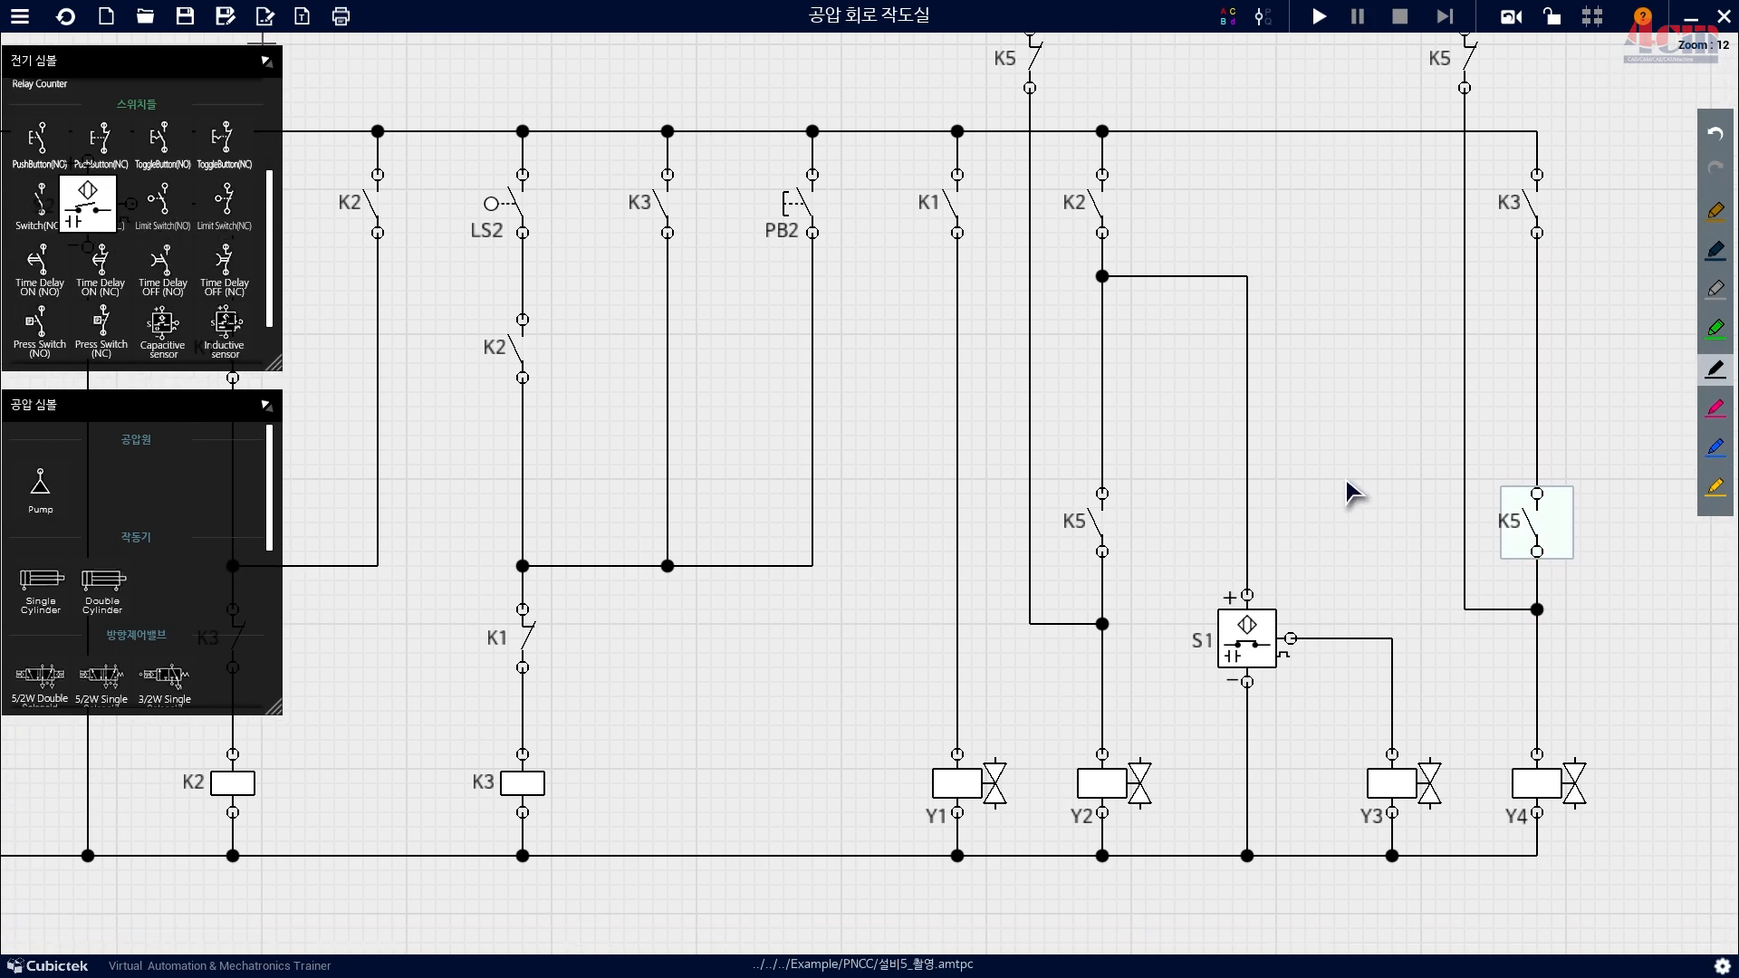
{"action": "left_click", "coordinate": [1320, 17]}
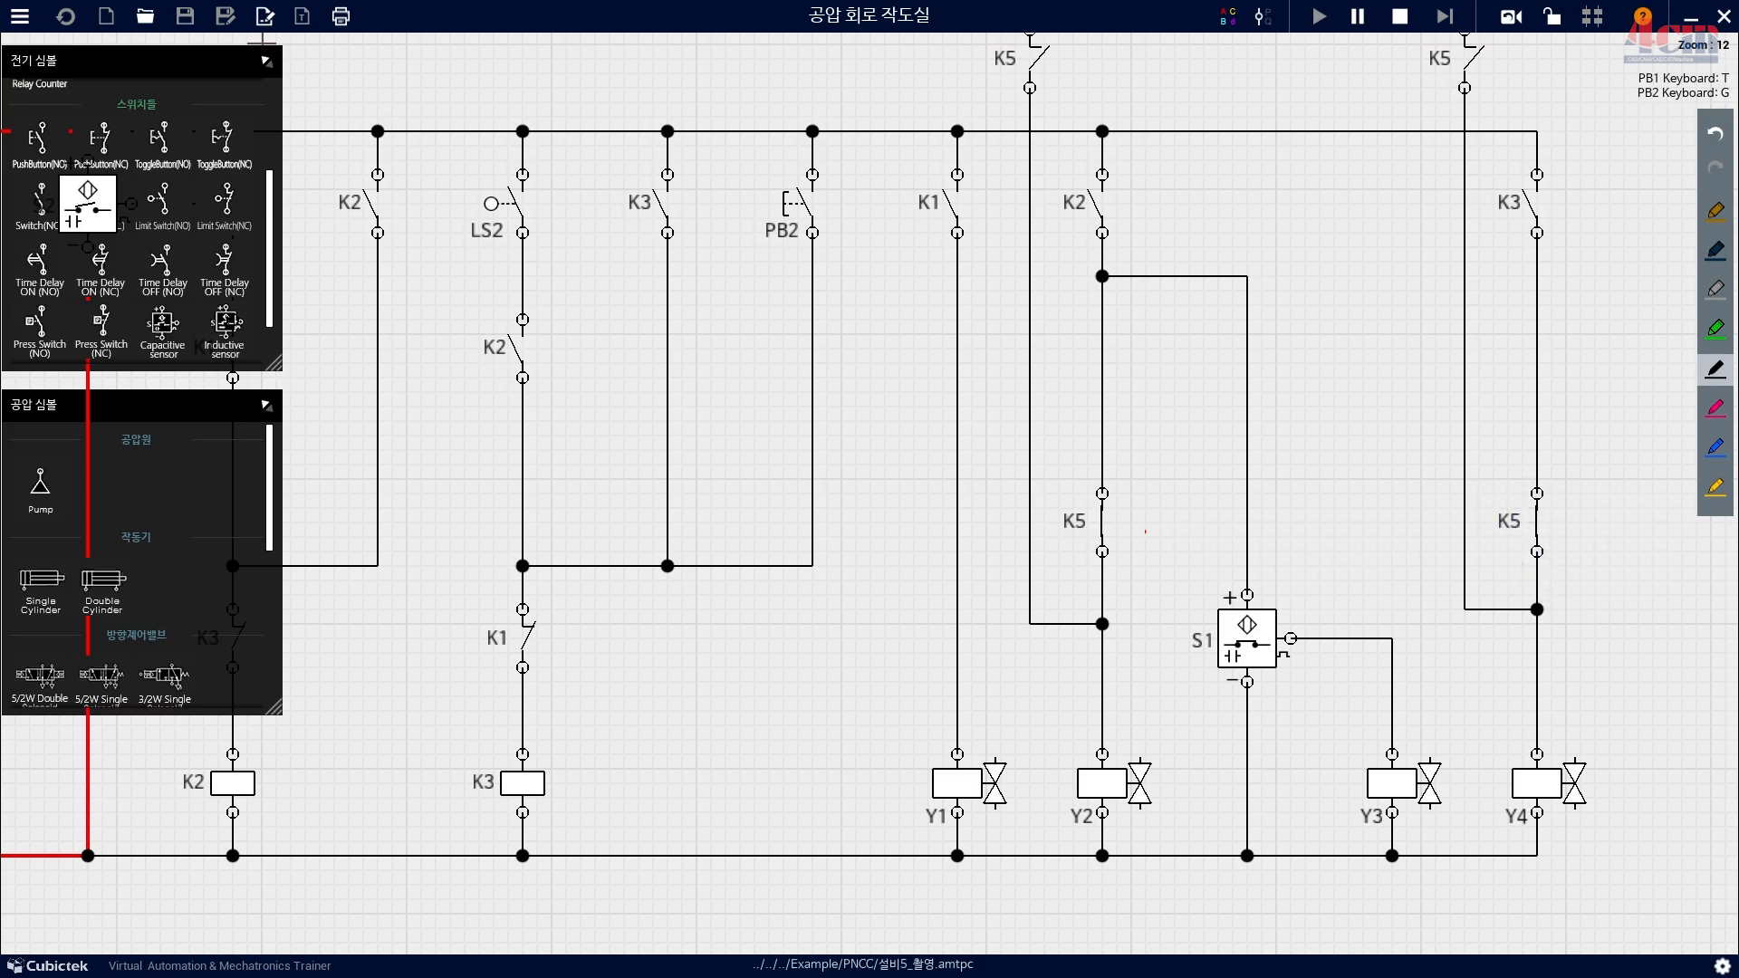
{"action": "left_click_drag", "start_coordinate": [1106, 537], "coordinate": [1046, 486]}
{"action": "left_click_drag", "start_coordinate": [1540, 549], "coordinate": [1489, 499]}
{"action": "left_click_drag", "start_coordinate": [1108, 558], "coordinate": [1107, 617]}
{"action": "mouse_move", "coordinate": [1099, 569]}
{"action": "left_mouse_down"}
{"action": "mouse_move", "coordinate": [1163, 500]}
{"action": "mouse_move", "coordinate": [1182, 571]}
{"action": "left_mouse_up"}
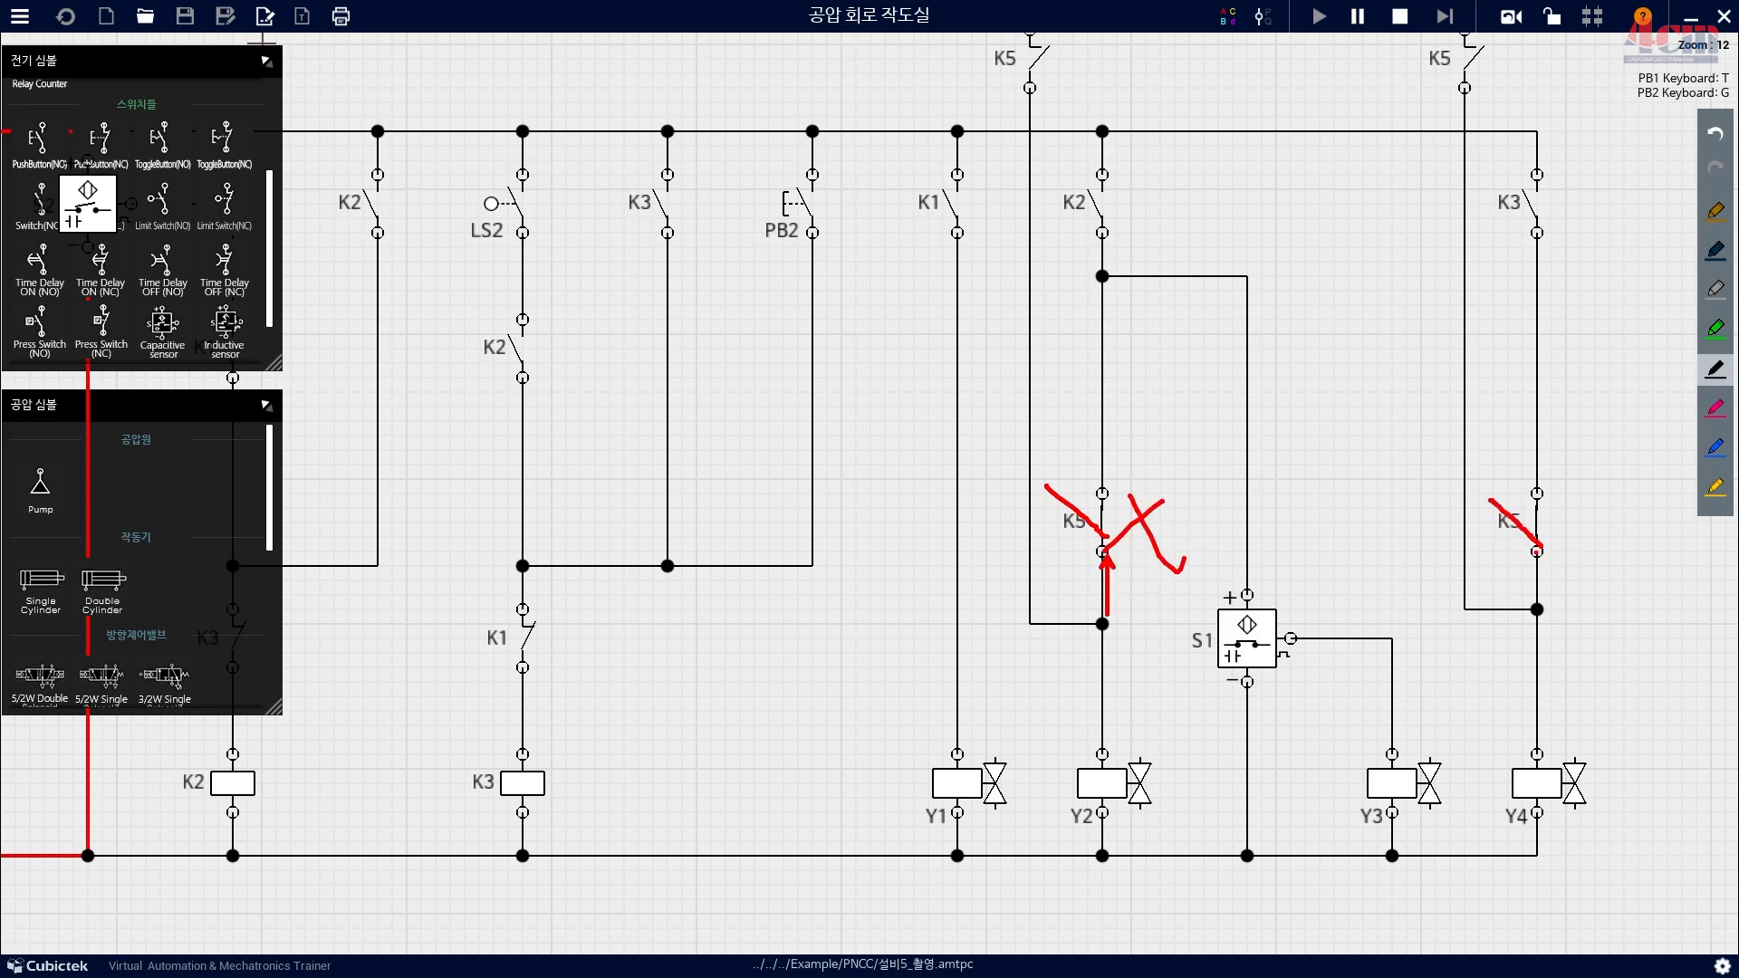
{"action": "mouse_move", "coordinate": [1539, 550]}
{"action": "left_mouse_down"}
{"action": "mouse_move", "coordinate": [1547, 609]}
{"action": "mouse_move", "coordinate": [1544, 574]}
{"action": "mouse_move", "coordinate": [1582, 510]}
{"action": "mouse_move", "coordinate": [1590, 564]}
{"action": "left_mouse_up"}
{"action": "key", "text": "Escape"}
Test the whole circuit by operating PB2, starting continuous operation with PB3, and triggering the emergency switch TB.
{"action": "scroll", "coordinate": [873, 414], "scroll_direction": "down", "scroll_amount": 1}
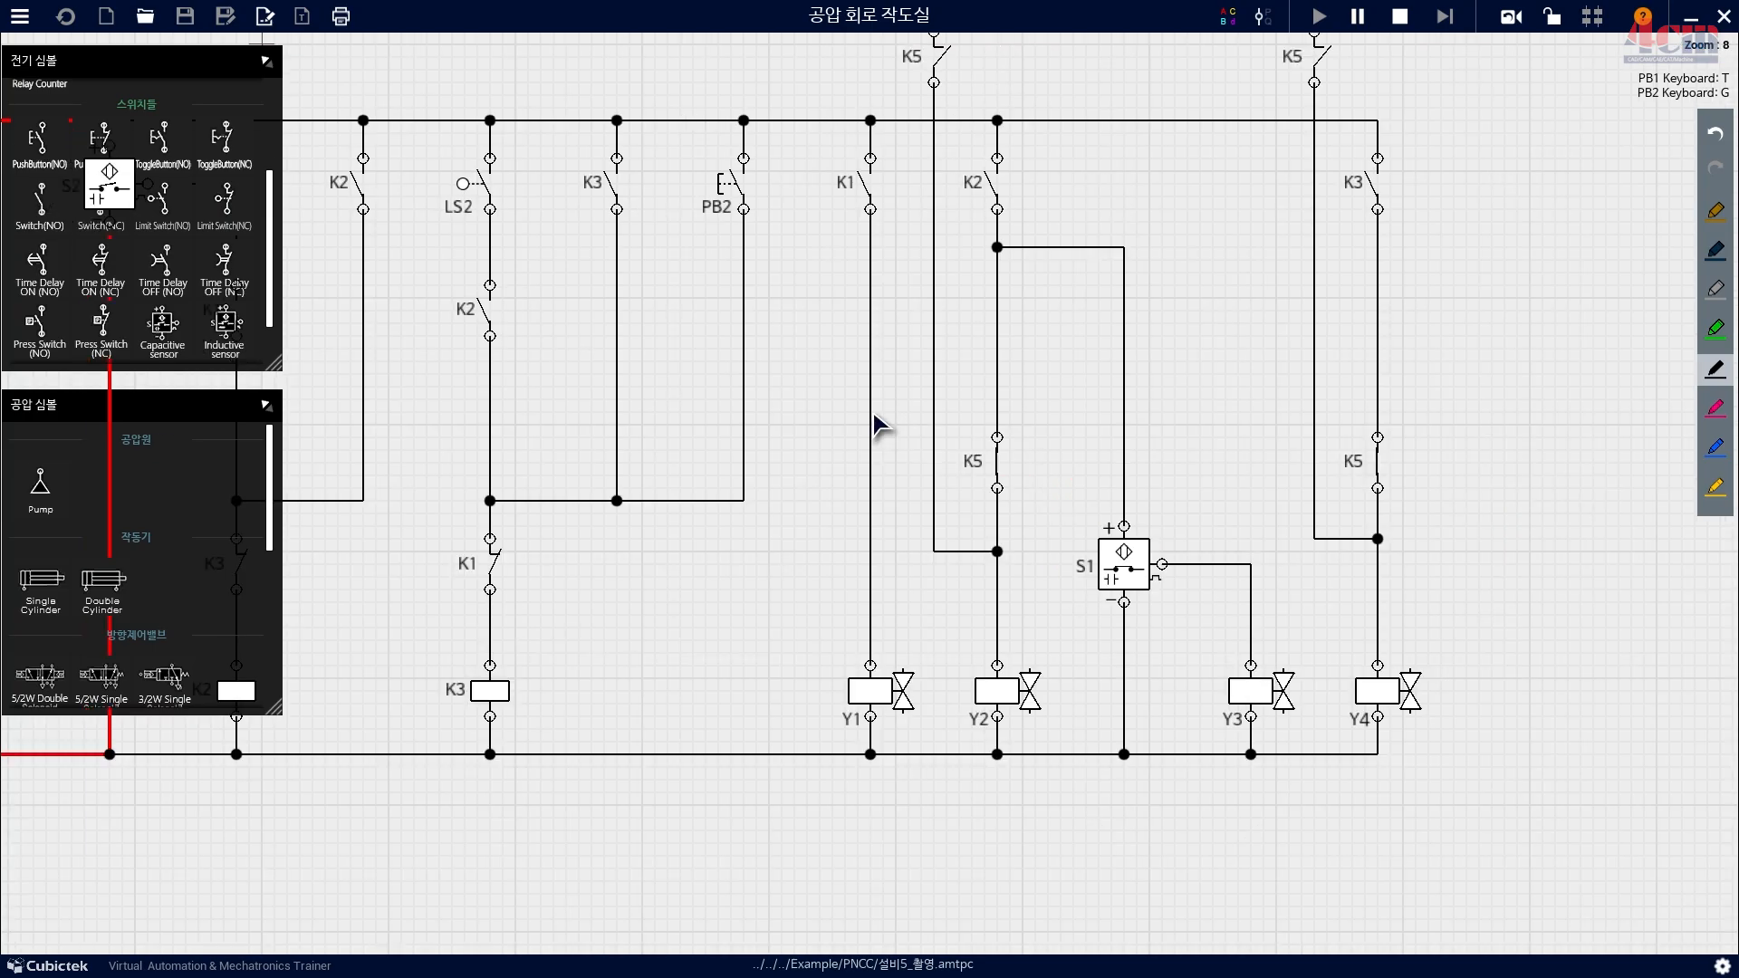
{"action": "mouse_move", "coordinate": [873, 414]}
{"action": "left_mouse_down"}
{"action": "mouse_move", "coordinate": [1024, 439]}
{"action": "mouse_move", "coordinate": [1089, 517]}
{"action": "mouse_move", "coordinate": [1220, 599]}
{"action": "mouse_move", "coordinate": [1198, 563]}
{"action": "mouse_move", "coordinate": [1258, 573]}
{"action": "left_mouse_up"}
{"action": "scroll", "coordinate": [954, 420], "scroll_direction": "down", "scroll_amount": 2}
{"action": "scroll", "coordinate": [1199, 563], "scroll_direction": "down", "scroll_amount": 3}
{"action": "scroll", "coordinate": [1259, 575], "scroll_direction": "down", "scroll_amount": 1}
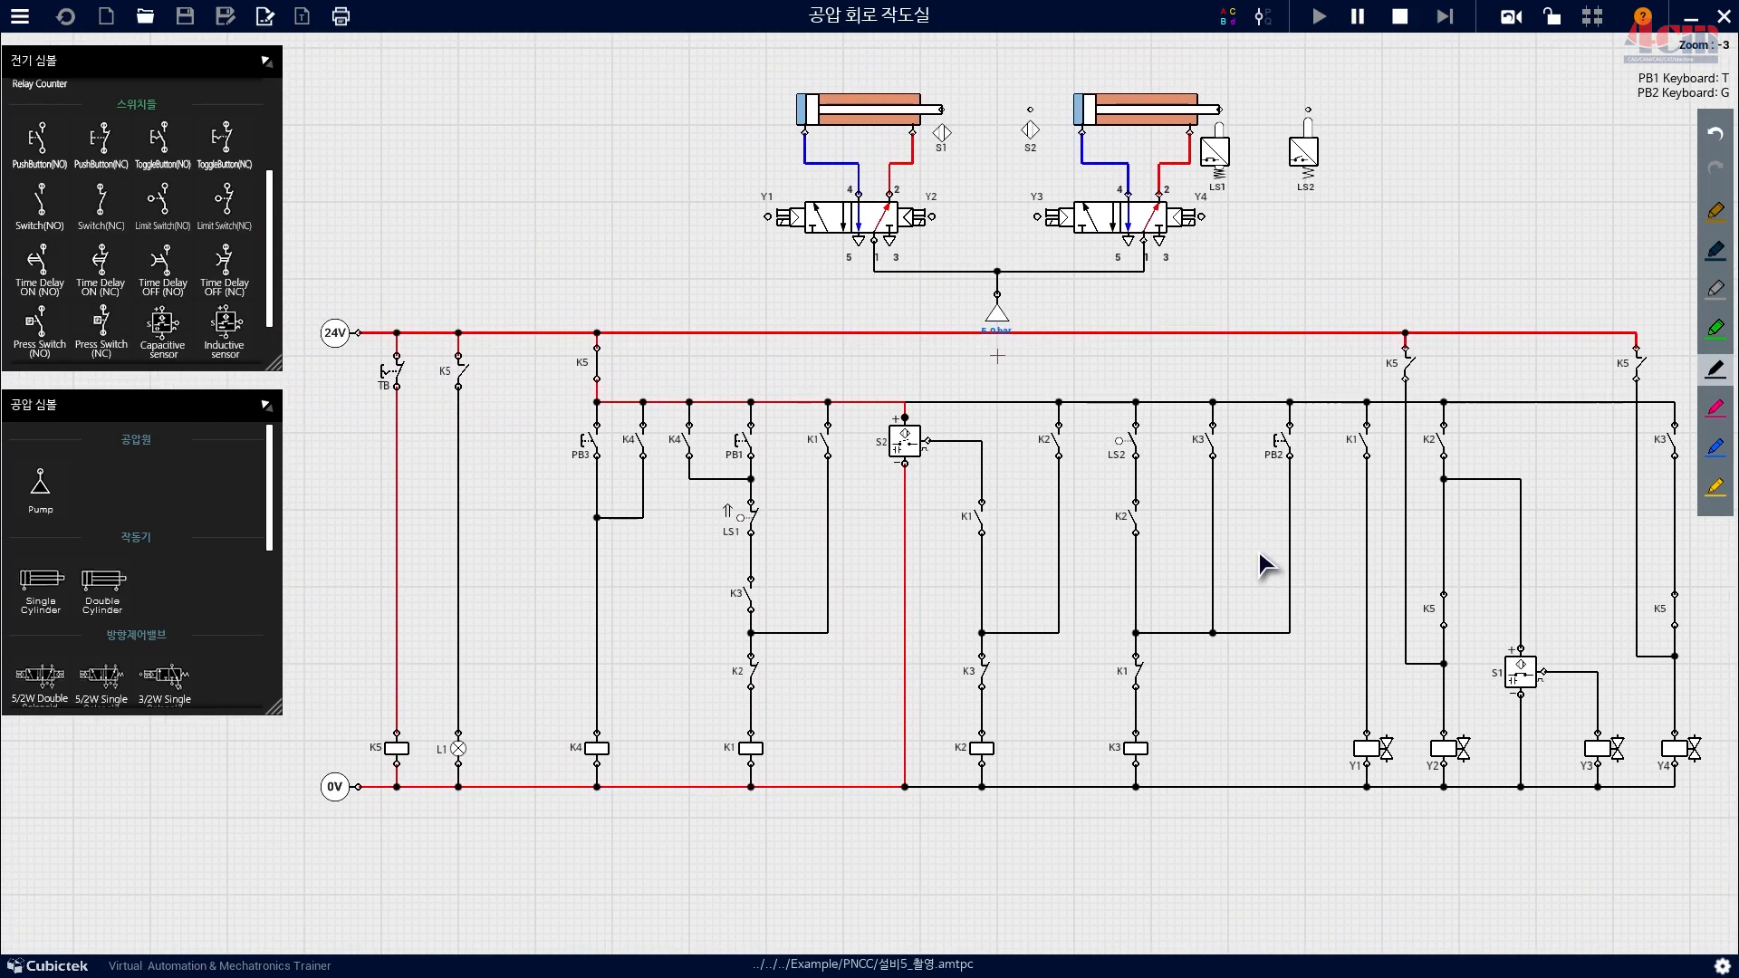
{"action": "left_click", "coordinate": [1292, 451]}
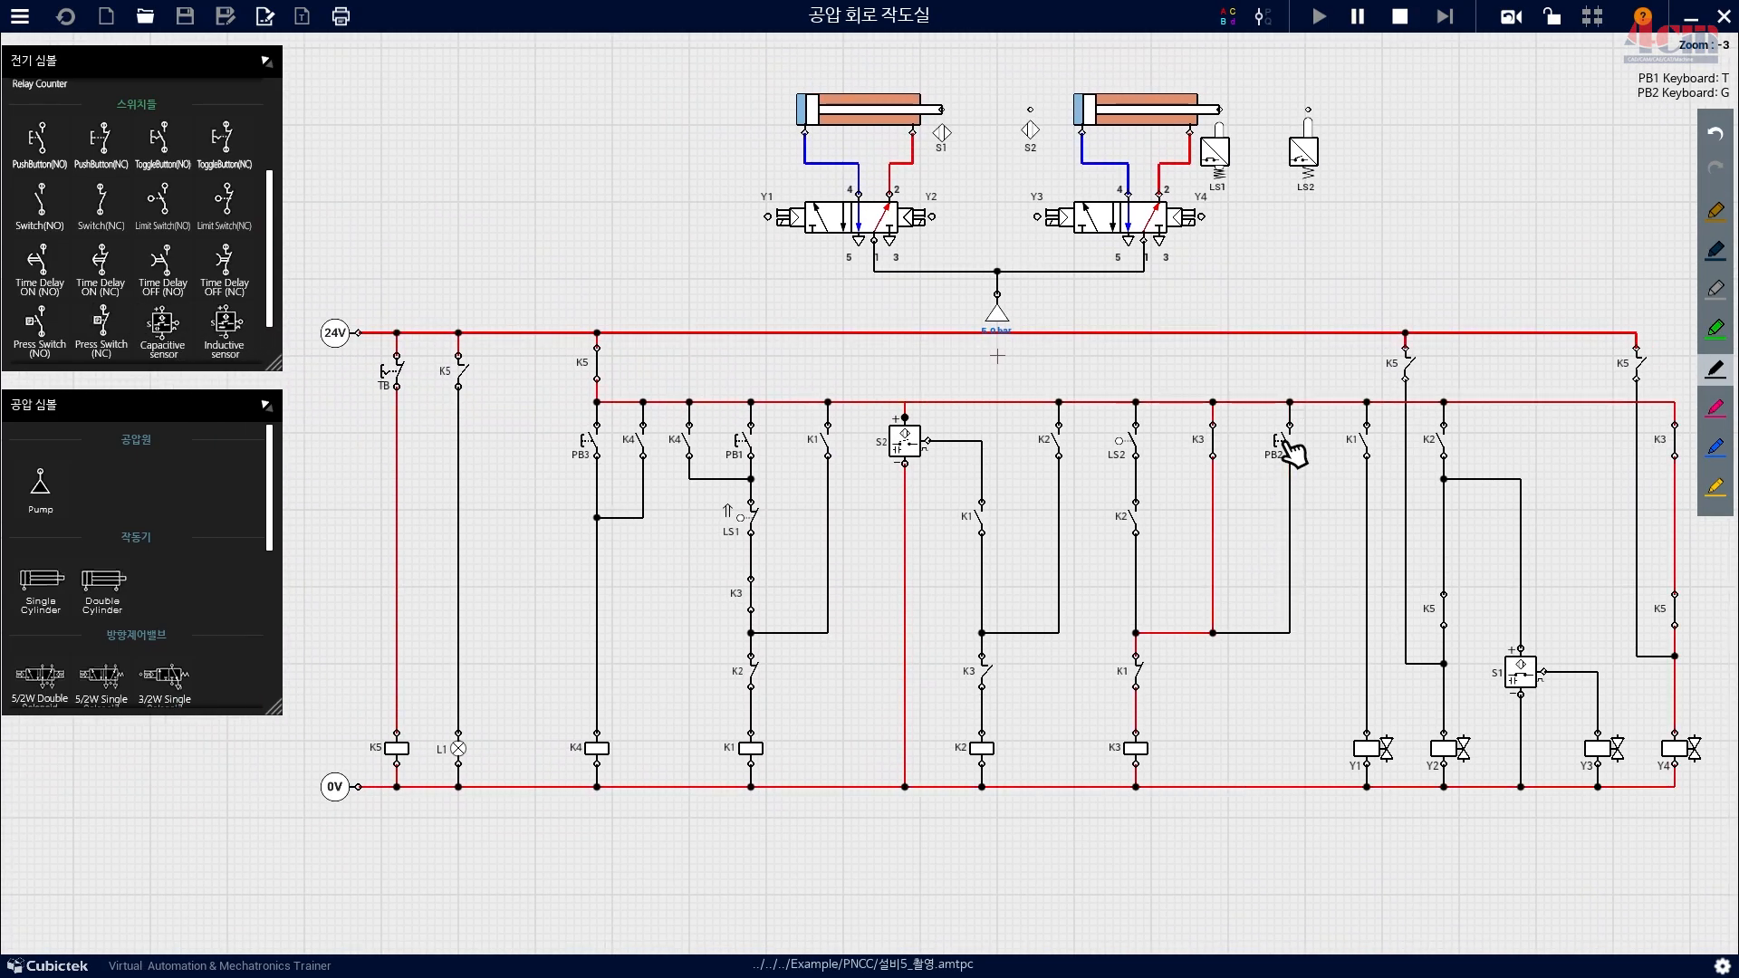
{"action": "left_click", "coordinate": [594, 443]}
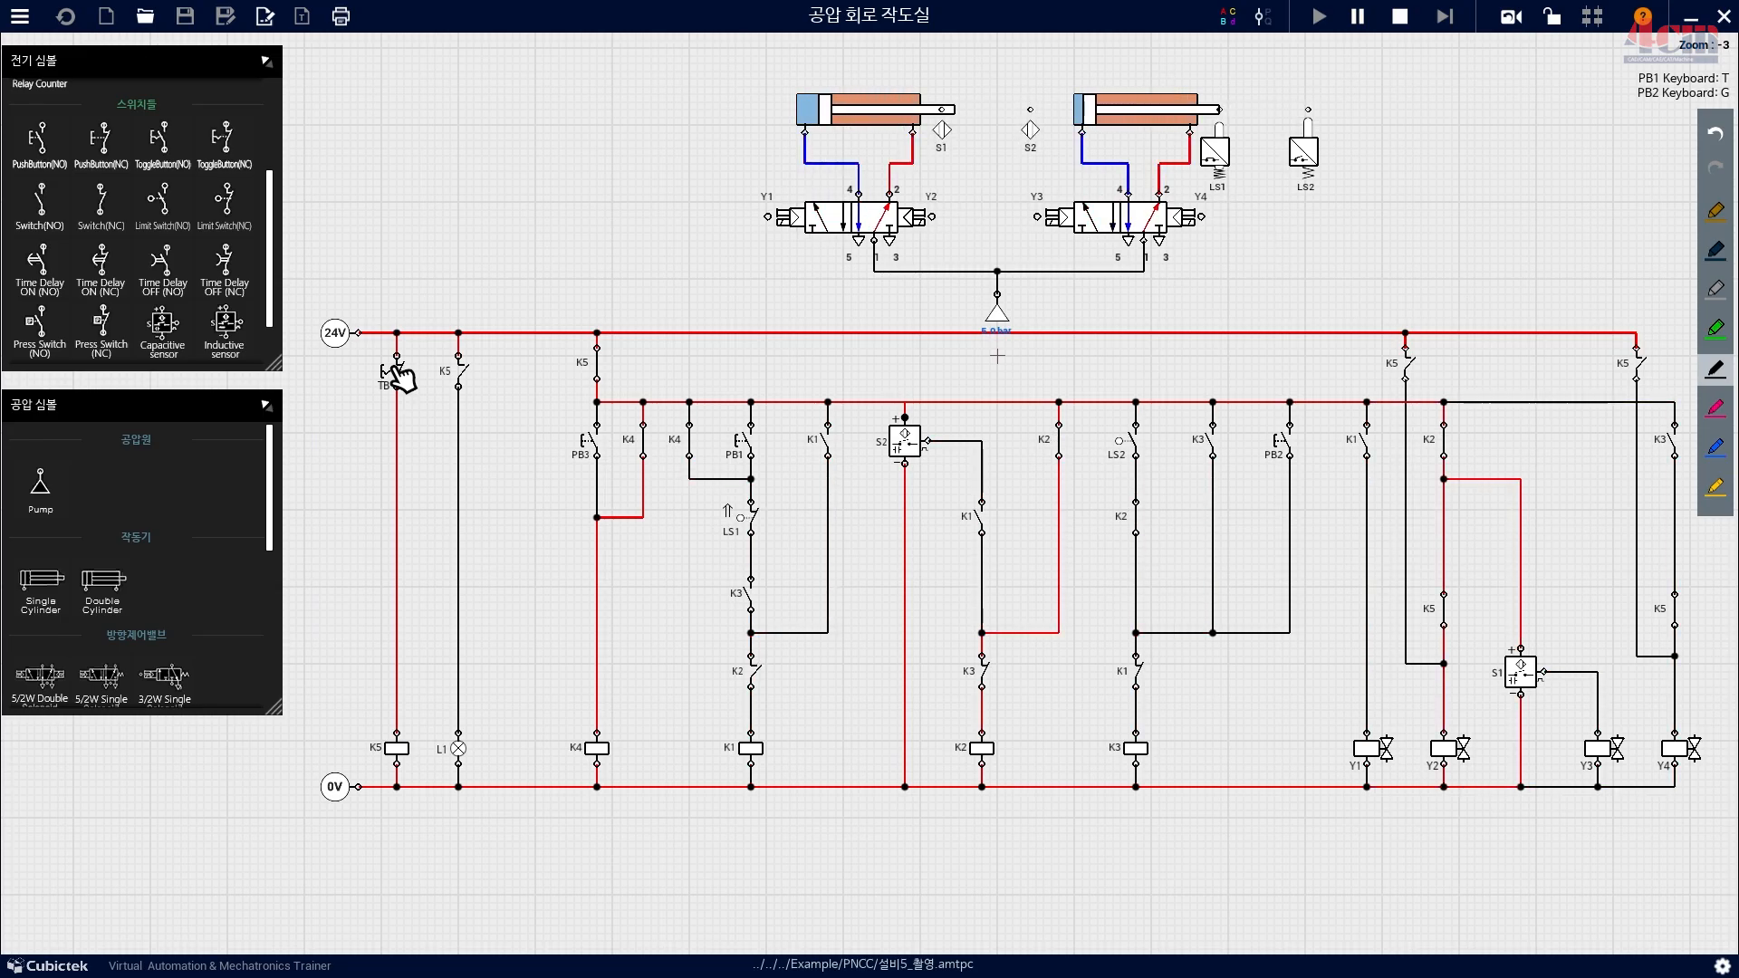
{"action": "left_click", "coordinate": [399, 376]}
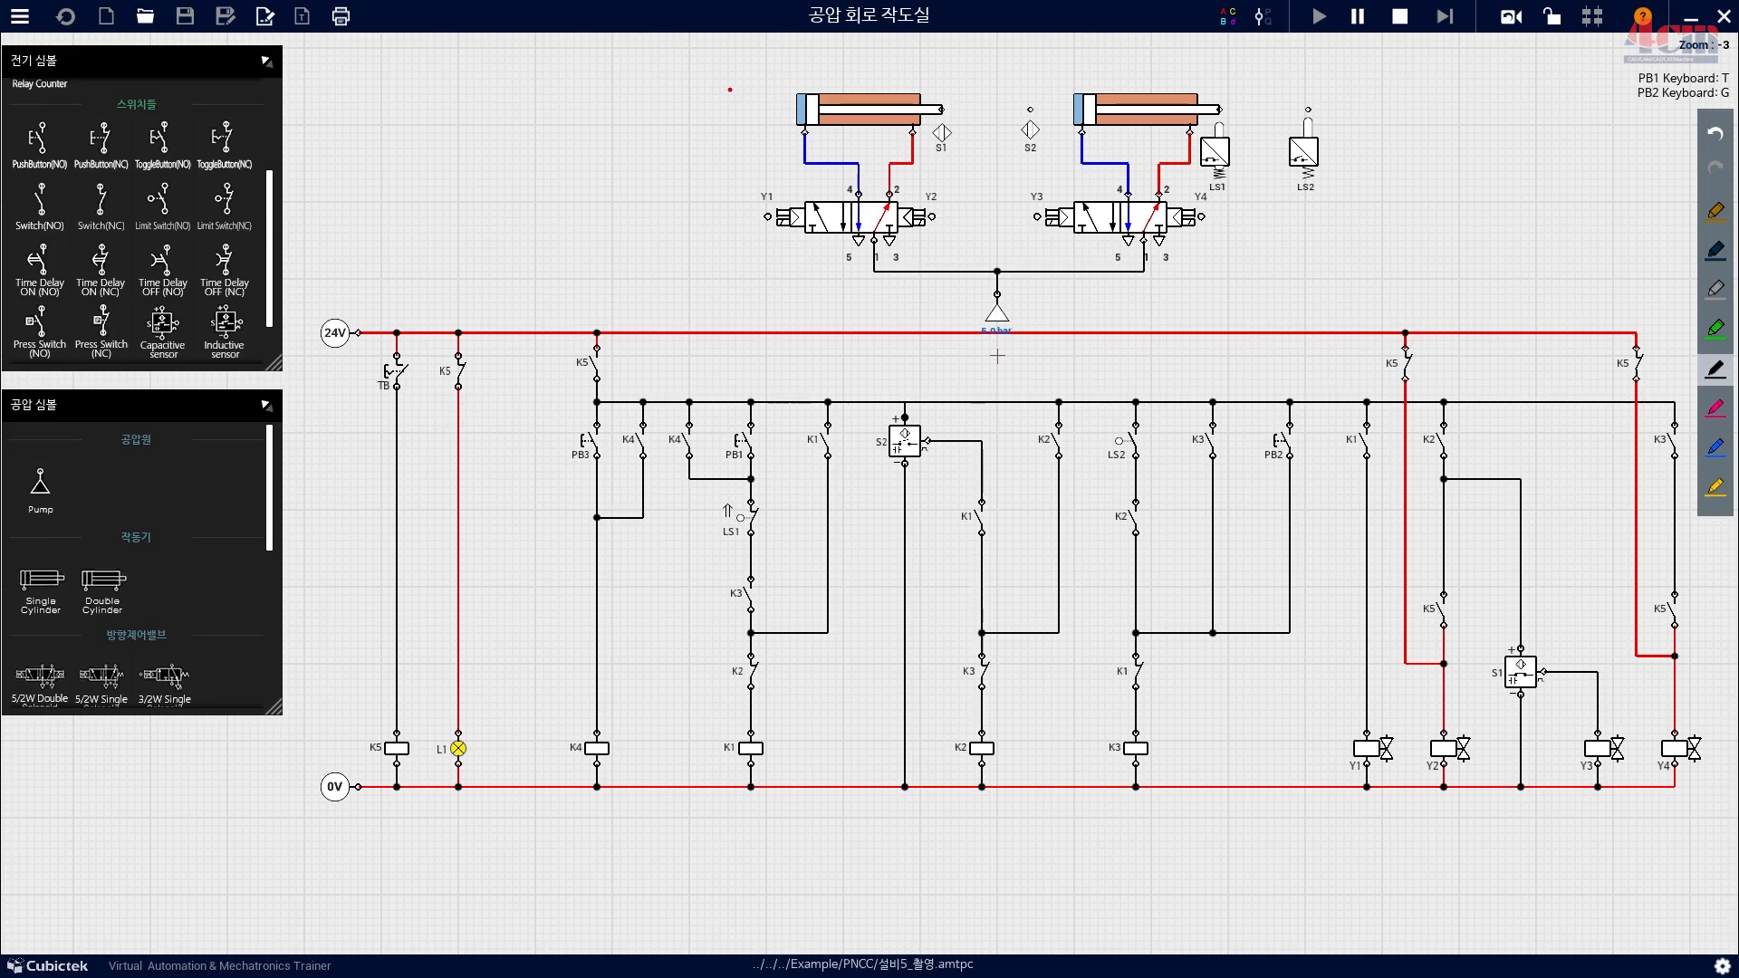
Box the pneumatic cylinder section and circle lamp L1.
{"action": "left_click_drag", "start_coordinate": [1082, 235], "coordinate": [1452, 315]}
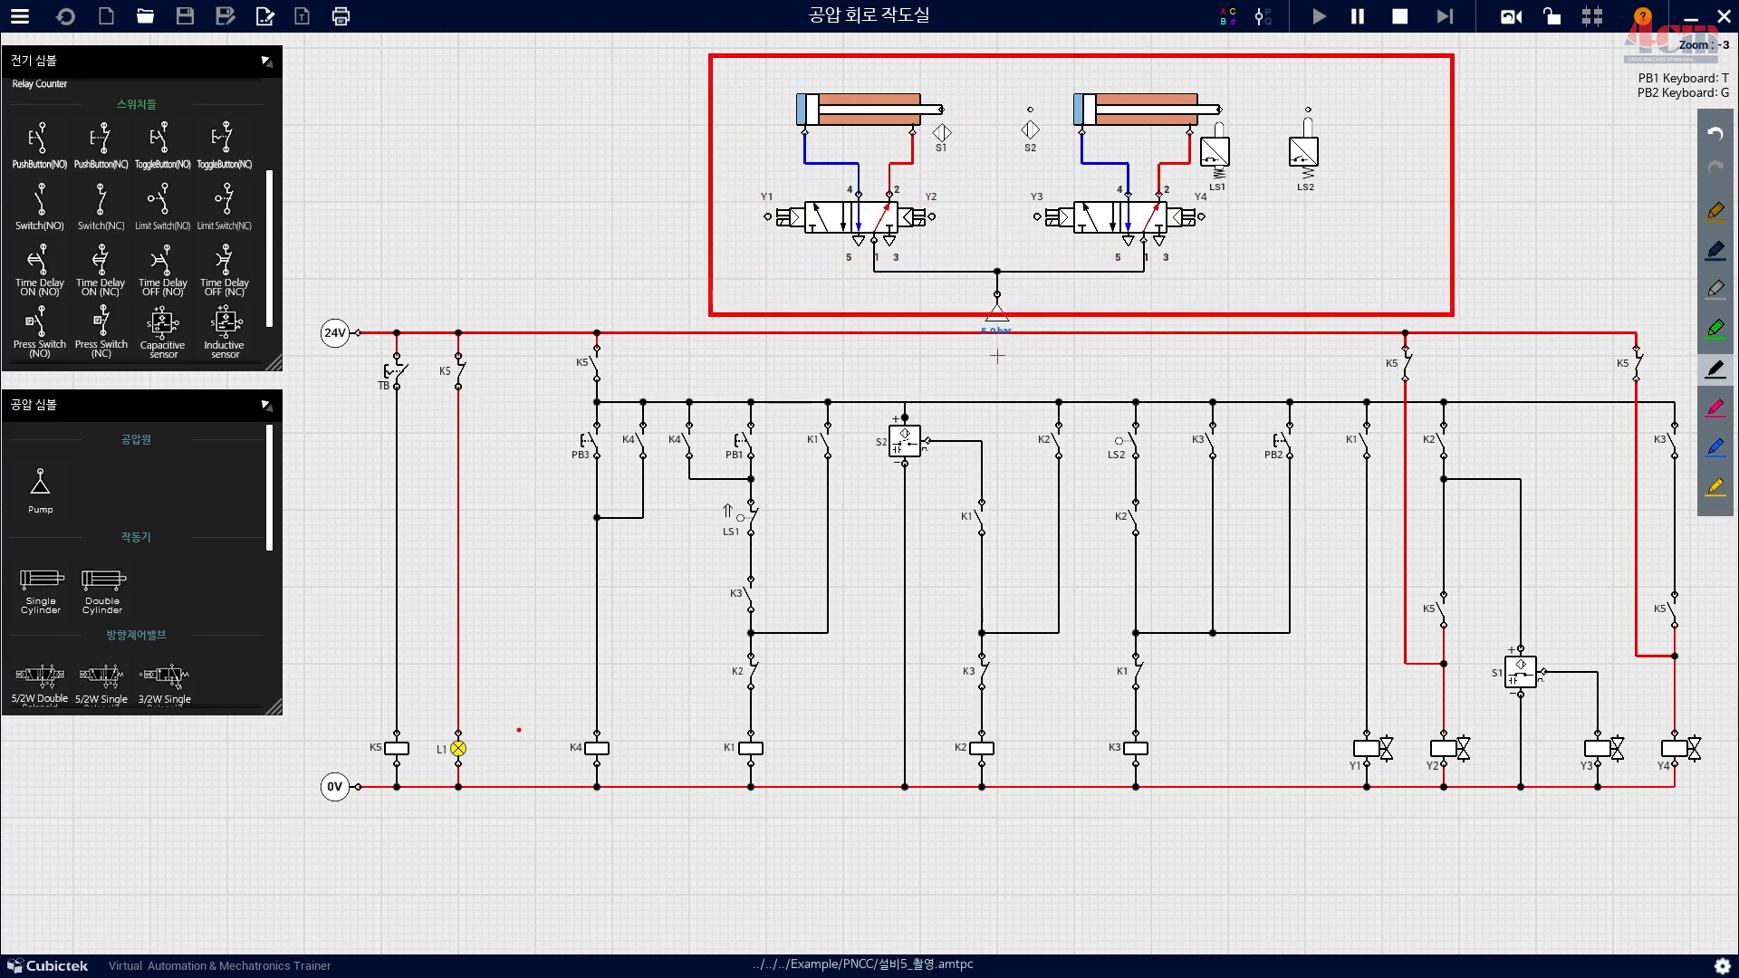
{"action": "mouse_move", "coordinate": [519, 730]}
{"action": "left_mouse_down"}
{"action": "mouse_move", "coordinate": [415, 767]}
{"action": "mouse_move", "coordinate": [535, 721]}
{"action": "mouse_move", "coordinate": [513, 794]}
{"action": "left_mouse_up"}
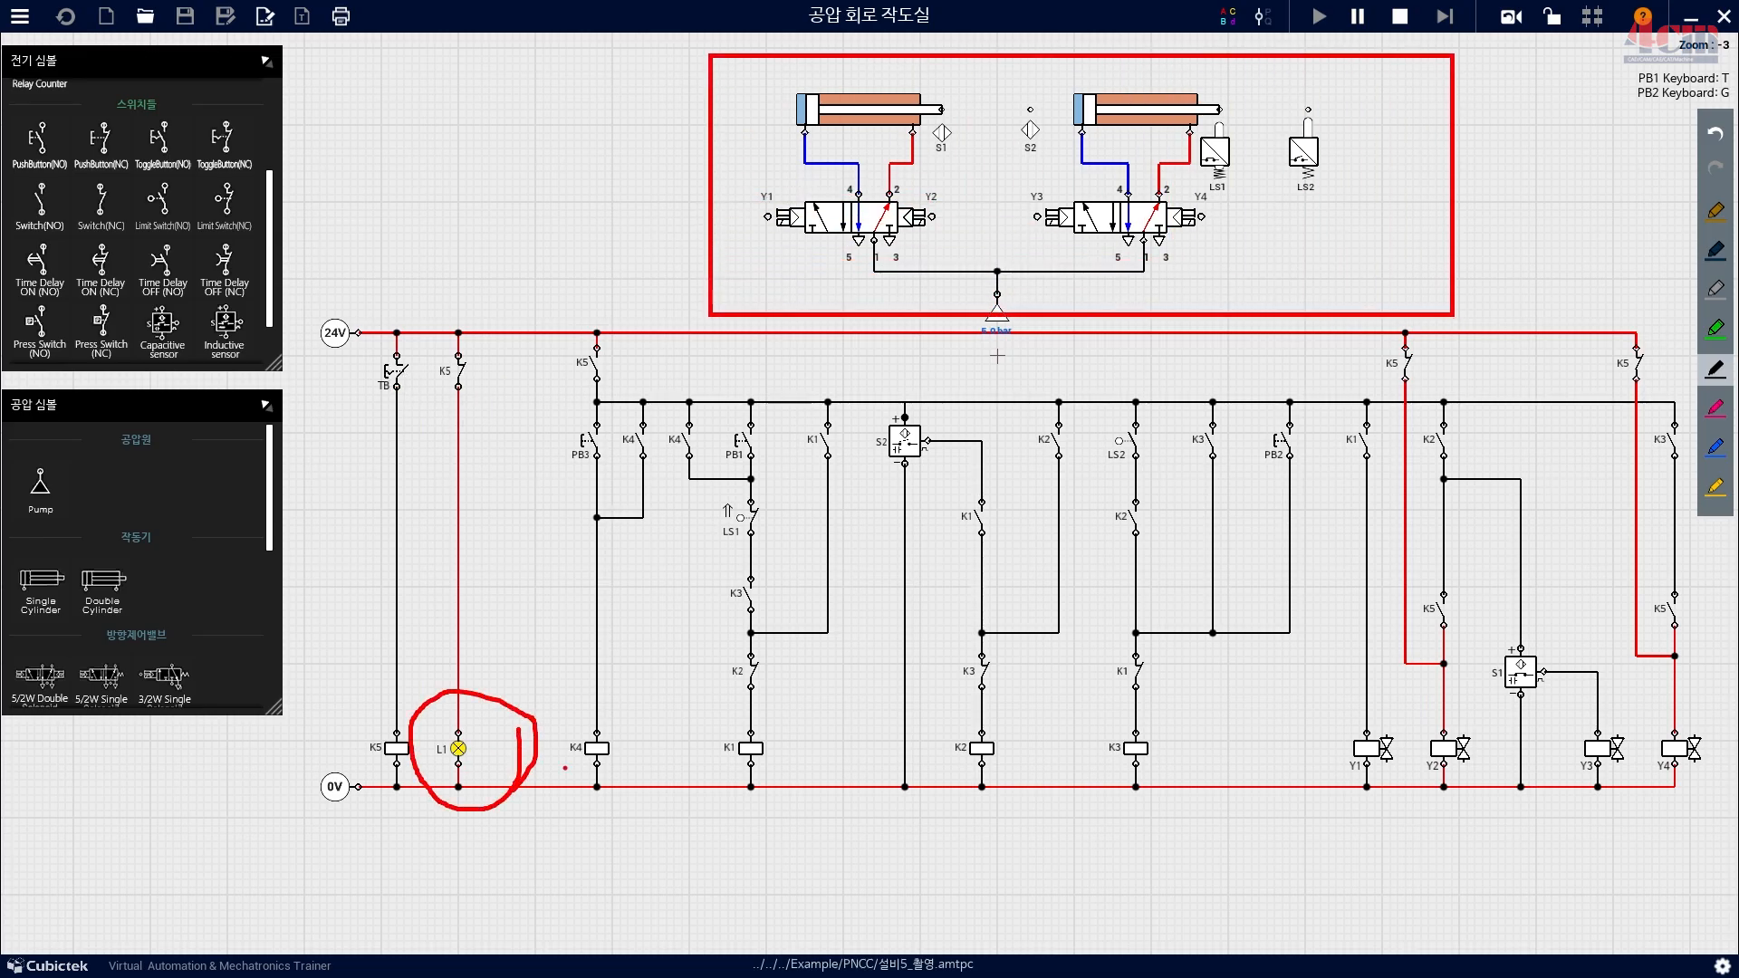
Mark the current paths around K5 to solenoids Y2 and Y4, and draw retraction arrows over both cylinders.
{"action": "left_click_drag", "start_coordinate": [1442, 634], "coordinate": [1441, 537]}
{"action": "left_click_drag", "start_coordinate": [1677, 625], "coordinate": [1678, 520]}
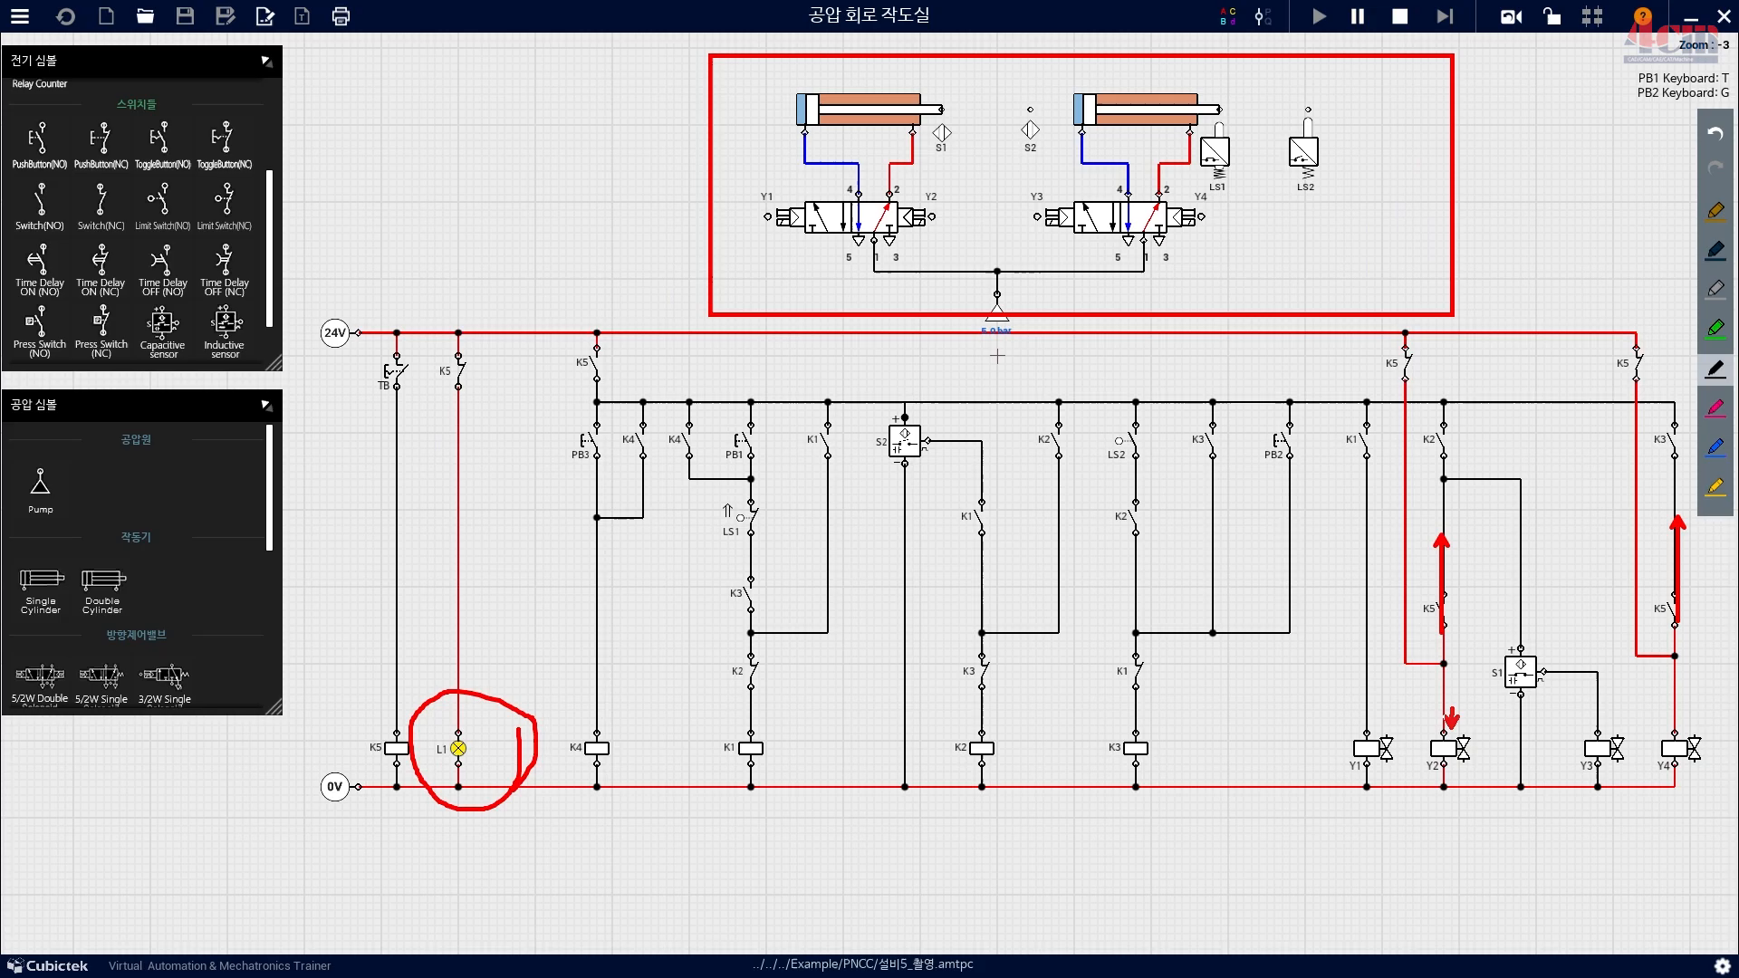
{"action": "left_click_drag", "start_coordinate": [1450, 667], "coordinate": [1451, 727]}
{"action": "left_click_drag", "start_coordinate": [1676, 654], "coordinate": [1675, 730]}
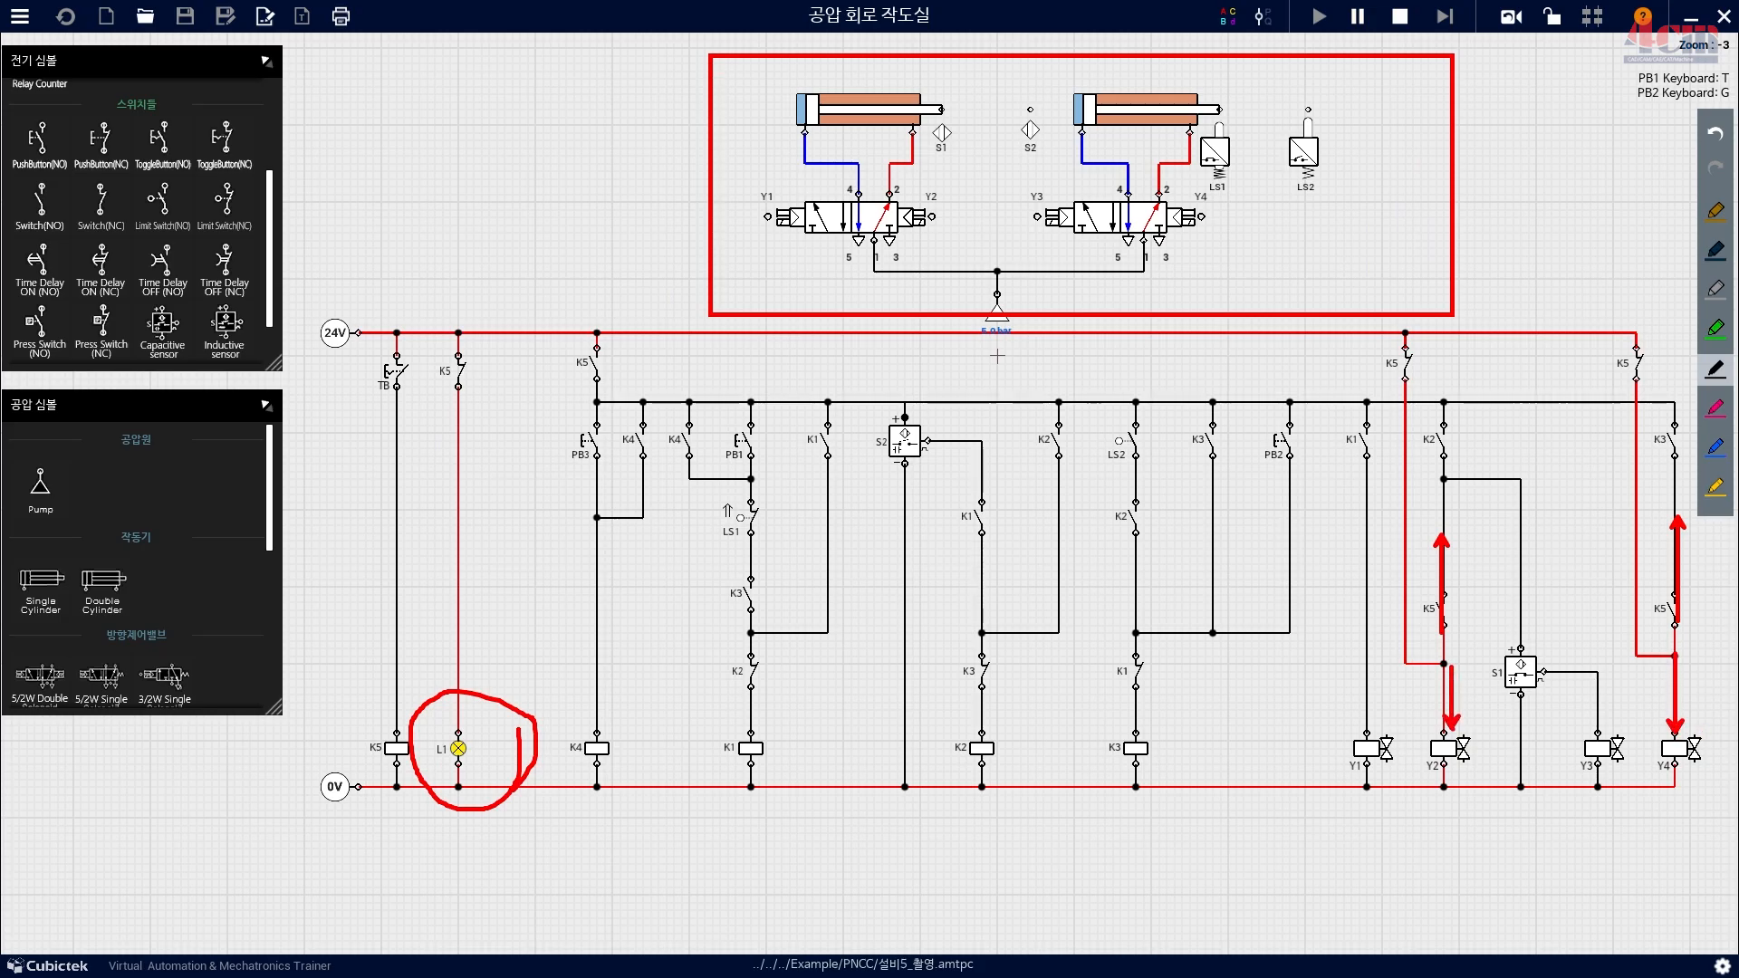
{"action": "mouse_move", "coordinate": [1486, 698]}
{"action": "left_mouse_down"}
{"action": "mouse_move", "coordinate": [1472, 732]}
{"action": "mouse_move", "coordinate": [1489, 777]}
{"action": "left_mouse_up"}
{"action": "left_click_drag", "start_coordinate": [1701, 679], "coordinate": [1692, 769]}
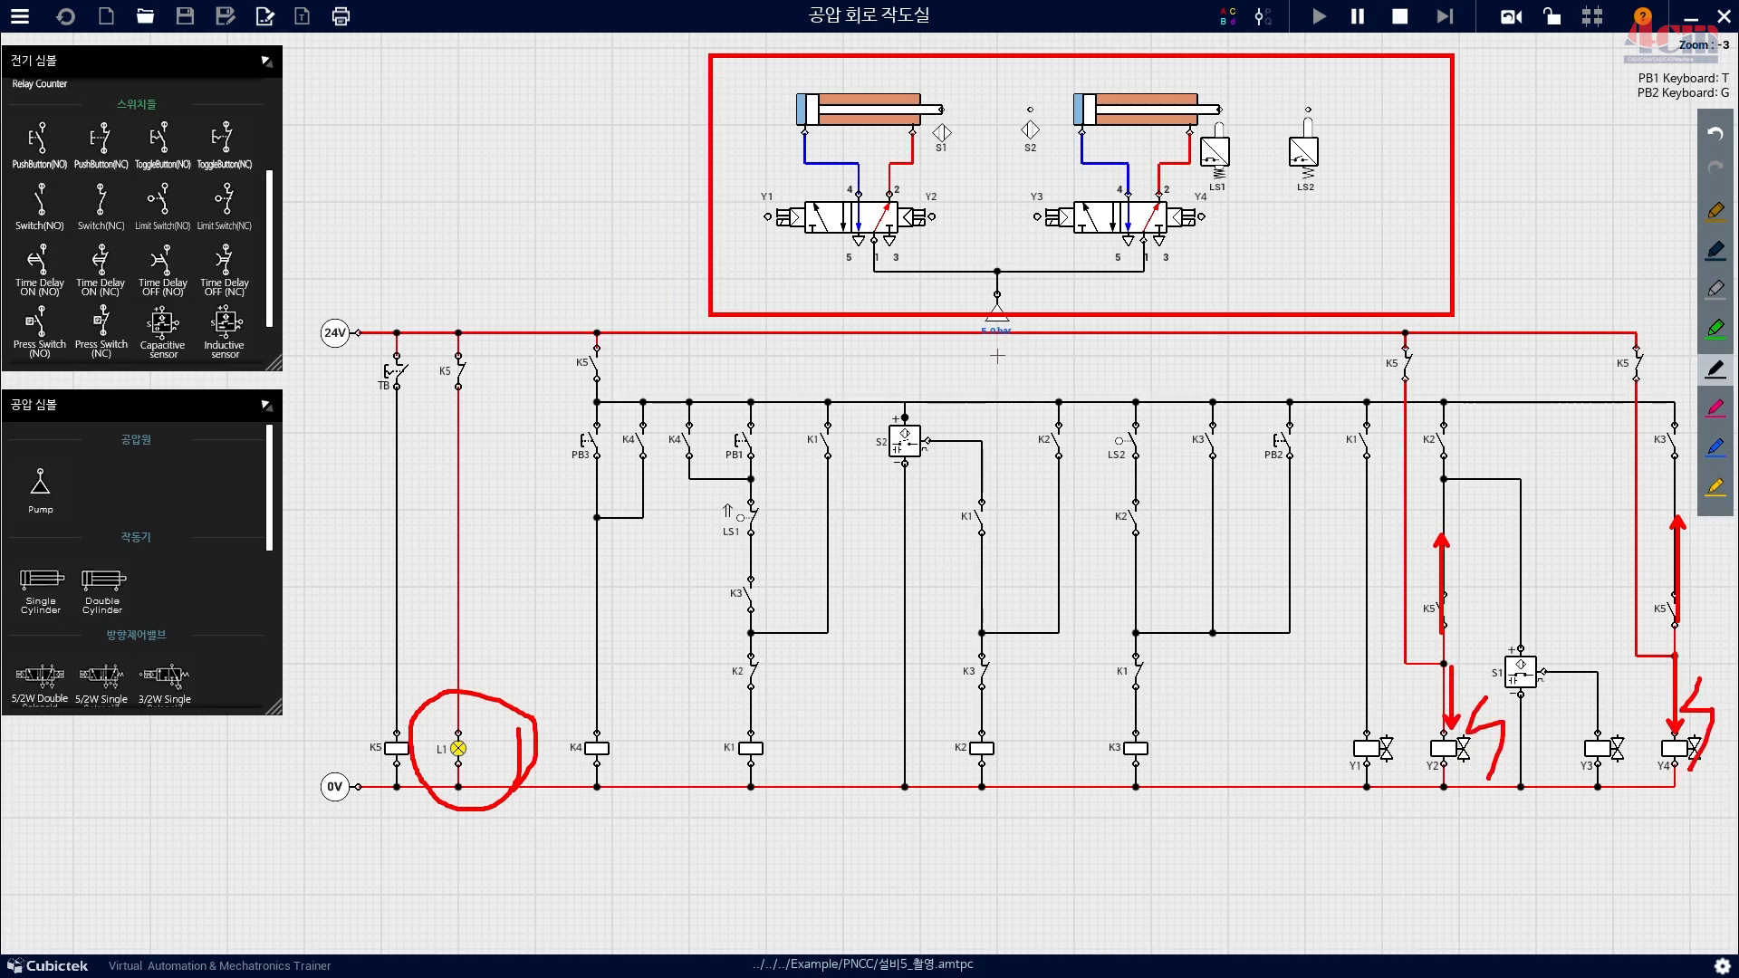
{"action": "left_click_drag", "start_coordinate": [1017, 83], "coordinate": [887, 84]}
{"action": "left_click_drag", "start_coordinate": [1220, 74], "coordinate": [1132, 82]}
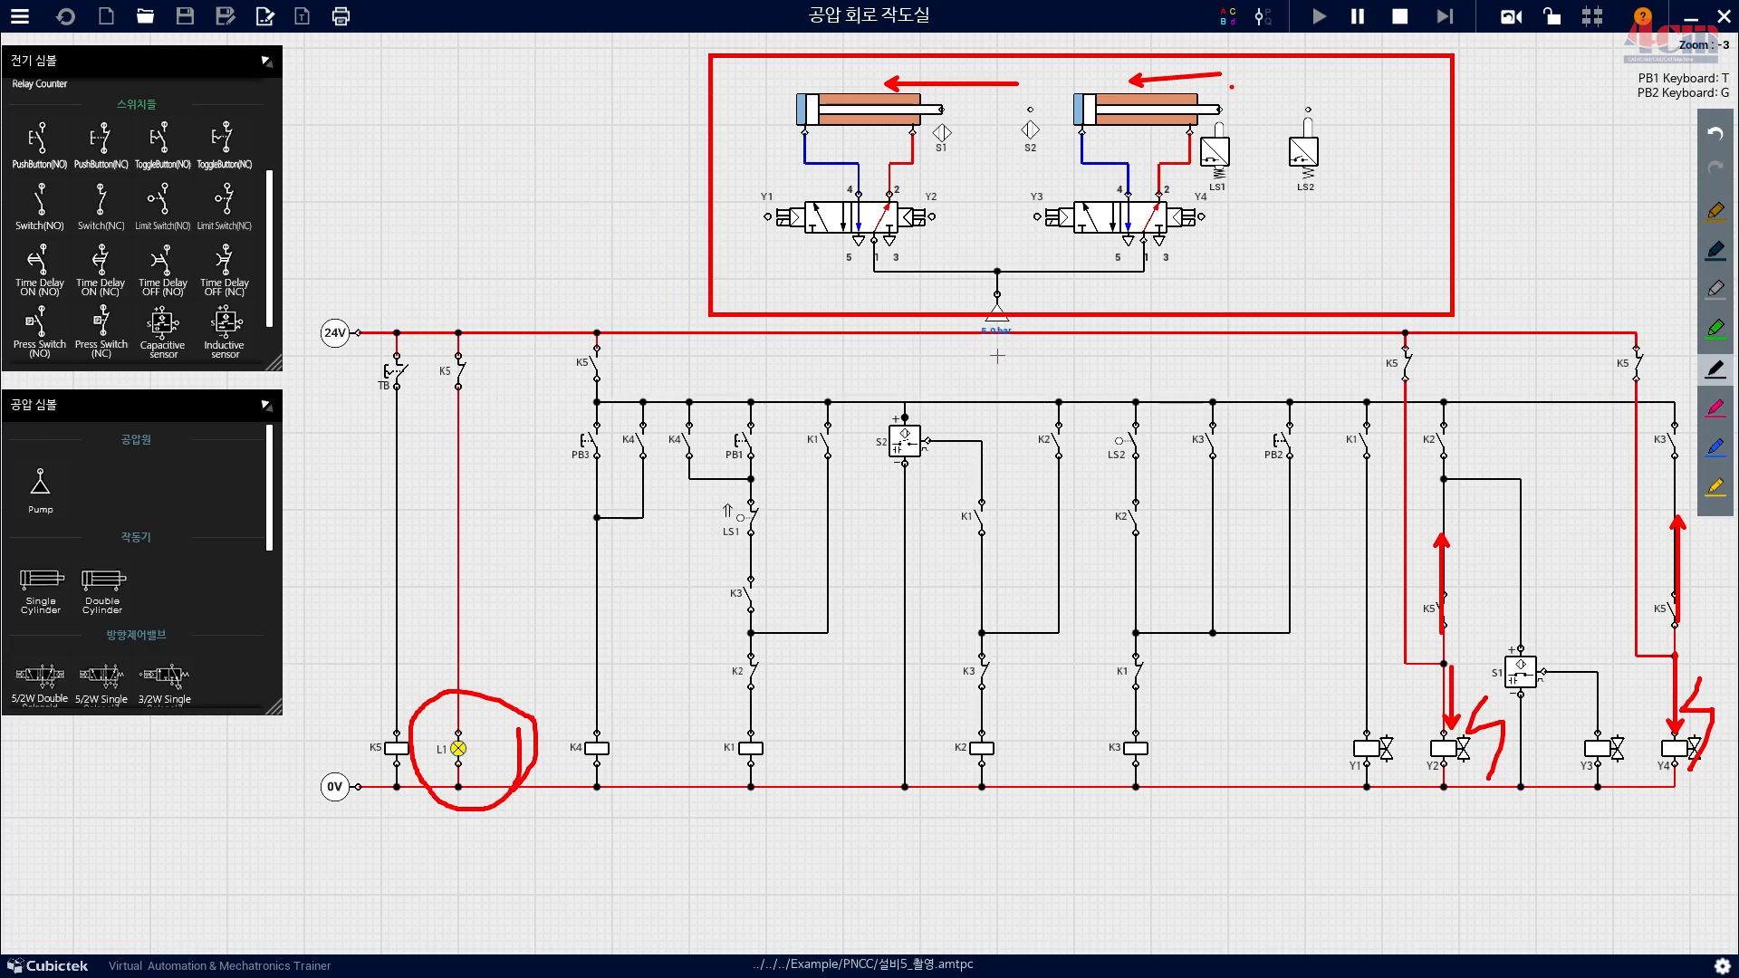
Switch to the PDF task sheet and mark the cylinder A and B speeds, their equality and meter-out in requirement ③.
{"action": "key", "text": "alt+Tab"}
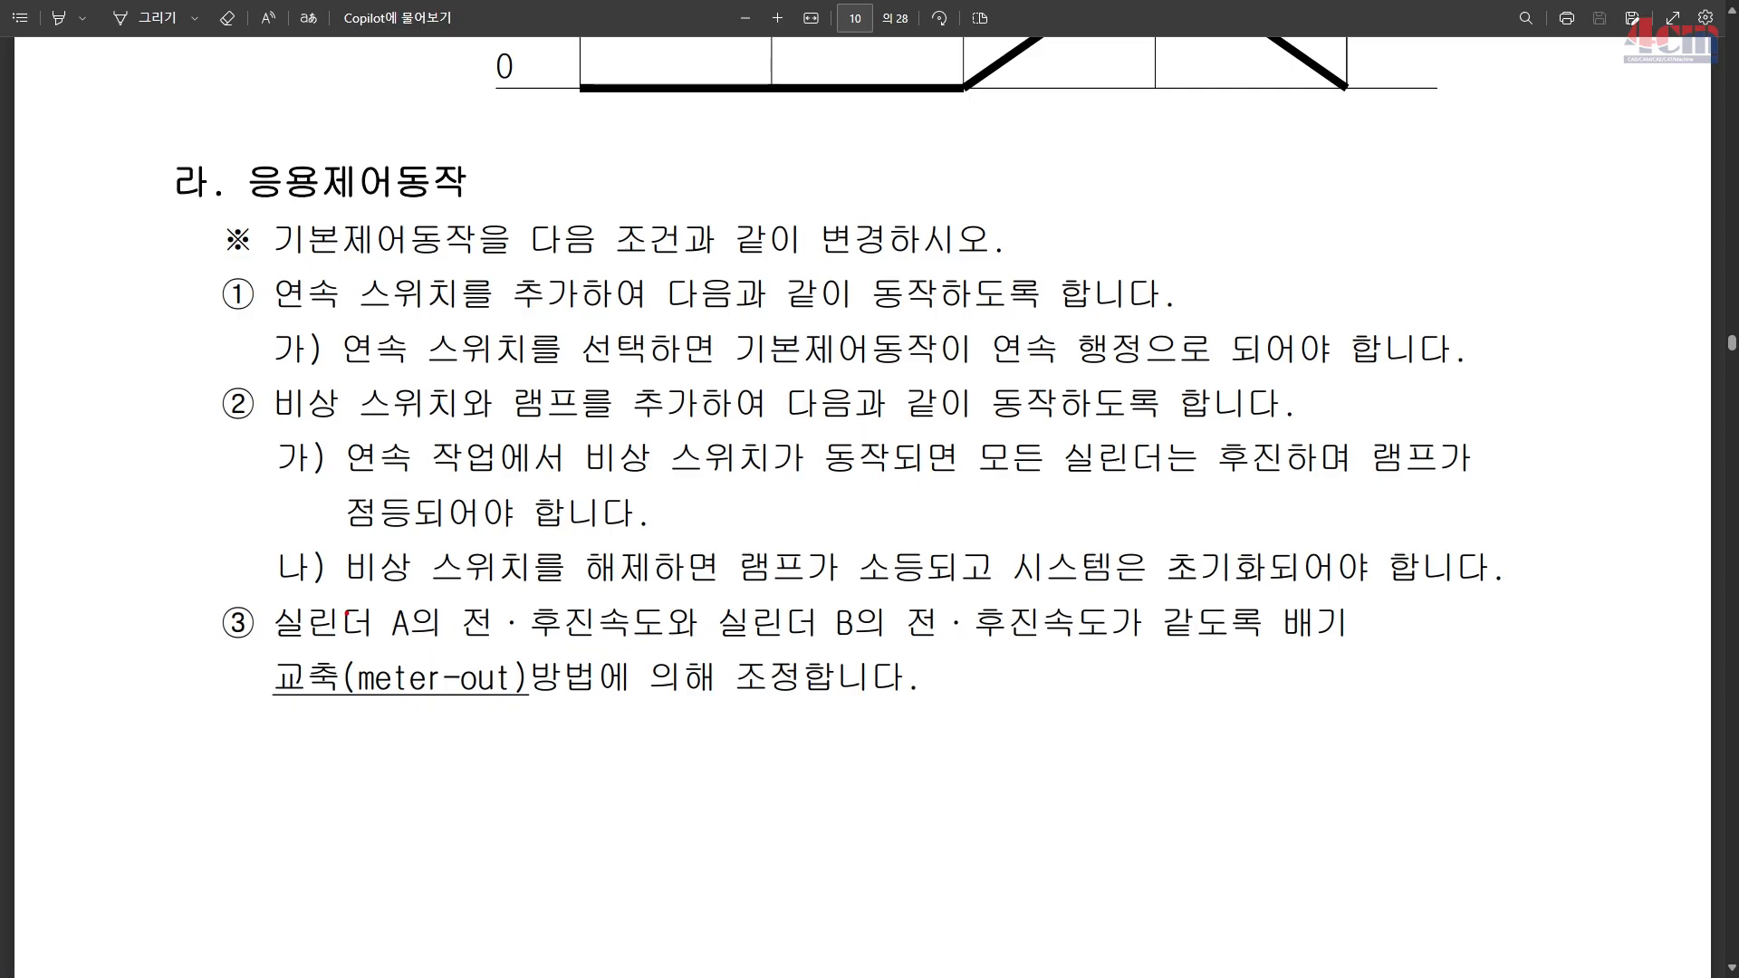
{"action": "left_click_drag", "start_coordinate": [443, 592], "coordinate": [701, 651]}
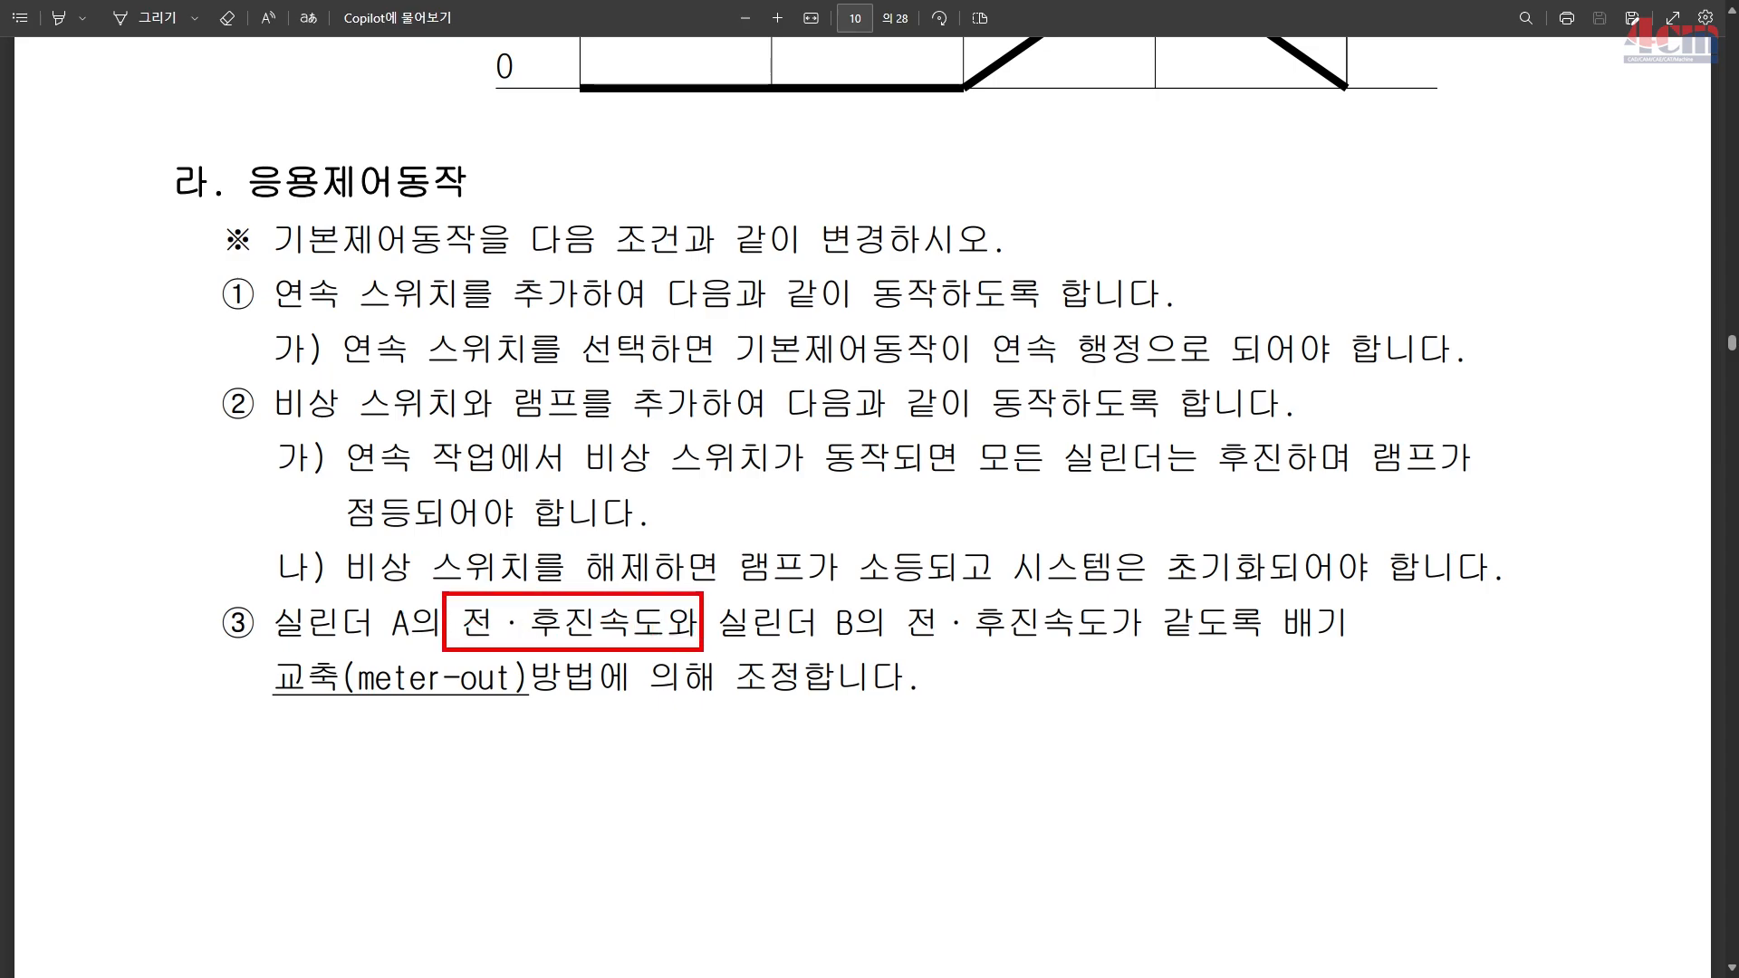
{"action": "mouse_move", "coordinate": [885, 584]}
{"action": "left_mouse_down"}
{"action": "mouse_move", "coordinate": [1087, 644]}
{"action": "mouse_move", "coordinate": [1327, 650]}
{"action": "left_mouse_up"}
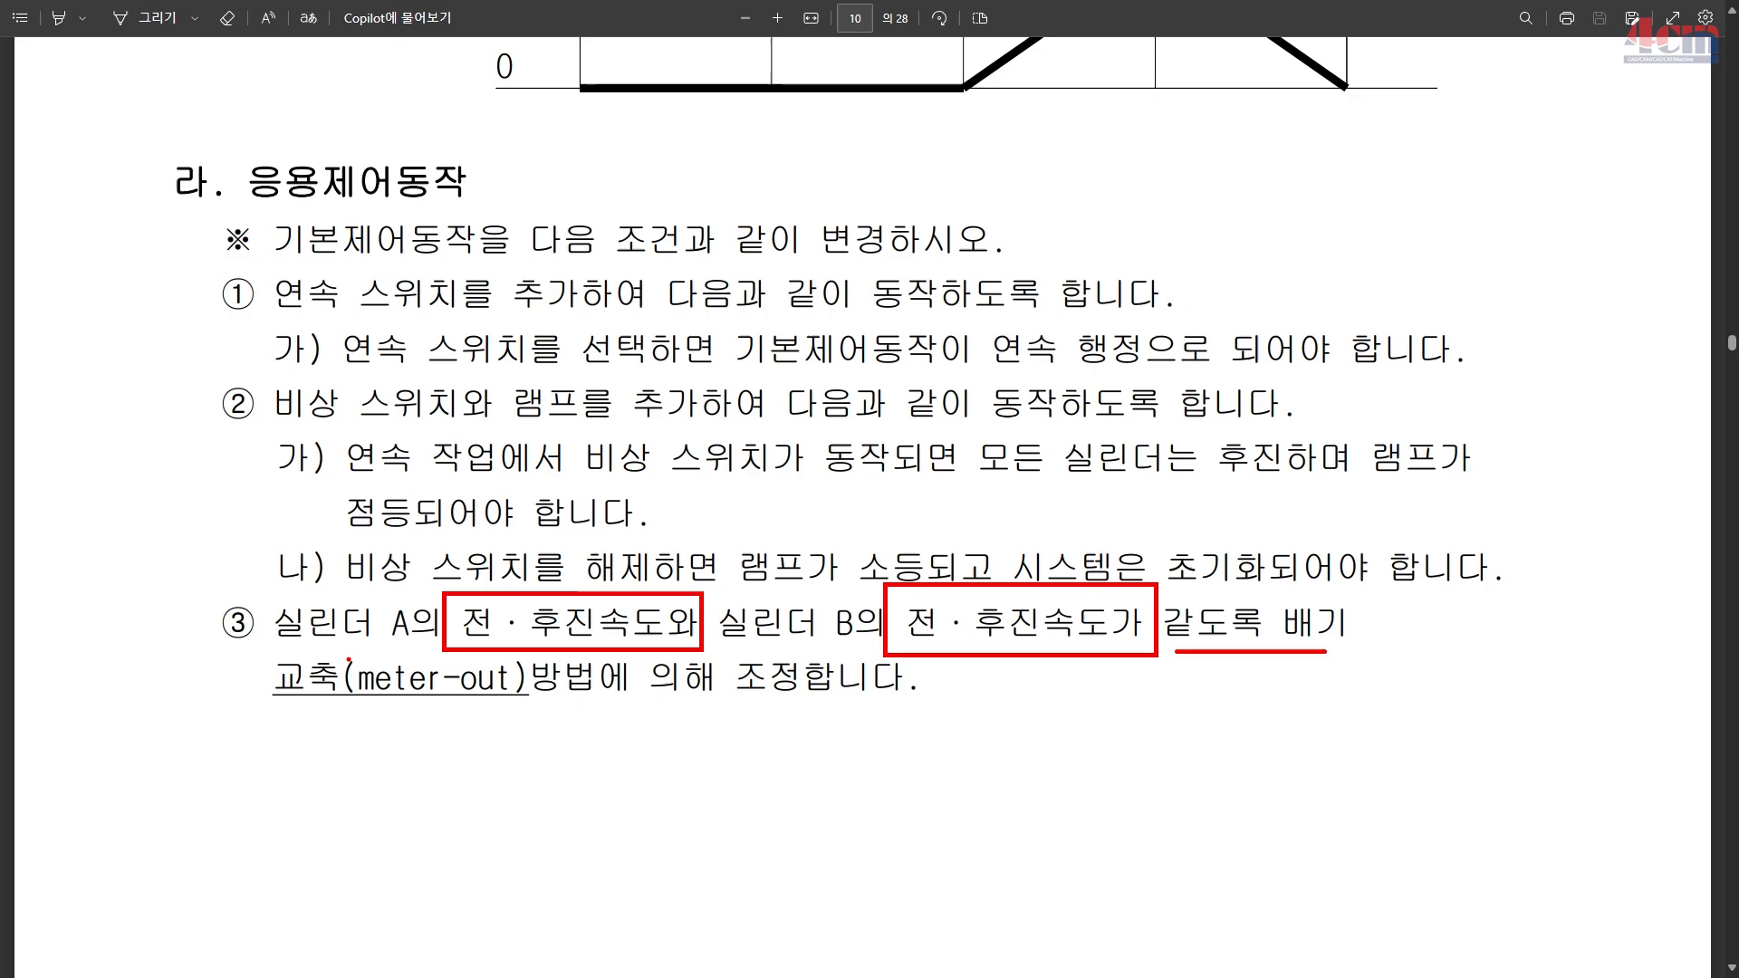
{"action": "left_click_drag", "start_coordinate": [343, 655], "coordinate": [523, 711]}
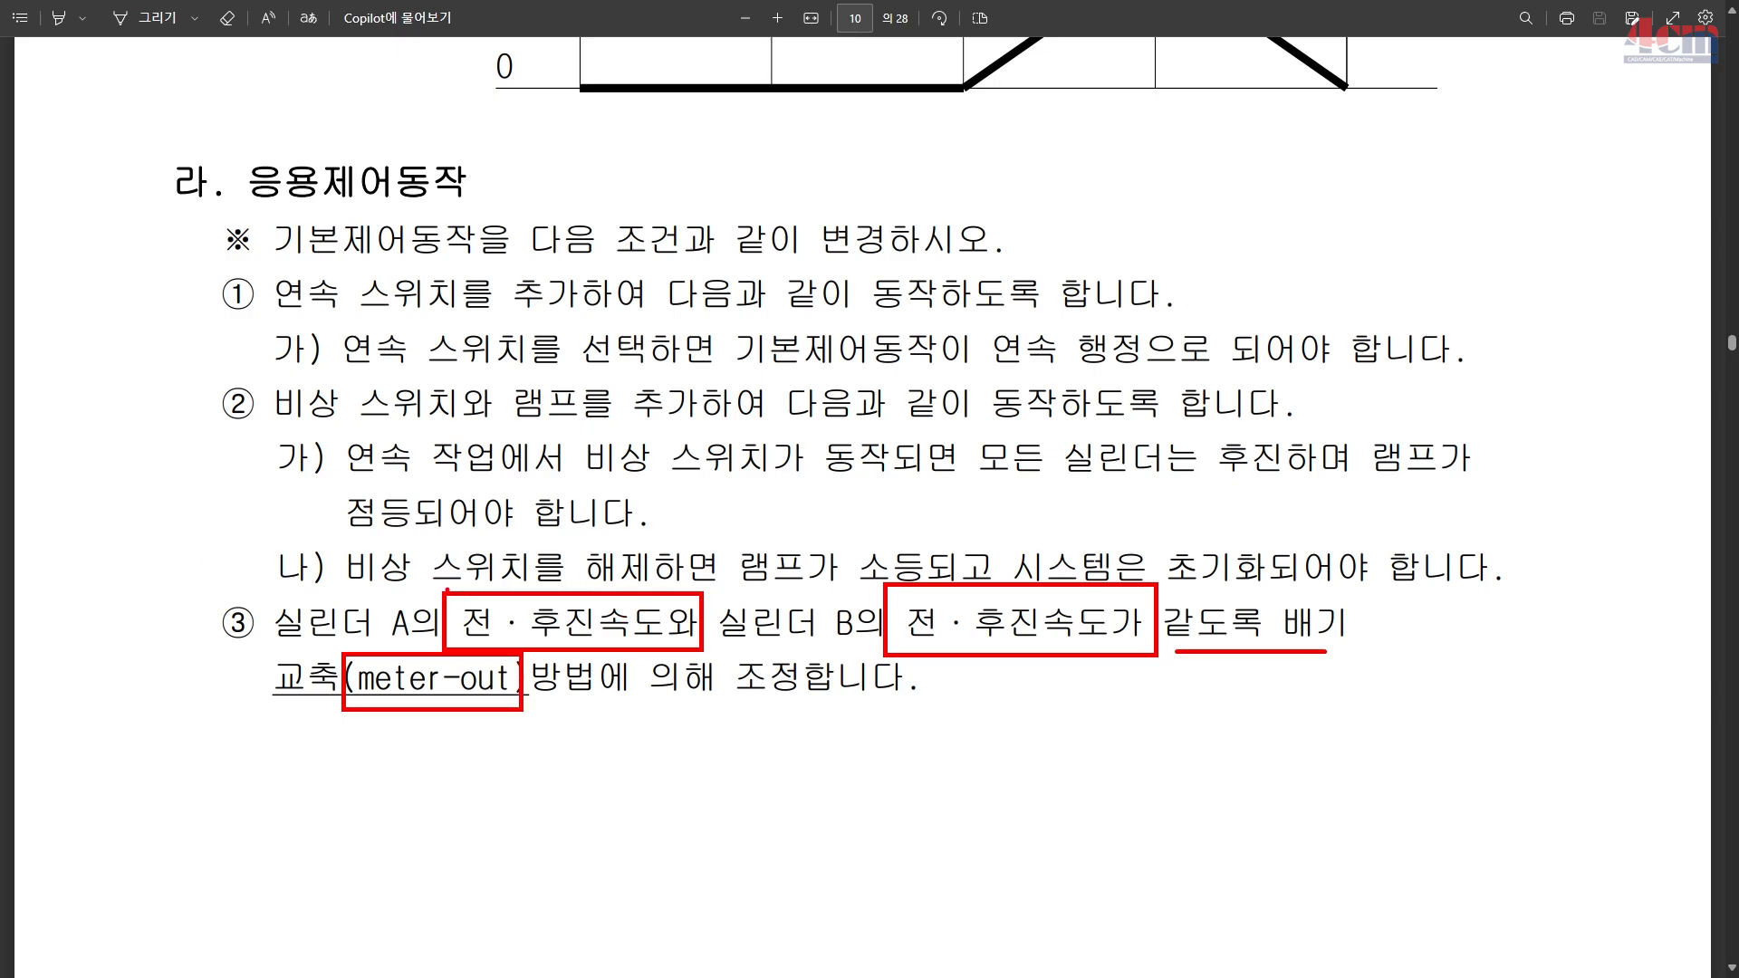
Box the separate forward and return terms for cylinders A and B in requirement ③, relating each to meter-out.
{"action": "mouse_move", "coordinate": [446, 590]}
{"action": "left_mouse_down"}
{"action": "mouse_move", "coordinate": [483, 640]}
{"action": "mouse_move", "coordinate": [491, 708]}
{"action": "mouse_move", "coordinate": [398, 651]}
{"action": "left_mouse_up"}
{"action": "mouse_move", "coordinate": [525, 590]}
{"action": "left_mouse_down"}
{"action": "mouse_move", "coordinate": [526, 609]}
{"action": "mouse_move", "coordinate": [525, 590]}
{"action": "left_mouse_up"}
{"action": "left_click_drag", "start_coordinate": [347, 653], "coordinate": [522, 706]}
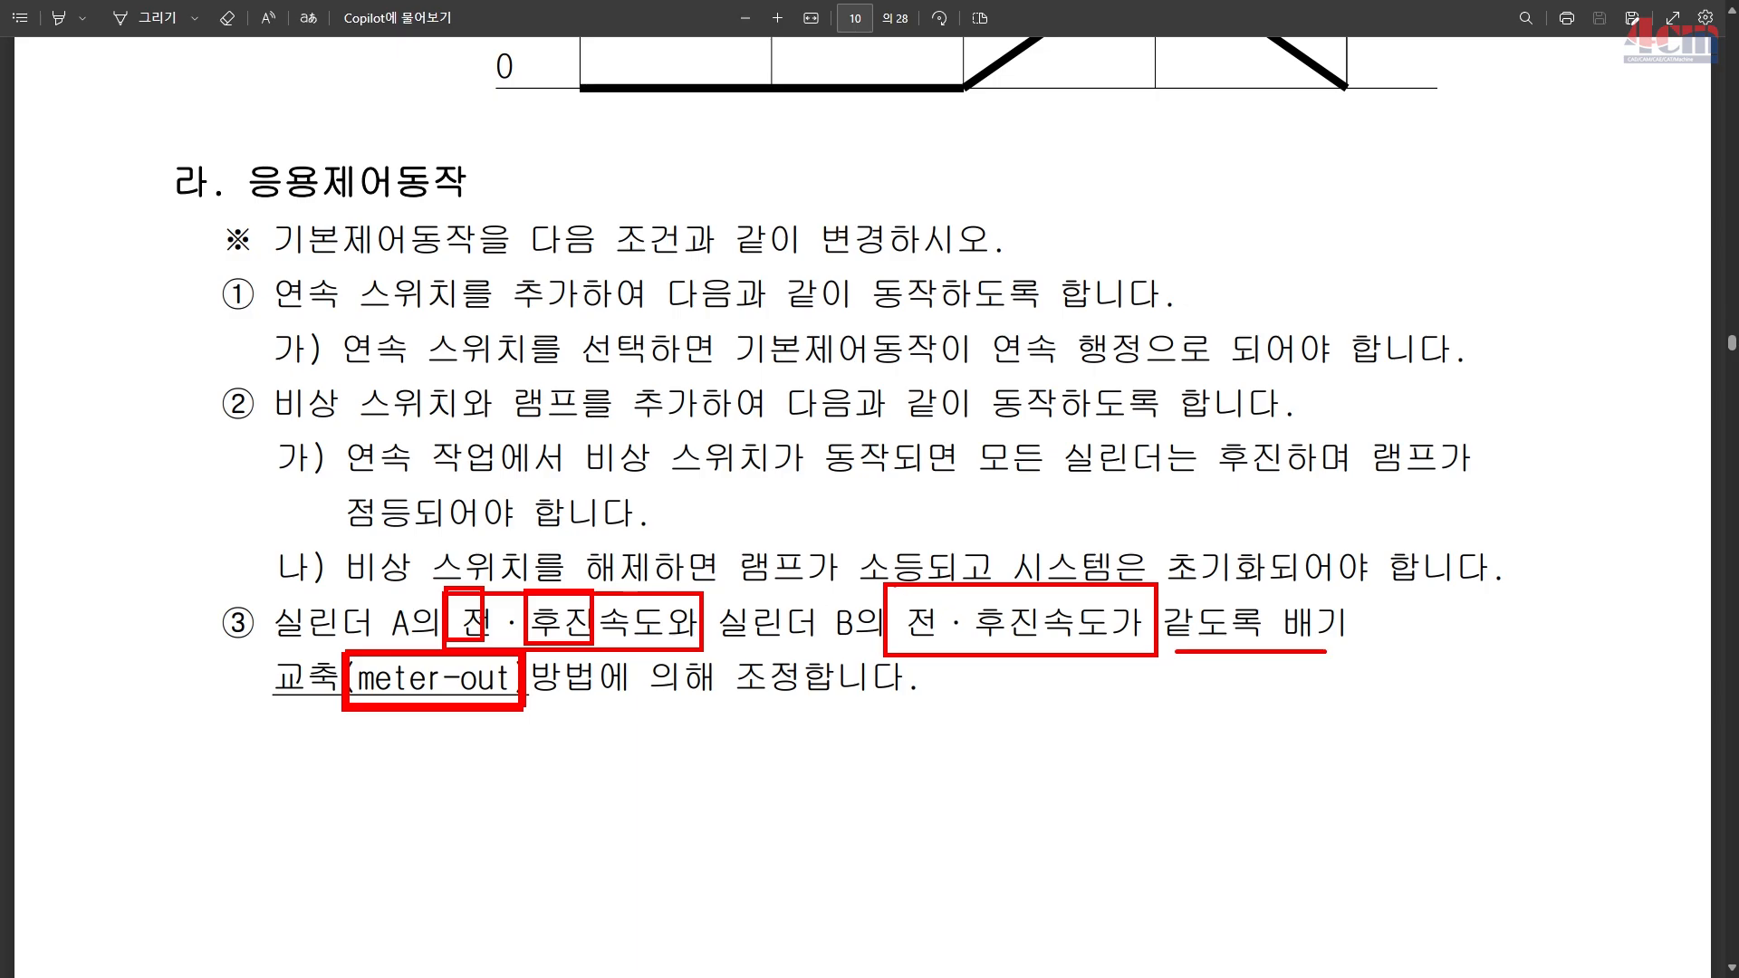
{"action": "left_click_drag", "start_coordinate": [891, 585], "coordinate": [947, 640]}
{"action": "left_click_drag", "start_coordinate": [354, 646], "coordinate": [505, 703]}
{"action": "left_click_drag", "start_coordinate": [968, 585], "coordinate": [1048, 653]}
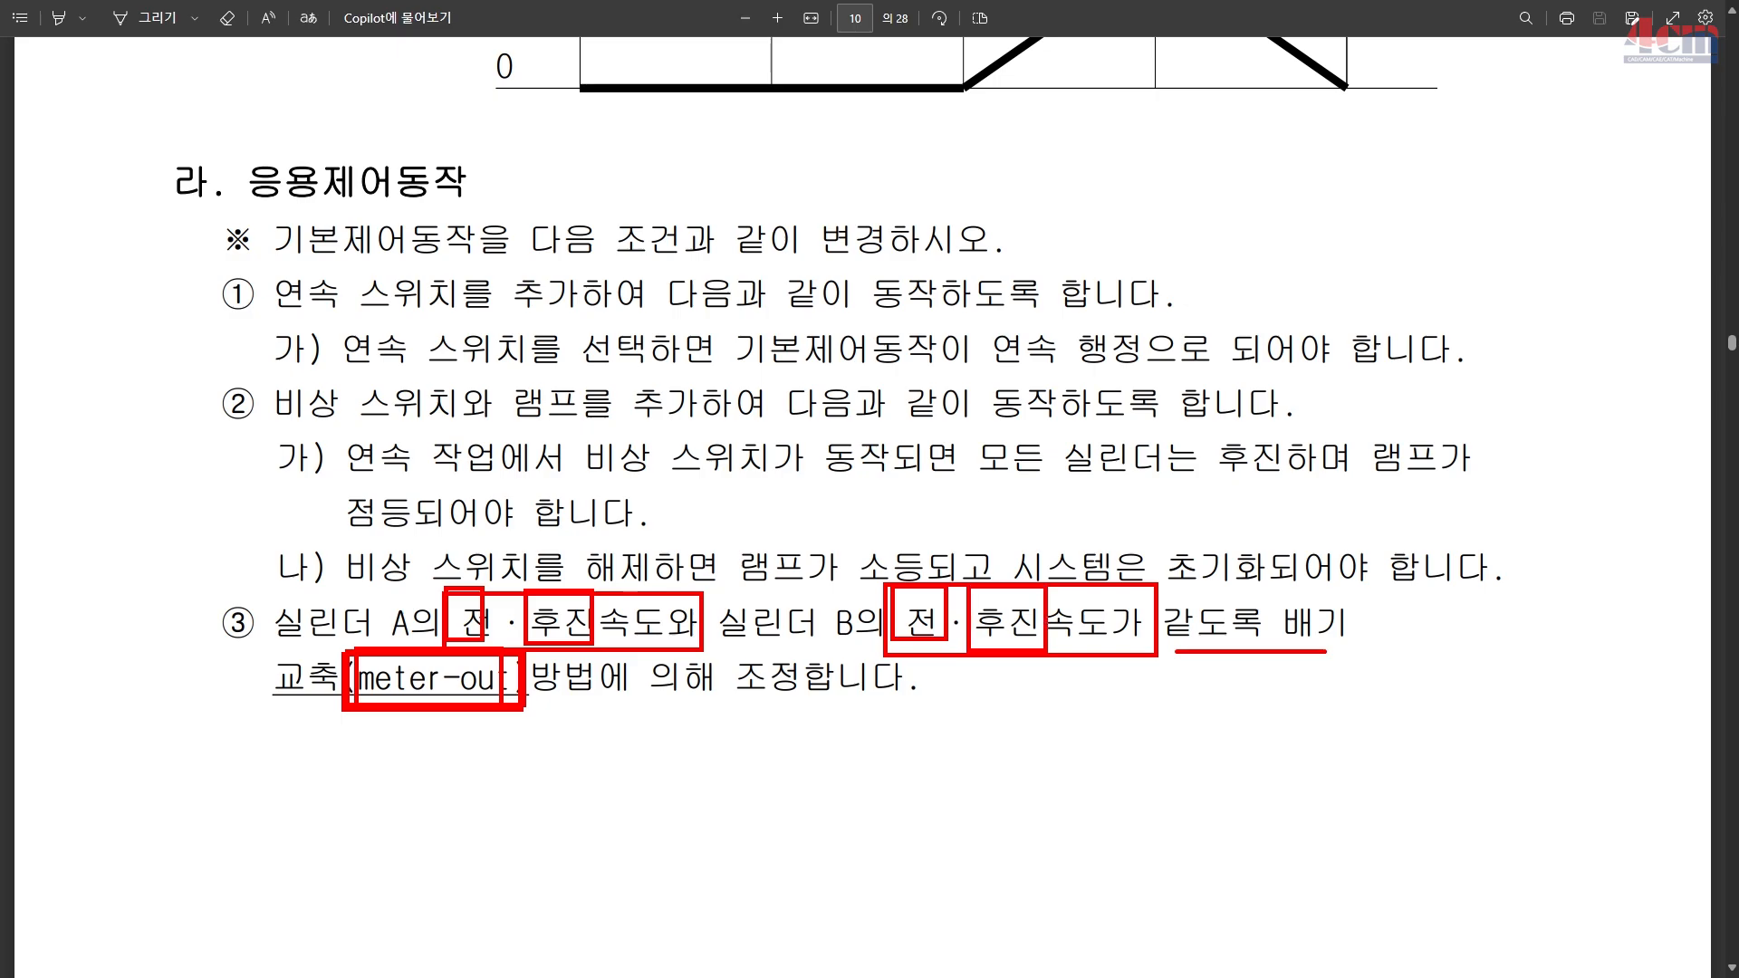
{"action": "left_click_drag", "start_coordinate": [350, 653], "coordinate": [532, 707]}
Switch back to the circuit editor, with the simulation stopped, and move both cylinders and their sensors and limit switches upward.
{"action": "key", "text": "alt+Tab"}
{"action": "left_click_drag", "start_coordinate": [1400, 261], "coordinate": [1396, 527]}
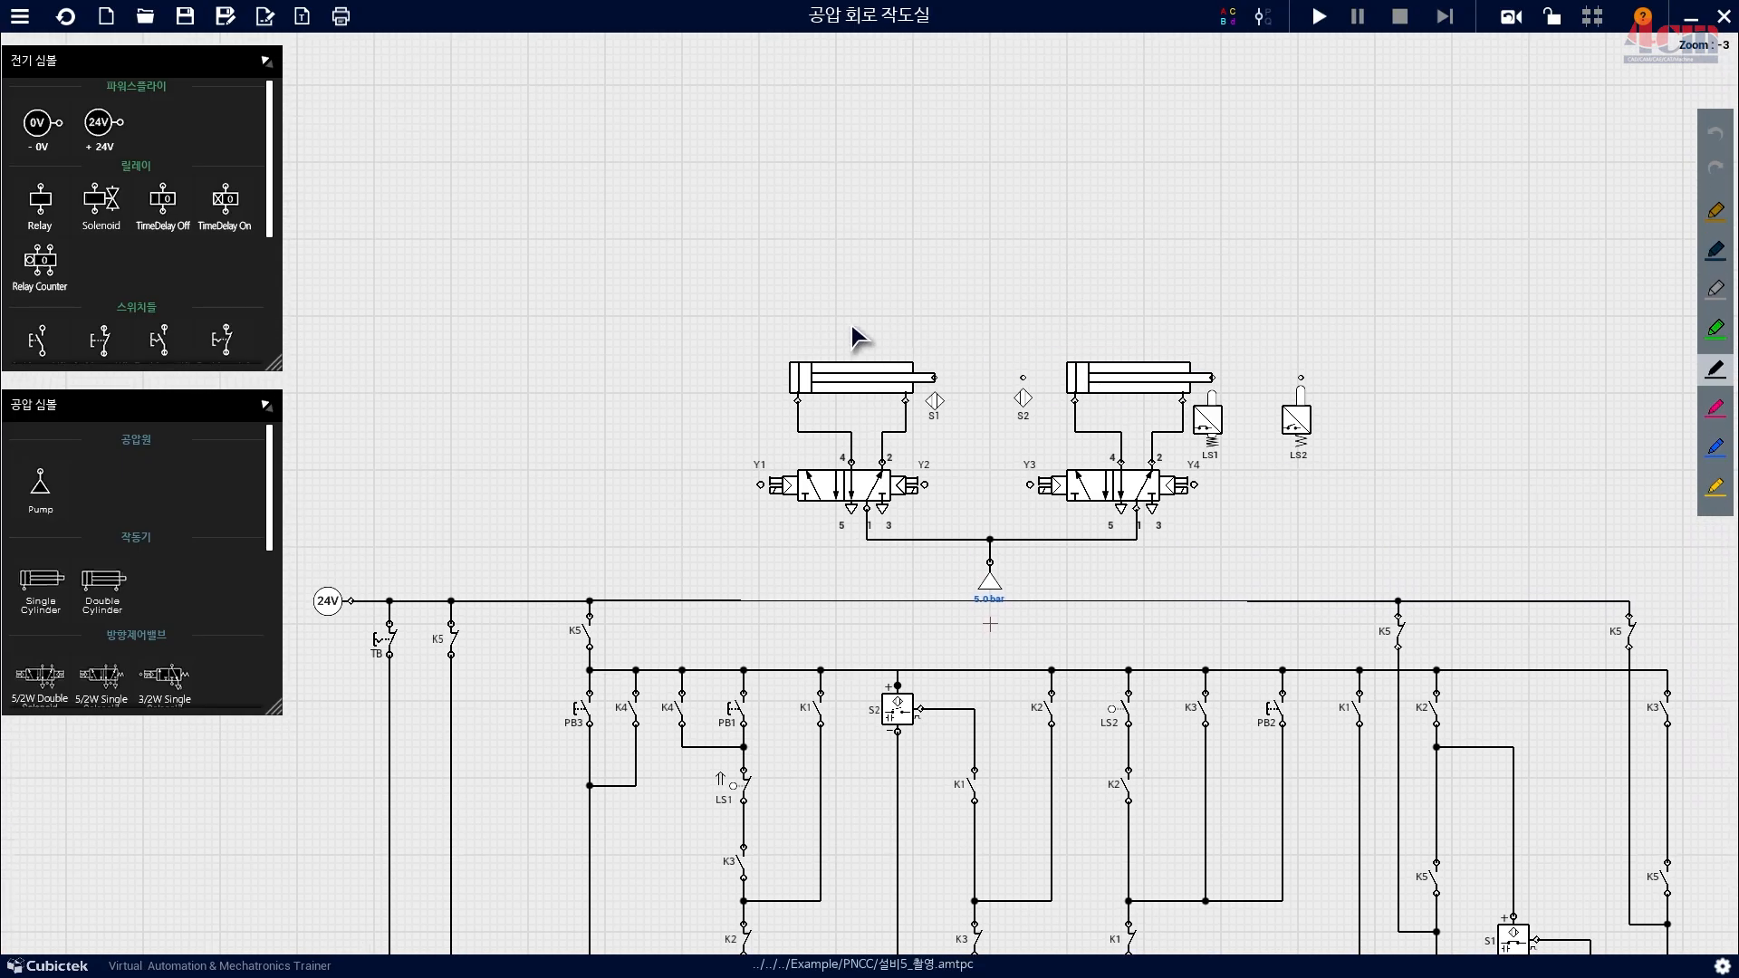
{"action": "left_click_drag", "start_coordinate": [709, 275], "coordinate": [1298, 427]}
{"action": "left_click_drag", "start_coordinate": [1132, 375], "coordinate": [1130, 259]}
Delete the four air lines between the two cylinders and their directional valves.
{"action": "key", "text": "Delete"}
{"action": "key", "text": "Delete"}
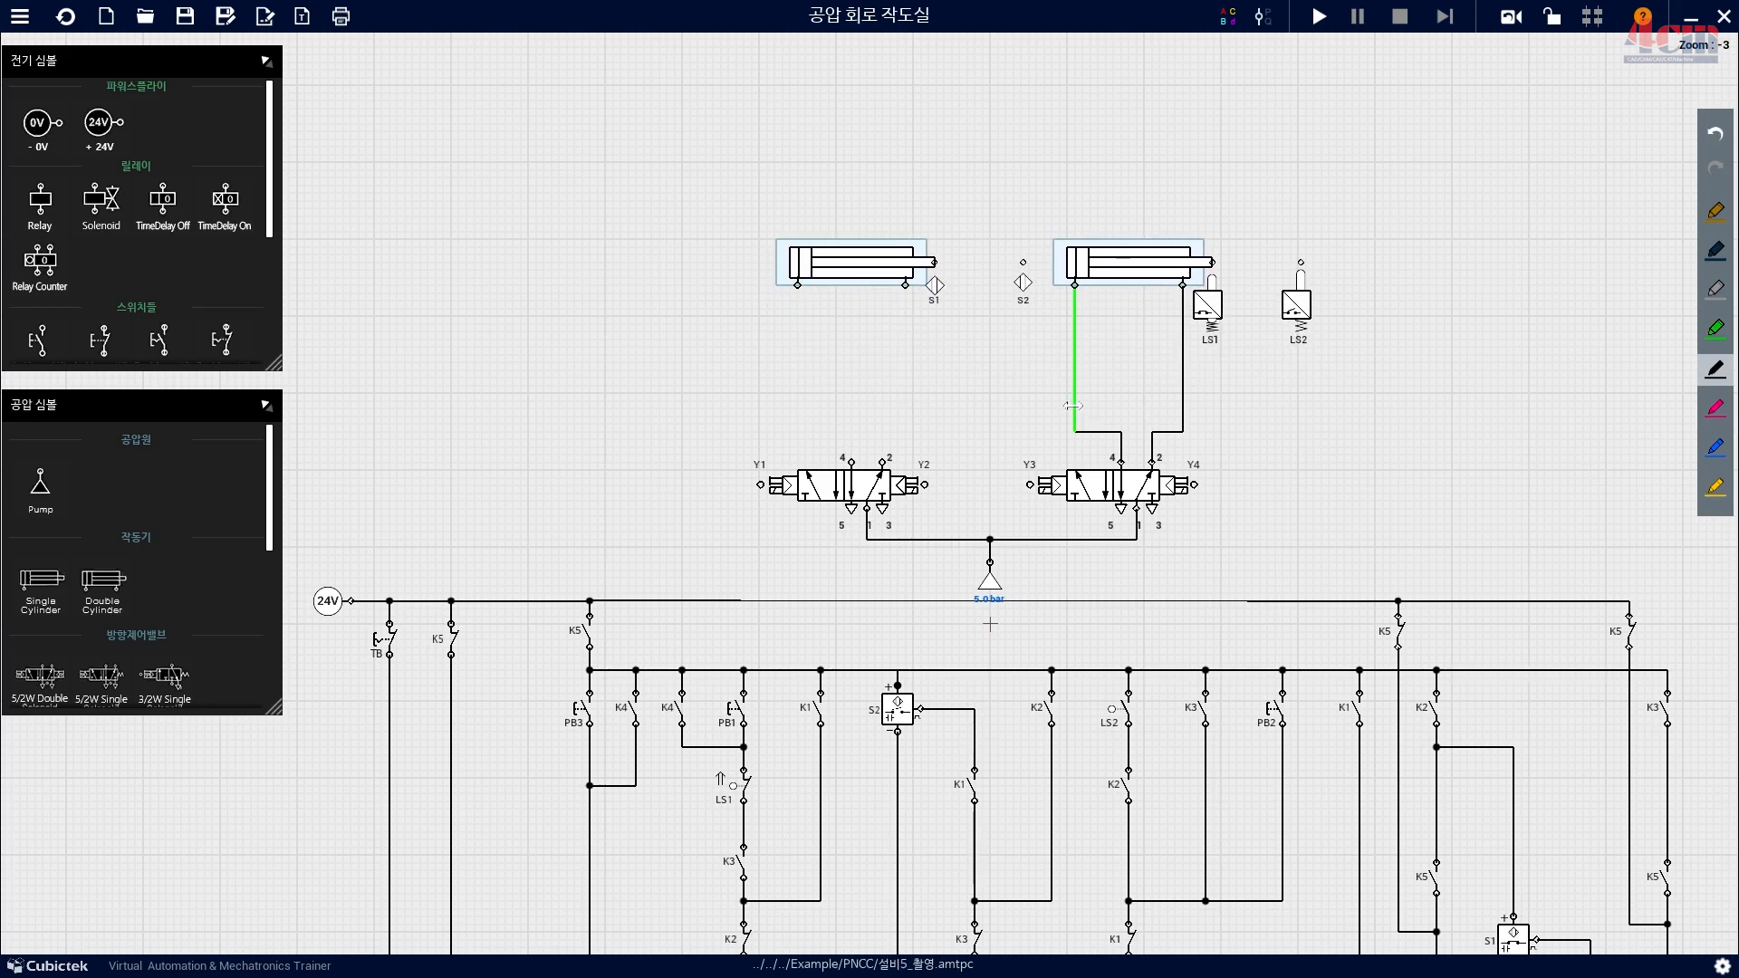
{"action": "key", "text": "Delete"}
{"action": "key", "text": "Delete"}
{"action": "left_click", "coordinate": [959, 360]}
Place a one-way flow control valve between the first cylinder's rear port and its directional valve.
{"action": "scroll", "coordinate": [163, 272], "scroll_direction": "down", "scroll_amount": 3}
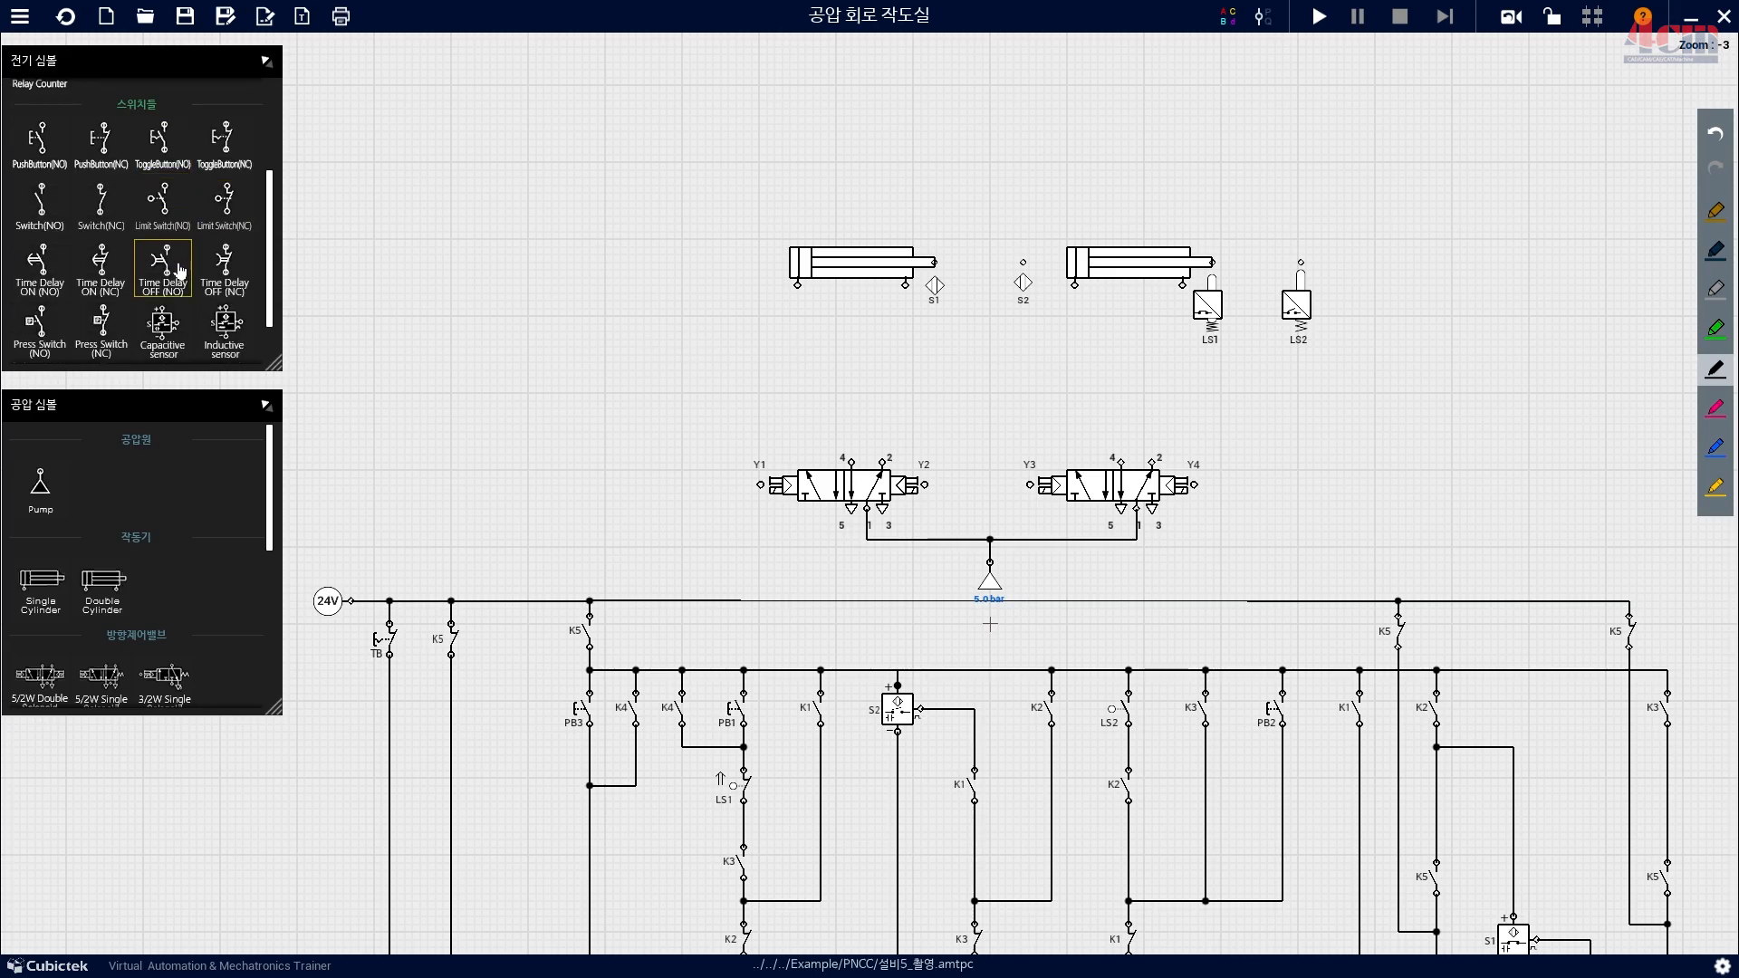
{"action": "scroll", "coordinate": [127, 453], "scroll_direction": "down", "scroll_amount": 5}
{"action": "left_click_drag", "start_coordinate": [40, 536], "coordinate": [815, 378]}
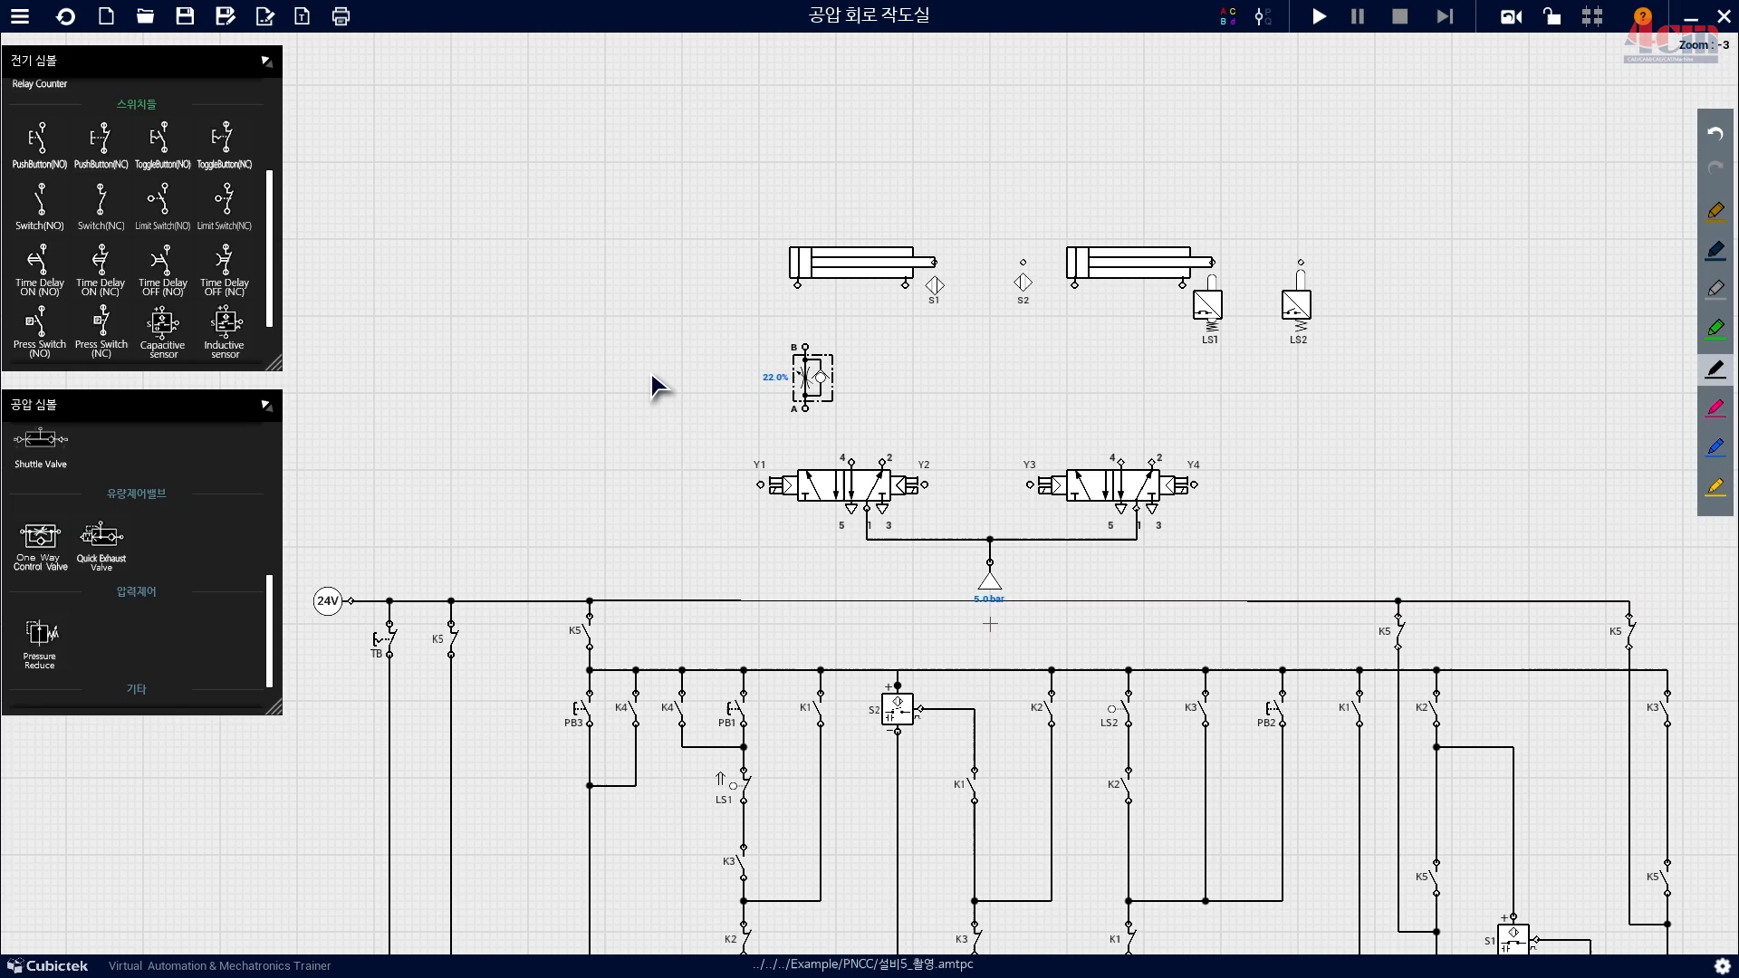
Mark the supply and exhaust airflow for the first cylinder's extension, and clear the marks.
{"action": "scroll", "coordinate": [645, 372], "scroll_direction": "up", "scroll_amount": 5}
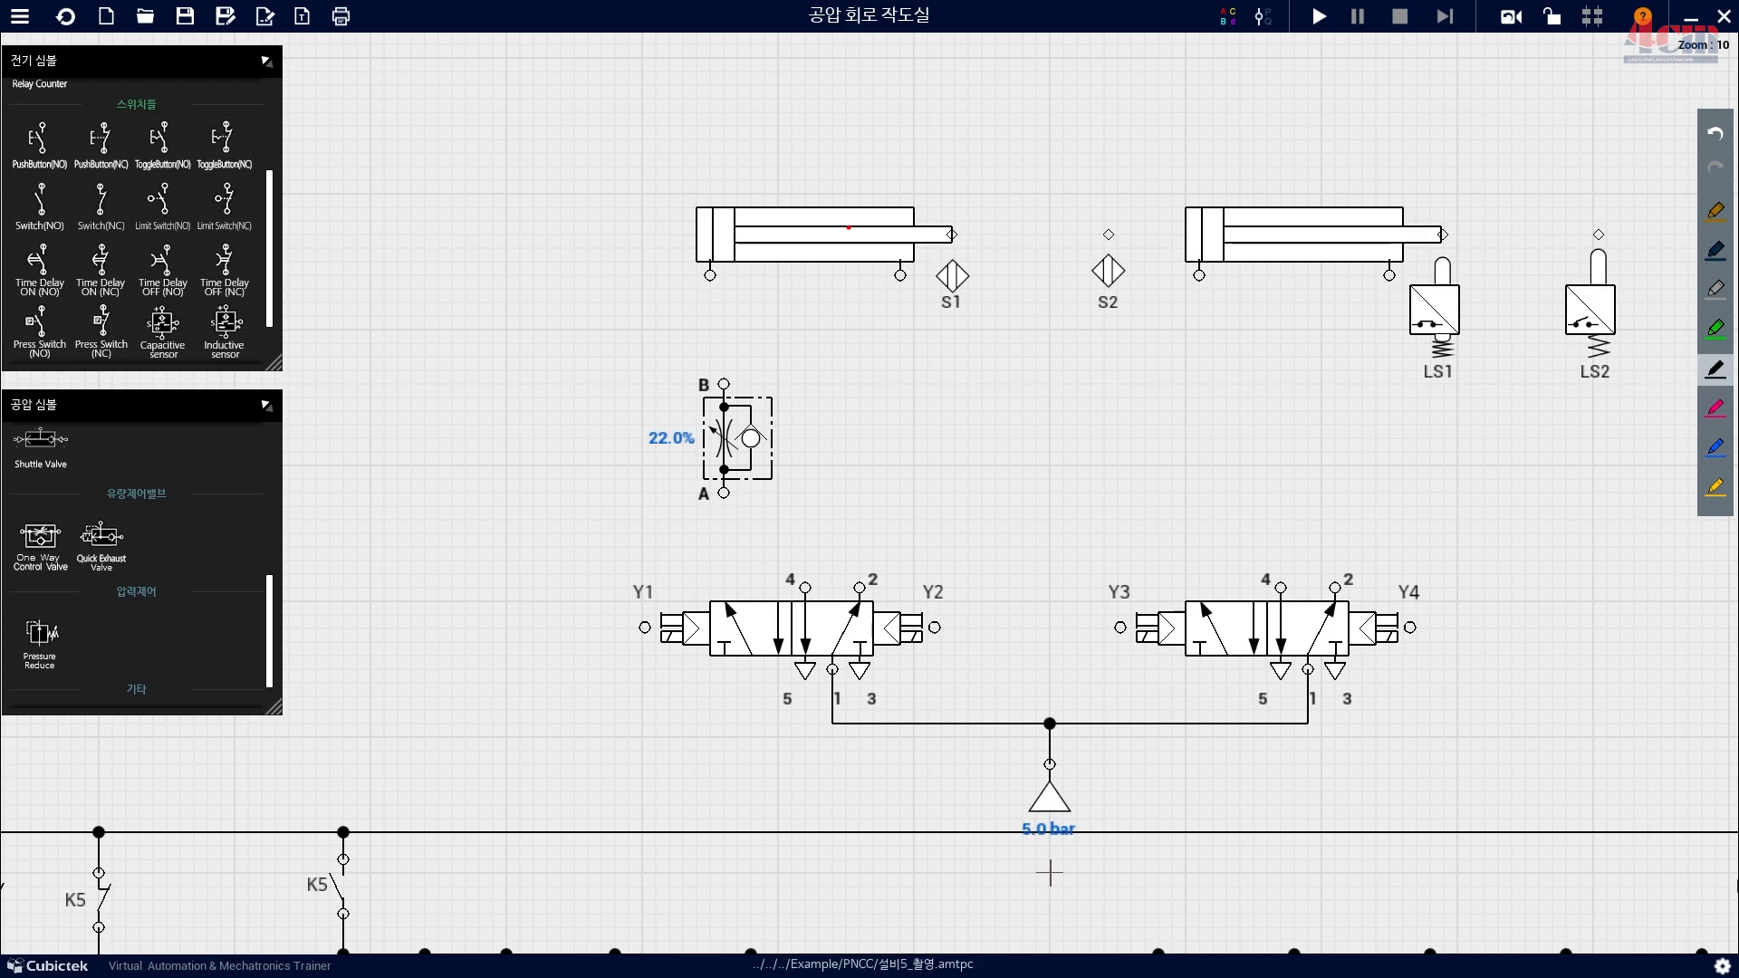
{"action": "mouse_move", "coordinate": [984, 236]}
{"action": "left_mouse_down"}
{"action": "mouse_move", "coordinate": [754, 236]}
{"action": "mouse_move", "coordinate": [817, 264]}
{"action": "mouse_move", "coordinate": [783, 216]}
{"action": "mouse_move", "coordinate": [840, 233]}
{"action": "mouse_move", "coordinate": [784, 237]}
{"action": "mouse_move", "coordinate": [847, 231]}
{"action": "mouse_move", "coordinate": [710, 313]}
{"action": "mouse_move", "coordinate": [709, 357]}
{"action": "left_mouse_up"}
{"action": "mouse_move", "coordinate": [903, 349]}
{"action": "left_mouse_down"}
{"action": "mouse_move", "coordinate": [903, 279]}
{"action": "mouse_move", "coordinate": [876, 308]}
{"action": "mouse_move", "coordinate": [896, 287]}
{"action": "mouse_move", "coordinate": [927, 309]}
{"action": "mouse_move", "coordinate": [906, 336]}
{"action": "left_mouse_up"}
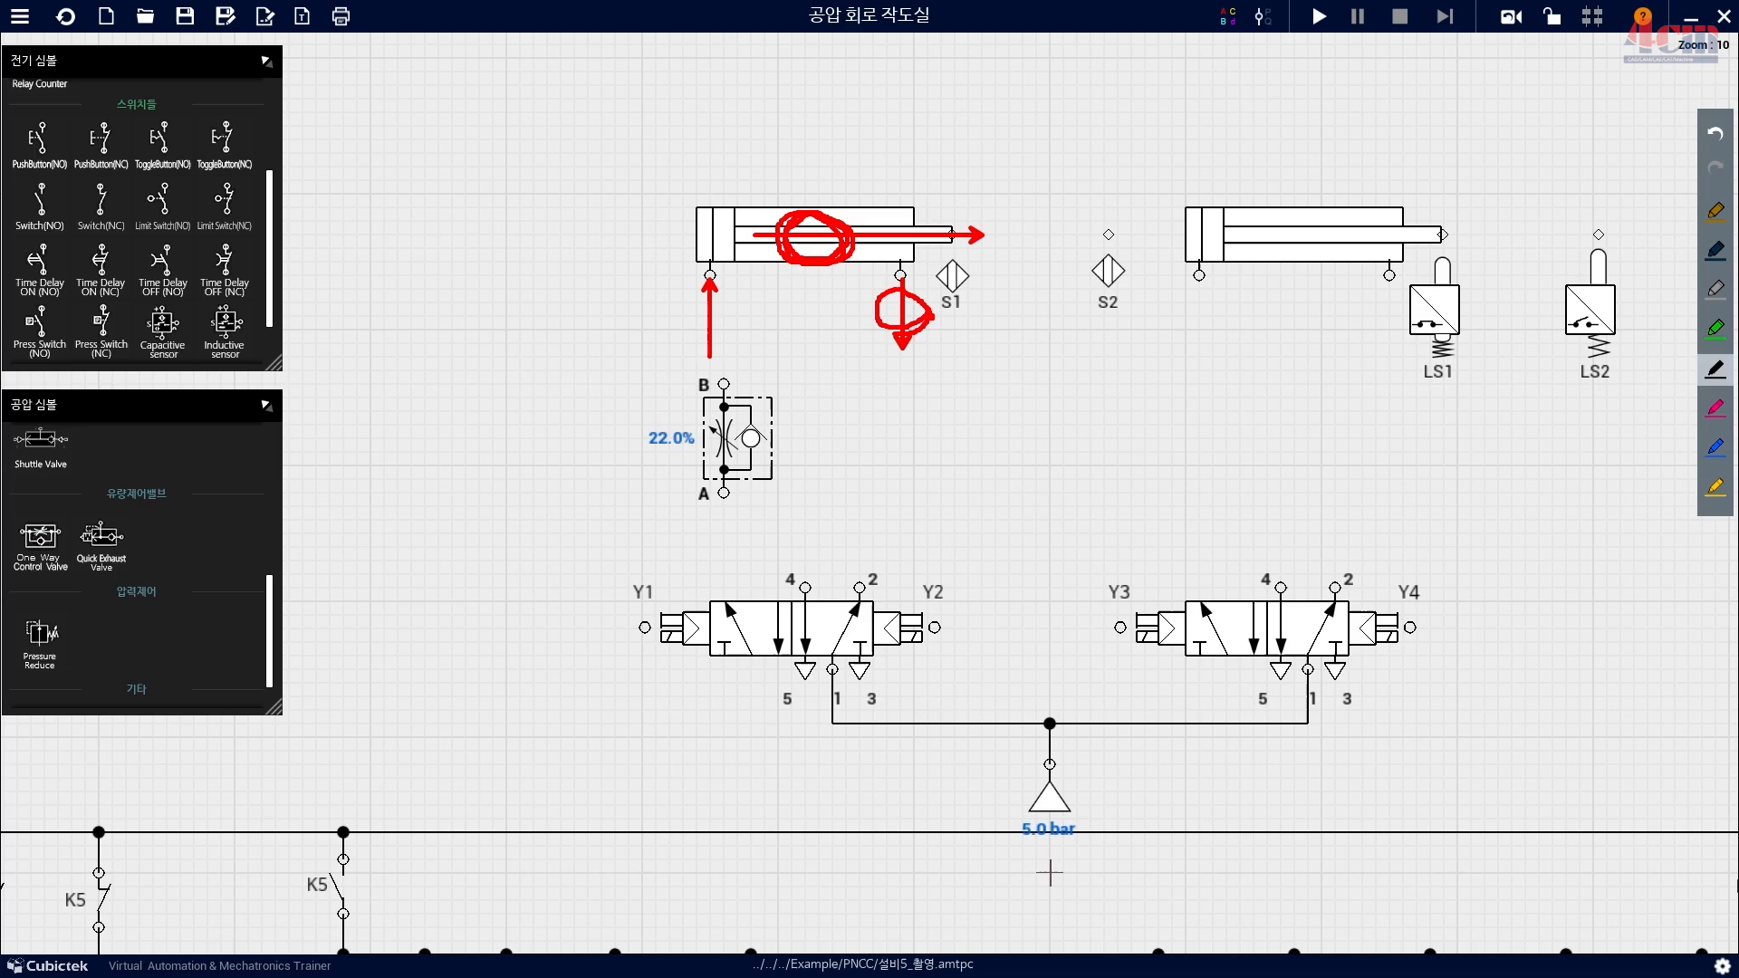
{"action": "key", "text": "Escape"}
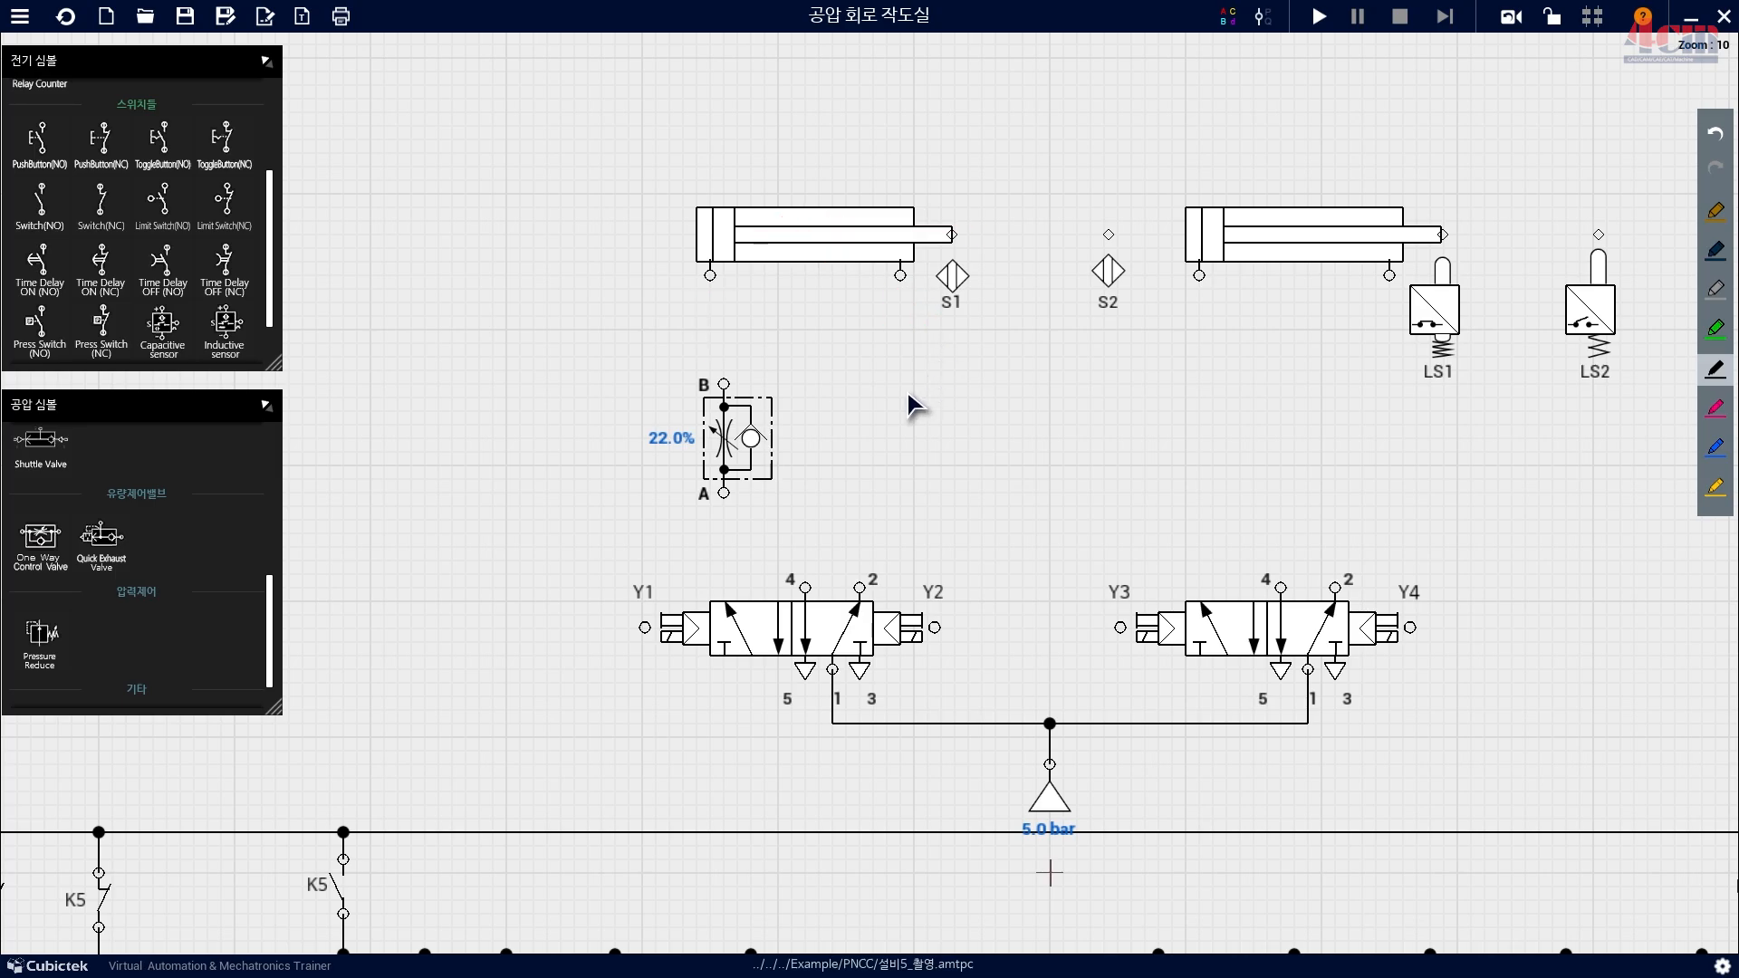
Move the one-way flow control valve below the first cylinder's rod-side port and rotate it upright with B facing the cylinder.
{"action": "left_click_drag", "start_coordinate": [755, 436], "coordinate": [944, 422]}
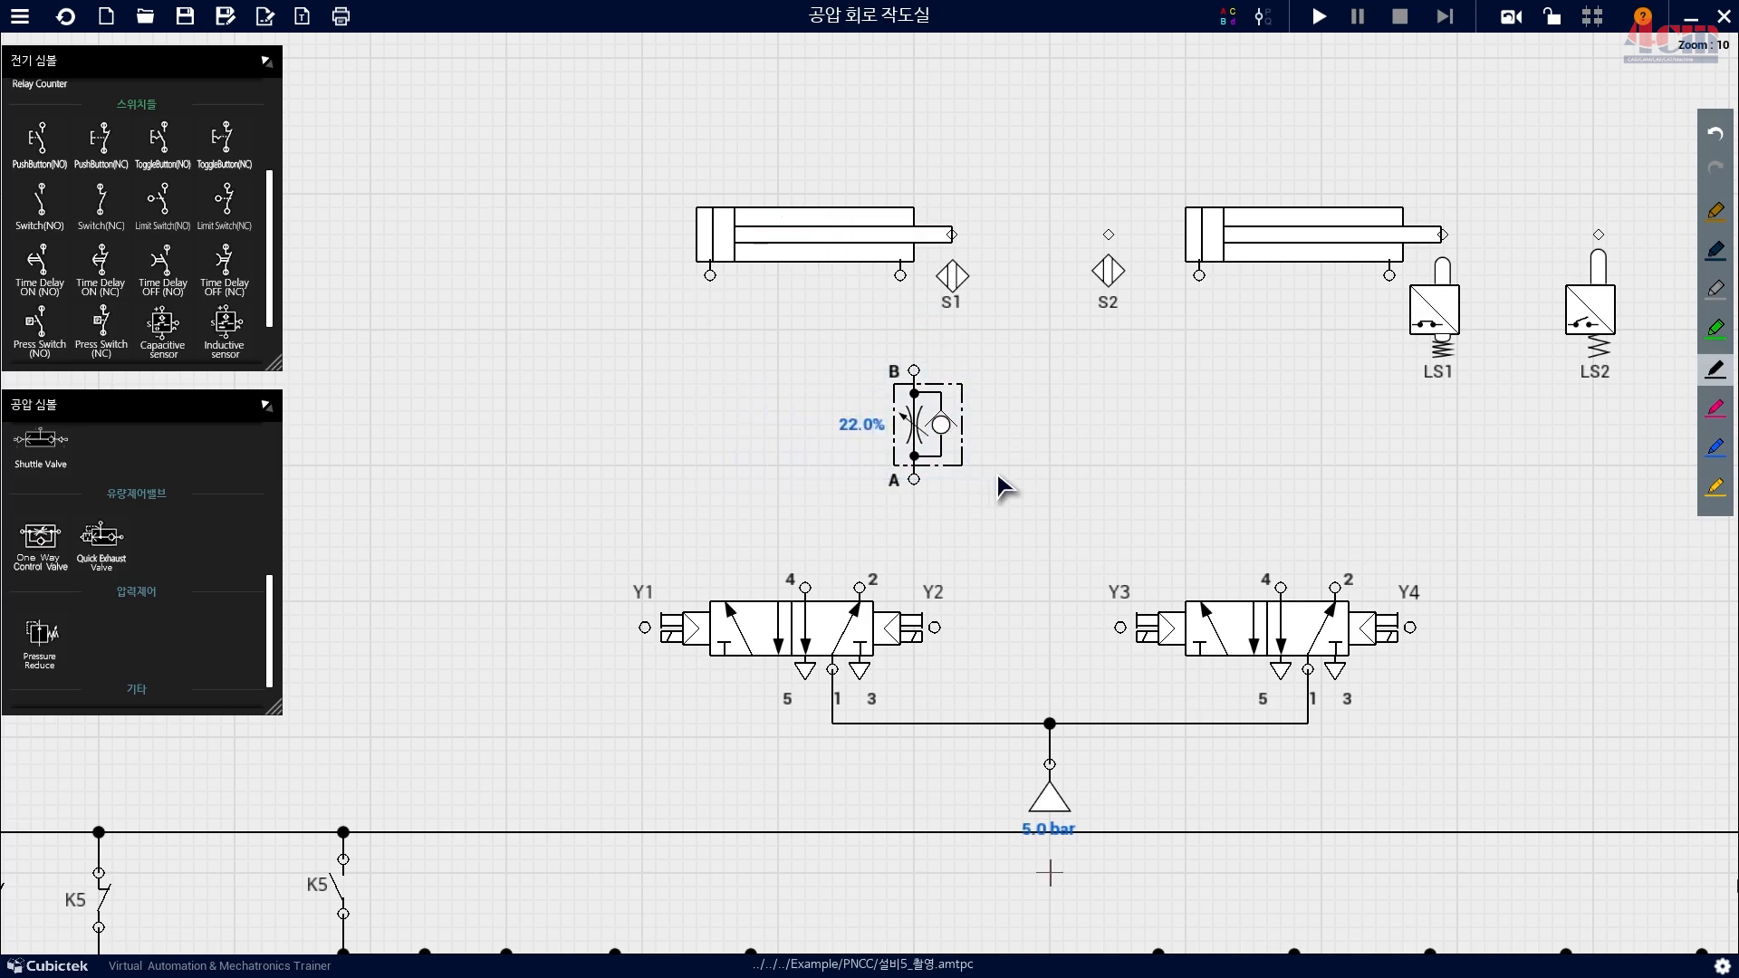
{"action": "scroll", "coordinate": [948, 435], "scroll_direction": "down", "scroll_amount": 2}
{"action": "scroll", "coordinate": [950, 437], "scroll_direction": "down", "scroll_amount": 1}
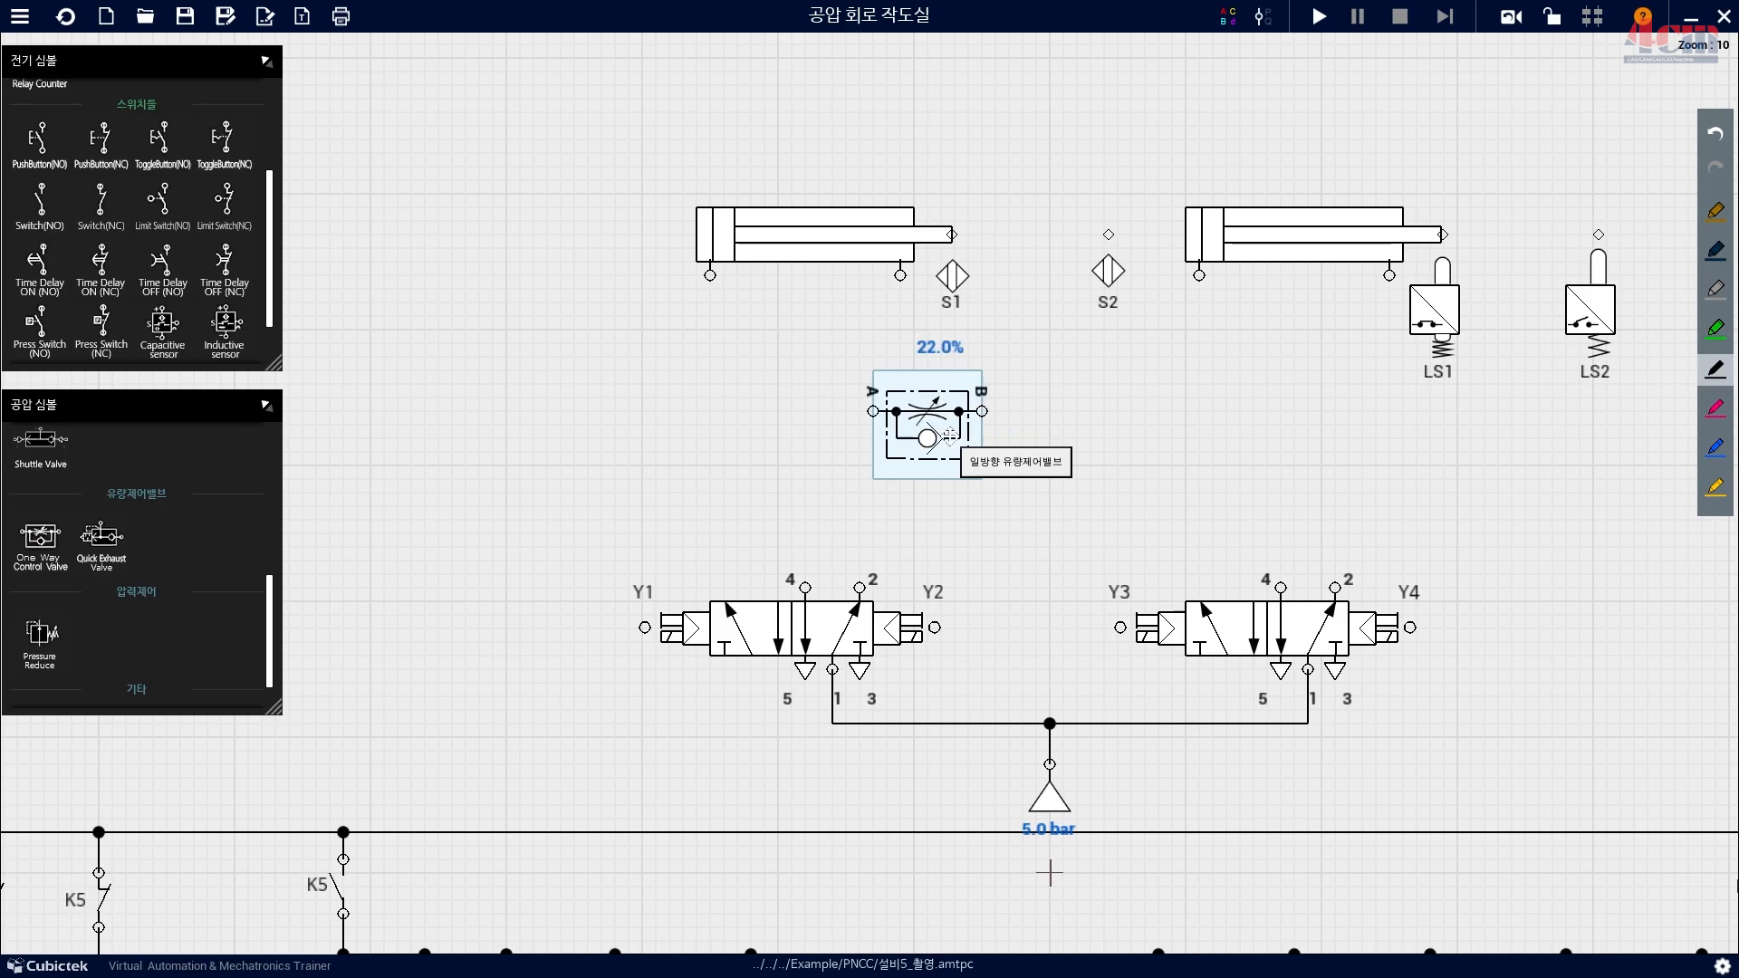
{"action": "scroll", "coordinate": [949, 435], "scroll_direction": "down", "scroll_amount": 1}
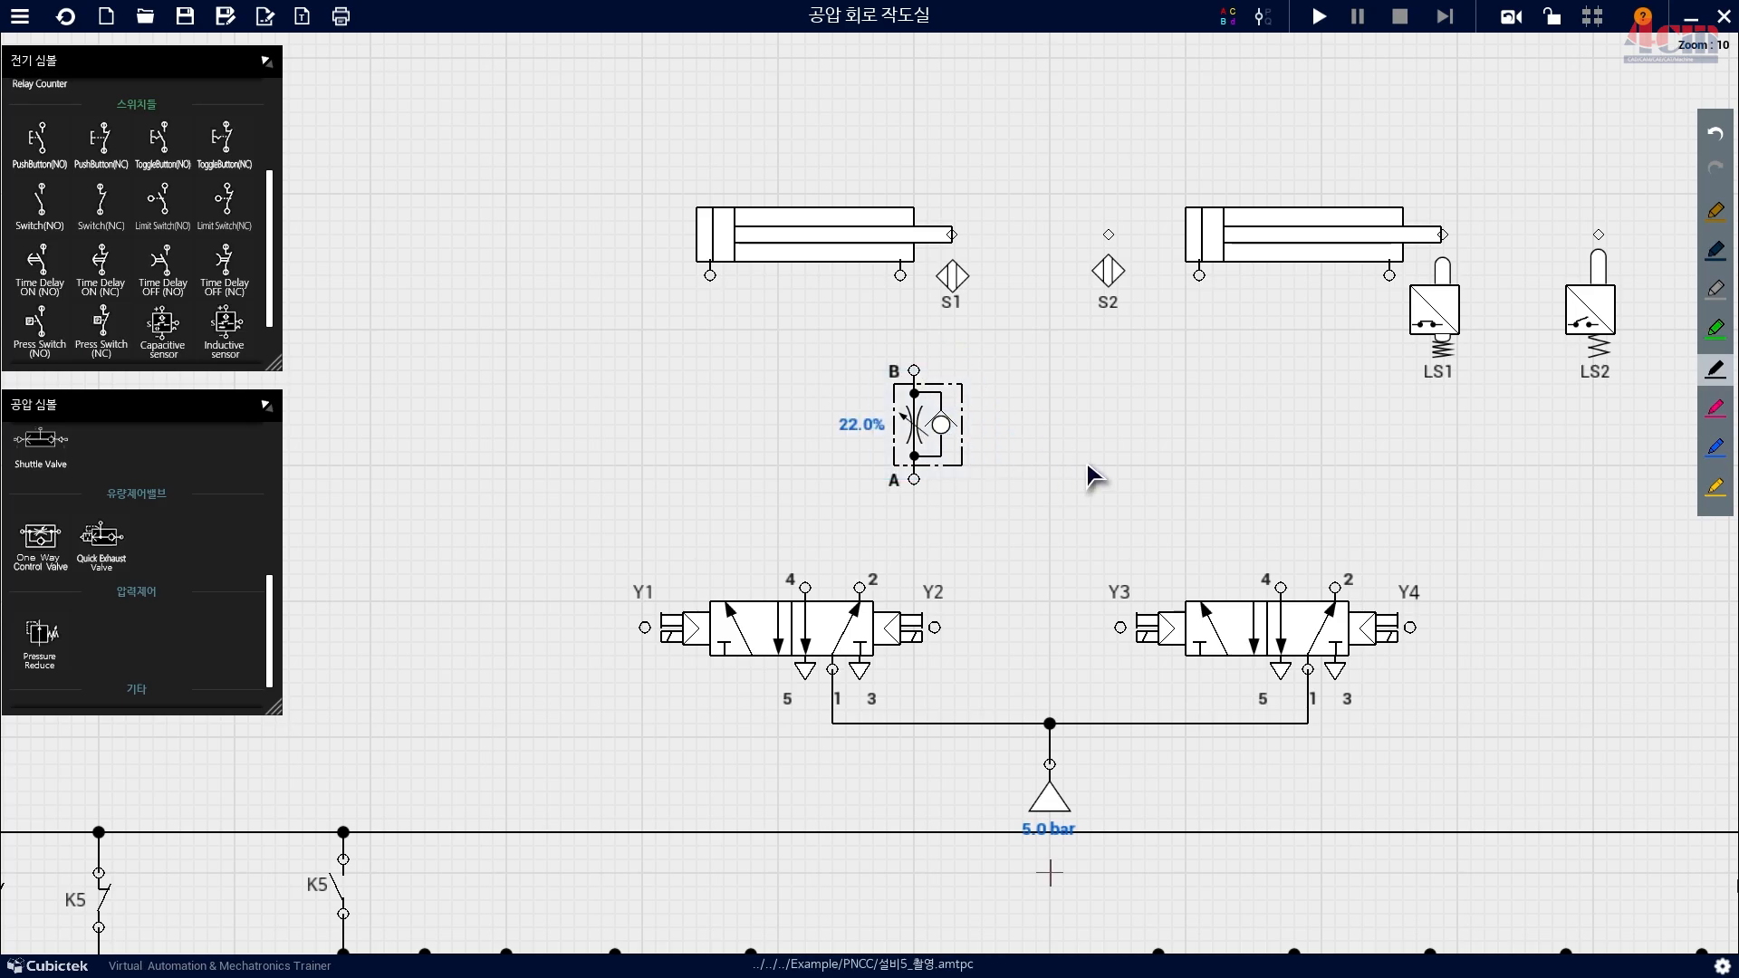
Mark the exhaust path from the first cylinder's rod-side port into the flow control valve's check side, and clear the marks.
{"action": "mouse_move", "coordinate": [1005, 239]}
{"action": "left_mouse_down"}
{"action": "mouse_move", "coordinate": [741, 245]}
{"action": "mouse_move", "coordinate": [780, 208]}
{"action": "mouse_move", "coordinate": [914, 369]}
{"action": "mouse_move", "coordinate": [892, 313]}
{"action": "mouse_move", "coordinate": [953, 327]}
{"action": "left_mouse_up"}
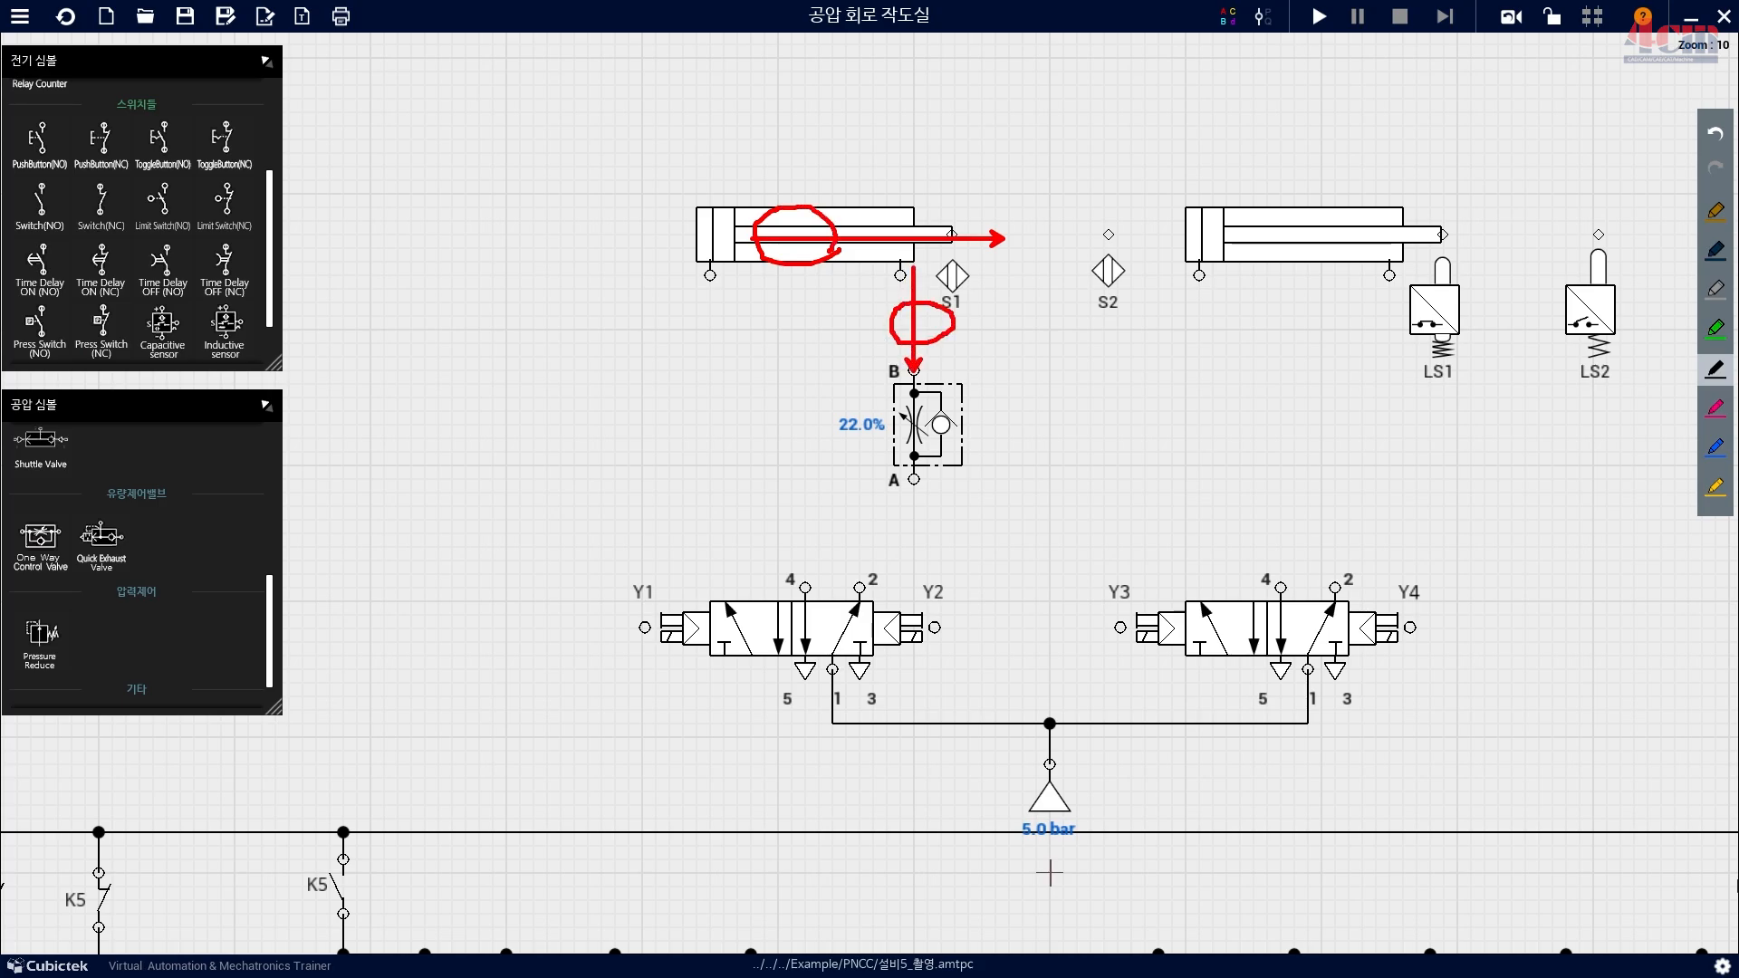
{"action": "left_click", "coordinate": [965, 412]}
{"action": "mouse_move", "coordinate": [969, 426]}
{"action": "left_mouse_down"}
{"action": "mouse_move", "coordinate": [936, 455]}
{"action": "mouse_move", "coordinate": [933, 399]}
{"action": "mouse_move", "coordinate": [969, 438]}
{"action": "mouse_move", "coordinate": [942, 453]}
{"action": "left_mouse_up"}
{"action": "mouse_move", "coordinate": [1014, 373]}
{"action": "left_mouse_down"}
{"action": "mouse_move", "coordinate": [972, 441]}
{"action": "mouse_move", "coordinate": [1030, 441]}
{"action": "left_mouse_up"}
{"action": "key", "text": "Escape"}
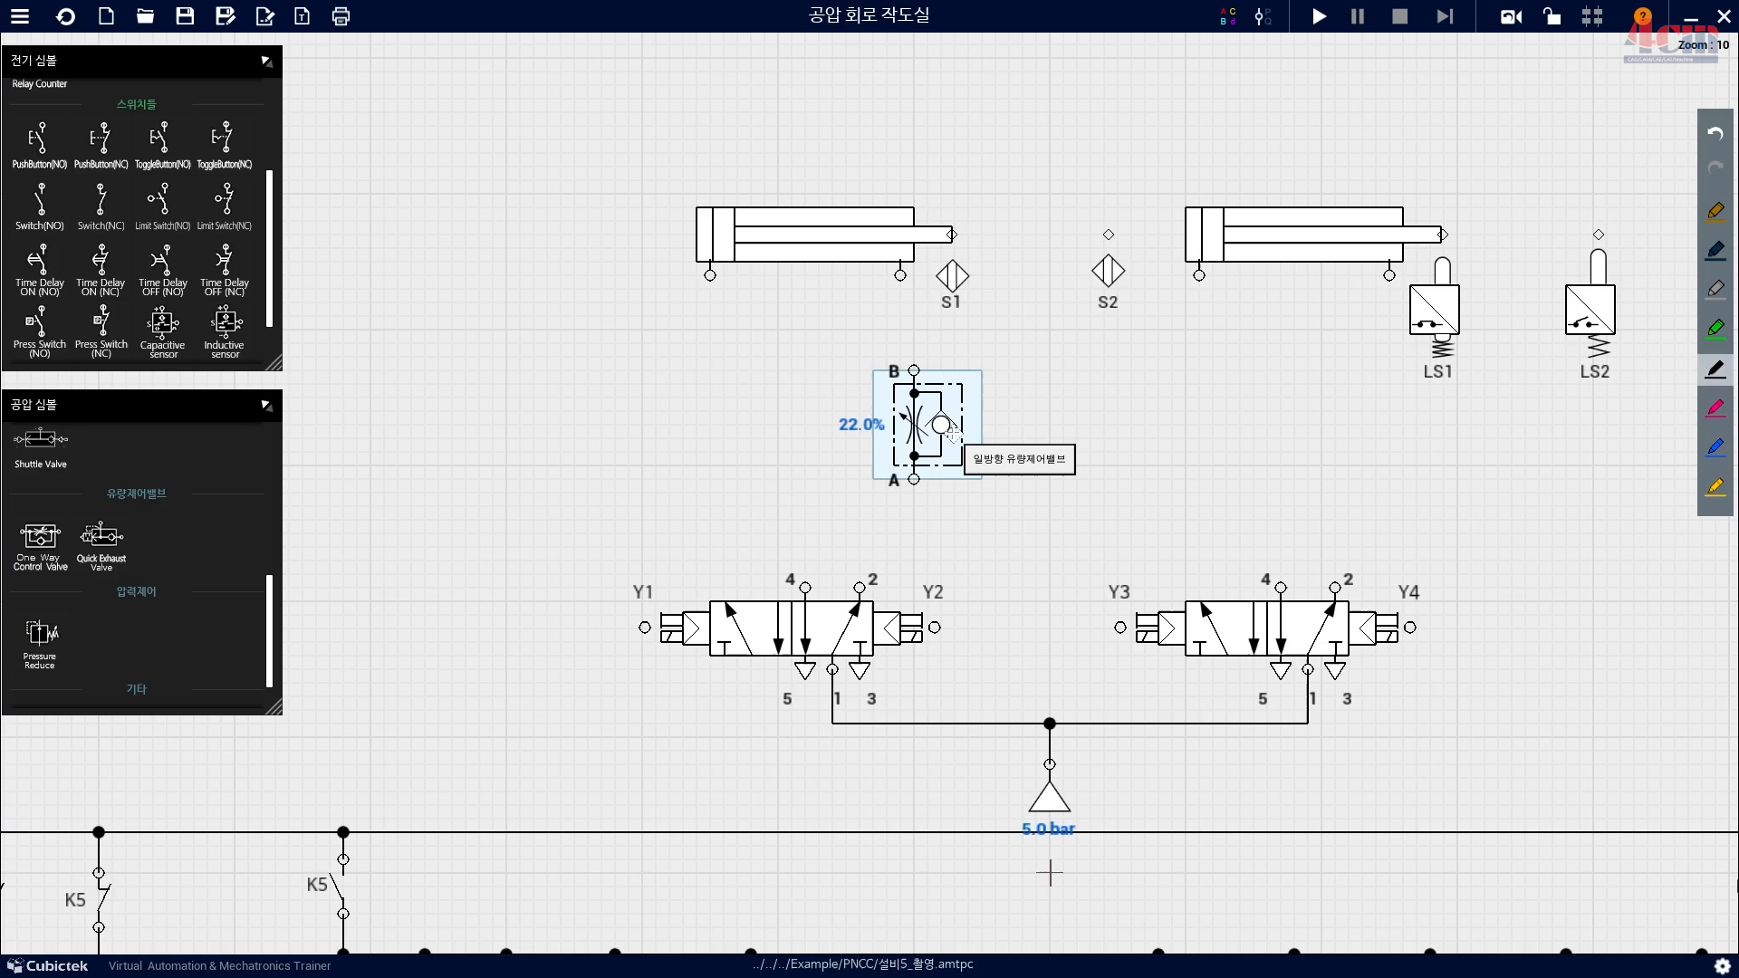
Rotate the one-way flow control valve 180° so A faces the cylinder, and align it under the first cylinder's rod-side port.
{"action": "key", "text": "r"}
{"action": "key", "text": "r"}
{"action": "left_click_drag", "start_coordinate": [955, 438], "coordinate": [914, 408]}
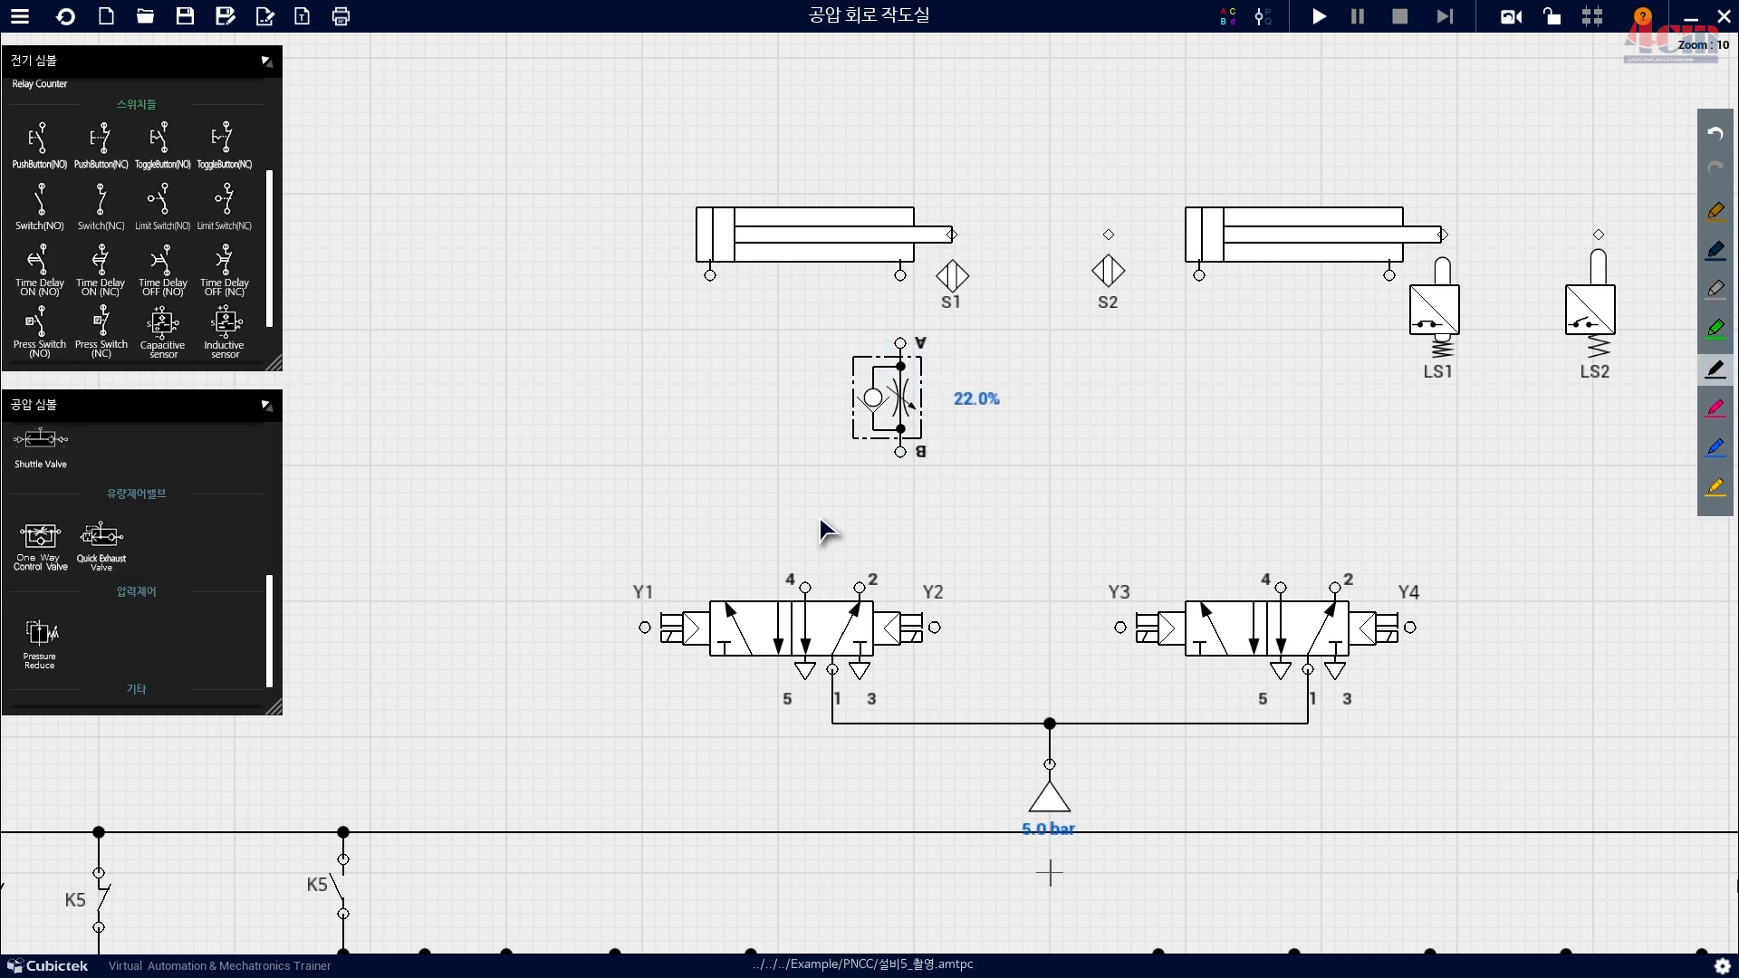
Duplicate the one-way flow control valve and place the copy below the first cylinder's rear port.
{"action": "left_click_drag", "start_coordinate": [819, 518], "coordinate": [971, 290]}
{"action": "left_click_drag", "start_coordinate": [791, 520], "coordinate": [1069, 192]}
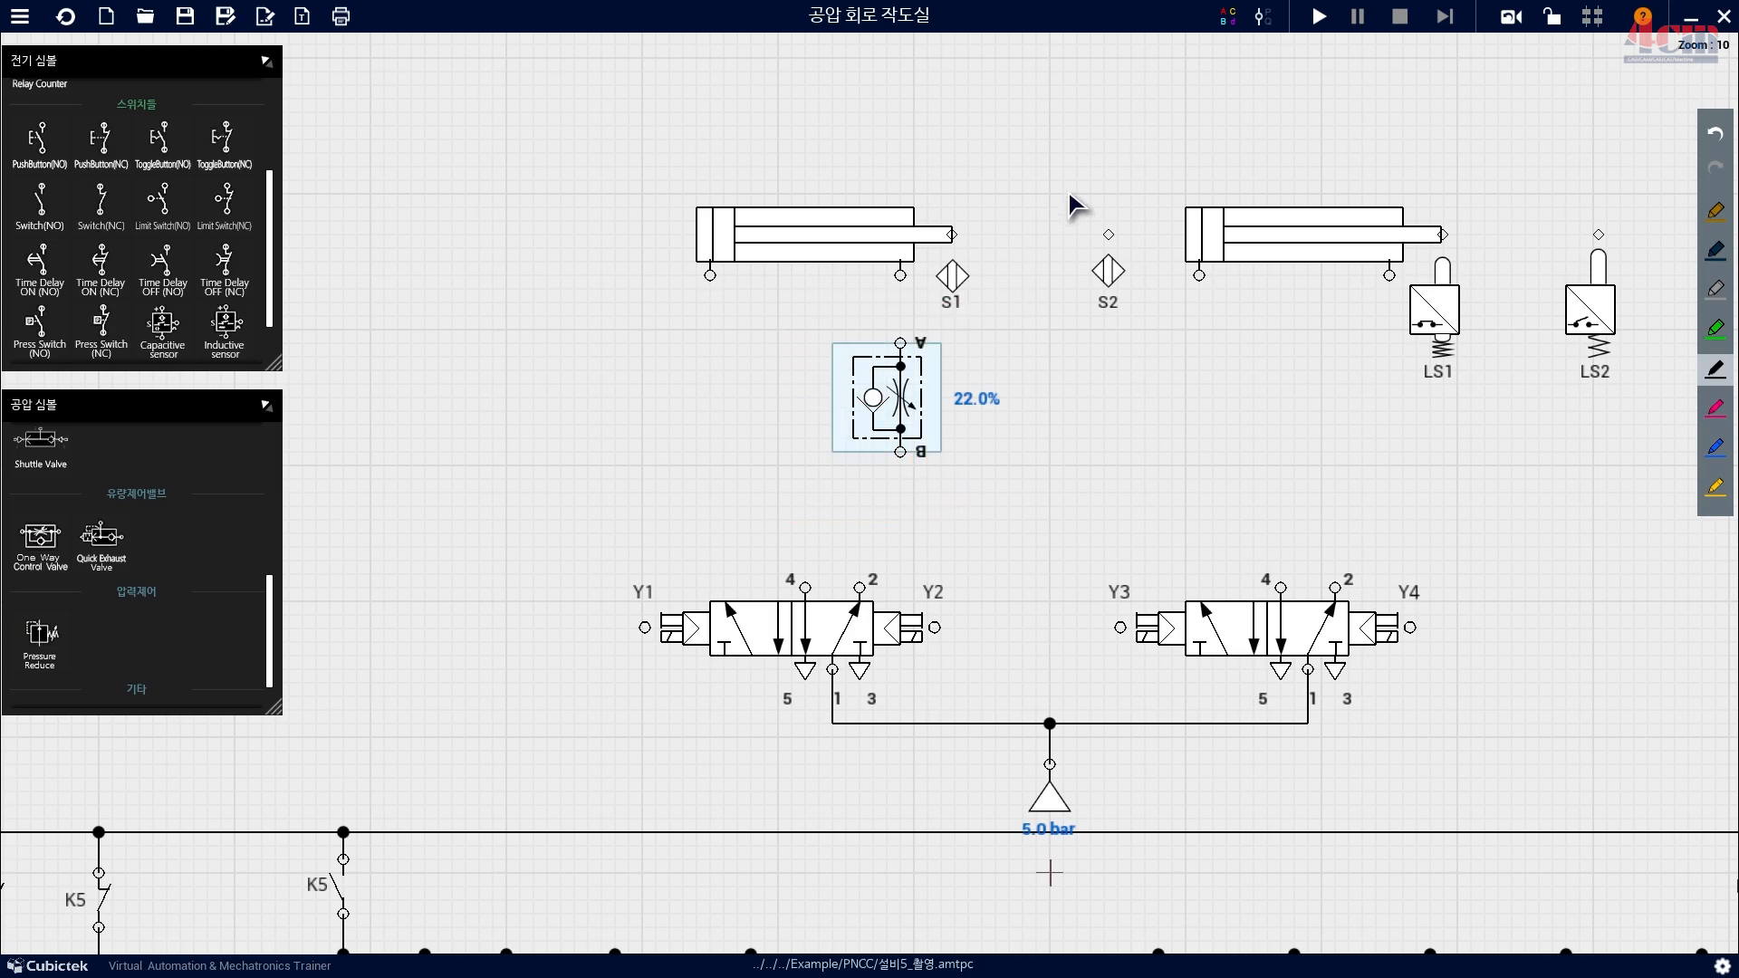
{"action": "key", "text": "ctrl+c"}
{"action": "key", "text": "ctrl+v"}
{"action": "left_click_drag", "start_coordinate": [978, 464], "coordinate": [731, 410]}
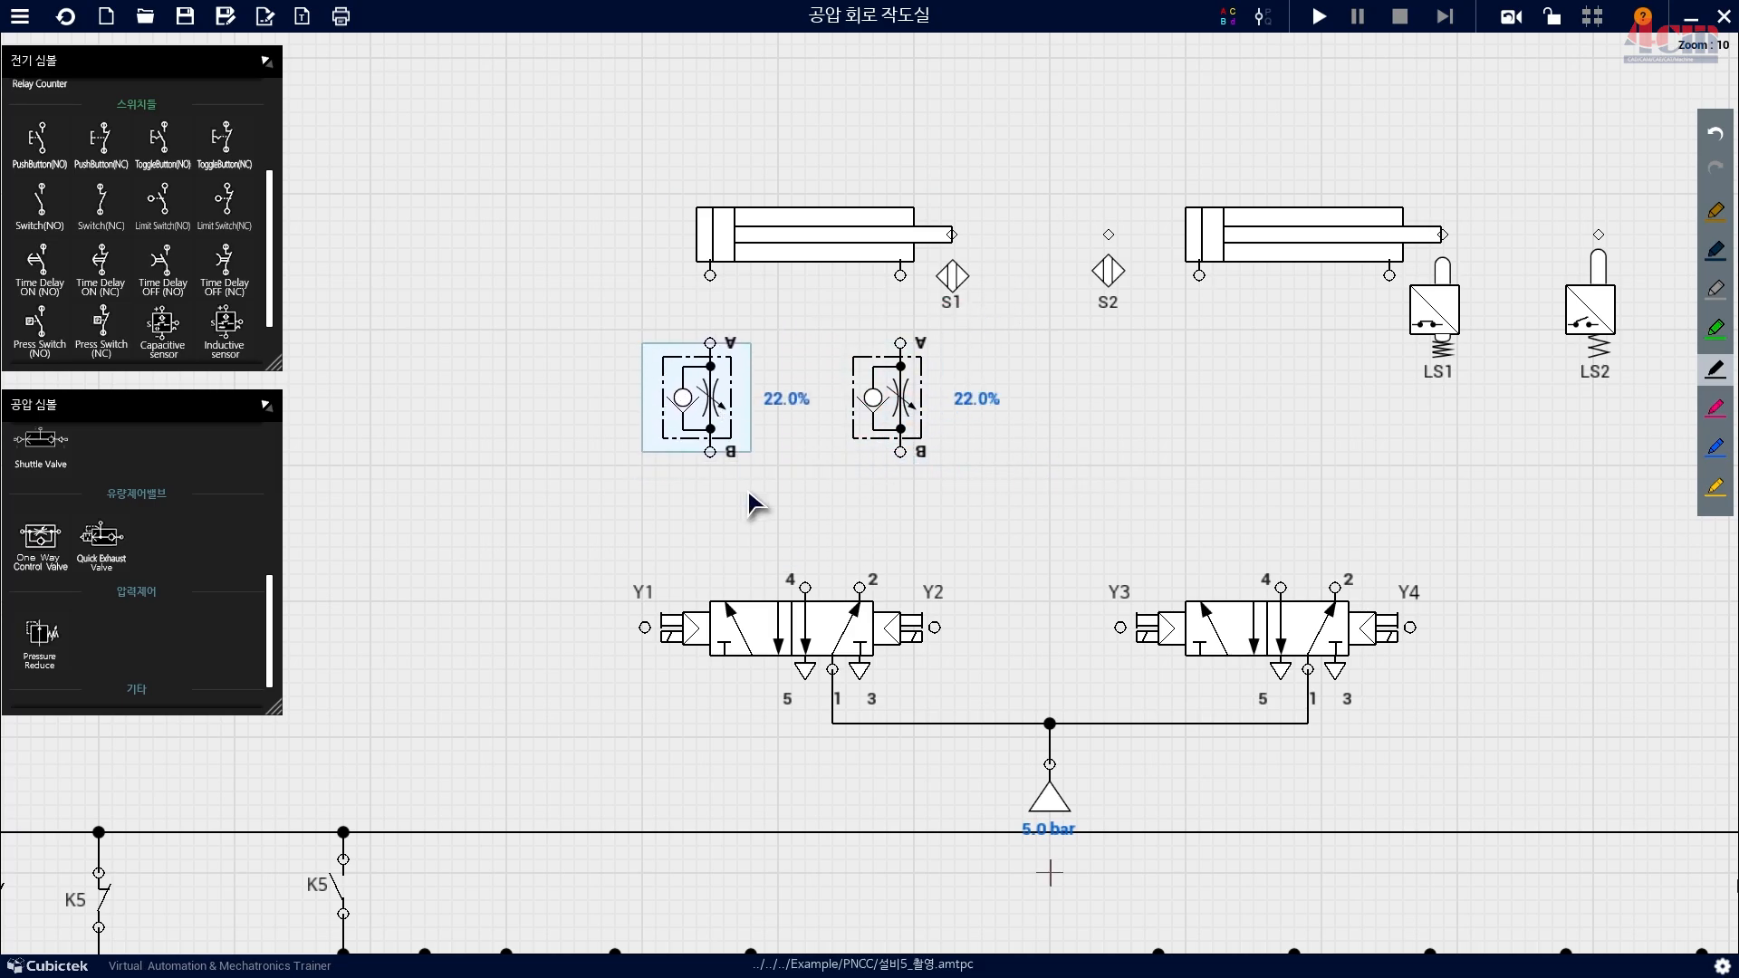
Connect both flow control valves between the first cylinder's ports and ports 4 and 2 of its directional valve.
{"action": "left_click", "coordinate": [985, 516]}
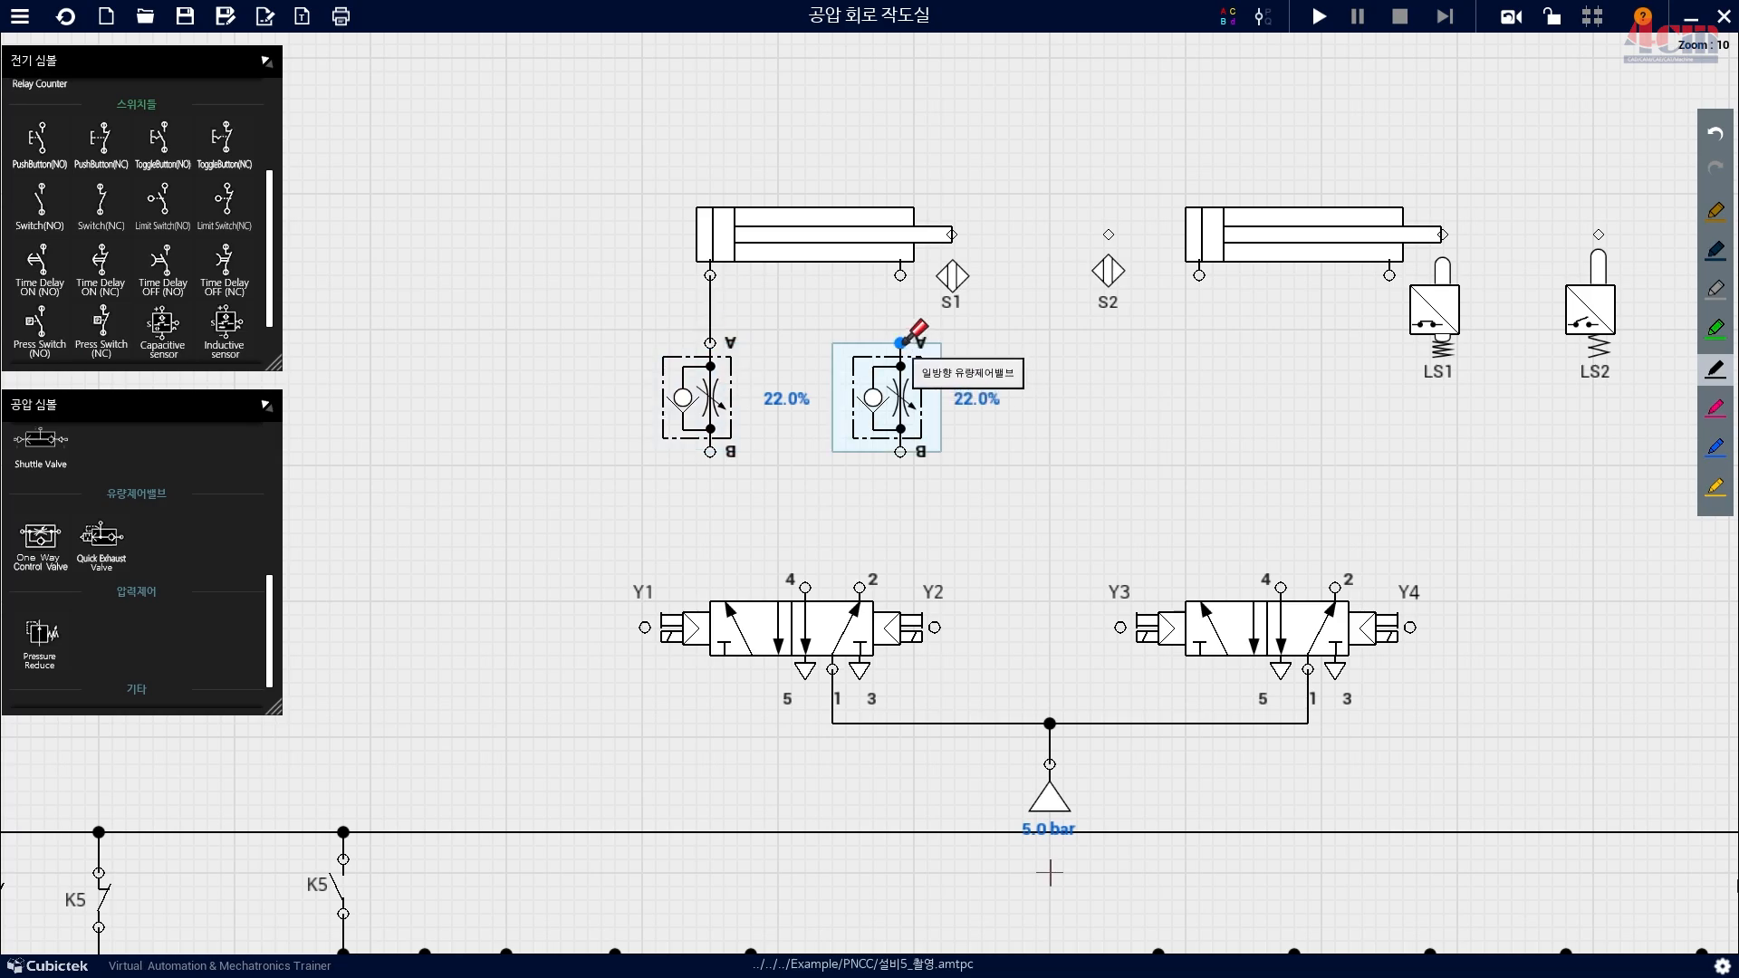
{"action": "left_click_drag", "start_coordinate": [900, 343], "coordinate": [903, 271]}
{"action": "left_click_drag", "start_coordinate": [900, 451], "coordinate": [858, 587]}
Copy the first cylinder's two flow control valves and place the pair below the second cylinder's ports.
{"action": "left_click_drag", "start_coordinate": [1266, 487], "coordinate": [1040, 485]}
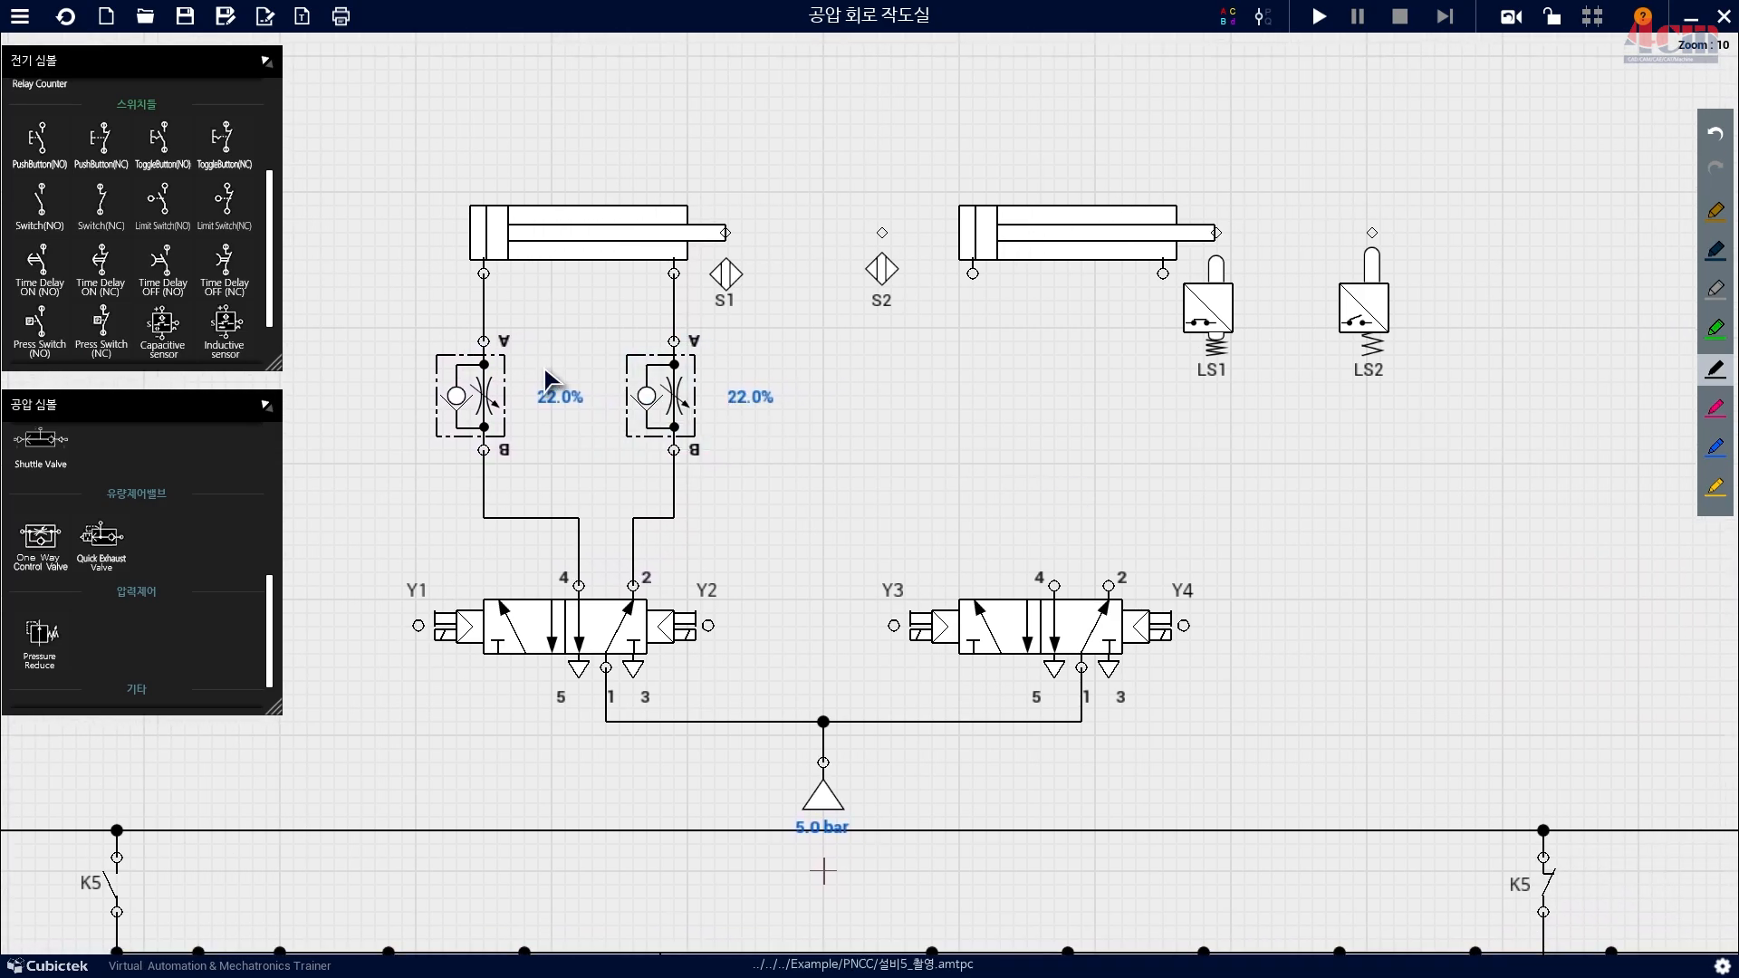
{"action": "left_click_drag", "start_coordinate": [364, 317], "coordinate": [1170, 405]}
{"action": "key", "text": "ctrl+v"}
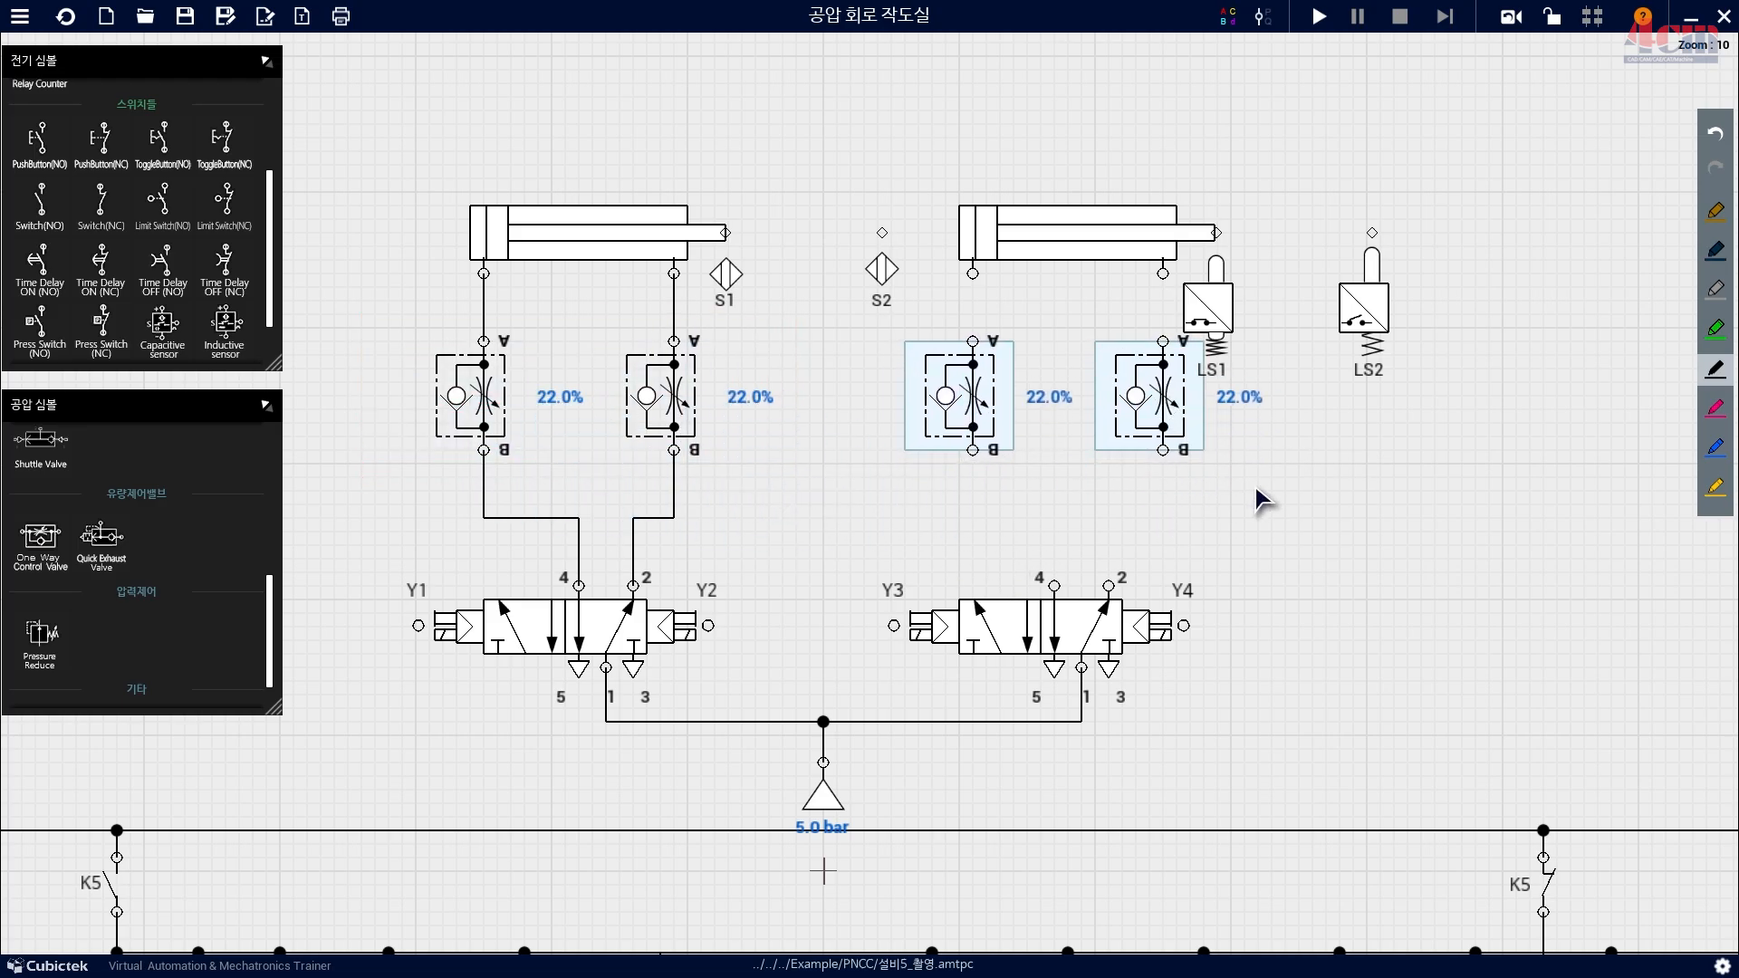
{"action": "left_click", "coordinate": [1253, 497]}
Connect the copied flow control valves between the second cylinder's ports and ports 4 and 2 of its directional valve.
{"action": "left_click_drag", "start_coordinate": [976, 324], "coordinate": [973, 273]}
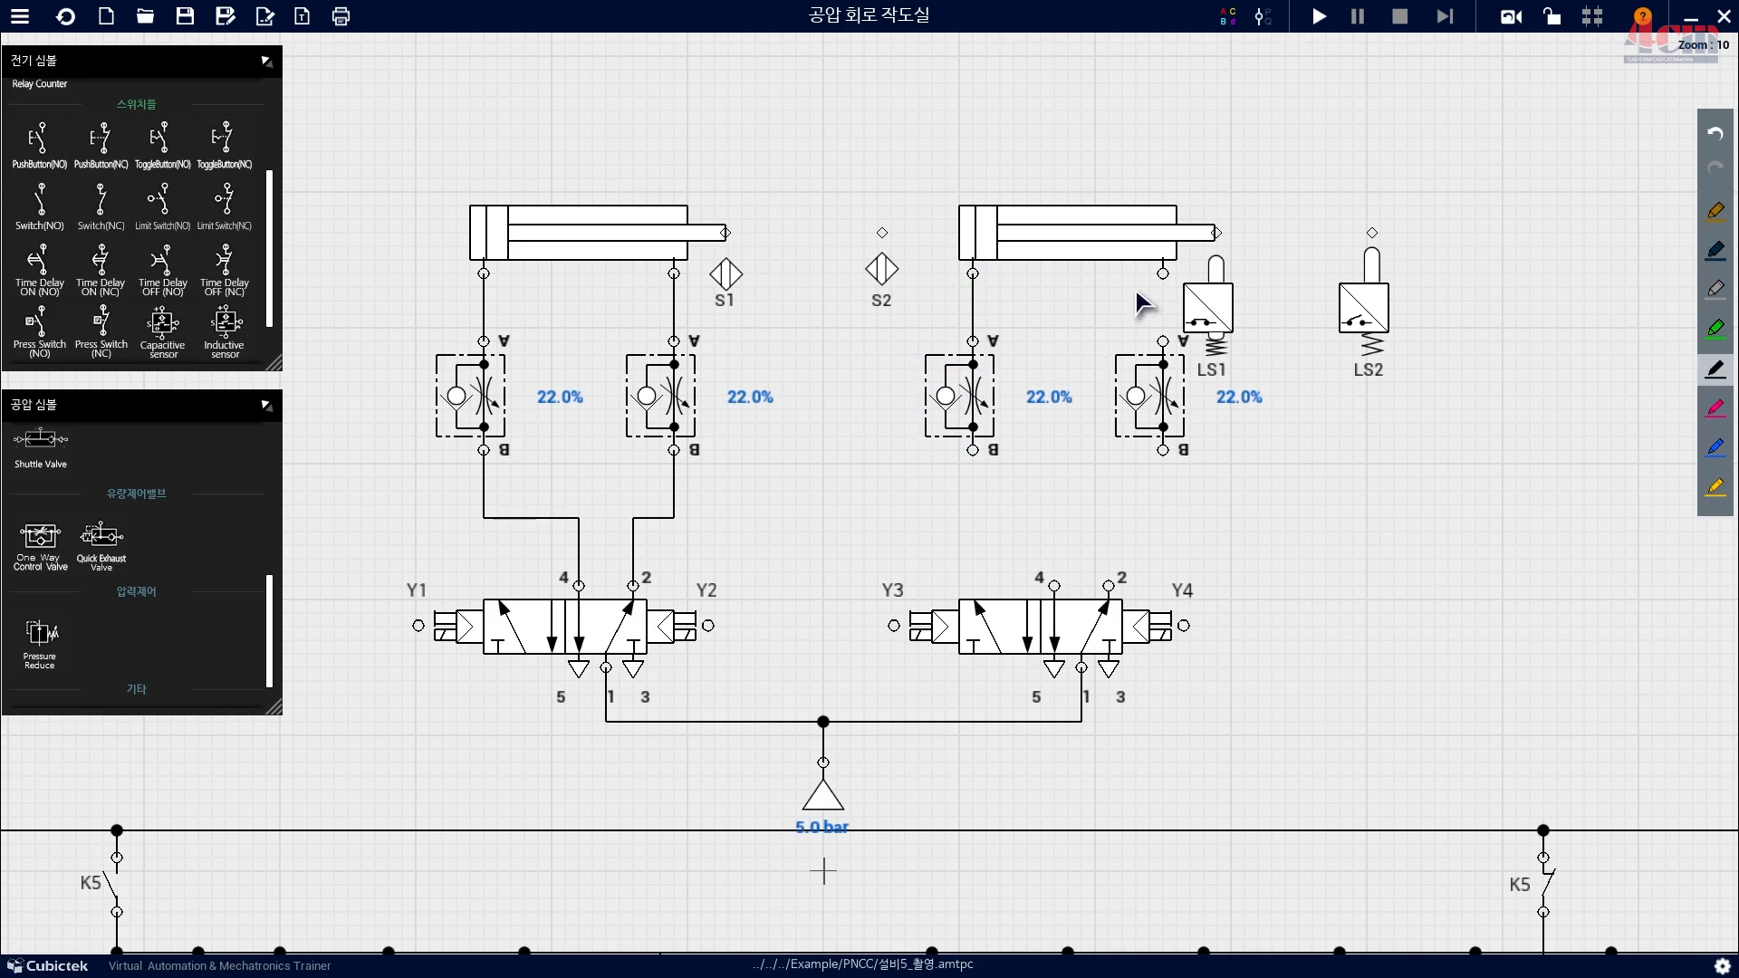
{"action": "left_click_drag", "start_coordinate": [1163, 340], "coordinate": [1163, 272]}
{"action": "left_click_drag", "start_coordinate": [1163, 449], "coordinate": [1109, 586]}
{"action": "left_click_drag", "start_coordinate": [973, 450], "coordinate": [1054, 586]}
Simulate the circuit by actuating PB2, starting continuous operation with PB3, triggering the TB emergency stop, and ending the simulation.
{"action": "scroll", "coordinate": [885, 574], "scroll_direction": "down", "scroll_amount": 5}
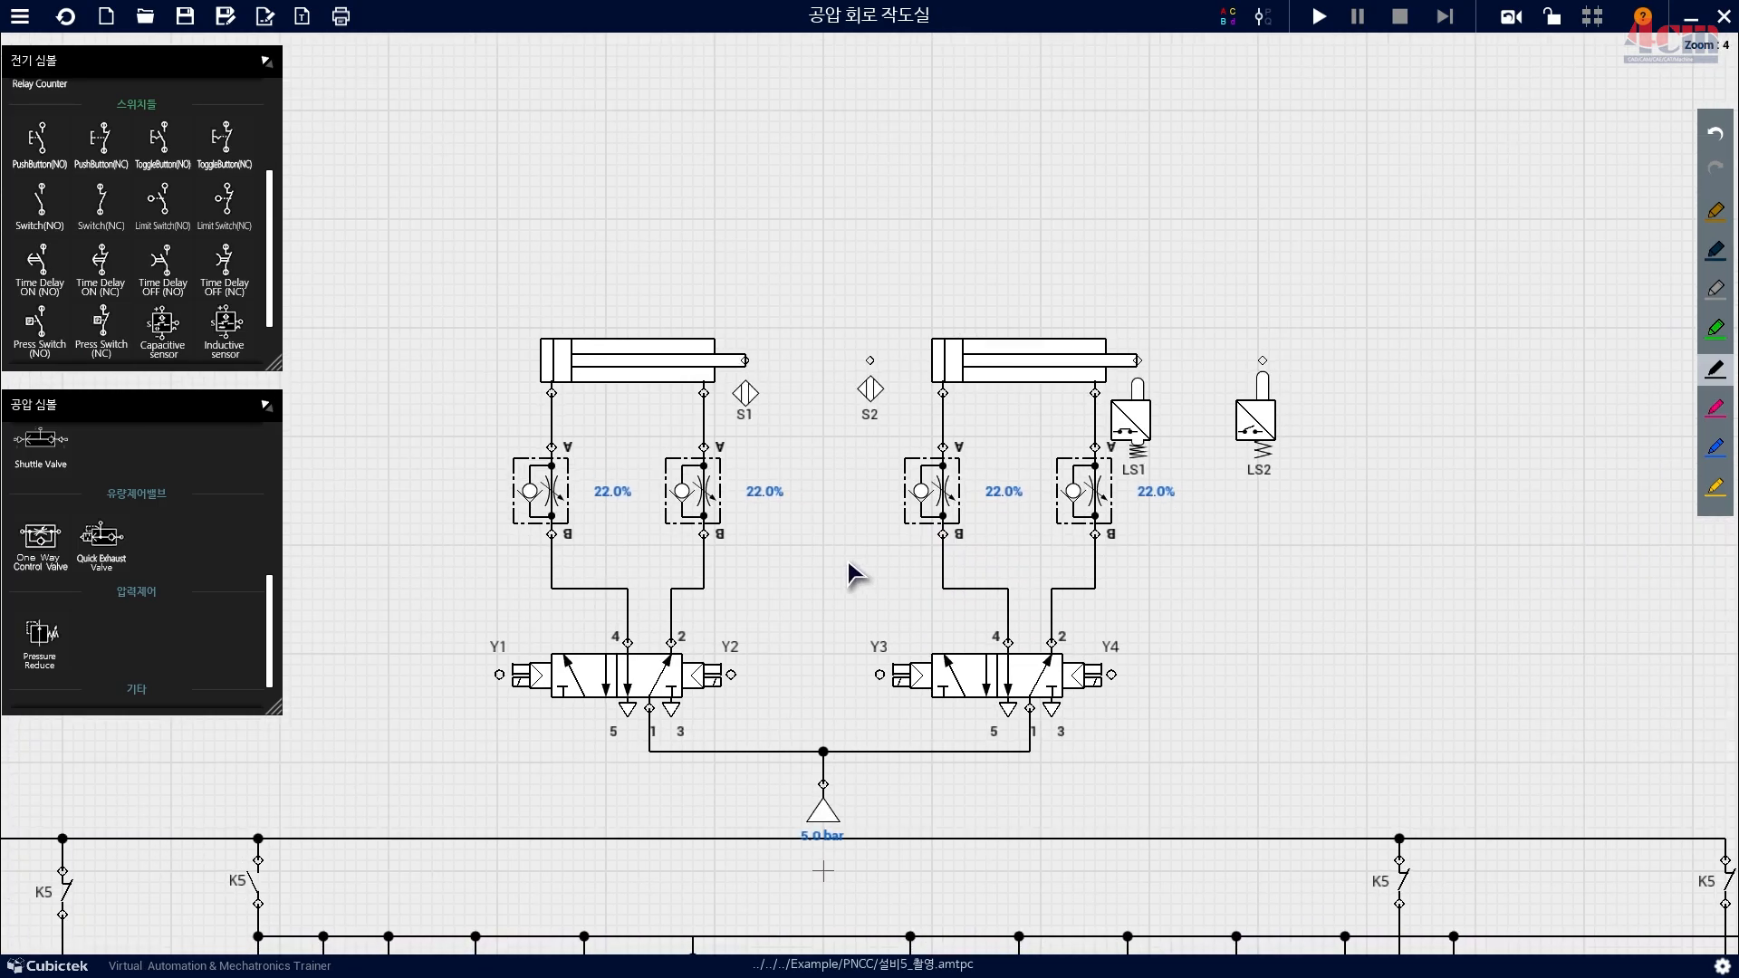
{"action": "scroll", "coordinate": [1228, 334], "scroll_direction": "down", "scroll_amount": 4}
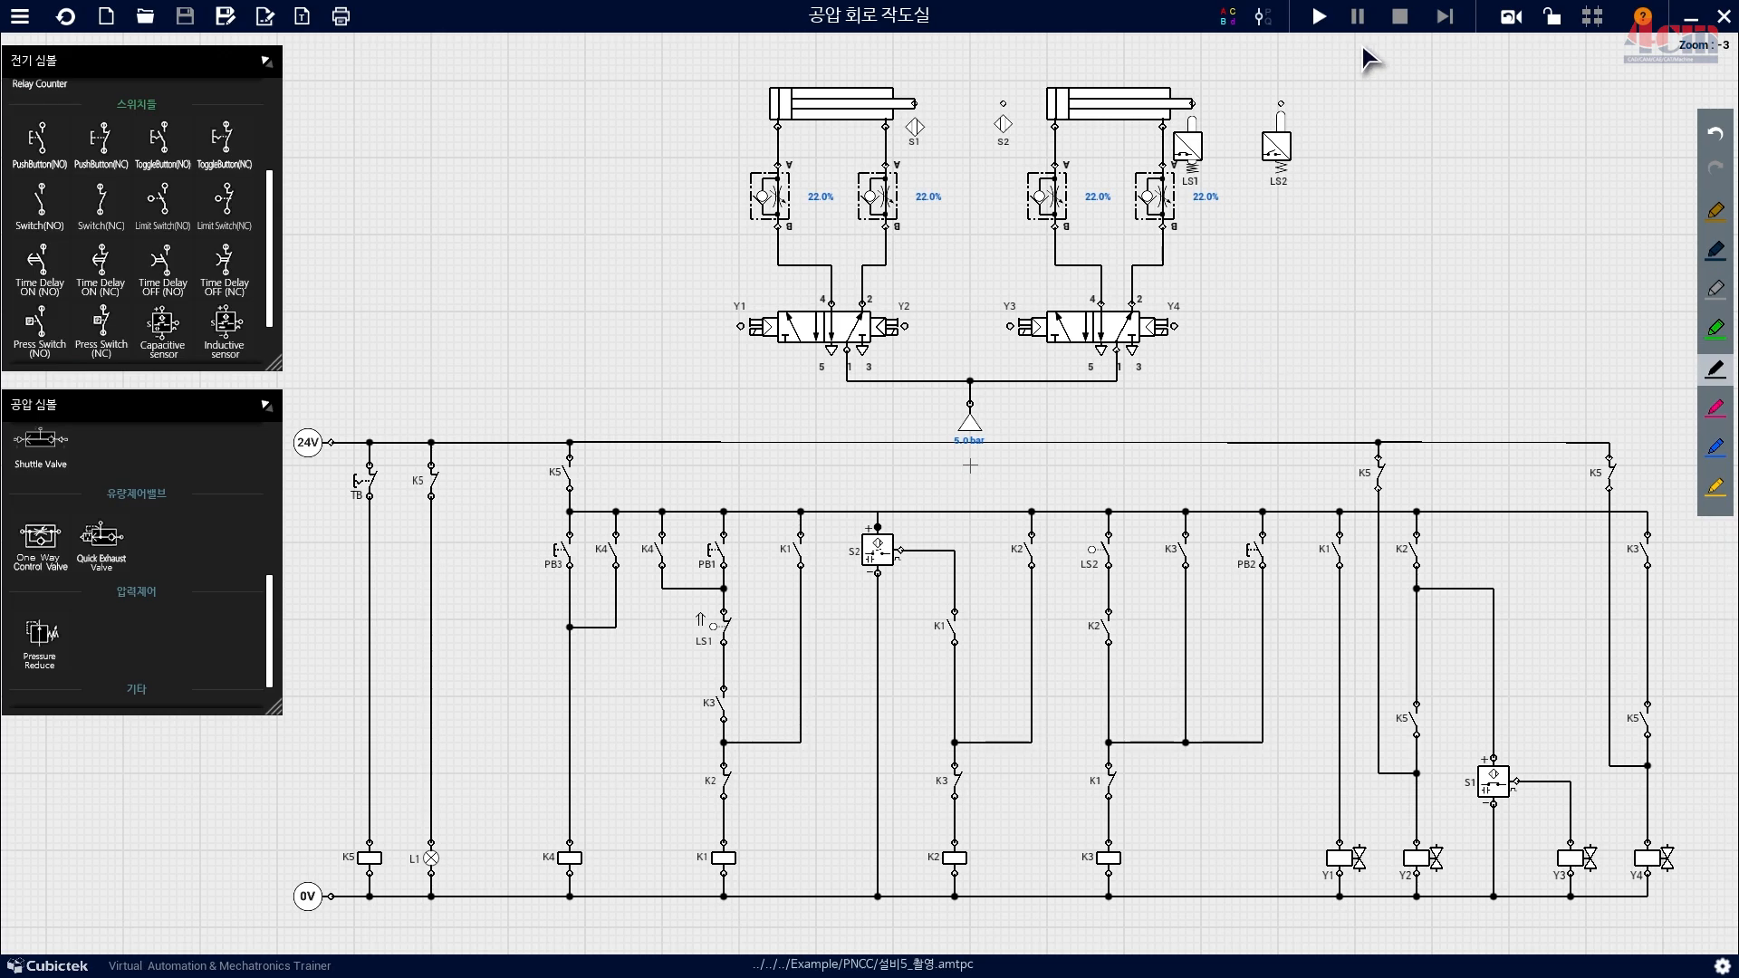
{"action": "left_click", "coordinate": [1324, 26]}
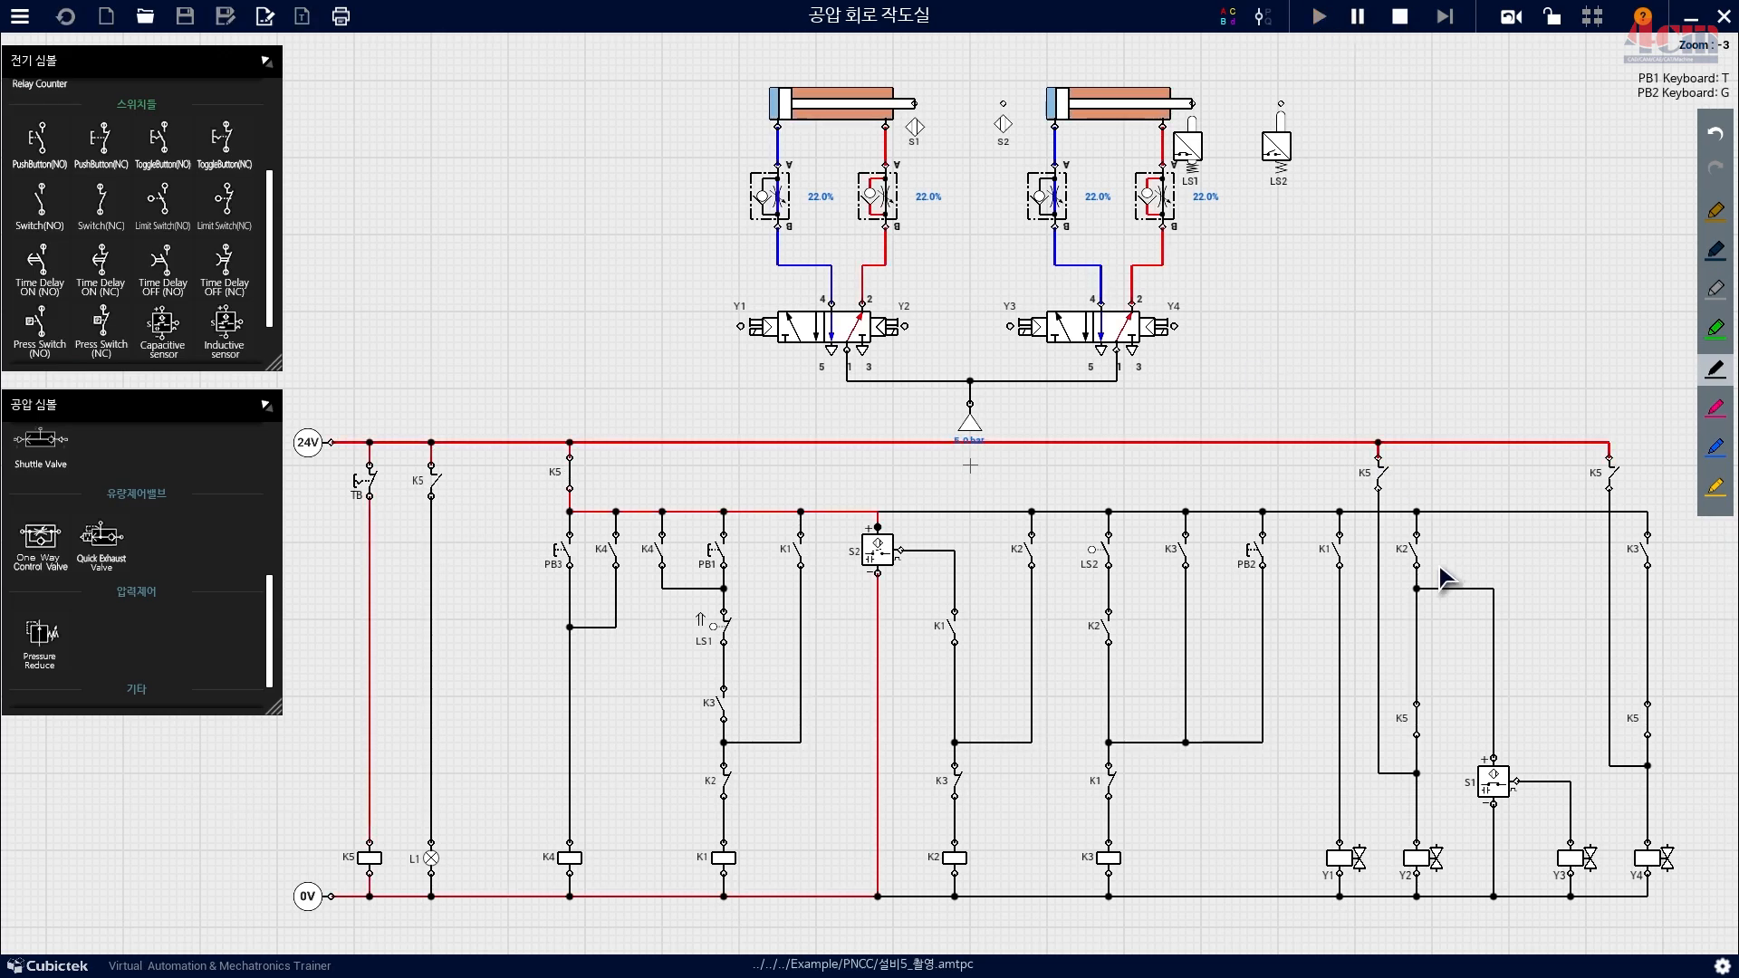
{"action": "left_click", "coordinate": [1255, 549]}
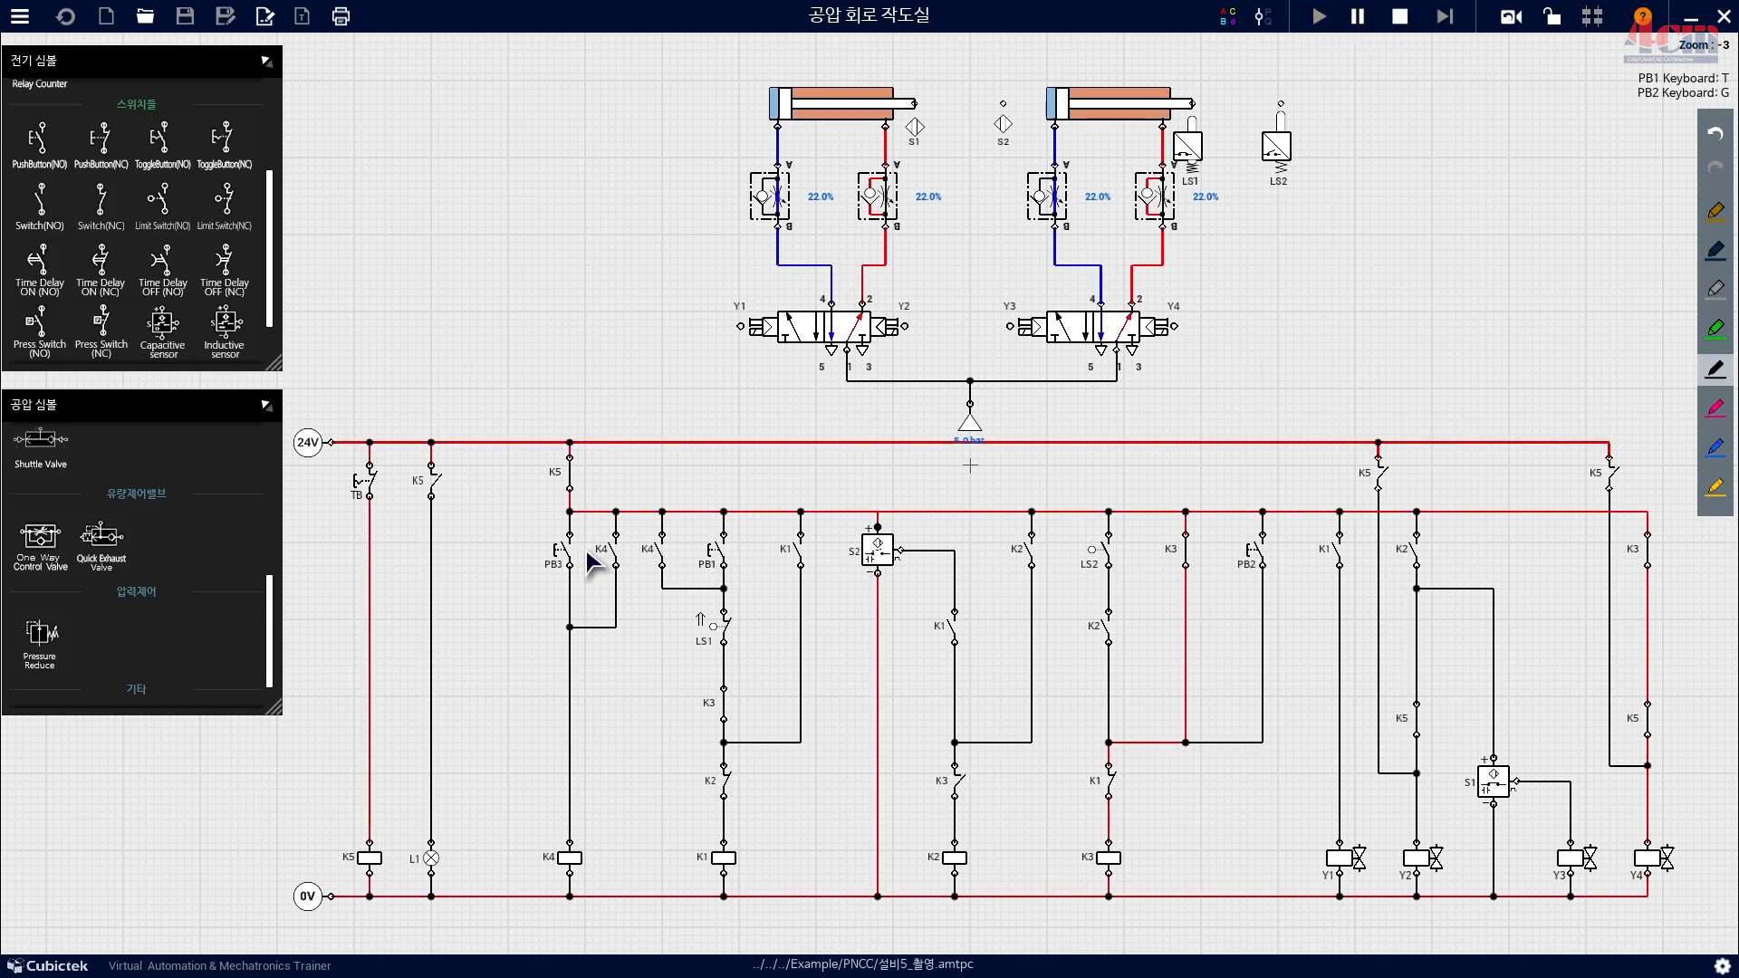
{"action": "left_click", "coordinate": [560, 550]}
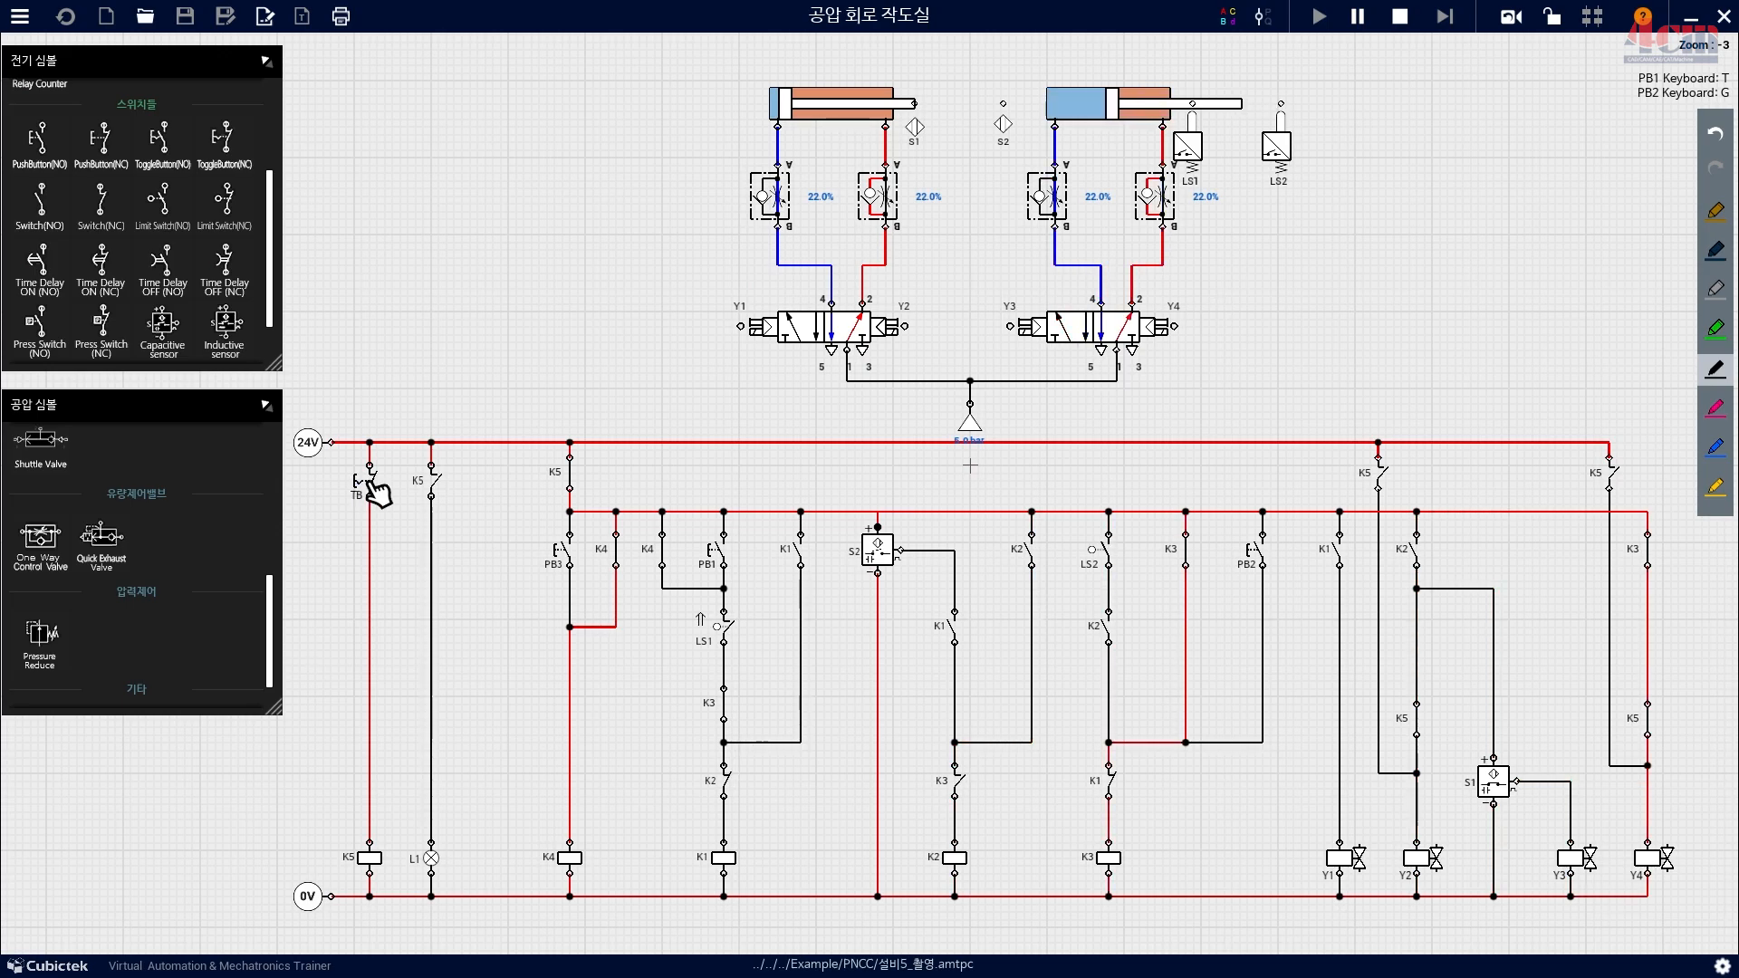
{"action": "left_click", "coordinate": [378, 494]}
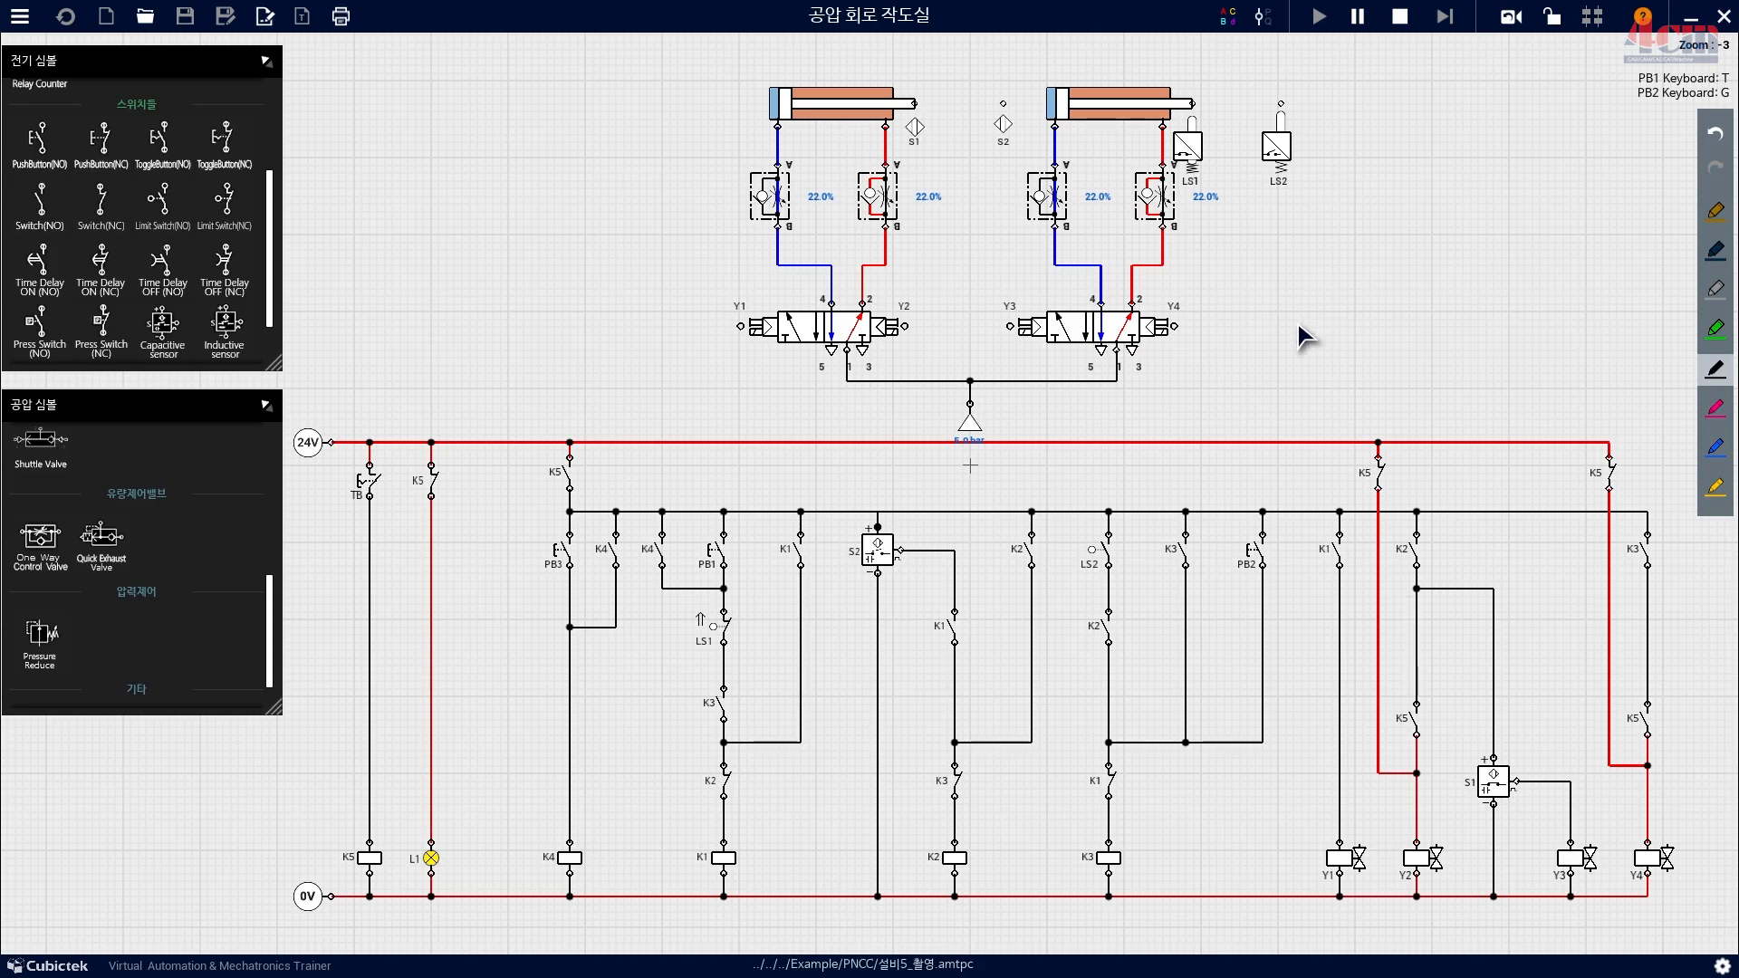
{"action": "left_click", "coordinate": [1399, 16]}
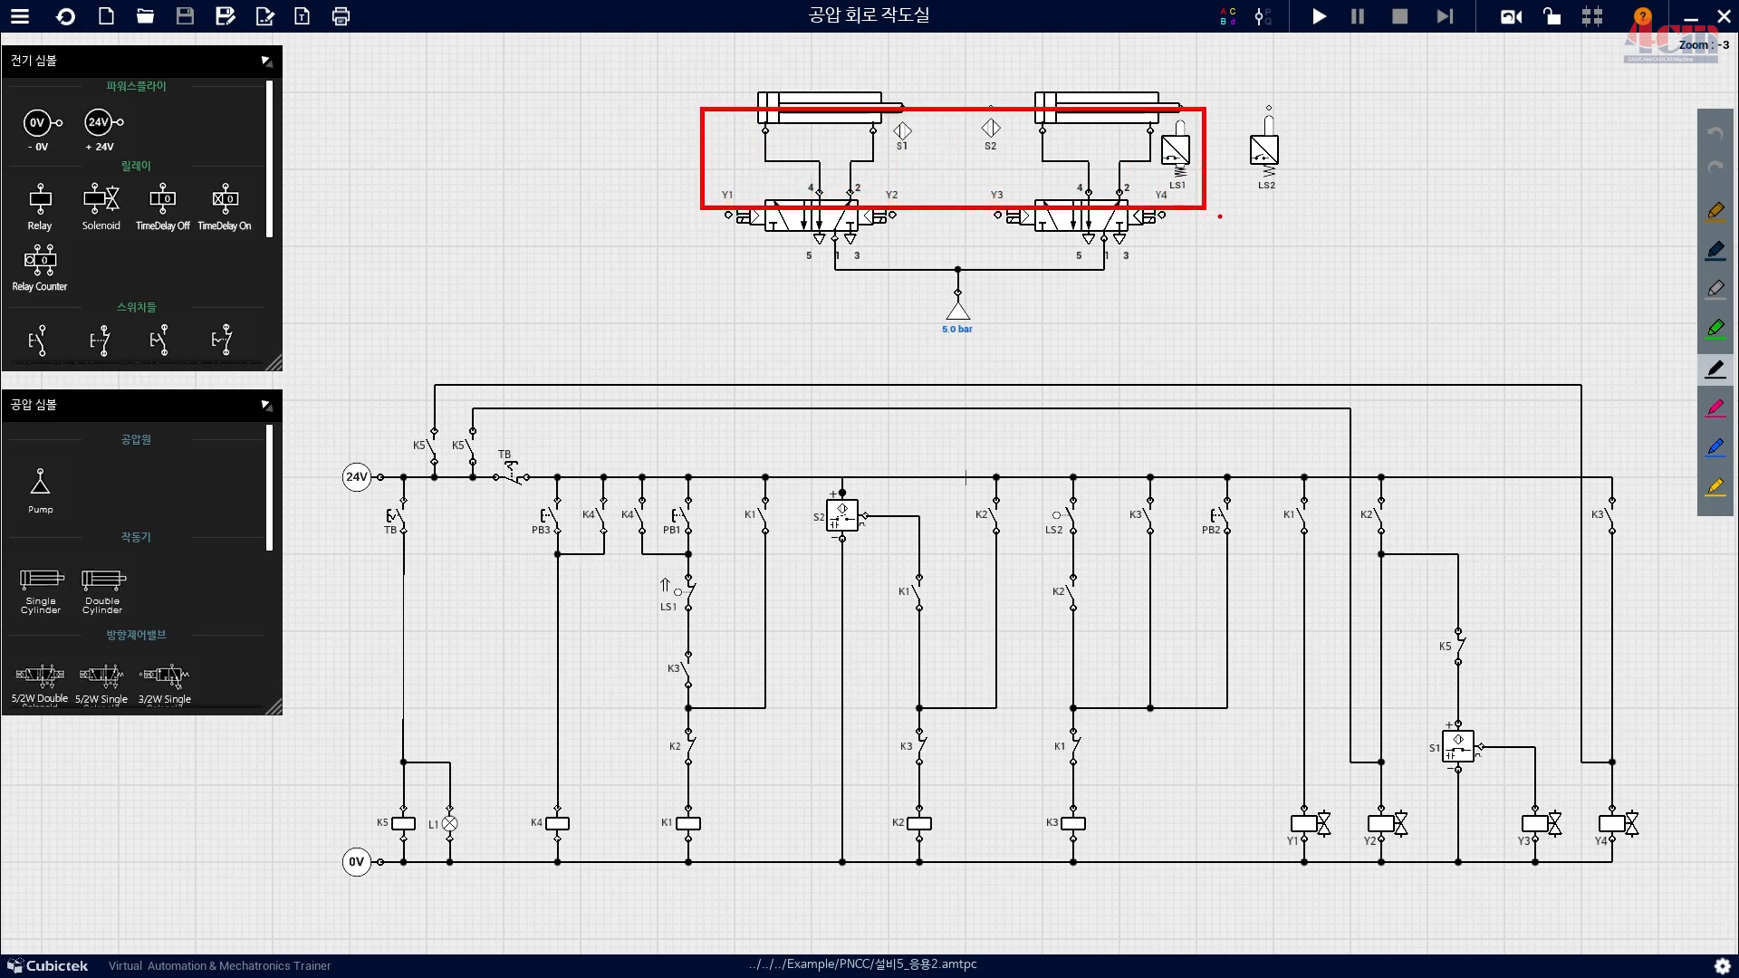
Clear the cylinder frame in the alternative circuit and mark the TB contact above K5 and the TB contact in the 24V line.
{"action": "key", "text": "Escape"}
{"action": "left_click_drag", "start_coordinate": [502, 301], "coordinate": [520, 277]}
{"action": "key", "text": "ctrl+1"}
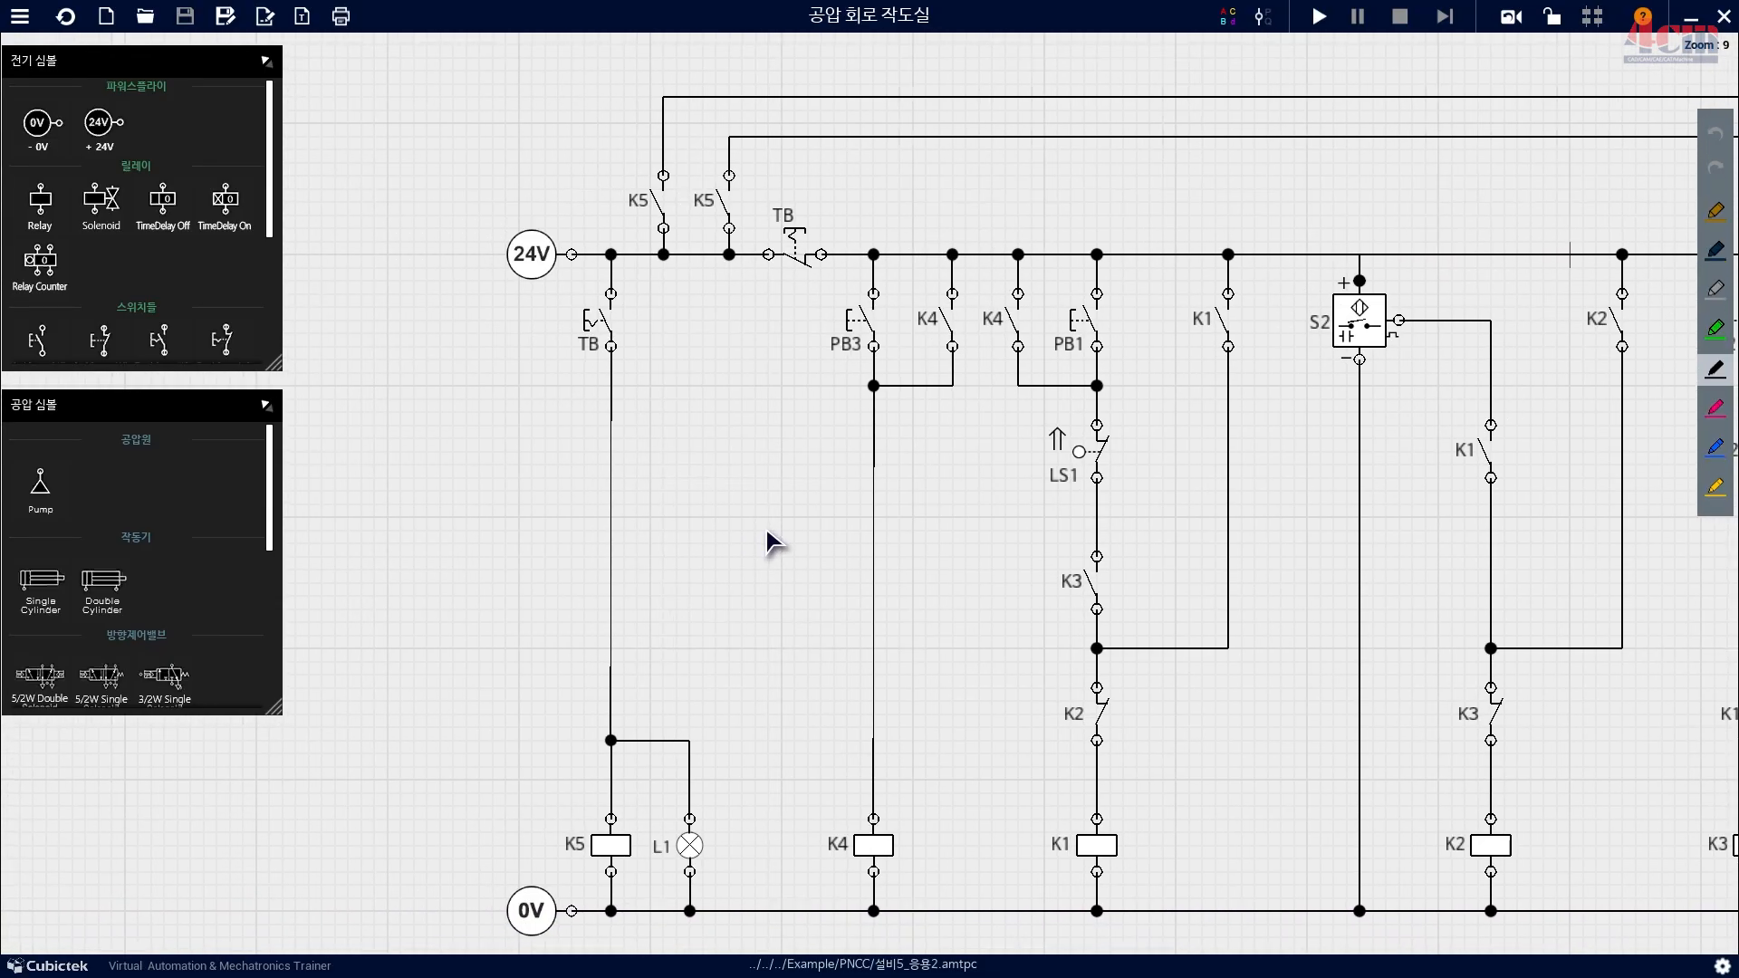
{"action": "left_click_drag", "start_coordinate": [767, 529], "coordinate": [769, 529]}
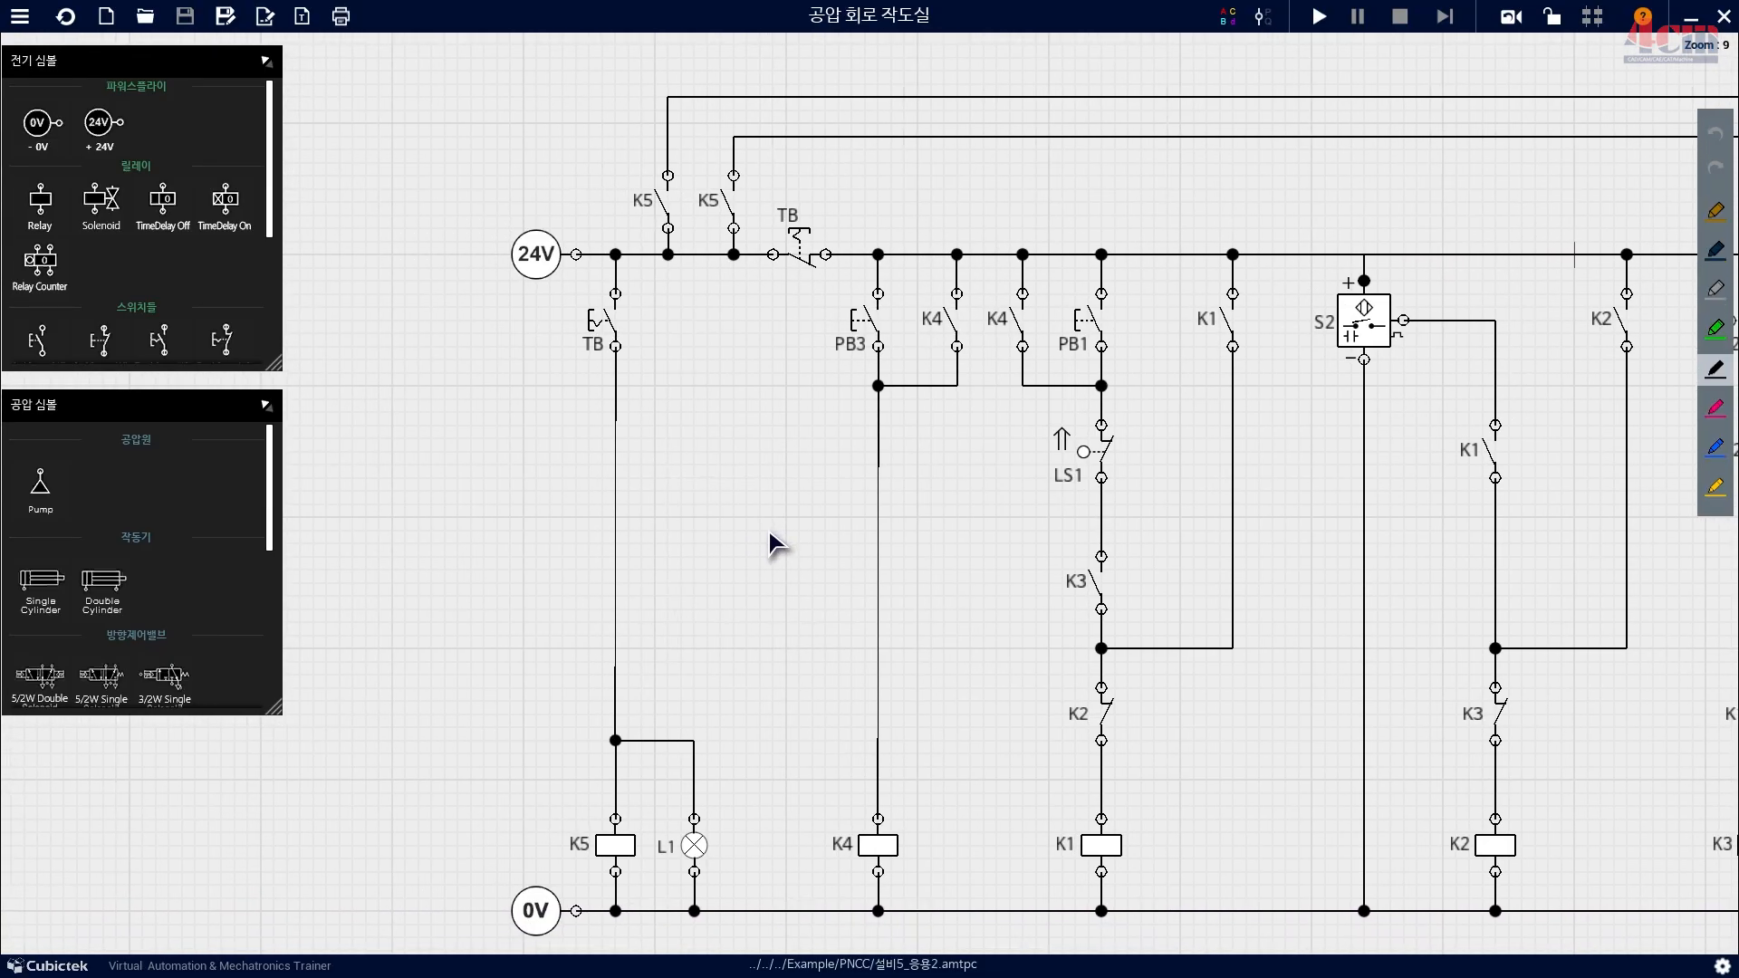
{"action": "key", "text": "ctrl+2"}
{"action": "mouse_move", "coordinate": [571, 272]}
{"action": "left_mouse_down"}
{"action": "mouse_move", "coordinate": [657, 379]}
{"action": "mouse_move", "coordinate": [640, 376]}
{"action": "left_mouse_up"}
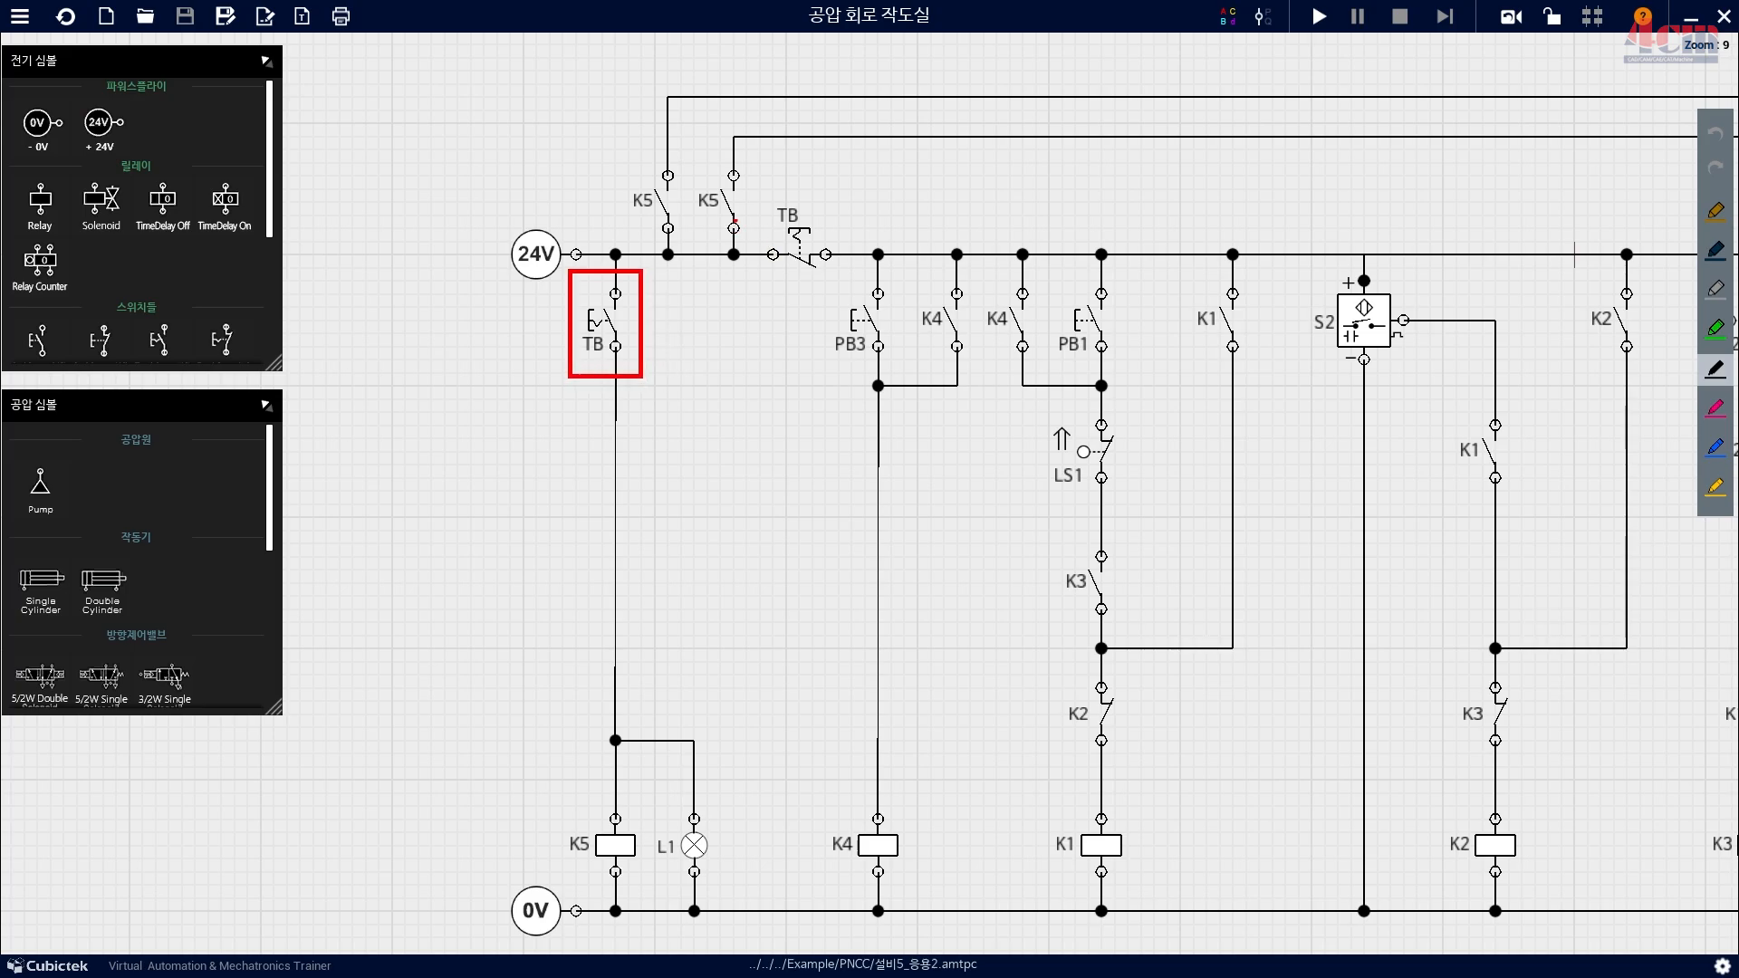
{"action": "left_click_drag", "start_coordinate": [743, 187], "coordinate": [855, 299]}
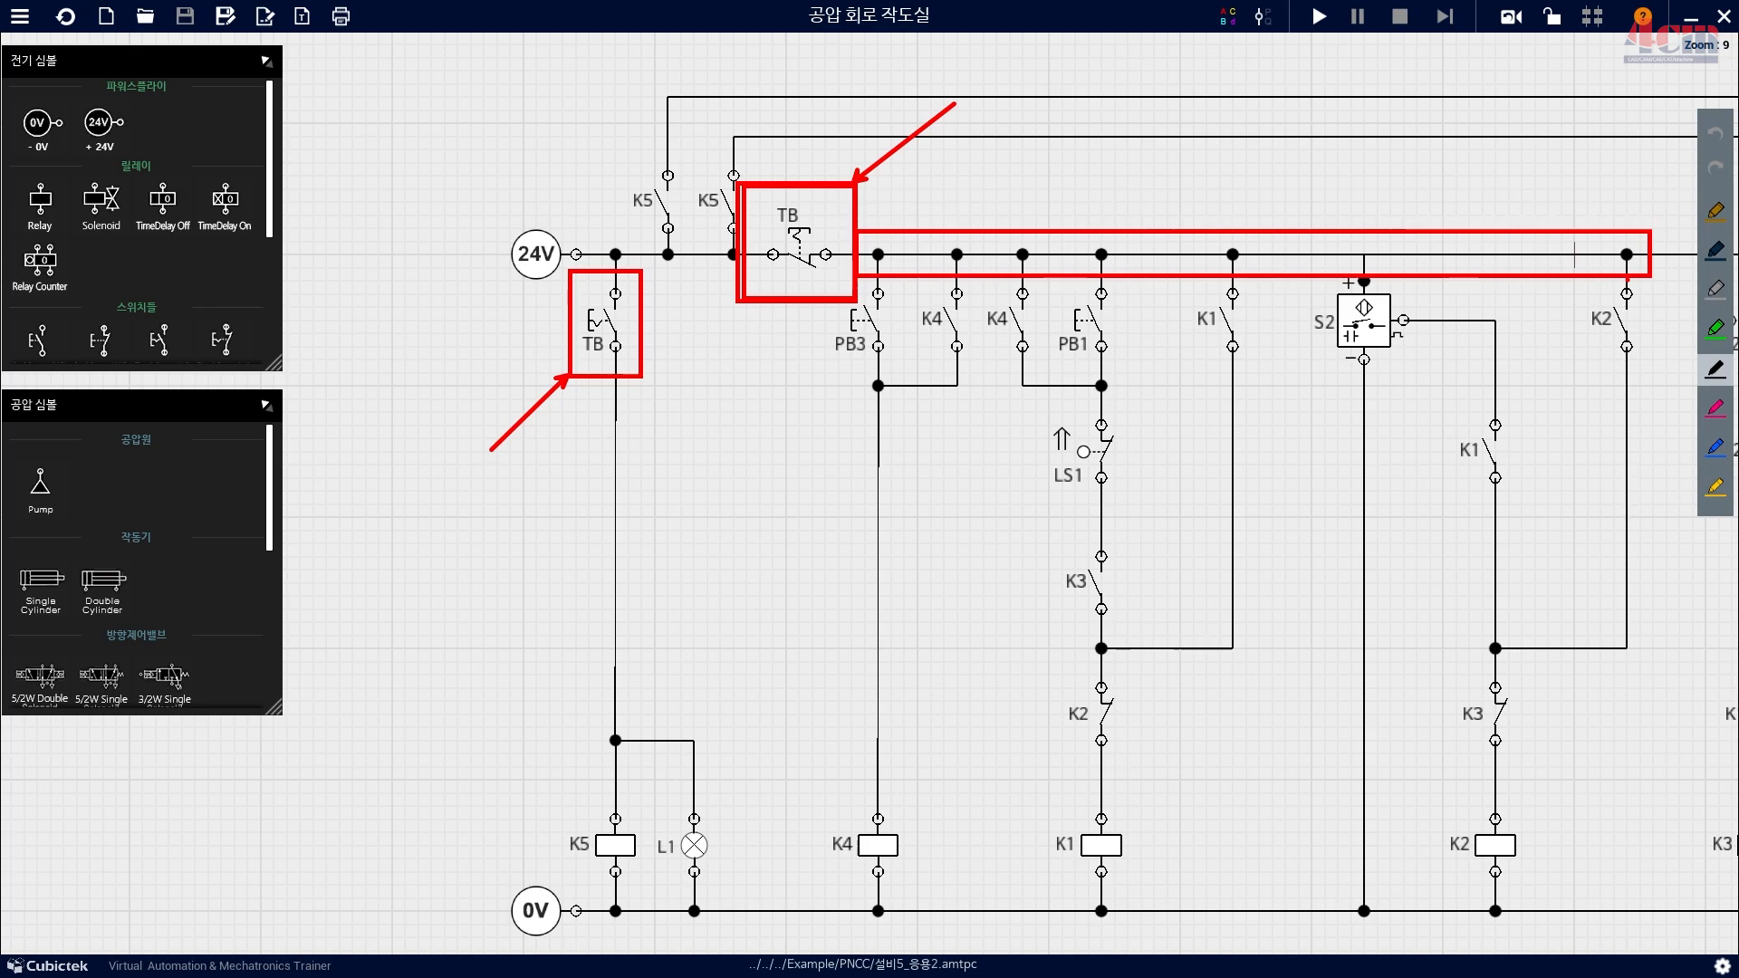
Mark the current path from the left TB contact to the K5 coil and the lighting of lamp L1.
{"action": "left_click_drag", "start_coordinate": [571, 272], "coordinate": [637, 375]}
{"action": "mouse_move", "coordinate": [619, 791]}
{"action": "left_mouse_down"}
{"action": "mouse_move", "coordinate": [638, 493]}
{"action": "mouse_move", "coordinate": [621, 382]}
{"action": "mouse_move", "coordinate": [620, 904]}
{"action": "left_mouse_up"}
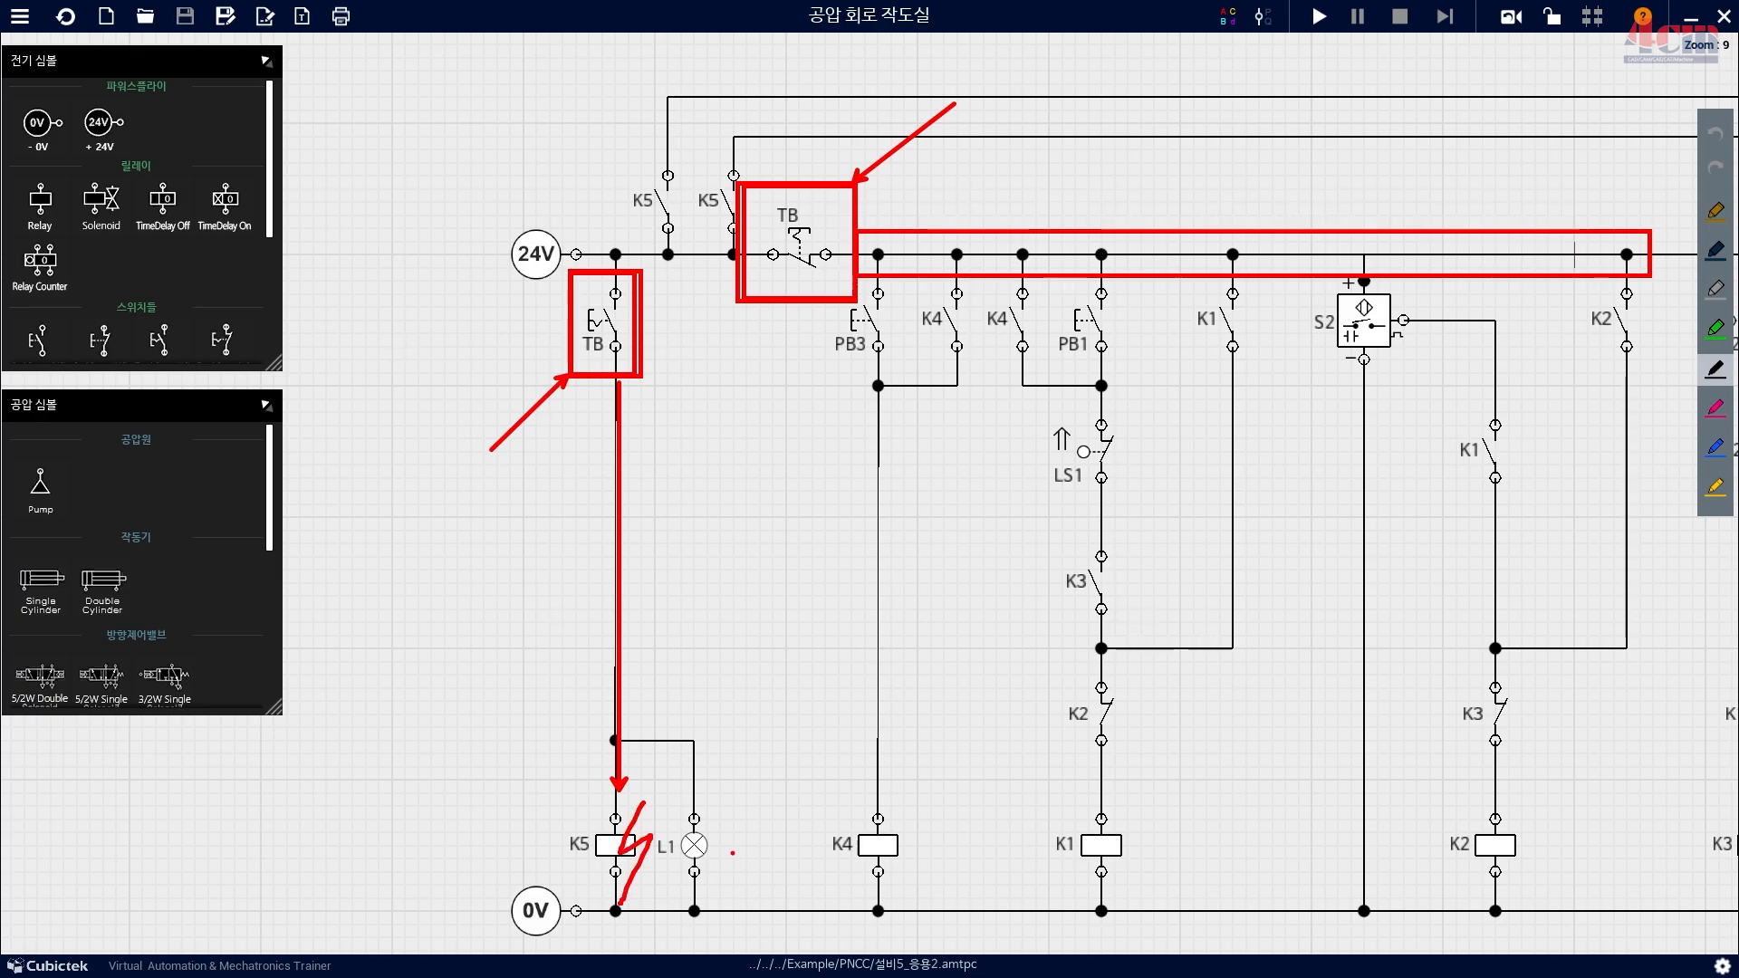
{"action": "mouse_move", "coordinate": [733, 852]}
{"action": "left_mouse_down"}
{"action": "mouse_move", "coordinate": [651, 862]}
{"action": "mouse_move", "coordinate": [729, 835]}
{"action": "mouse_move", "coordinate": [732, 853]}
{"action": "left_mouse_up"}
{"action": "mouse_move", "coordinate": [750, 809]}
{"action": "left_mouse_down"}
{"action": "mouse_move", "coordinate": [775, 773]}
{"action": "mouse_move", "coordinate": [797, 887]}
{"action": "left_mouse_up"}
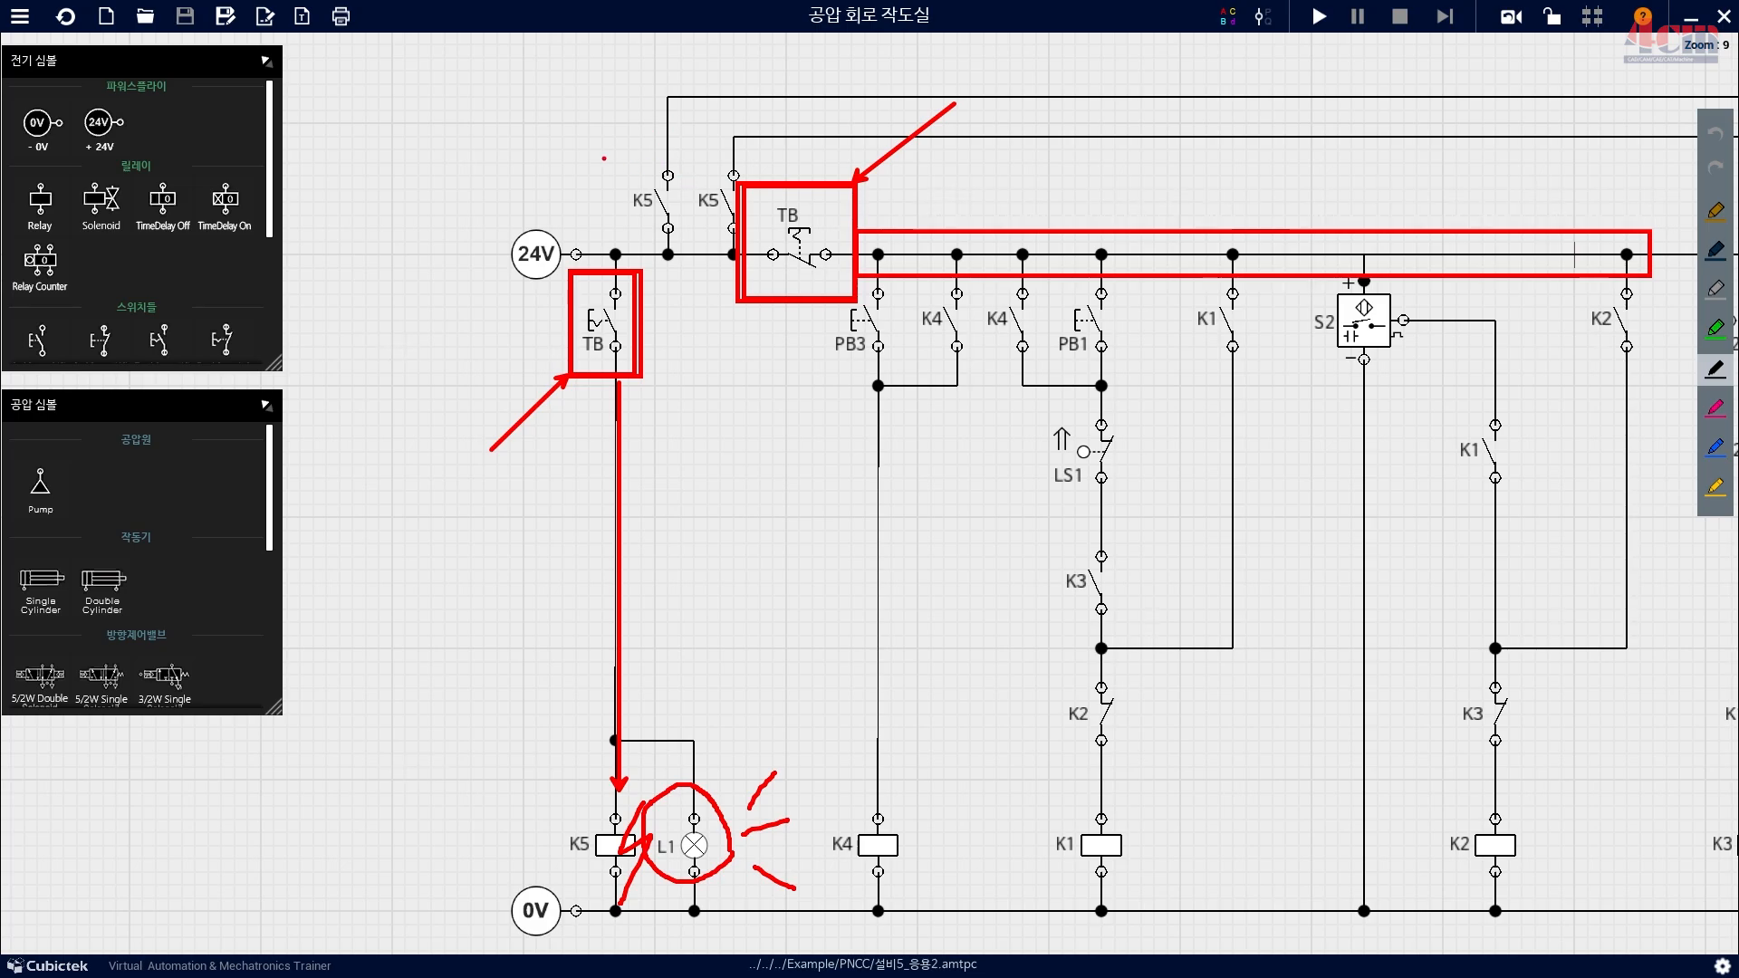
Mark the two K5 contacts and the current direction in their bypass lines, and clear the marks.
{"action": "left_click_drag", "start_coordinate": [595, 154], "coordinate": [775, 245]}
{"action": "left_click_drag", "start_coordinate": [676, 97], "coordinate": [842, 97]}
{"action": "left_click_drag", "start_coordinate": [749, 141], "coordinate": [870, 141]}
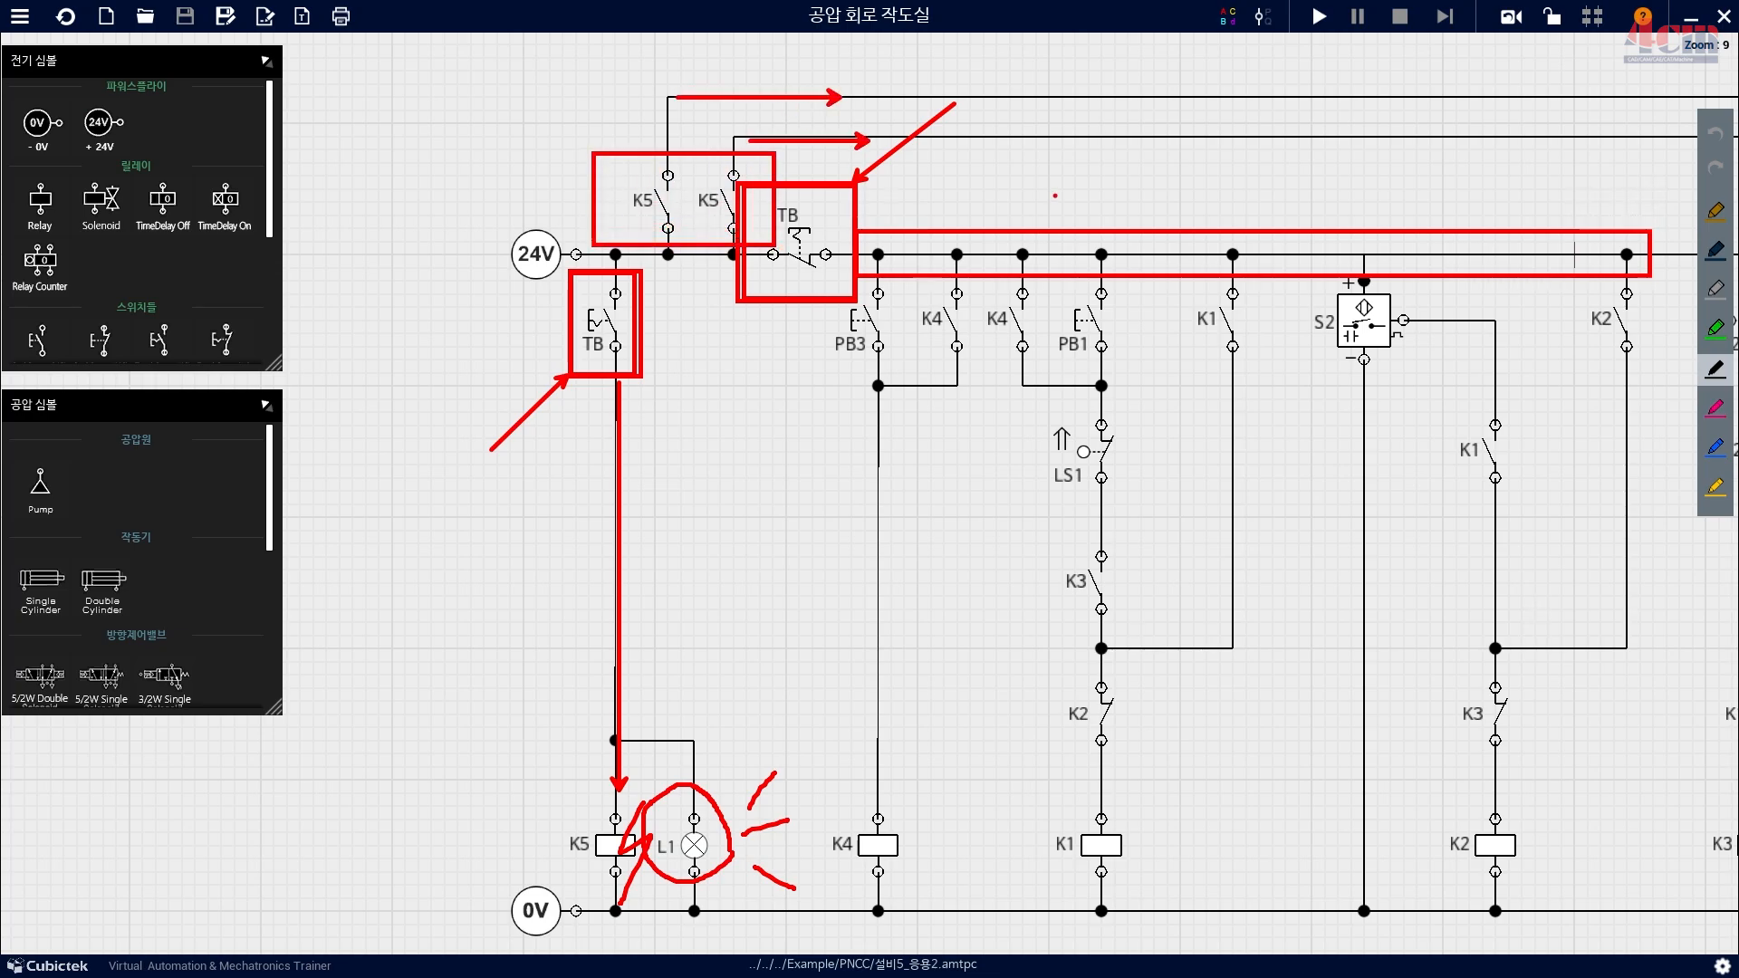
{"action": "key", "text": "Escape"}
Mark solenoids Y2 and Y4 and the bypass lines feeding them, and clear the marks.
{"action": "left_click_drag", "start_coordinate": [1451, 577], "coordinate": [1098, 589]}
{"action": "left_click_drag", "start_coordinate": [1392, 617], "coordinate": [1046, 611]}
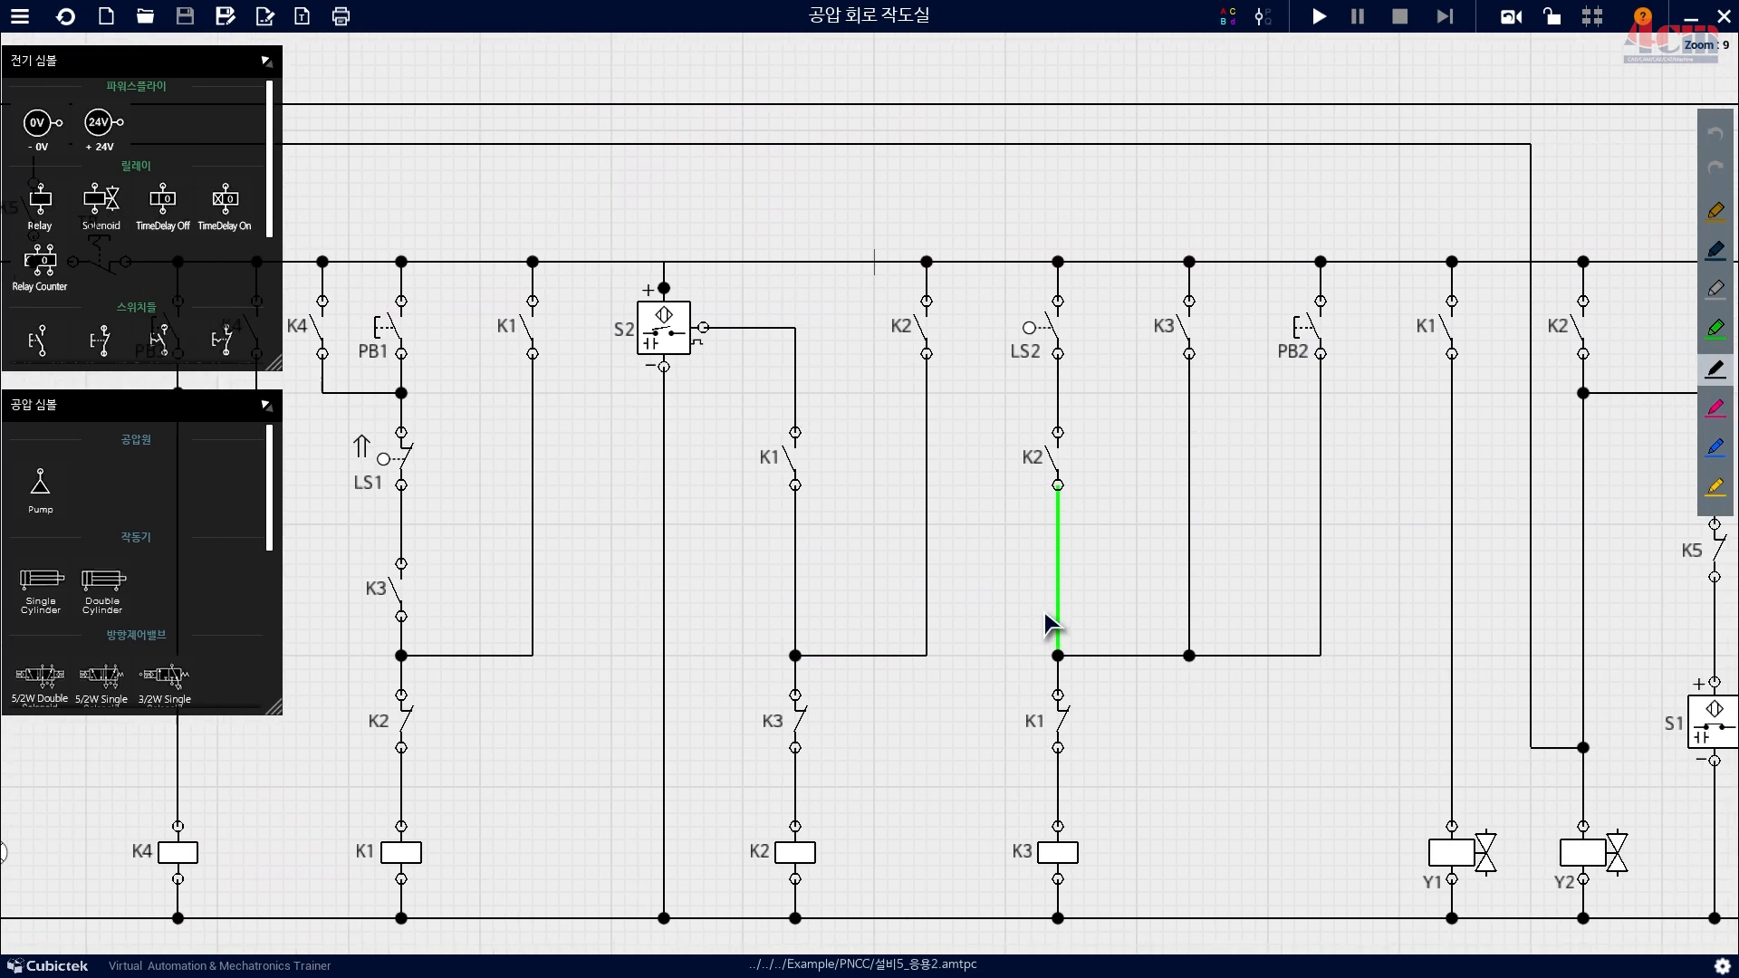
{"action": "left_click_drag", "start_coordinate": [1426, 643], "coordinate": [861, 606]}
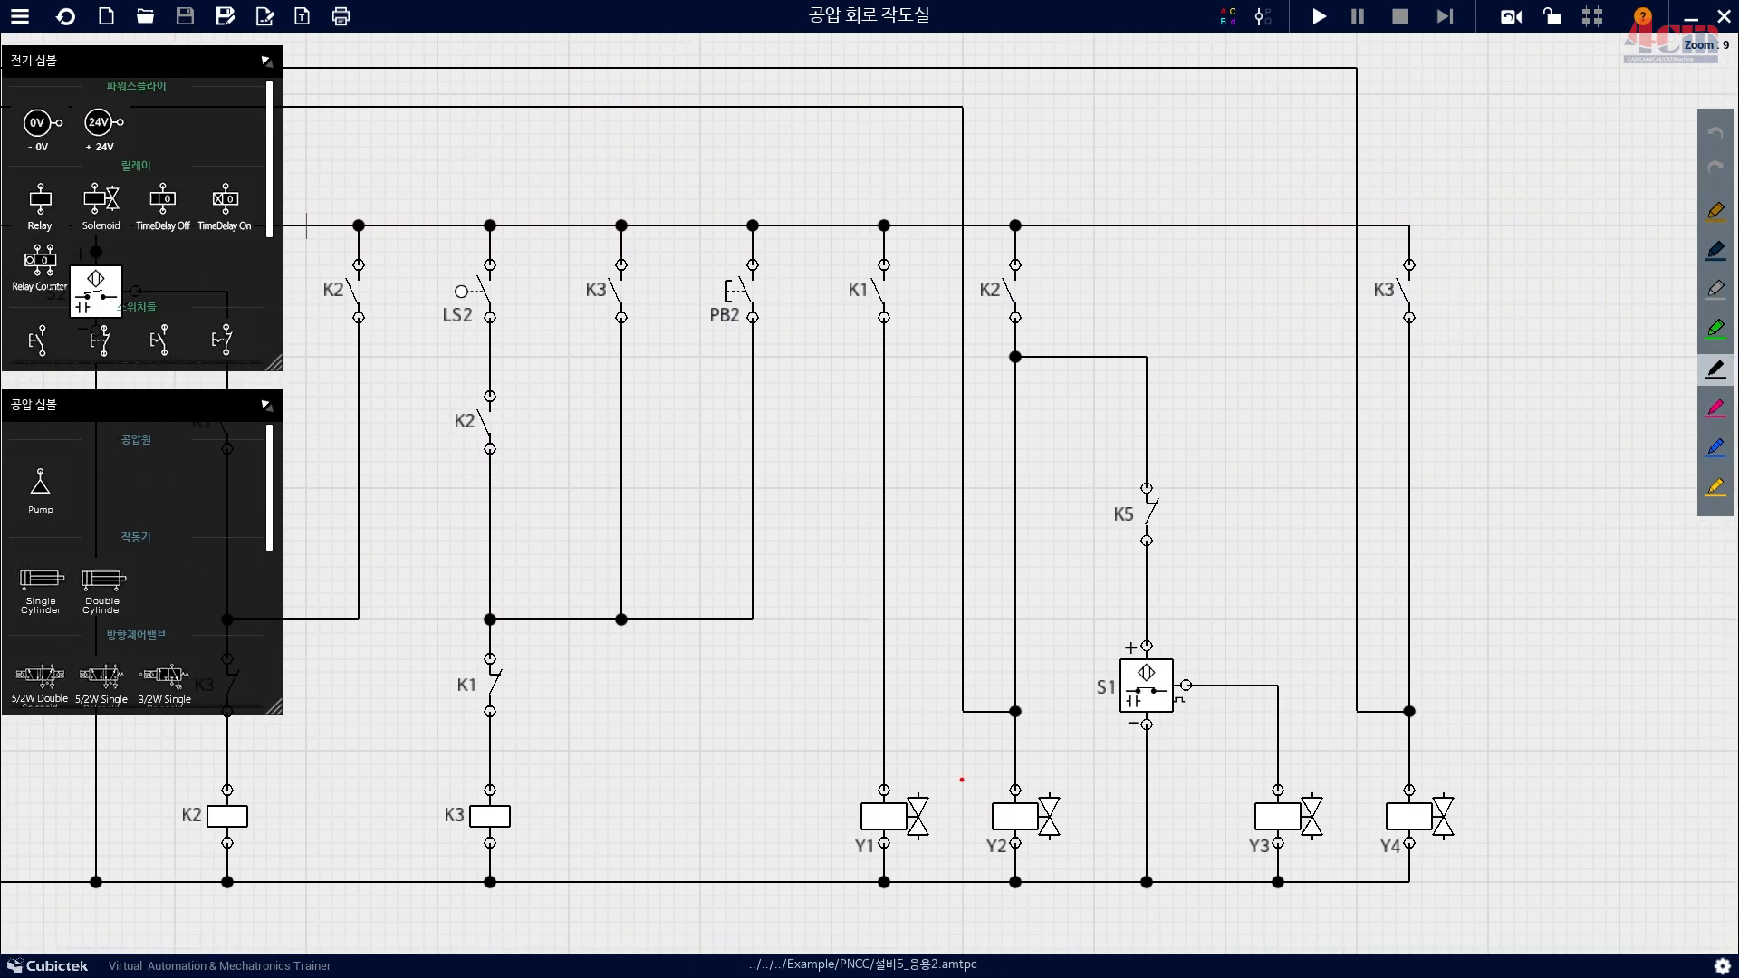
{"action": "left_click_drag", "start_coordinate": [959, 770], "coordinate": [1087, 868]}
{"action": "left_click_drag", "start_coordinate": [1350, 761], "coordinate": [1532, 902]}
{"action": "left_click_drag", "start_coordinate": [967, 709], "coordinate": [963, 563]}
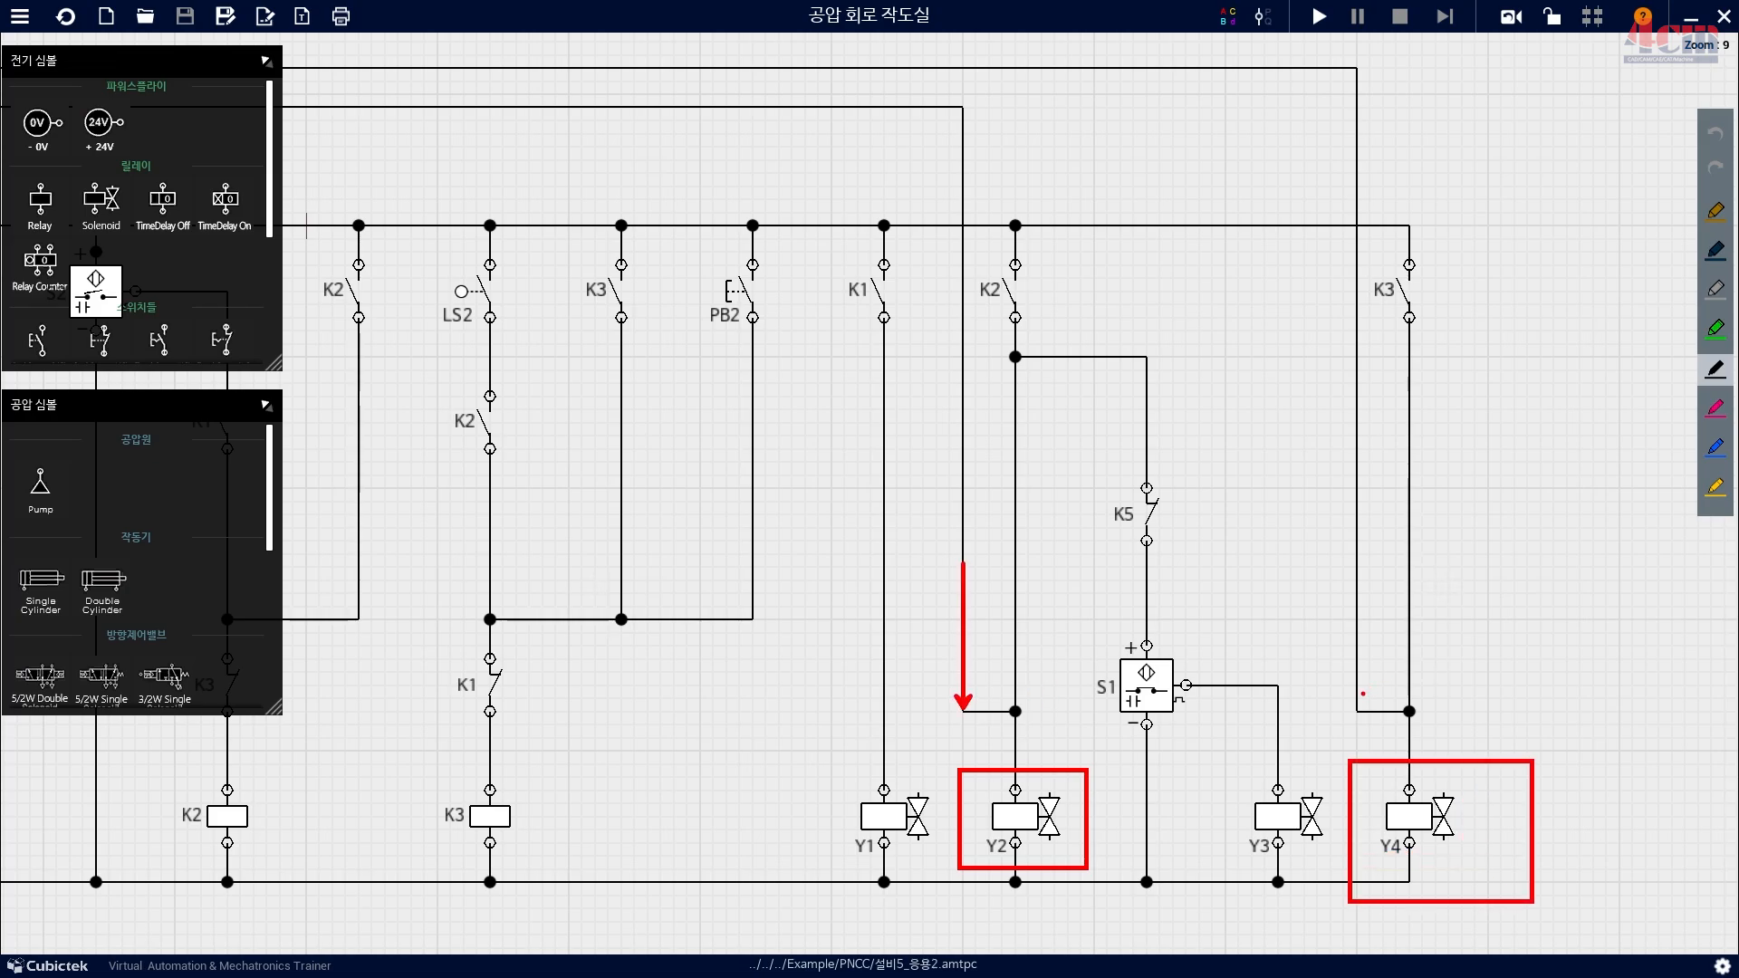
{"action": "left_click_drag", "start_coordinate": [1357, 699], "coordinate": [1353, 535]}
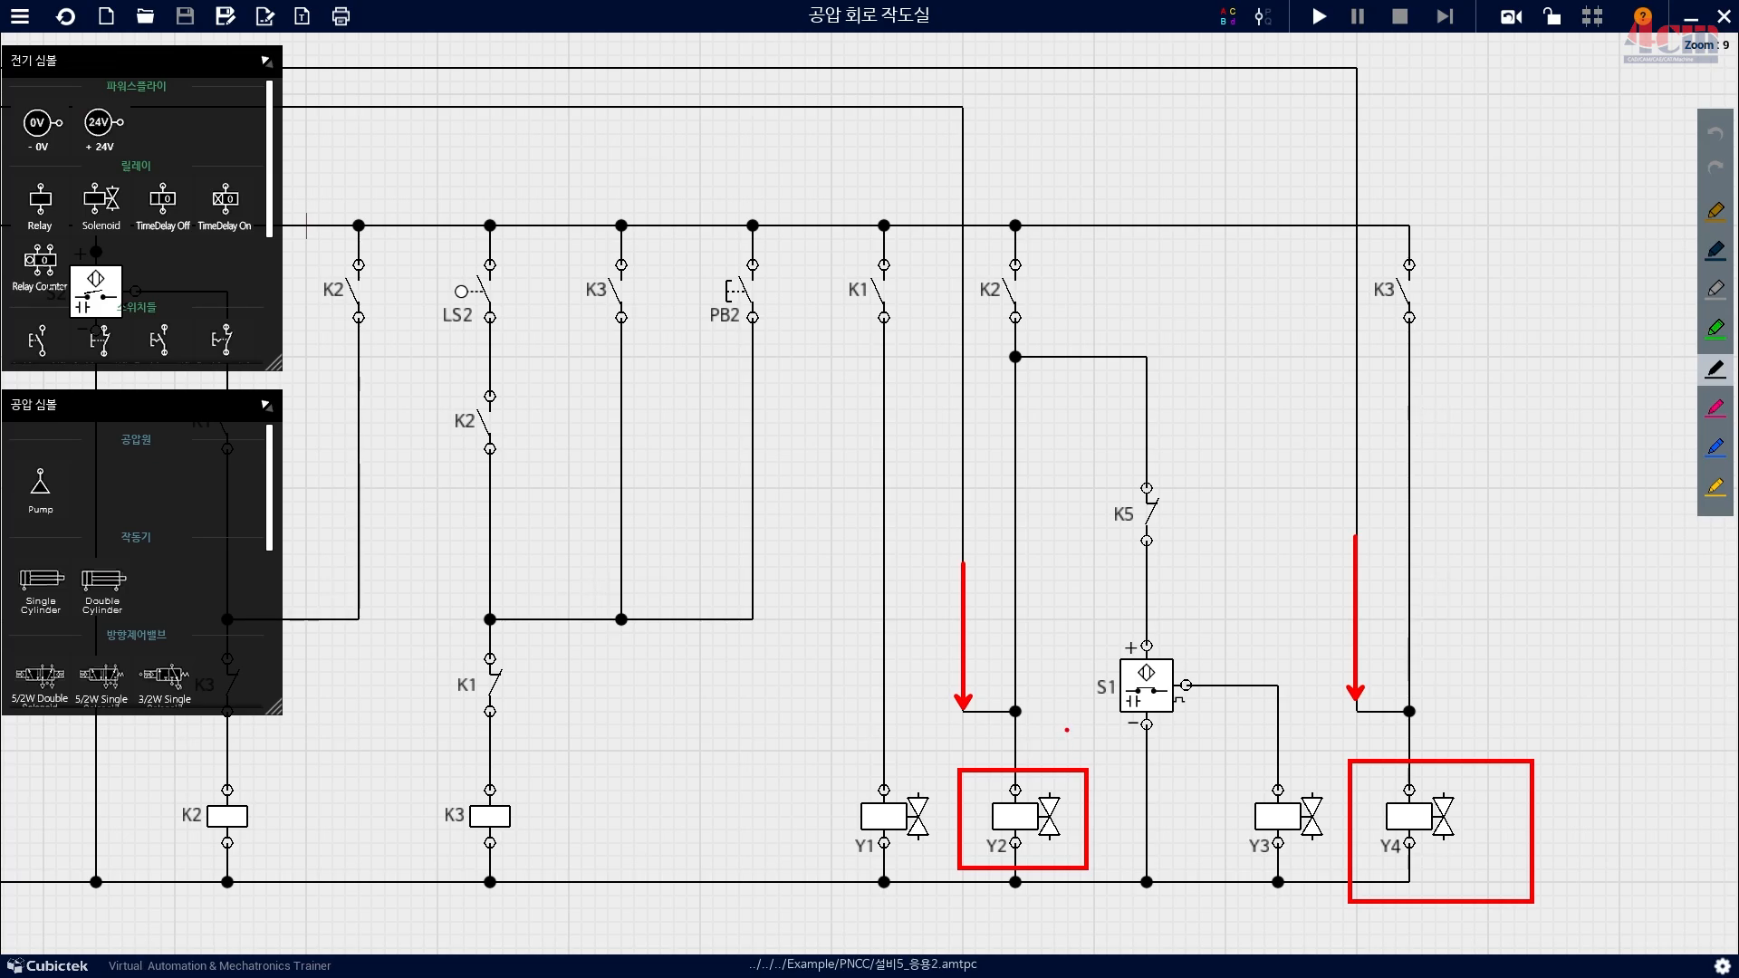
{"action": "mouse_move", "coordinate": [1066, 729]}
{"action": "left_mouse_down"}
{"action": "mouse_move", "coordinate": [1102, 743]}
{"action": "mouse_move", "coordinate": [1057, 801]}
{"action": "left_mouse_up"}
{"action": "mouse_move", "coordinate": [1457, 706]}
{"action": "left_mouse_down"}
{"action": "mouse_move", "coordinate": [1477, 750]}
{"action": "mouse_move", "coordinate": [1466, 811]}
{"action": "left_mouse_up"}
{"action": "key", "text": "Escape"}
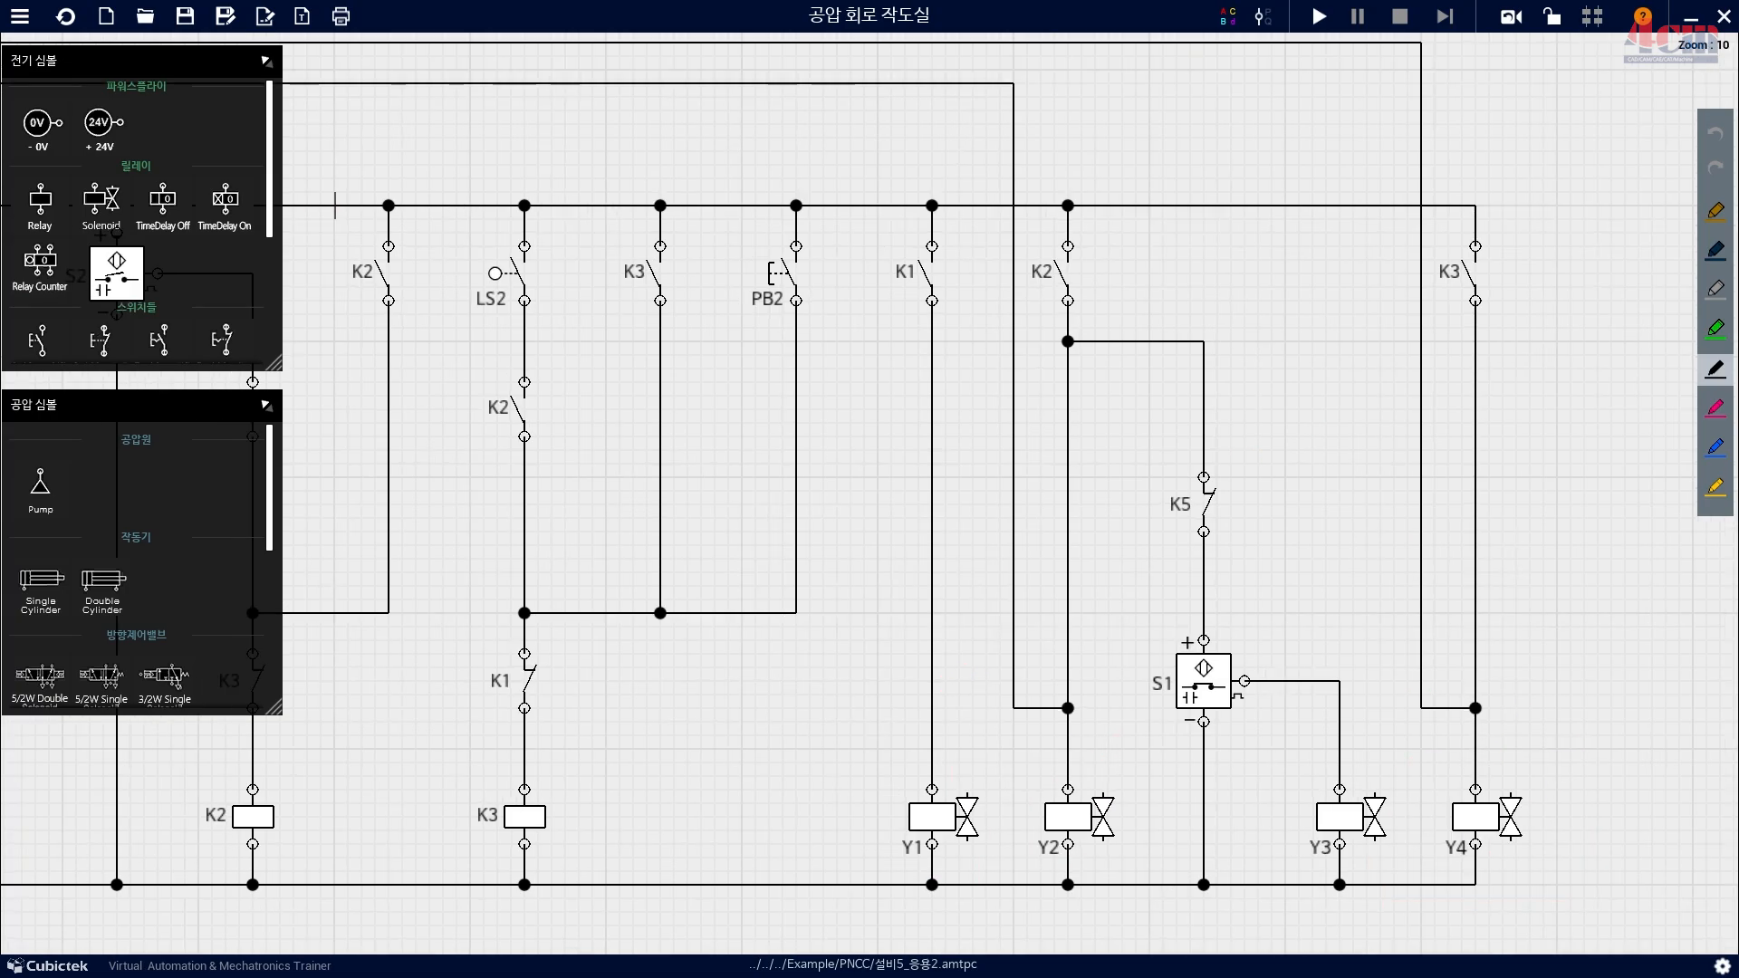
Mark how the bypass current splits at the Y2 and Y4 junctions, and cross out both upward back-feed paths.
{"action": "left_click_drag", "start_coordinate": [1061, 702], "coordinate": [996, 701]}
{"action": "left_click_drag", "start_coordinate": [1064, 769], "coordinate": [1063, 710]}
{"action": "left_click_drag", "start_coordinate": [1072, 576], "coordinate": [1071, 707]}
{"action": "left_click_drag", "start_coordinate": [1097, 595], "coordinate": [1034, 677]}
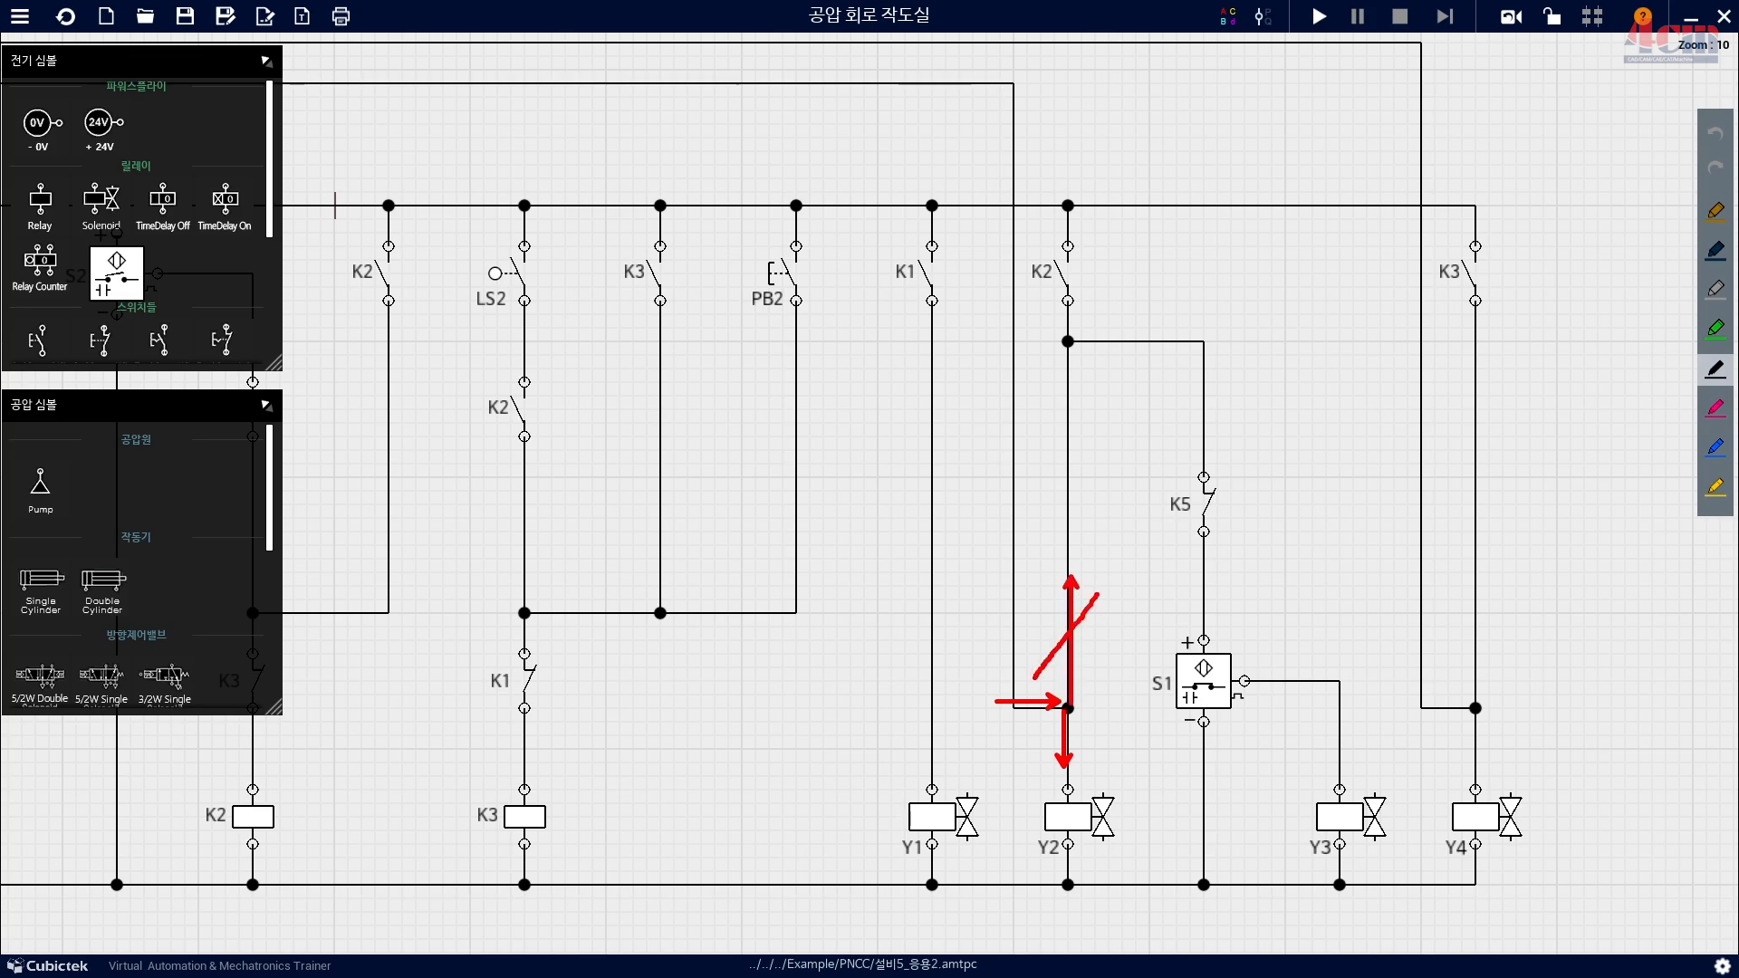
{"action": "left_click_drag", "start_coordinate": [1041, 607], "coordinate": [1101, 659]}
{"action": "left_click_drag", "start_coordinate": [1476, 710], "coordinate": [1406, 710]}
{"action": "left_click_drag", "start_coordinate": [1475, 787], "coordinate": [1476, 712]}
{"action": "left_click_drag", "start_coordinate": [1475, 558], "coordinate": [1474, 688]}
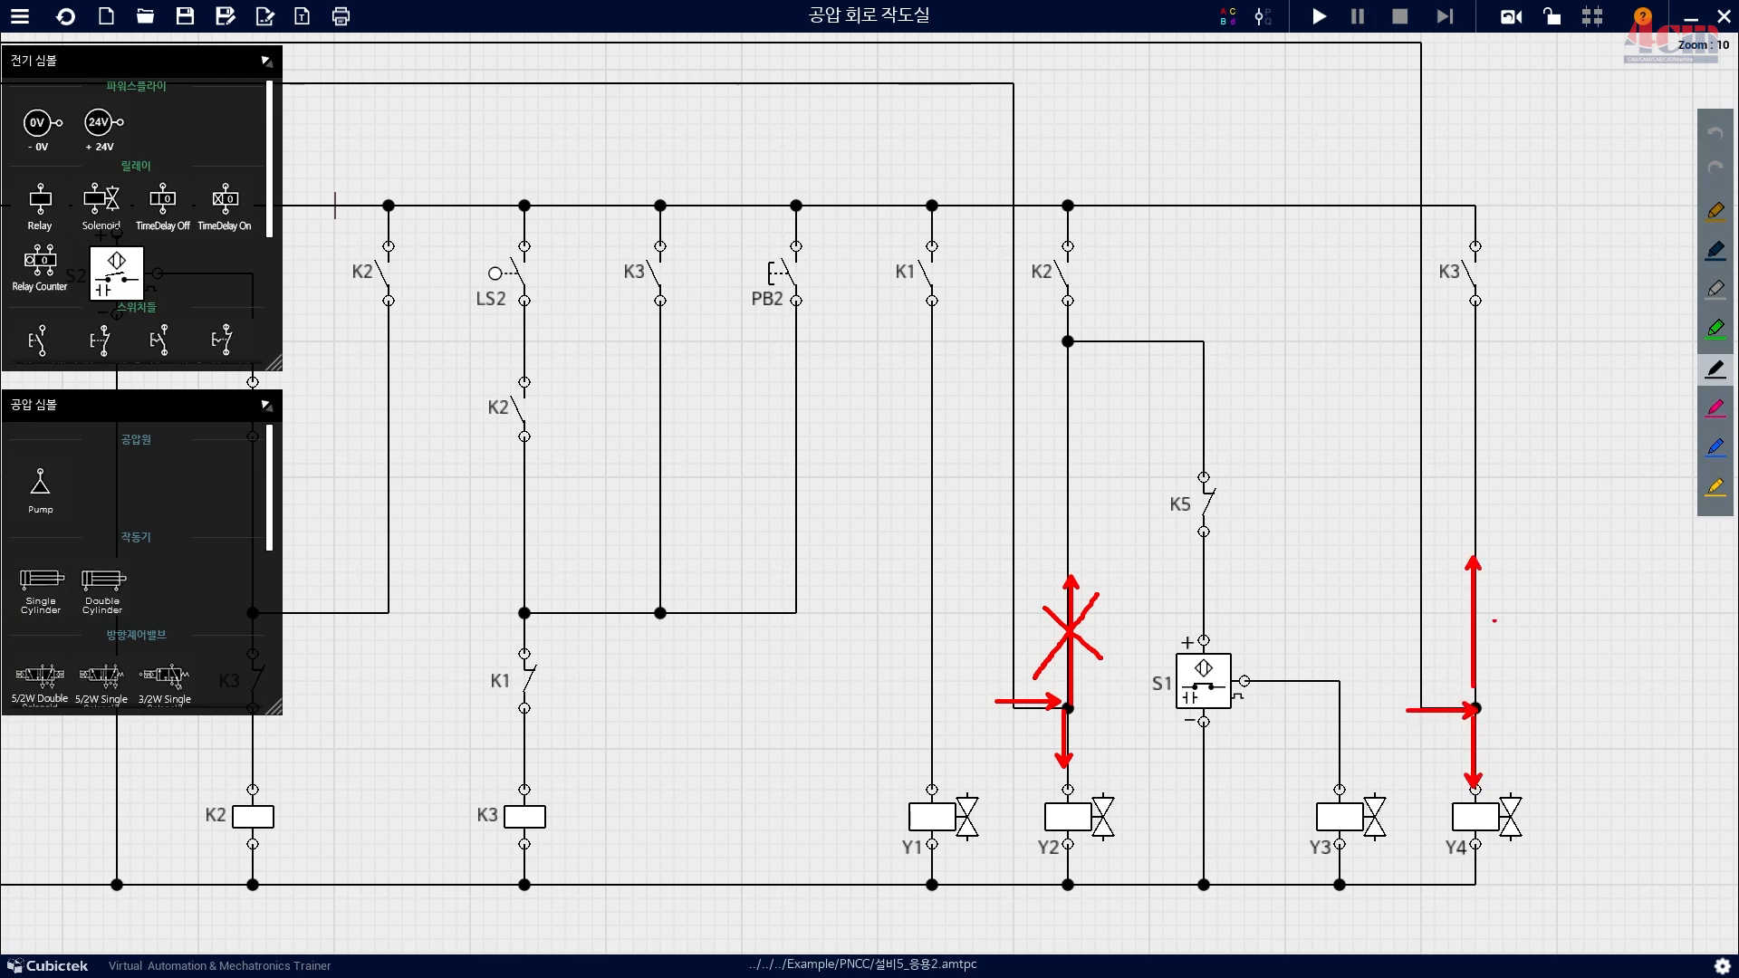
{"action": "mouse_move", "coordinate": [1499, 604]}
{"action": "left_mouse_down"}
{"action": "mouse_move", "coordinate": [1452, 651]}
{"action": "mouse_move", "coordinate": [1504, 638]}
{"action": "left_mouse_up"}
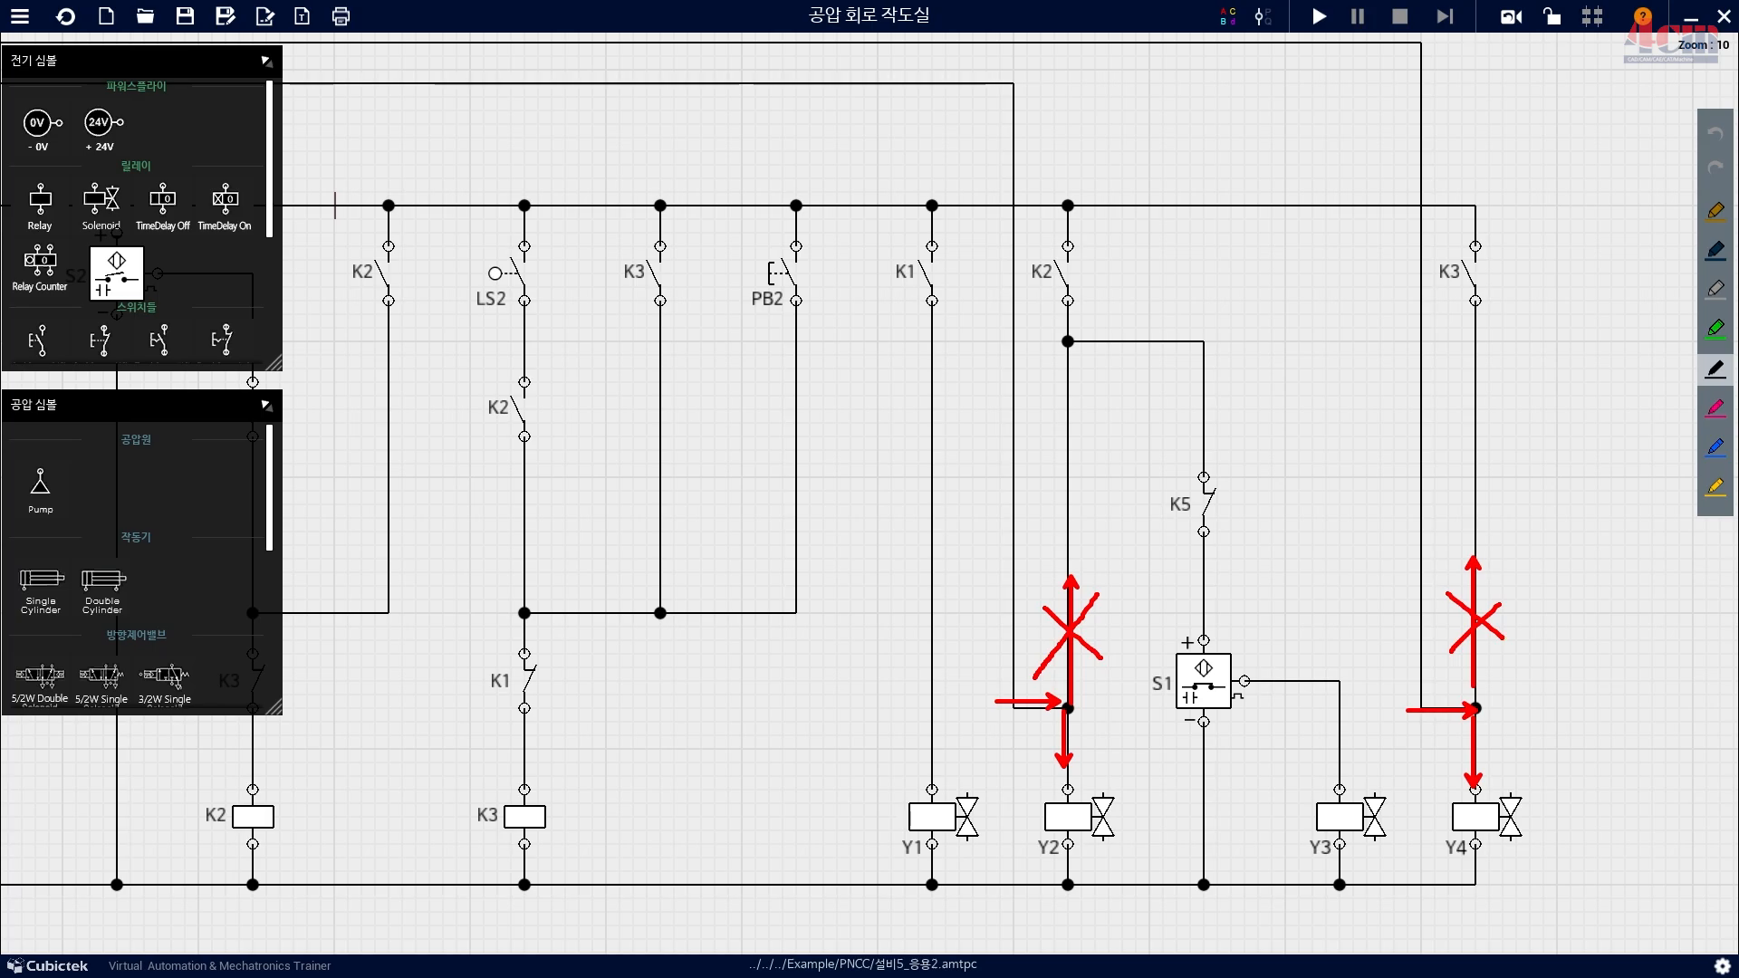
Frame both back-feed sections and the K5 contact above S1, trace the back-feed path from Y2 to K5, and cross it out.
{"action": "left_click_drag", "start_coordinate": [1042, 574], "coordinate": [1116, 671]}
{"action": "left_click_drag", "start_coordinate": [1444, 569], "coordinate": [1500, 680]}
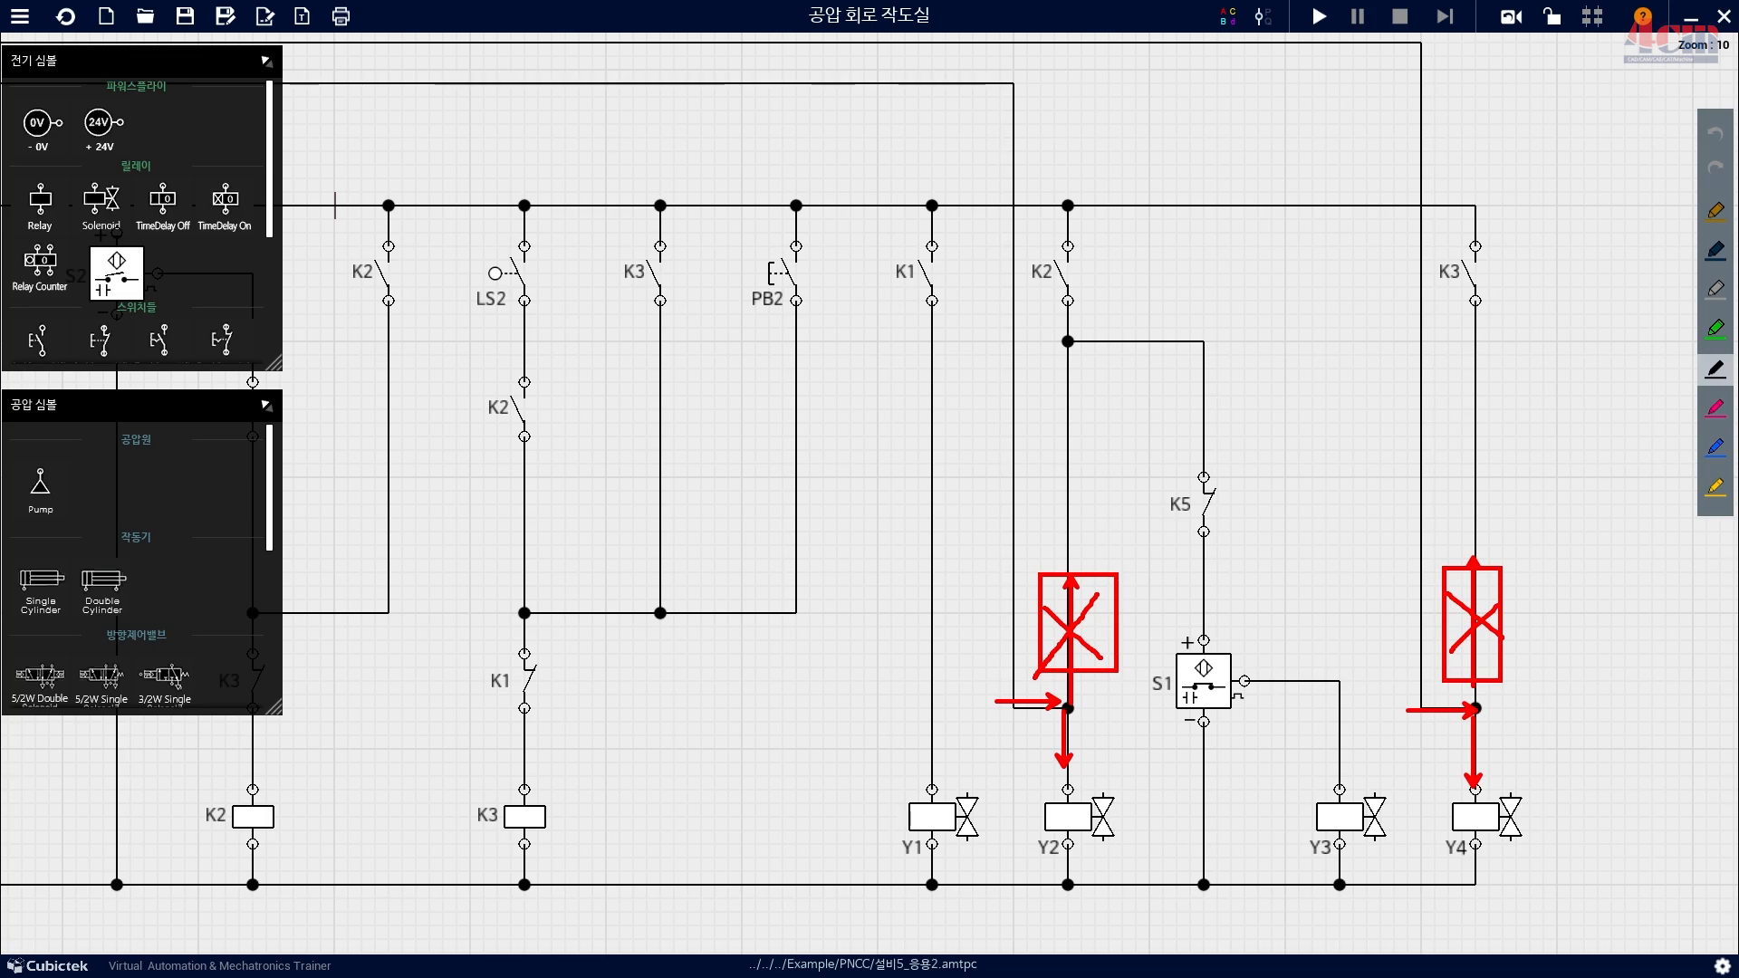
{"action": "mouse_move", "coordinate": [1145, 450]}
{"action": "left_mouse_down"}
{"action": "mouse_move", "coordinate": [1174, 500]}
{"action": "mouse_move", "coordinate": [1262, 562]}
{"action": "left_mouse_up"}
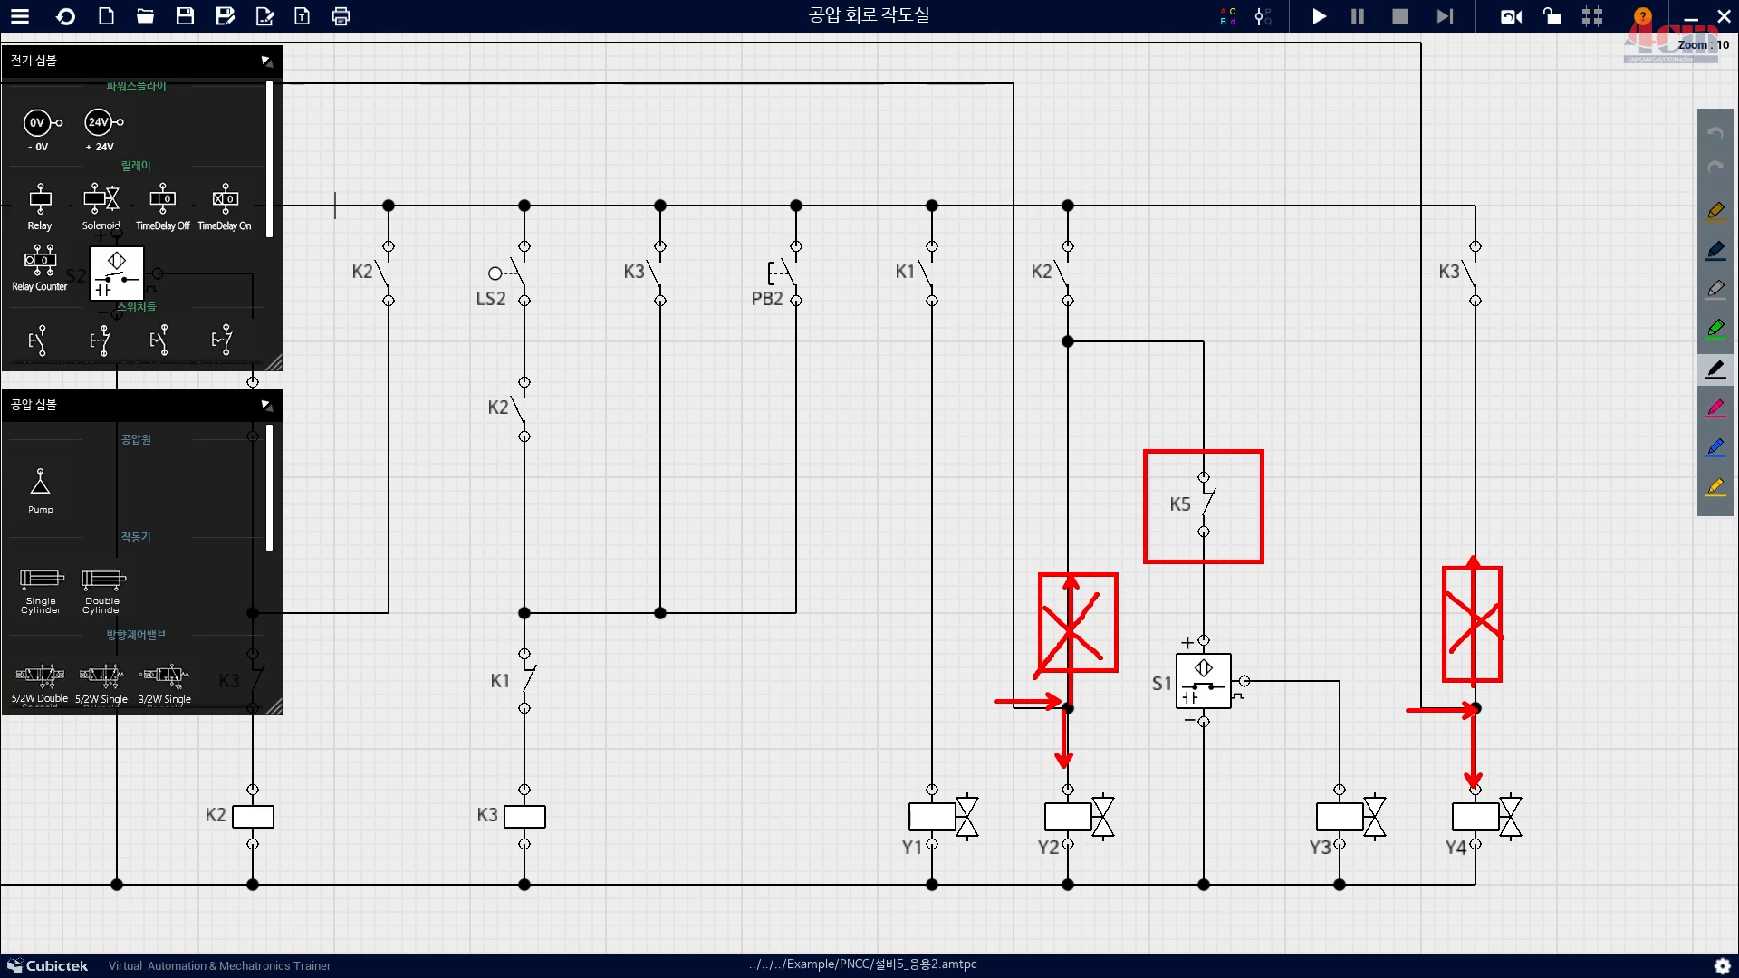
{"action": "mouse_move", "coordinate": [1078, 670]}
{"action": "left_mouse_down"}
{"action": "mouse_move", "coordinate": [1073, 355]}
{"action": "mouse_move", "coordinate": [1174, 343]}
{"action": "mouse_move", "coordinate": [1200, 360]}
{"action": "mouse_move", "coordinate": [1210, 457]}
{"action": "left_mouse_up"}
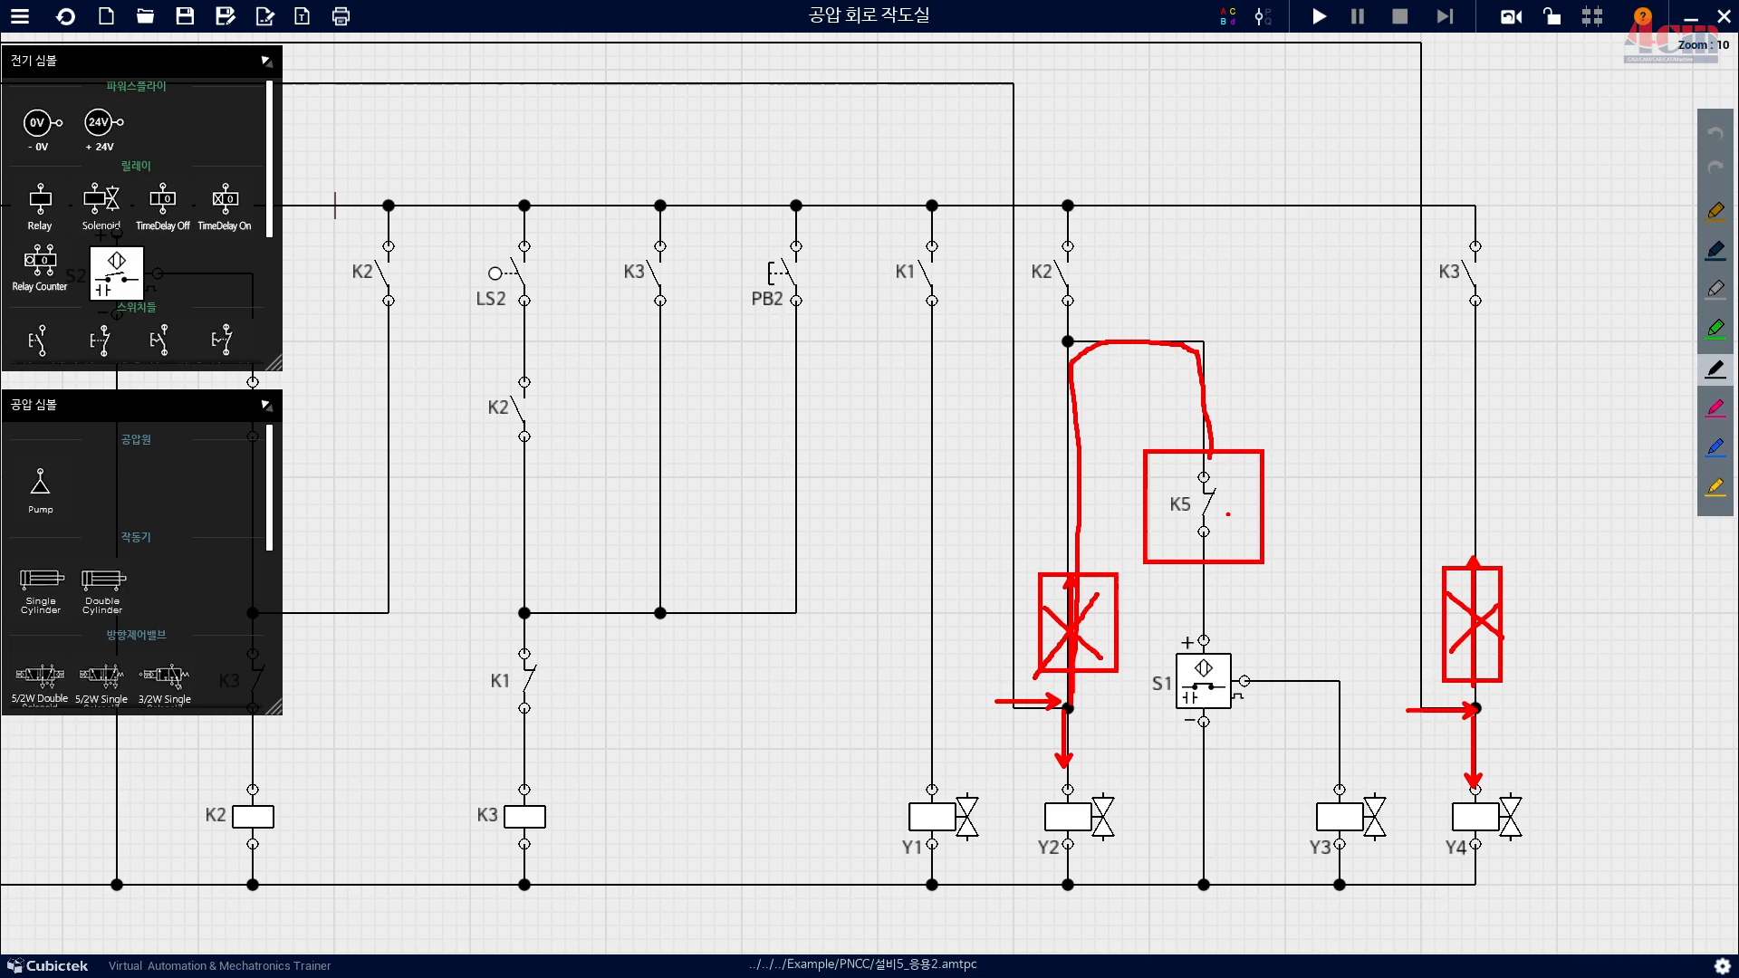
{"action": "left_click_drag", "start_coordinate": [1202, 525], "coordinate": [1248, 496]}
{"action": "mouse_move", "coordinate": [1278, 416]}
{"action": "left_mouse_down"}
{"action": "mouse_move", "coordinate": [1207, 491]}
{"action": "mouse_move", "coordinate": [1267, 502]}
{"action": "left_mouse_up"}
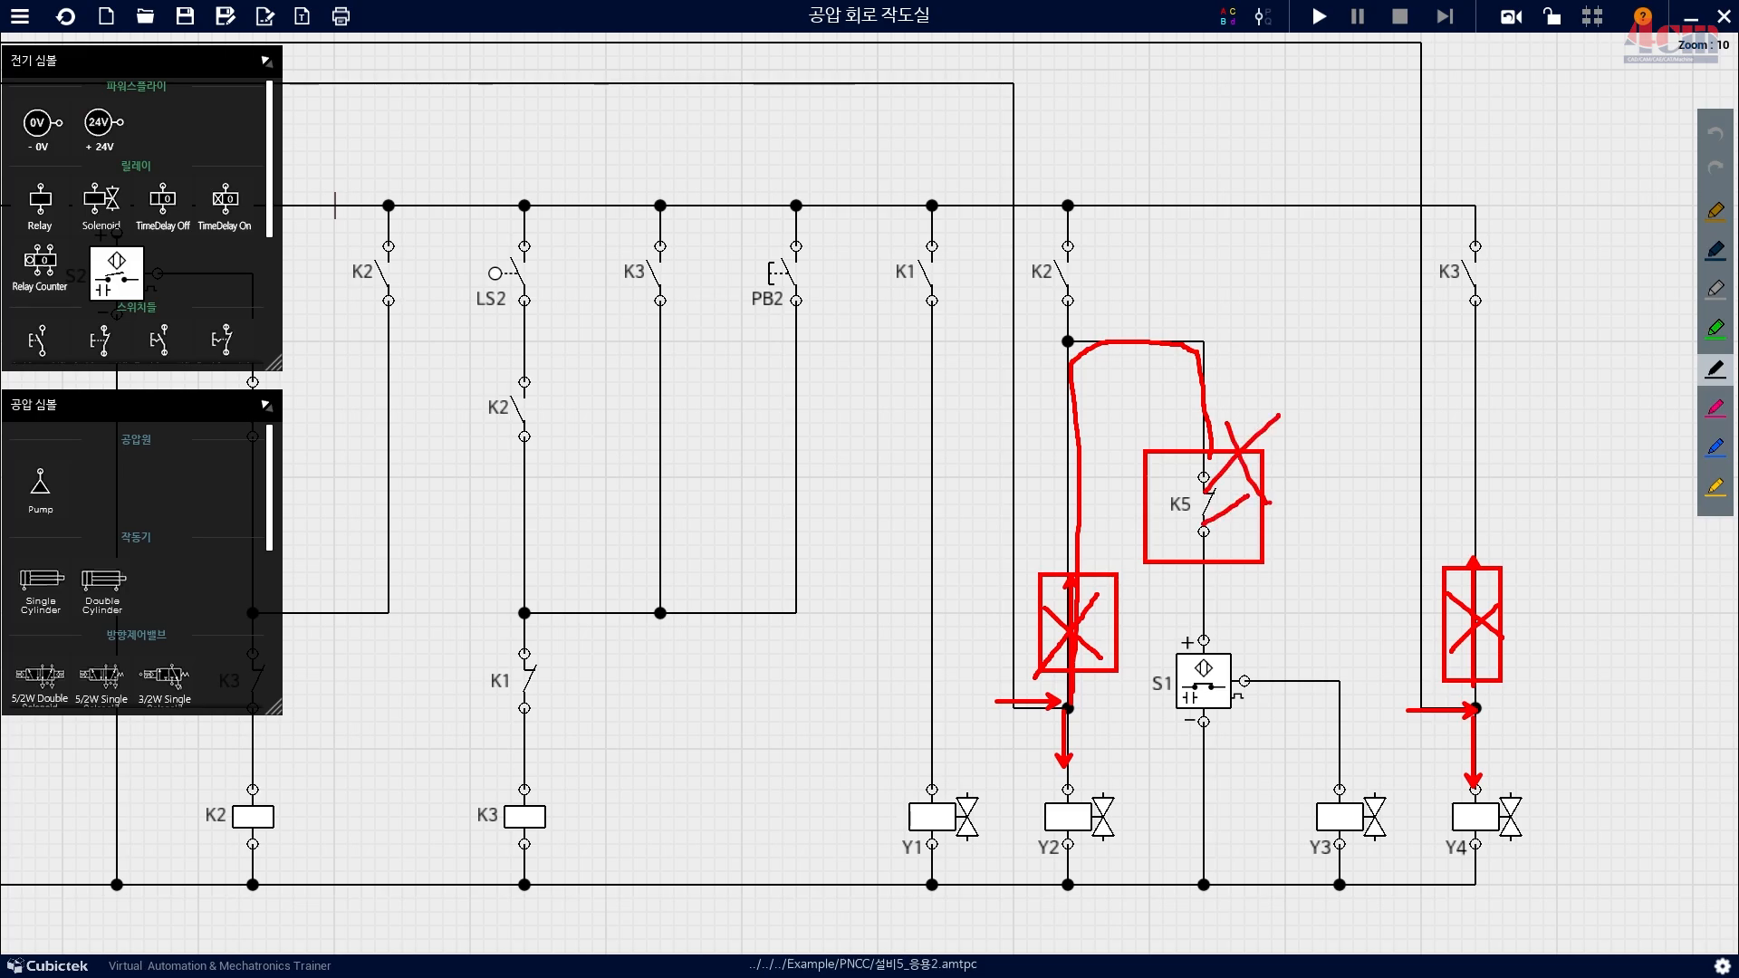
Mark the current path from the K5 contact to S1, cross it out, and frame the line between K3 and Y4.
{"action": "mouse_move", "coordinate": [1205, 635]}
{"action": "left_mouse_down"}
{"action": "mouse_move", "coordinate": [1206, 537]}
{"action": "mouse_move", "coordinate": [1158, 658]}
{"action": "left_mouse_up"}
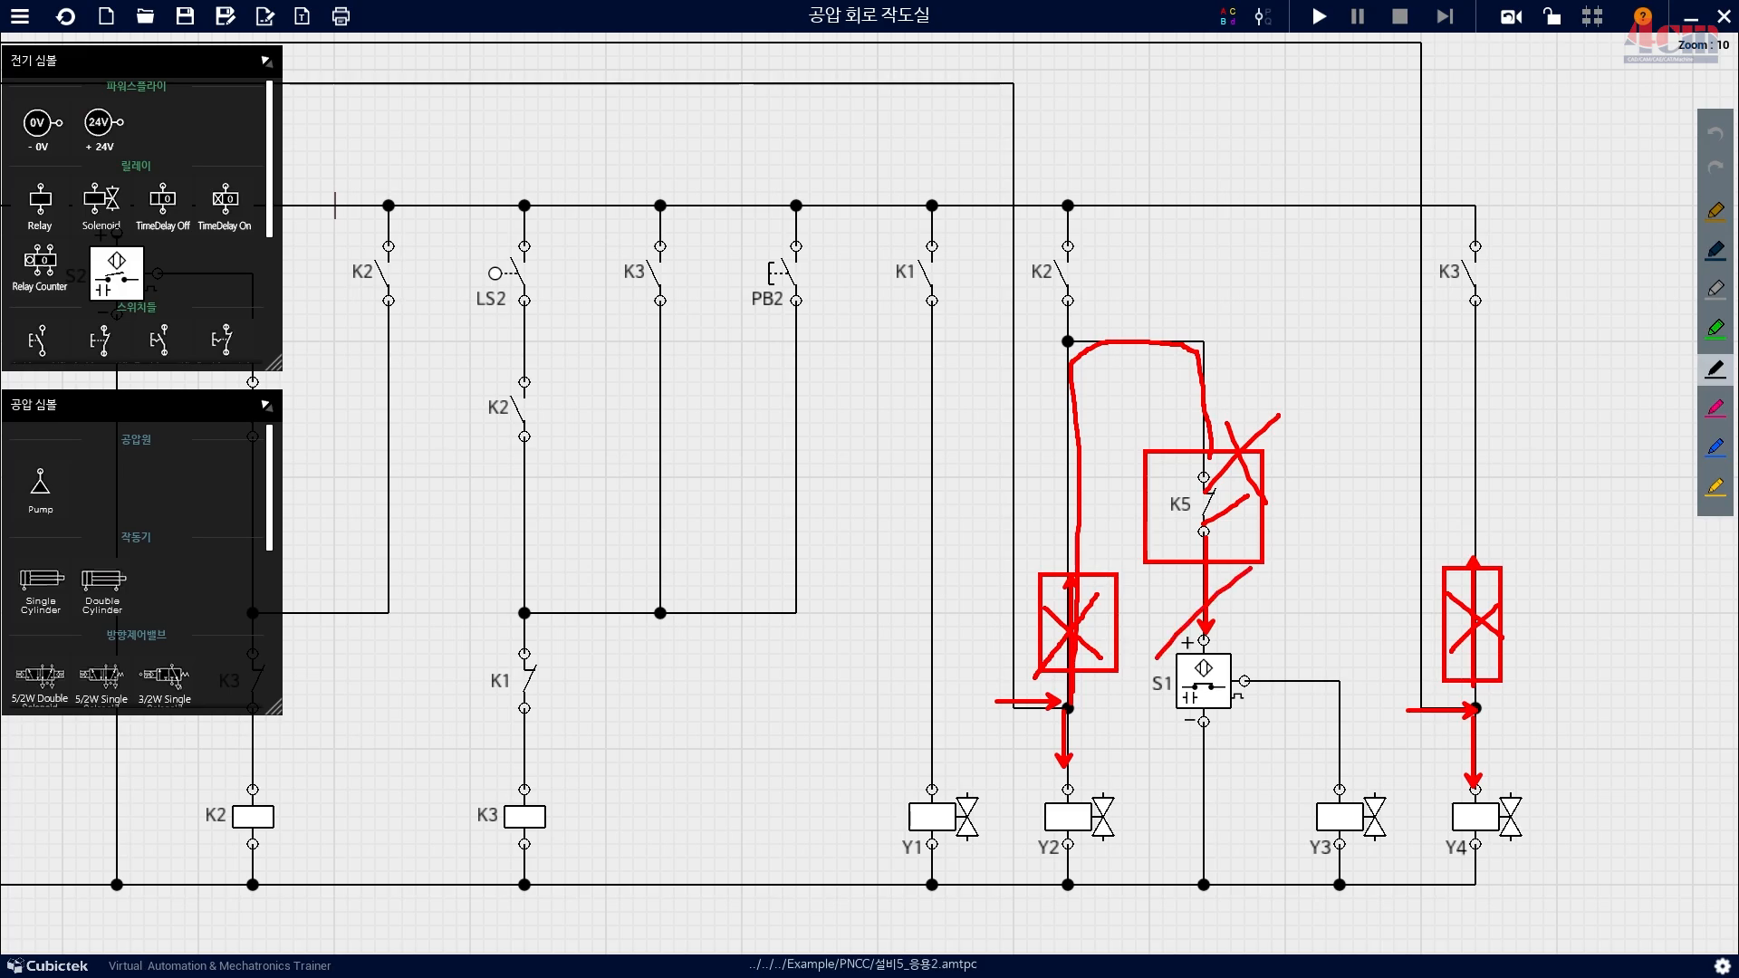
{"action": "left_click_drag", "start_coordinate": [1165, 578], "coordinate": [1240, 621]}
{"action": "left_click_drag", "start_coordinate": [1442, 311], "coordinate": [1510, 679]}
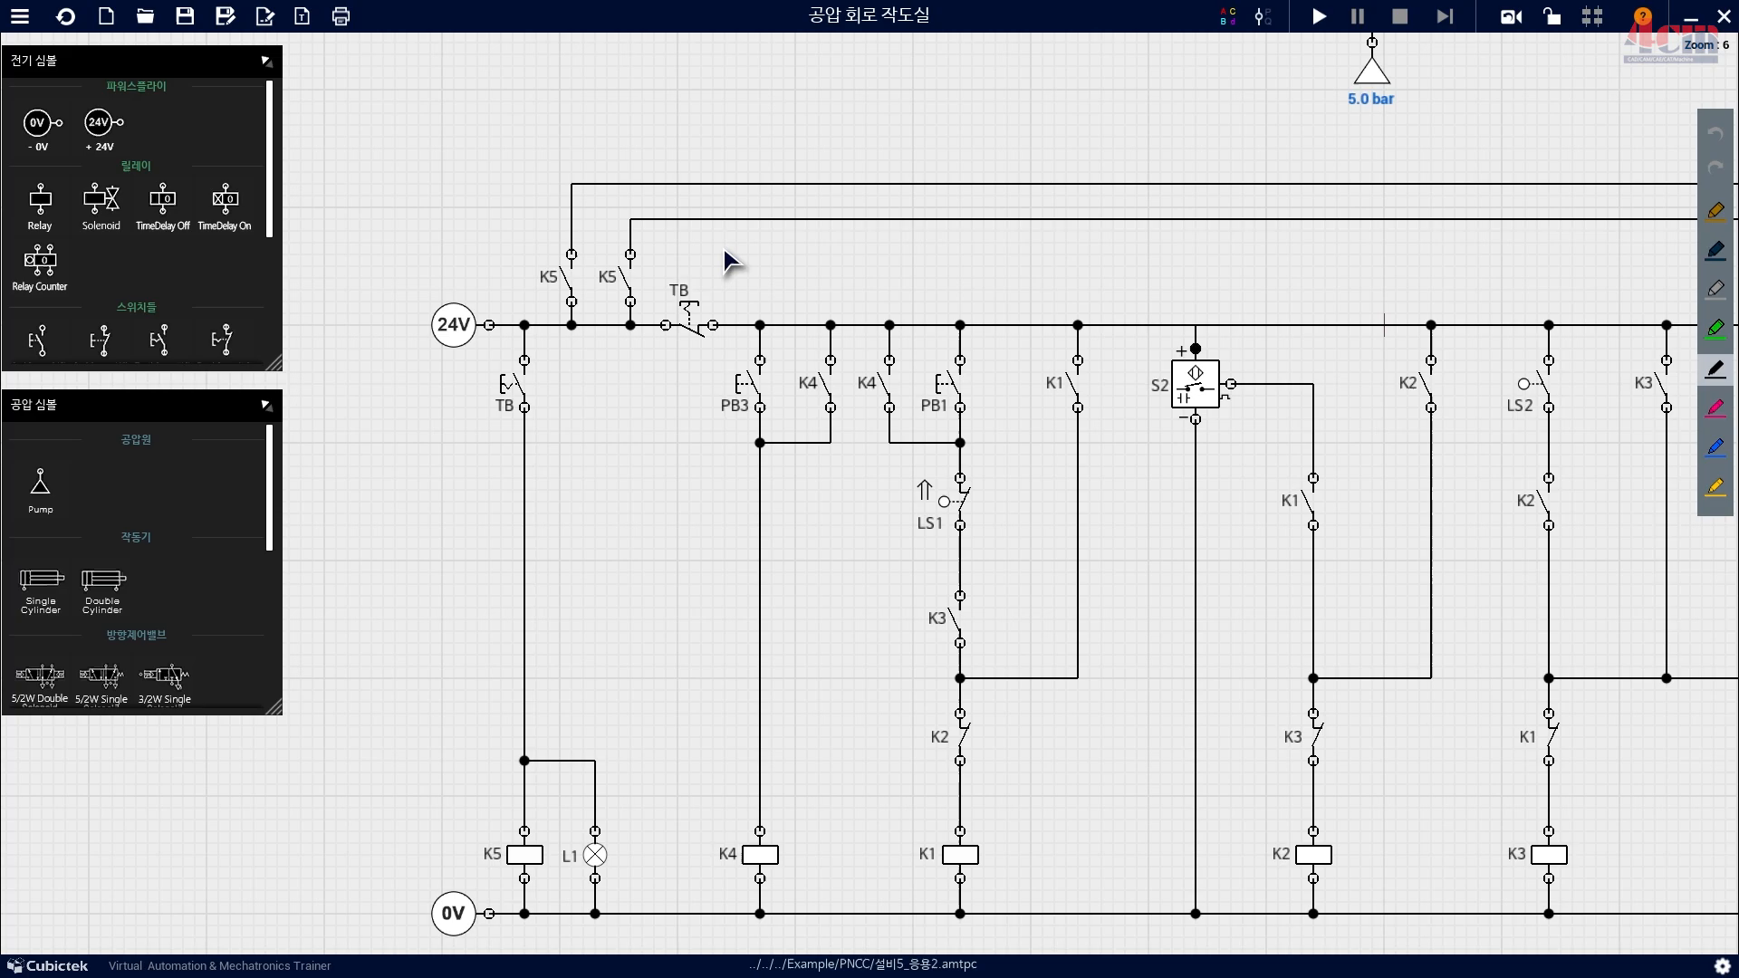
Point out both TB contacts with arrows and frame the TB contact in the K5 coil line.
{"action": "scroll", "coordinate": [726, 252], "scroll_direction": "up", "scroll_amount": 2}
{"action": "mouse_move", "coordinate": [757, 258]}
{"action": "left_mouse_down"}
{"action": "mouse_move", "coordinate": [902, 273]}
{"action": "mouse_move", "coordinate": [891, 148]}
{"action": "left_mouse_up"}
{"action": "scroll", "coordinate": [902, 274], "scroll_direction": "up", "scroll_amount": 3}
{"action": "scroll", "coordinate": [835, 268], "scroll_direction": "down", "scroll_amount": 1}
{"action": "key", "text": "ctrl+2"}
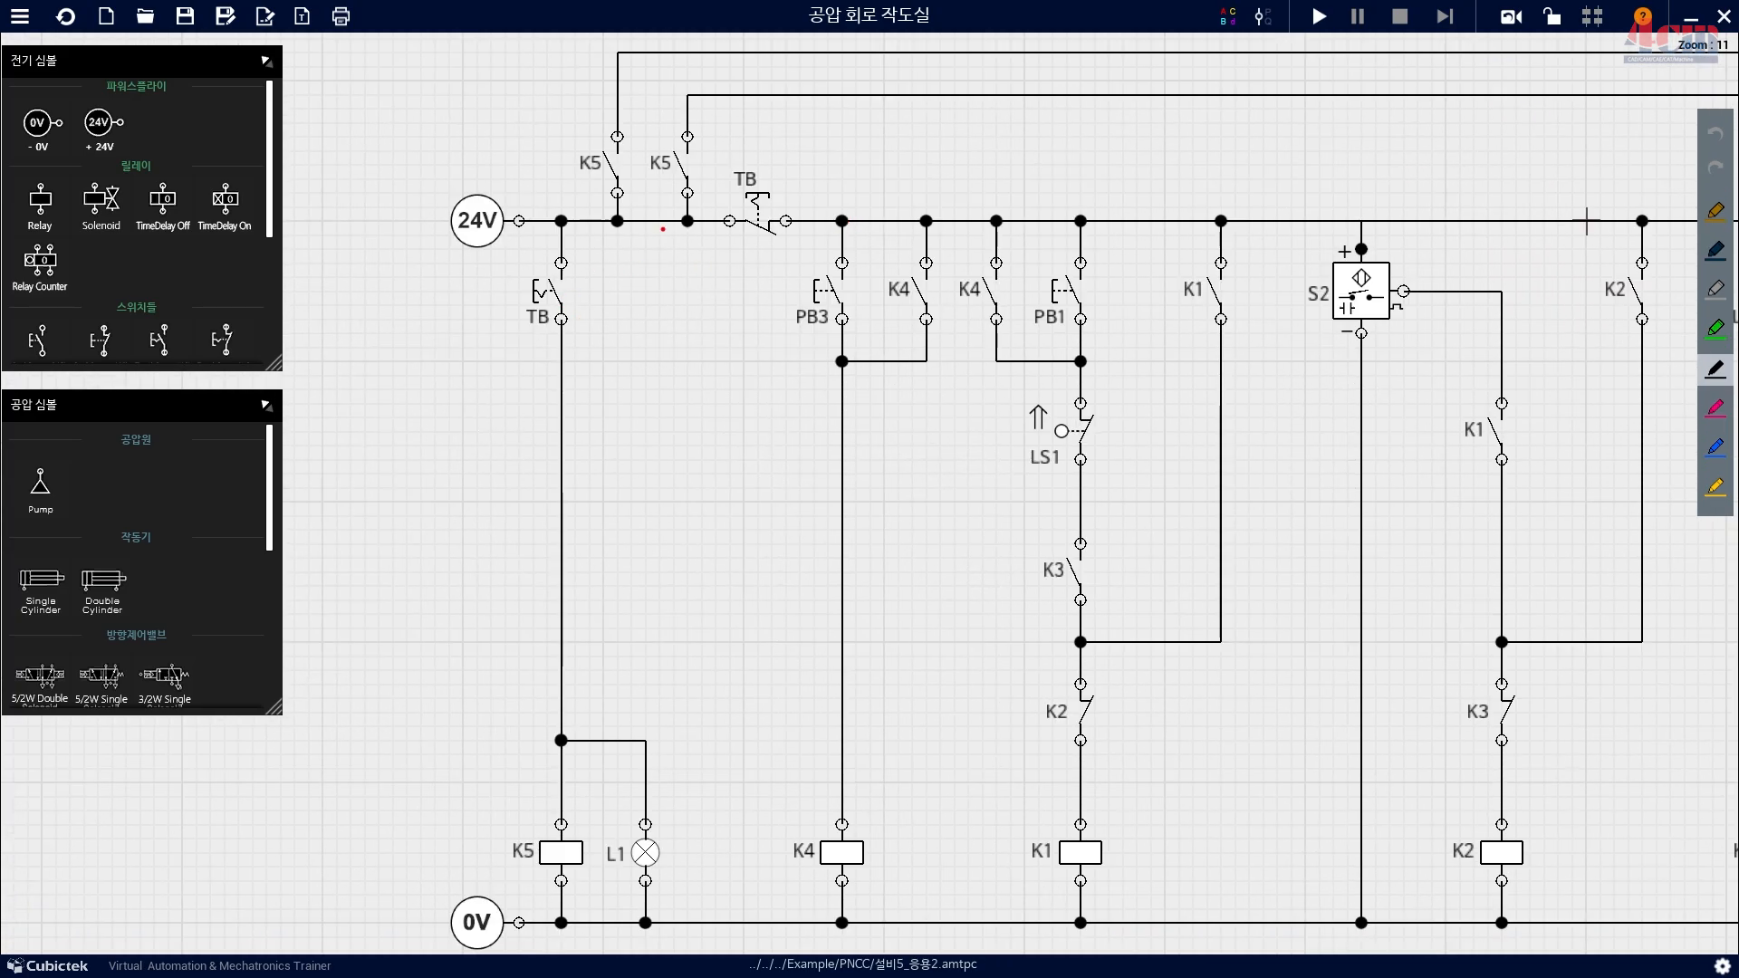
{"action": "left_click_drag", "start_coordinate": [509, 293], "coordinate": [432, 292]}
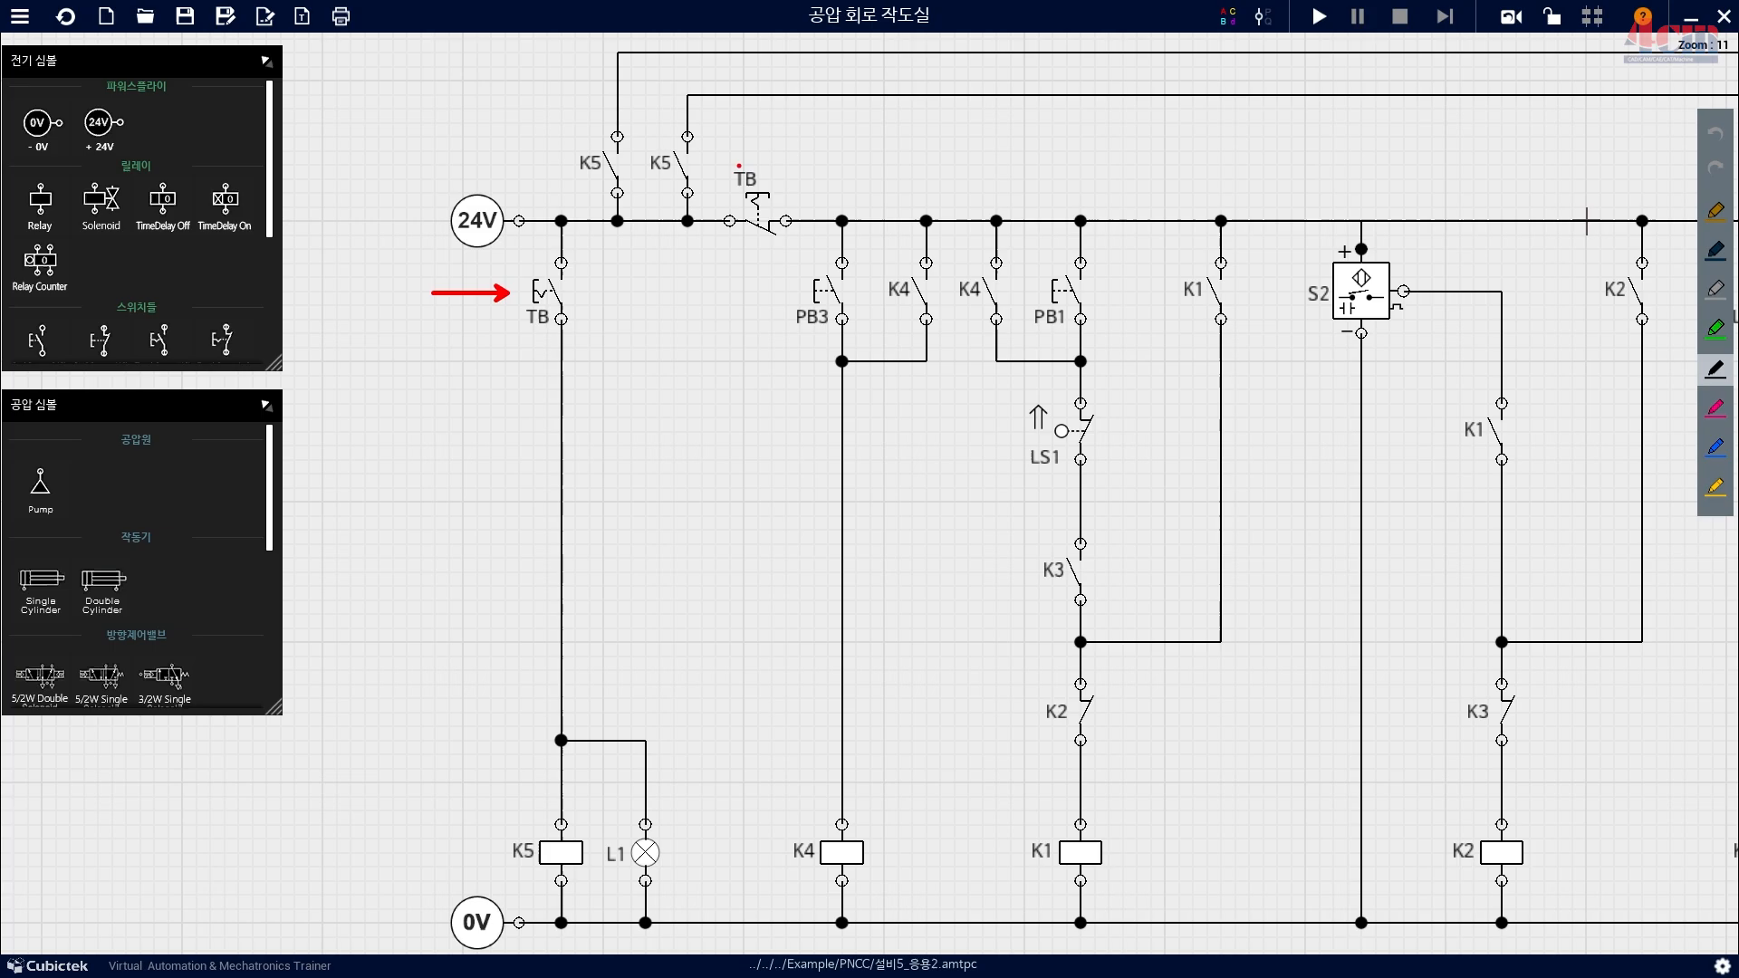
{"action": "left_click_drag", "start_coordinate": [753, 161], "coordinate": [754, 80]}
{"action": "left_click_drag", "start_coordinate": [527, 242], "coordinate": [620, 332]}
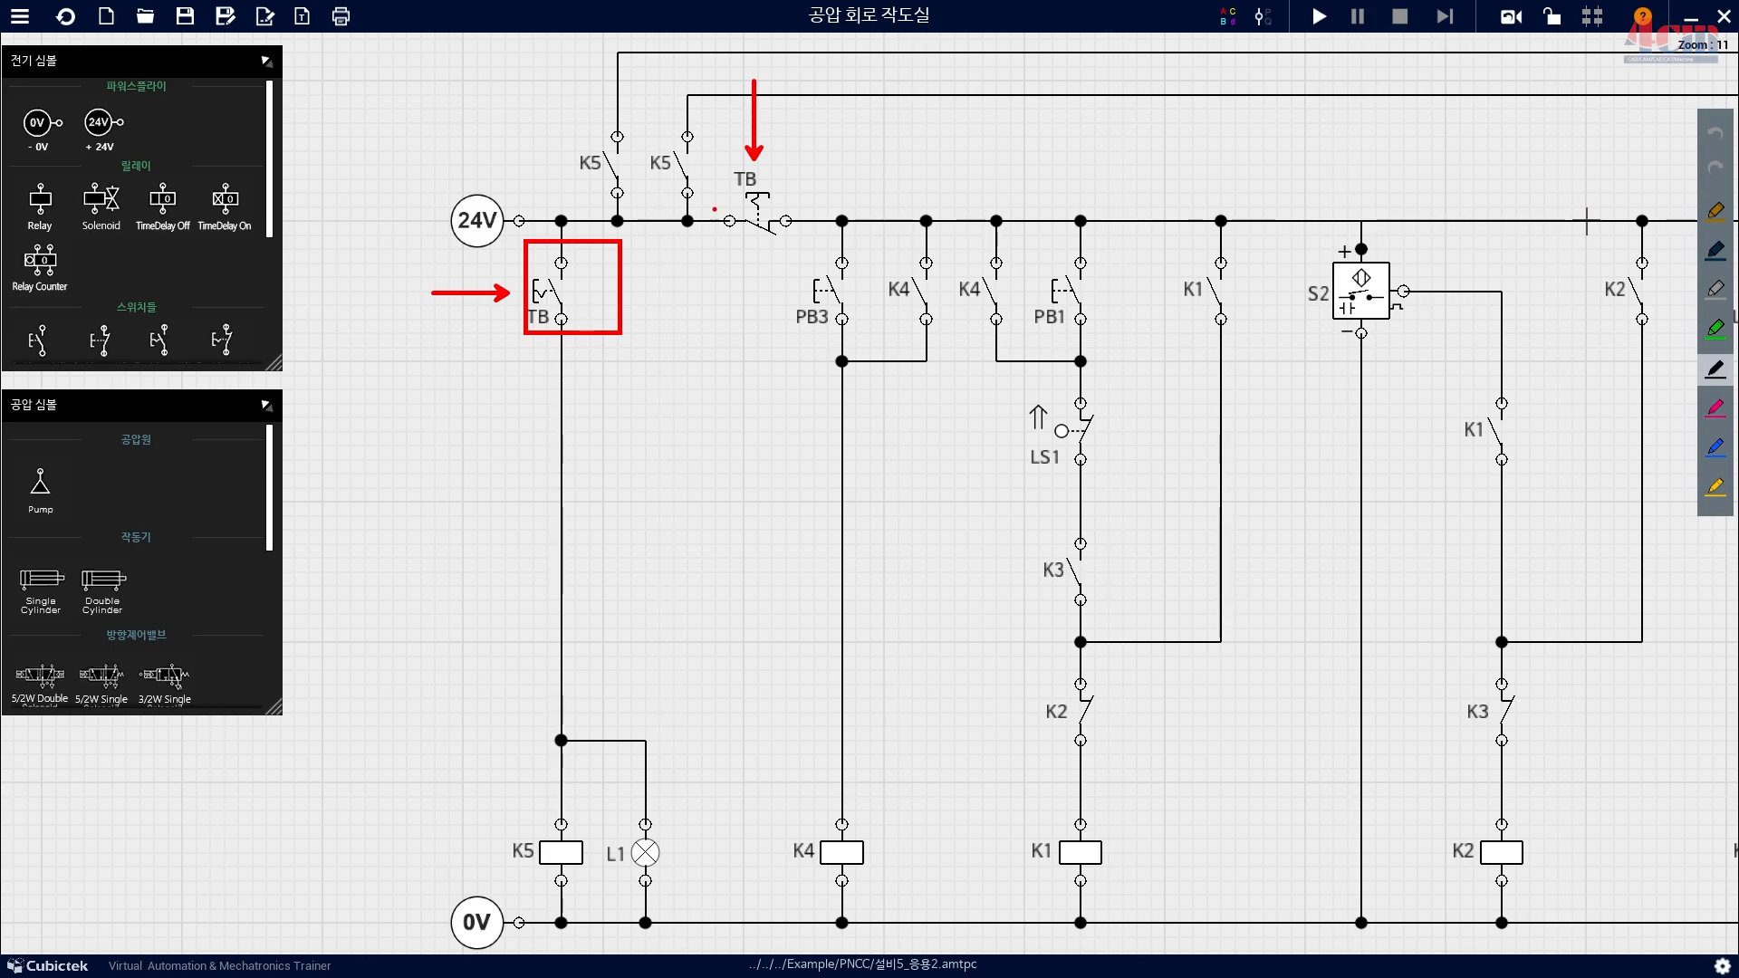
Label the TB contact in the 24V rail with a circled 1 and the TB contact above K5 with a circled 2.
{"action": "mouse_move", "coordinate": [712, 199]}
{"action": "left_mouse_down"}
{"action": "mouse_move", "coordinate": [802, 262]}
{"action": "mouse_move", "coordinate": [845, 179]}
{"action": "left_mouse_up"}
{"action": "mouse_move", "coordinate": [874, 259]}
{"action": "left_mouse_down"}
{"action": "mouse_move", "coordinate": [779, 245]}
{"action": "mouse_move", "coordinate": [892, 213]}
{"action": "mouse_move", "coordinate": [877, 255]}
{"action": "left_mouse_up"}
{"action": "mouse_move", "coordinate": [605, 323]}
{"action": "left_mouse_down"}
{"action": "mouse_move", "coordinate": [612, 305]}
{"action": "mouse_move", "coordinate": [677, 325]}
{"action": "left_mouse_up"}
{"action": "mouse_move", "coordinate": [720, 340]}
{"action": "left_mouse_down"}
{"action": "mouse_move", "coordinate": [589, 380]}
{"action": "mouse_move", "coordinate": [627, 279]}
{"action": "mouse_move", "coordinate": [690, 385]}
{"action": "left_mouse_up"}
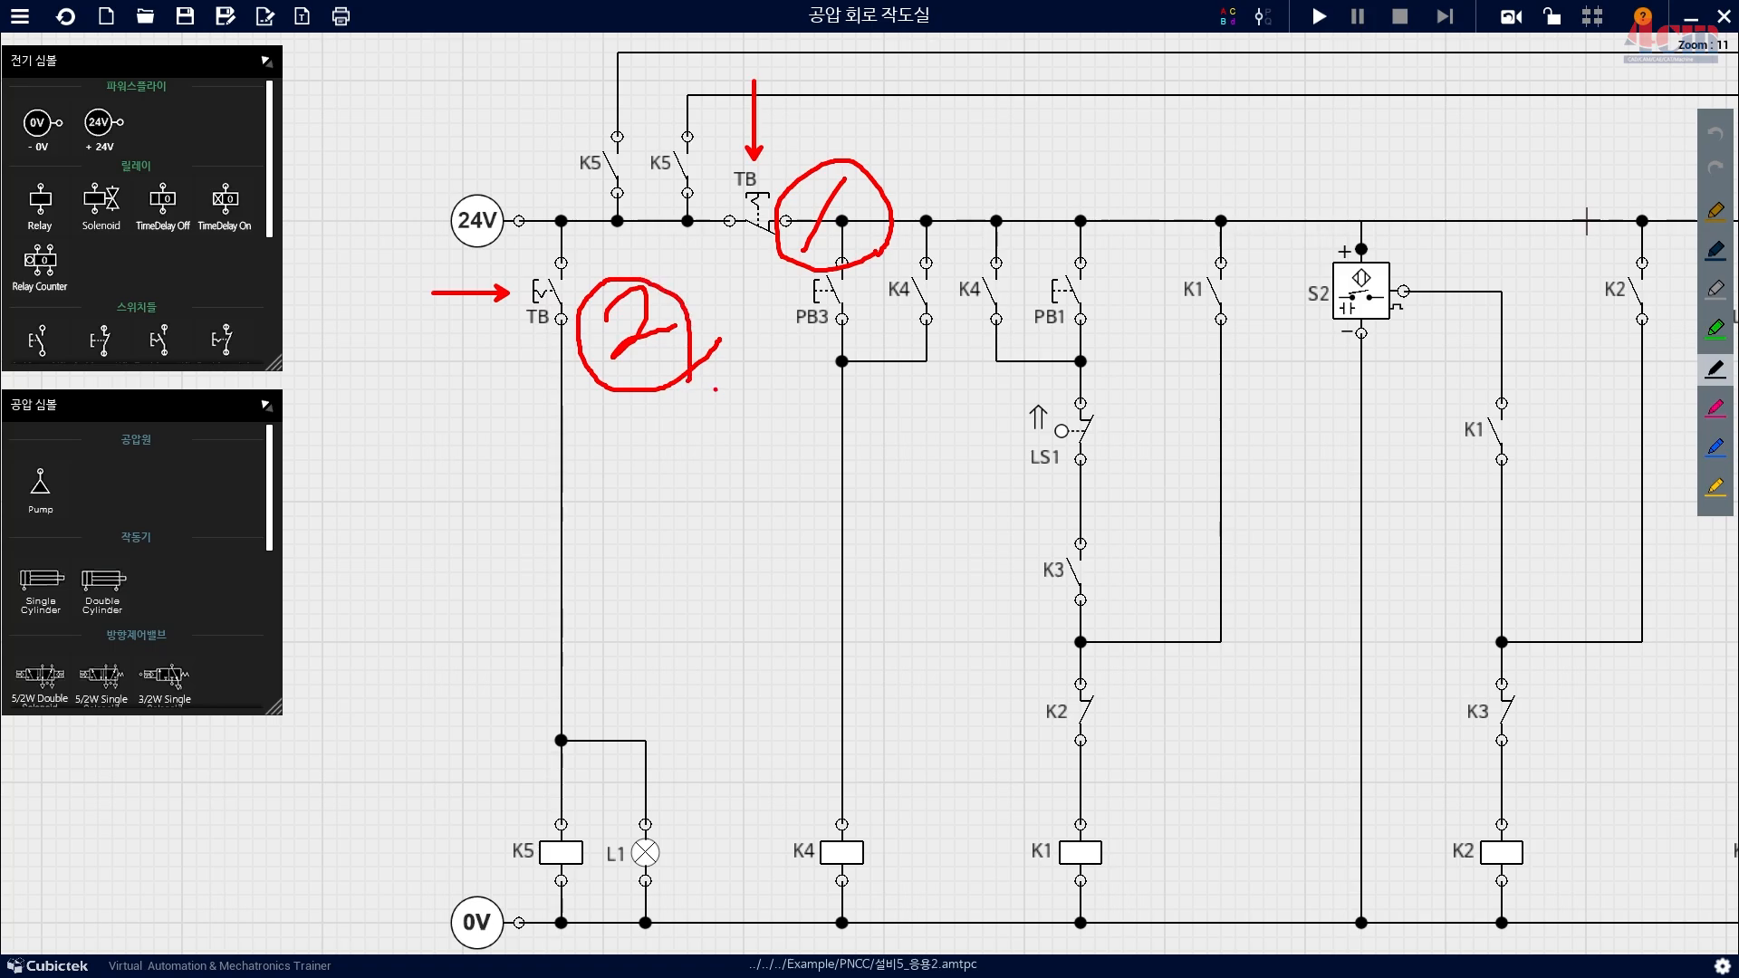
Frame the 24V rail beyond TB, mark the current flowing from the other TB contact down to K5, and clear the marks.
{"action": "mouse_move", "coordinate": [748, 228]}
{"action": "left_mouse_down"}
{"action": "mouse_move", "coordinate": [761, 246]}
{"action": "mouse_move", "coordinate": [942, 228]}
{"action": "mouse_move", "coordinate": [1592, 234]}
{"action": "left_mouse_up"}
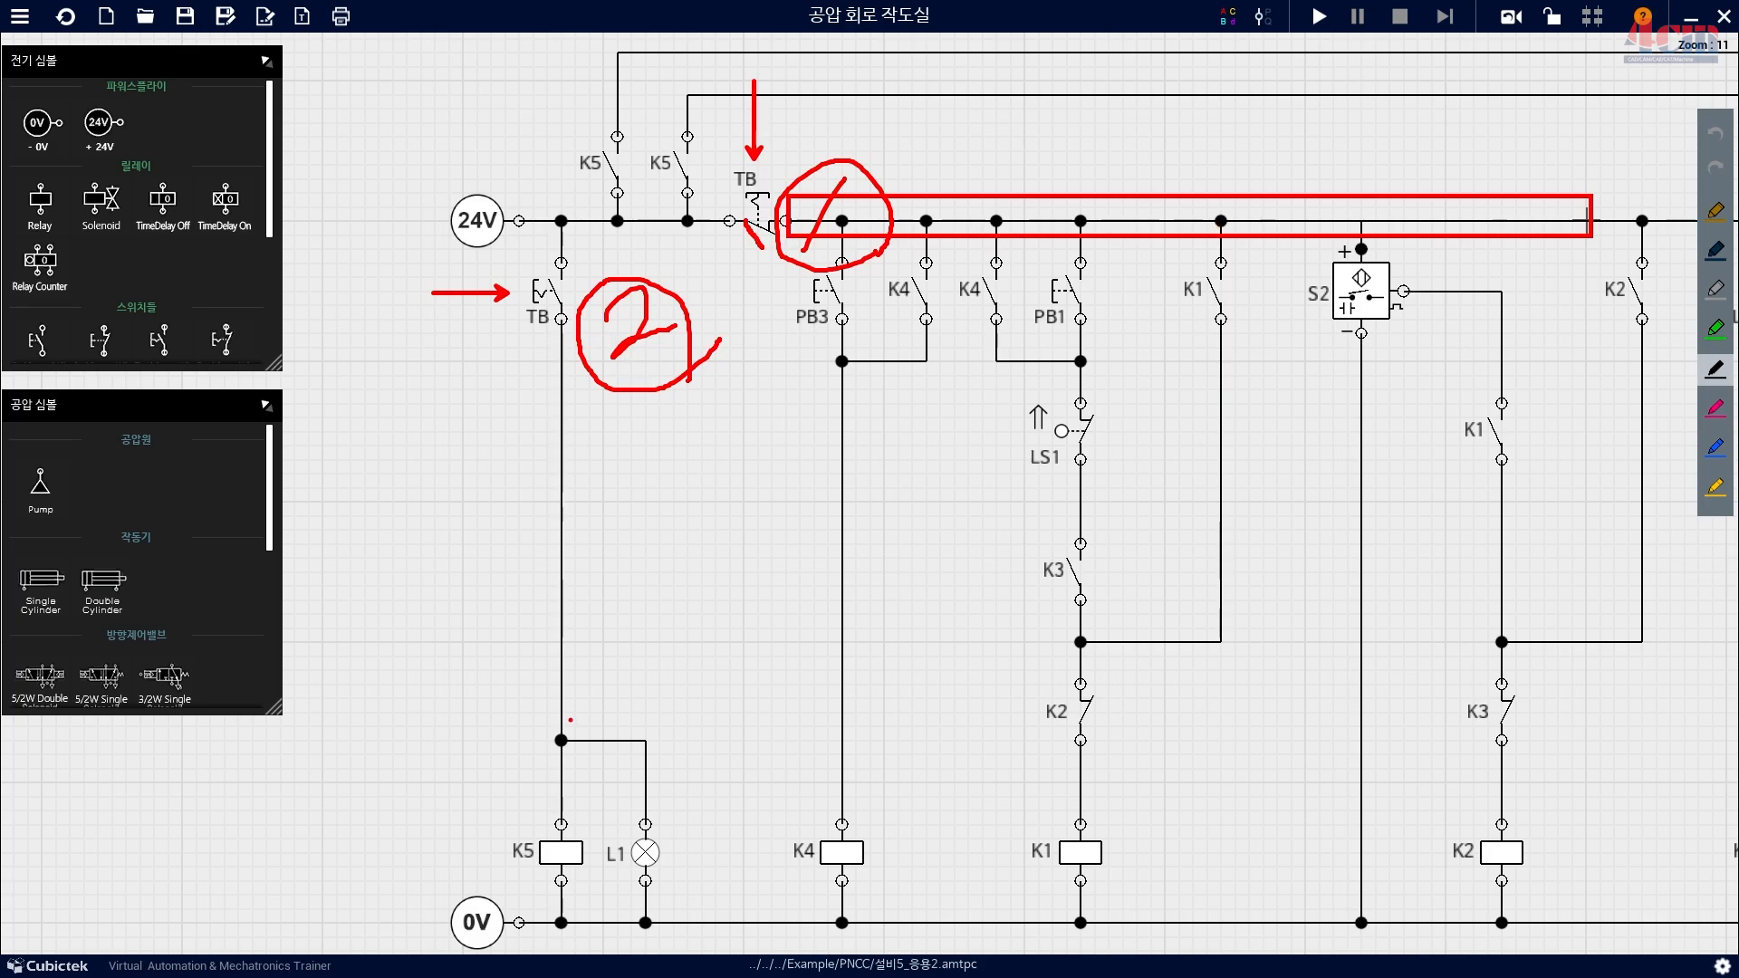
{"action": "left_click_drag", "start_coordinate": [570, 720], "coordinate": [569, 339]}
{"action": "left_click_drag", "start_coordinate": [616, 643], "coordinate": [582, 743]}
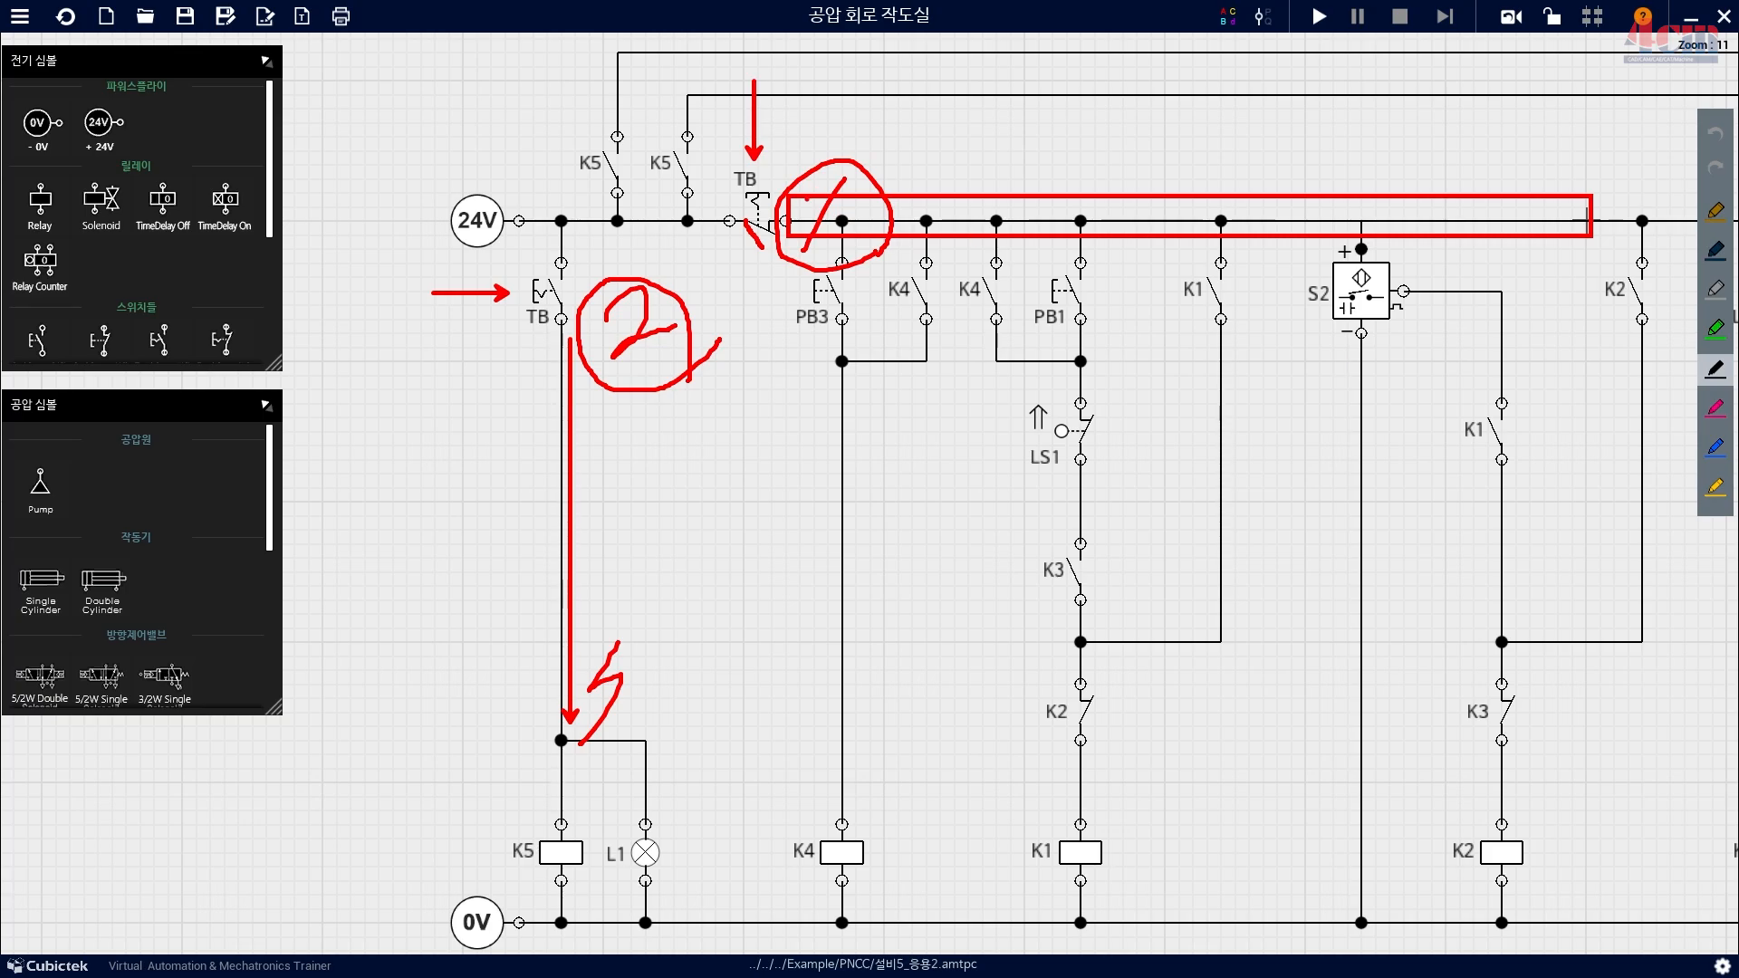
{"action": "left_click_drag", "start_coordinate": [790, 192], "coordinate": [1608, 237]}
{"action": "key", "text": "Escape"}
Frame the 24V rail, cross out the K3 contact above Y4, and mark the upward back-feed path with an arrow and a circle.
{"action": "mouse_move", "coordinate": [1567, 378]}
{"action": "left_mouse_down"}
{"action": "mouse_move", "coordinate": [1150, 378]}
{"action": "mouse_move", "coordinate": [1099, 395]}
{"action": "left_mouse_up"}
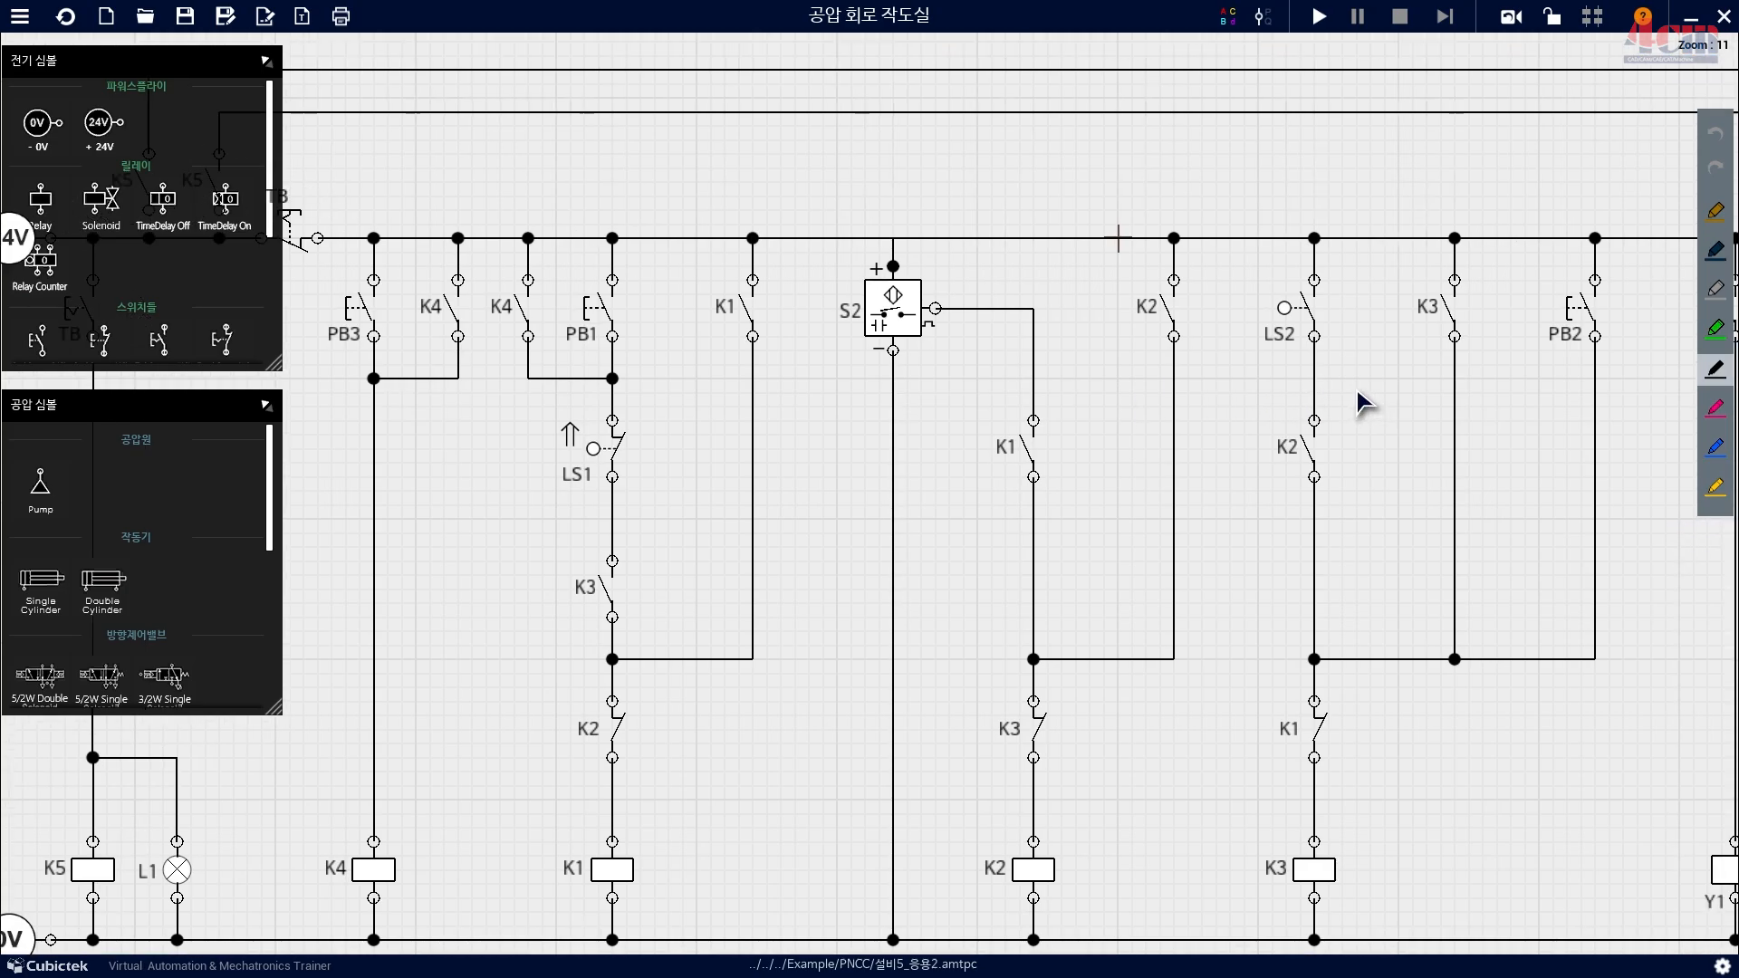
{"action": "left_click_drag", "start_coordinate": [1357, 390], "coordinate": [1071, 390]}
{"action": "left_click_drag", "start_coordinate": [1430, 390], "coordinate": [828, 381]}
{"action": "mouse_move", "coordinate": [371, 174]}
{"action": "left_mouse_down"}
{"action": "mouse_move", "coordinate": [1474, 230]}
{"action": "mouse_move", "coordinate": [1354, 311]}
{"action": "left_mouse_up"}
{"action": "mouse_move", "coordinate": [1359, 252]}
{"action": "left_mouse_down"}
{"action": "mouse_move", "coordinate": [1464, 304]}
{"action": "mouse_move", "coordinate": [1410, 471]}
{"action": "mouse_move", "coordinate": [1409, 690]}
{"action": "left_mouse_up"}
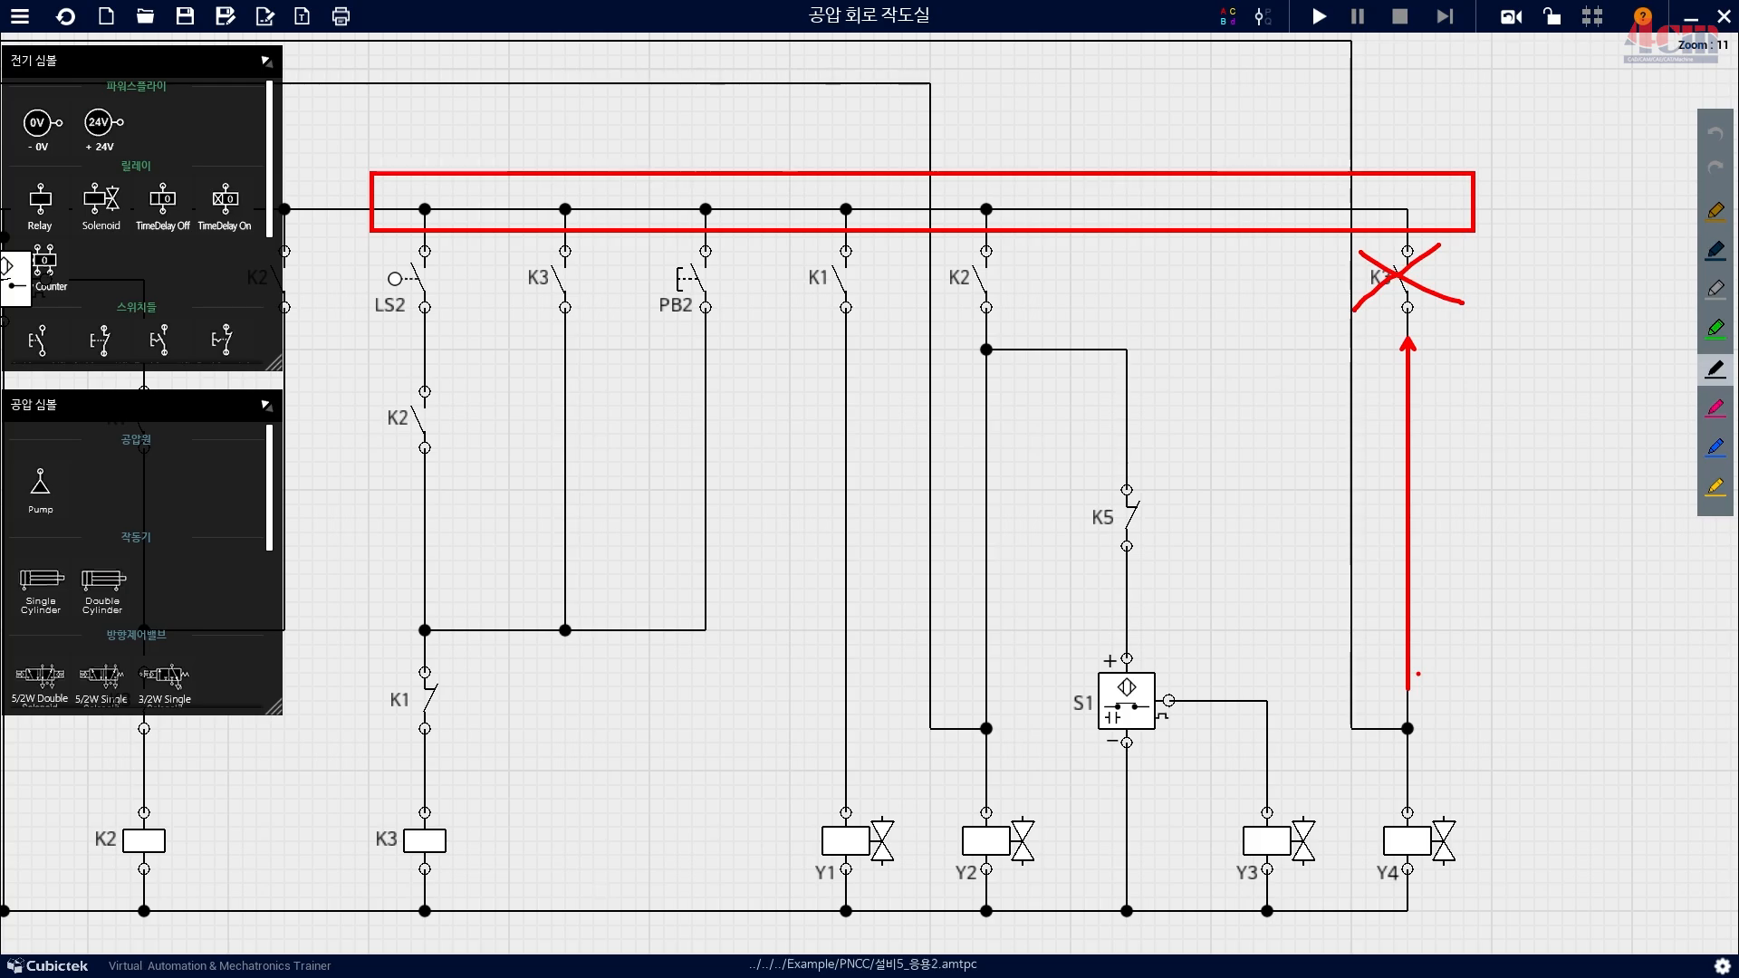
{"action": "mouse_move", "coordinate": [1436, 572]}
{"action": "left_mouse_down"}
{"action": "mouse_move", "coordinate": [1390, 639]}
{"action": "mouse_move", "coordinate": [1404, 563]}
{"action": "mouse_move", "coordinate": [1433, 572]}
{"action": "left_mouse_up"}
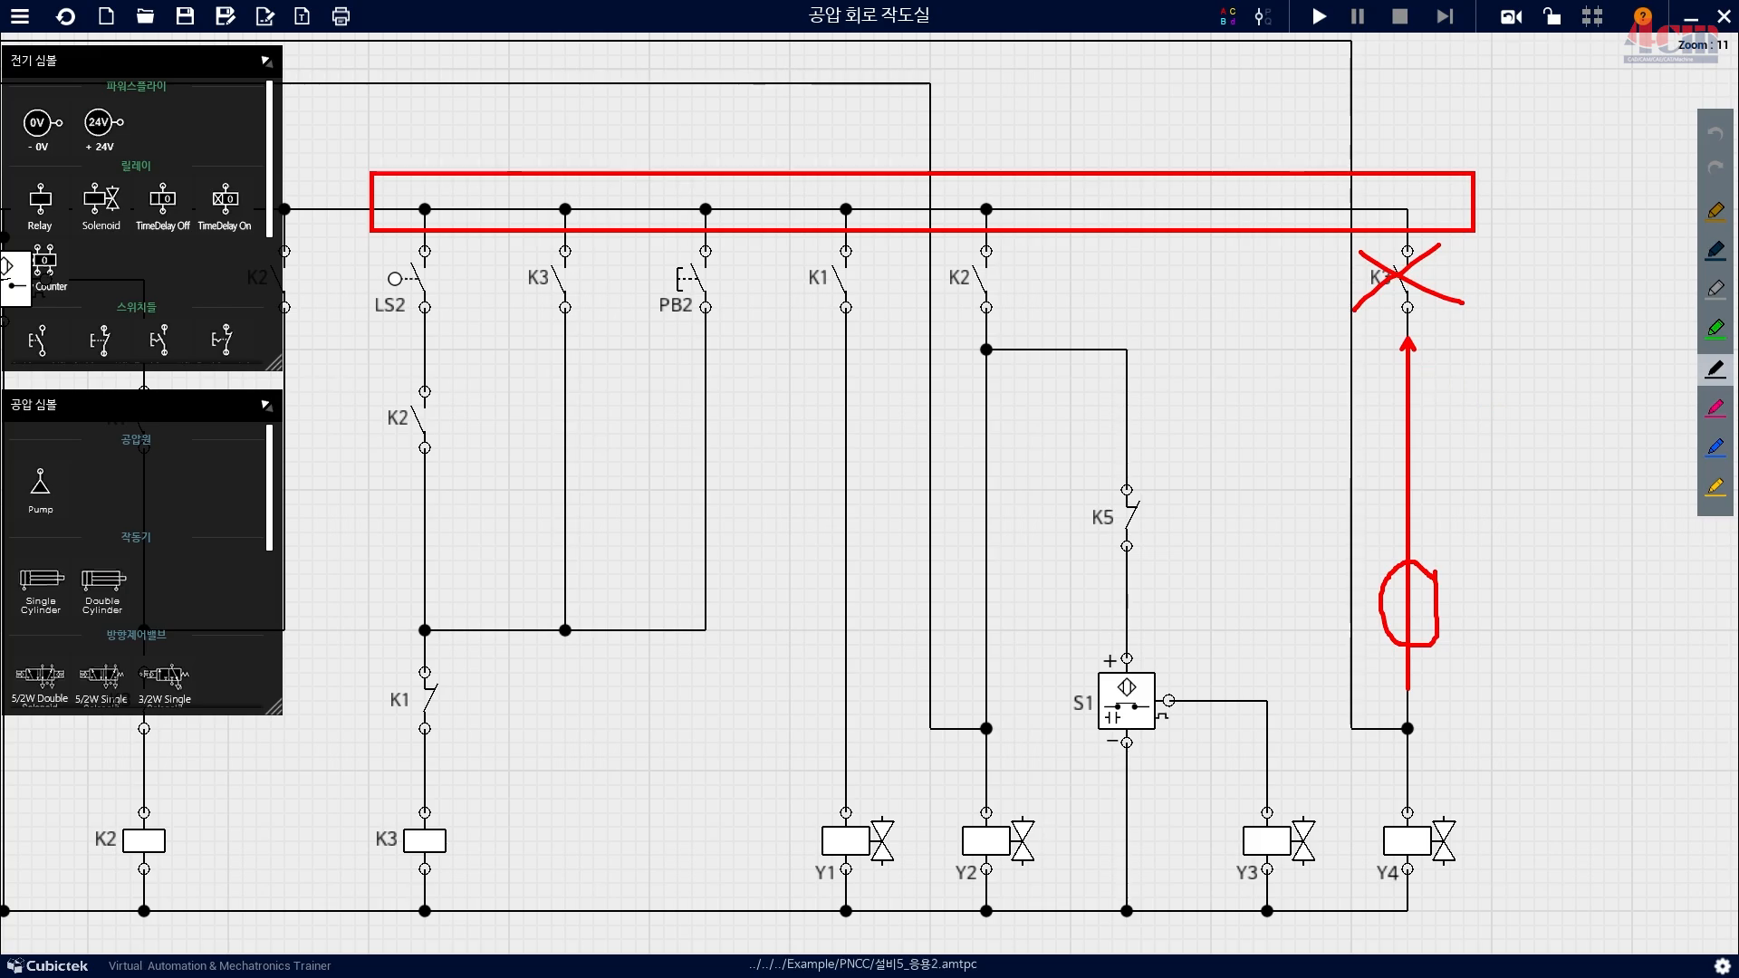
Write "100%" beside the back-feed path above Y4.
{"action": "left_click_drag", "start_coordinate": [1461, 378], "coordinate": [1442, 473]}
{"action": "mouse_move", "coordinate": [1499, 405]}
{"action": "left_mouse_down"}
{"action": "mouse_move", "coordinate": [1537, 442]}
{"action": "mouse_move", "coordinate": [1565, 401]}
{"action": "mouse_move", "coordinate": [1599, 414]}
{"action": "mouse_move", "coordinate": [1586, 525]}
{"action": "left_mouse_up"}
{"action": "left_click", "coordinate": [1616, 390]}
{"action": "left_click_drag", "start_coordinate": [1659, 437], "coordinate": [1676, 443]}
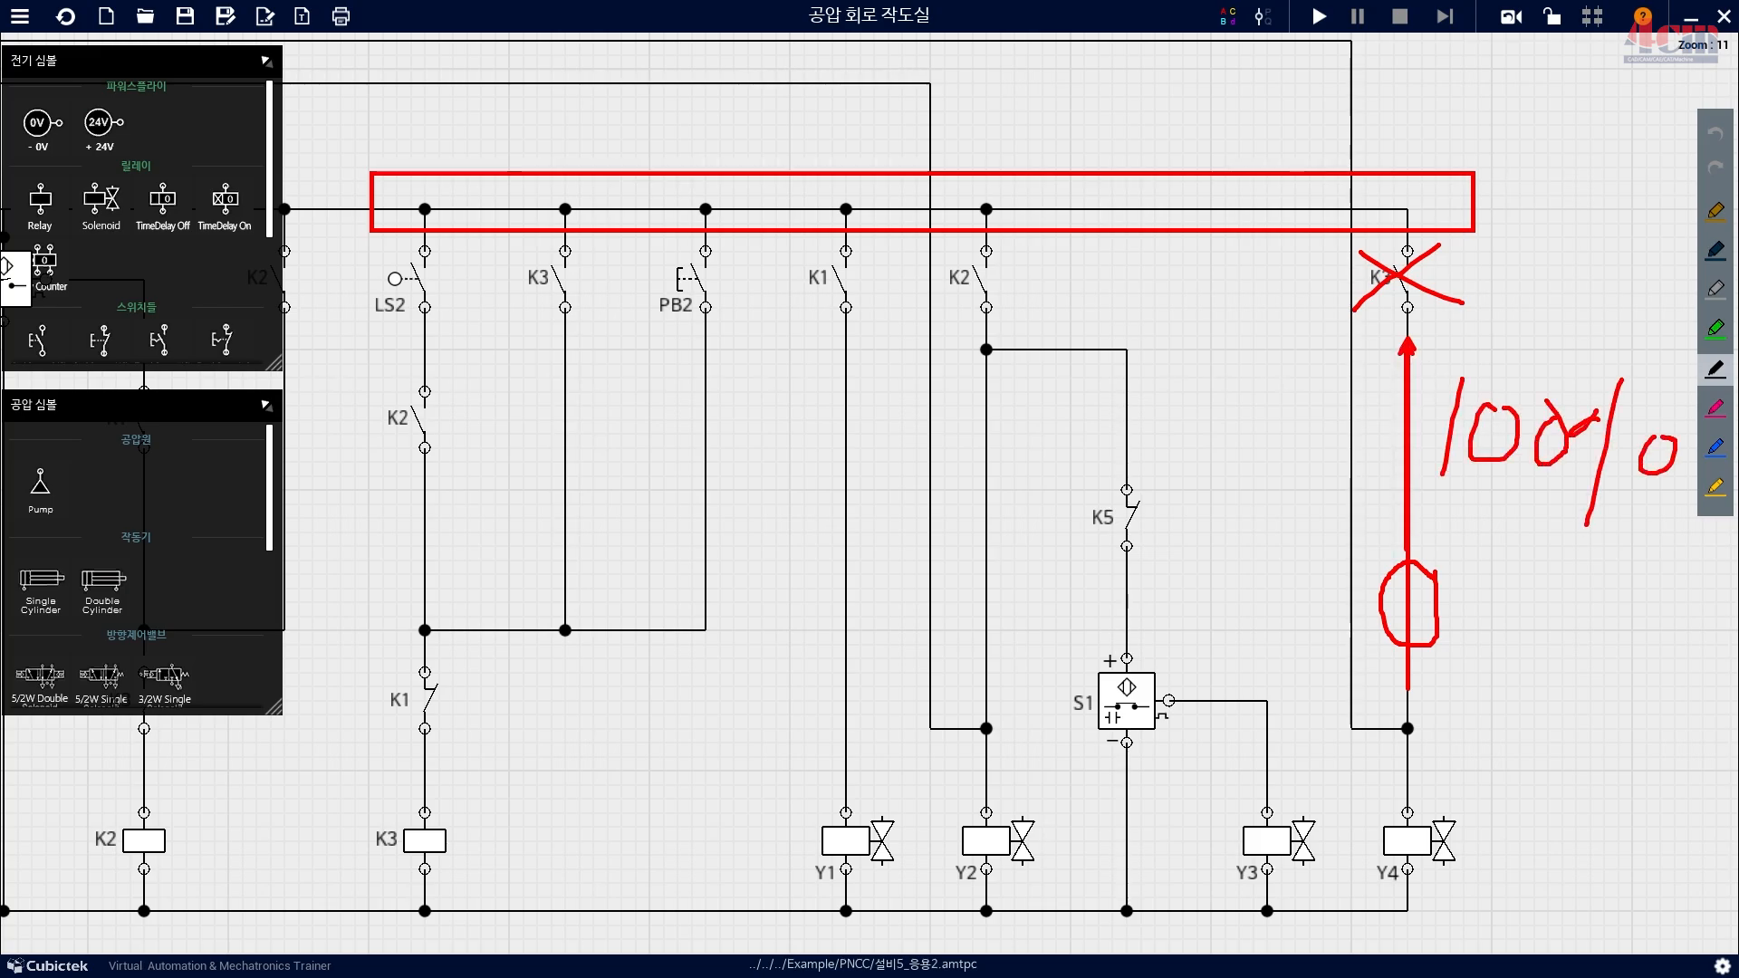
Frame and cross out the circled section of the Y4 back-feed path, and clear all marks.
{"action": "left_click_drag", "start_coordinate": [1374, 550], "coordinate": [1447, 640]}
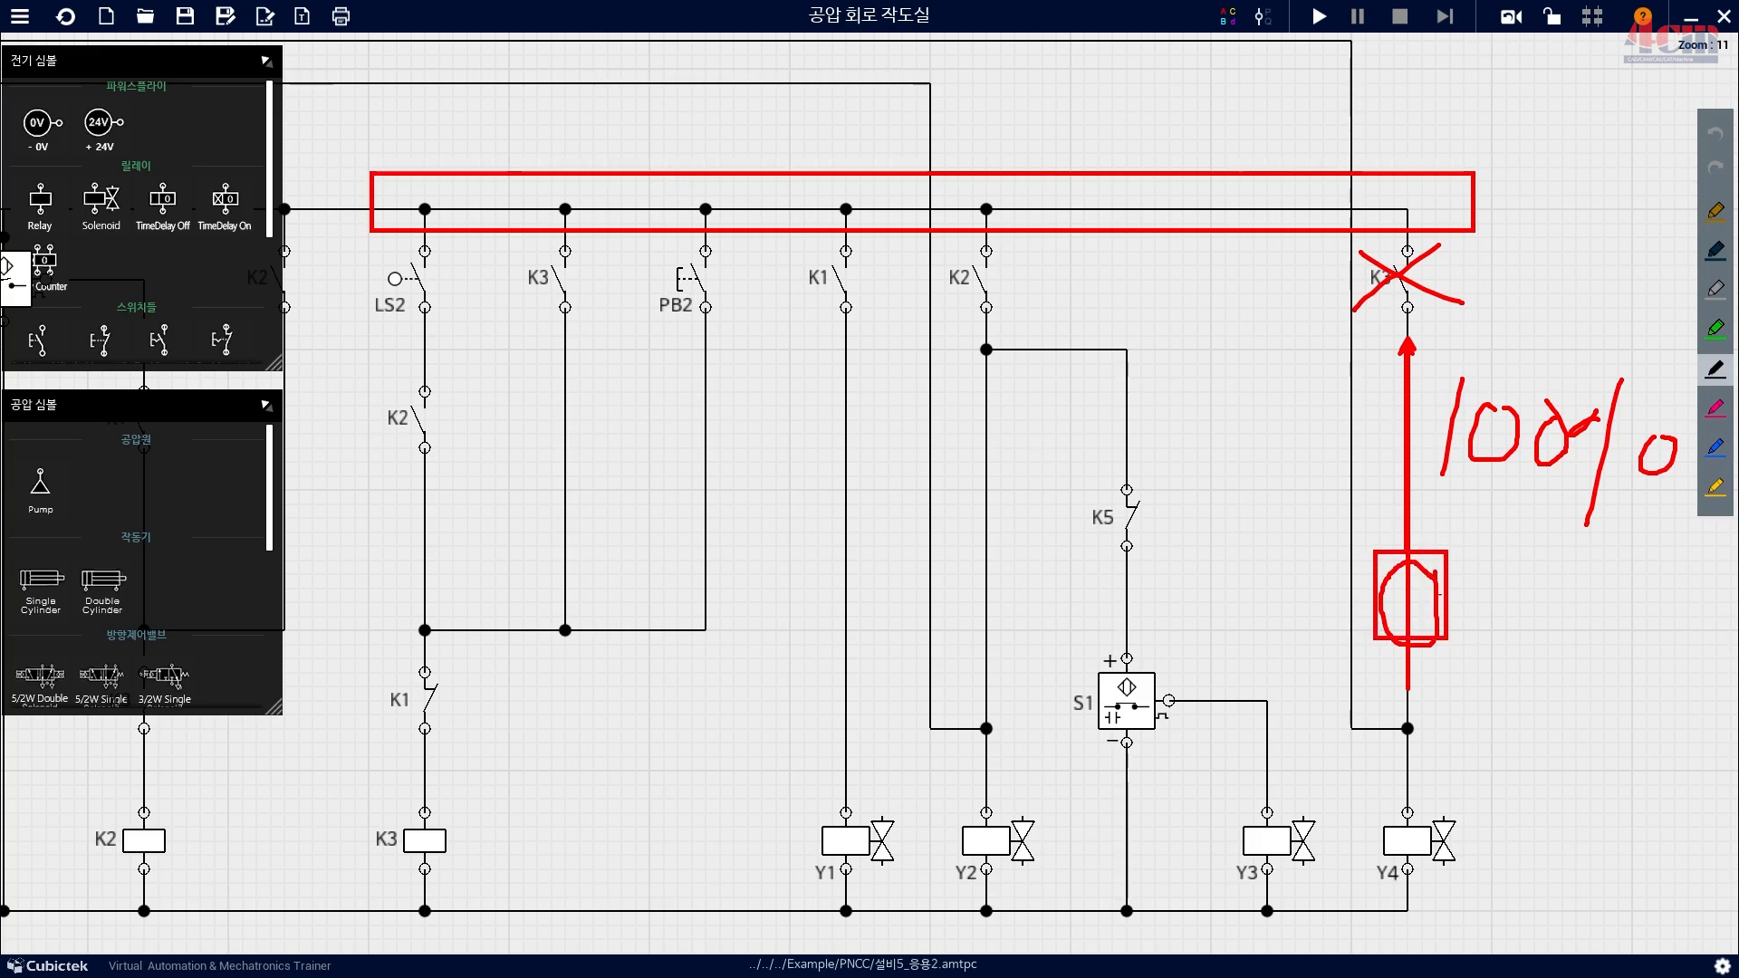
{"action": "left_click_drag", "start_coordinate": [1445, 551], "coordinate": [1395, 623]}
{"action": "left_click_drag", "start_coordinate": [1378, 555], "coordinate": [1434, 610]}
{"action": "left_click_drag", "start_coordinate": [1381, 558], "coordinate": [1437, 632]}
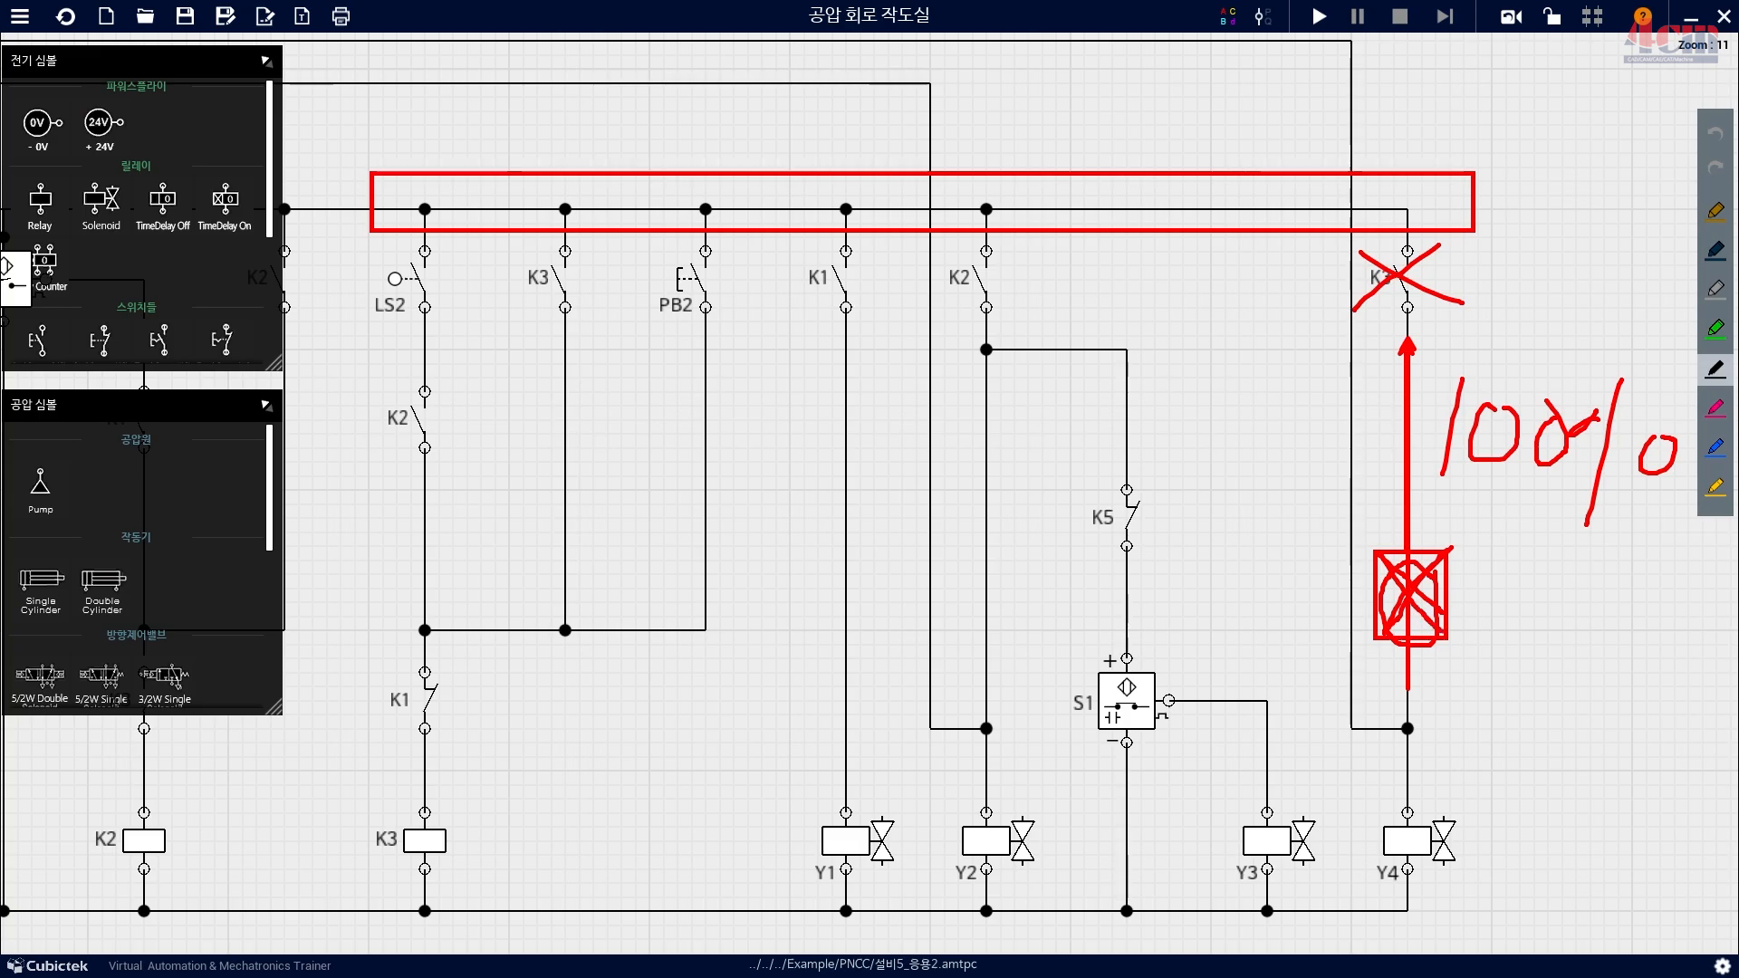
{"action": "key", "text": "Escape"}
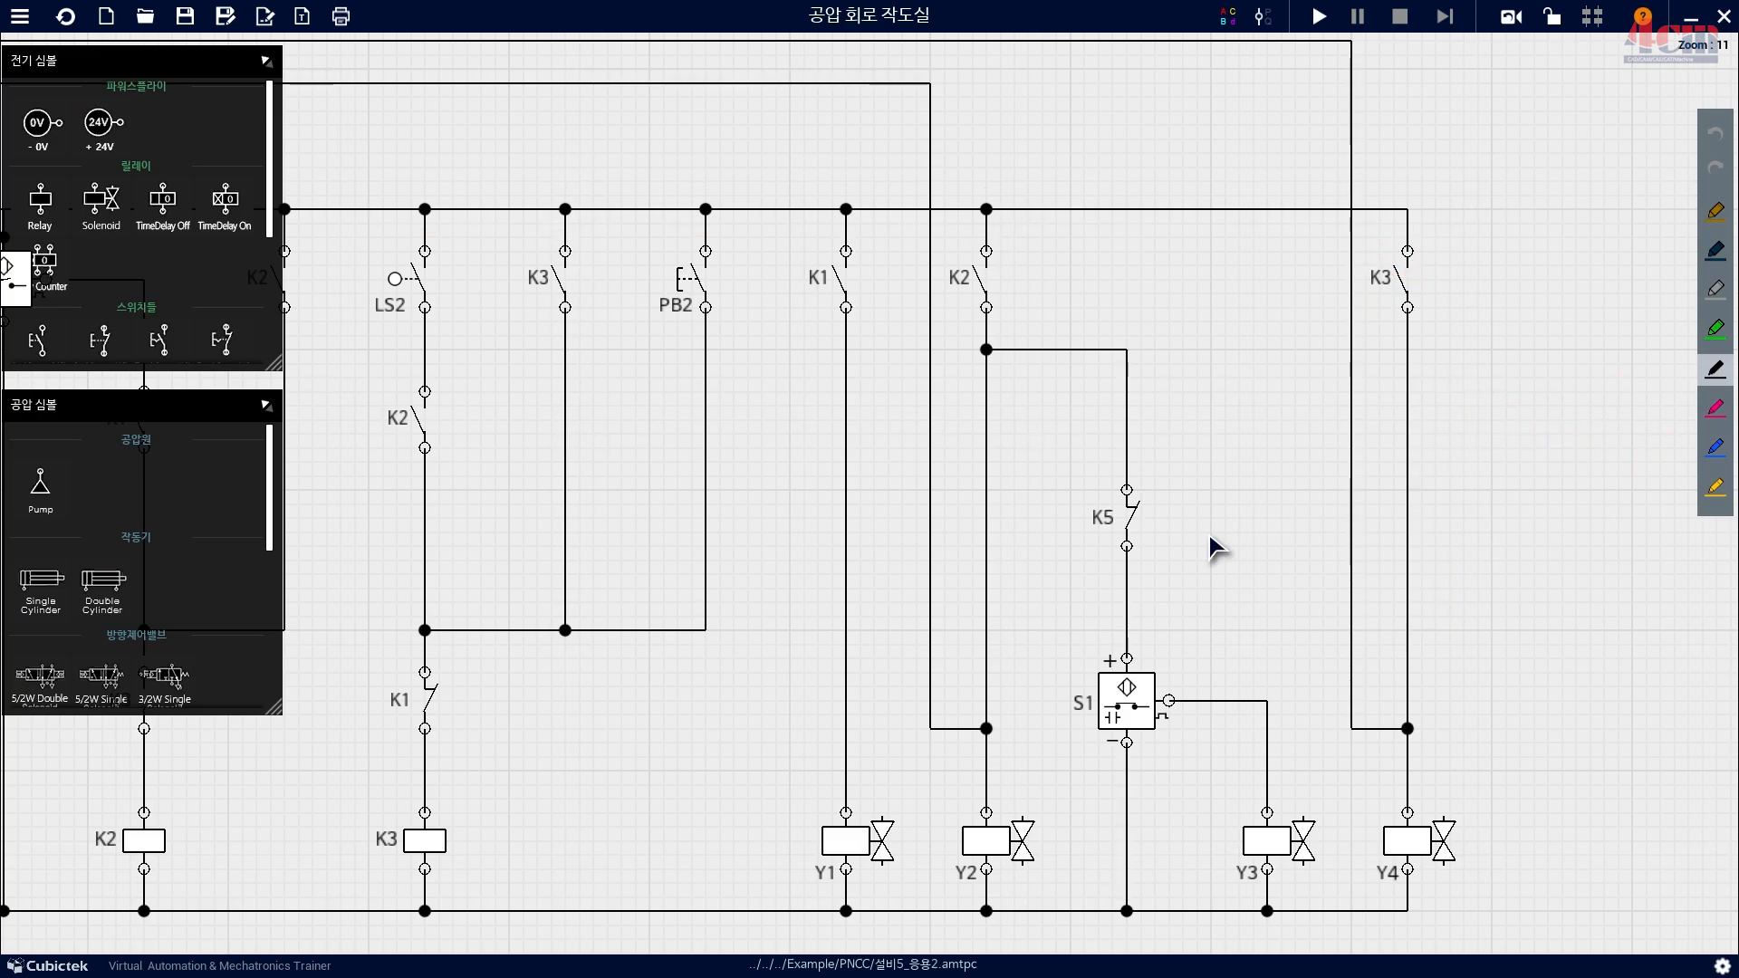
Simulate the alternative circuit, operating PB2, PB3 and the TB emergency stop in turn.
{"action": "scroll", "coordinate": [1218, 540], "scroll_direction": "down", "scroll_amount": 10}
{"action": "scroll", "coordinate": [1041, 481], "scroll_direction": "down", "scroll_amount": 1}
{"action": "left_click_drag", "start_coordinate": [1000, 463], "coordinate": [1024, 442]}
{"action": "scroll", "coordinate": [1062, 411], "scroll_direction": "down", "scroll_amount": 1}
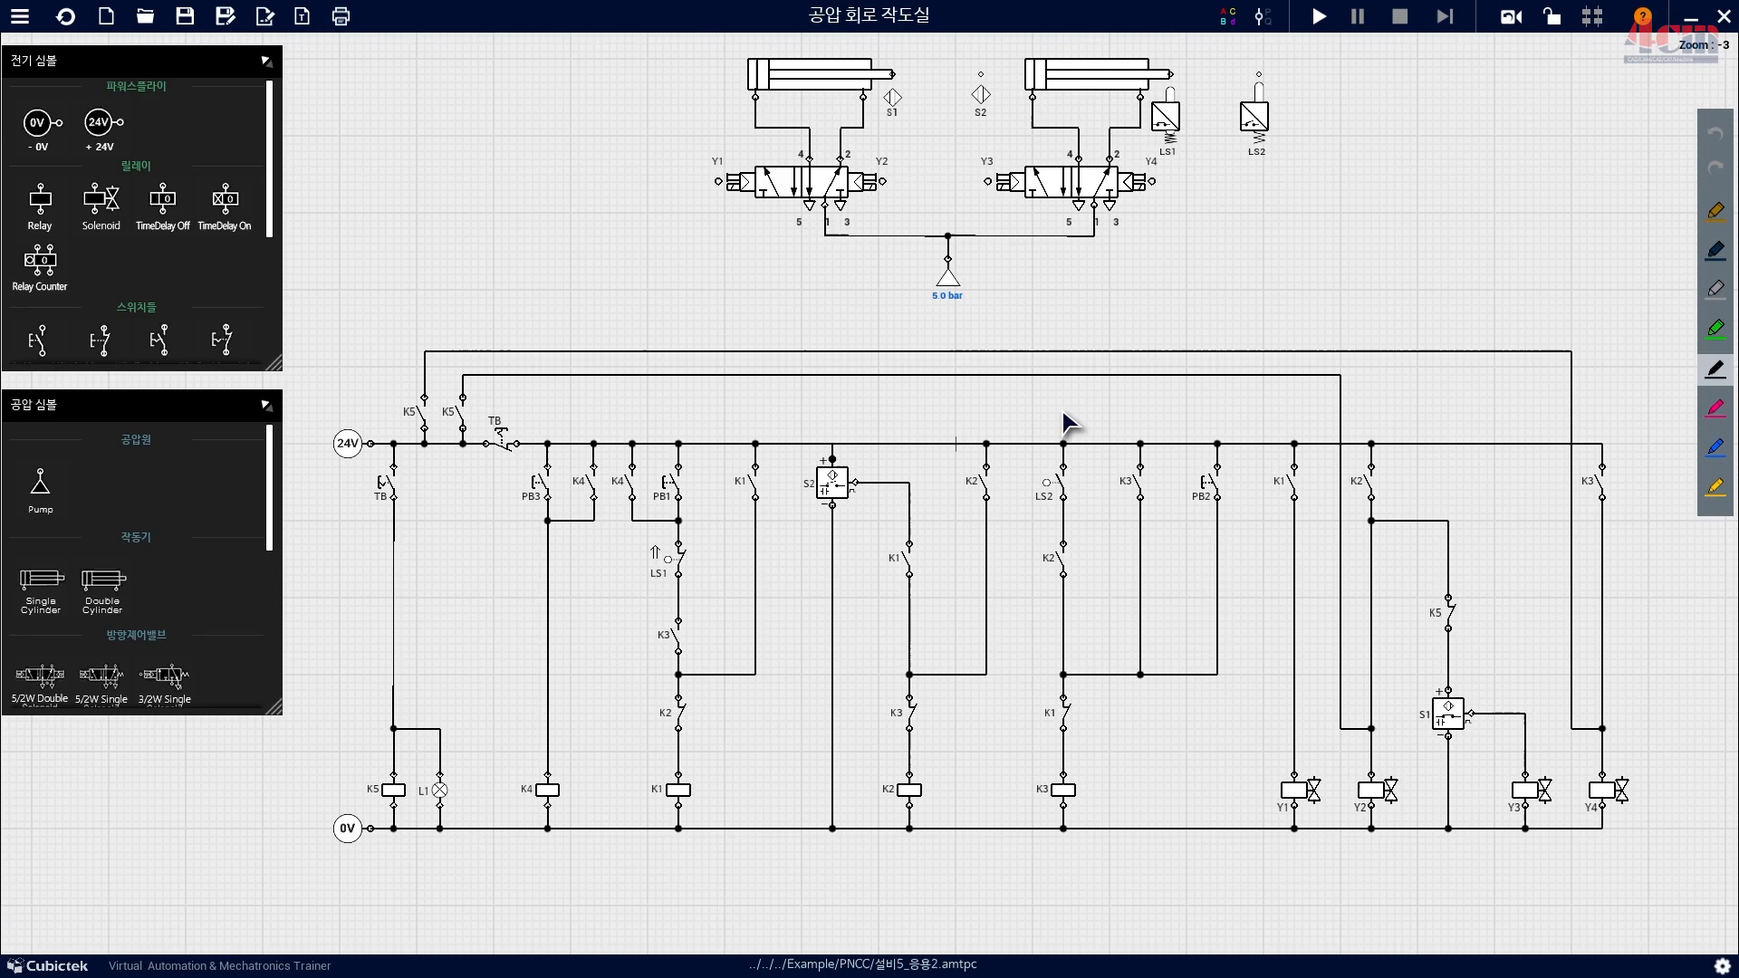
{"action": "scroll", "coordinate": [1064, 428], "scroll_direction": "down", "scroll_amount": 1}
{"action": "left_click", "coordinate": [1320, 16]}
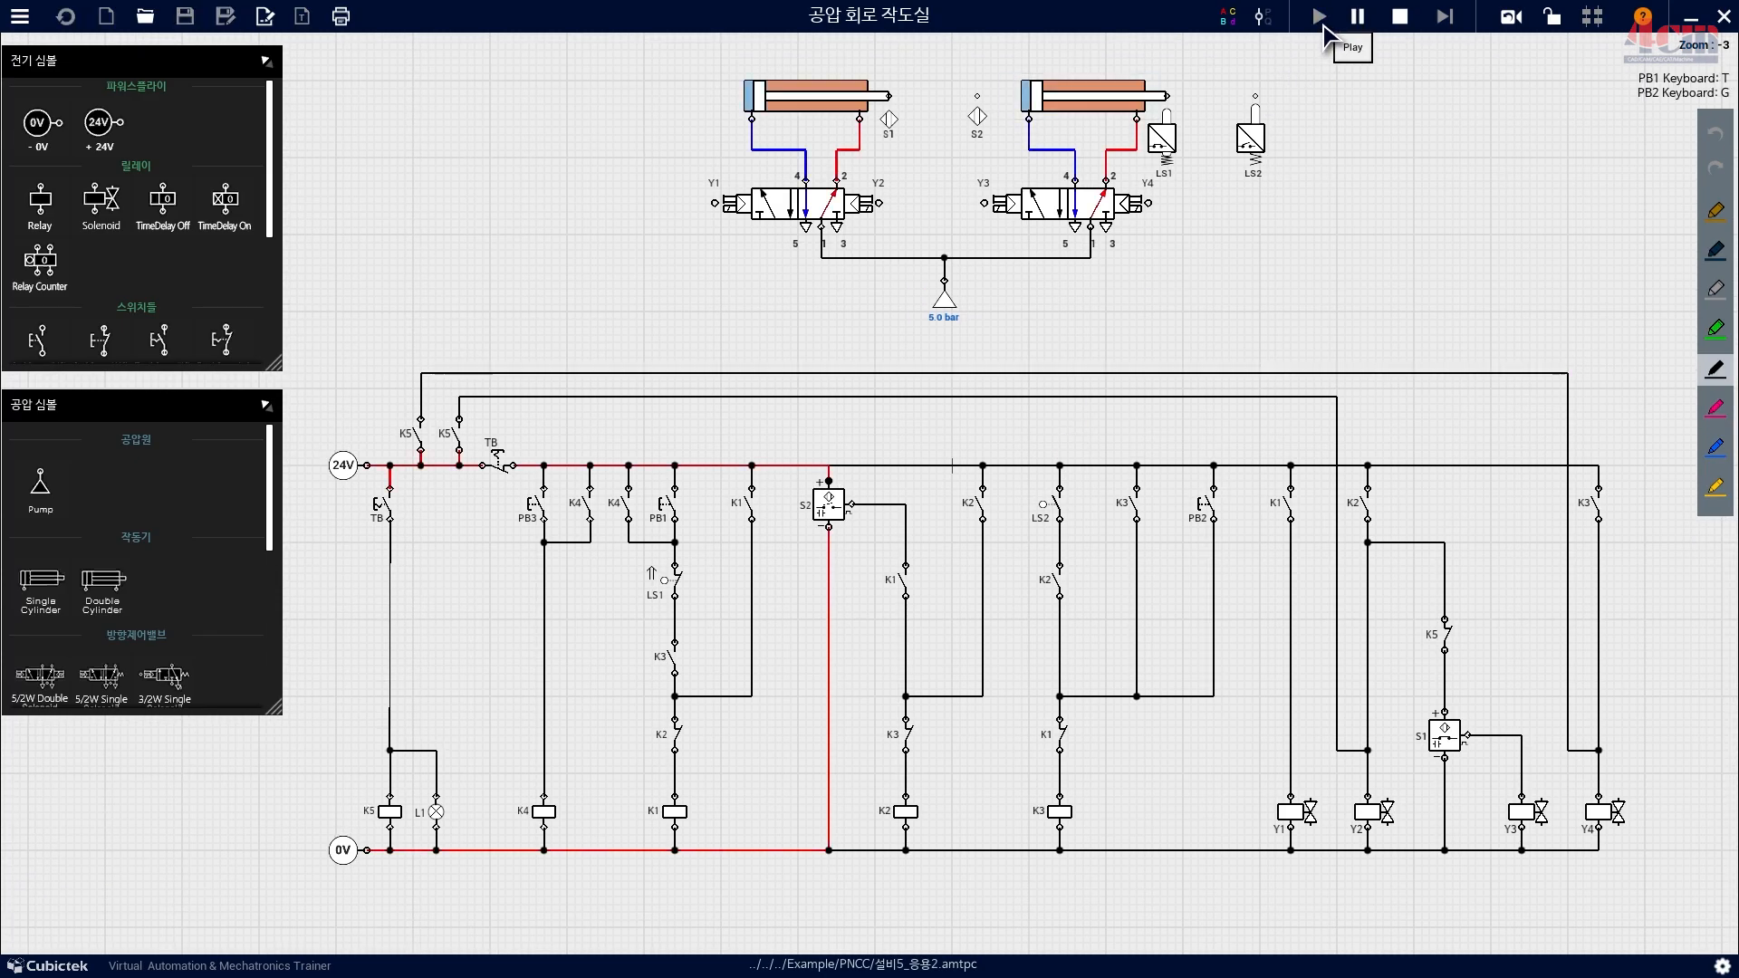
{"action": "left_click", "coordinate": [1212, 509]}
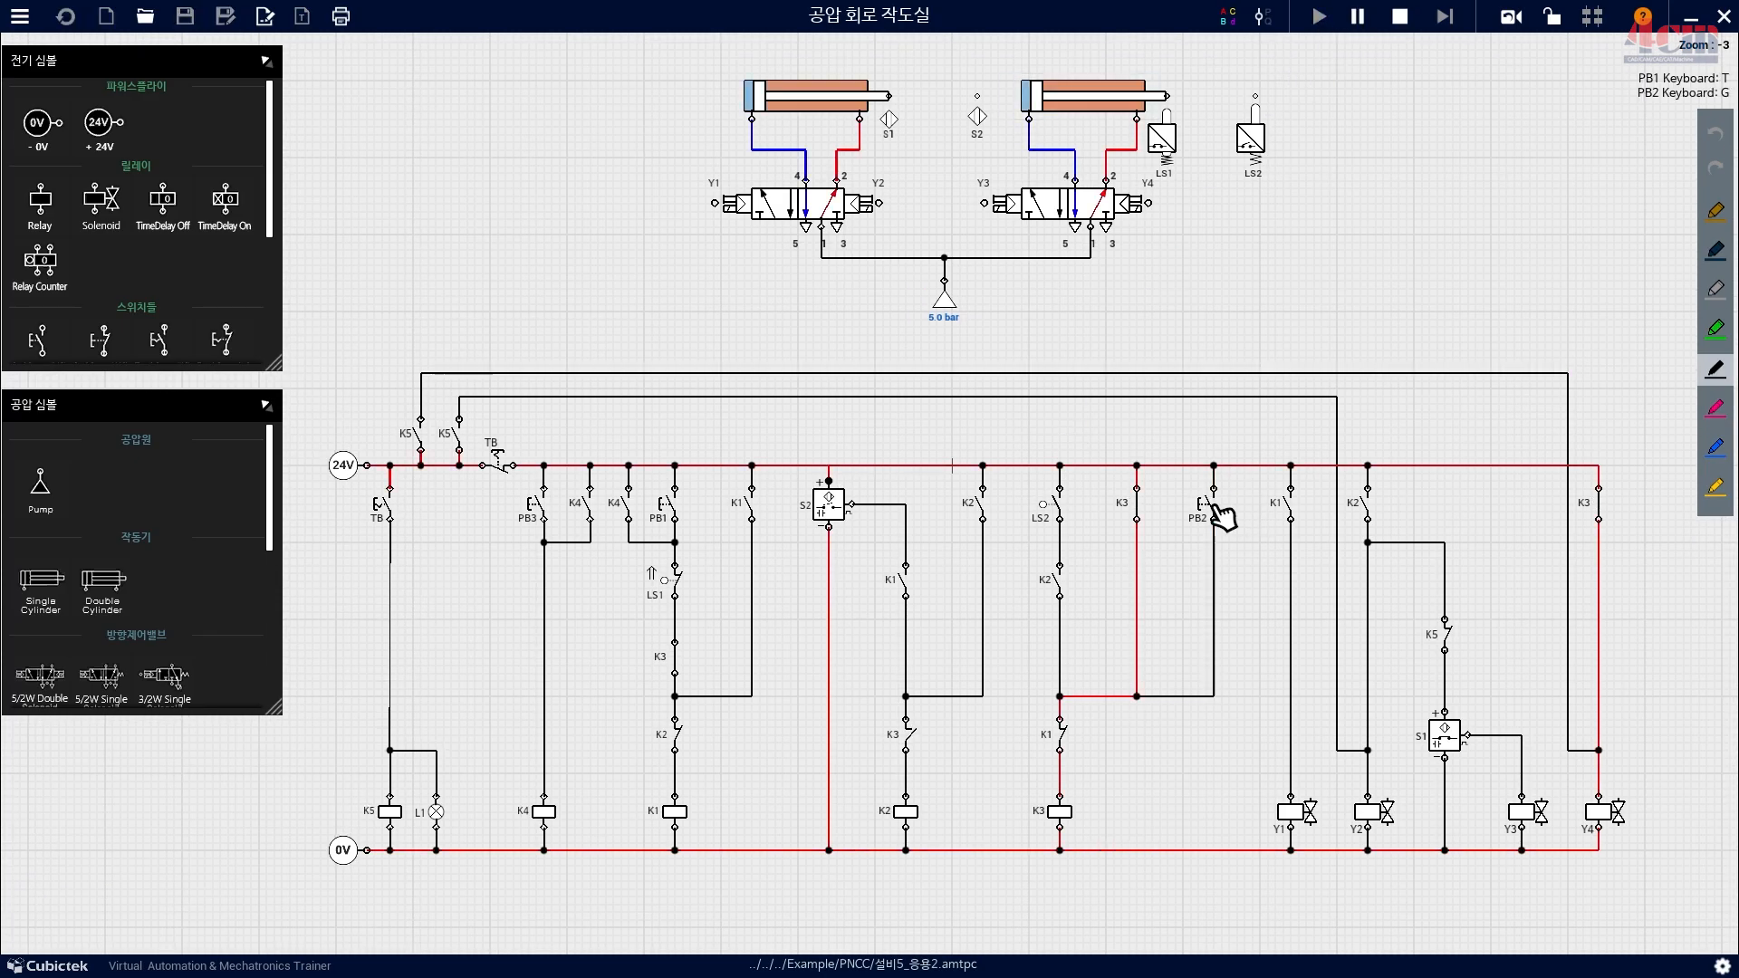
{"action": "left_click", "coordinate": [546, 512]}
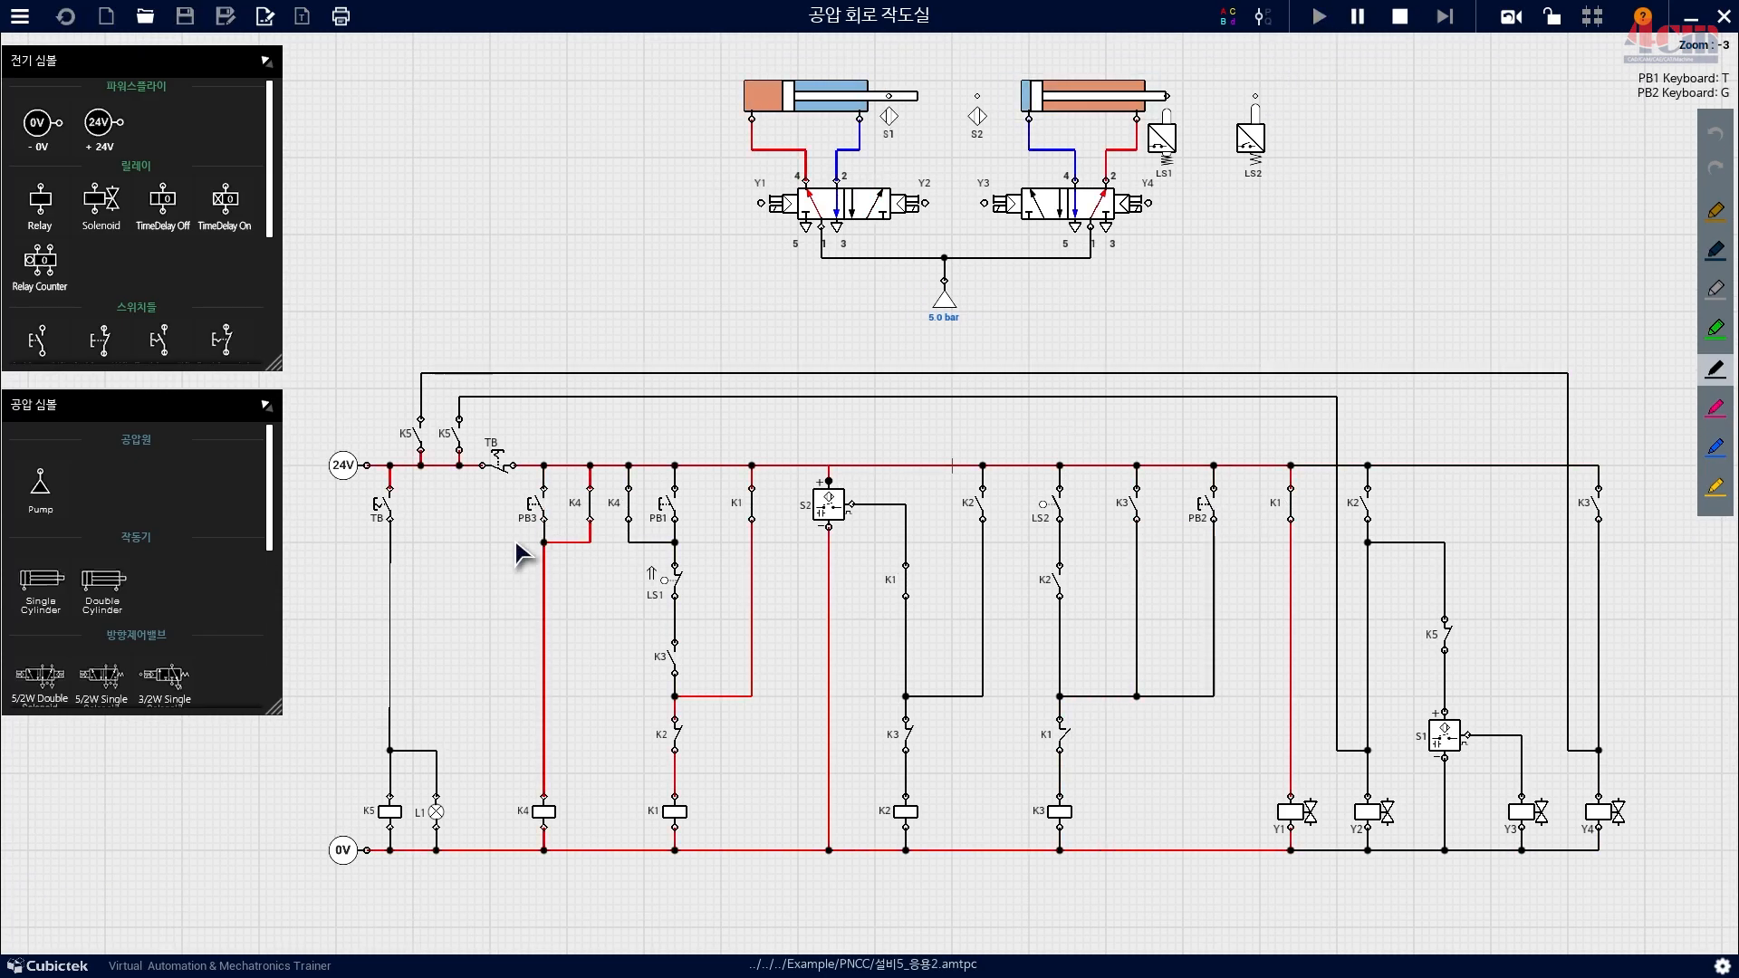
{"action": "left_click", "coordinate": [387, 508]}
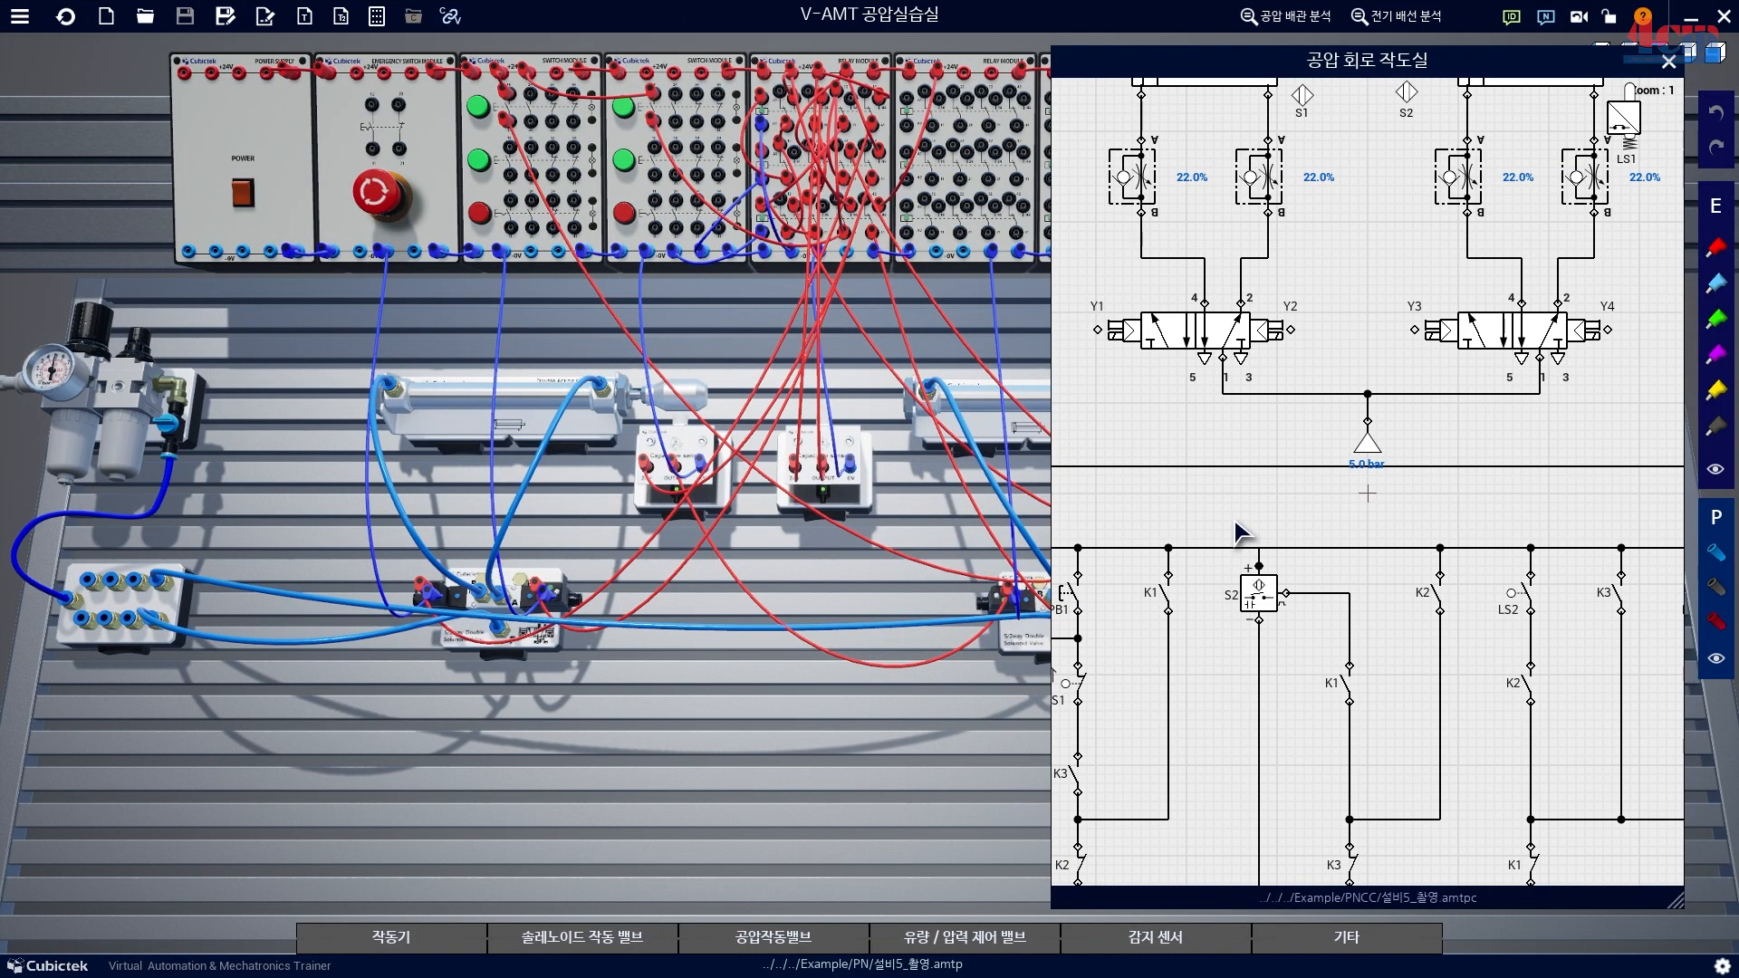
In the V-AMT pneumatics lab, place two one-way flow control valves between the first cylinder and its double solenoid valve.
{"action": "left_click_drag", "start_coordinate": [1174, 426], "coordinate": [1293, 324]}
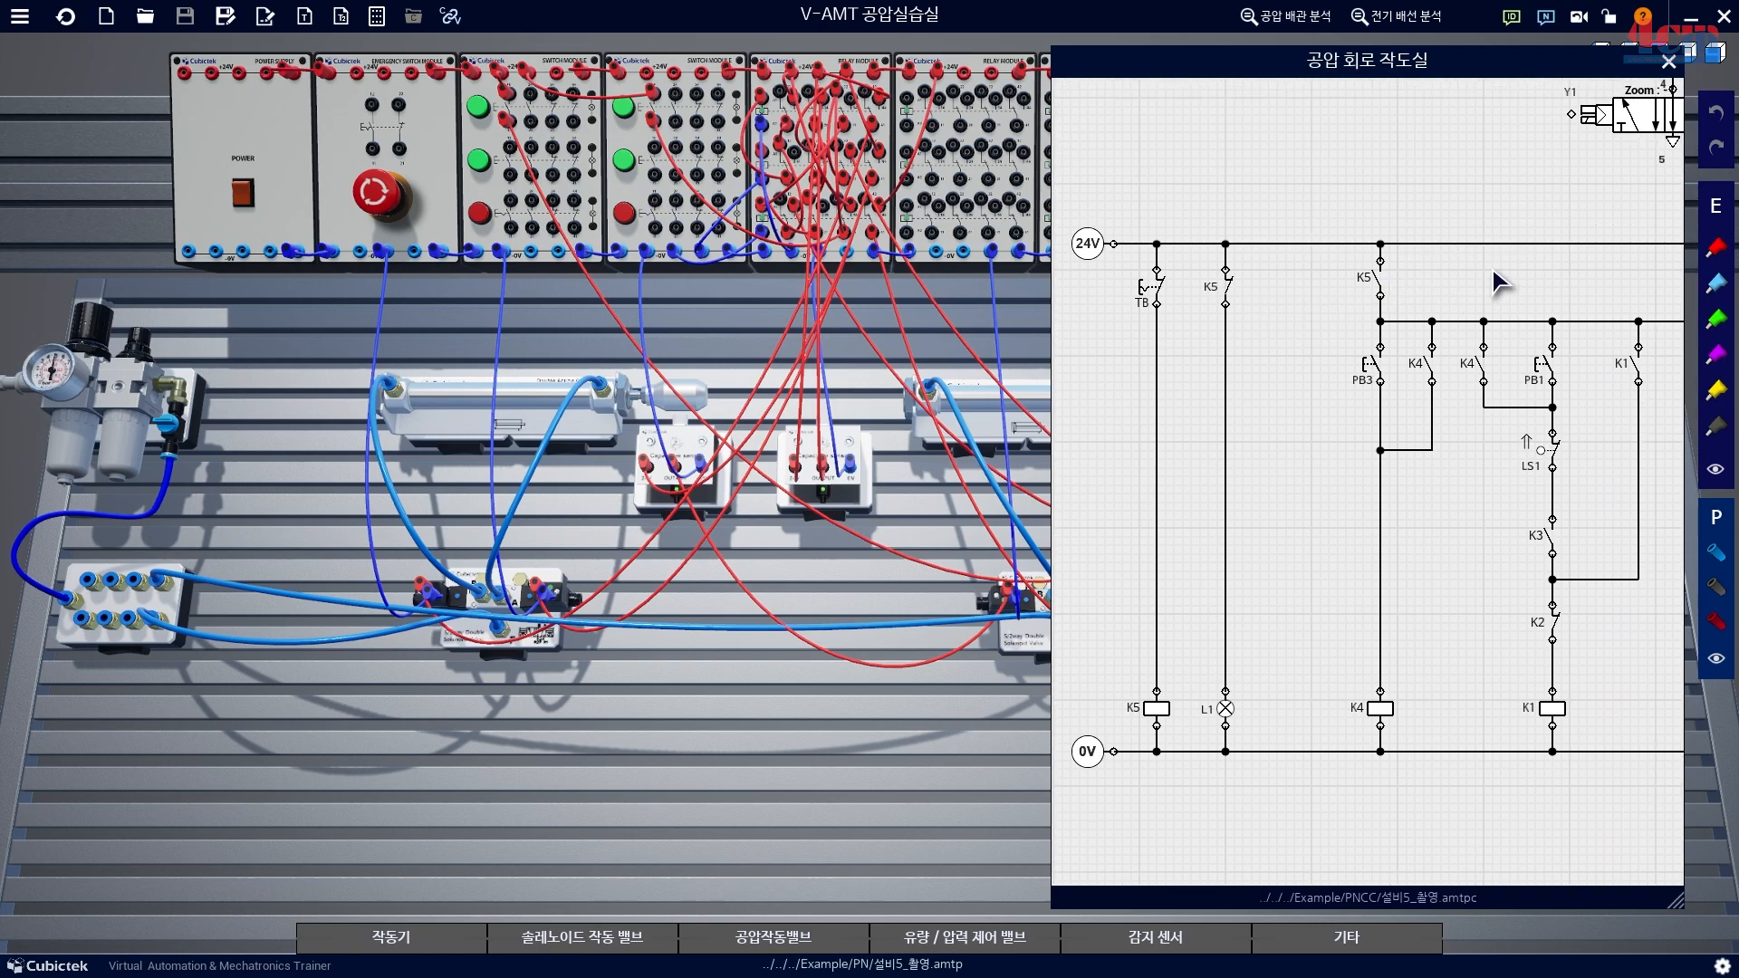
{"action": "left_click_drag", "start_coordinate": [1458, 177], "coordinate": [1090, 386]}
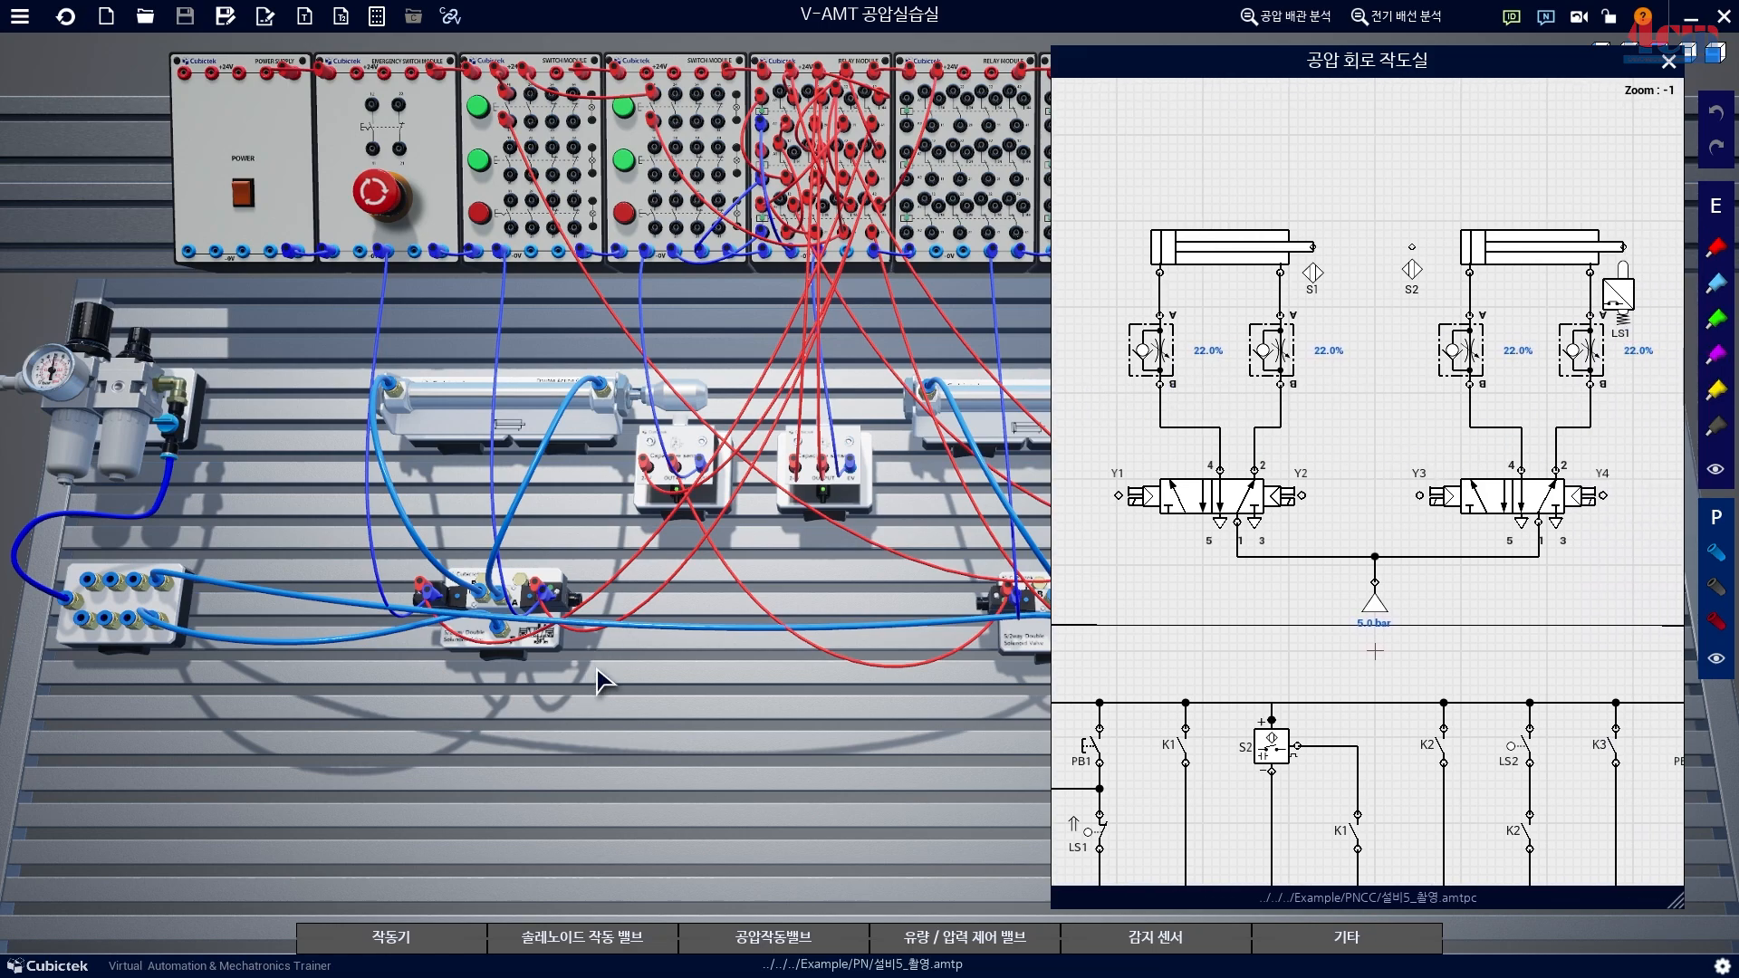
{"action": "left_click", "coordinate": [958, 942]}
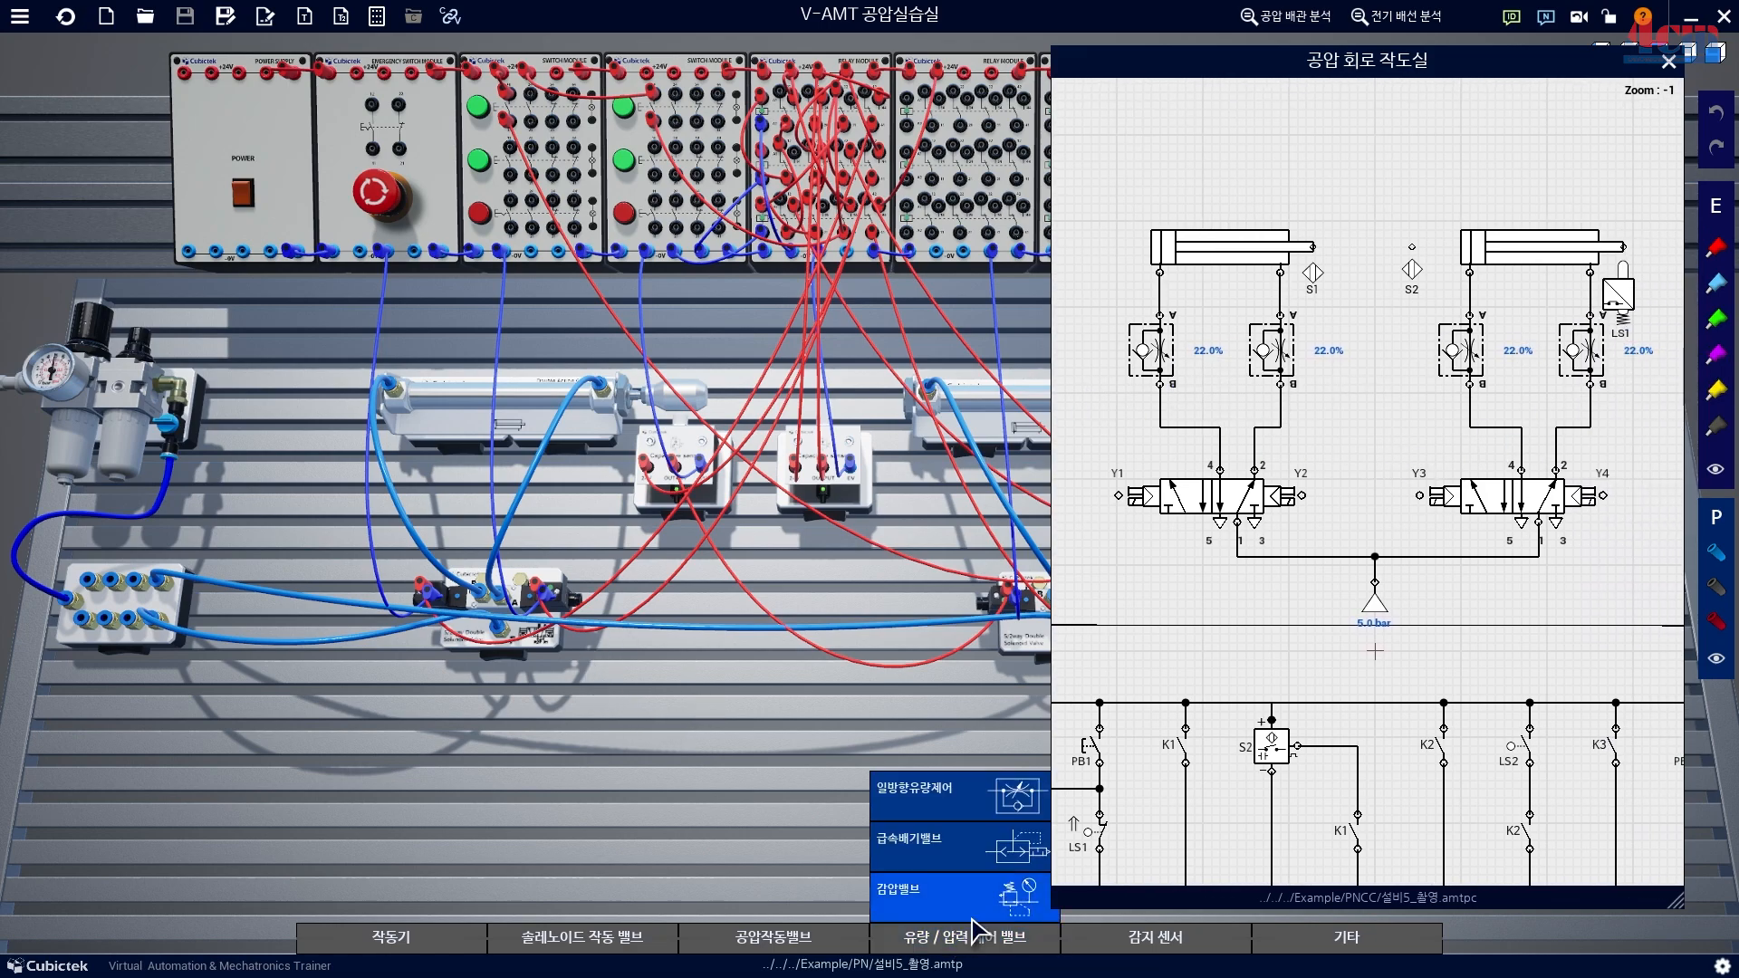
{"action": "left_click", "coordinate": [957, 817]}
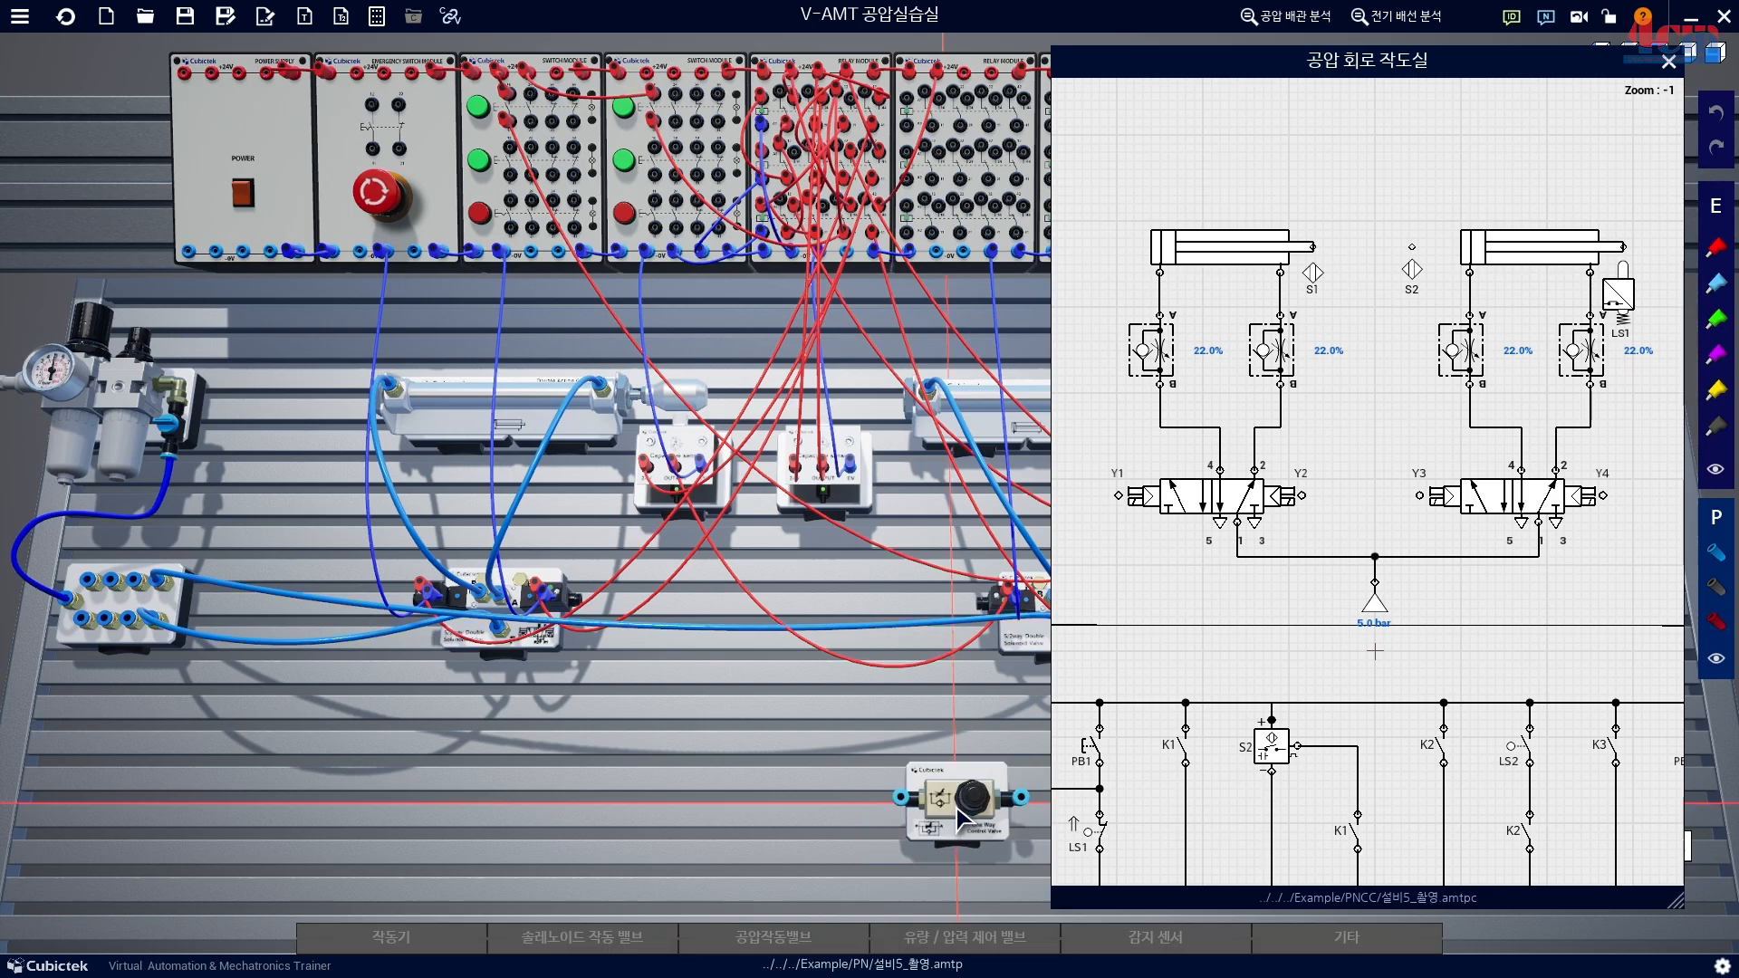
{"action": "left_click", "coordinate": [441, 542]}
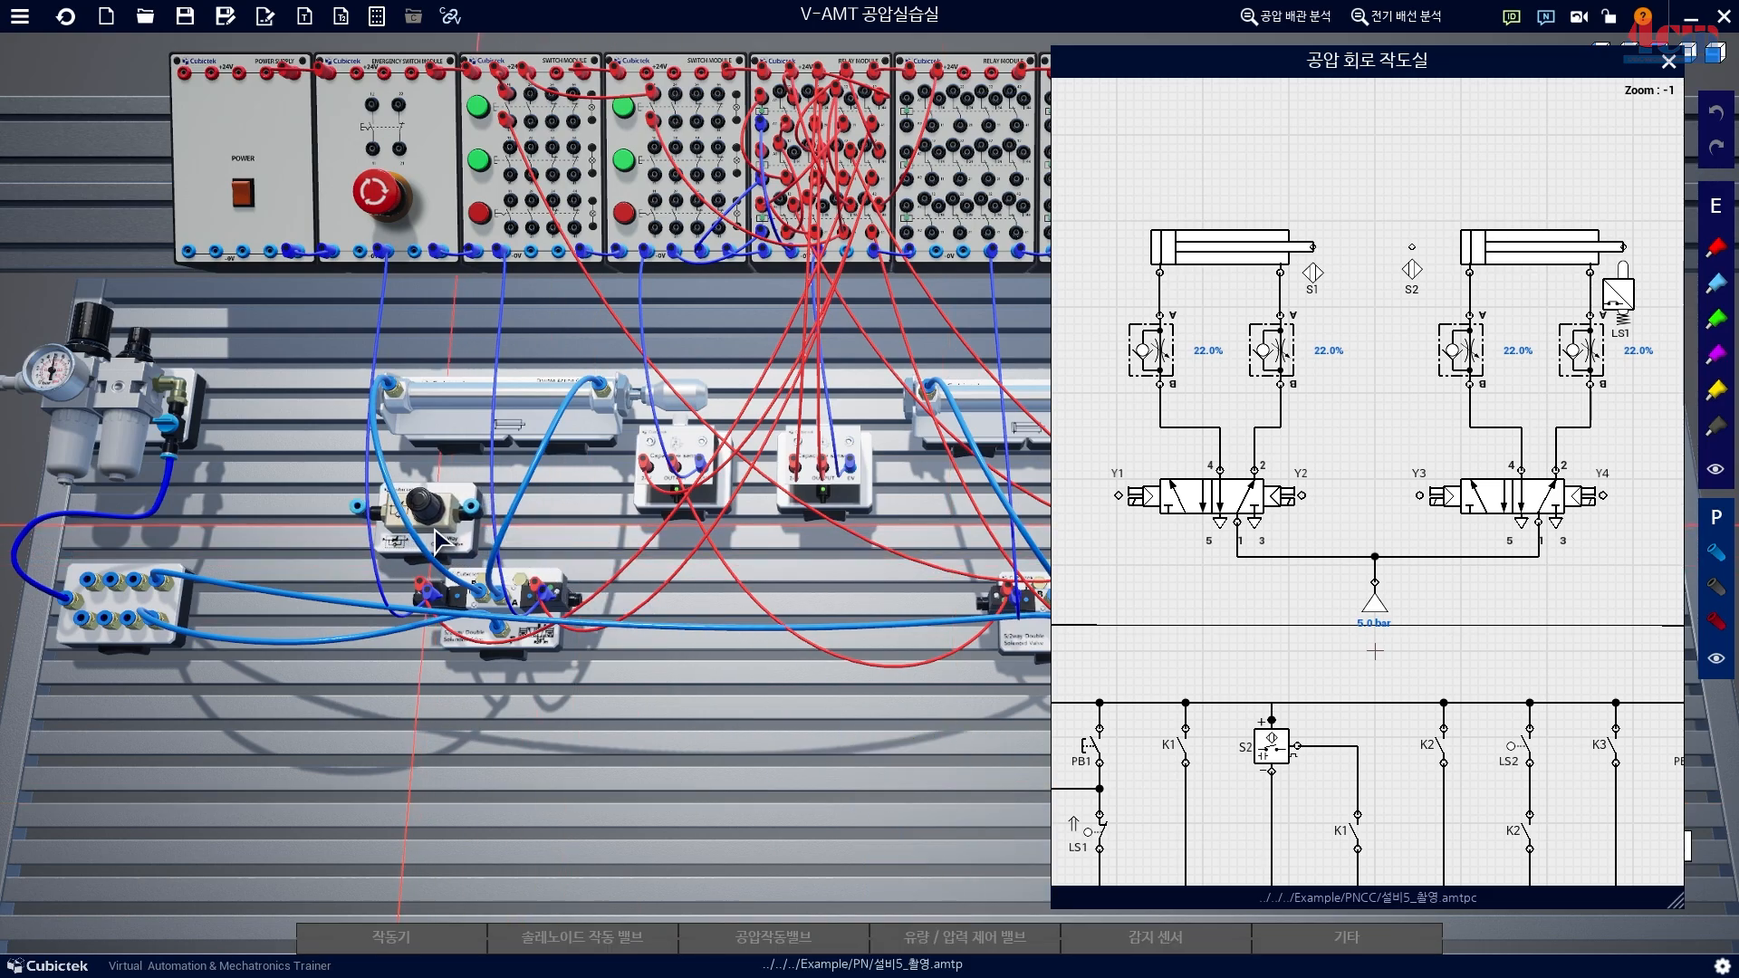
{"action": "scroll", "coordinate": [329, 709], "scroll_direction": "up", "scroll_amount": 3}
{"action": "scroll", "coordinate": [329, 699], "scroll_direction": "up", "scroll_amount": 1}
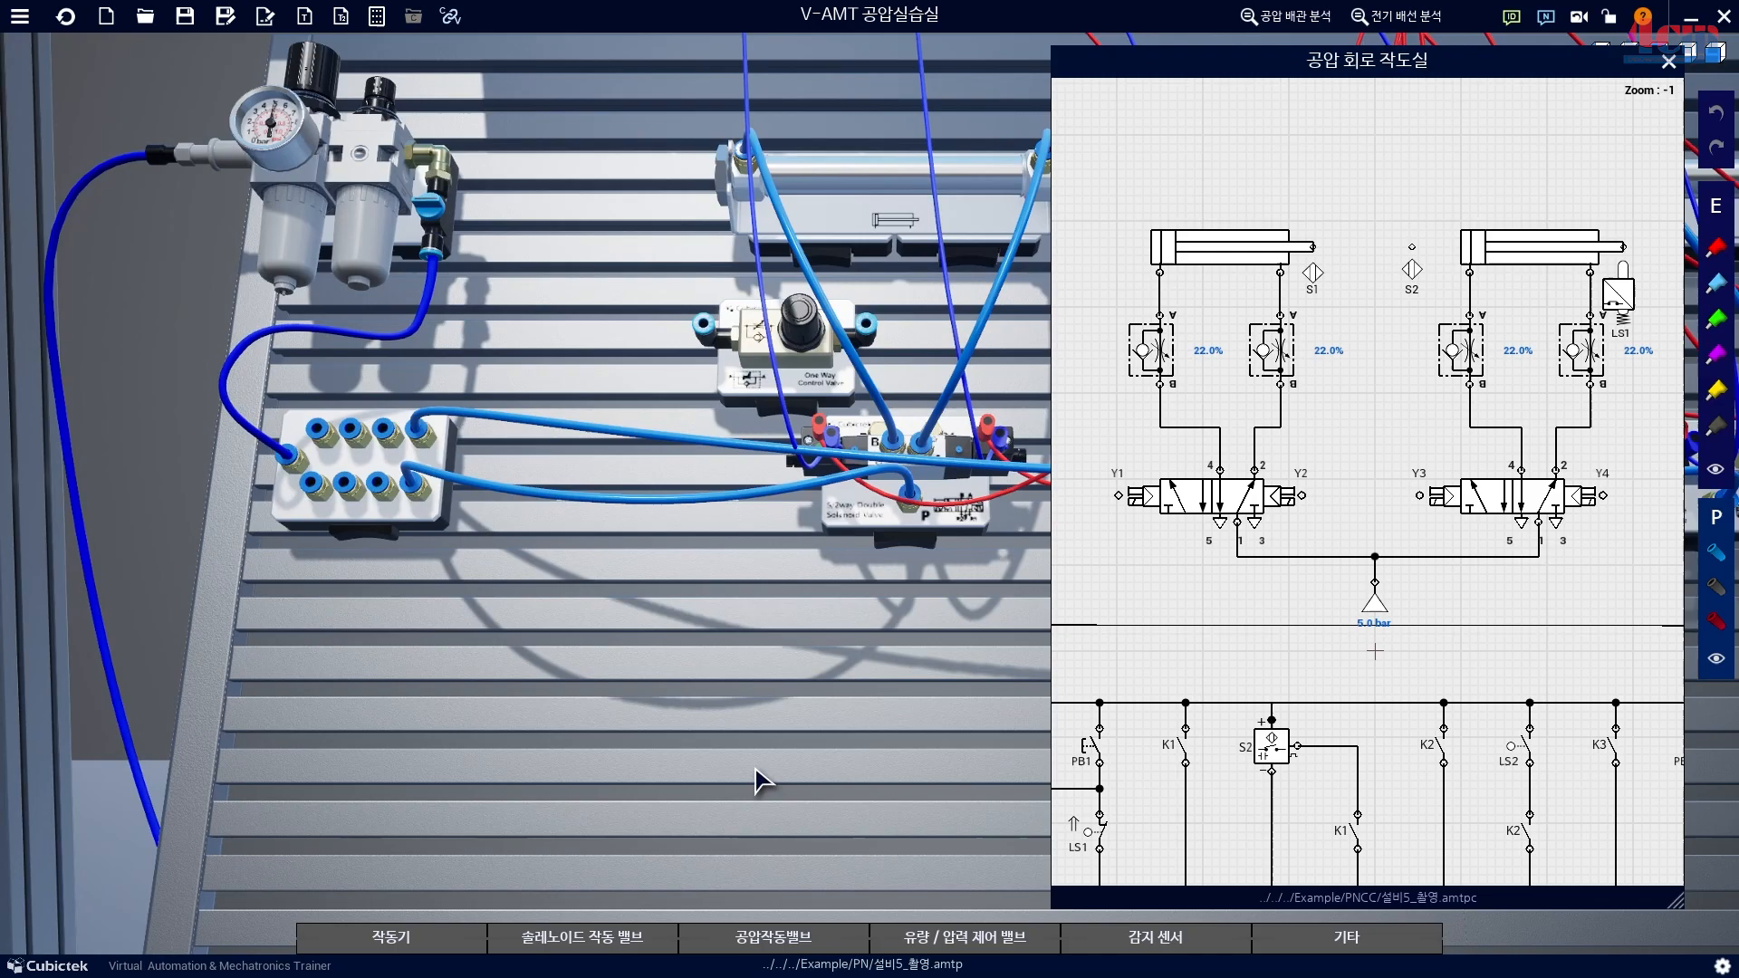
{"action": "left_click_drag", "start_coordinate": [755, 768], "coordinate": [451, 813]}
{"action": "left_click", "coordinate": [957, 940]}
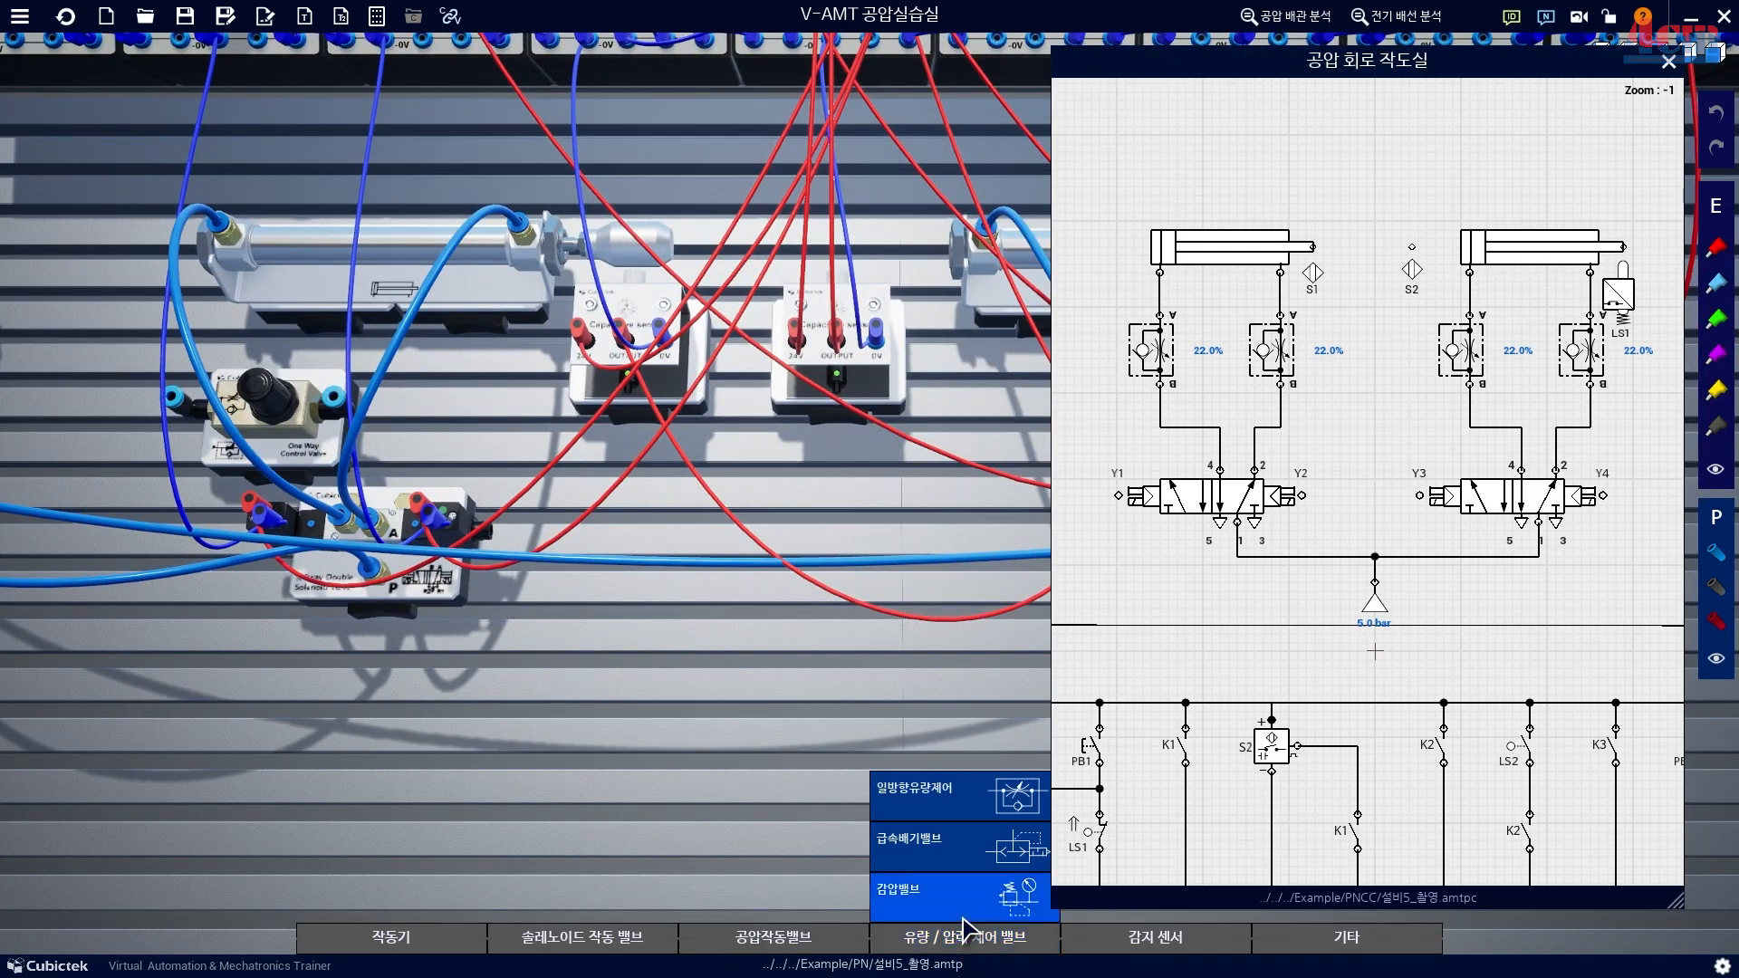
{"action": "left_click", "coordinate": [957, 797]}
{"action": "left_click", "coordinate": [508, 471]}
Place two one-way flow control valves between the second cylinder and its double solenoid valve.
{"action": "left_click_drag", "start_coordinate": [837, 650], "coordinate": [498, 679]}
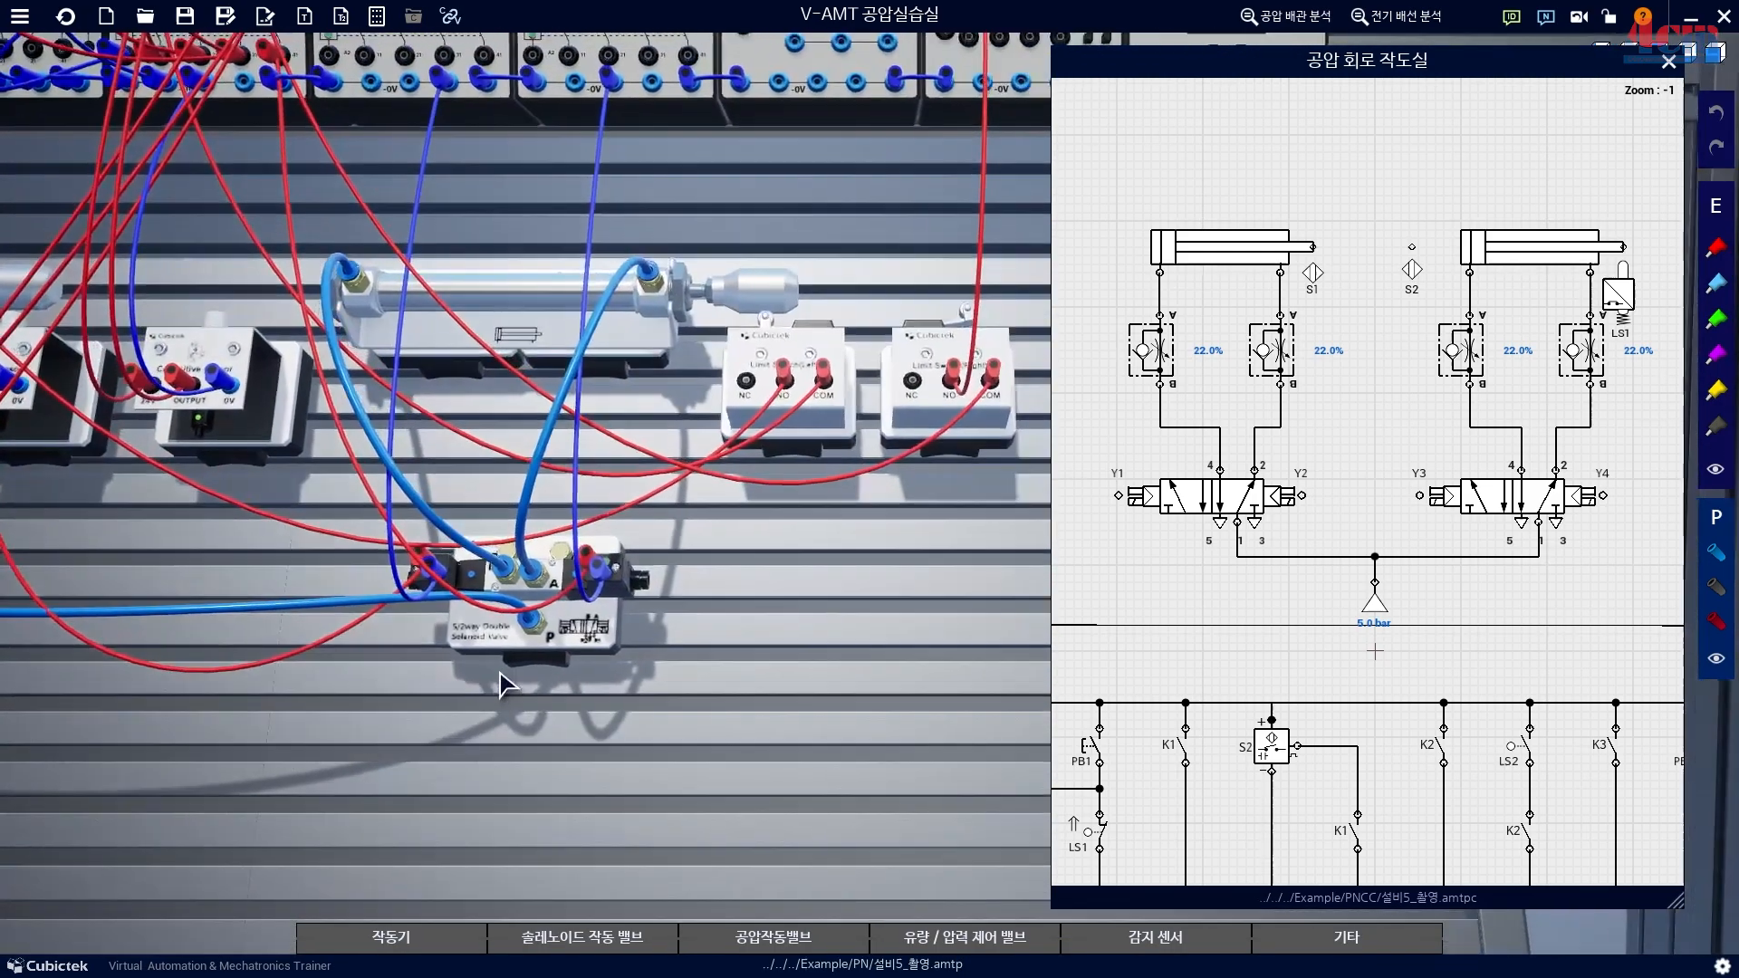
{"action": "left_click", "coordinate": [957, 940]}
{"action": "left_click", "coordinate": [957, 797]}
{"action": "left_click", "coordinate": [414, 462]}
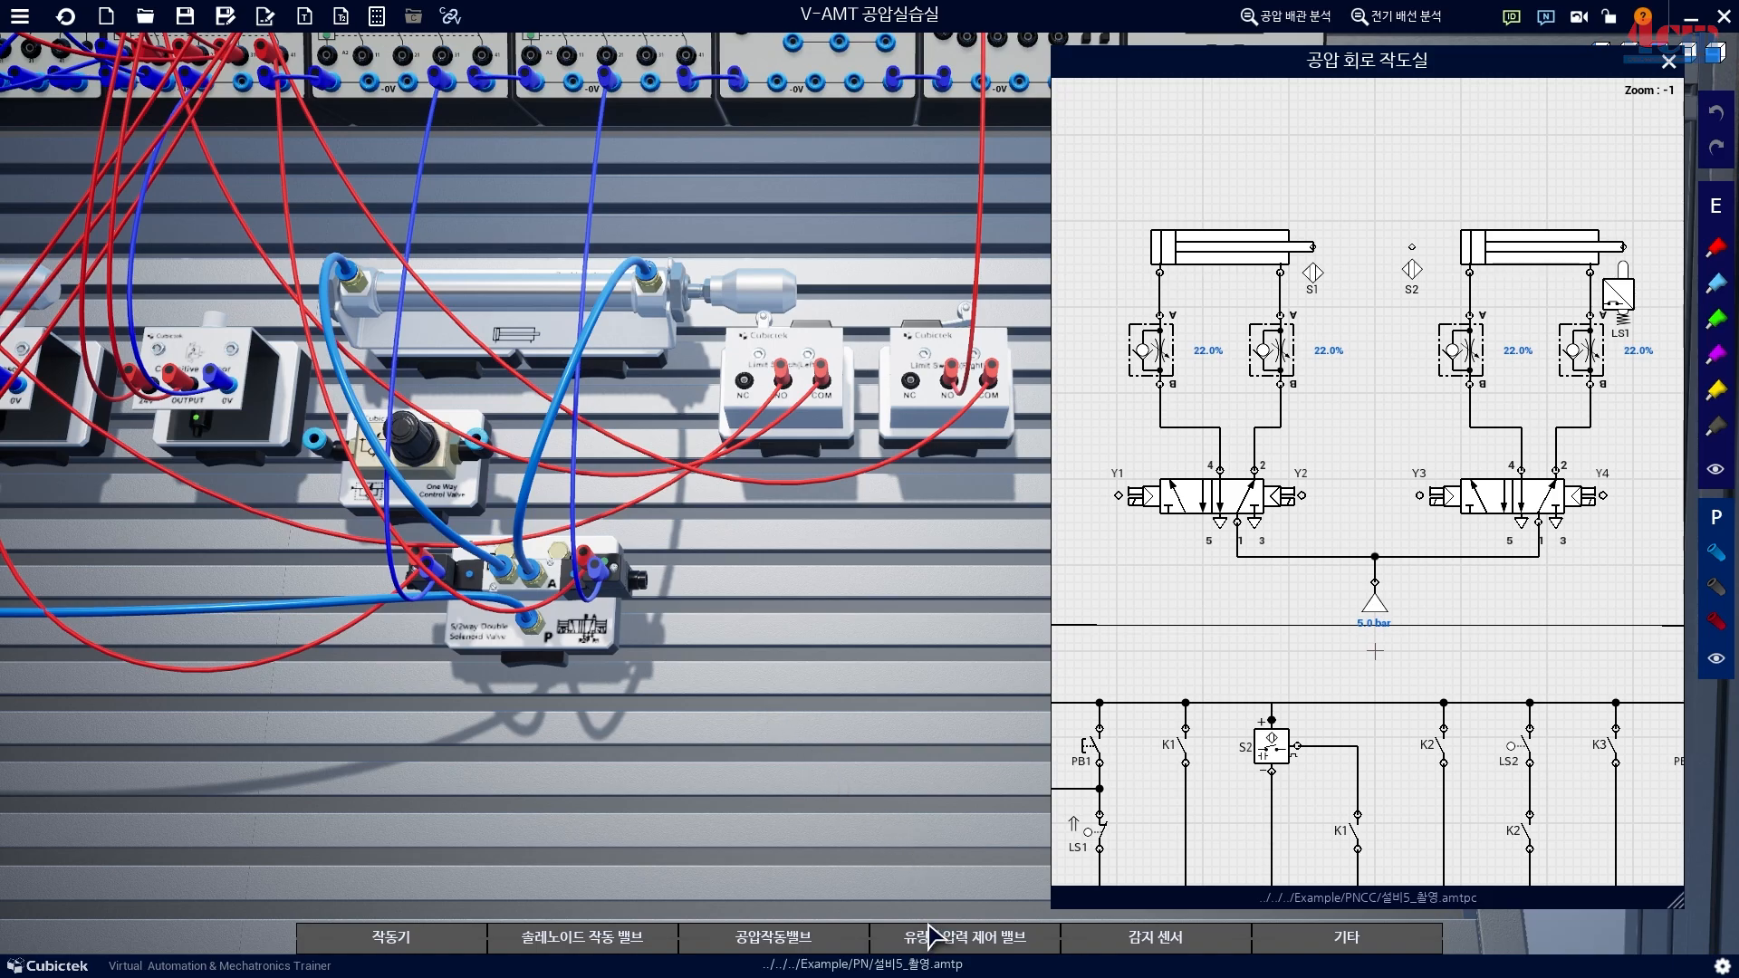
{"action": "left_click", "coordinate": [957, 940]}
{"action": "left_click", "coordinate": [957, 797]}
{"action": "left_click", "coordinate": [619, 465]}
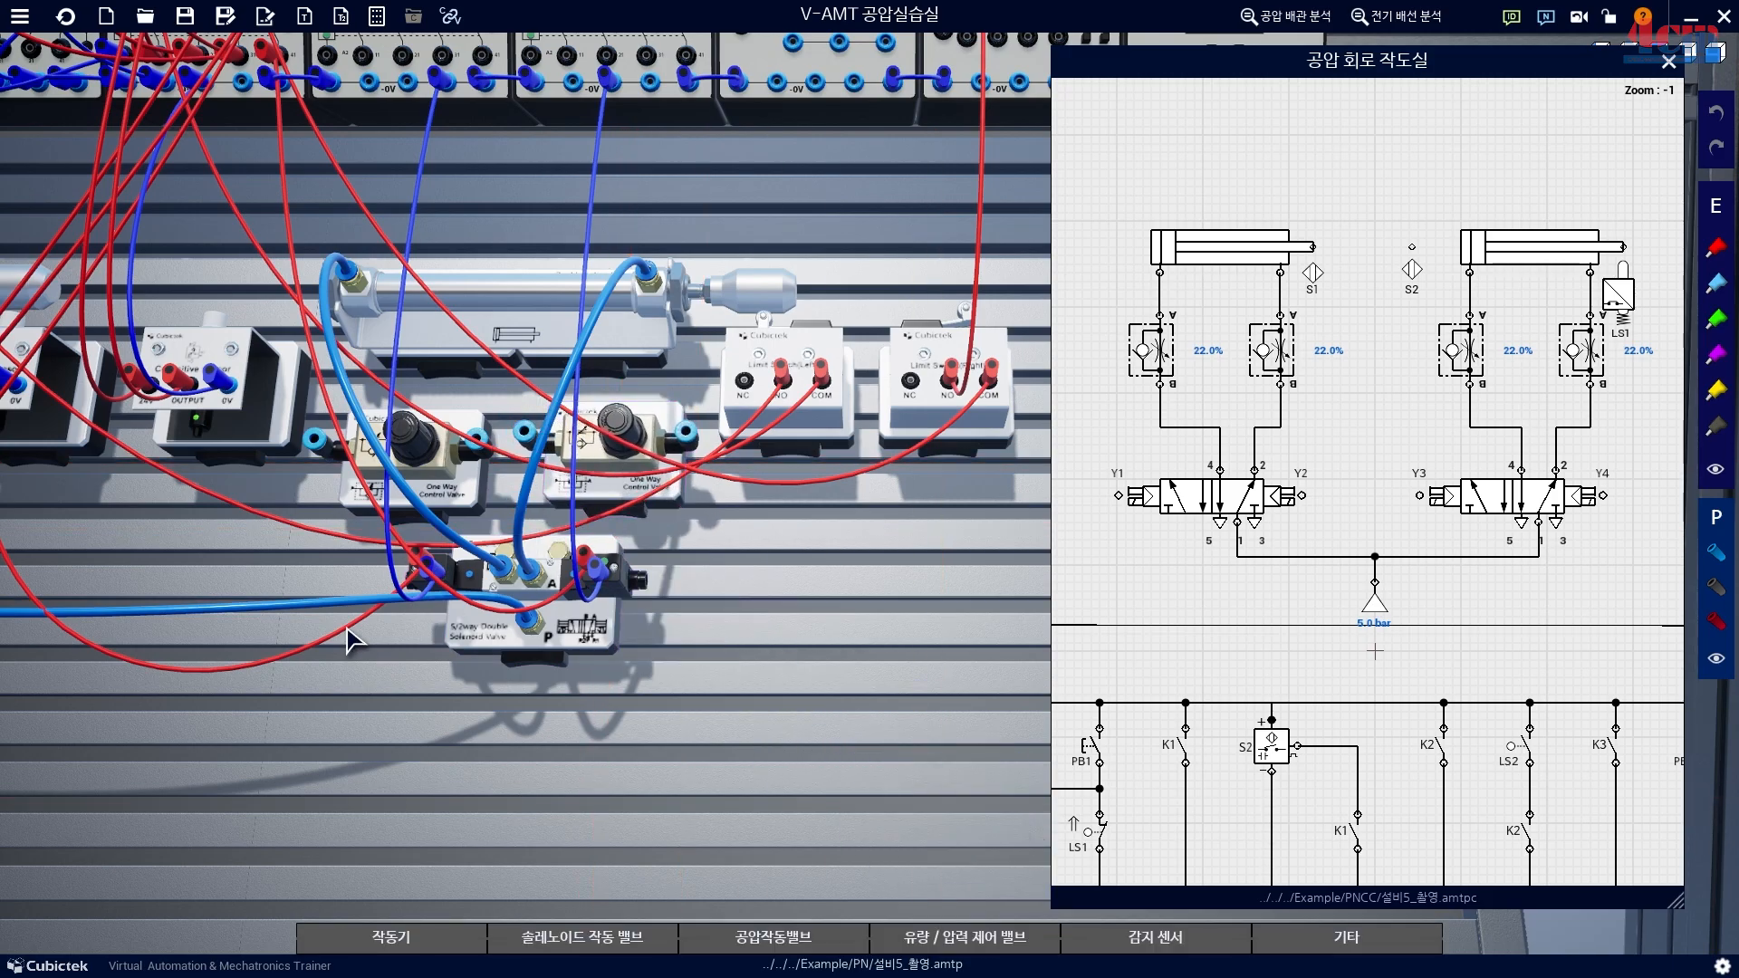
Remove the direct tubes between cylinders and solenoid valves, and connect the first cylinder's rear port through its one-way control valve to port B.
{"action": "left_click_drag", "start_coordinate": [271, 638], "coordinate": [746, 662]}
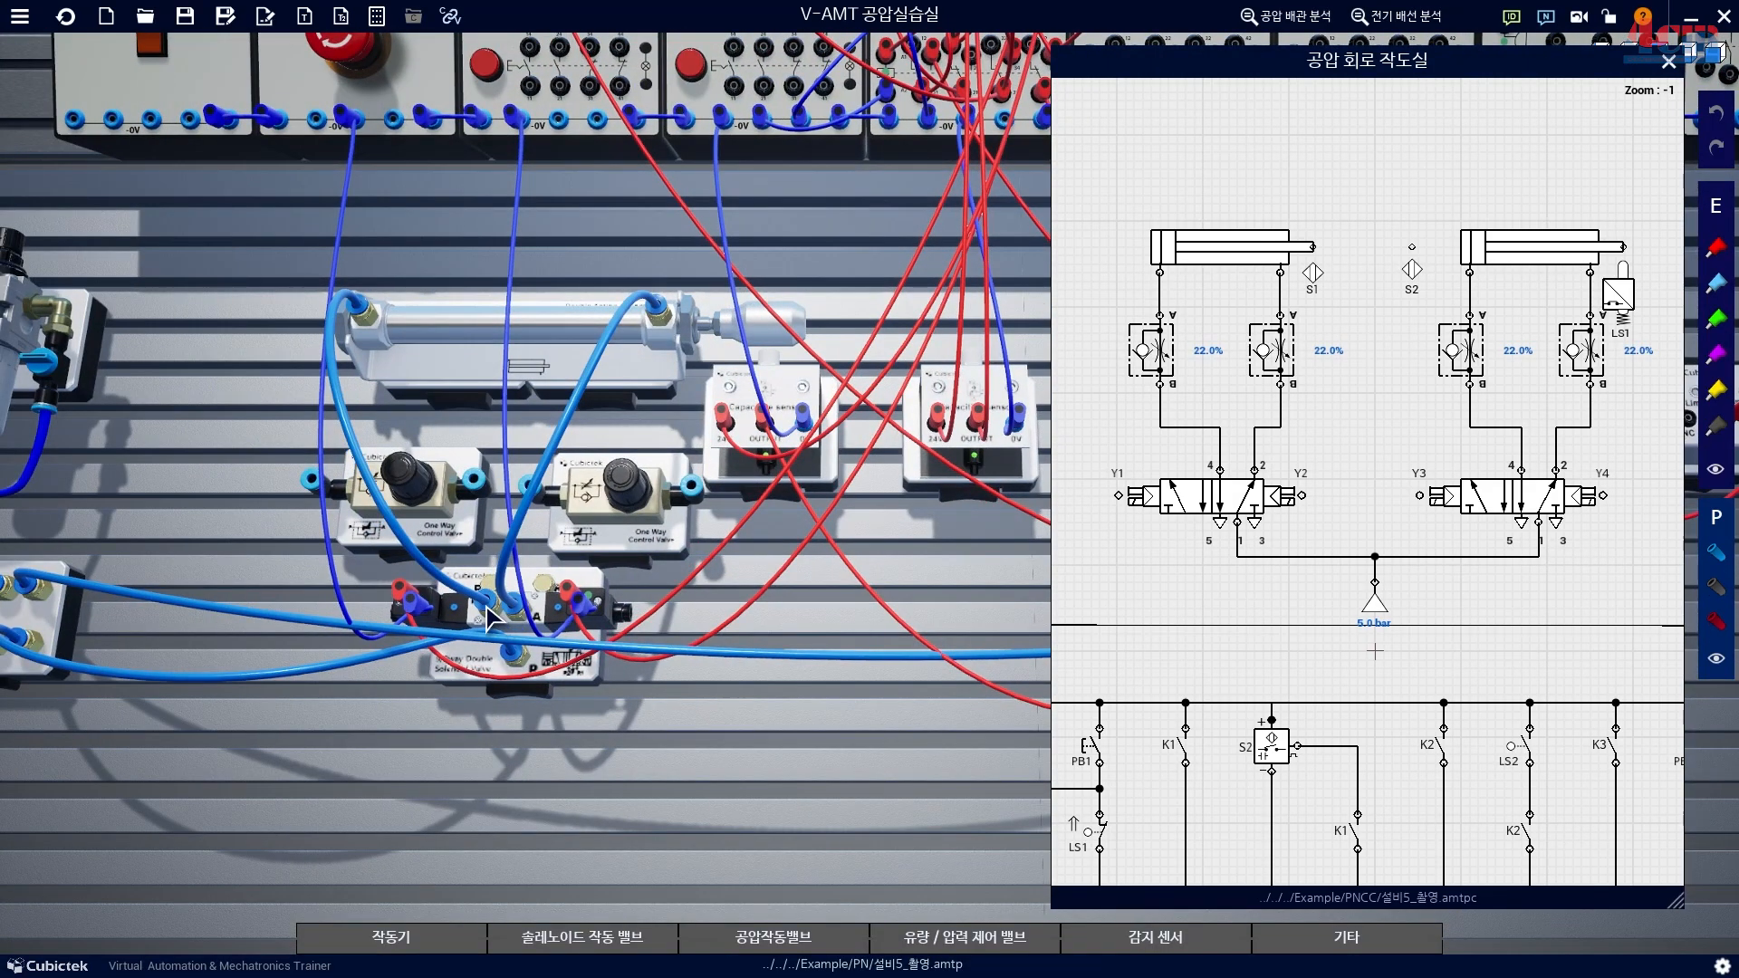
{"action": "left_click_drag", "start_coordinate": [489, 618], "coordinate": [579, 684]}
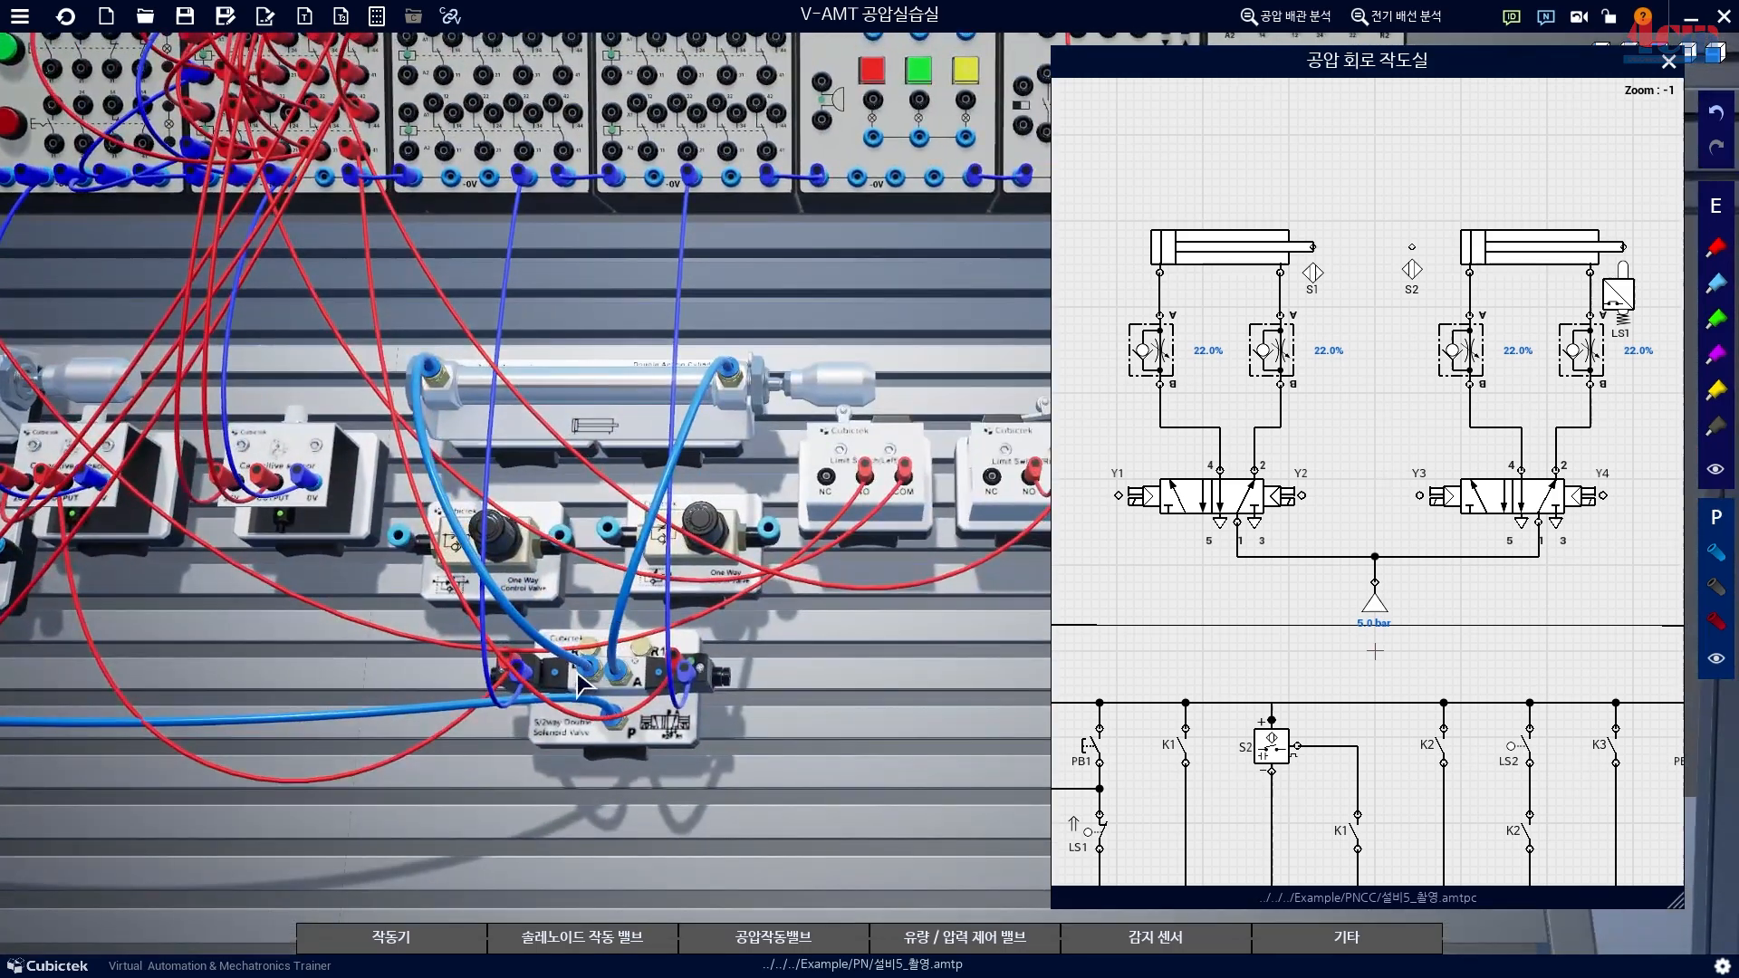
{"action": "scroll", "coordinate": [730, 698], "scroll_direction": "up", "scroll_amount": 5}
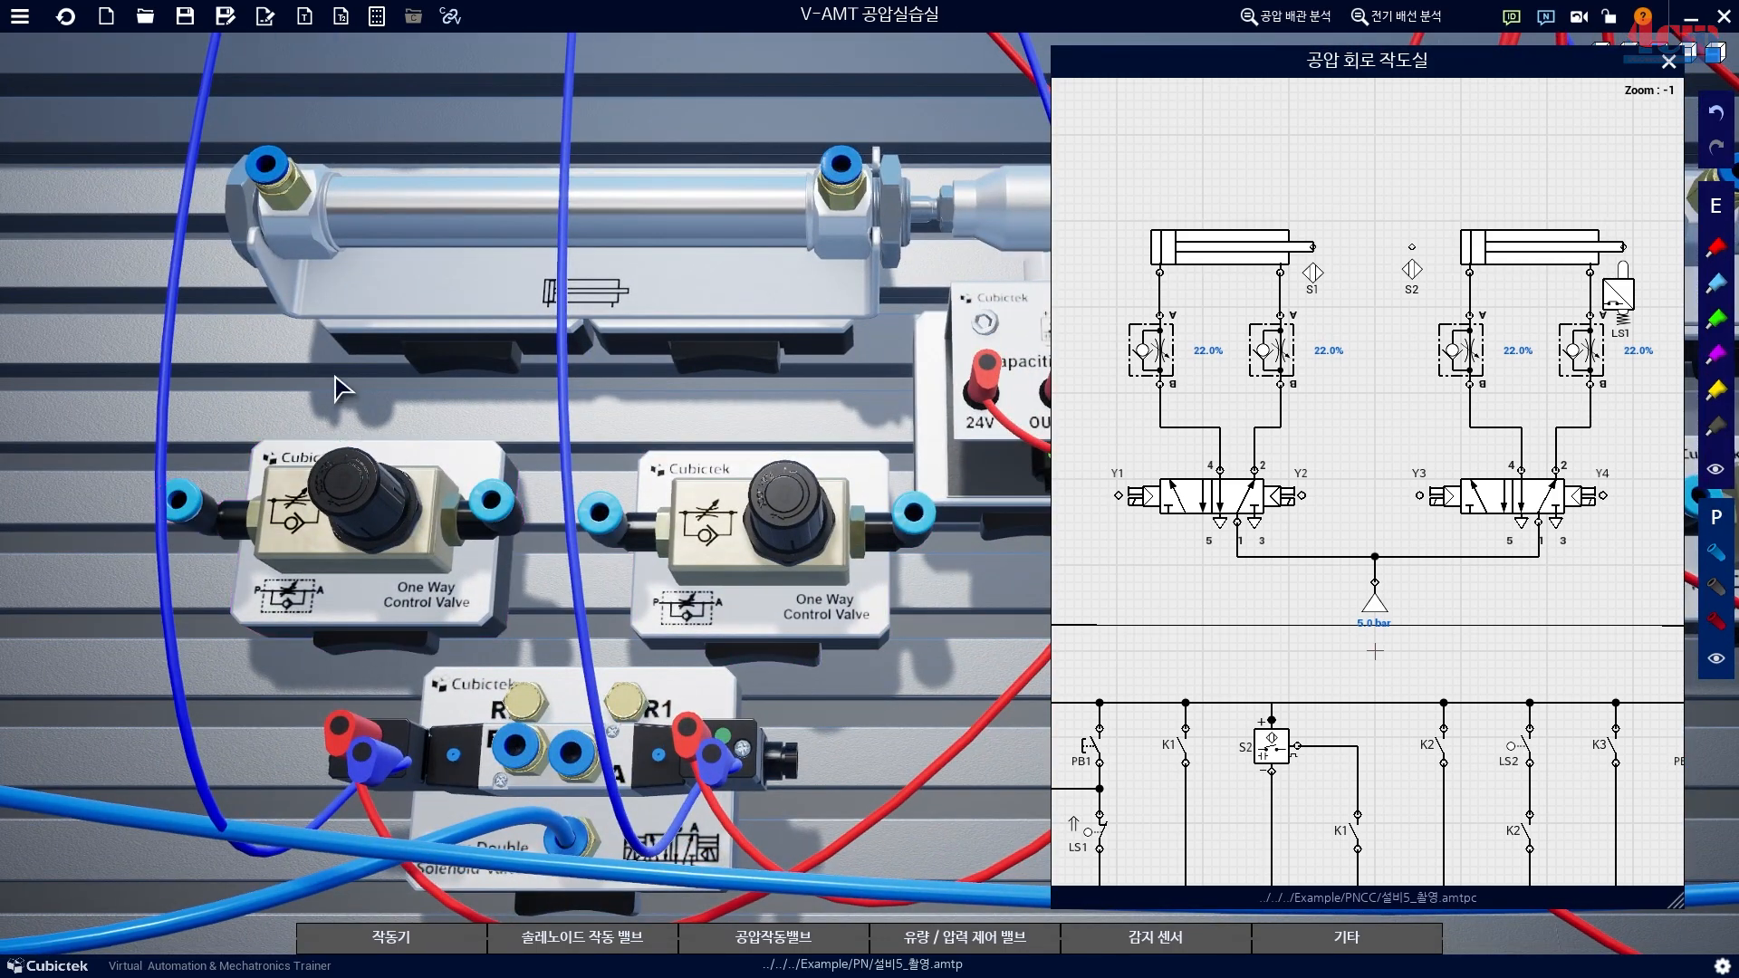
{"action": "left_click", "coordinate": [209, 482]}
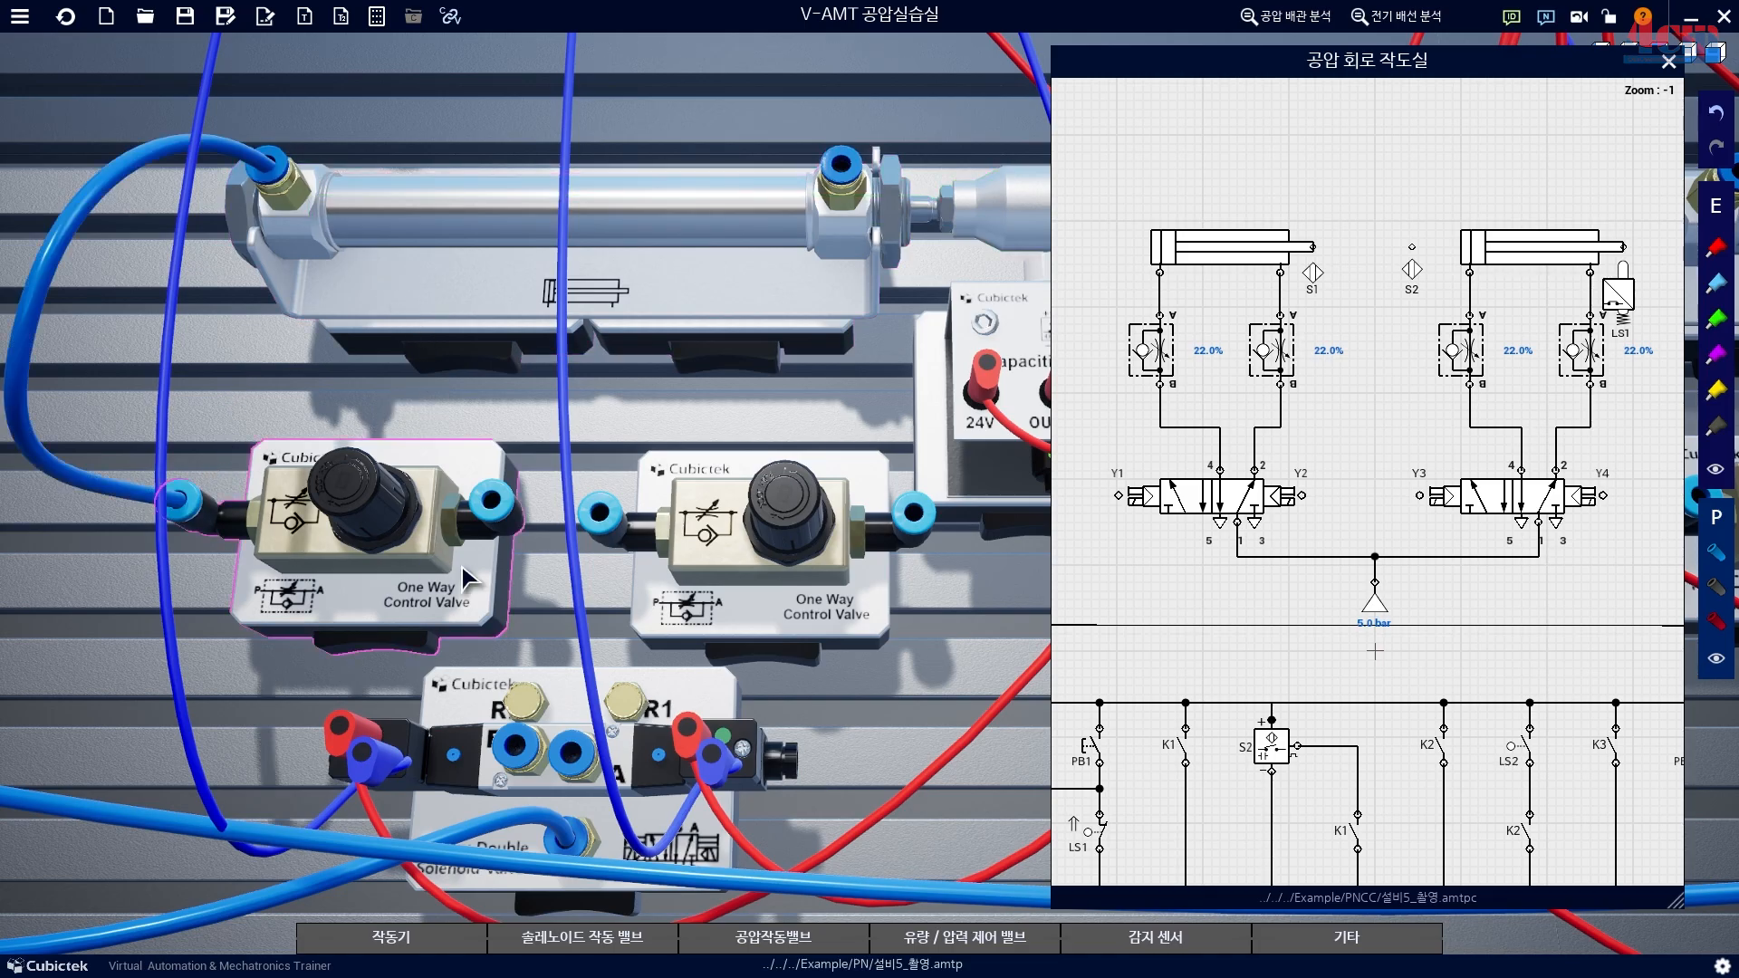
{"action": "left_click", "coordinate": [524, 742]}
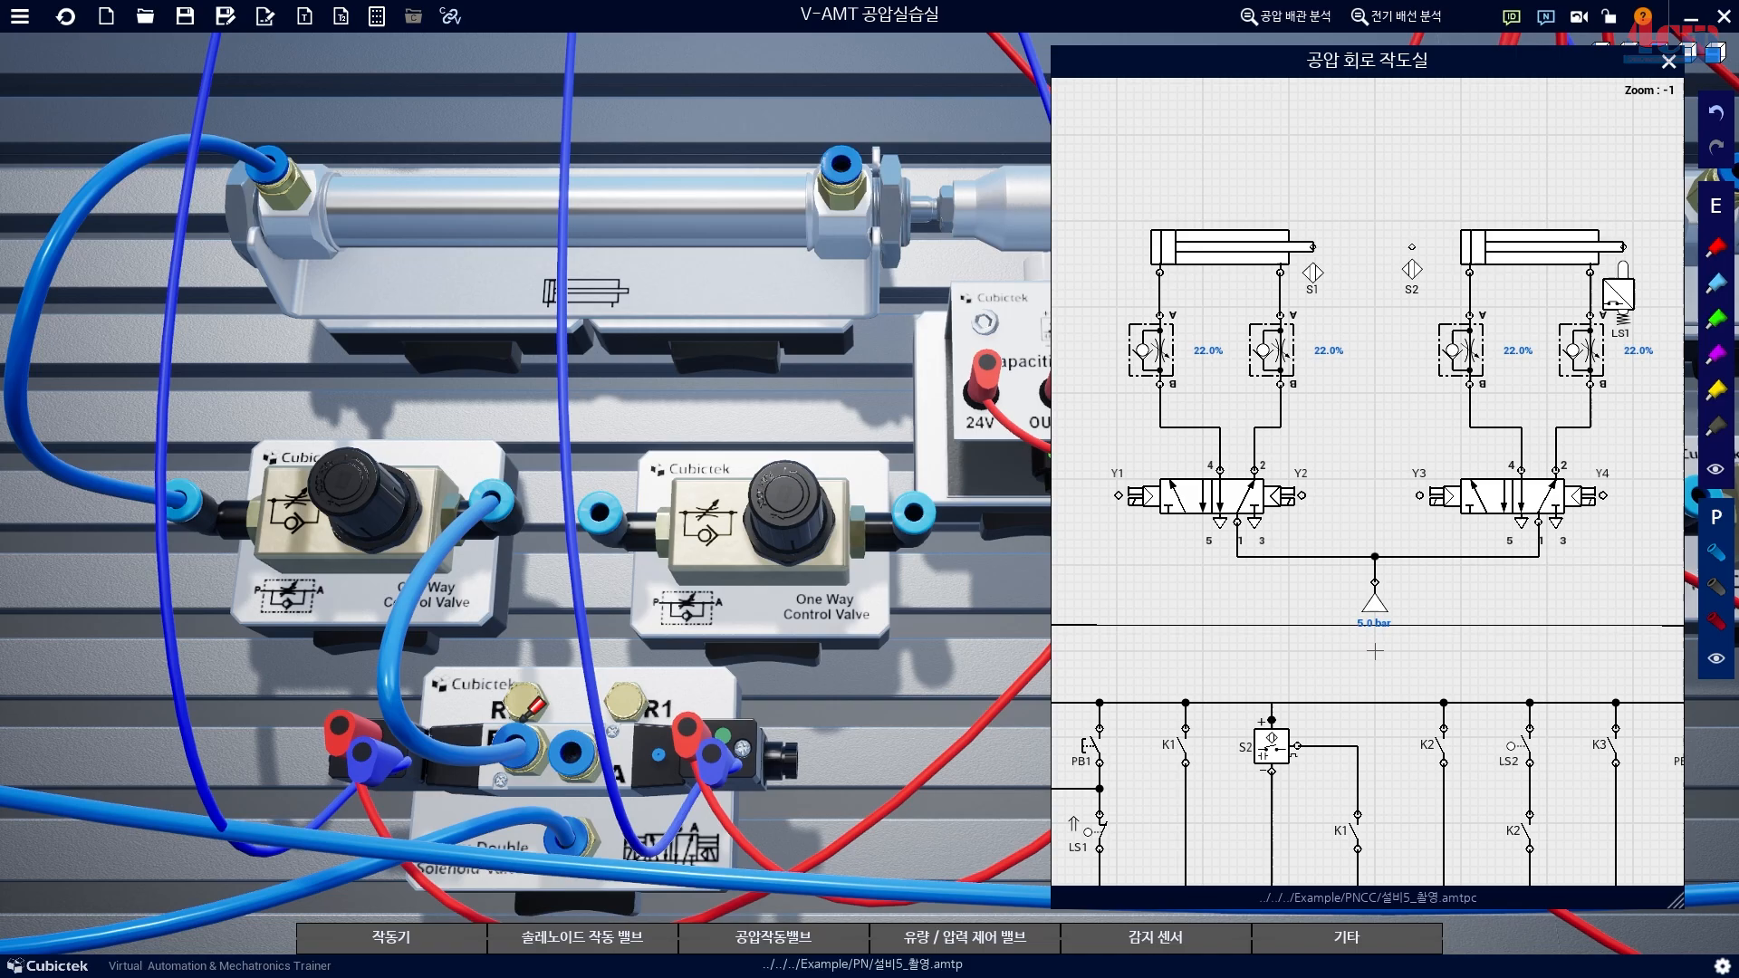
Connect the first cylinder's front port through the second one-way control valve to port A of its double solenoid valve.
{"action": "left_click_drag", "start_coordinate": [118, 685], "coordinate": [342, 673]}
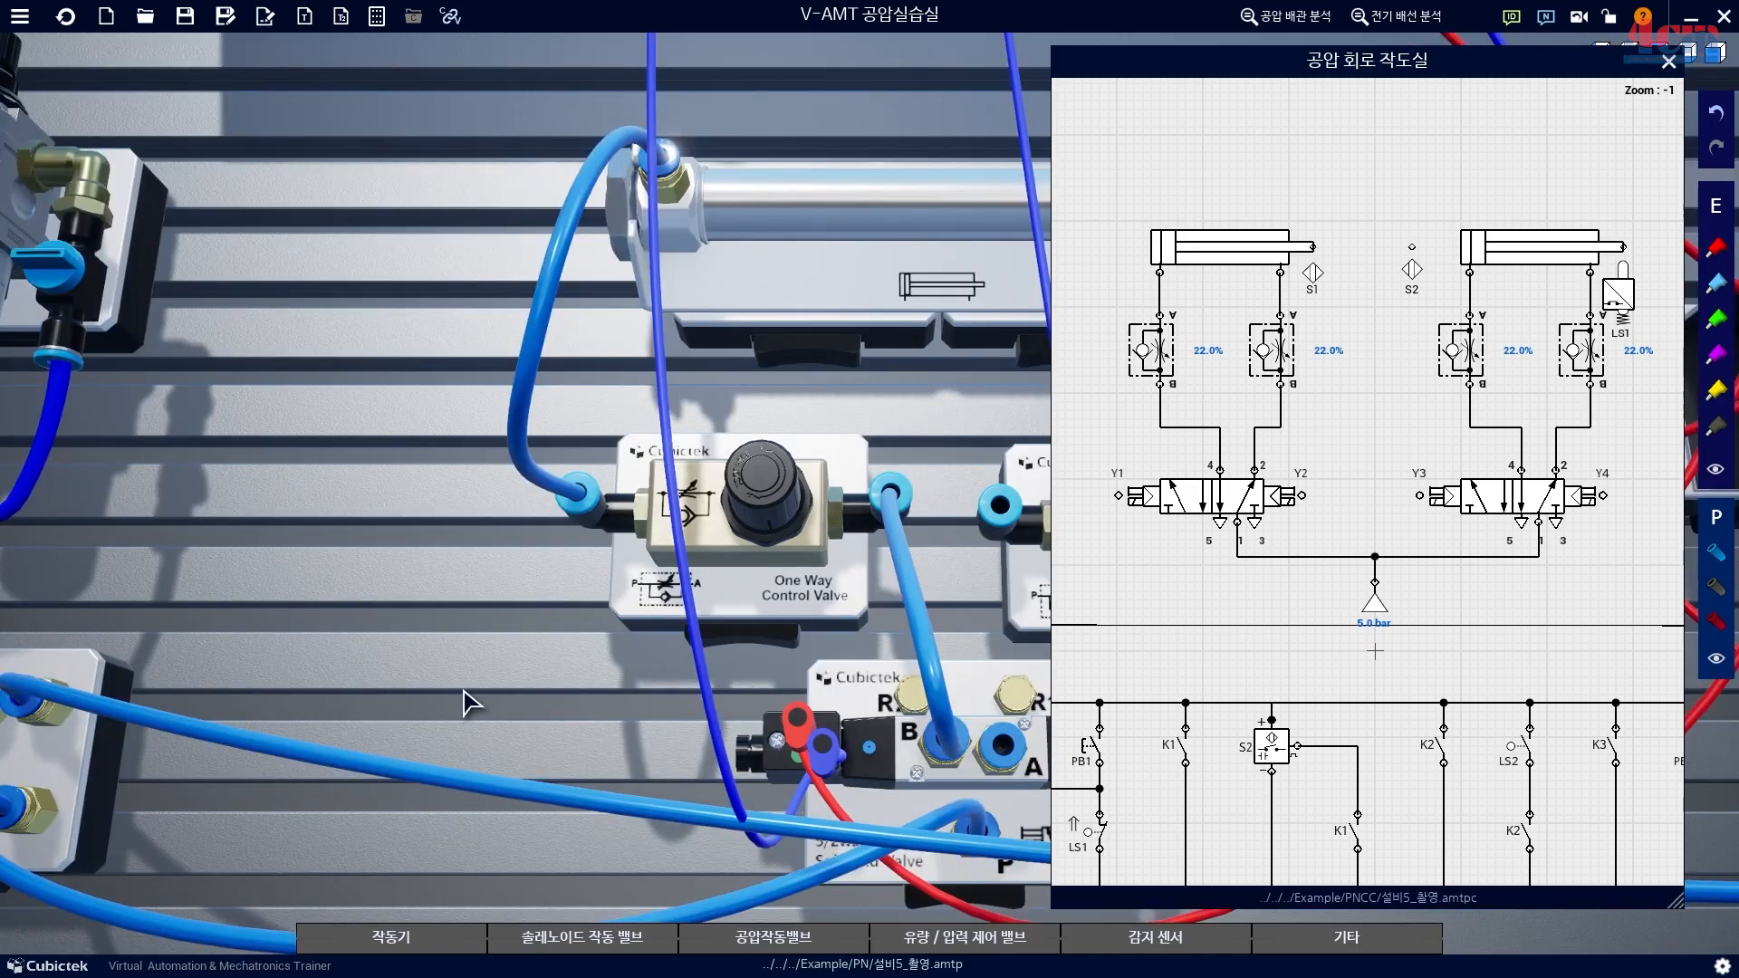
{"action": "left_click_drag", "start_coordinate": [464, 690], "coordinate": [438, 692]}
{"action": "scroll", "coordinate": [416, 683], "scroll_direction": "up", "scroll_amount": 2}
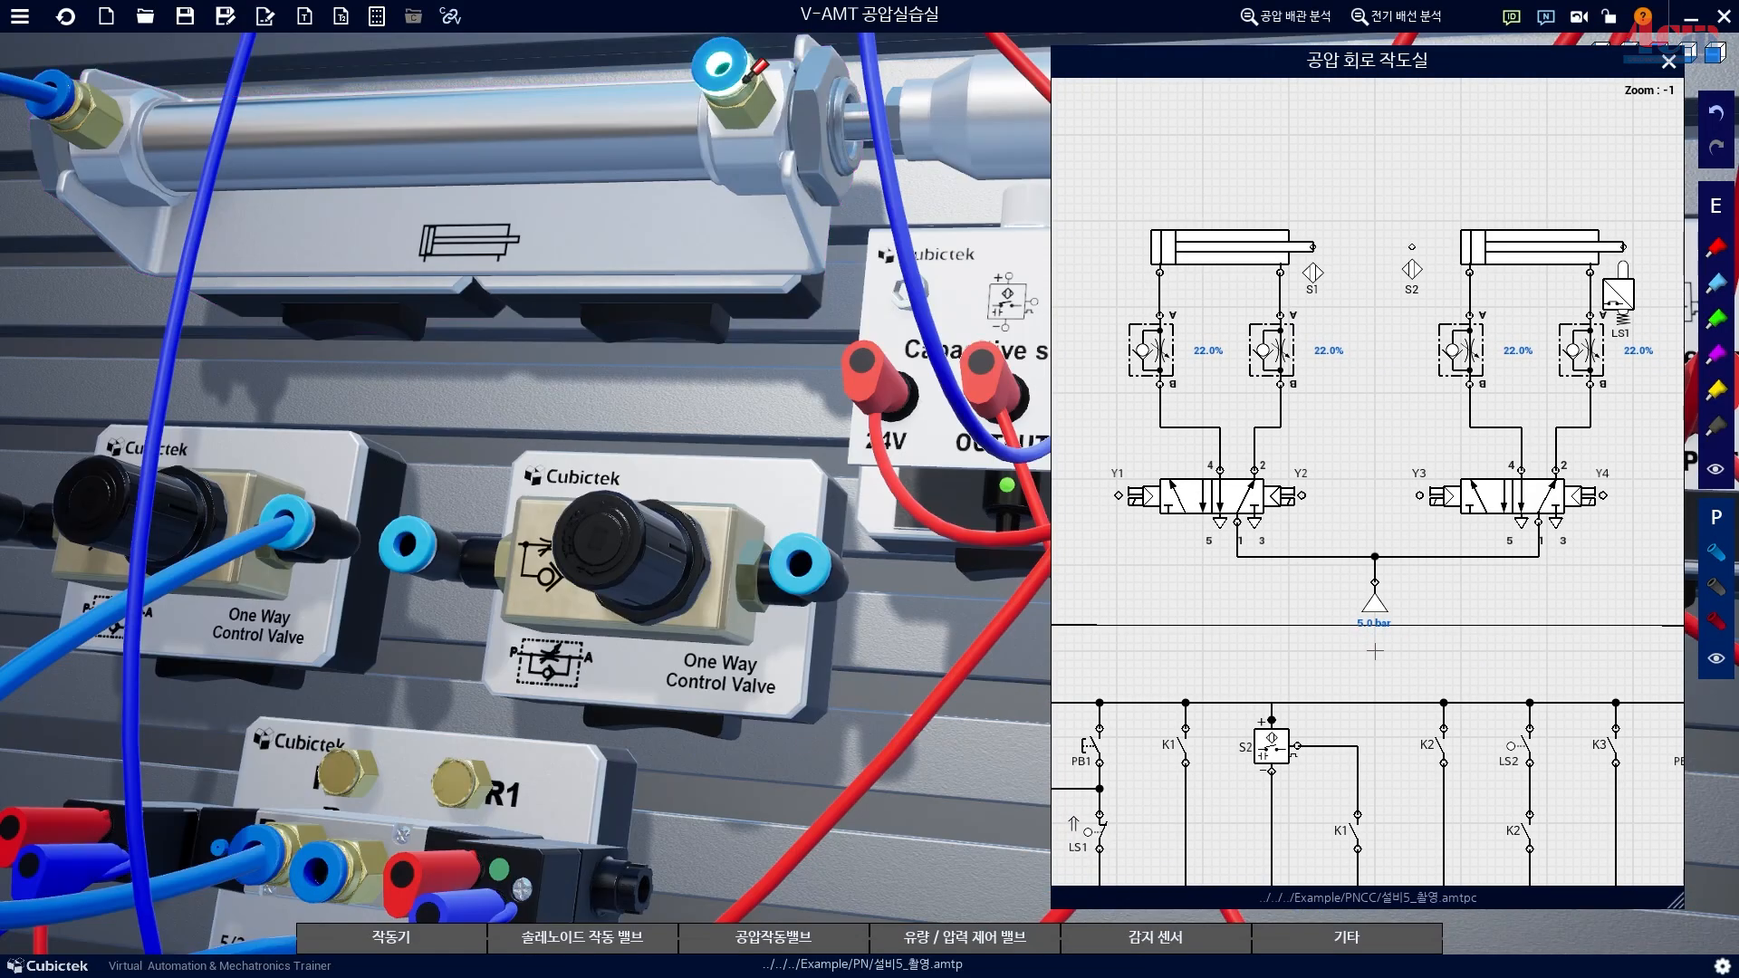
{"action": "left_click", "coordinate": [405, 543]}
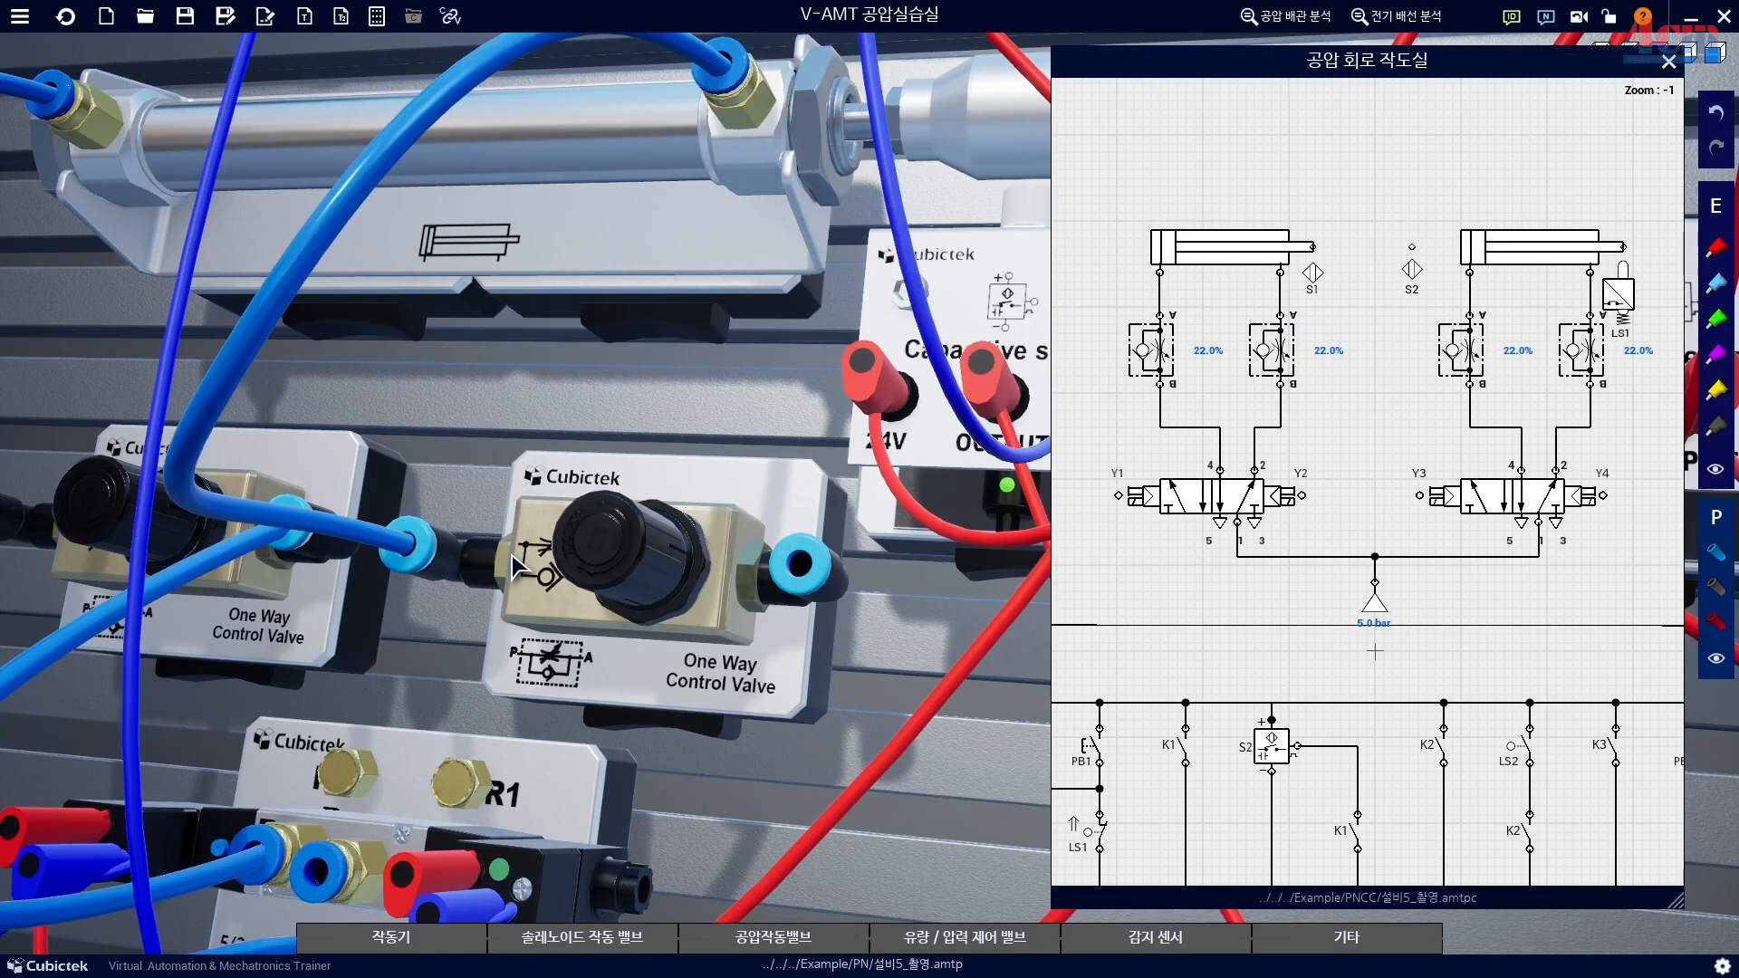
{"action": "left_click", "coordinate": [801, 565]}
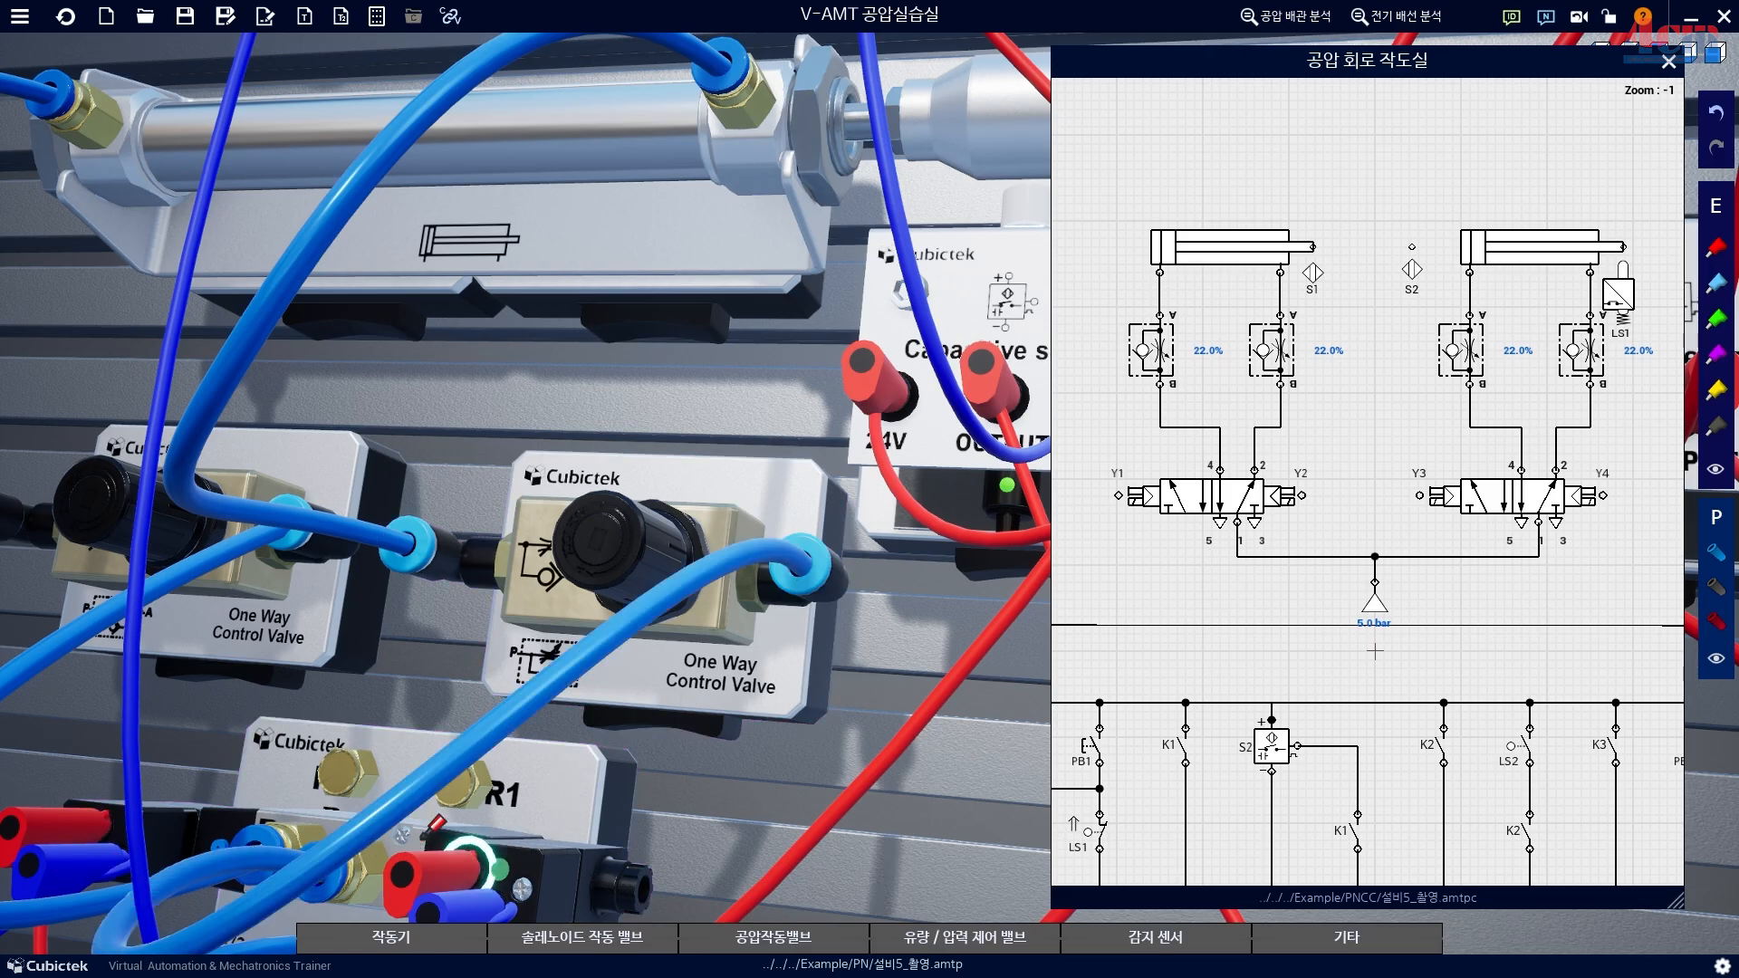
Connect the second cylinder's rear port through its first one-way control valve to port B of its double solenoid valve.
{"action": "scroll", "coordinate": [835, 786], "scroll_direction": "down", "scroll_amount": 3}
{"action": "left_click_drag", "start_coordinate": [835, 786], "coordinate": [538, 756]}
{"action": "scroll", "coordinate": [538, 755], "scroll_direction": "up", "scroll_amount": 3}
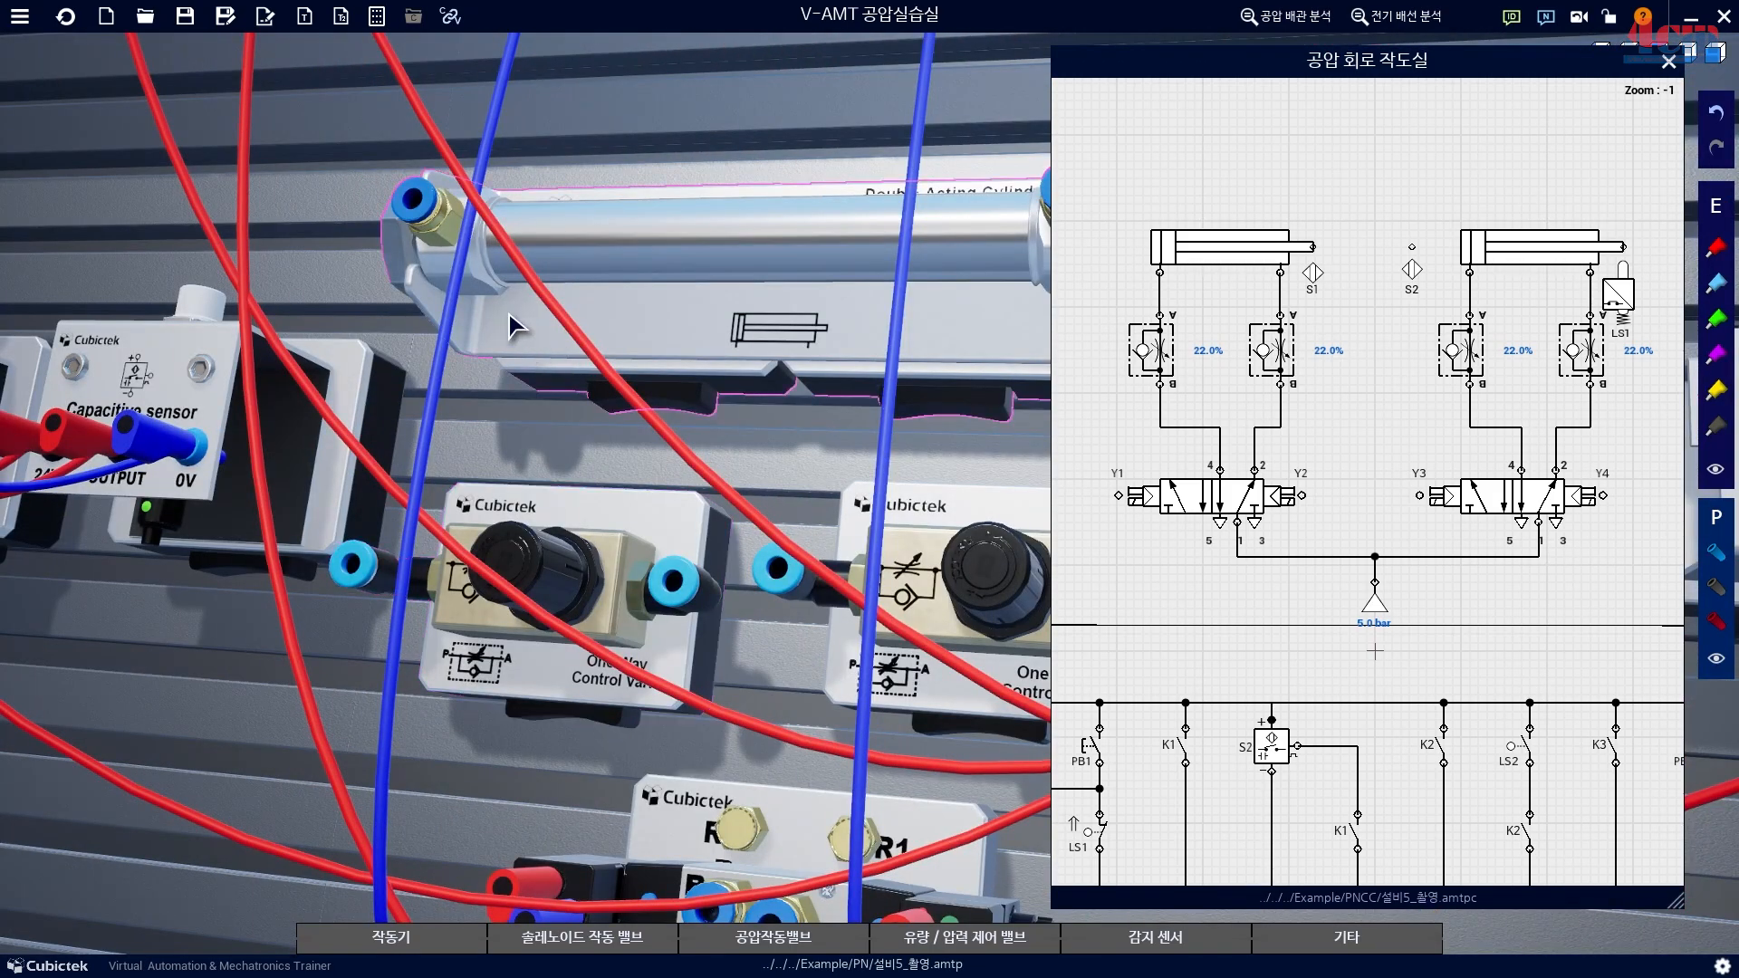
{"action": "left_click", "coordinate": [414, 200]}
{"action": "left_click_drag", "start_coordinate": [336, 714], "coordinate": [324, 679]}
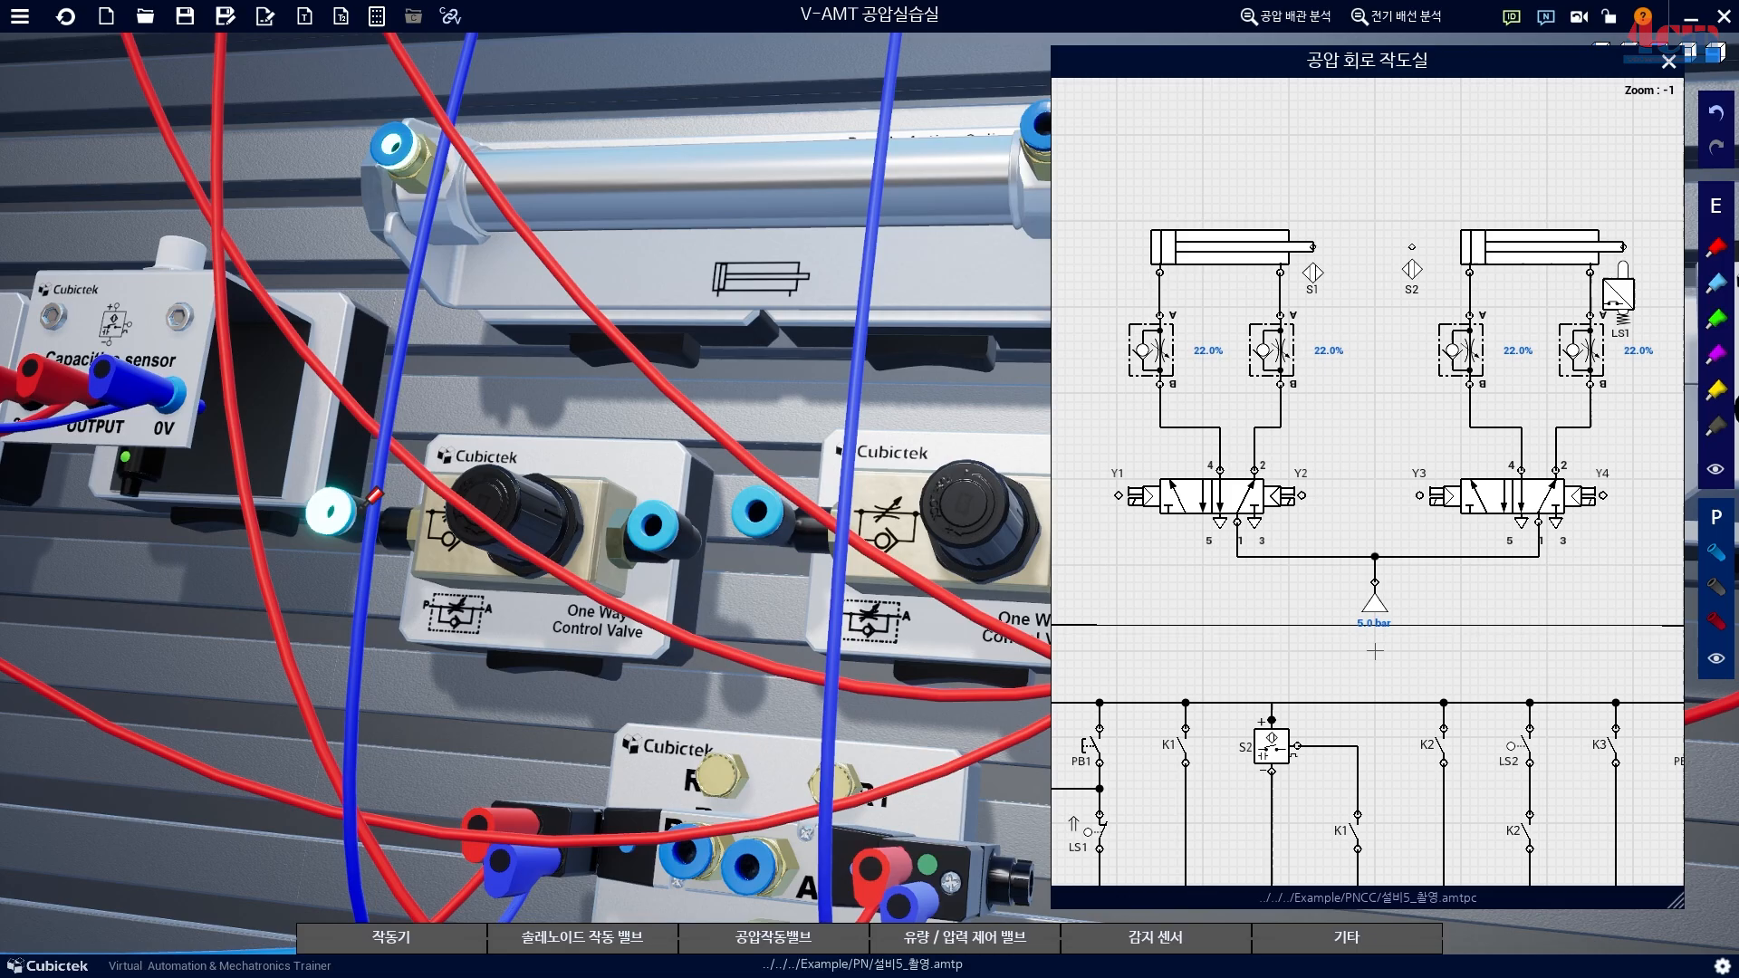
{"action": "left_click", "coordinate": [347, 510]}
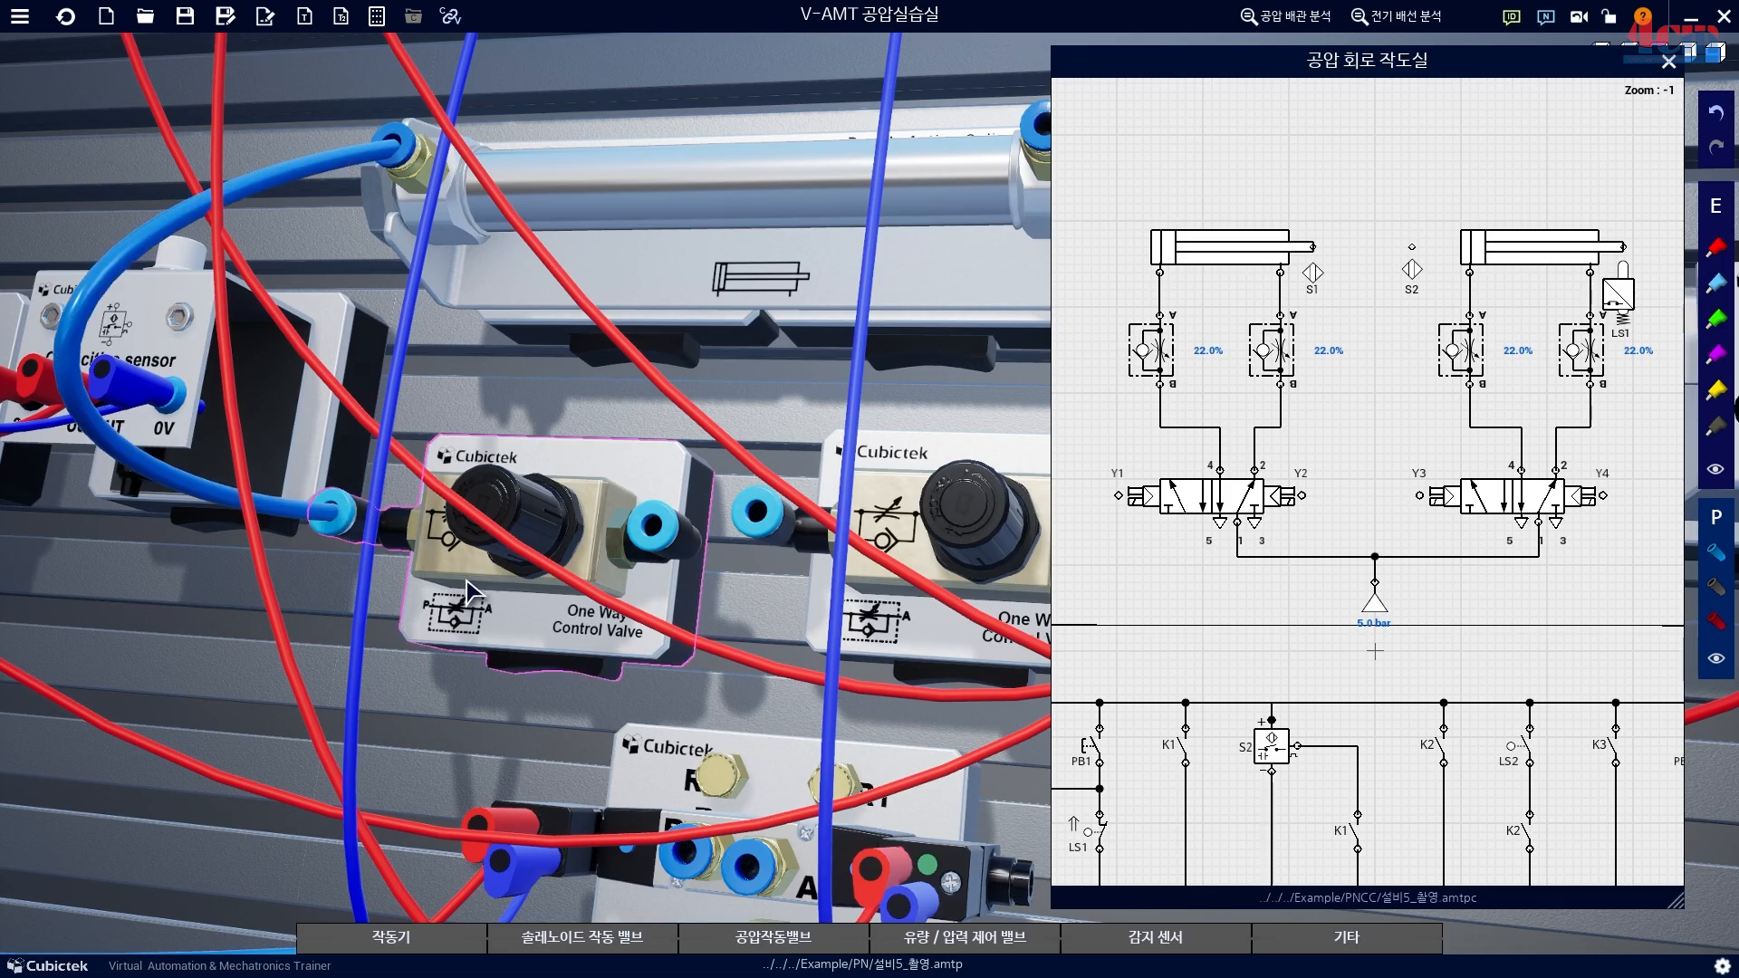
{"action": "left_click", "coordinate": [655, 527]}
{"action": "left_click", "coordinate": [688, 850]}
Connect the second cylinder's front port through its other one-way control valve to port A of its double solenoid valve.
{"action": "left_click_drag", "start_coordinate": [392, 730], "coordinate": [222, 732]}
{"action": "left_click", "coordinate": [768, 127]}
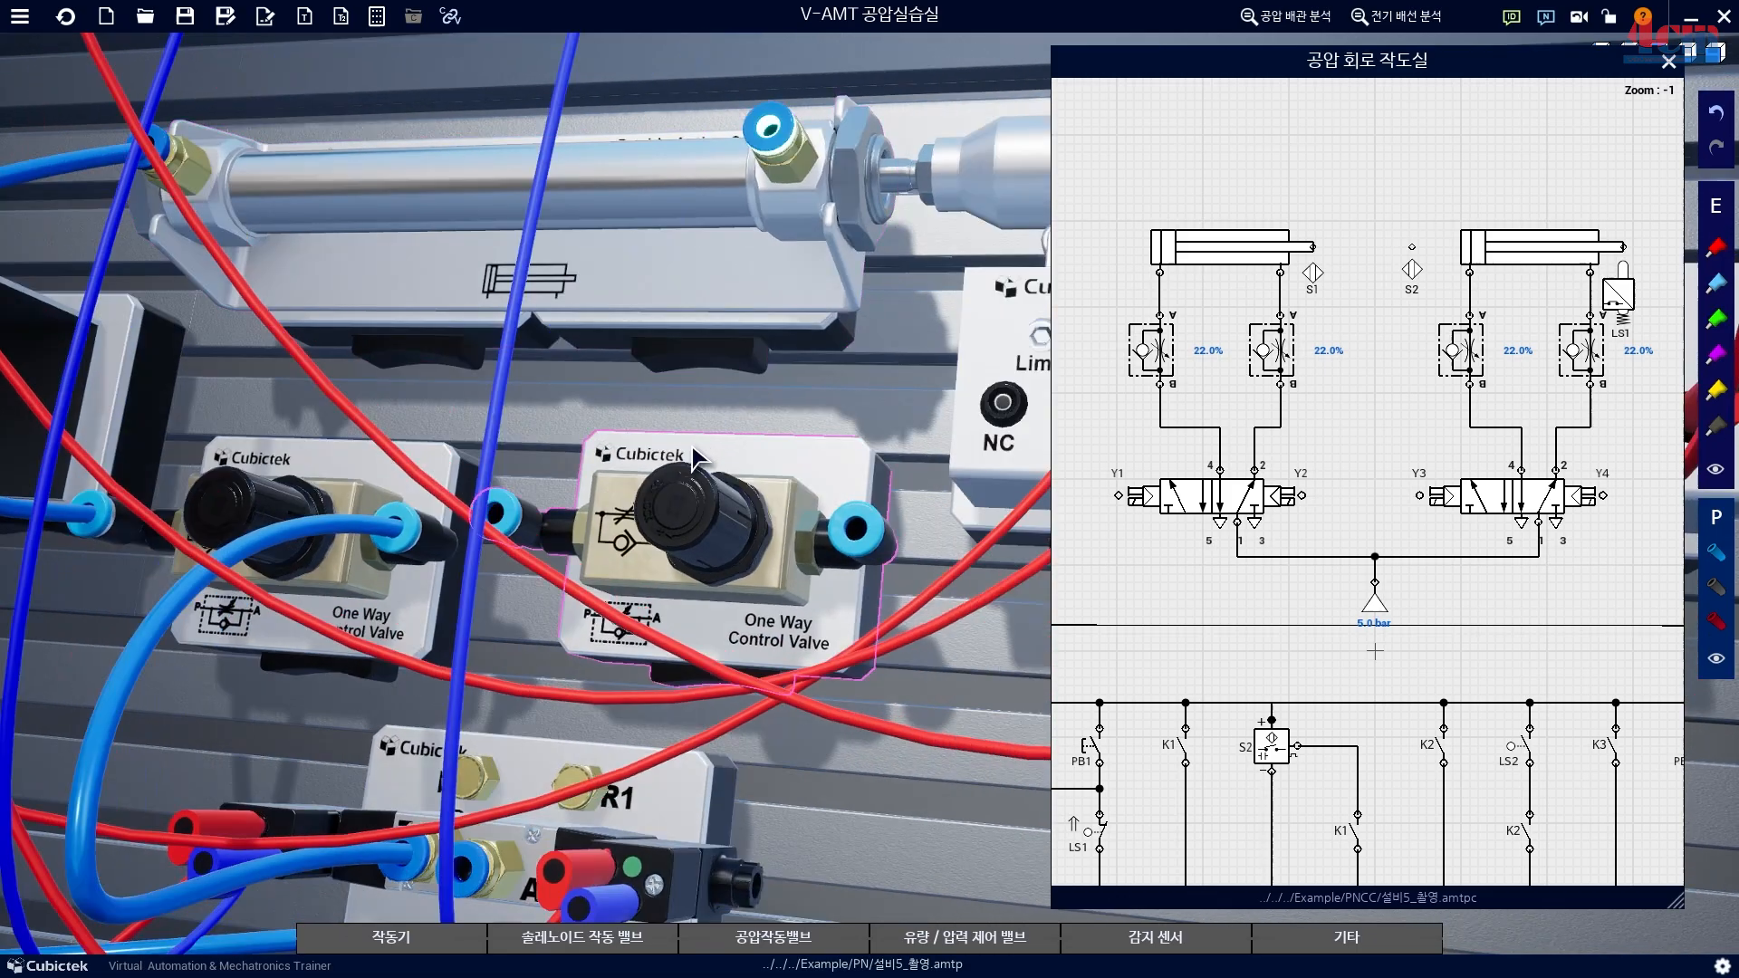
{"action": "left_click", "coordinate": [498, 513]}
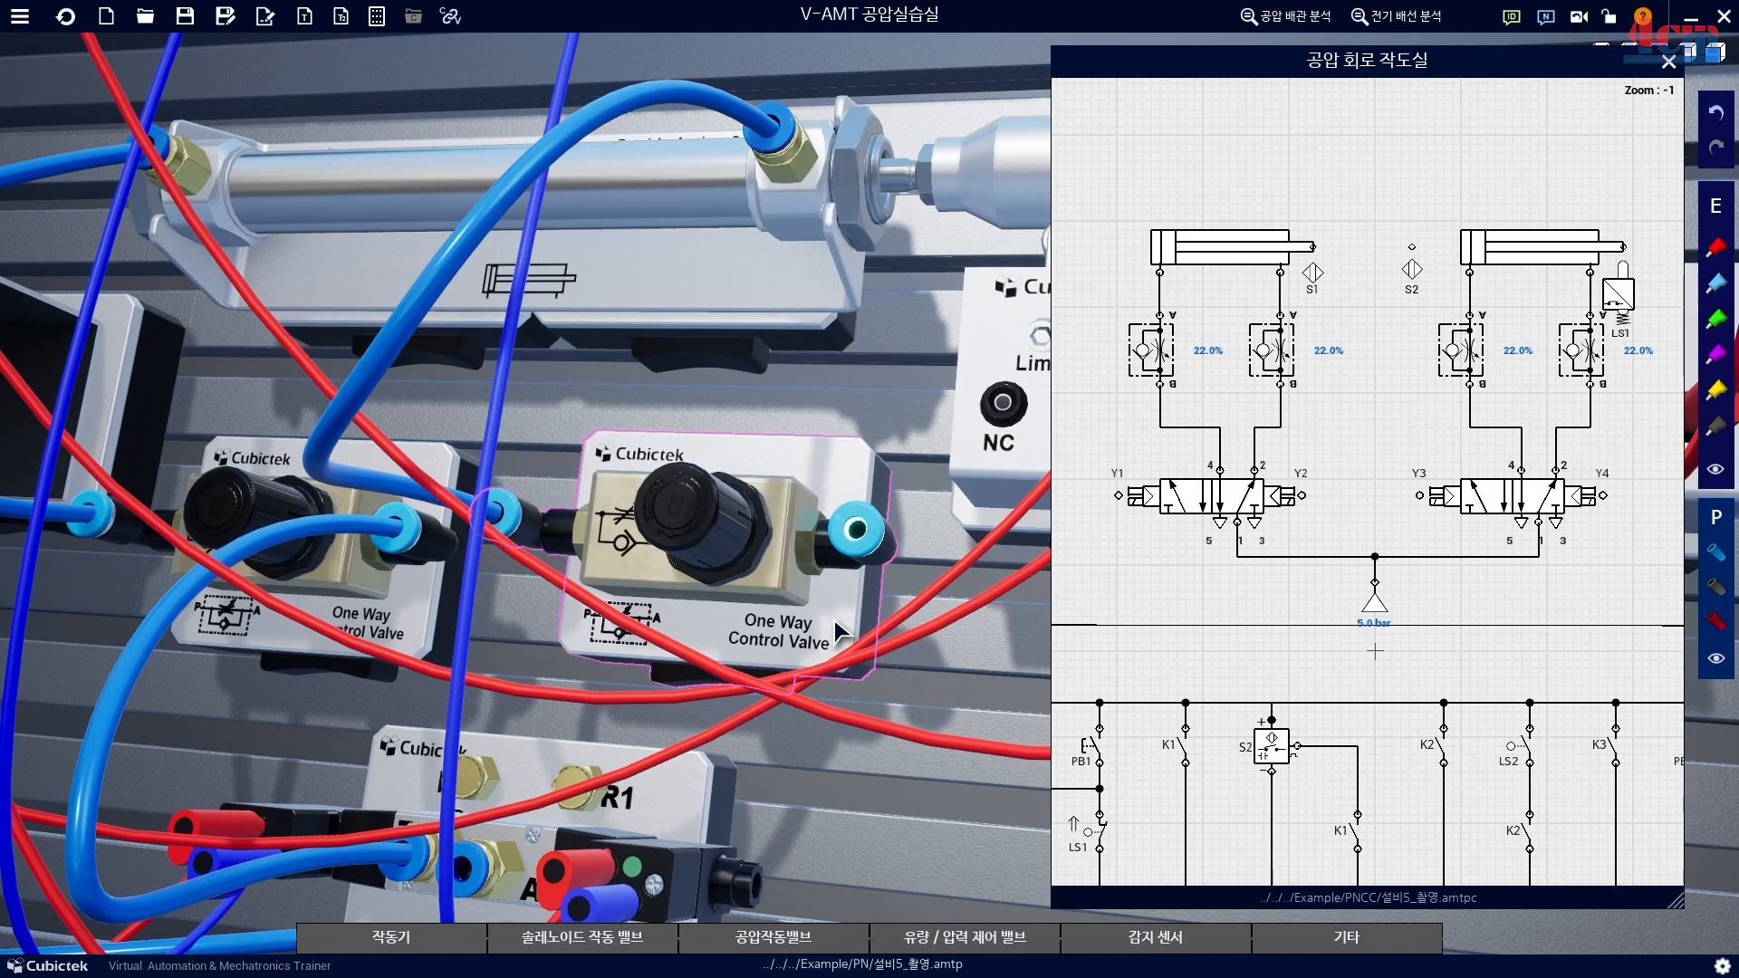
{"action": "left_click", "coordinate": [473, 852]}
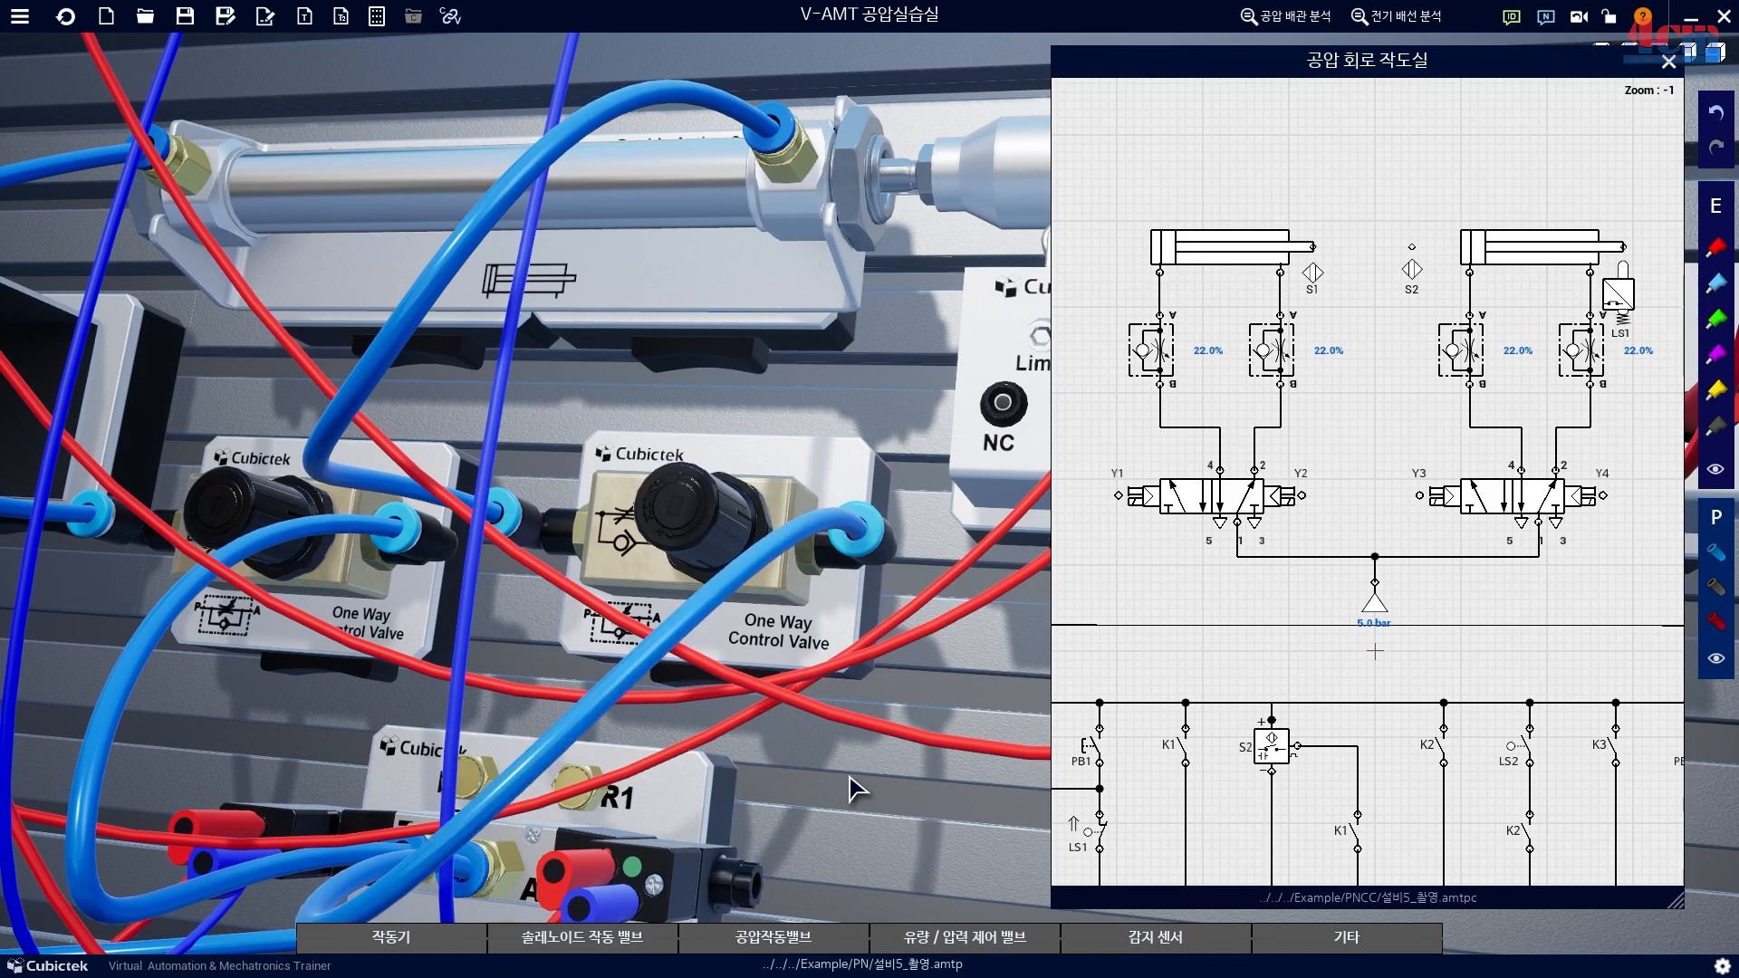
{"action": "scroll", "coordinate": [878, 690], "scroll_direction": "down", "scroll_amount": 5}
{"action": "left_click_drag", "start_coordinate": [878, 690], "coordinate": [703, 705]}
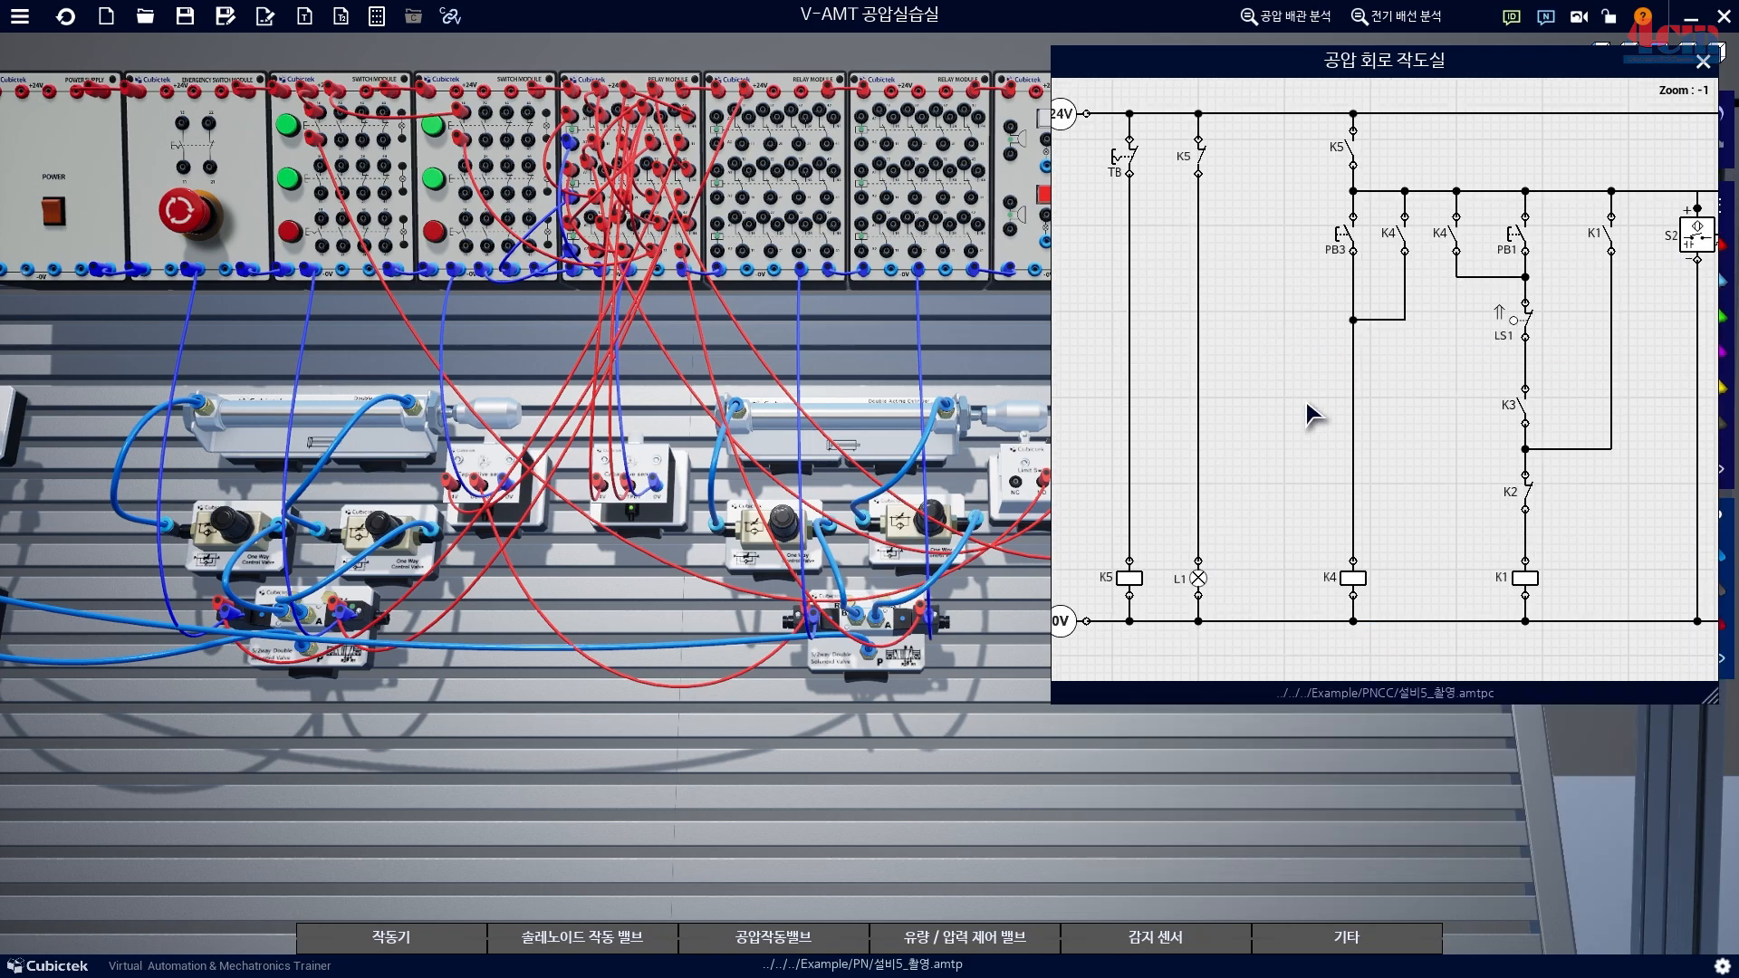
Bring the TB and K5 rungs of the electrical diagram into view and outline the first two switch and two relay modules.
{"action": "left_click_drag", "start_coordinate": [1273, 402], "coordinate": [1319, 399]}
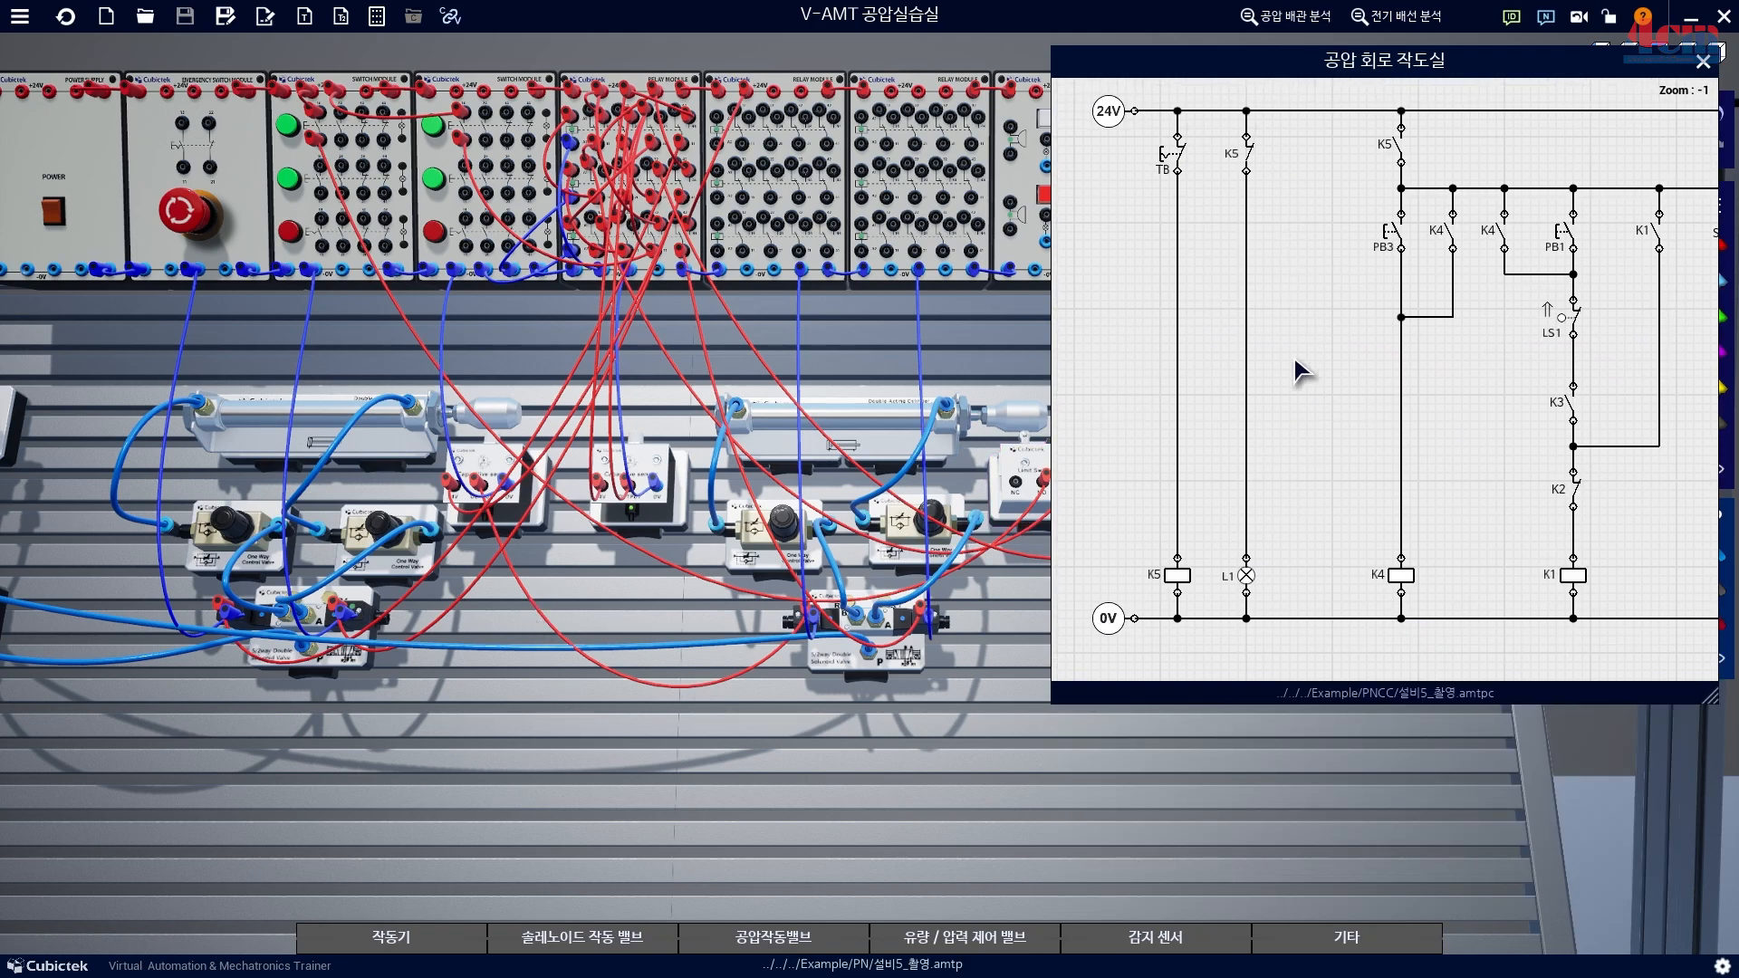
{"action": "scroll", "coordinate": [1143, 192], "scroll_direction": "up", "scroll_amount": 2}
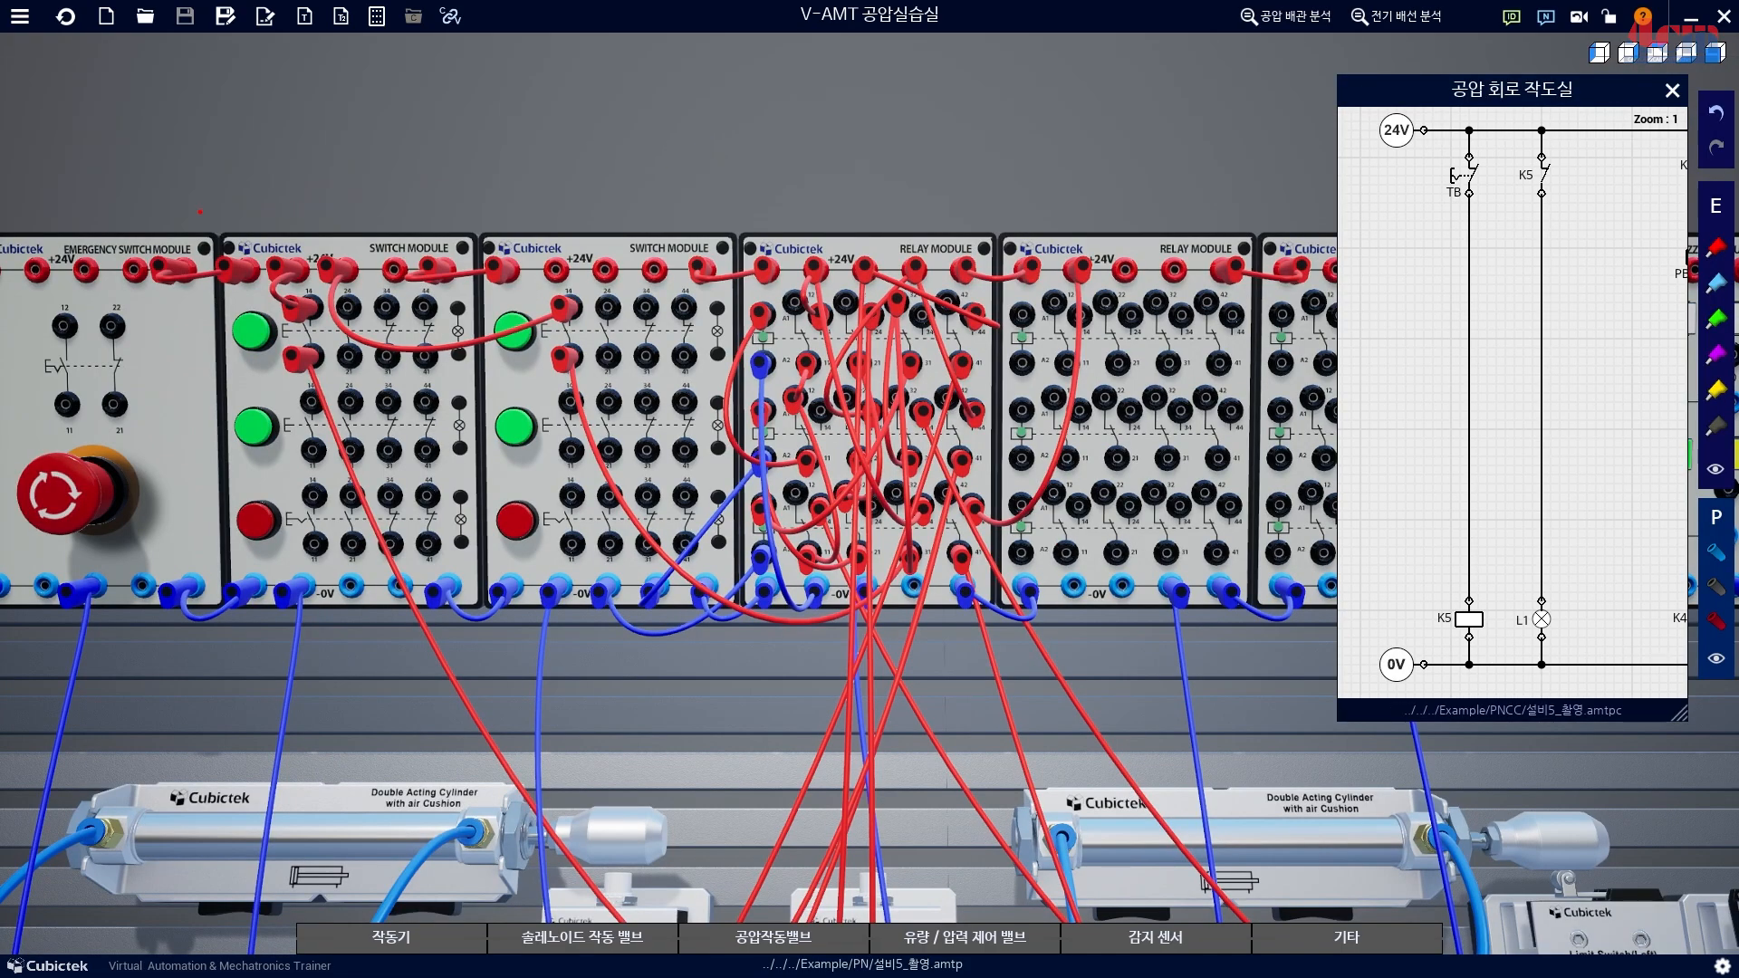
{"action": "left_click_drag", "start_coordinate": [199, 212], "coordinate": [1250, 627]}
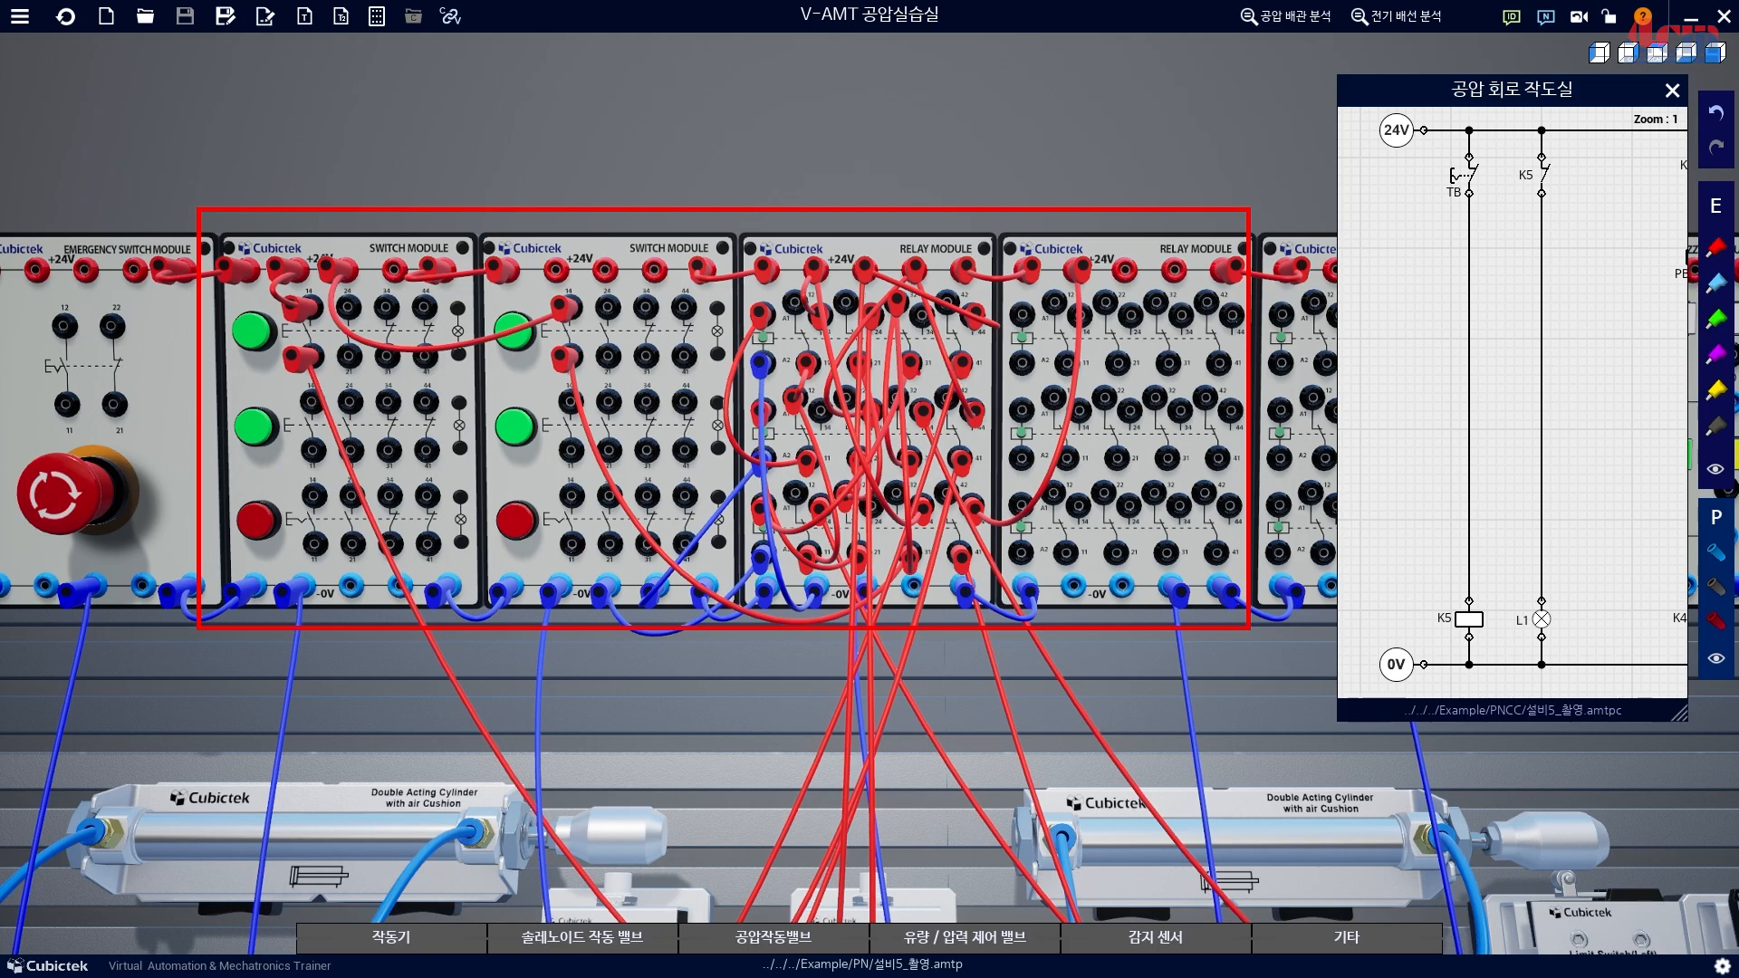
{"action": "left_click_drag", "start_coordinate": [211, 215], "coordinate": [1248, 625]}
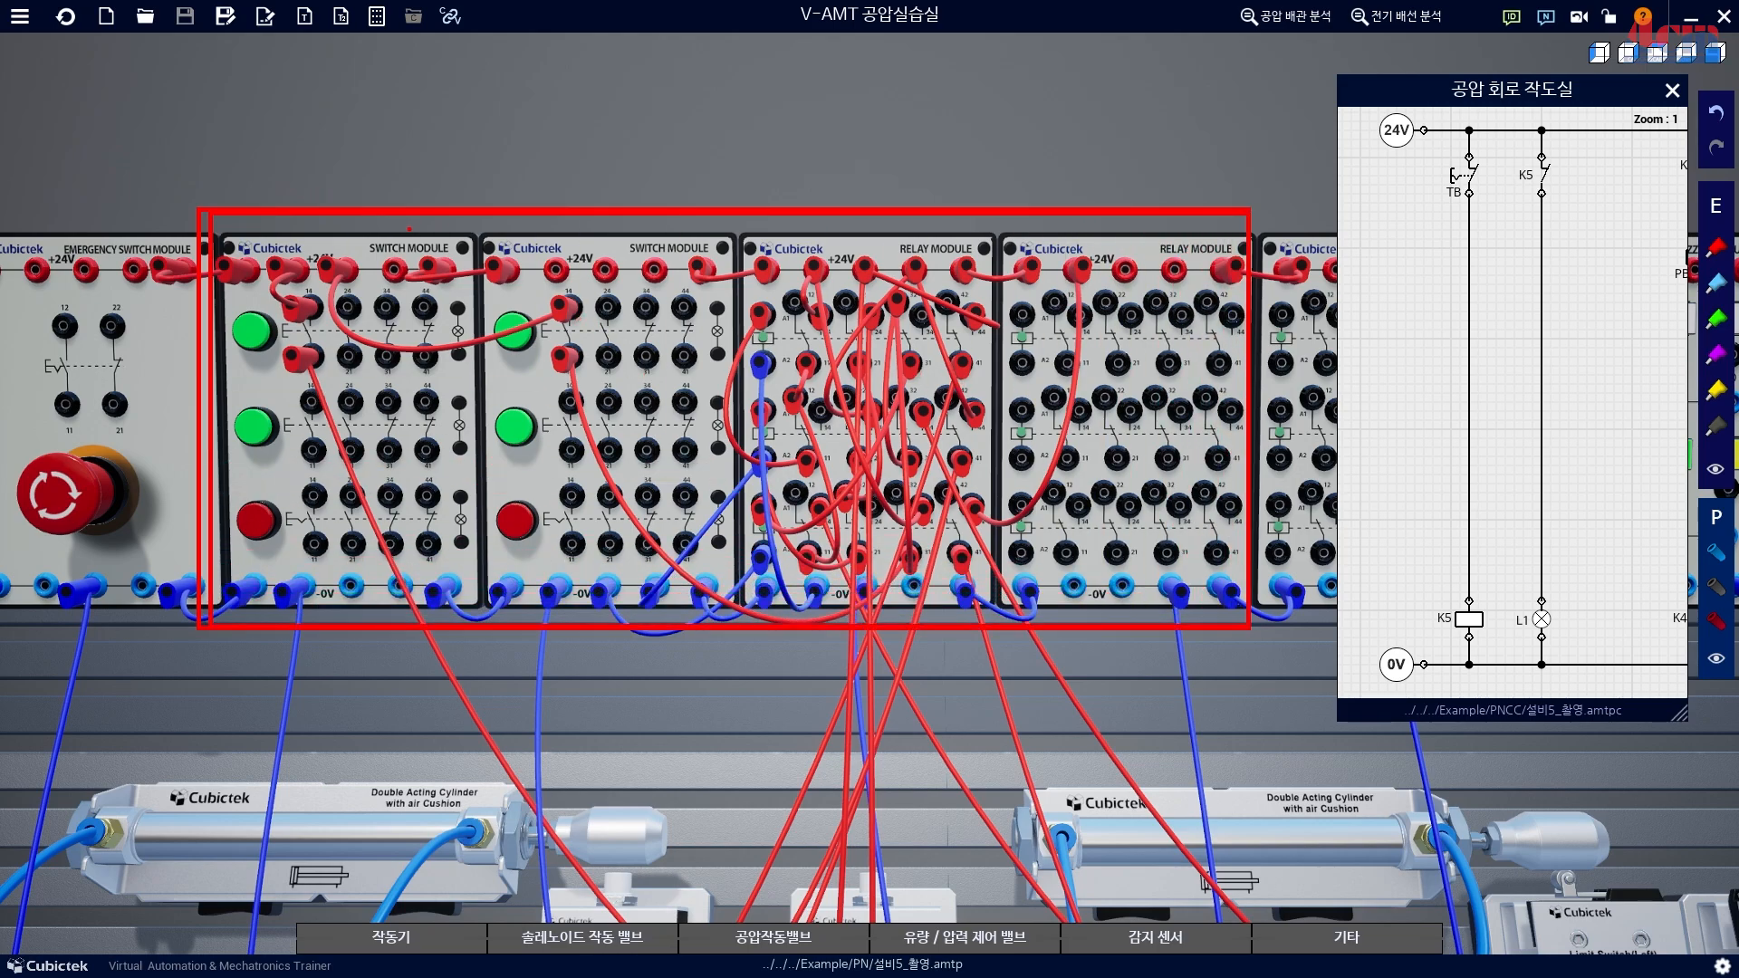
{"action": "mouse_move", "coordinate": [557, 207]}
{"action": "left_mouse_down"}
{"action": "mouse_move", "coordinate": [580, 154]}
{"action": "mouse_move", "coordinate": [761, 161]}
{"action": "mouse_move", "coordinate": [892, 77]}
{"action": "left_mouse_up"}
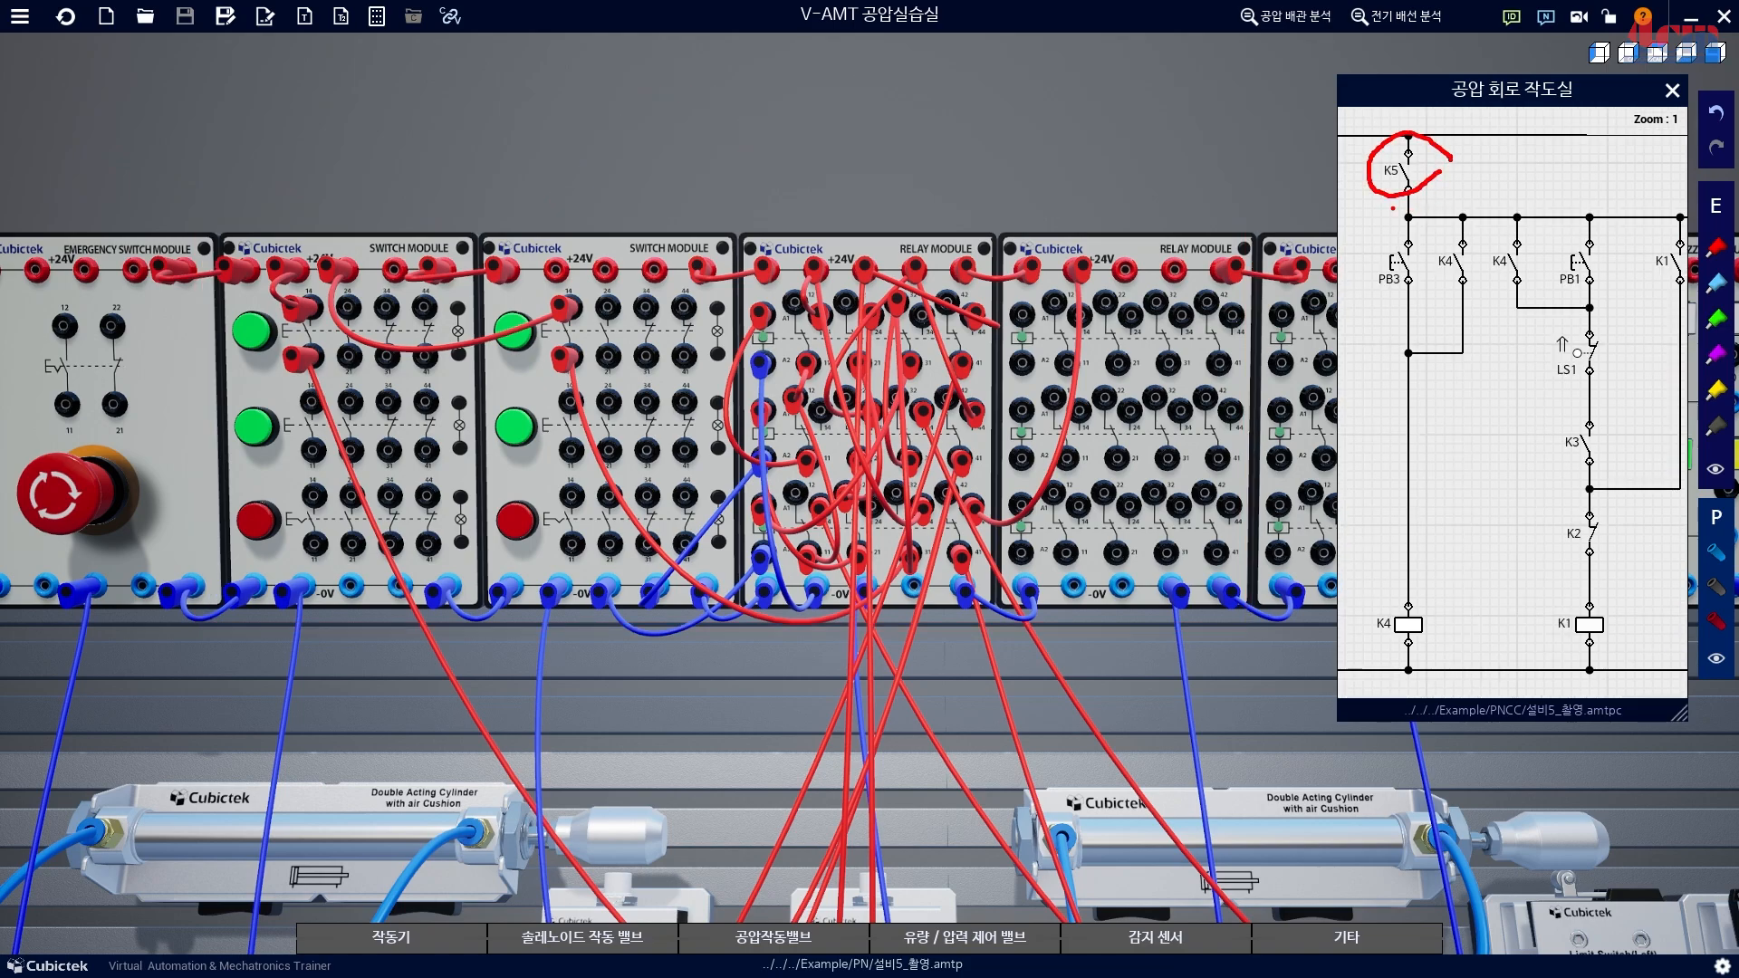
Outline the circuit fed by the K5 contact and mark the relays K1 to K5 on the first two relay modules.
{"action": "mouse_move", "coordinate": [1393, 208]}
{"action": "left_mouse_down"}
{"action": "mouse_move", "coordinate": [1584, 369]}
{"action": "mouse_move", "coordinate": [1693, 604]}
{"action": "mouse_move", "coordinate": [1699, 678]}
{"action": "left_mouse_up"}
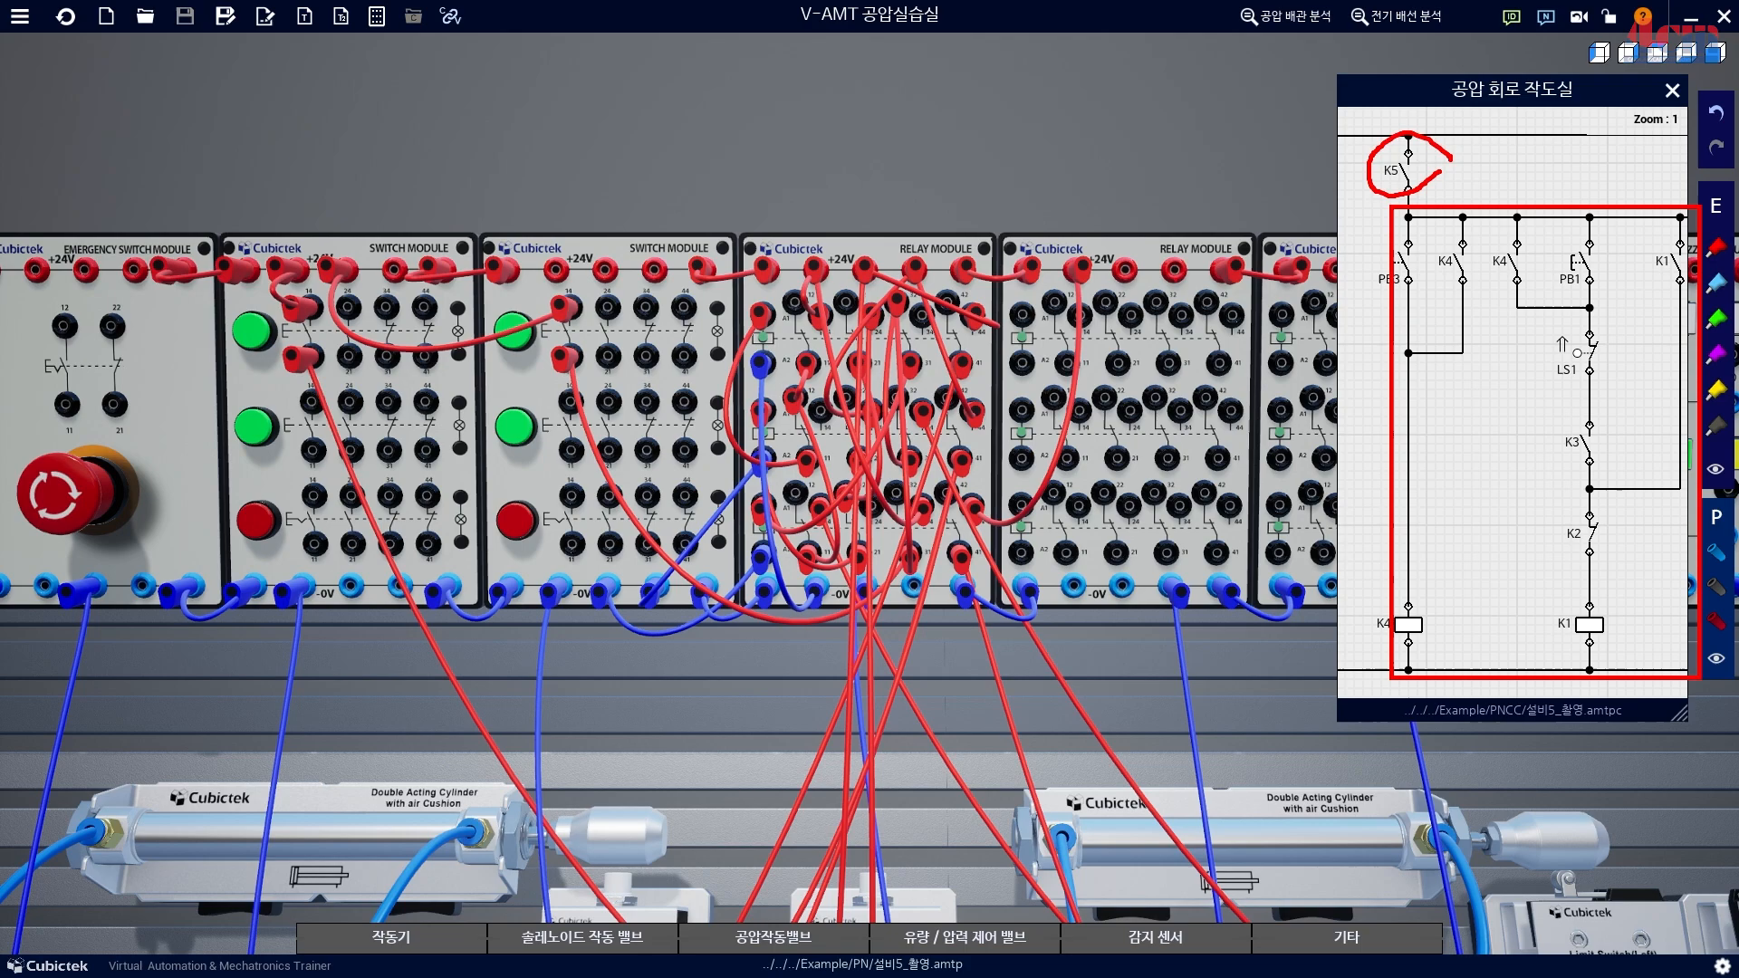
{"action": "left_click_drag", "start_coordinate": [744, 287], "coordinate": [946, 374]}
{"action": "left_click_drag", "start_coordinate": [757, 390], "coordinate": [958, 451]}
{"action": "left_click_drag", "start_coordinate": [759, 491], "coordinate": [956, 569]}
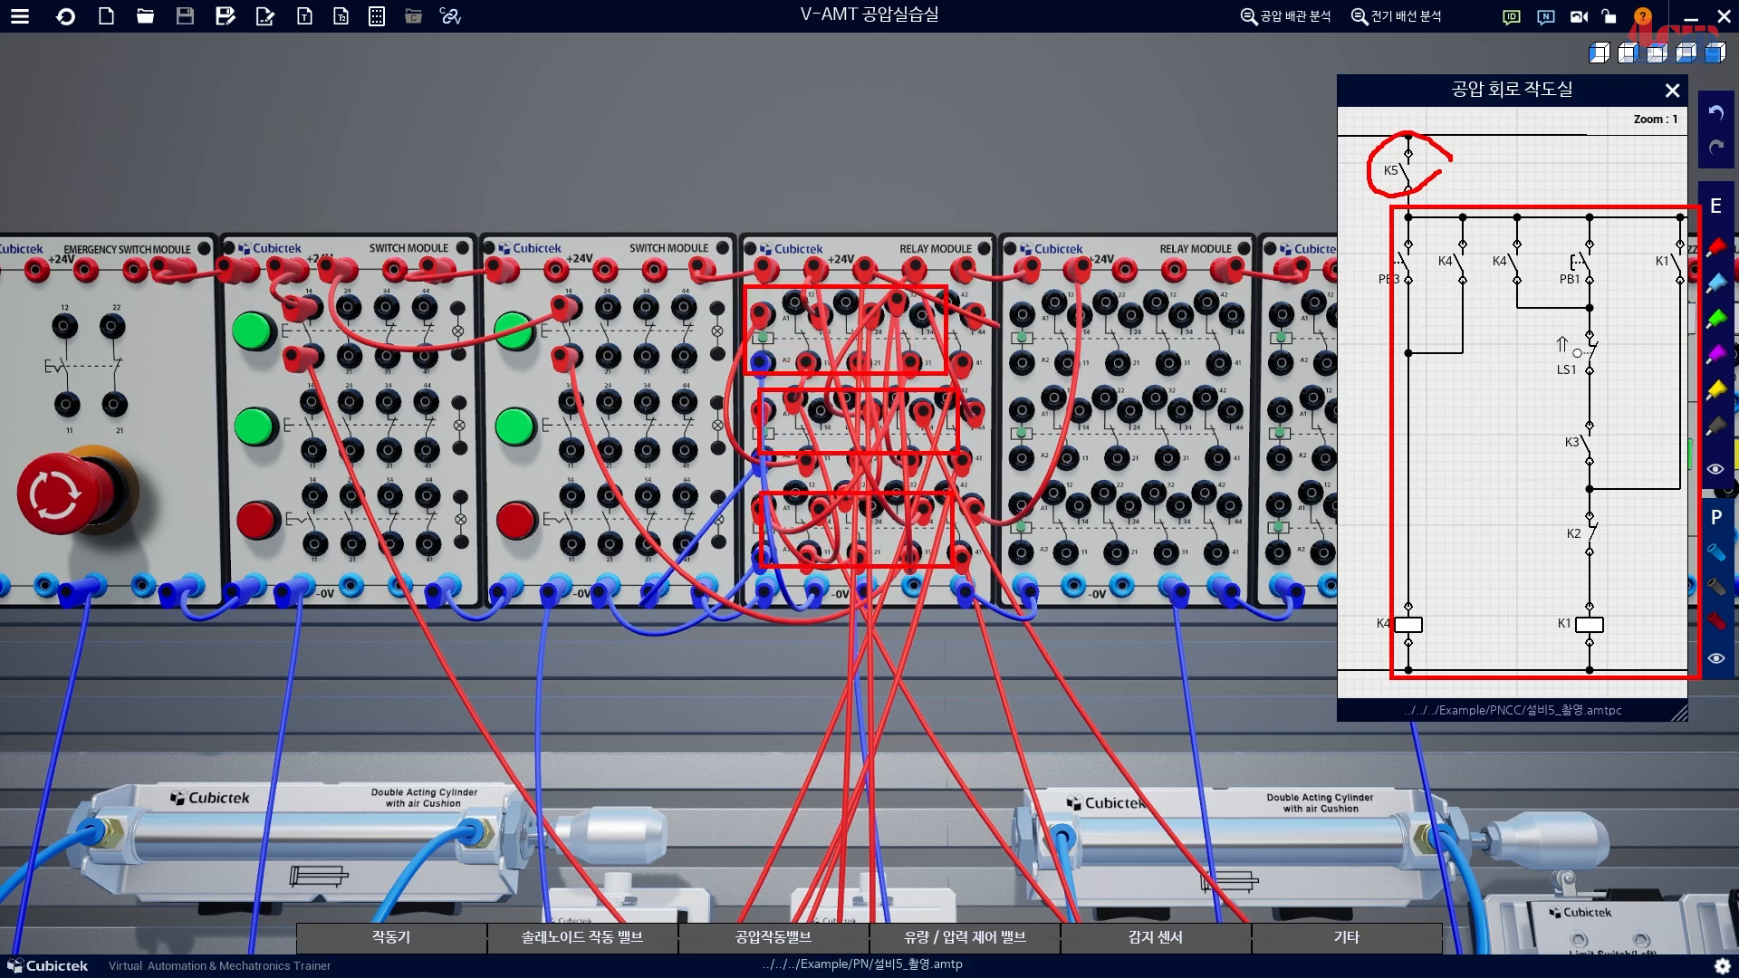
{"action": "left_click_drag", "start_coordinate": [1012, 288], "coordinate": [1256, 363]}
{"action": "mouse_move", "coordinate": [1021, 392]}
{"action": "left_mouse_down"}
{"action": "mouse_move", "coordinate": [1257, 469]}
{"action": "mouse_move", "coordinate": [1043, 449]}
{"action": "mouse_move", "coordinate": [1221, 441]}
{"action": "mouse_move", "coordinate": [1068, 406]}
{"action": "mouse_move", "coordinate": [1100, 464]}
{"action": "mouse_move", "coordinate": [1146, 414]}
{"action": "left_mouse_up"}
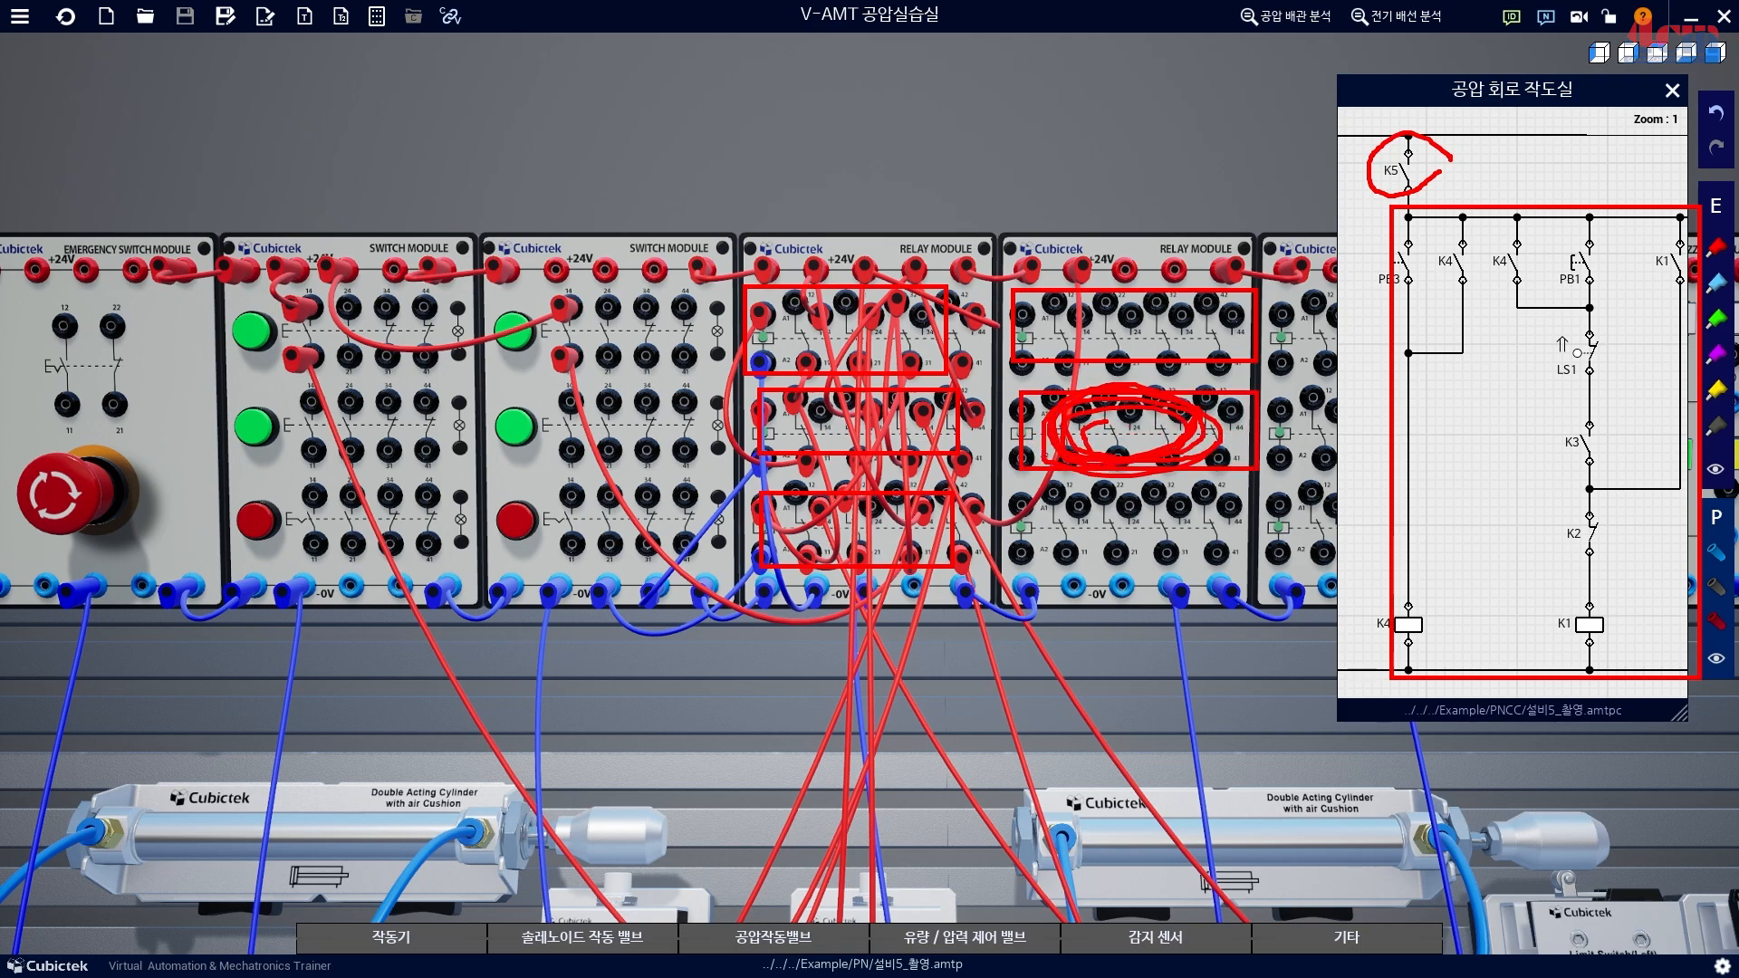
{"action": "left_click_drag", "start_coordinate": [201, 212], "coordinate": [1264, 630]}
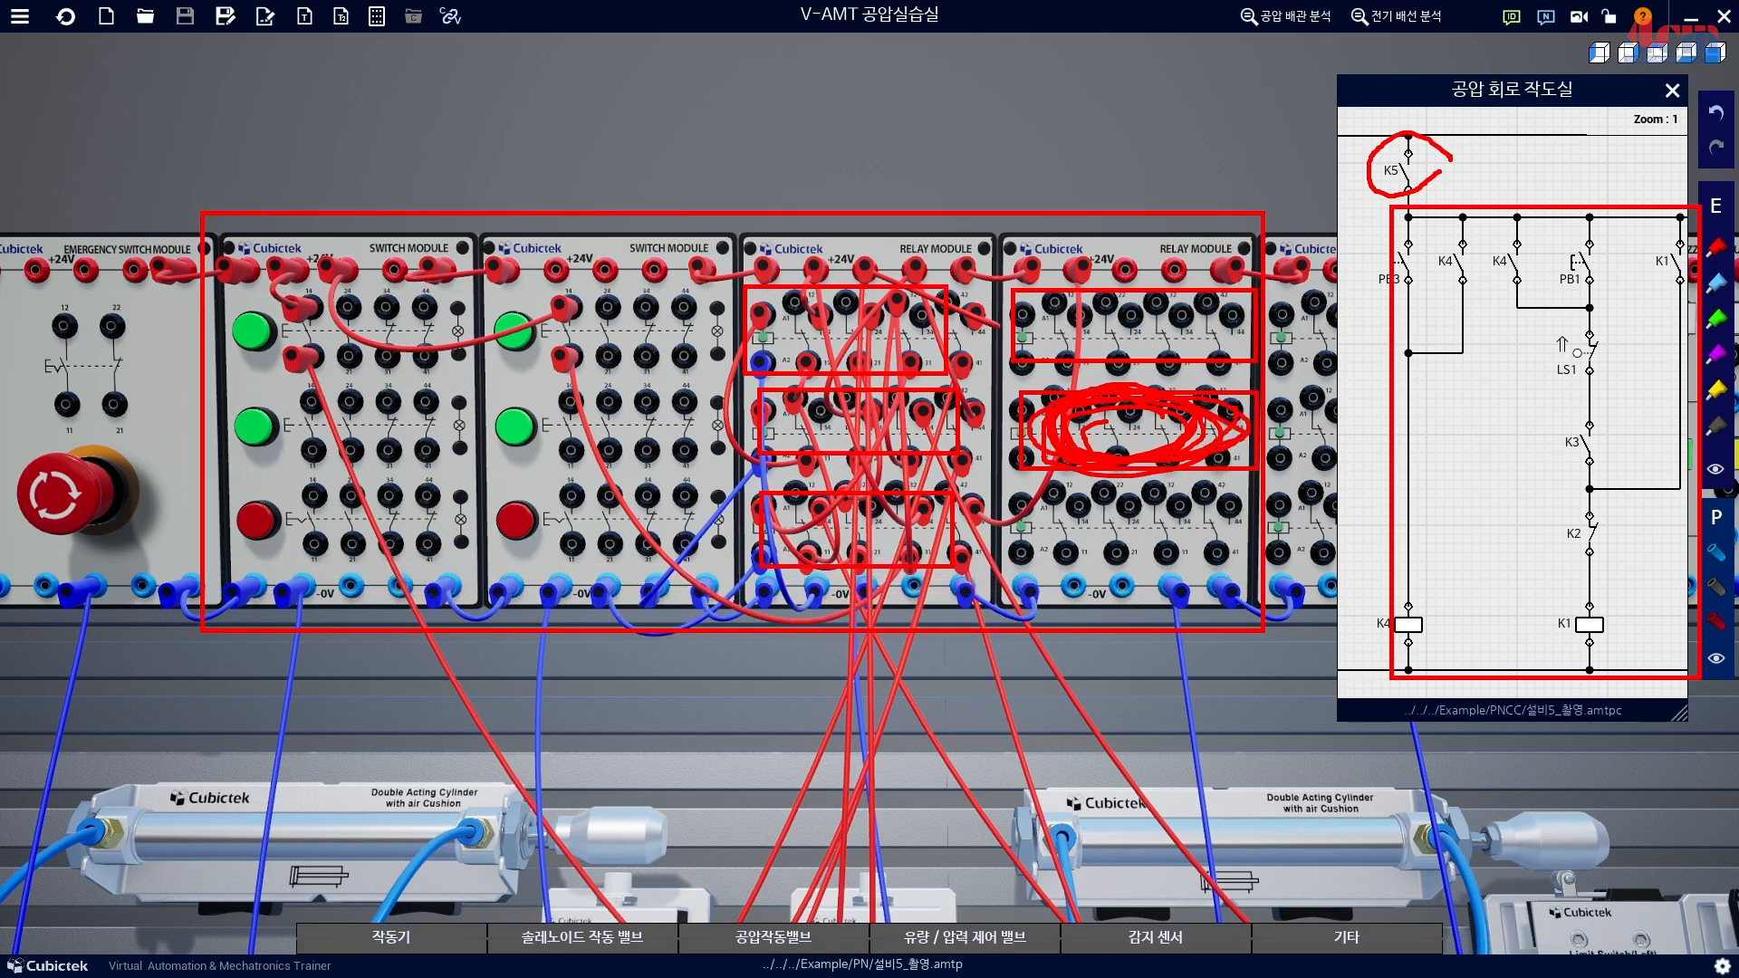
{"action": "key", "text": "Escape"}
Cross out the second relay module's middle relay and mark the third relay module's top relay as the one for K5.
{"action": "left_click_drag", "start_coordinate": [1238, 157], "coordinate": [1060, 154]}
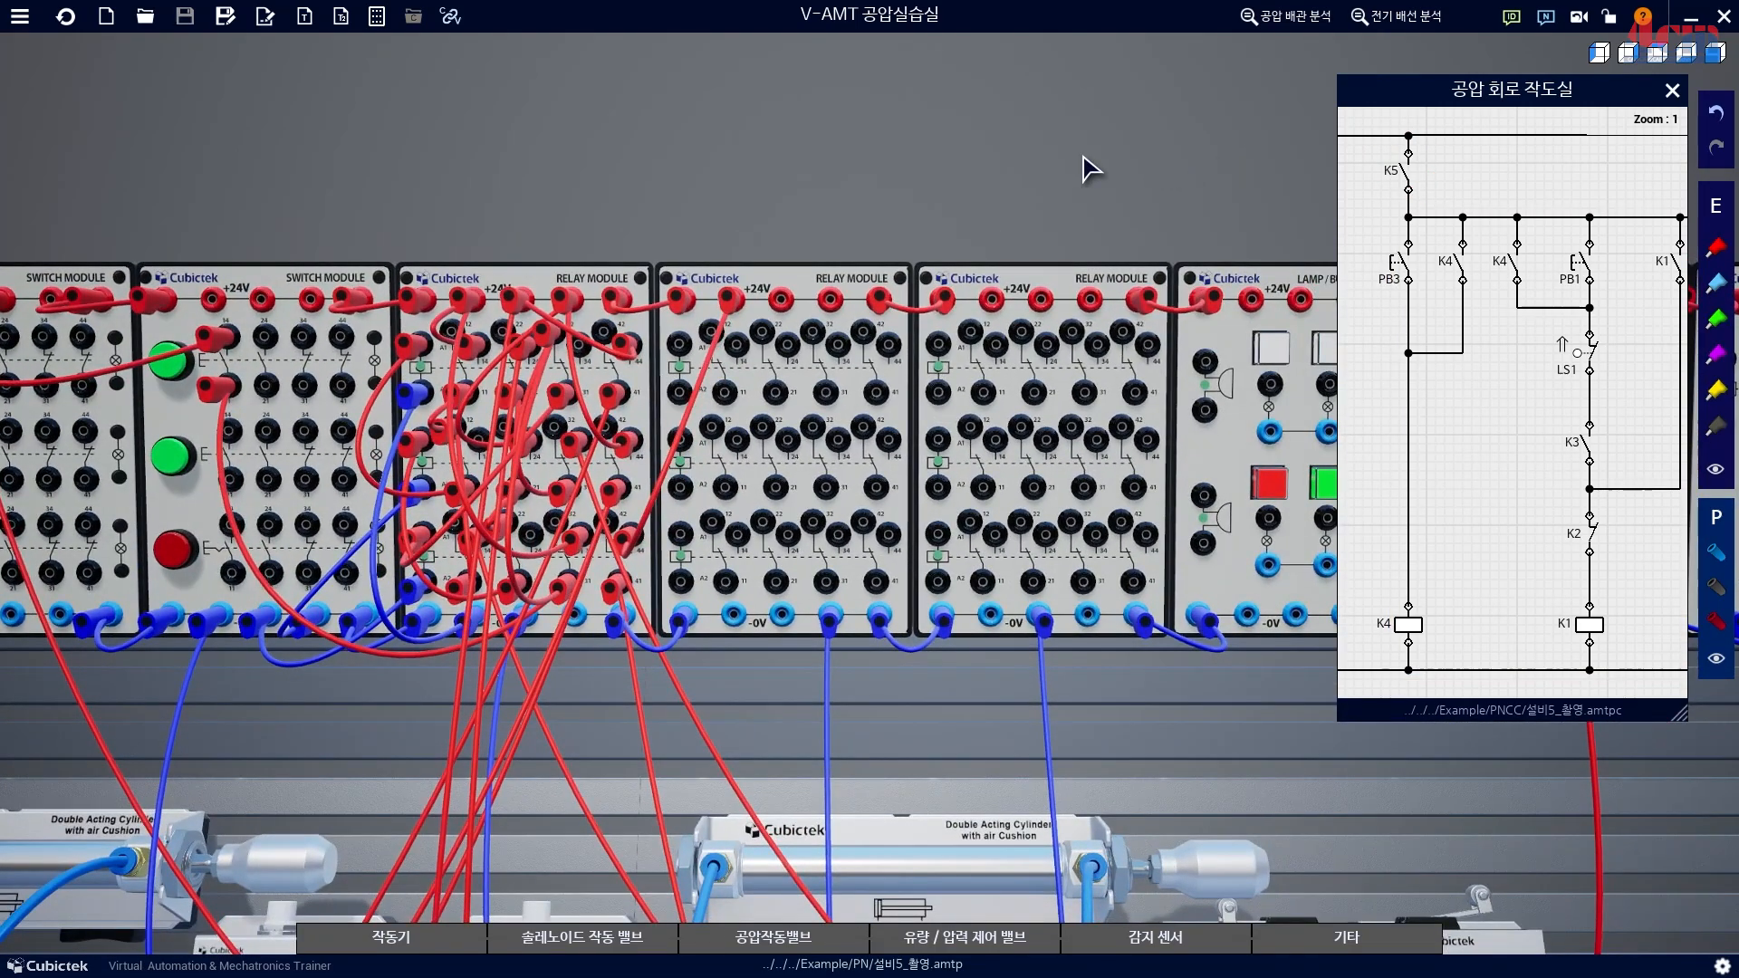
{"action": "key", "text": "ctrl+2"}
{"action": "left_click_drag", "start_coordinate": [652, 418], "coordinate": [931, 500]}
{"action": "left_click_drag", "start_coordinate": [673, 497], "coordinate": [884, 426]}
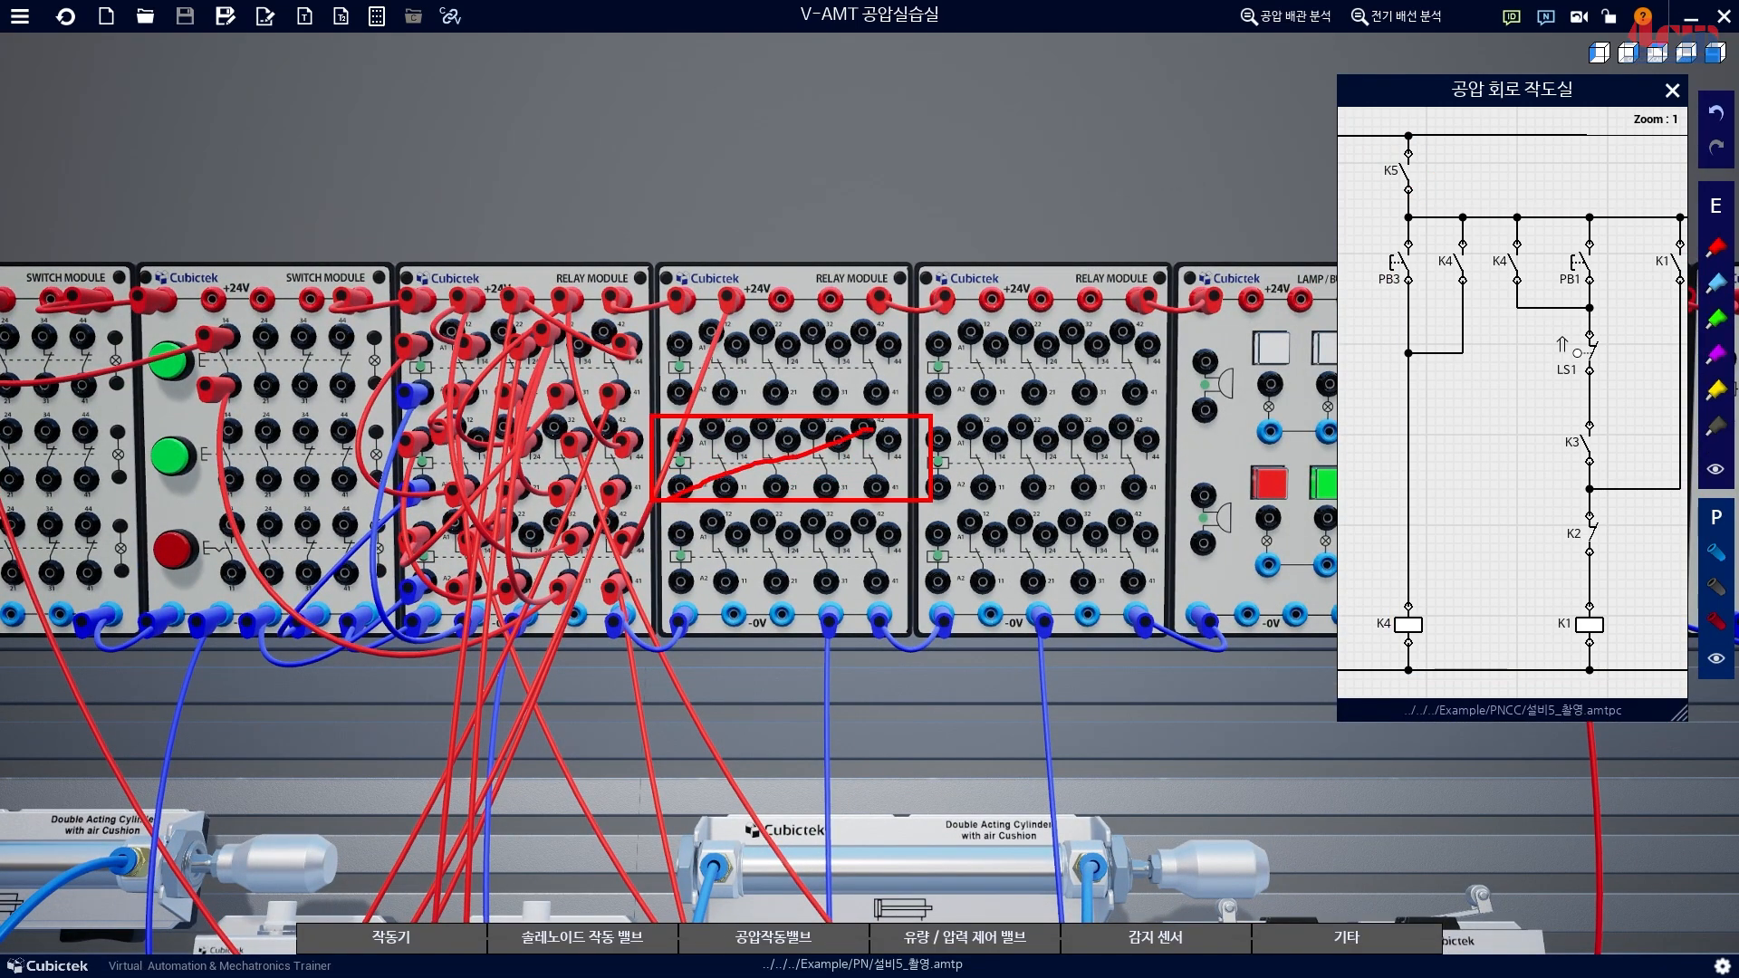
{"action": "left_click_drag", "start_coordinate": [682, 430], "coordinate": [908, 498]}
{"action": "mouse_move", "coordinate": [1119, 253]}
{"action": "left_mouse_down"}
{"action": "mouse_move", "coordinate": [1188, 579]}
{"action": "mouse_move", "coordinate": [956, 516]}
{"action": "mouse_move", "coordinate": [1175, 315]}
{"action": "left_mouse_up"}
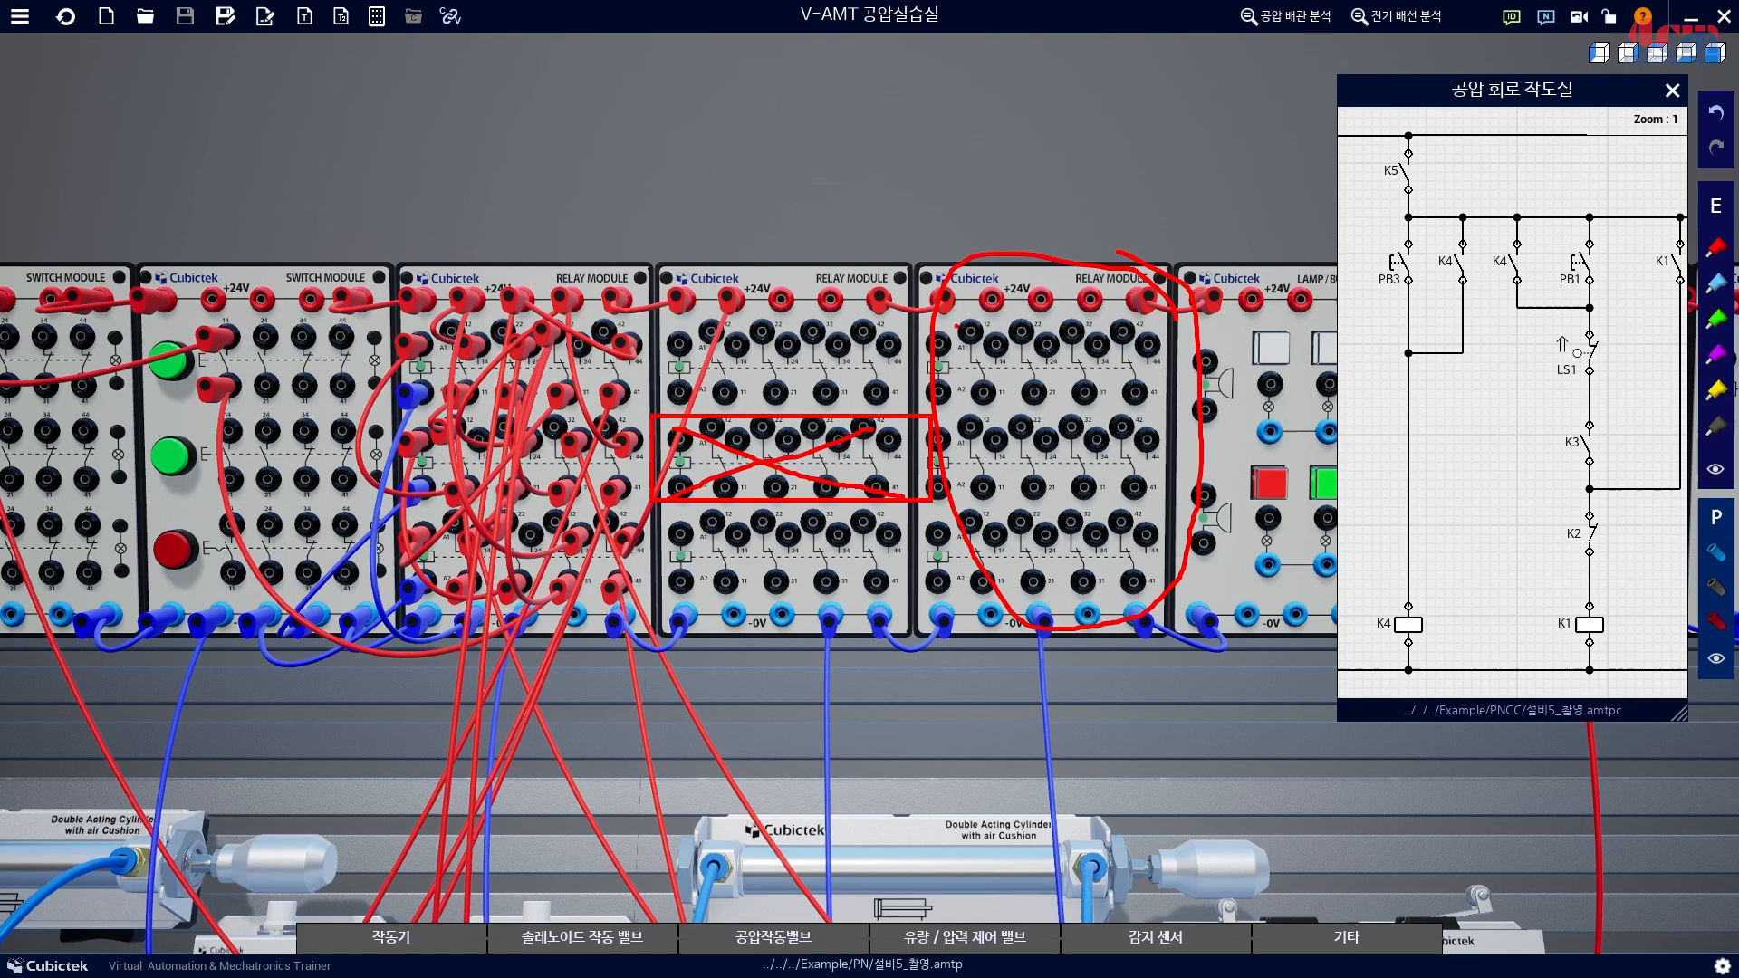
{"action": "left_click_drag", "start_coordinate": [1050, 367], "coordinate": [1152, 394]}
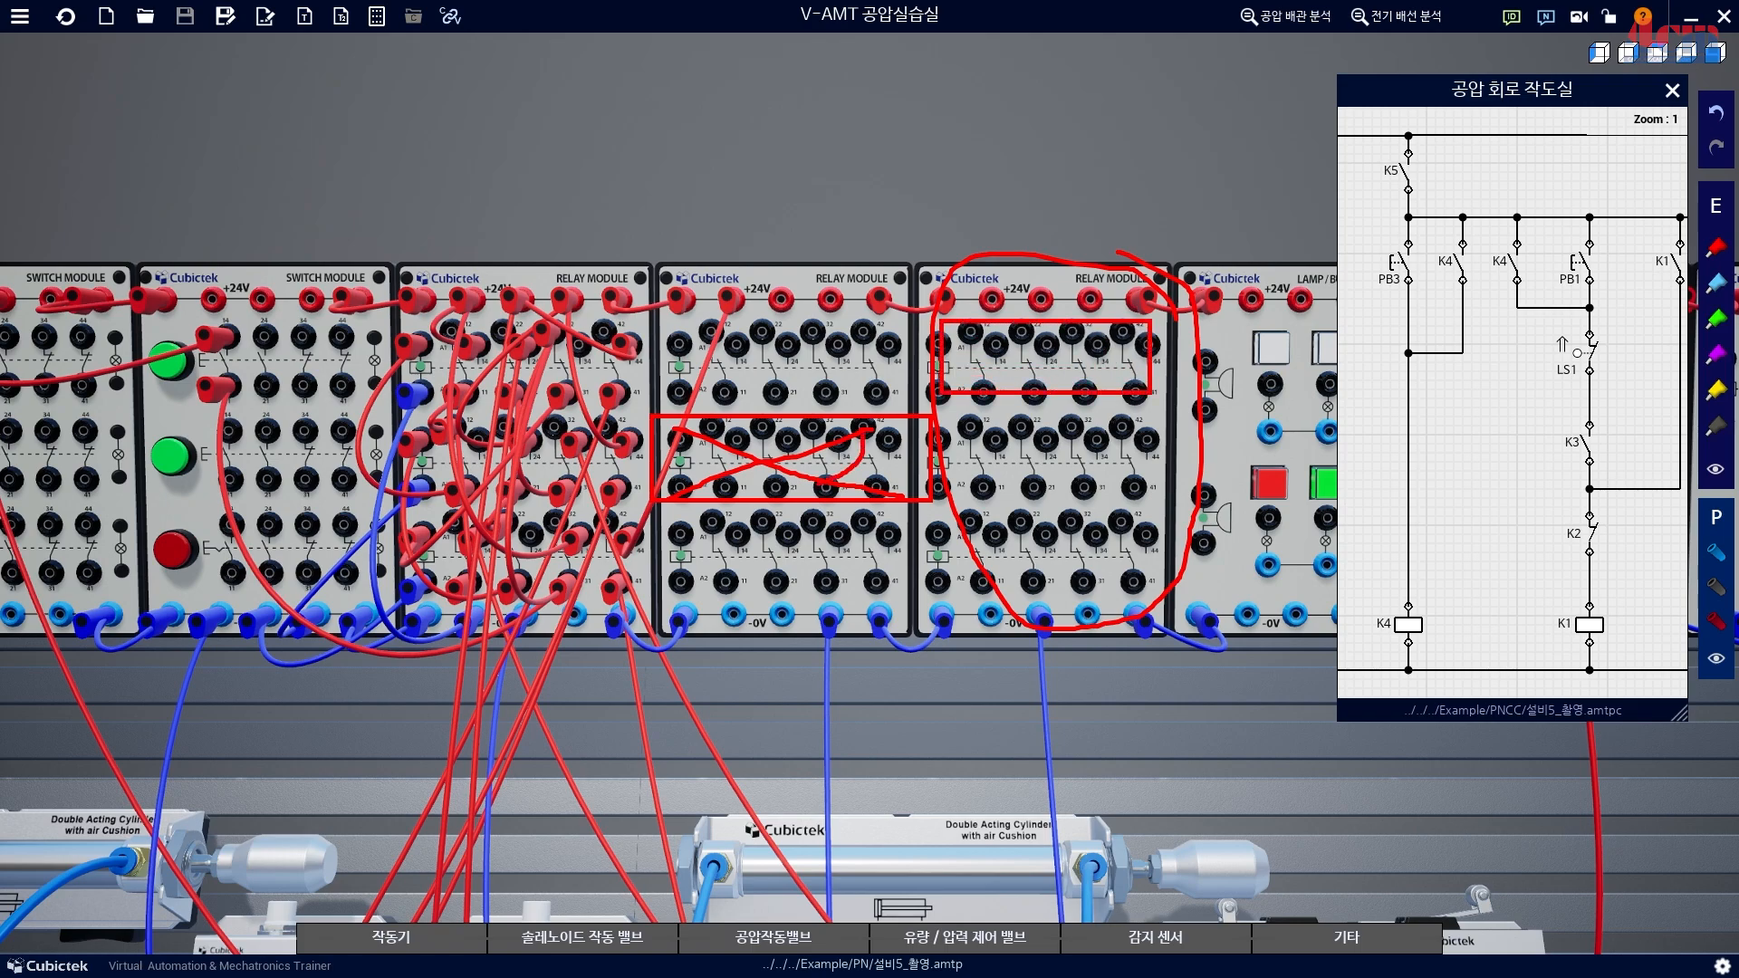
{"action": "mouse_move", "coordinate": [819, 487]}
{"action": "left_mouse_down"}
{"action": "mouse_move", "coordinate": [693, 422]}
{"action": "mouse_move", "coordinate": [858, 448]}
{"action": "left_mouse_up"}
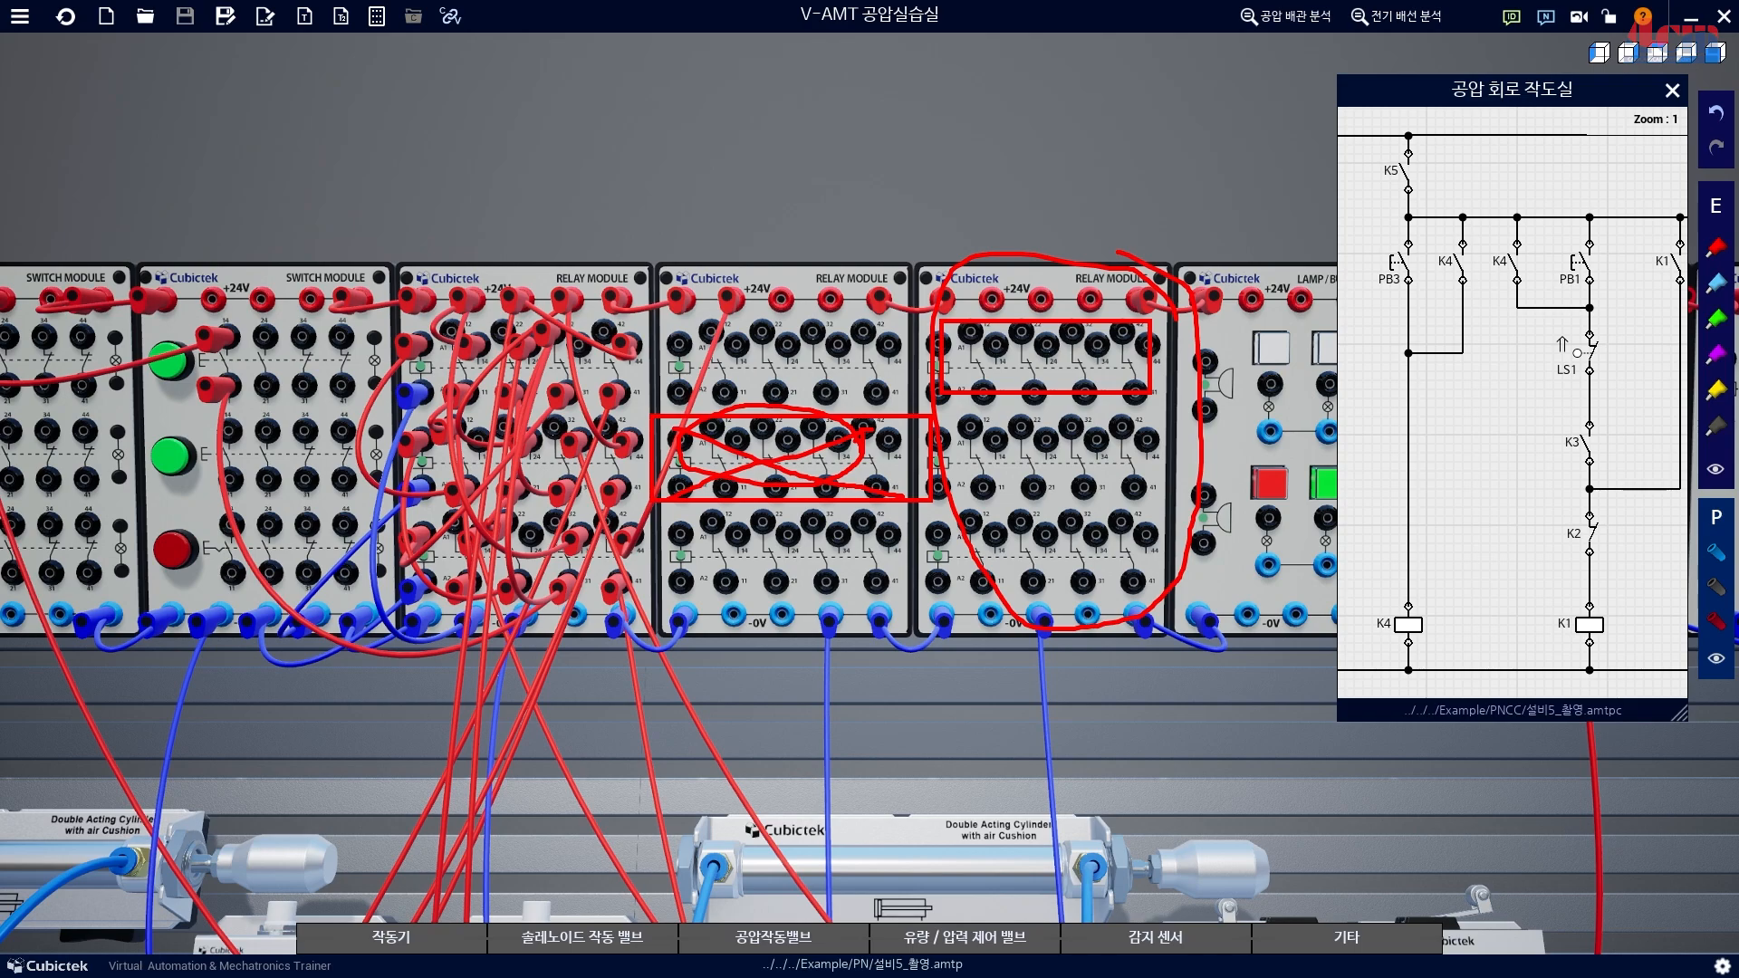
{"action": "mouse_move", "coordinate": [943, 312]}
{"action": "left_mouse_down"}
{"action": "mouse_move", "coordinate": [967, 342]}
{"action": "mouse_move", "coordinate": [1155, 396]}
{"action": "left_mouse_up"}
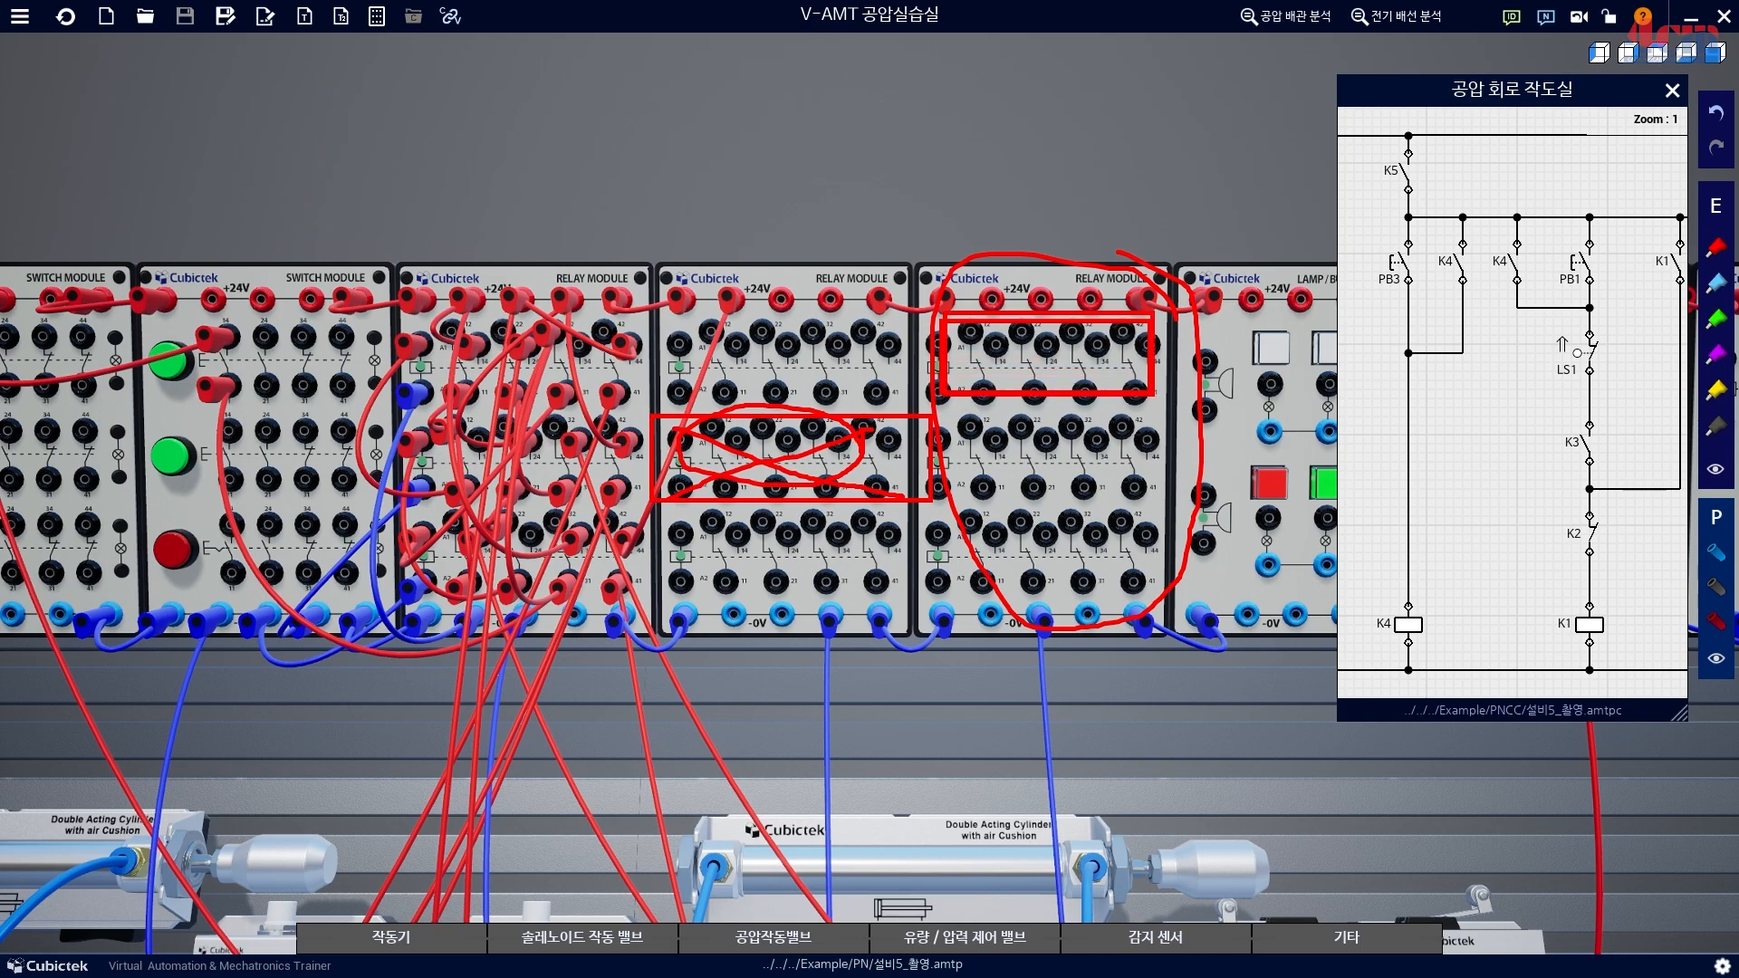
{"action": "left_click_drag", "start_coordinate": [936, 424], "coordinate": [1166, 472]}
{"action": "left_click_drag", "start_coordinate": [943, 516], "coordinate": [1152, 590]}
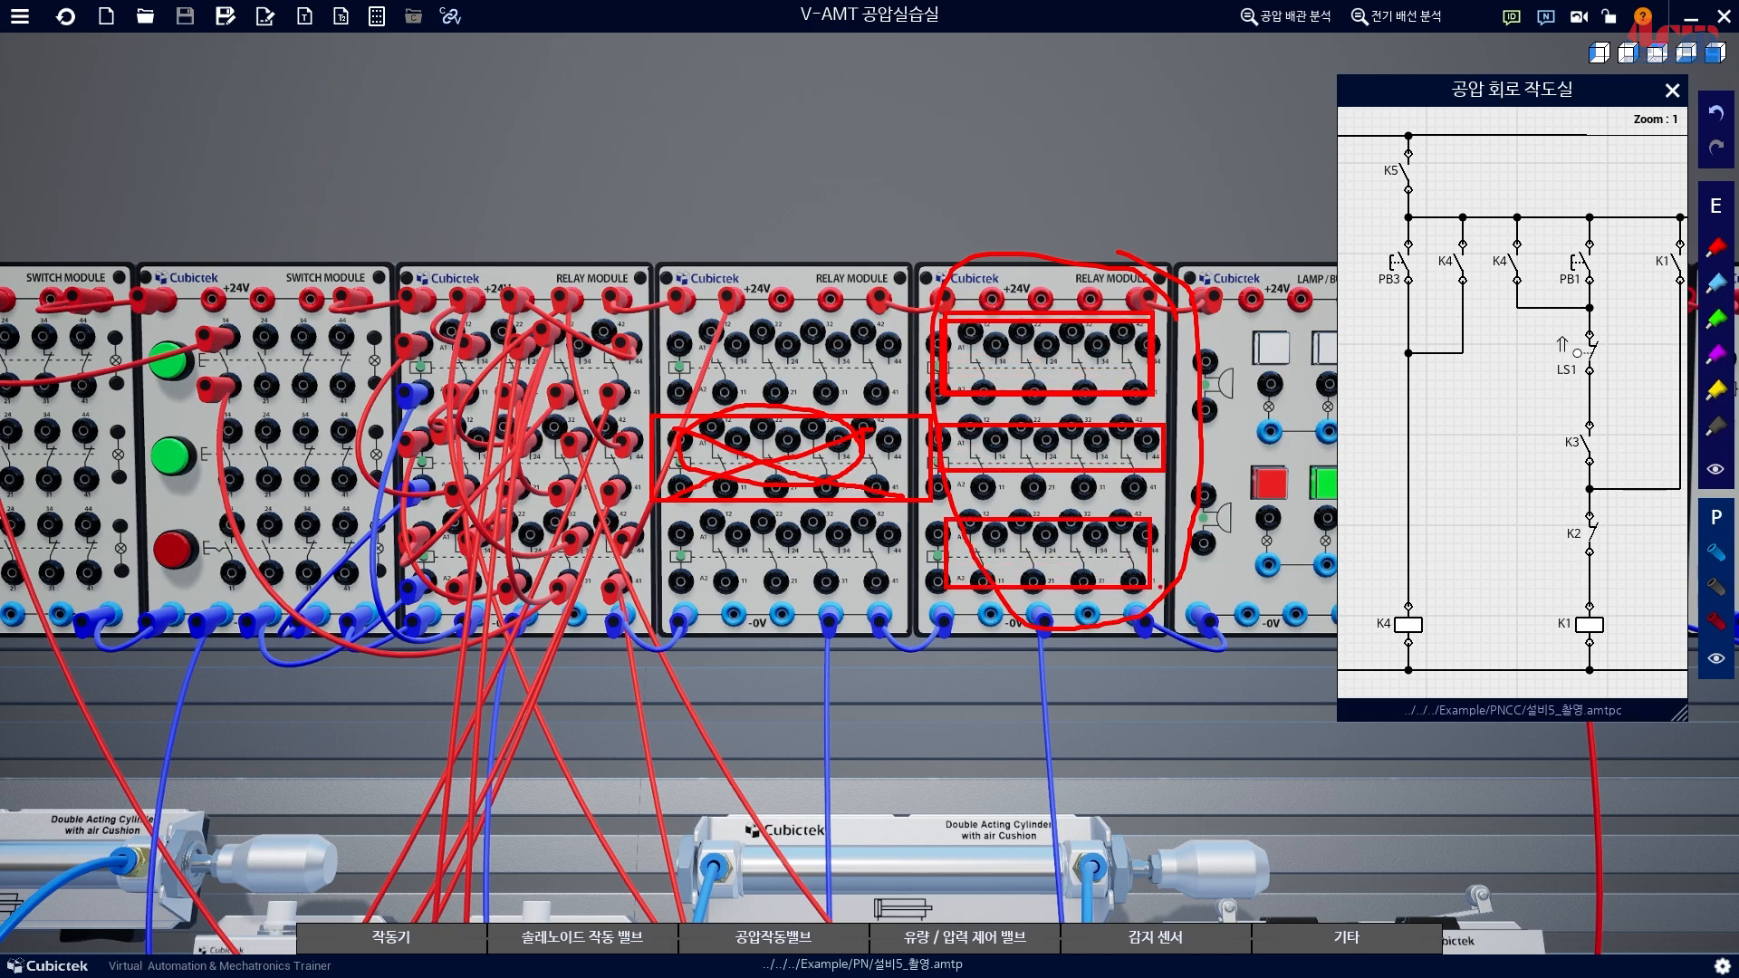
{"action": "key", "text": "ctrl+z"}
{"action": "key", "text": "ctrl+z"}
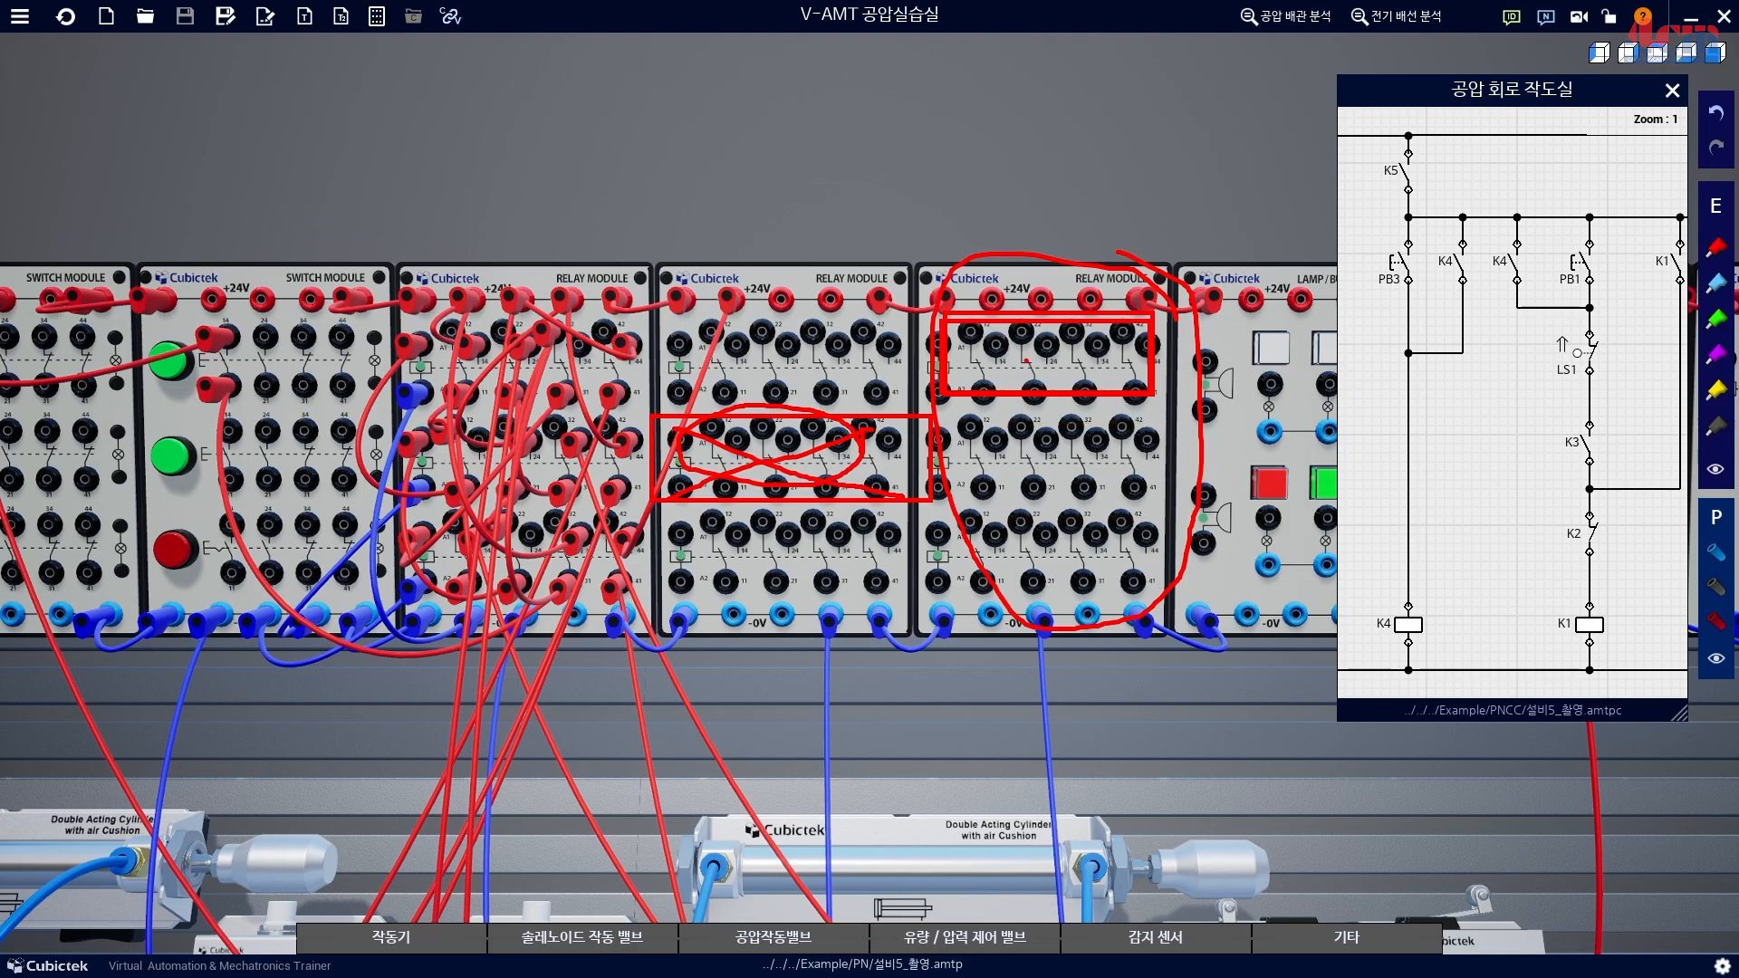
{"action": "left_click_drag", "start_coordinate": [1127, 330], "coordinate": [1037, 401]}
{"action": "left_click_drag", "start_coordinate": [960, 312], "coordinate": [1132, 381]}
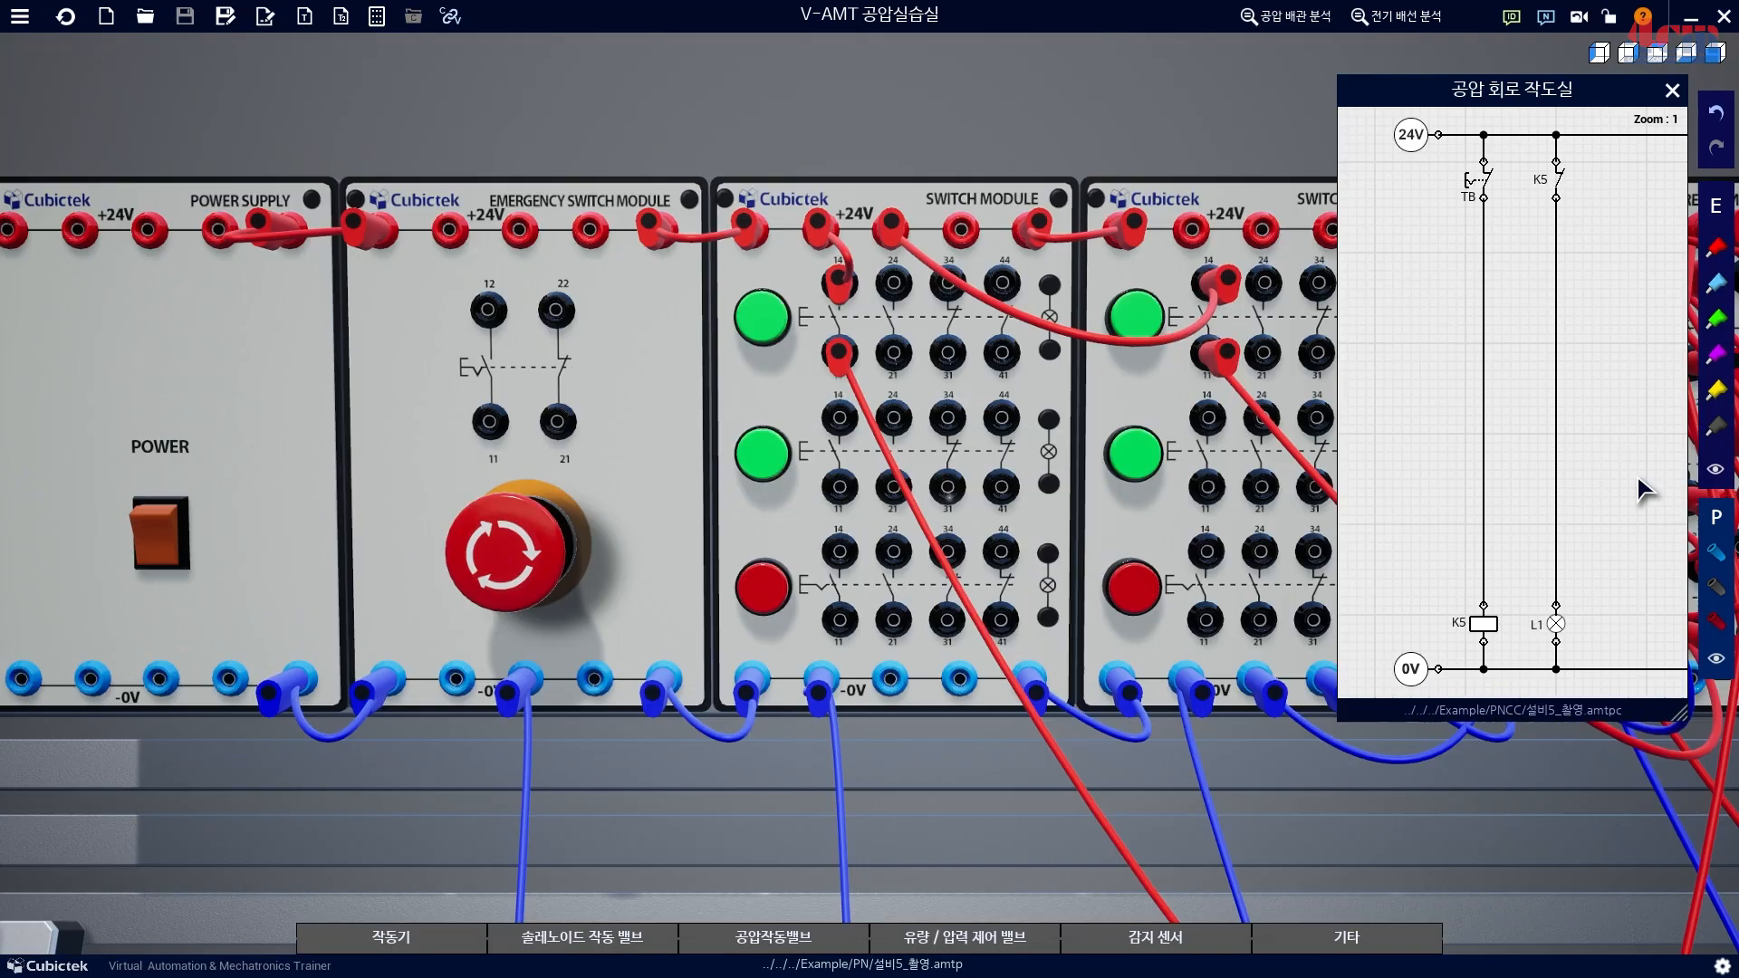
Wire +24V to terminal 22 of the emergency switch module's normally closed contact.
{"action": "scroll", "coordinate": [505, 125], "scroll_direction": "up", "scroll_amount": 1}
{"action": "left_click_drag", "start_coordinate": [504, 125], "coordinate": [480, 137]}
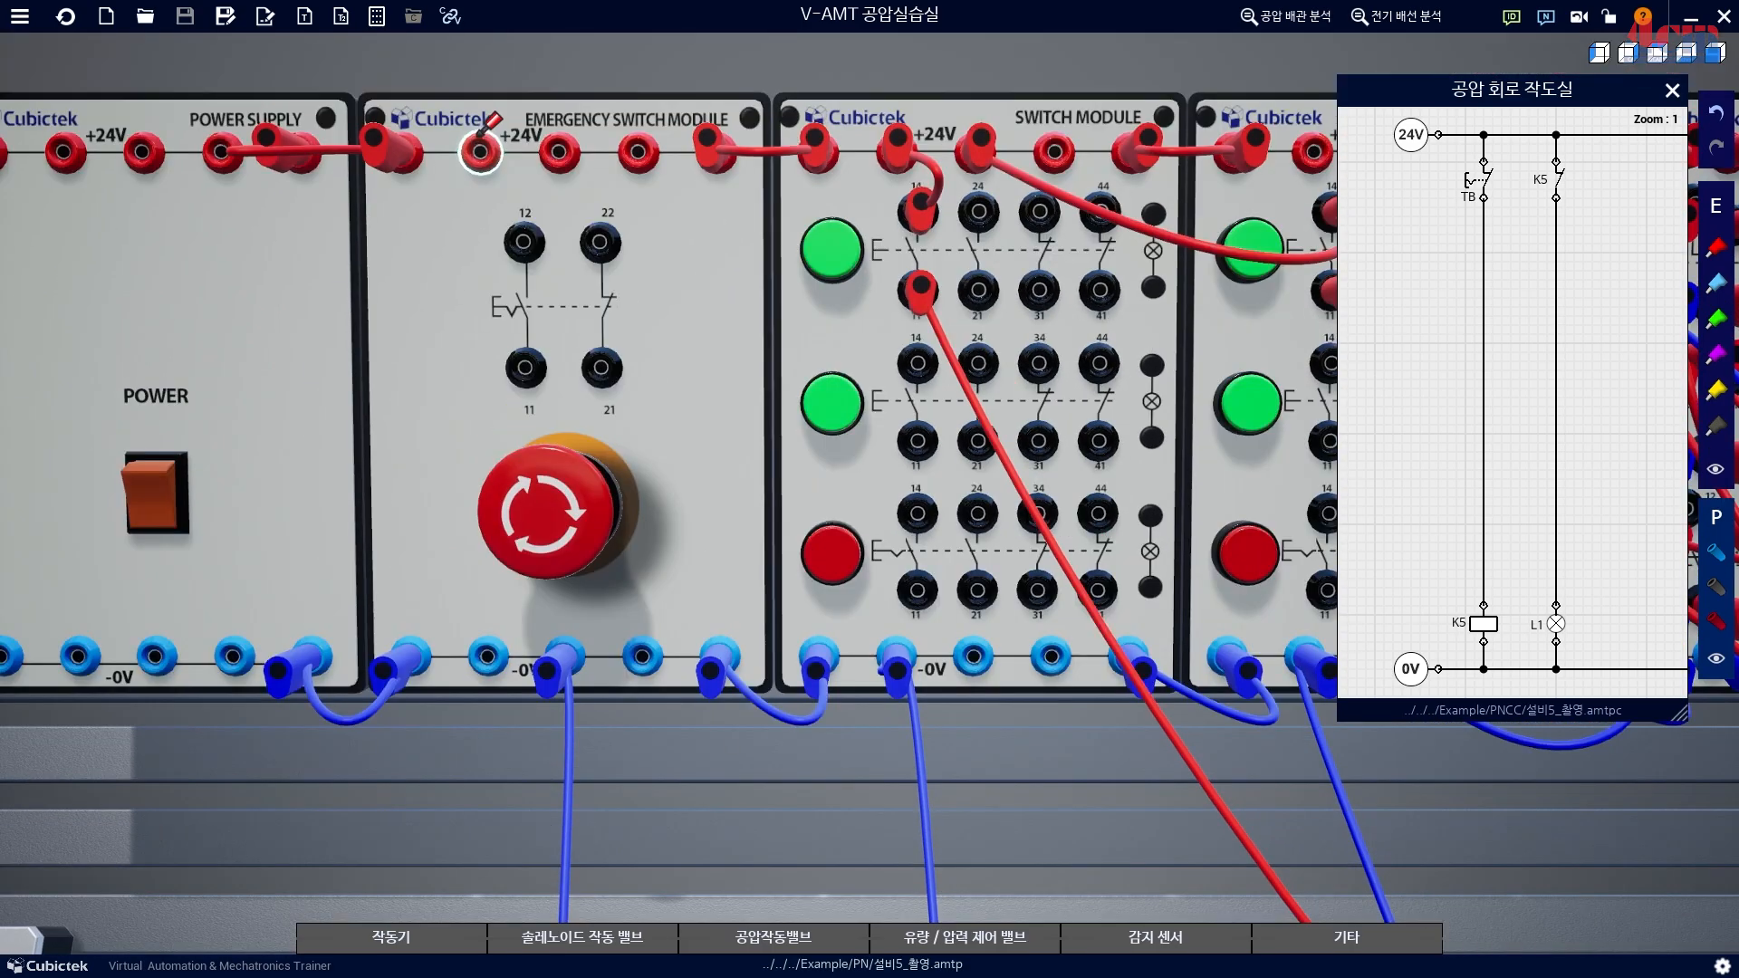
{"action": "left_click", "coordinate": [624, 218]}
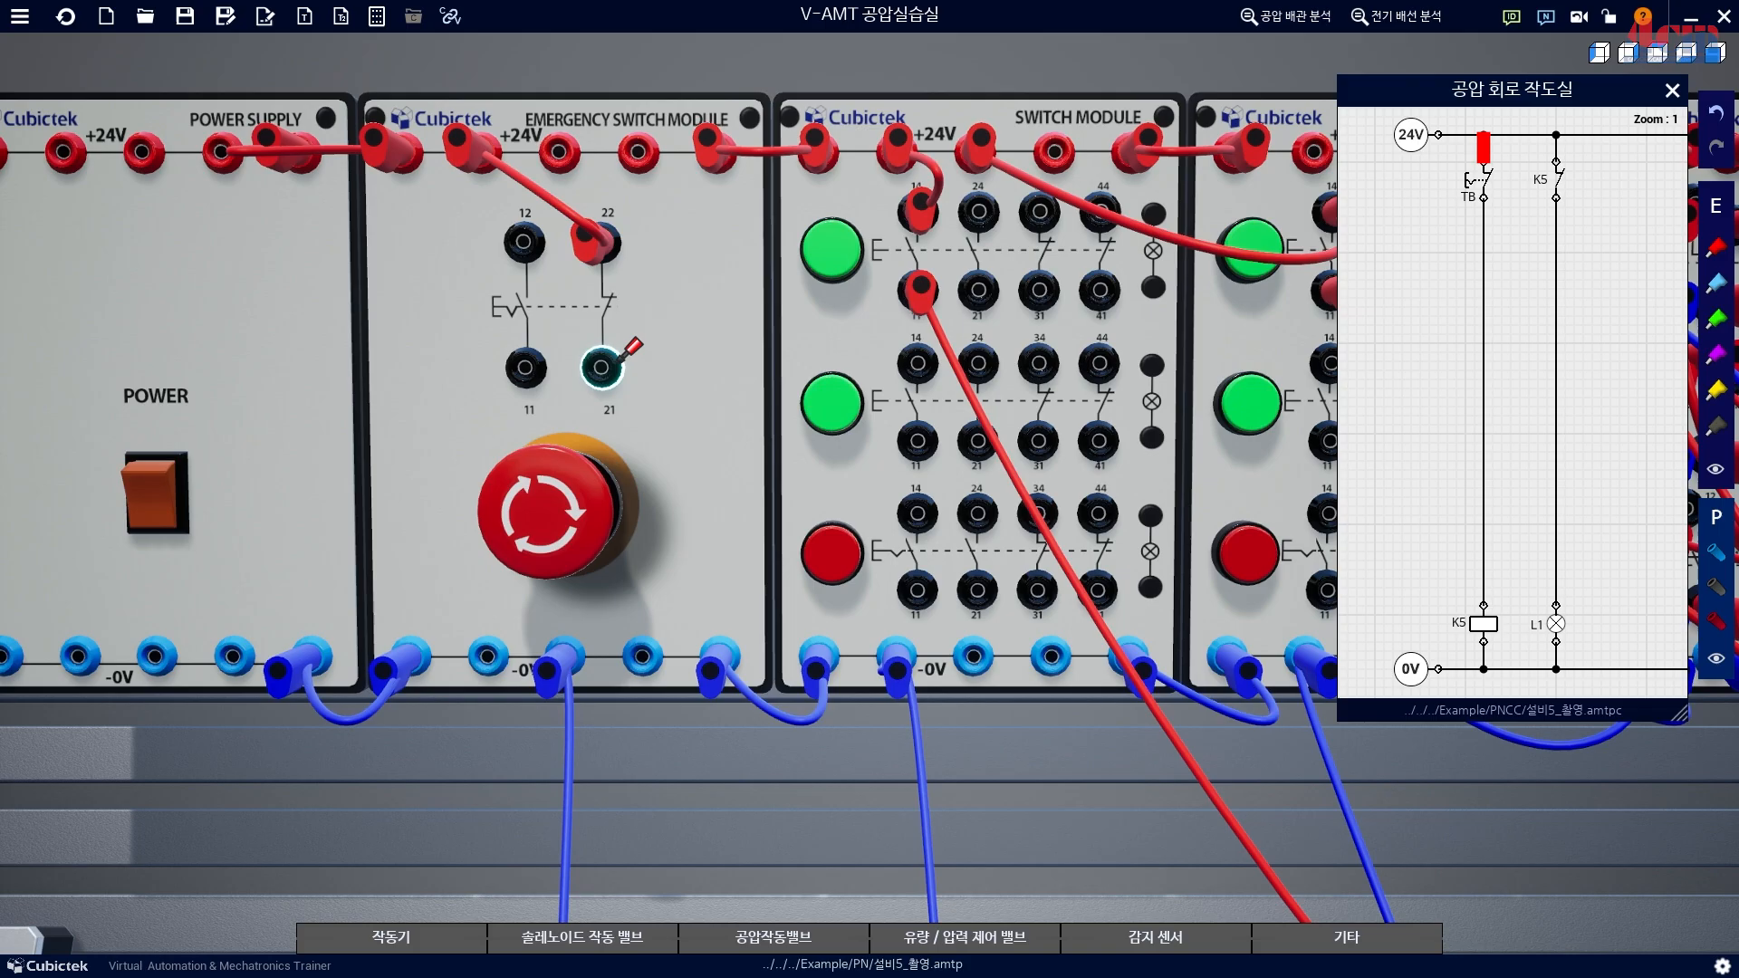
Wire terminal 21 of the emergency switch to coil terminal A1 of the third relay module's top relay for K5.
{"action": "left_click", "coordinate": [620, 361]}
{"action": "left_click_drag", "start_coordinate": [1258, 104], "coordinate": [1240, 88]}
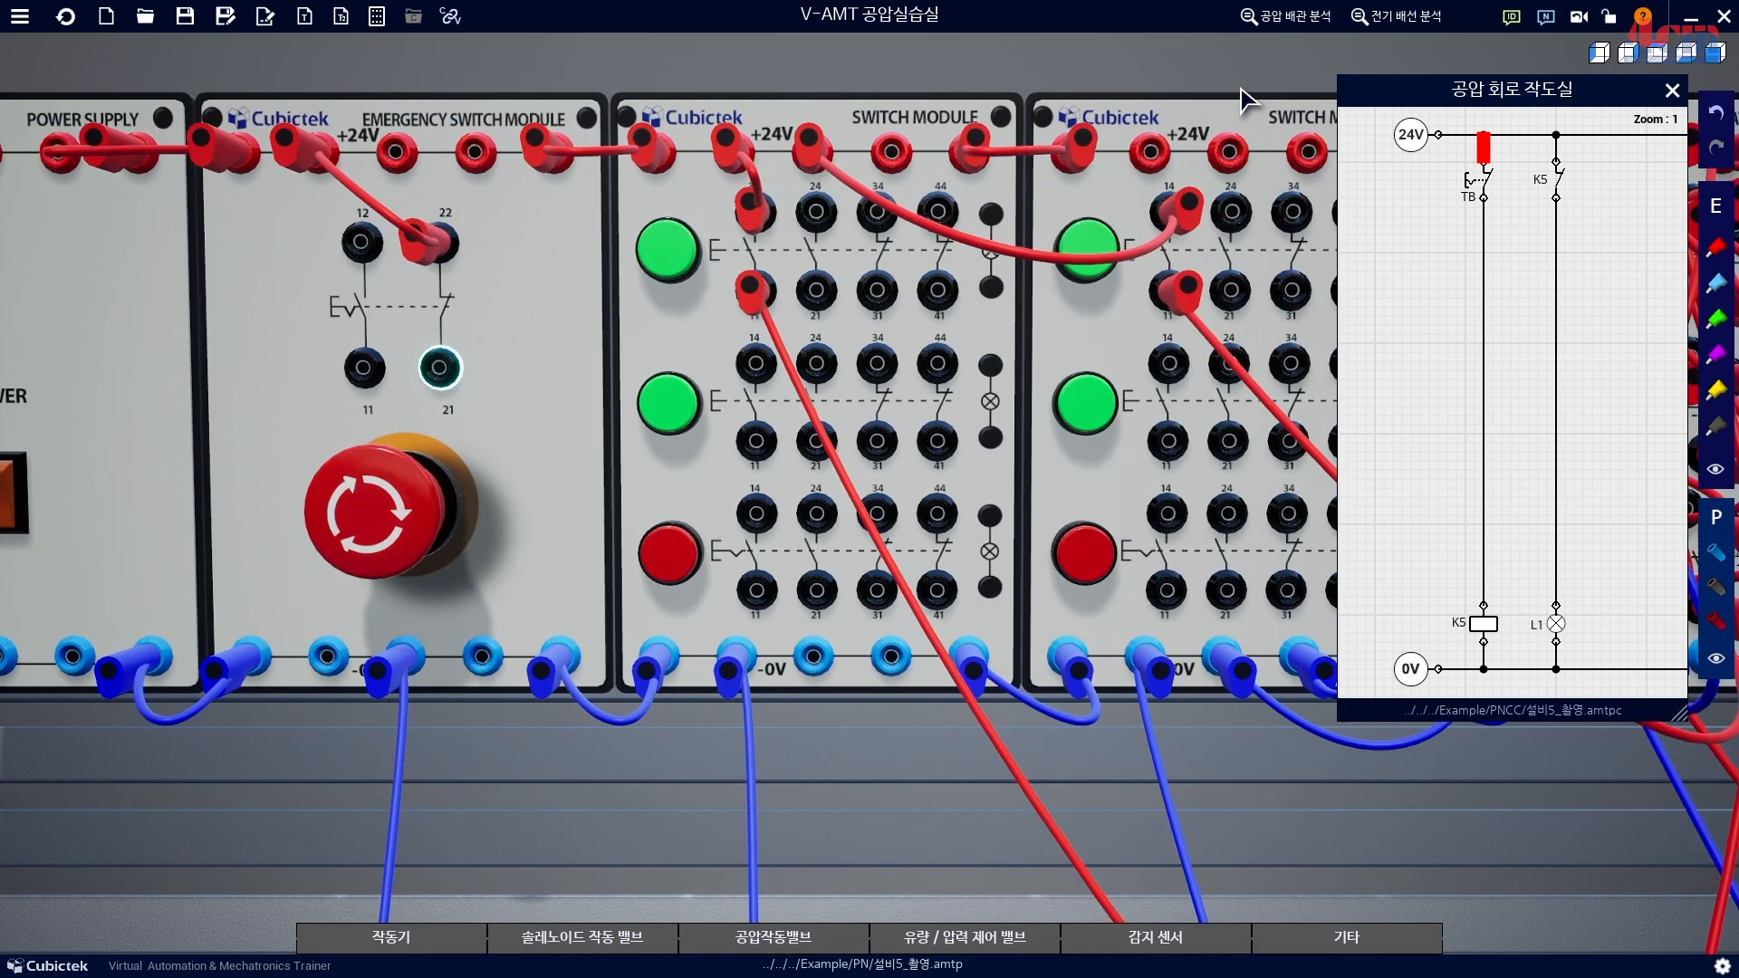
{"action": "key", "text": "d"}
{"action": "key", "text": "d"}
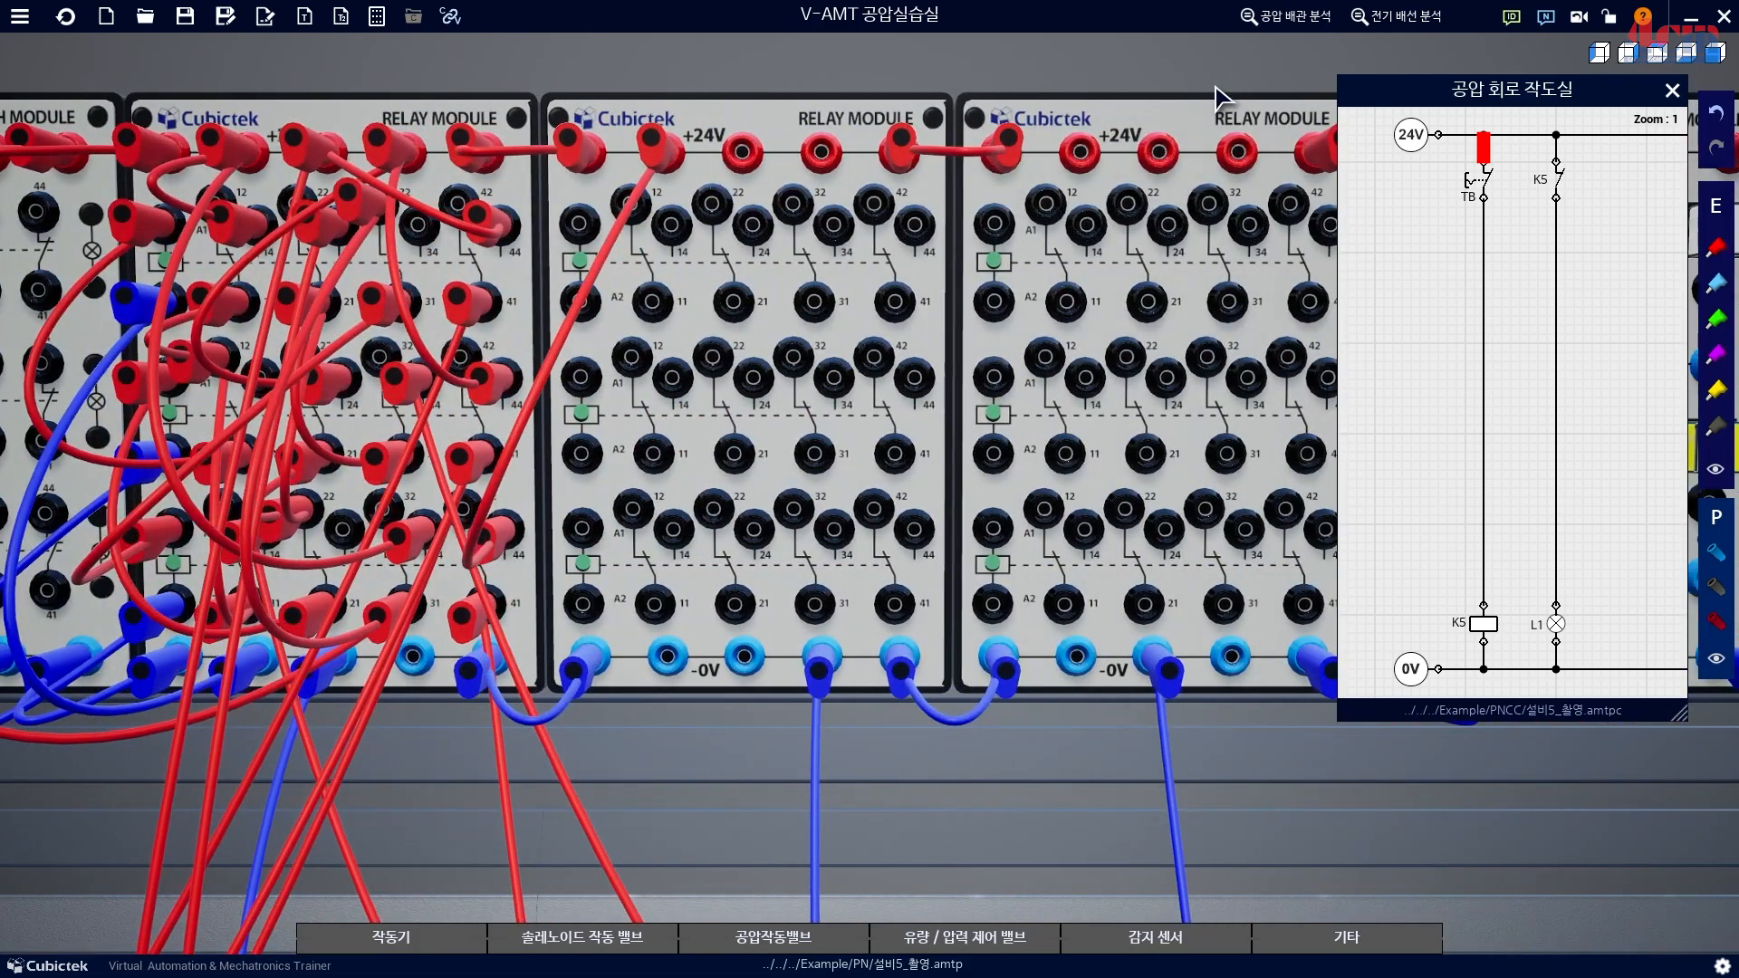
{"action": "key", "text": "d"}
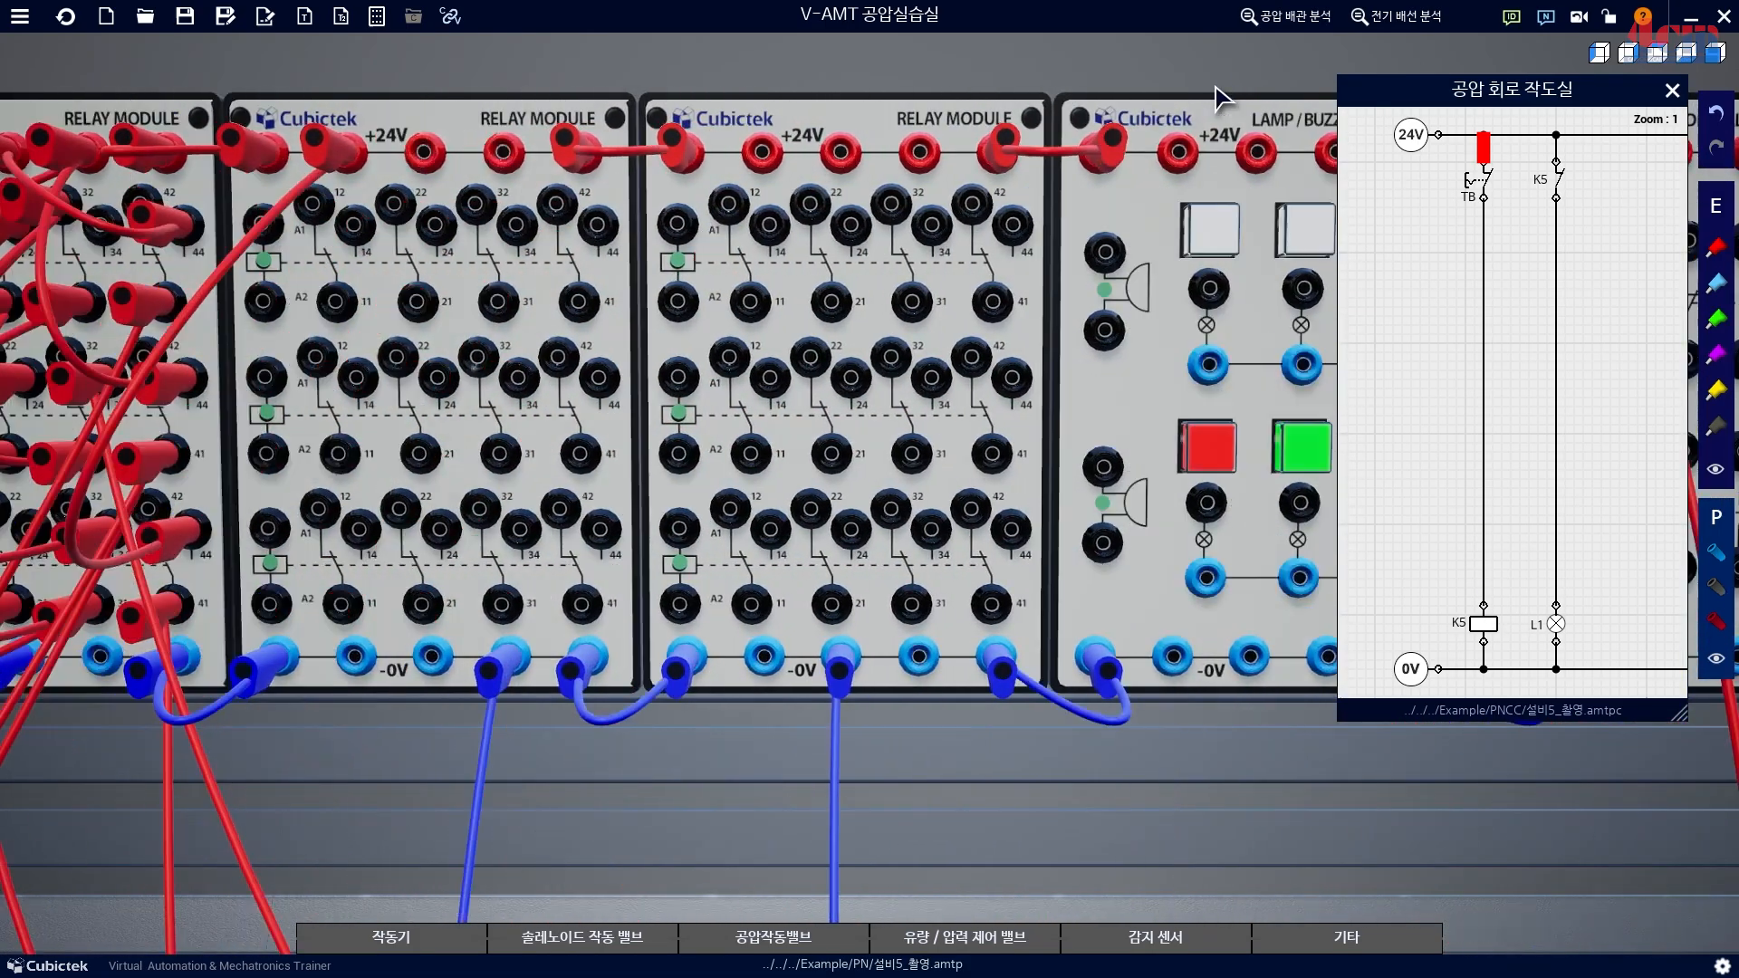
{"action": "left_click", "coordinate": [678, 222]}
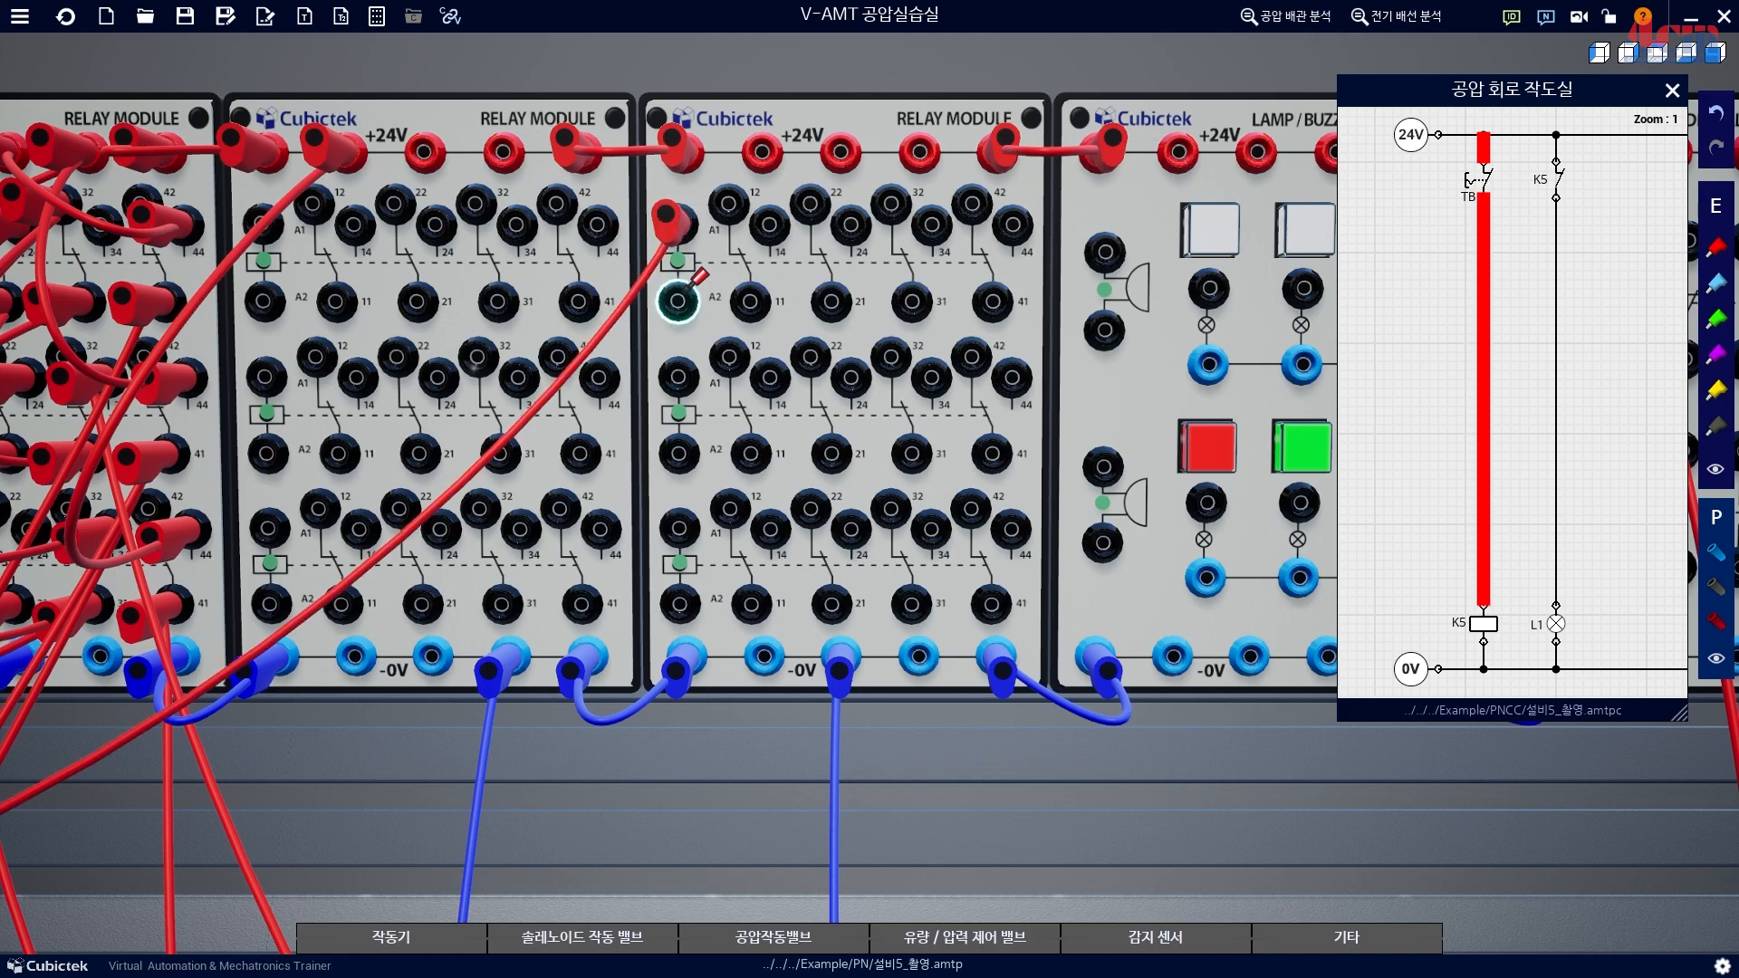
Wire the K5 relay's coil terminal A2 to -0V and its contact terminal 12 to +24V on the third relay module.
{"action": "left_click", "coordinate": [682, 293]}
{"action": "left_click", "coordinate": [763, 655]}
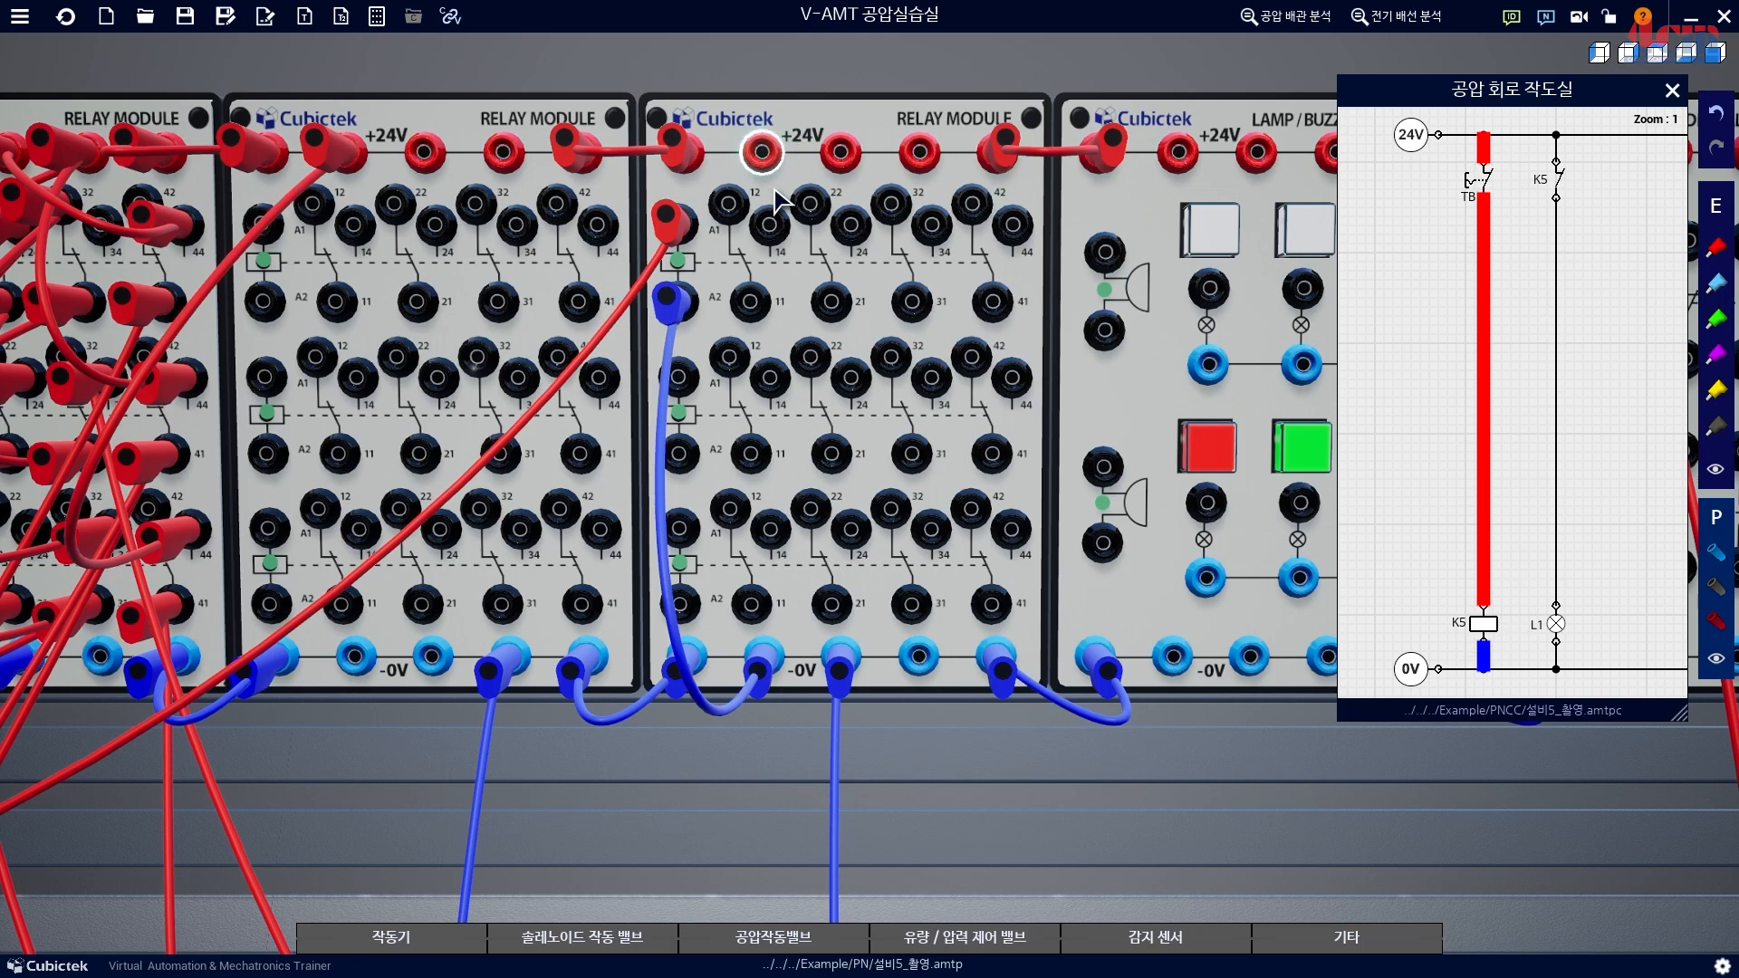
{"action": "left_click", "coordinate": [747, 195]}
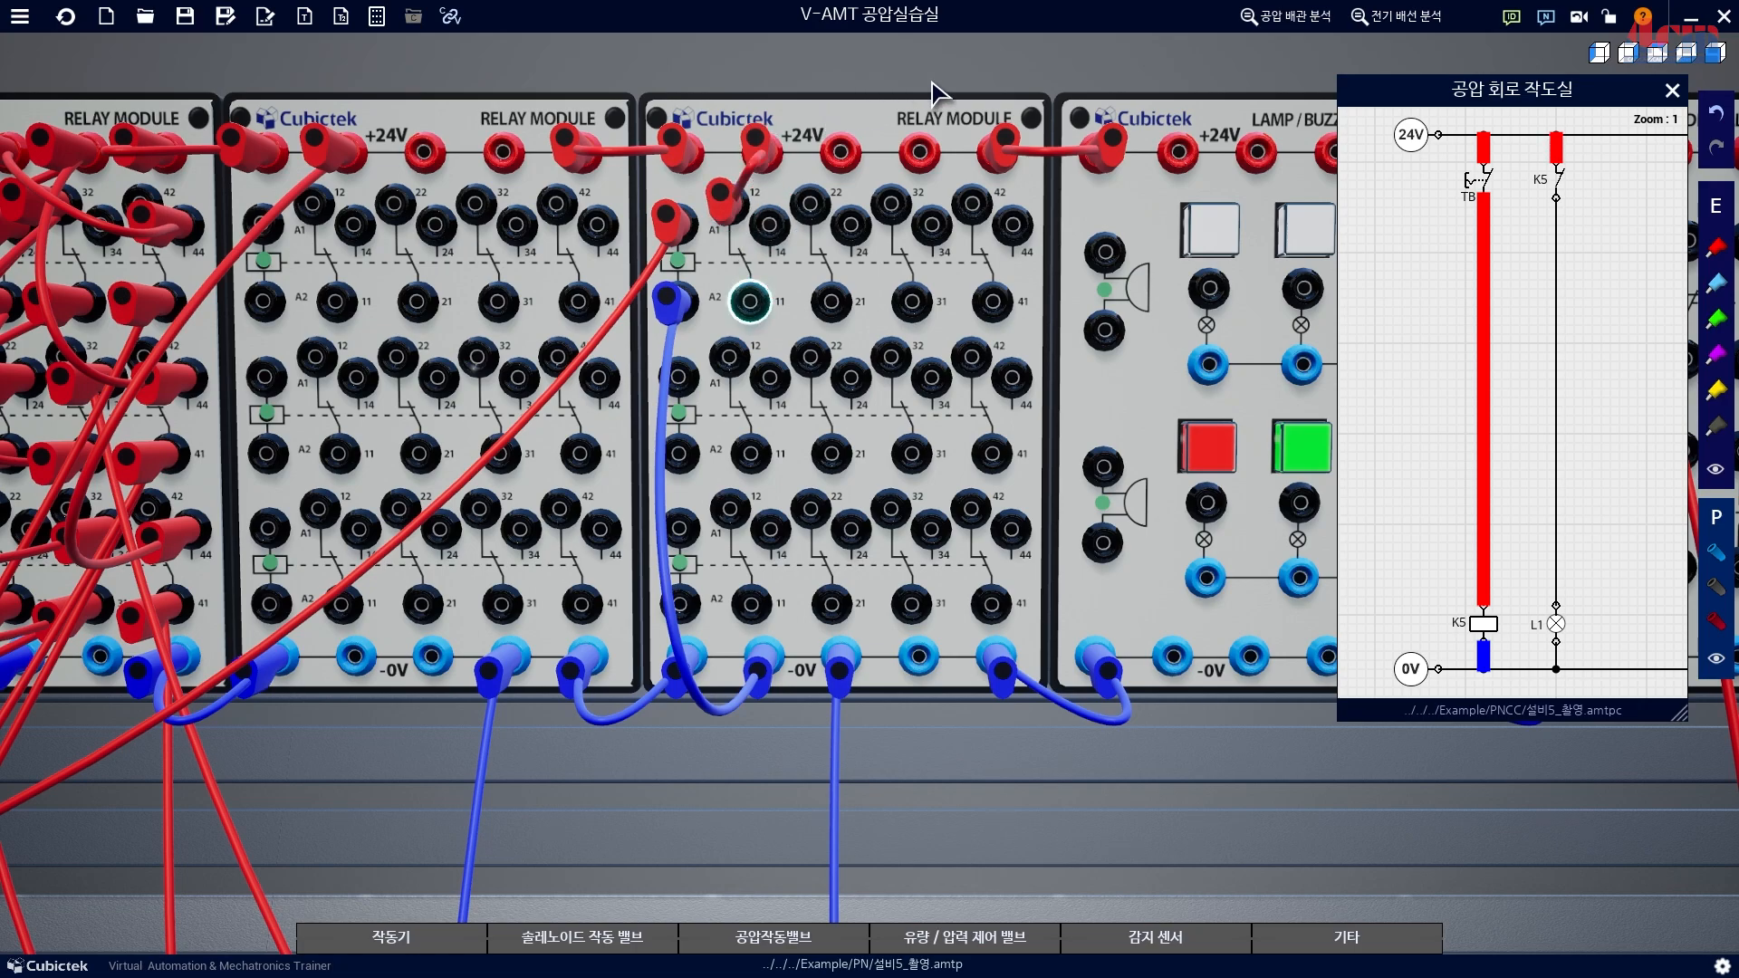
Wire K5's contact terminal 11 to the first white lamp for L1, and the lamp's other terminal to -0V.
{"action": "key", "text": "d"}
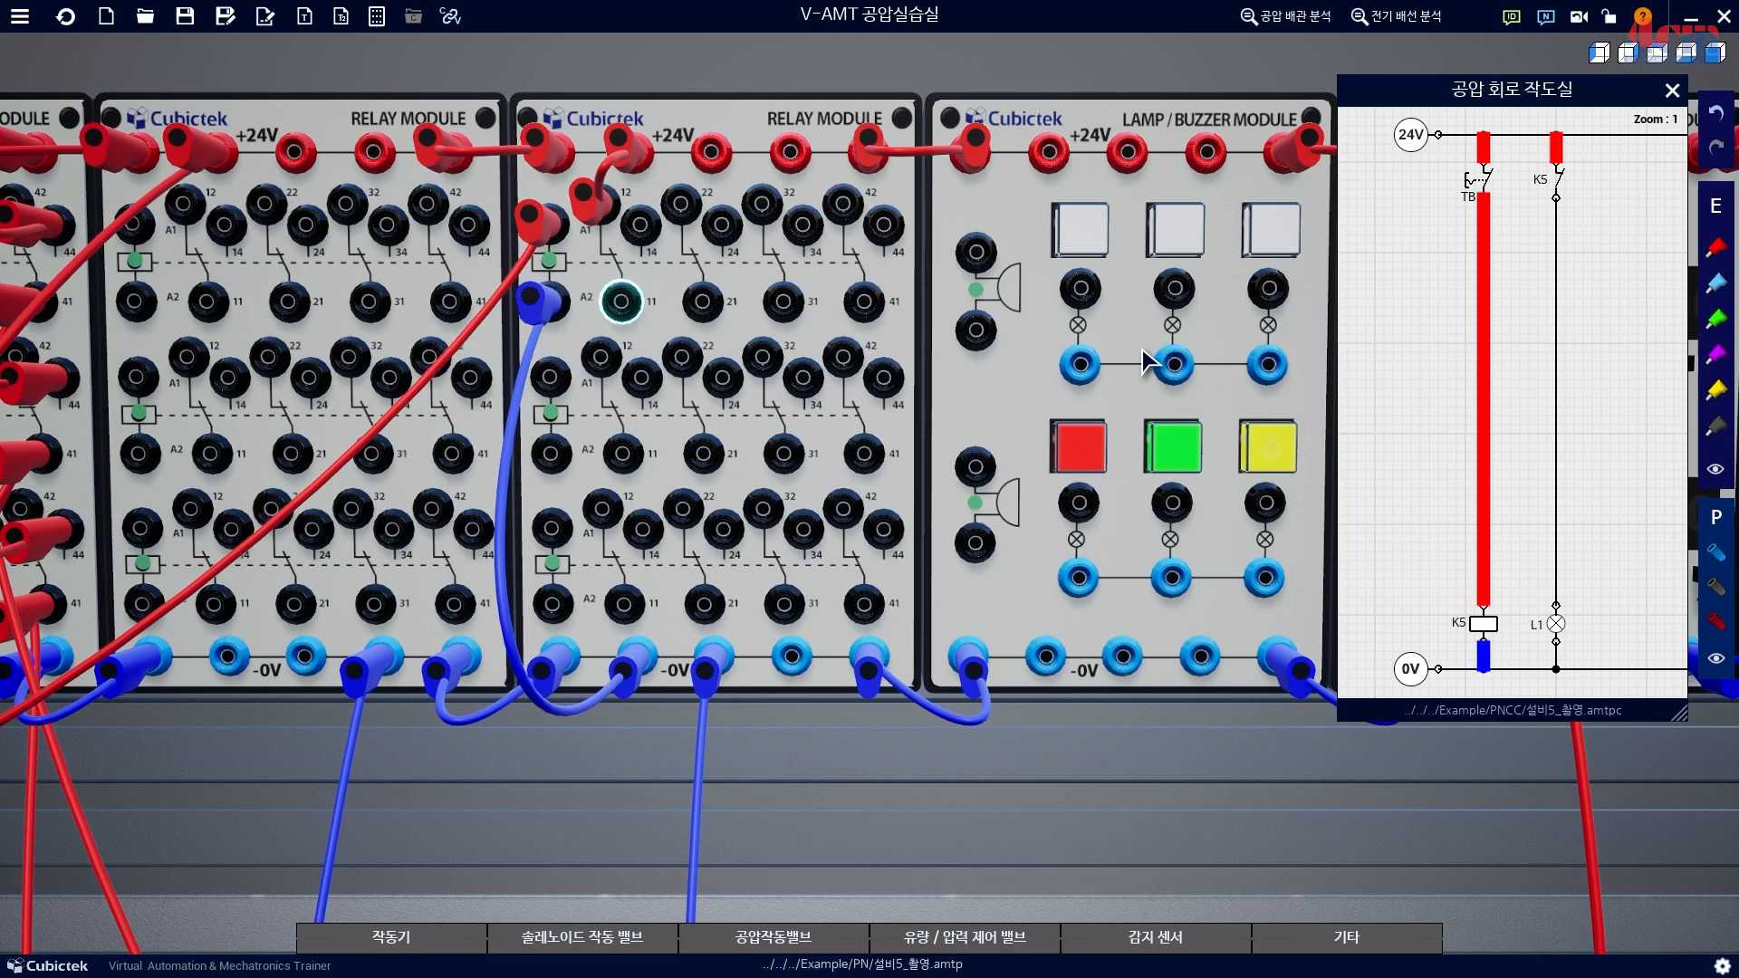
{"action": "left_click", "coordinate": [1089, 281]}
{"action": "left_click", "coordinate": [1080, 365]}
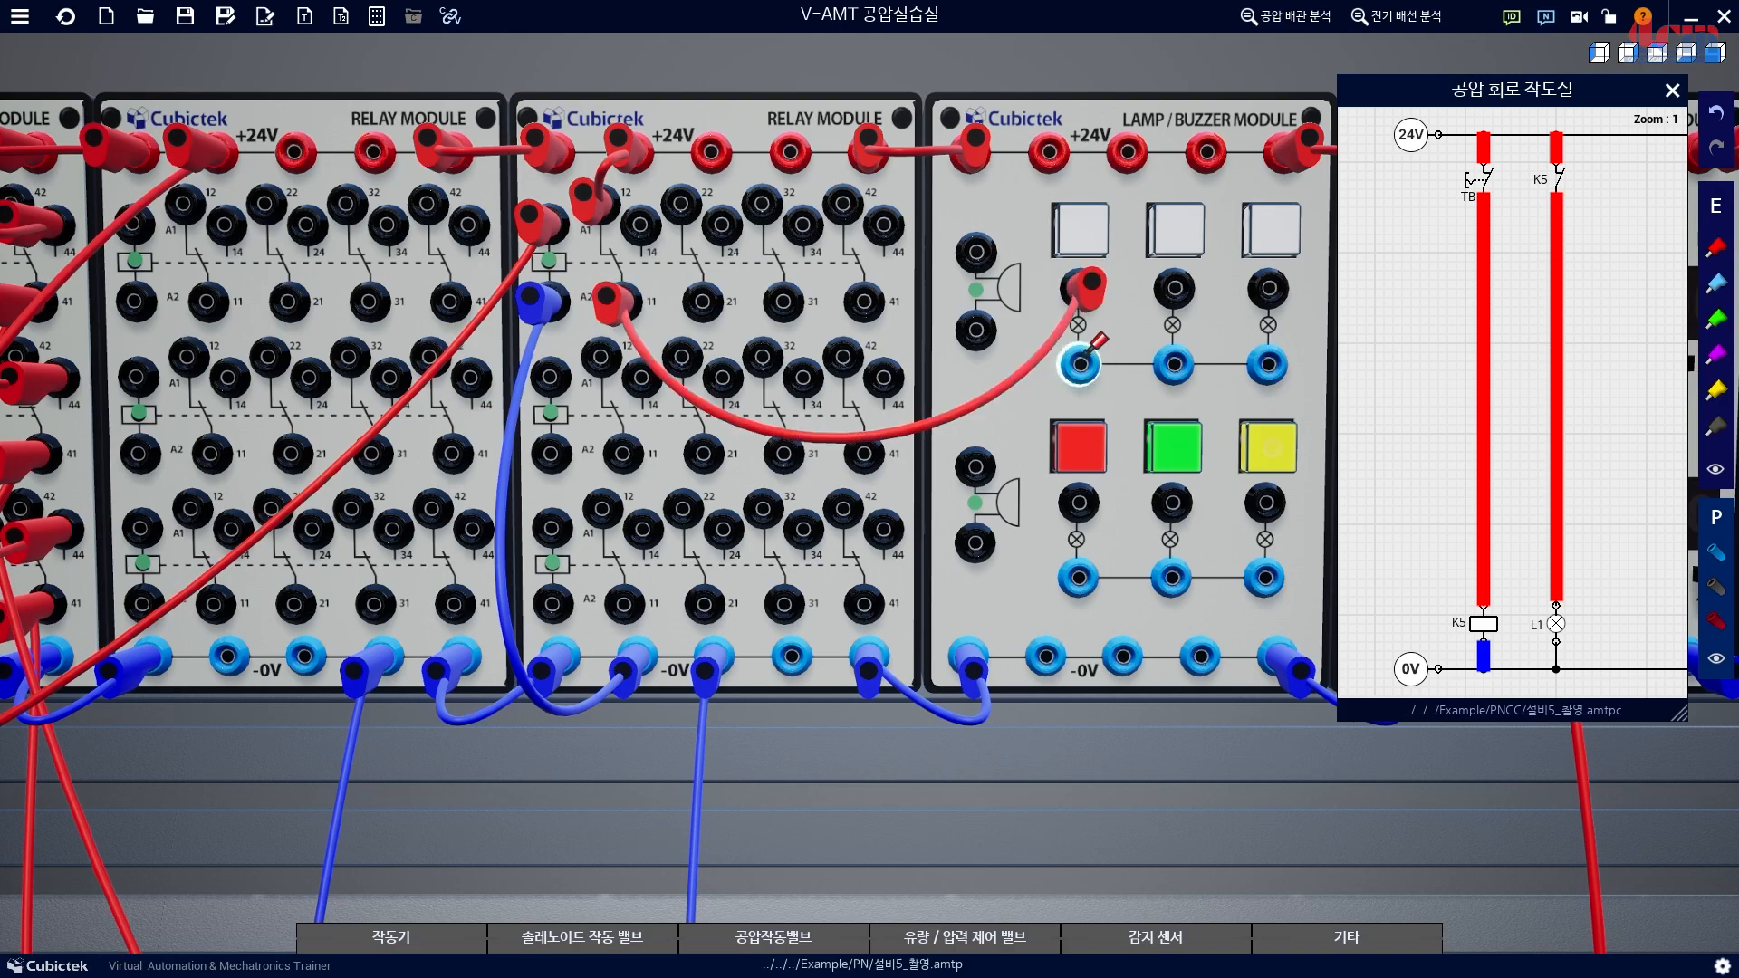
{"action": "left_click", "coordinate": [1046, 656]}
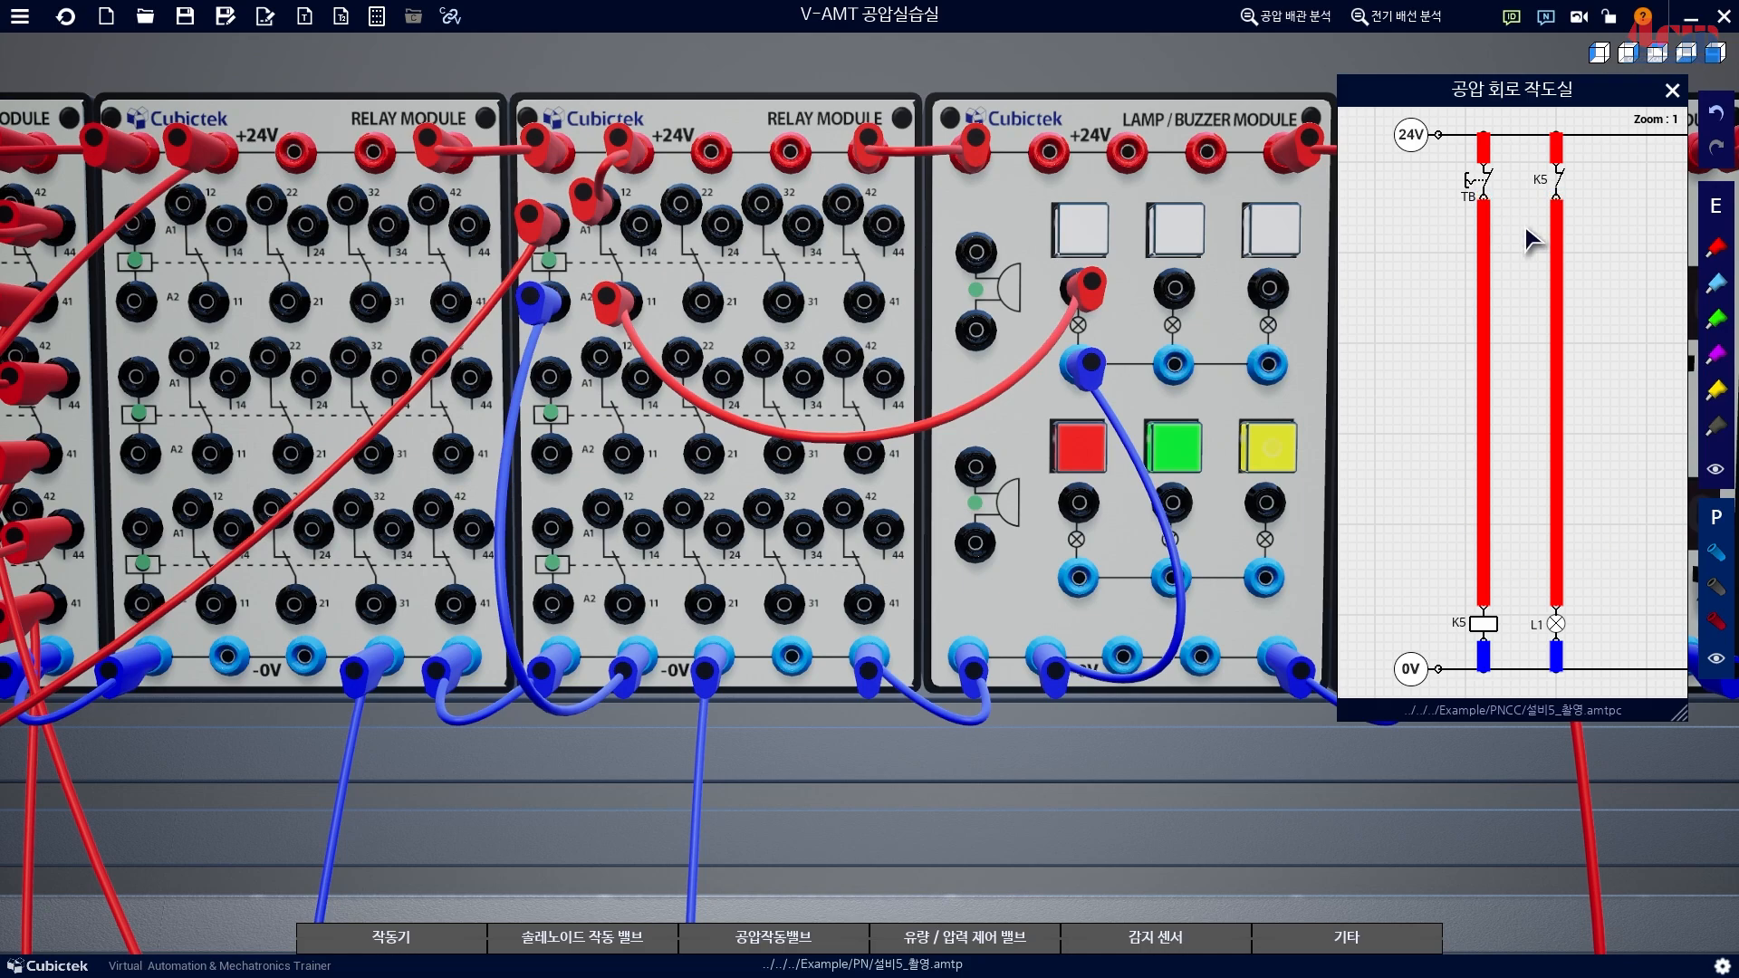
Remove the +24V jumpers between the emergency switch module and first switch module and between the second and third relay modules.
{"action": "left_click_drag", "start_coordinate": [1584, 442], "coordinate": [1444, 453]}
{"action": "left_click_drag", "start_coordinate": [1634, 453], "coordinate": [1457, 437]}
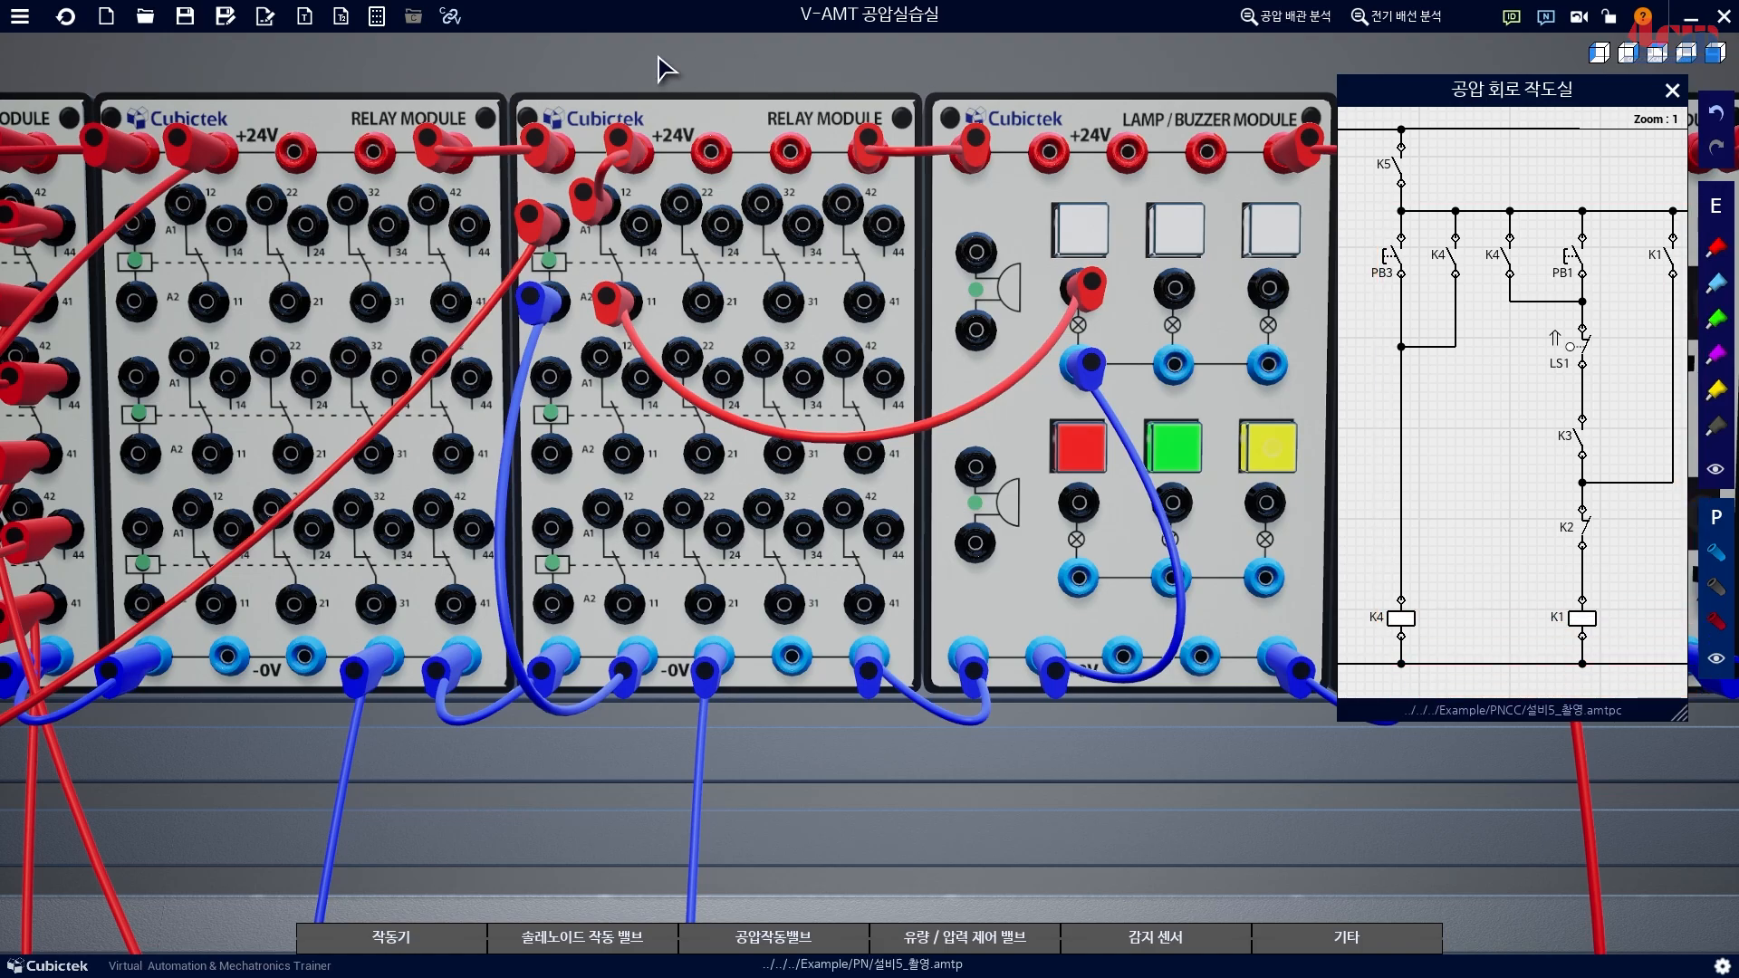
{"action": "left_click_drag", "start_coordinate": [645, 61], "coordinate": [686, 68]}
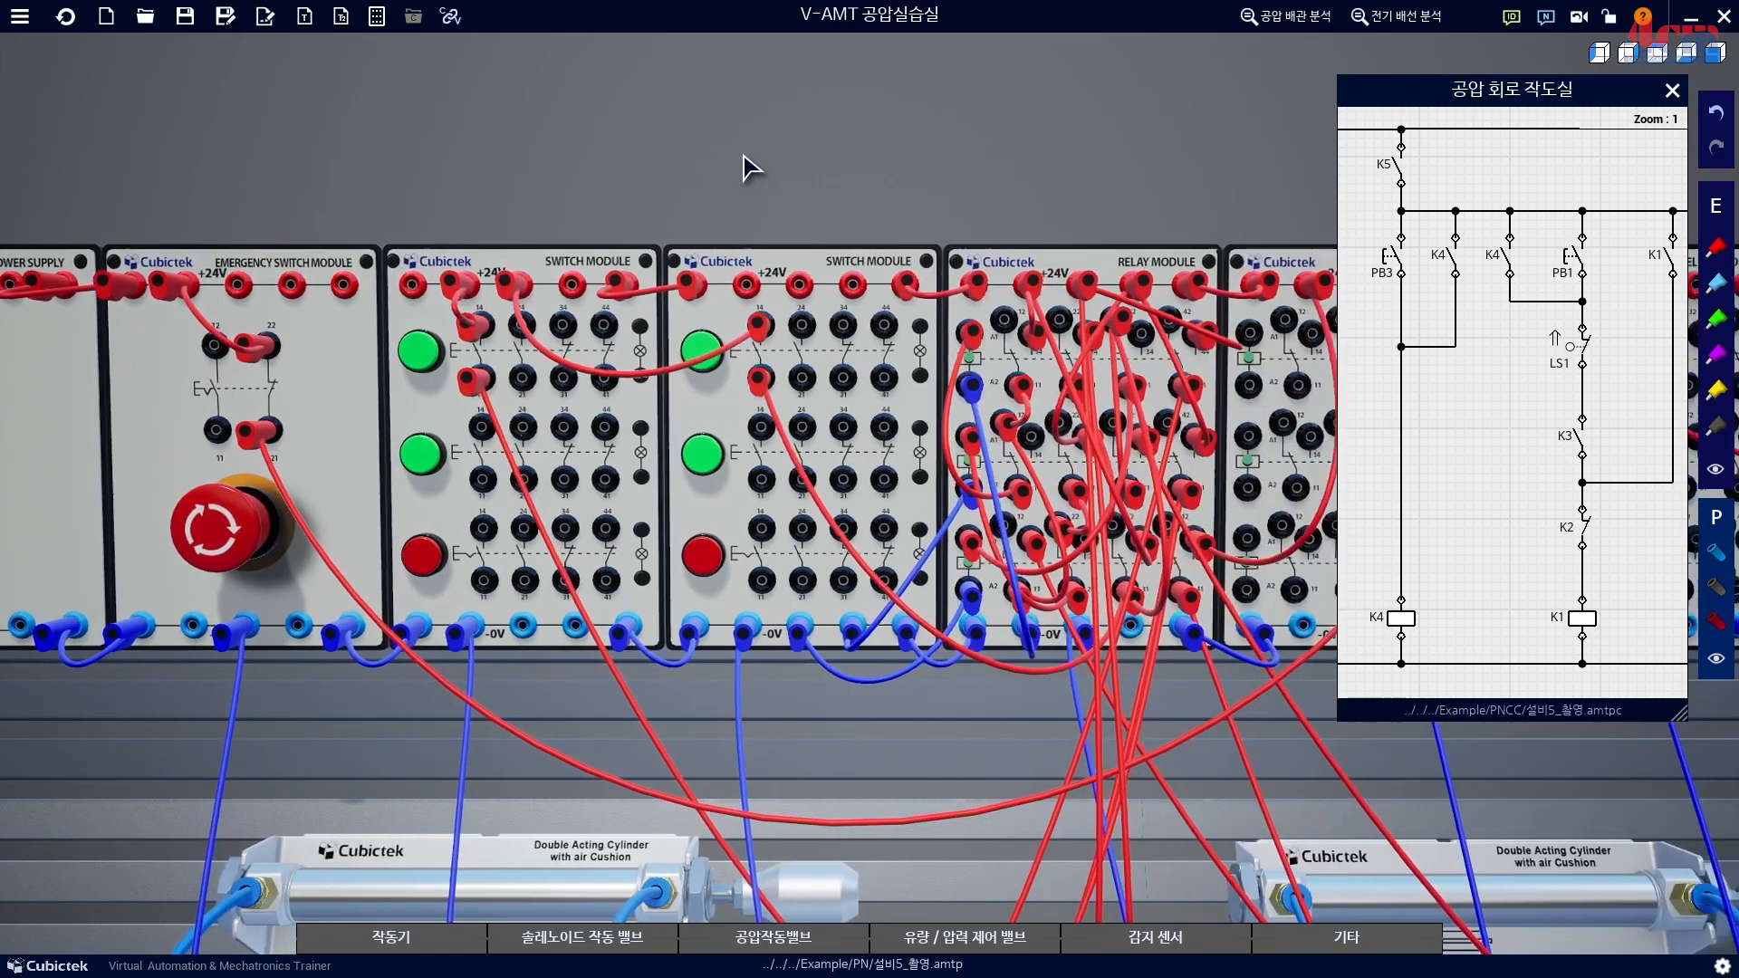
{"action": "left_click_drag", "start_coordinate": [743, 155], "coordinate": [579, 156]}
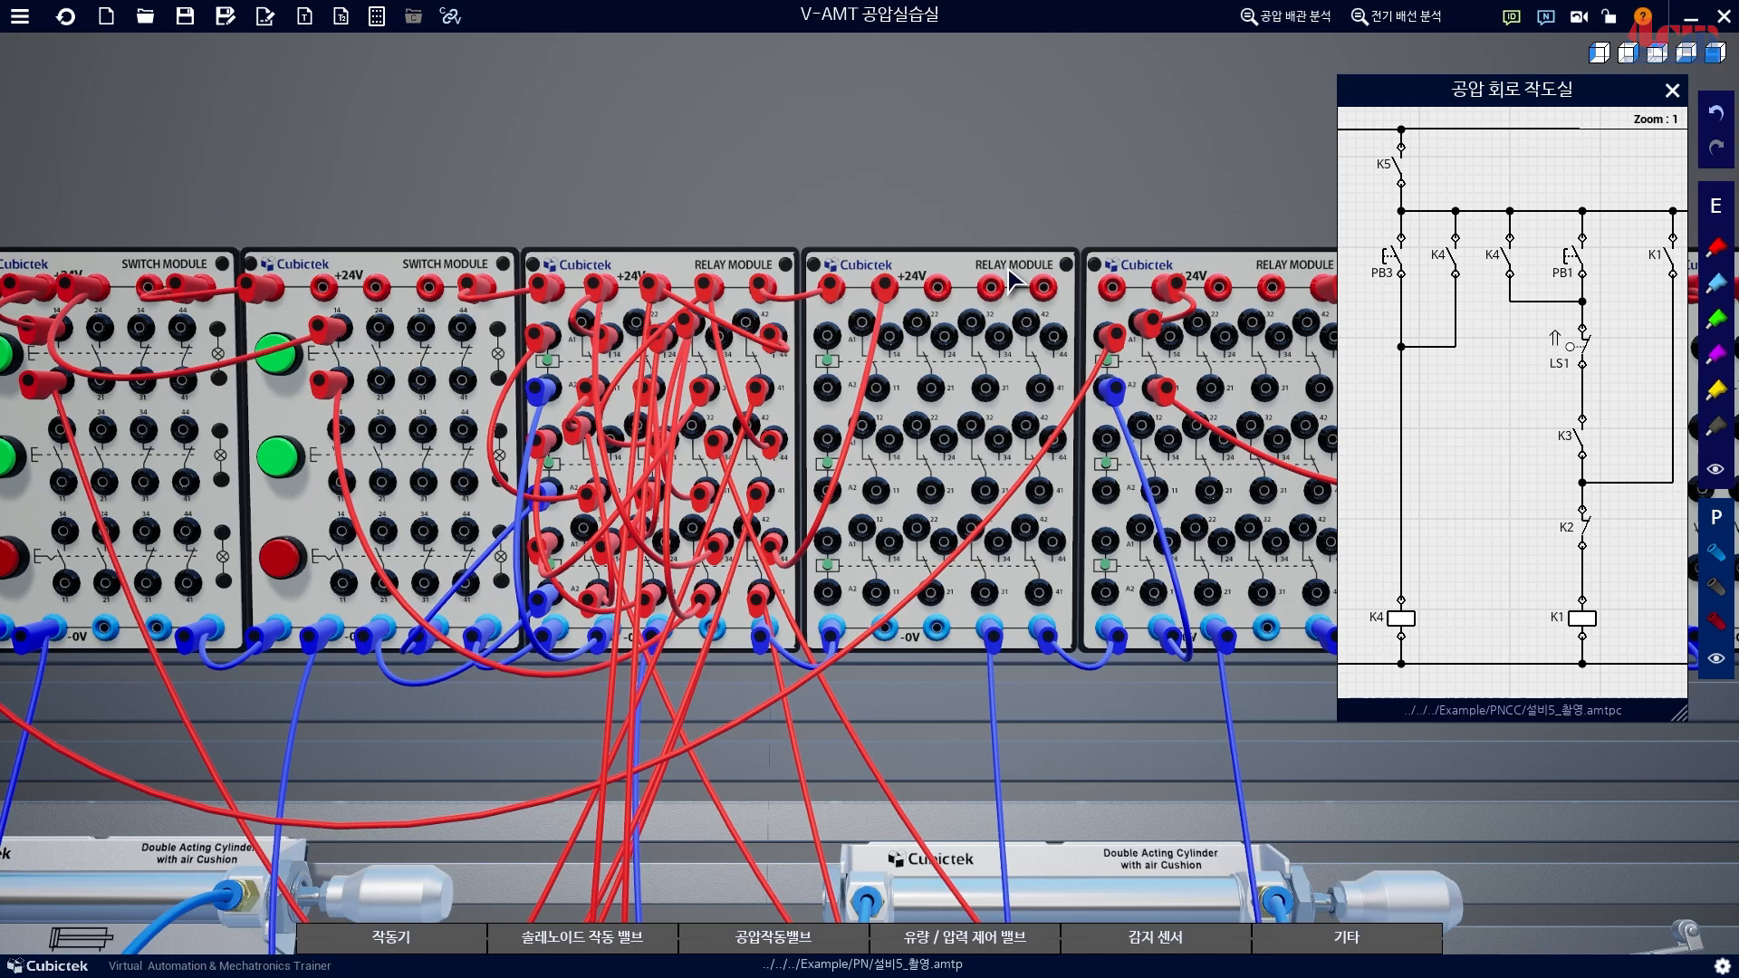
Bridge +24V from the emergency switch module to the third relay module and outline the bypassed modules in between.
{"action": "scroll", "coordinate": [757, 172], "scroll_direction": "down", "scroll_amount": 1}
{"action": "left_click_drag", "start_coordinate": [757, 172], "coordinate": [867, 161]}
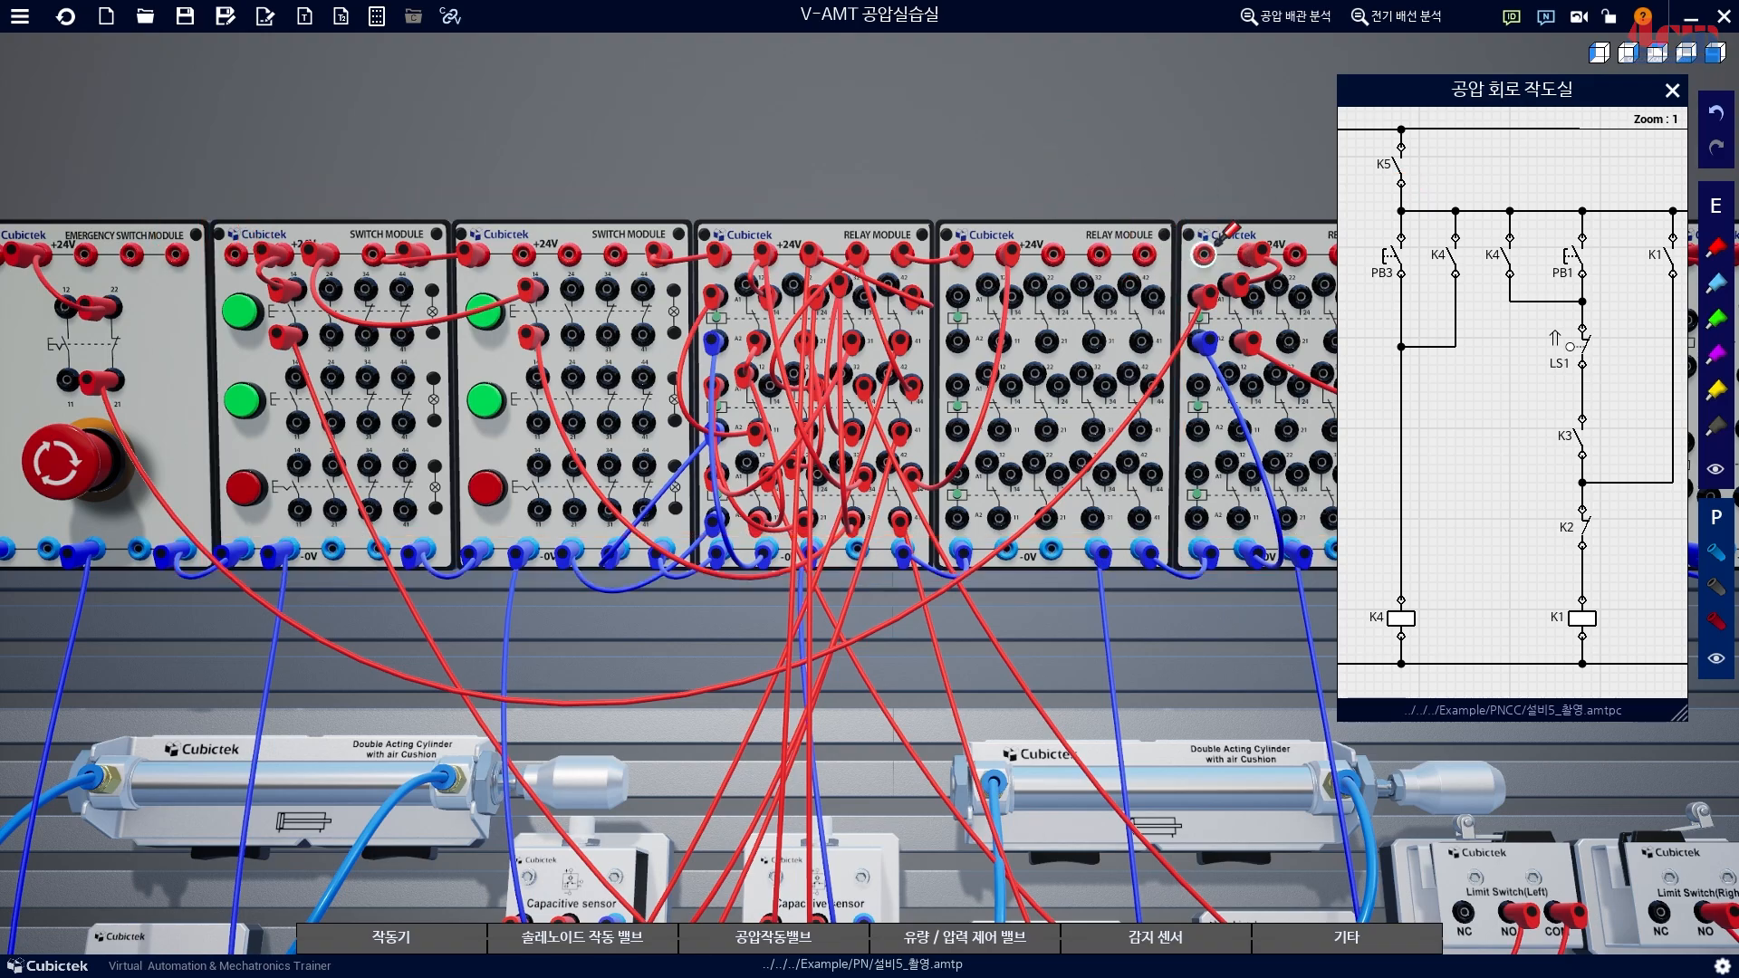
{"action": "left_click_drag", "start_coordinate": [1239, 165], "coordinate": [1063, 159]}
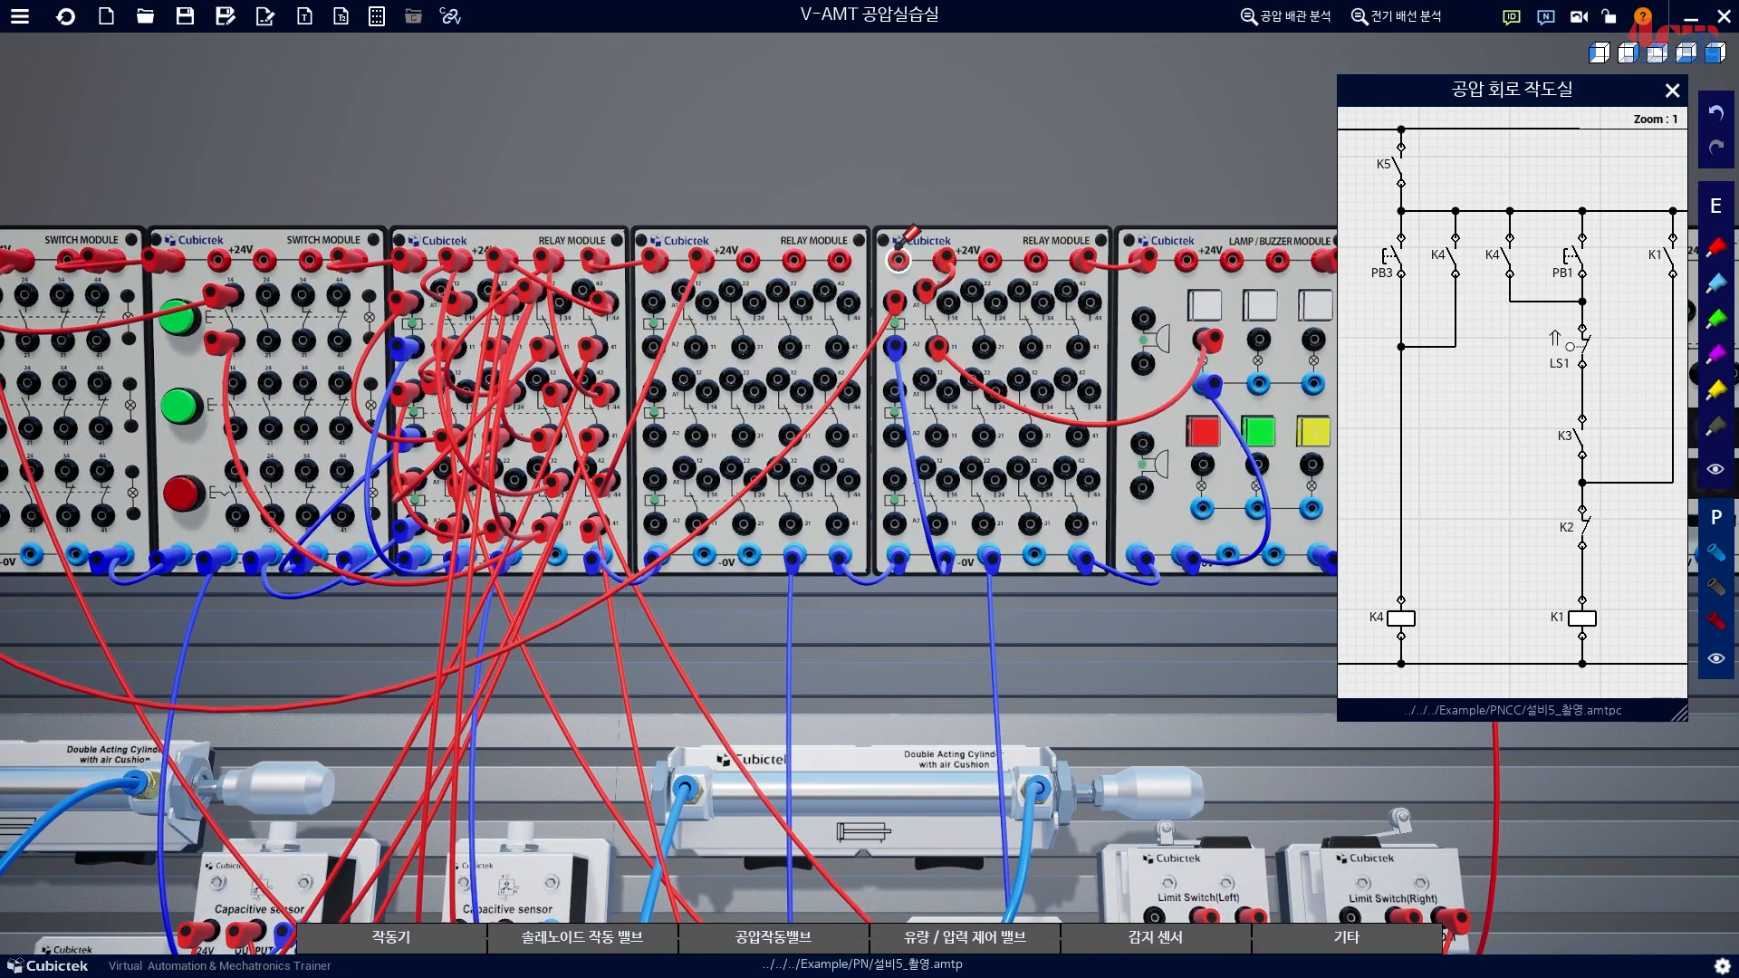
{"action": "left_click_drag", "start_coordinate": [563, 148], "coordinate": [771, 161]}
{"action": "scroll", "coordinate": [777, 125], "scroll_direction": "down", "scroll_amount": 2}
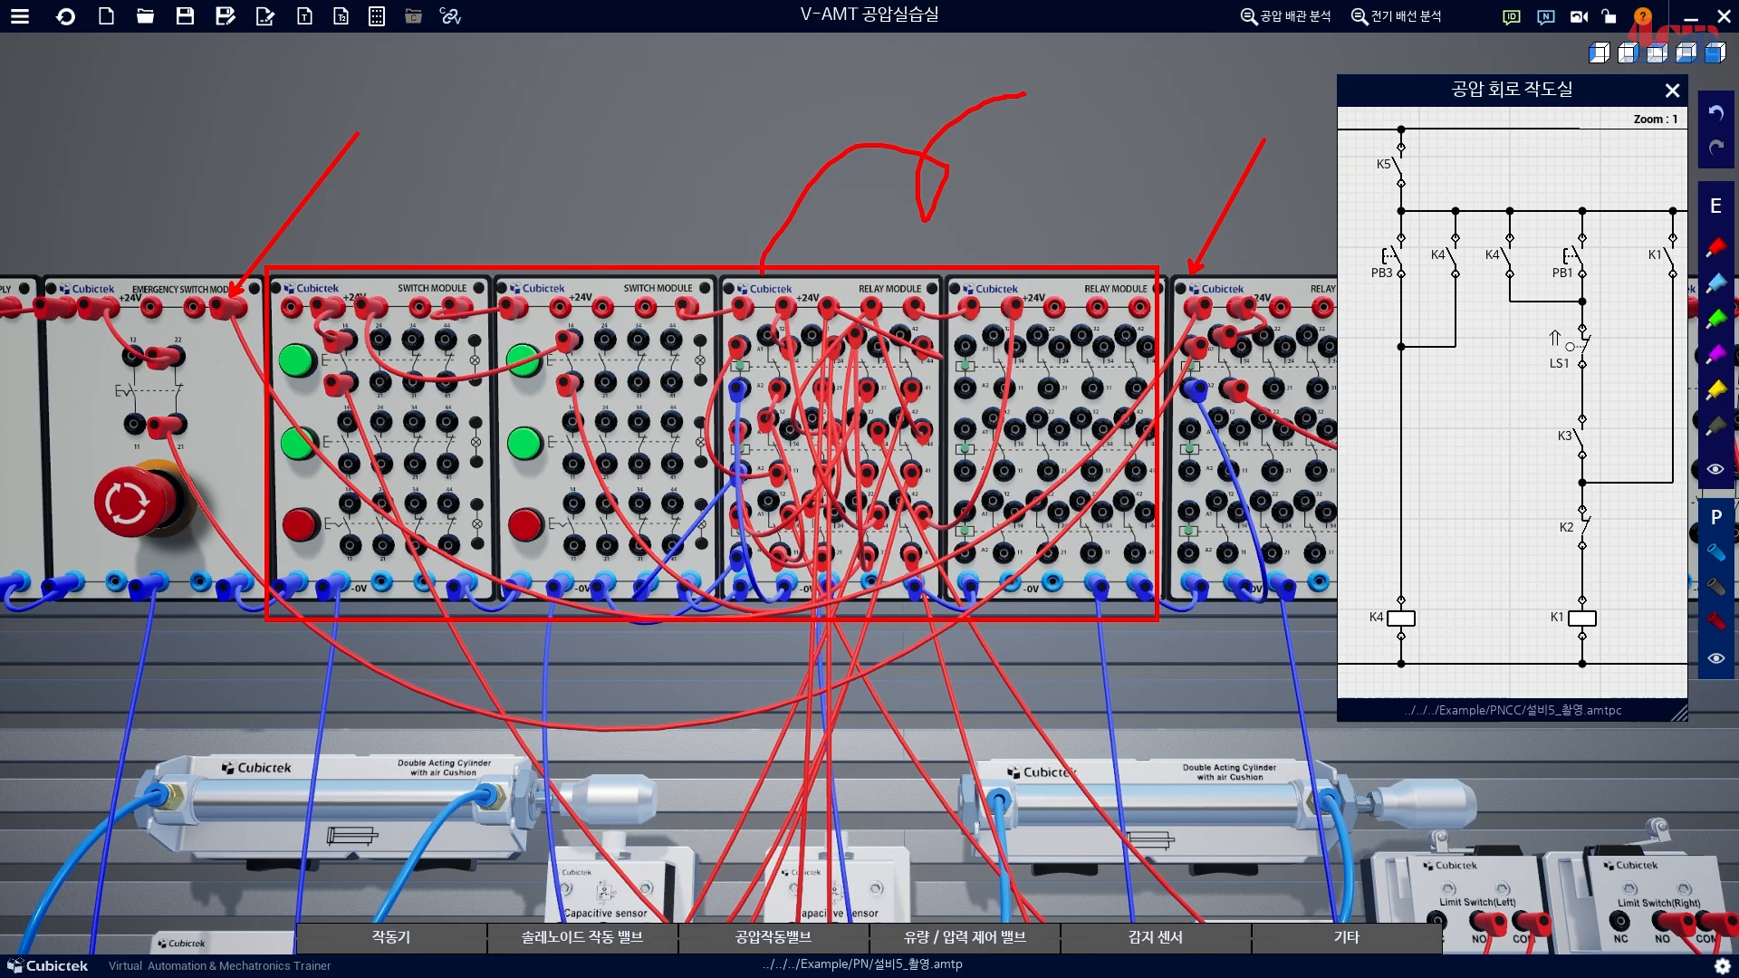
Wire +24V to K5's contact terminal 24 and terminal 21 to the first switch module's +24V rail.
{"action": "scroll", "coordinate": [1218, 220], "scroll_direction": "up", "scroll_amount": 4}
{"action": "mouse_move", "coordinate": [1147, 175]}
{"action": "left_mouse_down"}
{"action": "mouse_move", "coordinate": [1081, 167]}
{"action": "mouse_move", "coordinate": [1031, 104]}
{"action": "left_mouse_up"}
{"action": "scroll", "coordinate": [1019, 122], "scroll_direction": "up", "scroll_amount": 3}
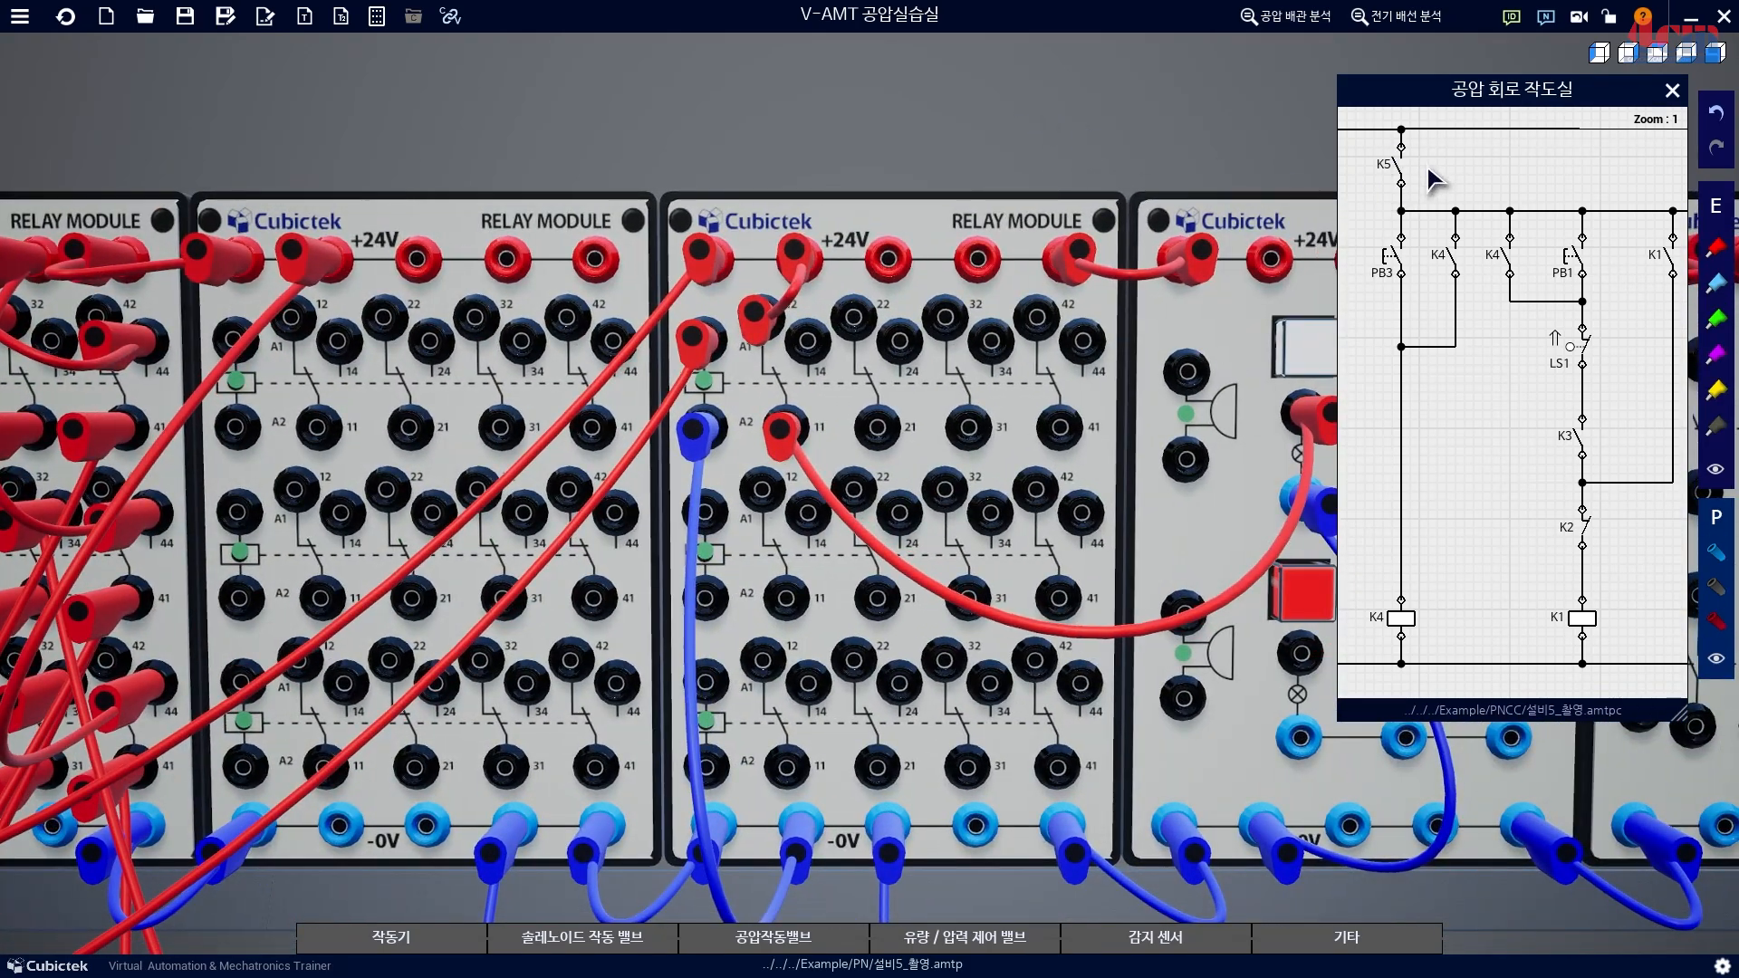
{"action": "left_click_drag", "start_coordinate": [888, 258], "coordinate": [901, 342]}
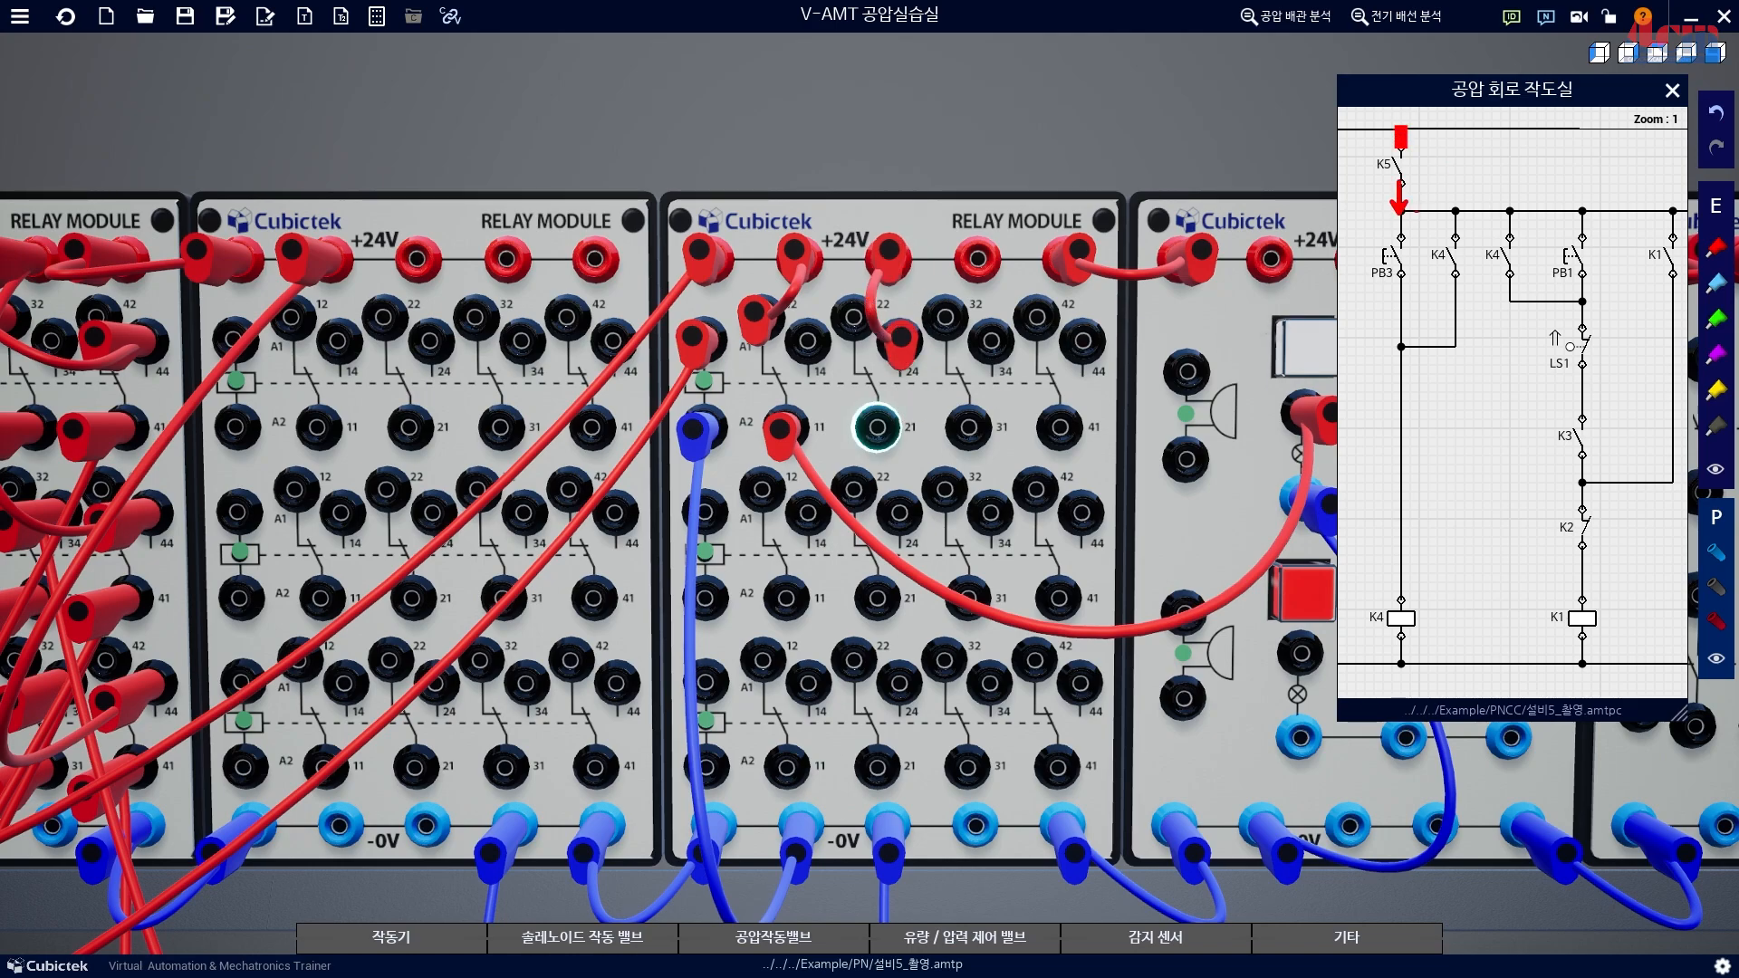
{"action": "key", "text": "a"}
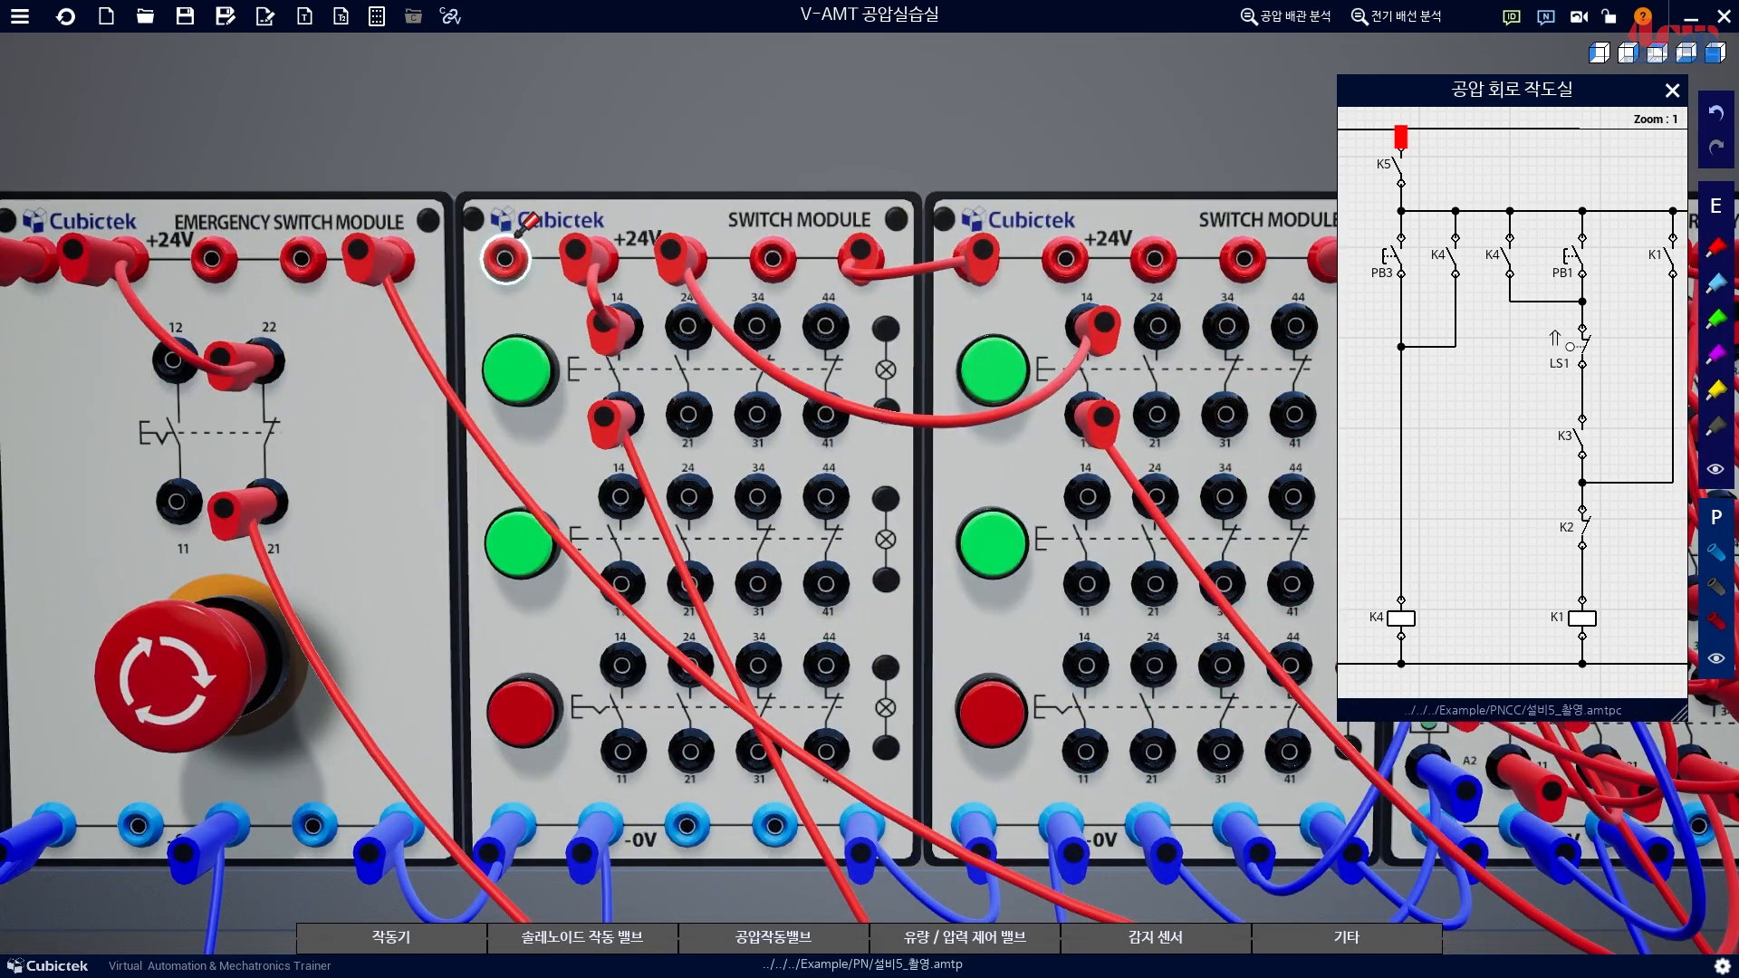
{"action": "left_click", "coordinate": [513, 243]}
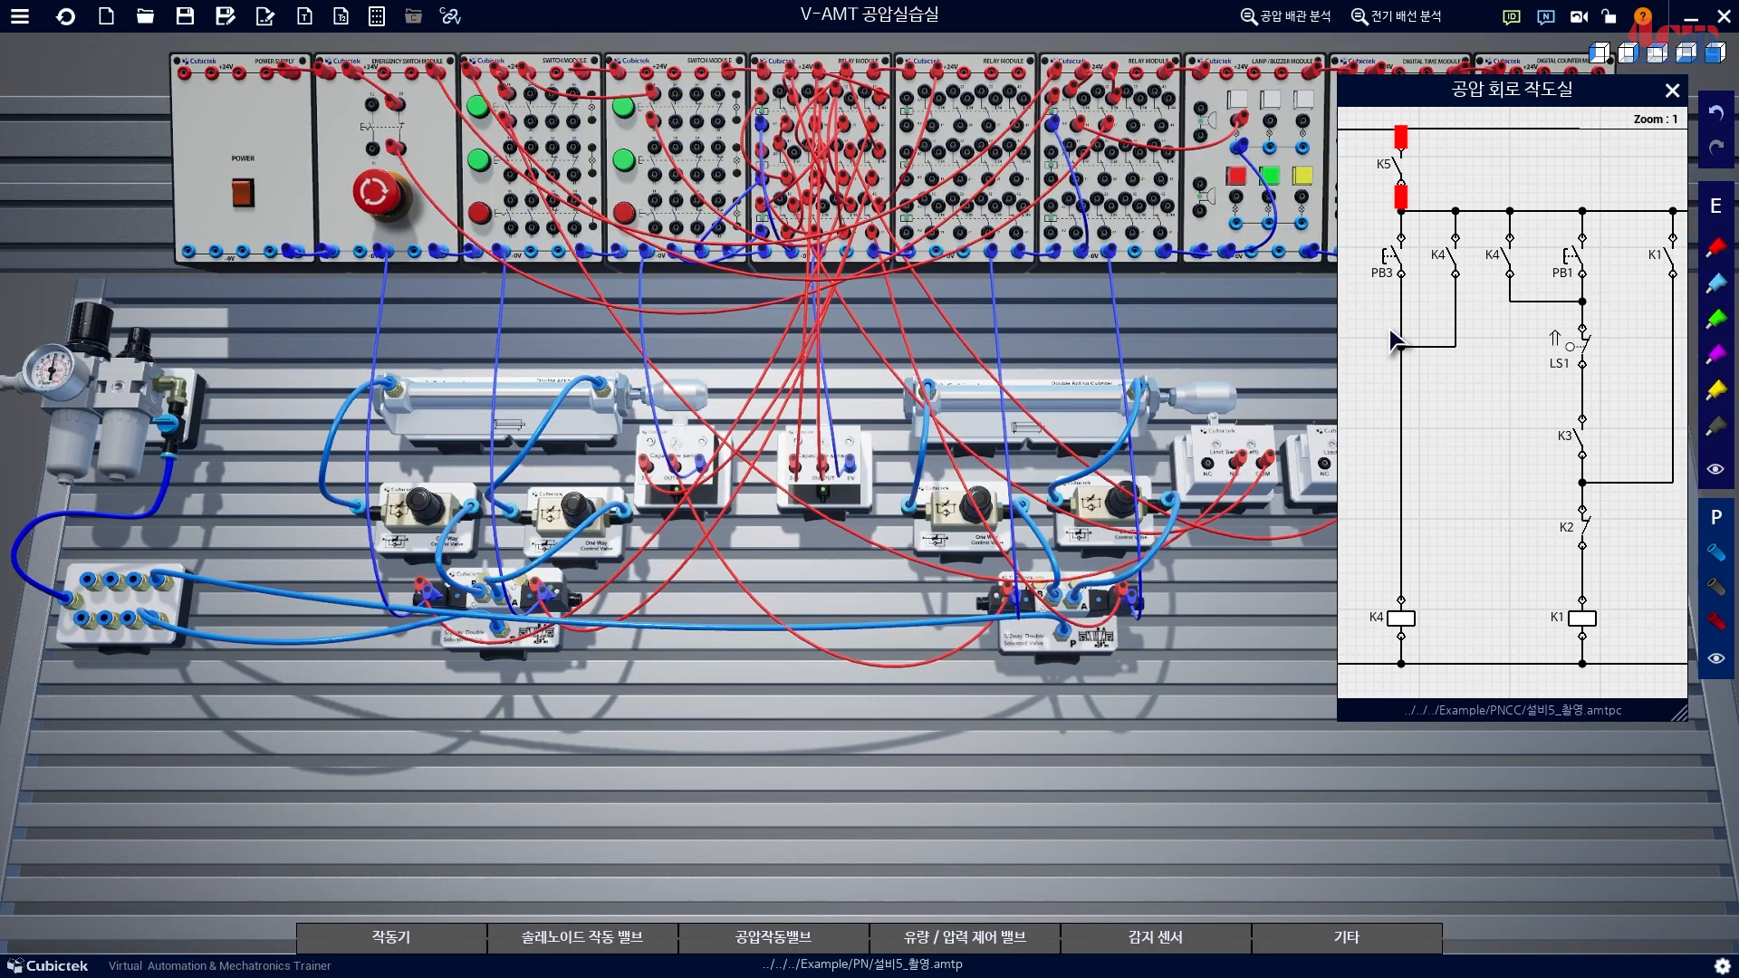
Outline the K5 contact and PB3 branch in the circuit diagram over the full bench view.
{"action": "key", "text": "ctrl+2"}
{"action": "left_click_drag", "start_coordinate": [1370, 116], "coordinate": [1435, 308]}
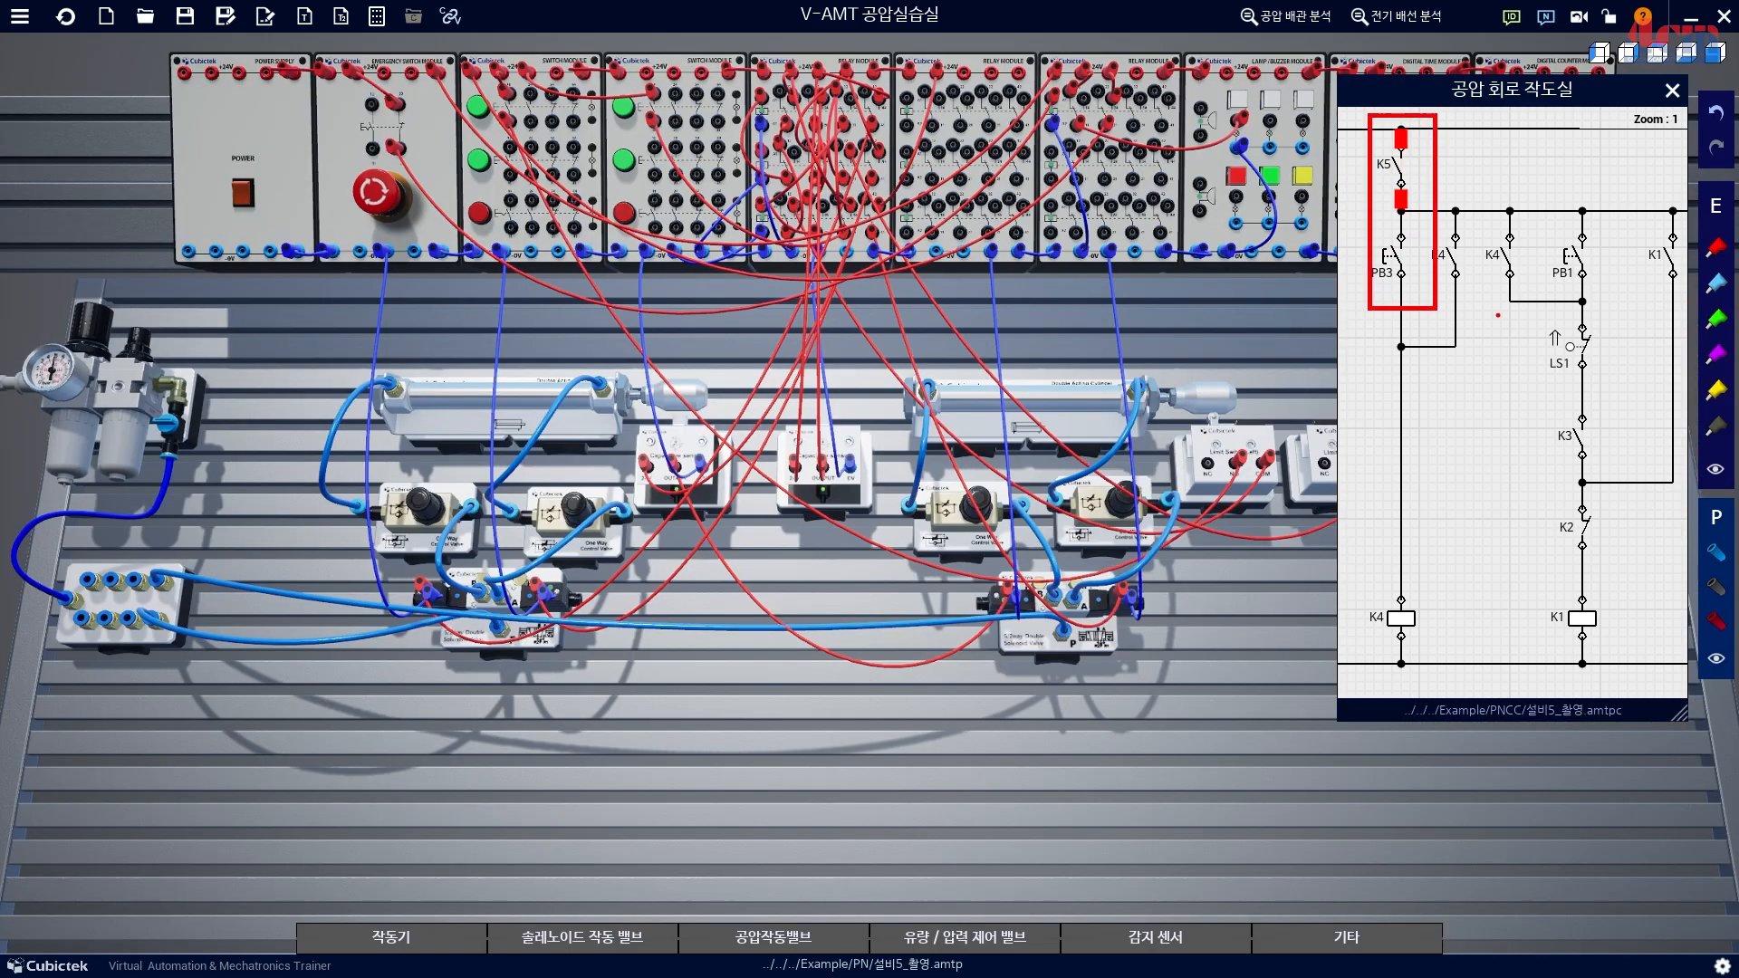
{"action": "key", "text": "Escape"}
Remove the existing wires that feed solenoids Y2 and Y4 from the K2 and K3 contacts.
{"action": "left_click_drag", "start_coordinate": [1511, 416], "coordinate": [1421, 426]}
{"action": "mouse_move", "coordinate": [1605, 420]}
{"action": "left_mouse_down"}
{"action": "mouse_move", "coordinate": [1453, 431]}
{"action": "mouse_move", "coordinate": [1538, 433]}
{"action": "mouse_move", "coordinate": [1427, 416]}
{"action": "left_mouse_up"}
{"action": "left_click_drag", "start_coordinate": [1541, 411], "coordinate": [1446, 413]}
{"action": "left_click_drag", "start_coordinate": [1606, 408], "coordinate": [1358, 400]}
{"action": "scroll", "coordinate": [1527, 400], "scroll_direction": "down", "scroll_amount": 2}
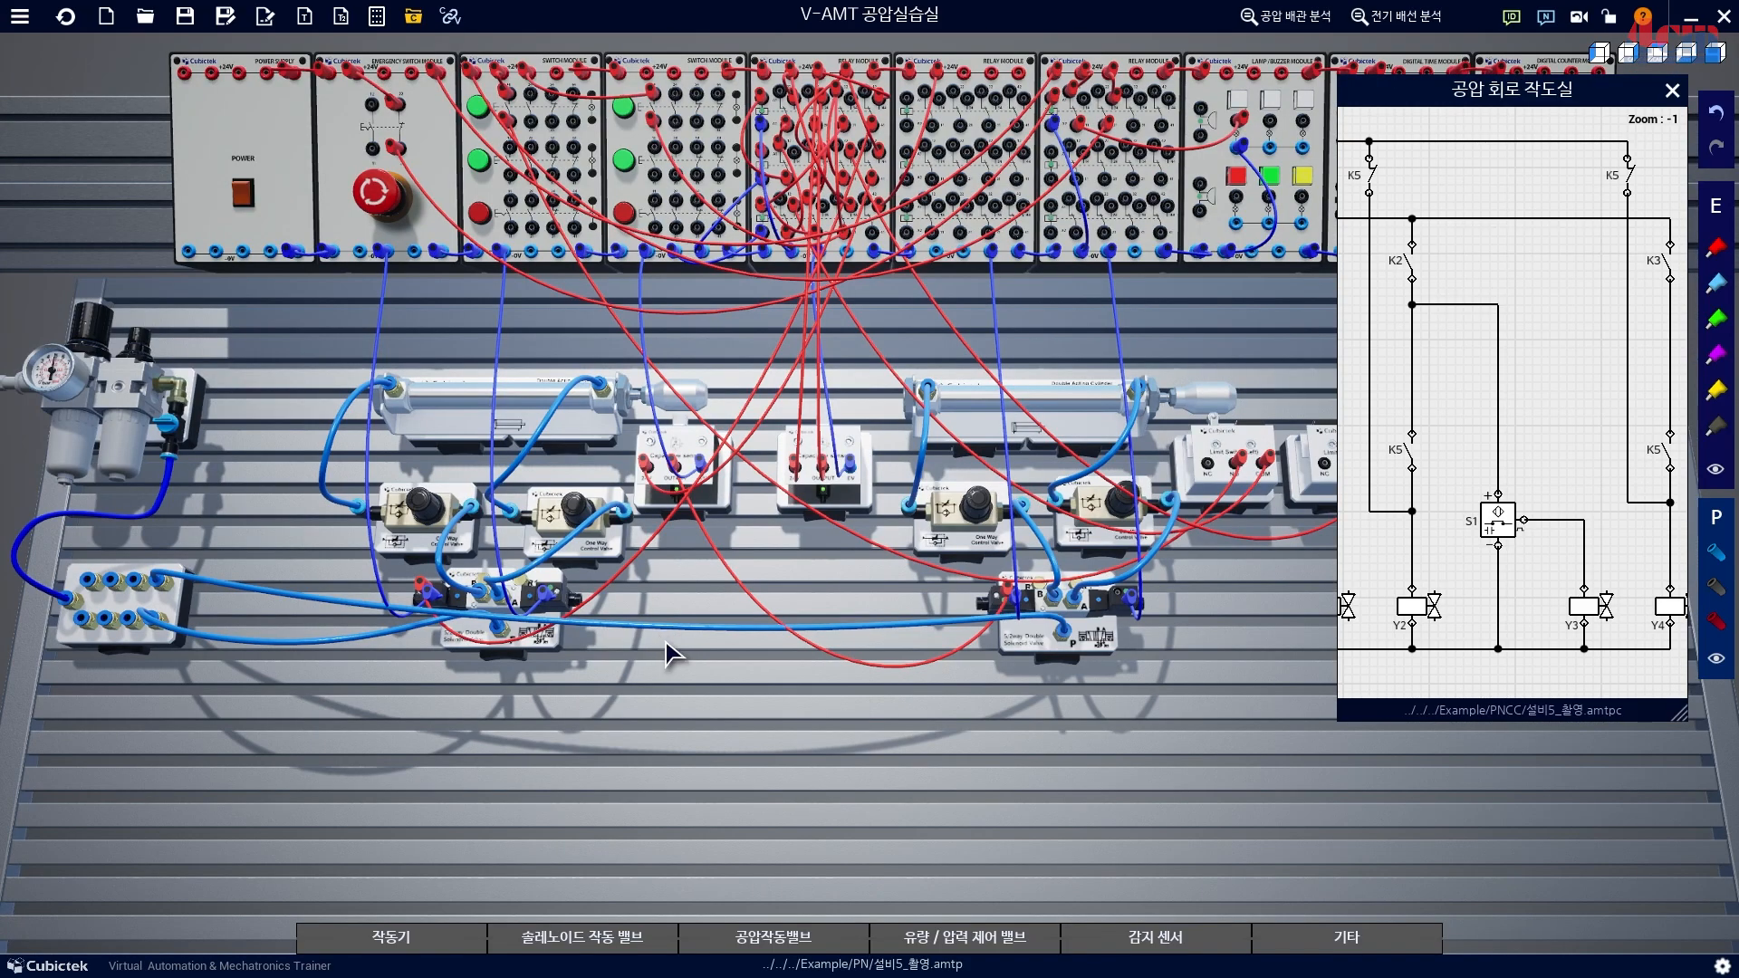
Wire terminal 41 of the first relay module's middle relay K2 to K5's terminal 34, and K5's terminal 31 to solenoid Y2.
{"action": "scroll", "coordinate": [856, 601], "scroll_direction": "up", "scroll_amount": 6}
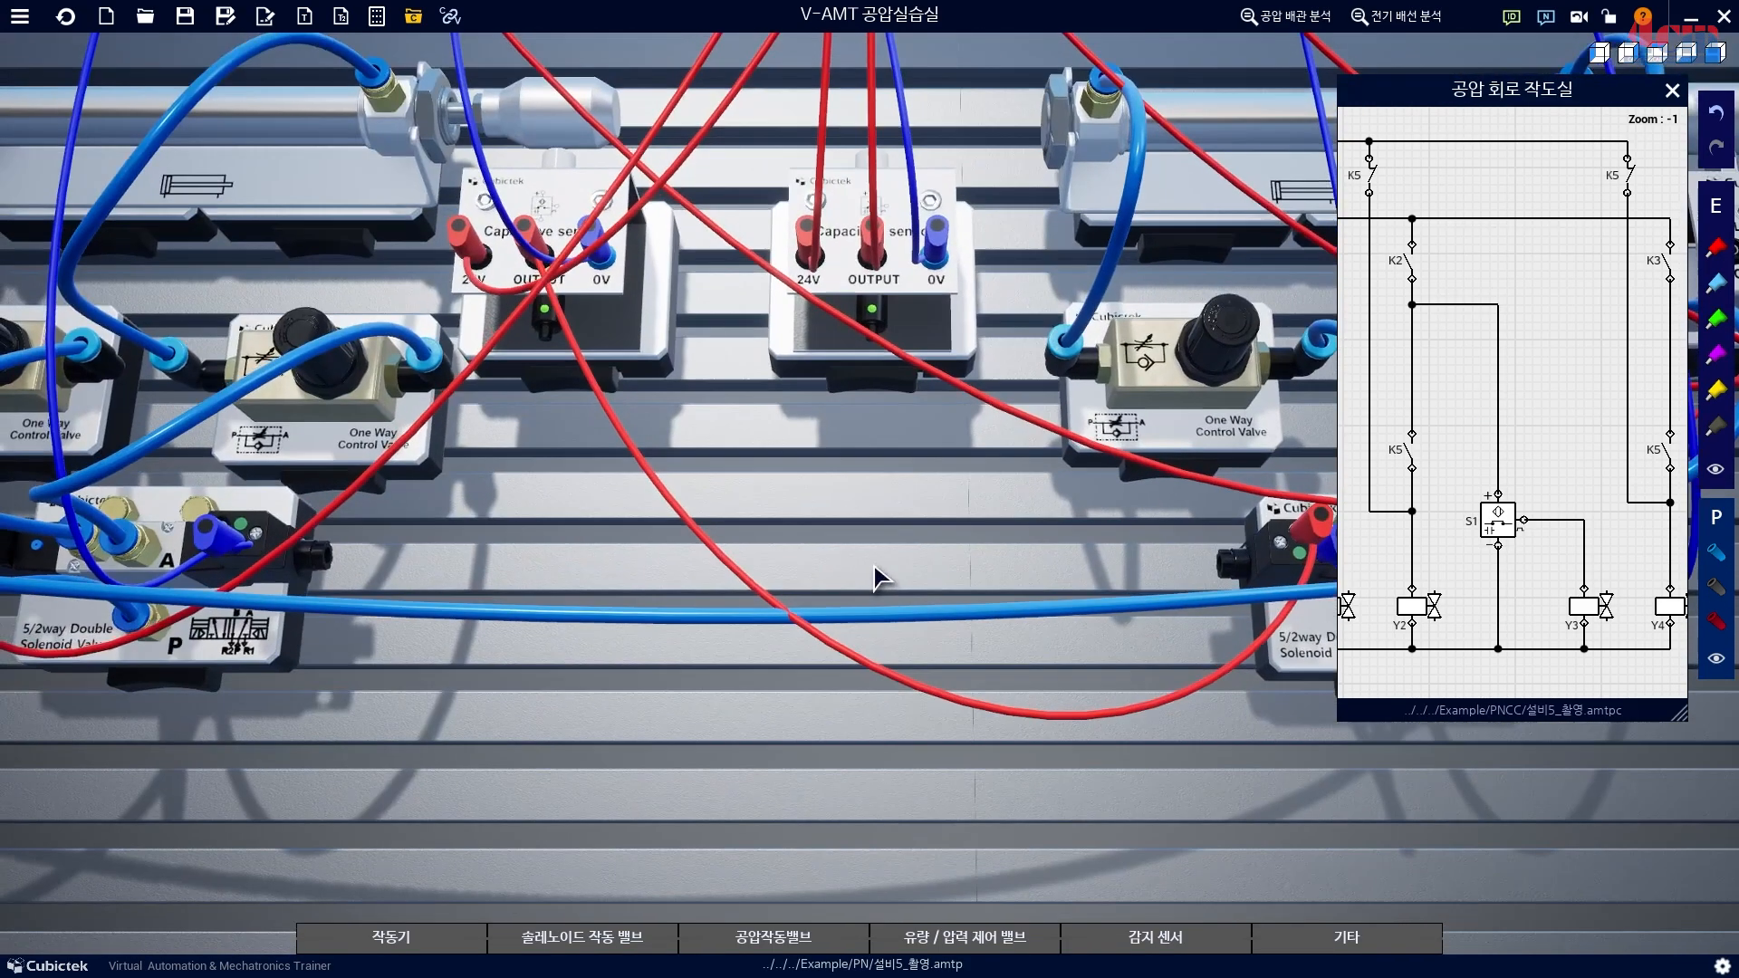
{"action": "left_click_drag", "start_coordinate": [877, 578], "coordinate": [869, 625]}
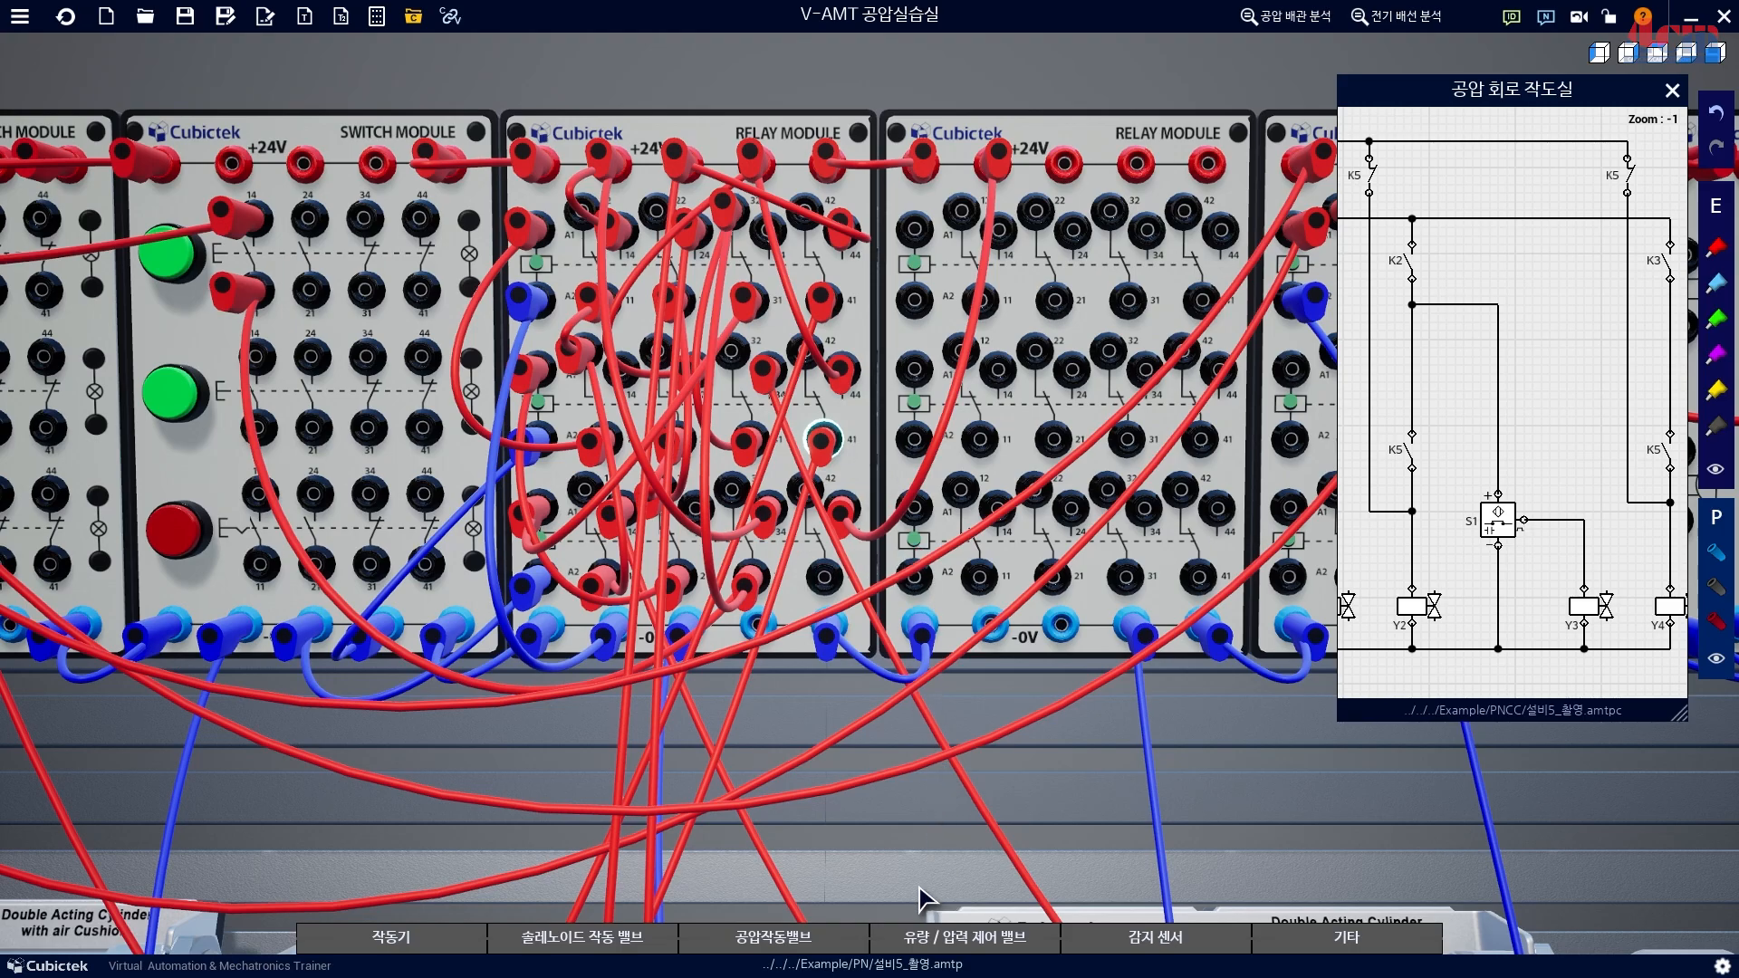
{"action": "left_click_drag", "start_coordinate": [877, 892], "coordinate": [743, 894]}
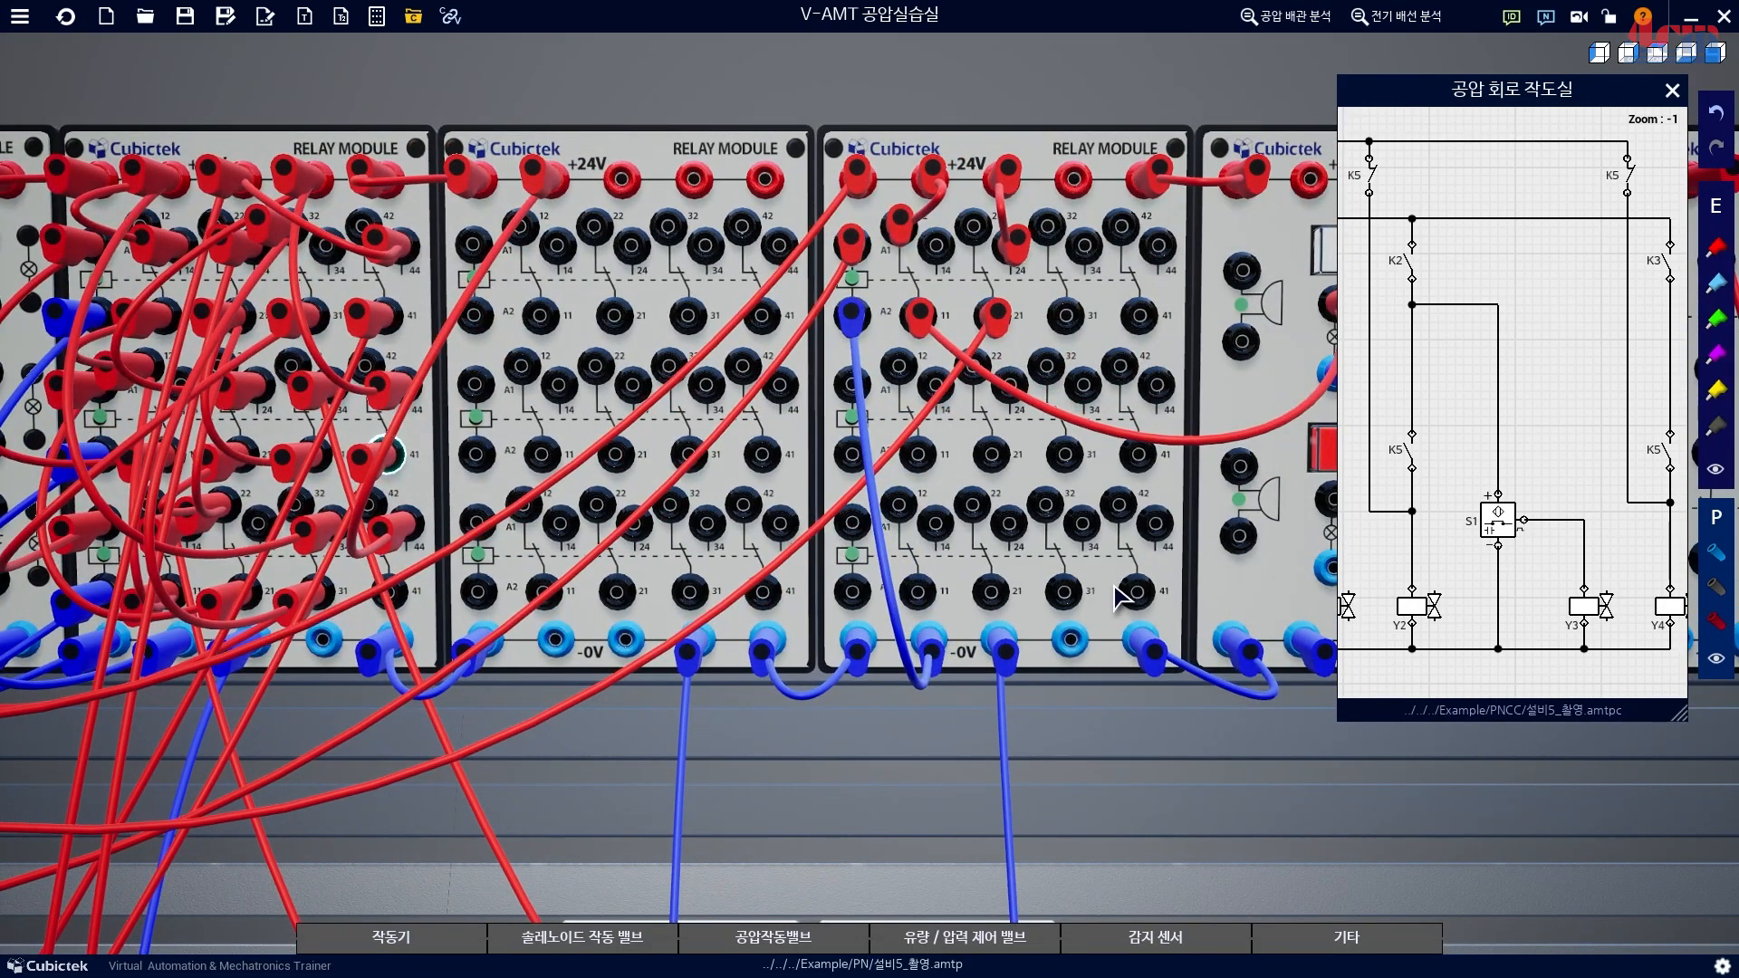
{"action": "left_click", "coordinate": [1086, 243]}
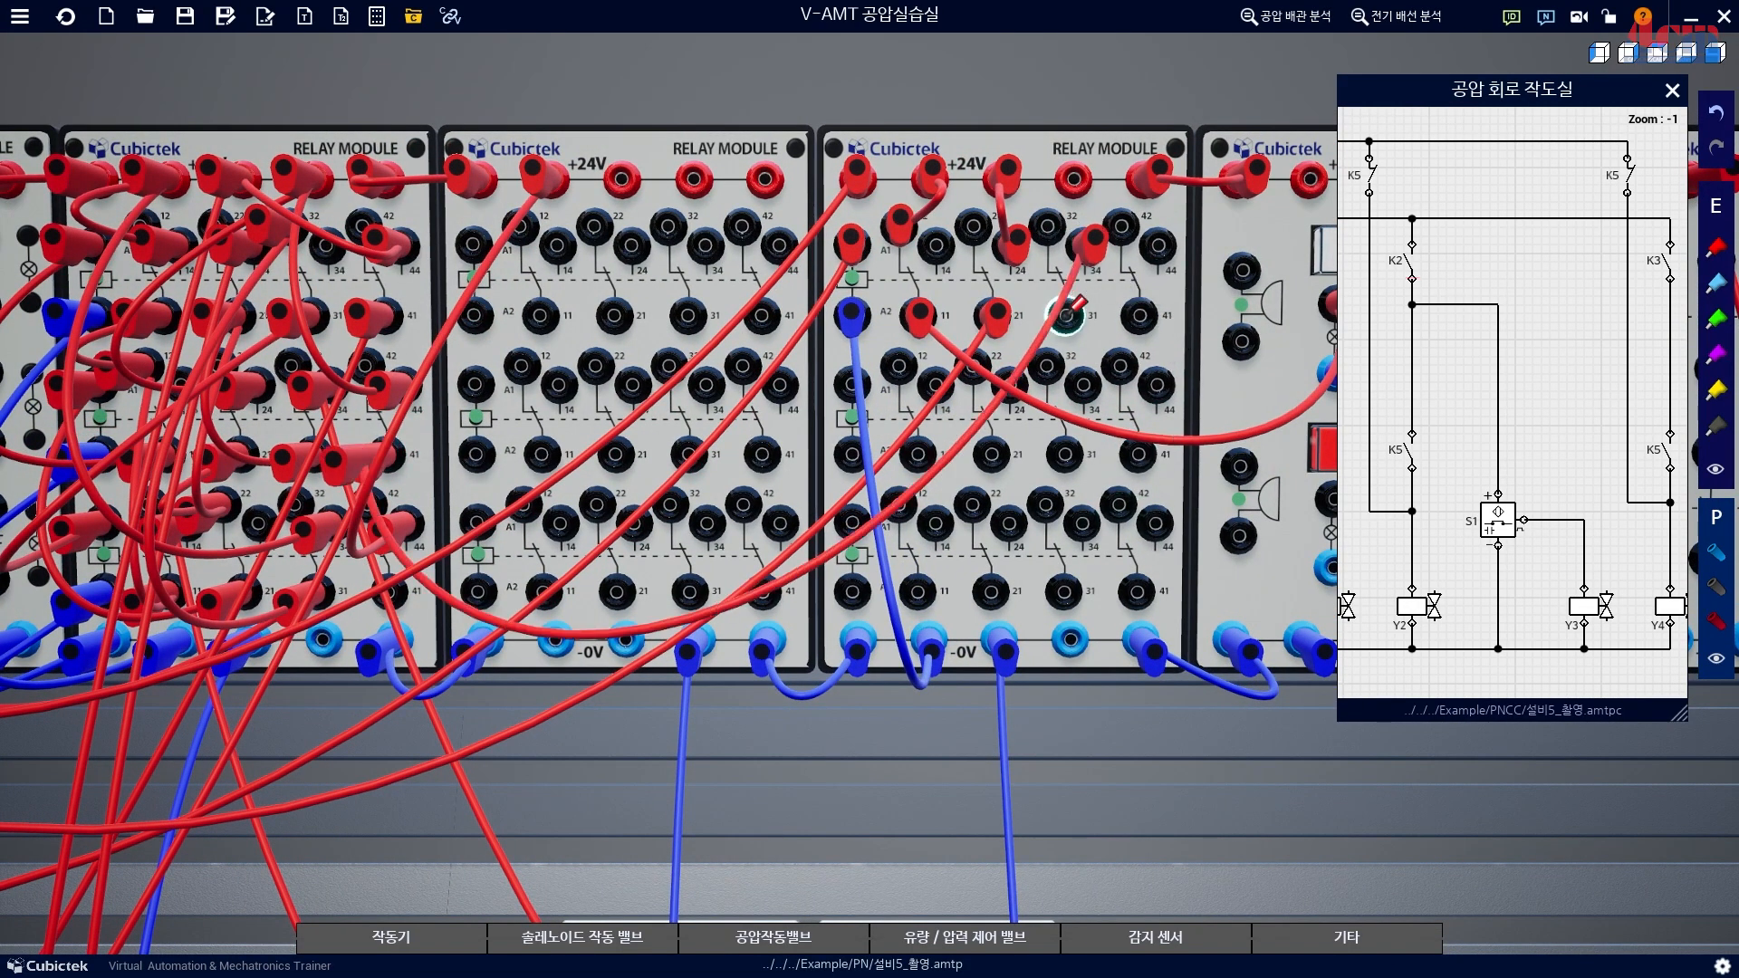
{"action": "left_click_drag", "start_coordinate": [1071, 888], "coordinate": [857, 508]}
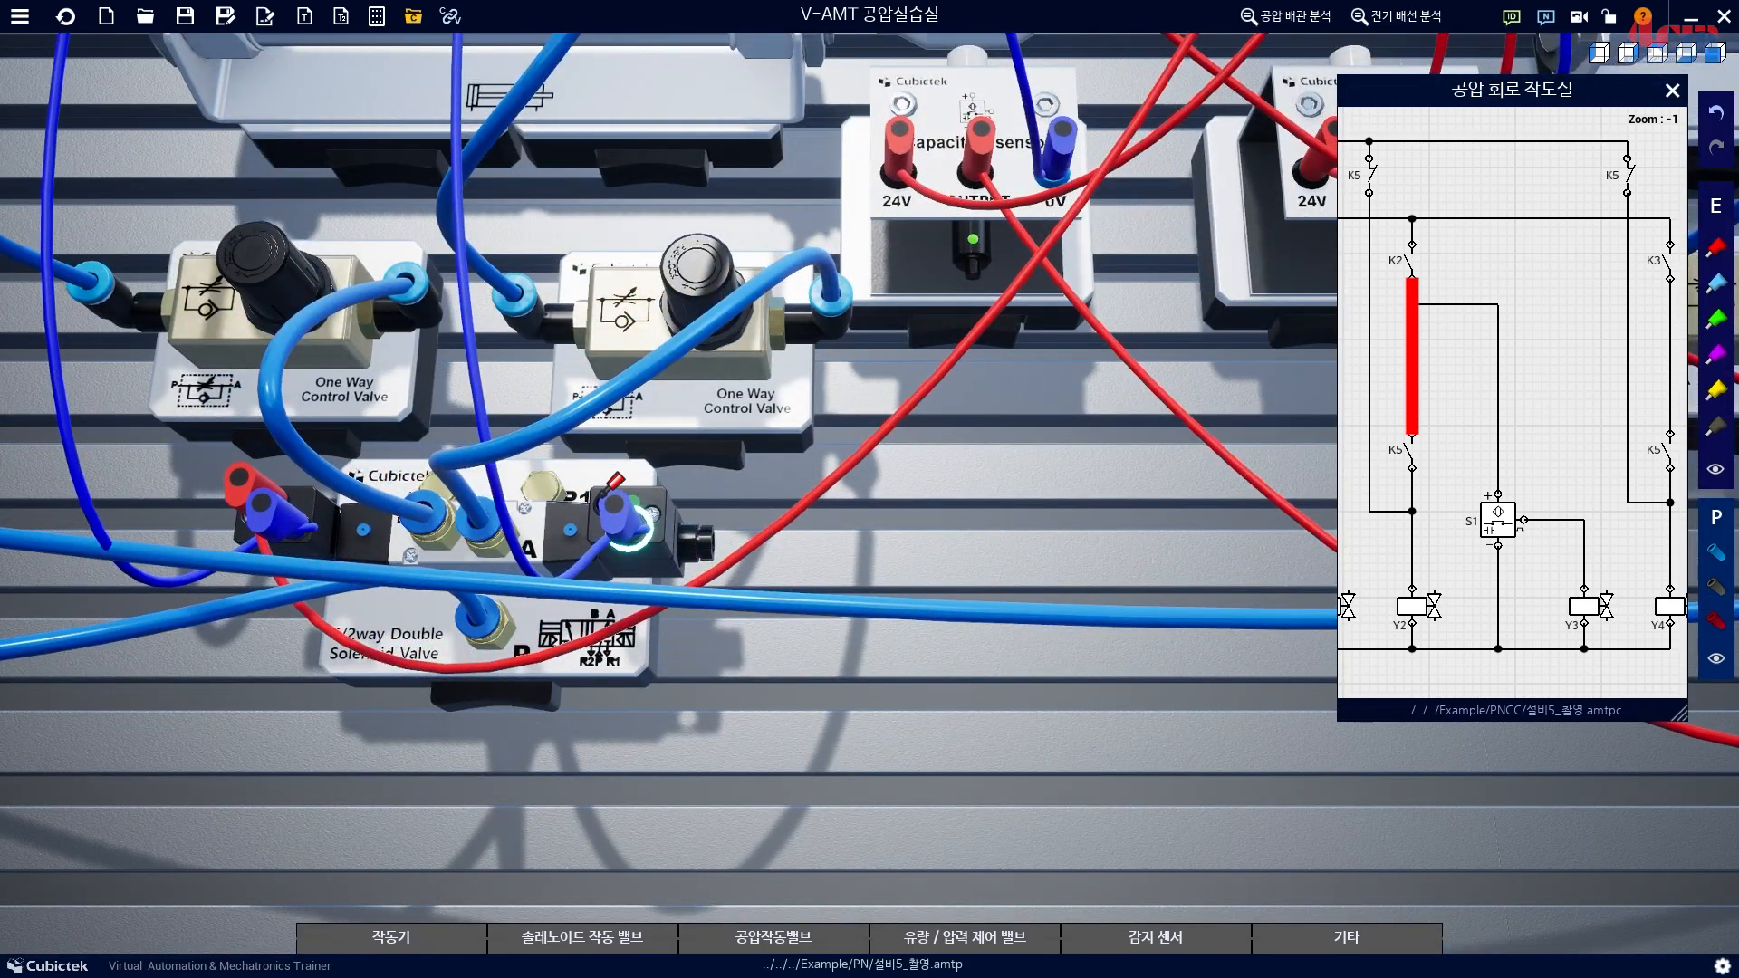
{"action": "left_click", "coordinate": [595, 486]}
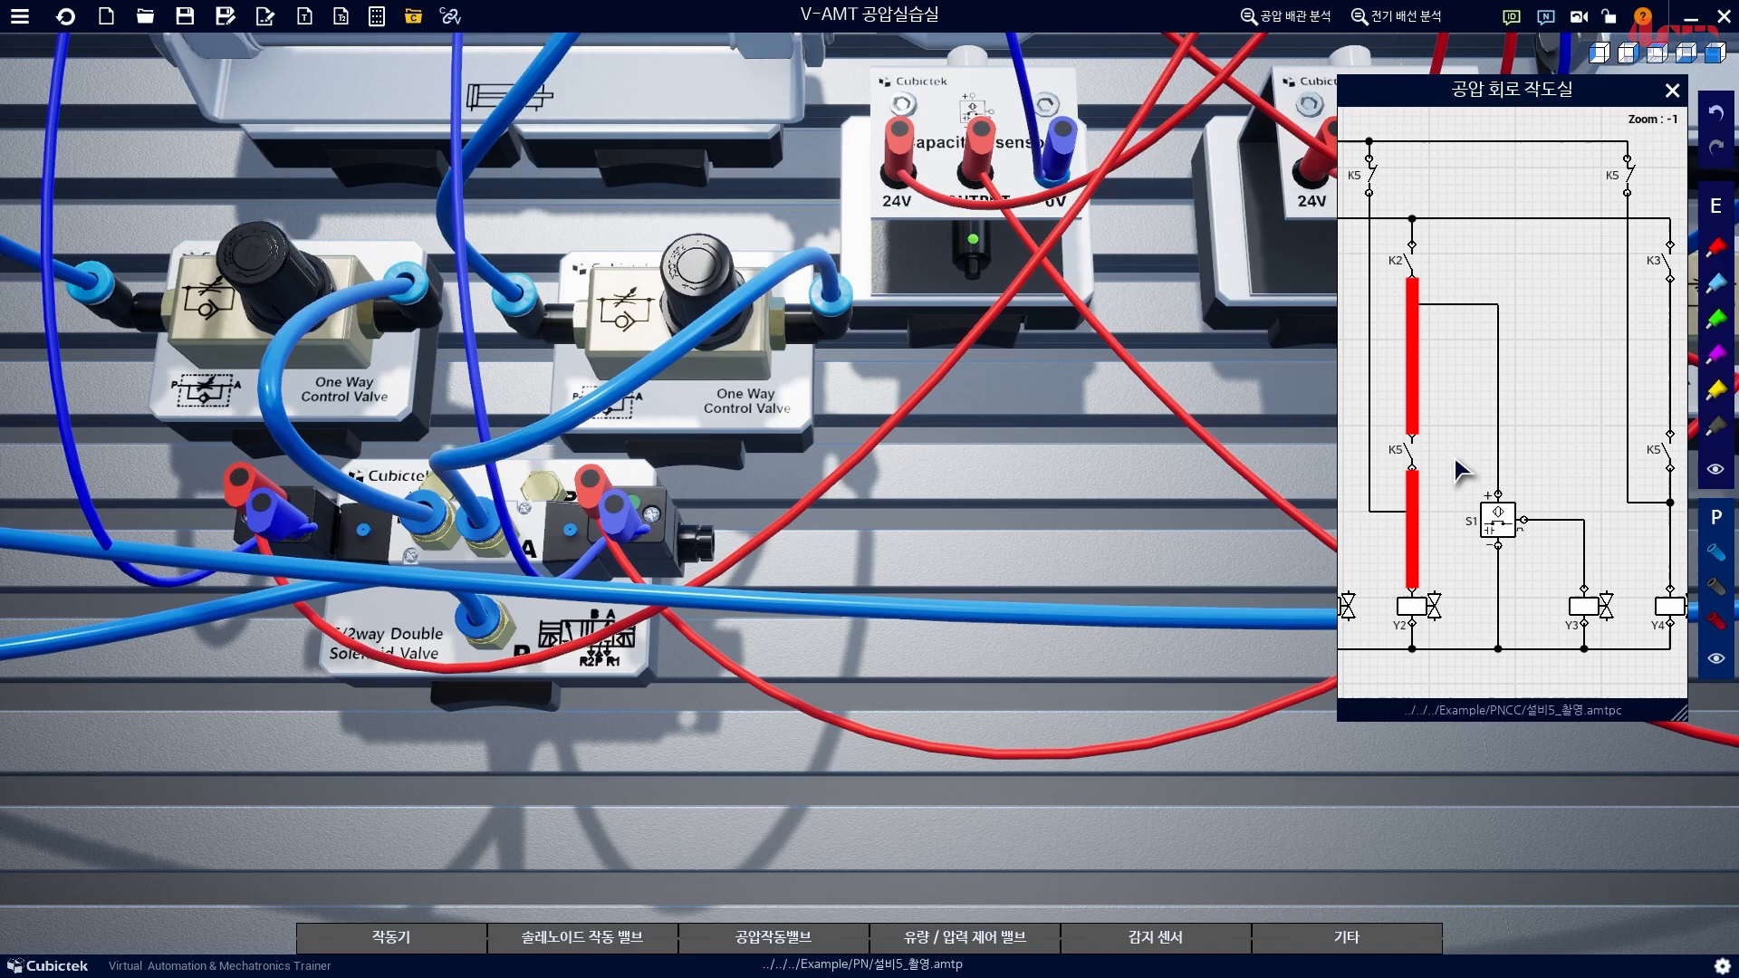
Wire terminal 41 of the first relay module's lowest relay K3 to K5's terminal 44, and K5's terminal 41 to solenoid Y4.
{"action": "left_click_drag", "start_coordinate": [1194, 554], "coordinate": [908, 793]}
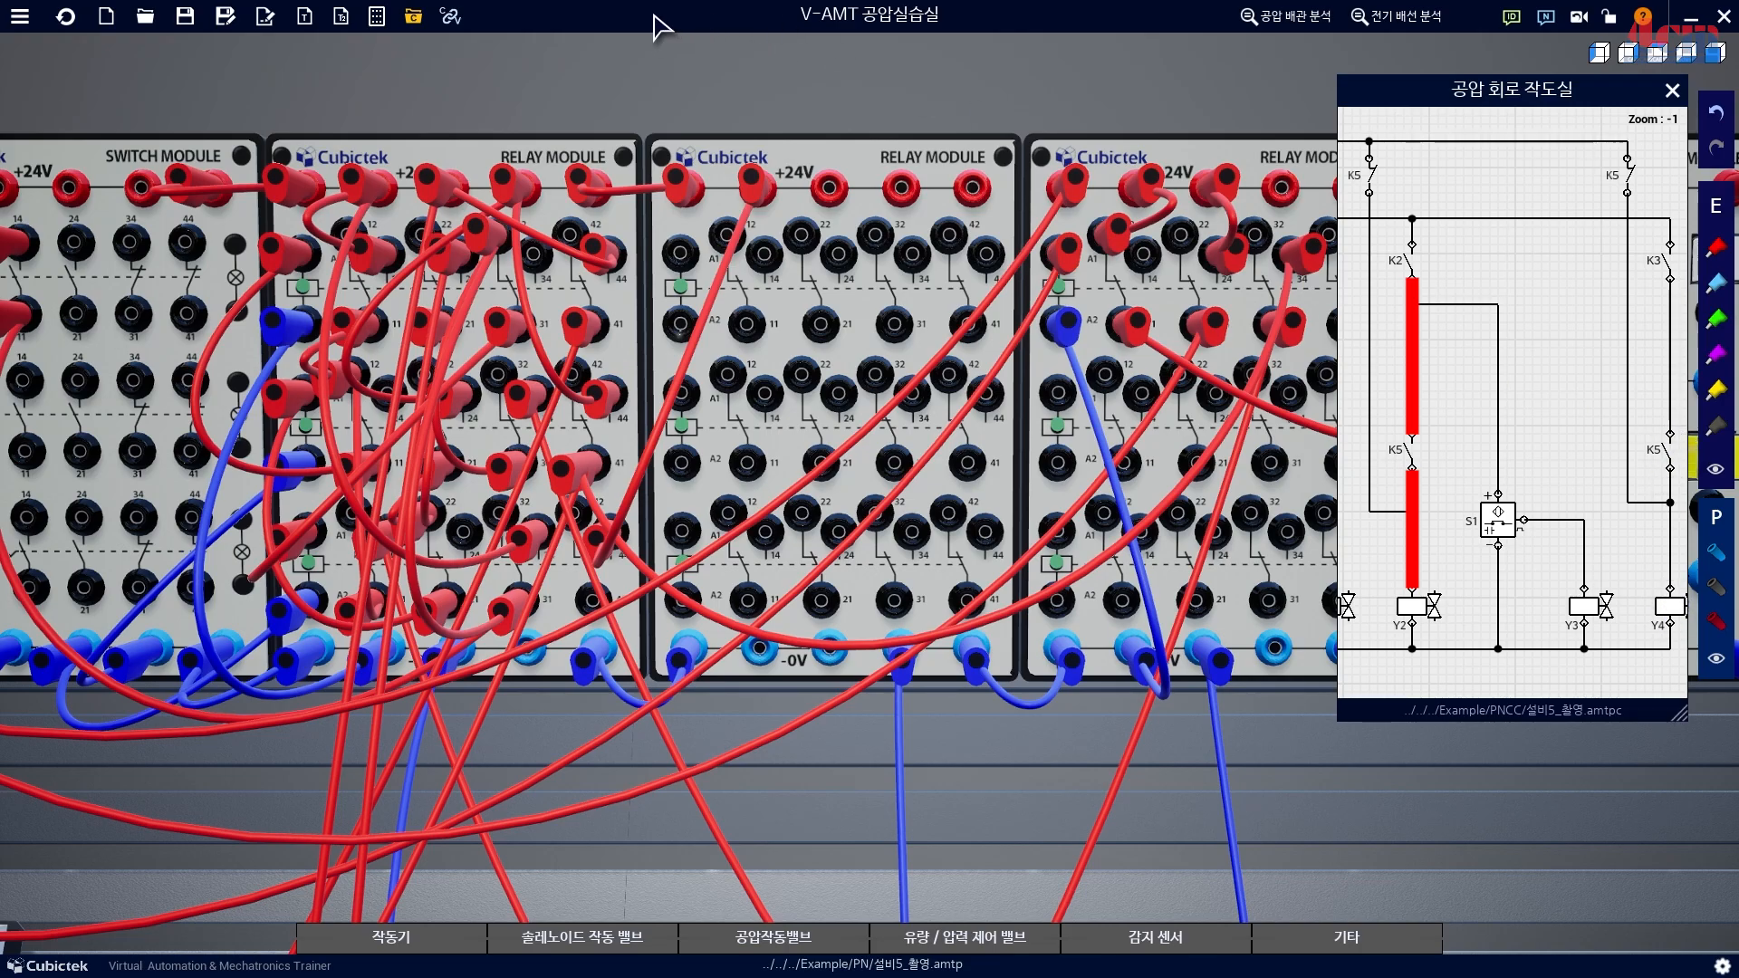
{"action": "left_click_drag", "start_coordinate": [619, 111], "coordinate": [653, 89]}
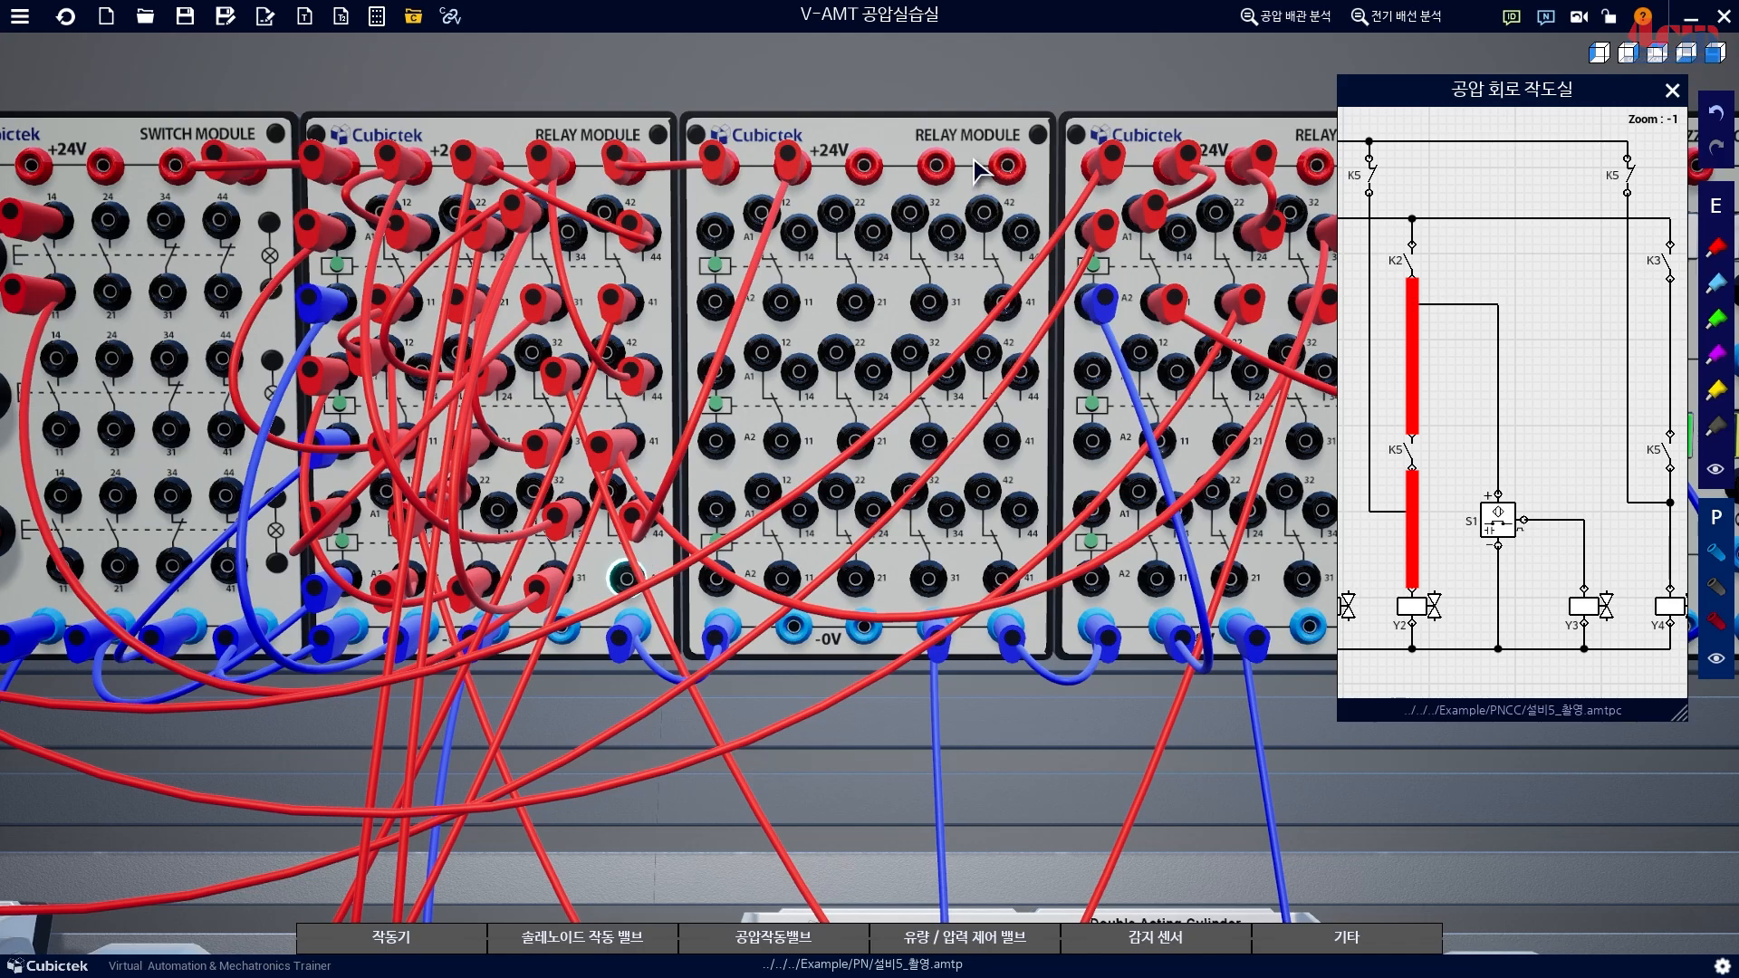
{"action": "left_click_drag", "start_coordinate": [1247, 52], "coordinate": [924, 91]}
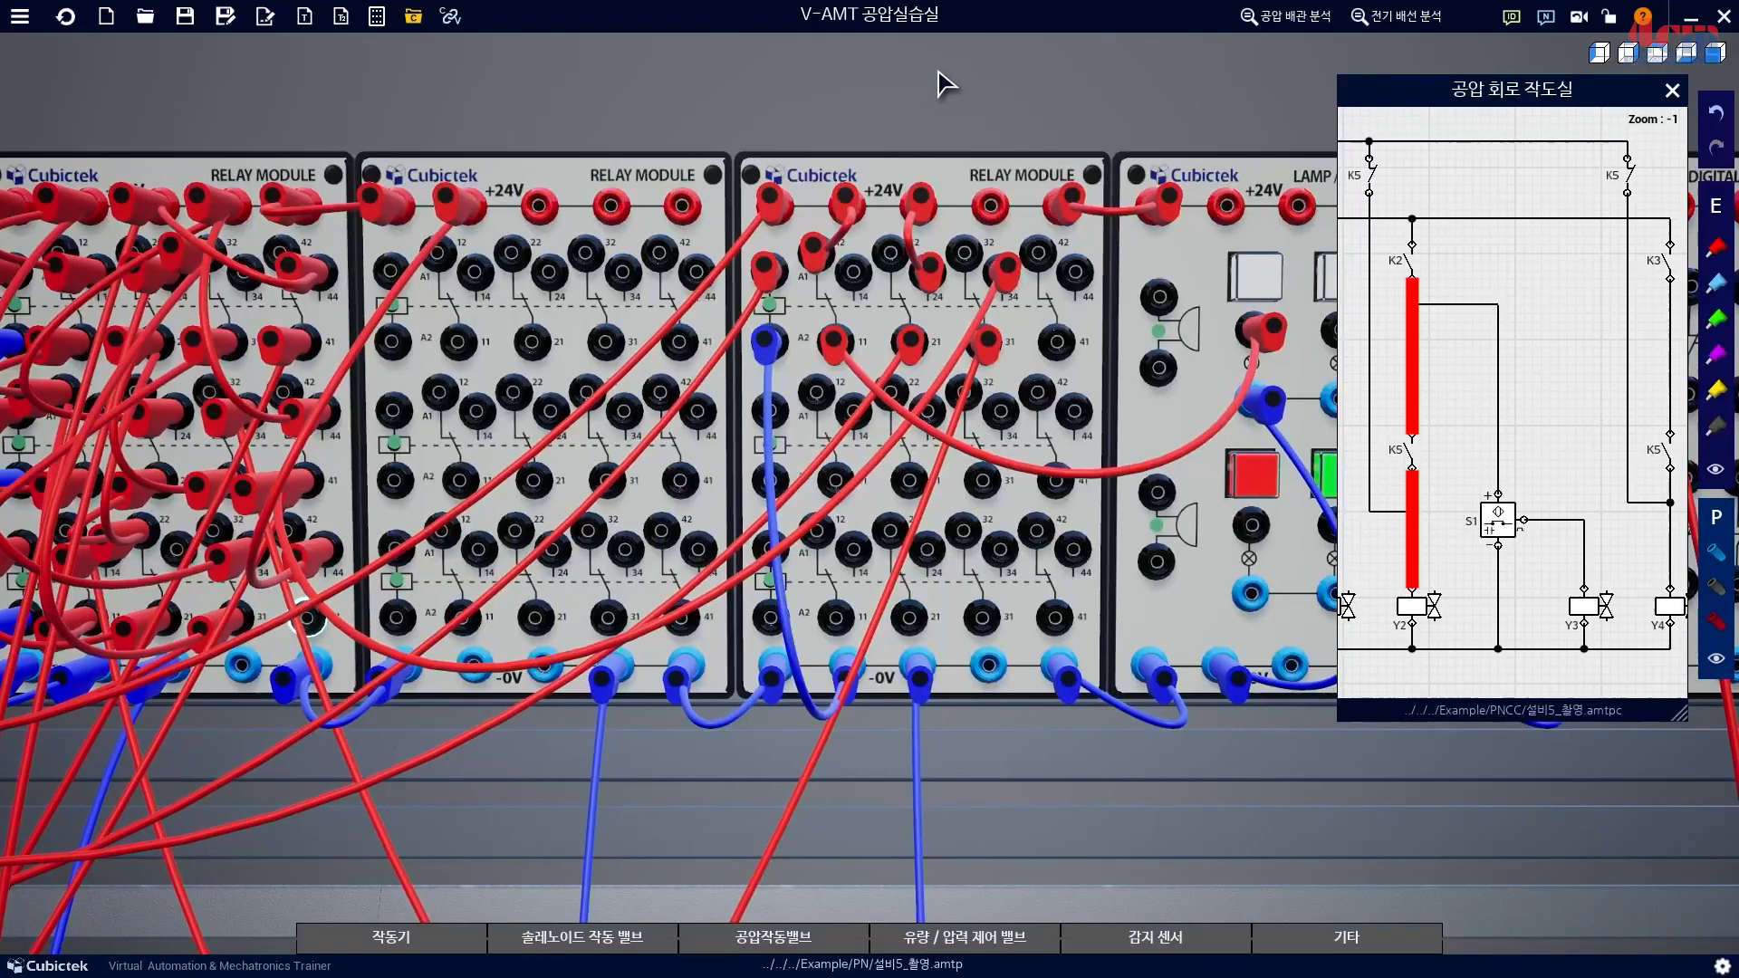
{"action": "left_click", "coordinate": [1075, 272]}
{"action": "left_click_drag", "start_coordinate": [1525, 930], "coordinate": [1332, 313]}
{"action": "left_click_drag", "start_coordinate": [1386, 937], "coordinate": [1465, 598]}
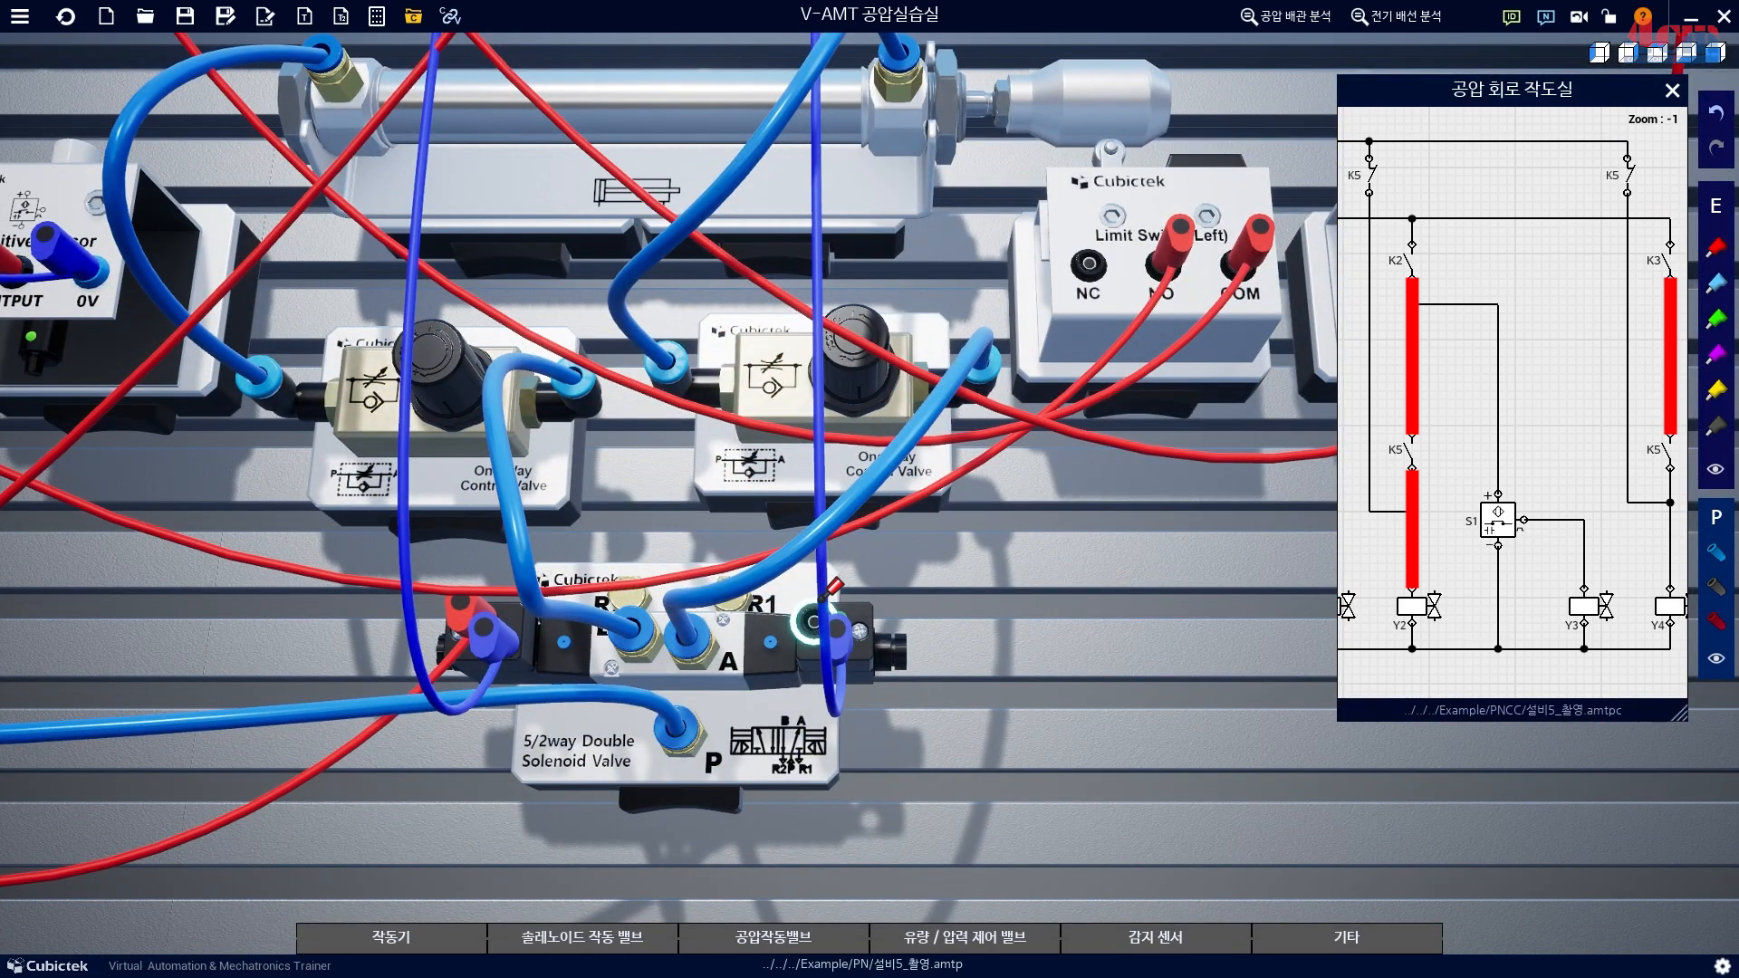
{"action": "left_click", "coordinate": [816, 606]}
Outline the two K5 bypass branches leading to solenoids Y2 and Y4 in the circuit diagram.
{"action": "left_click_drag", "start_coordinate": [563, 96], "coordinate": [942, 586]}
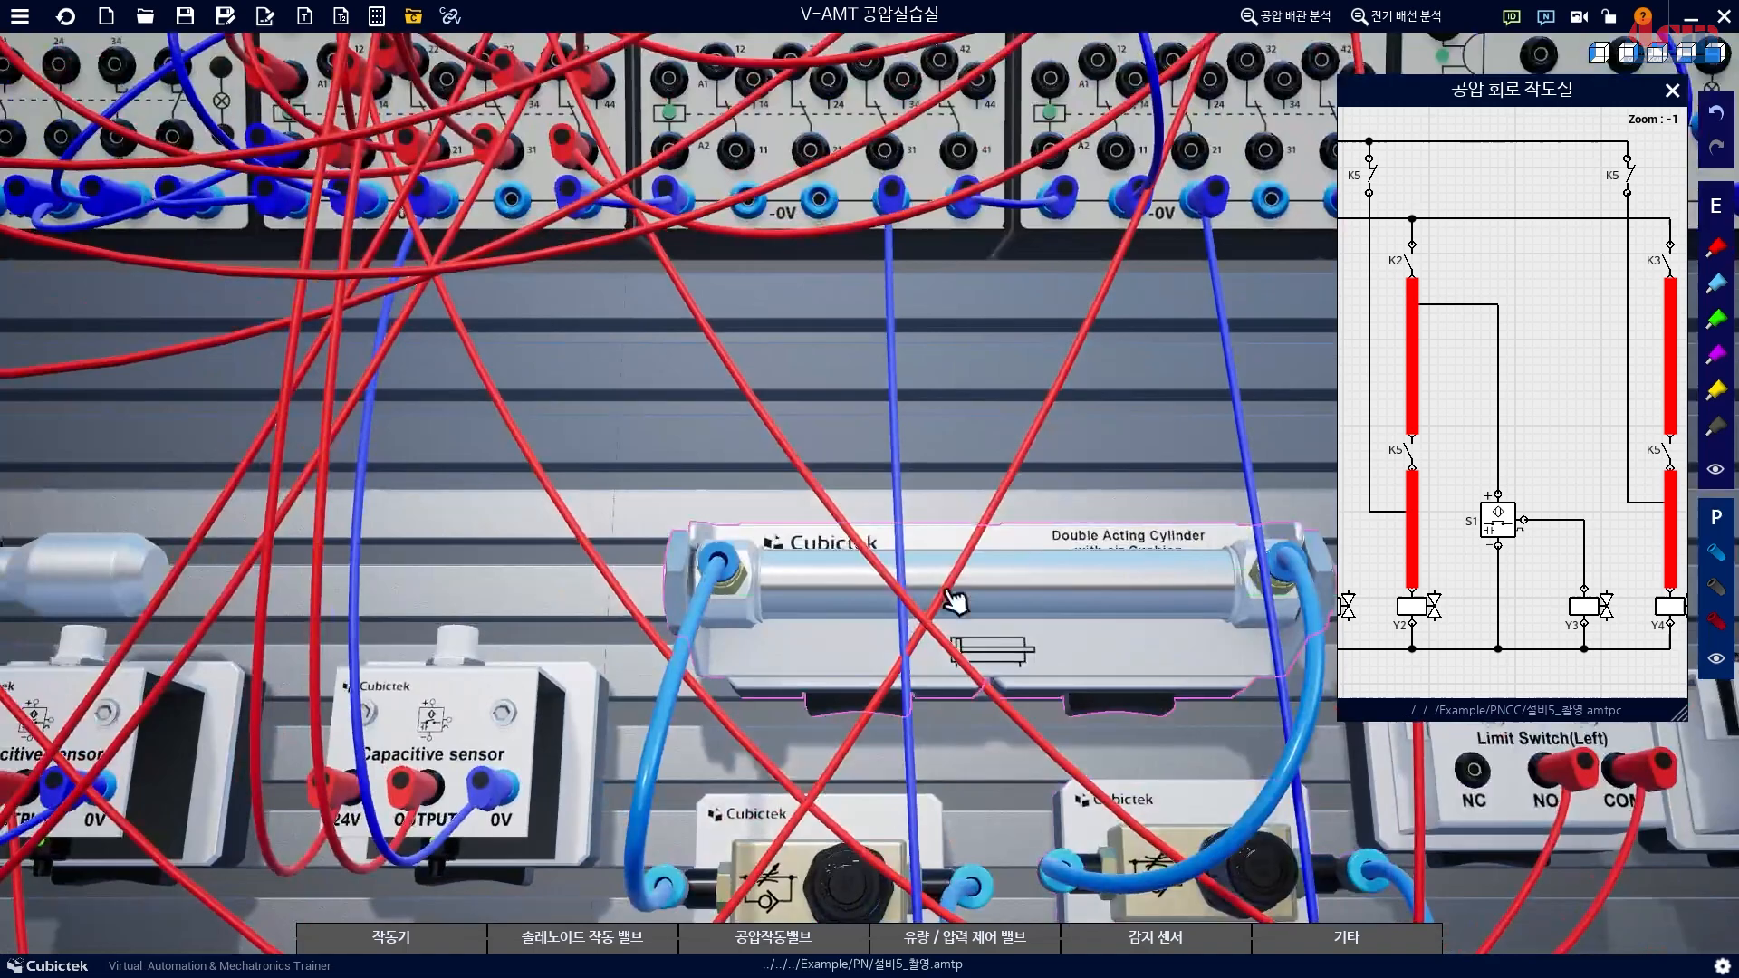
{"action": "left_click_drag", "start_coordinate": [591, 564], "coordinate": [562, 670]}
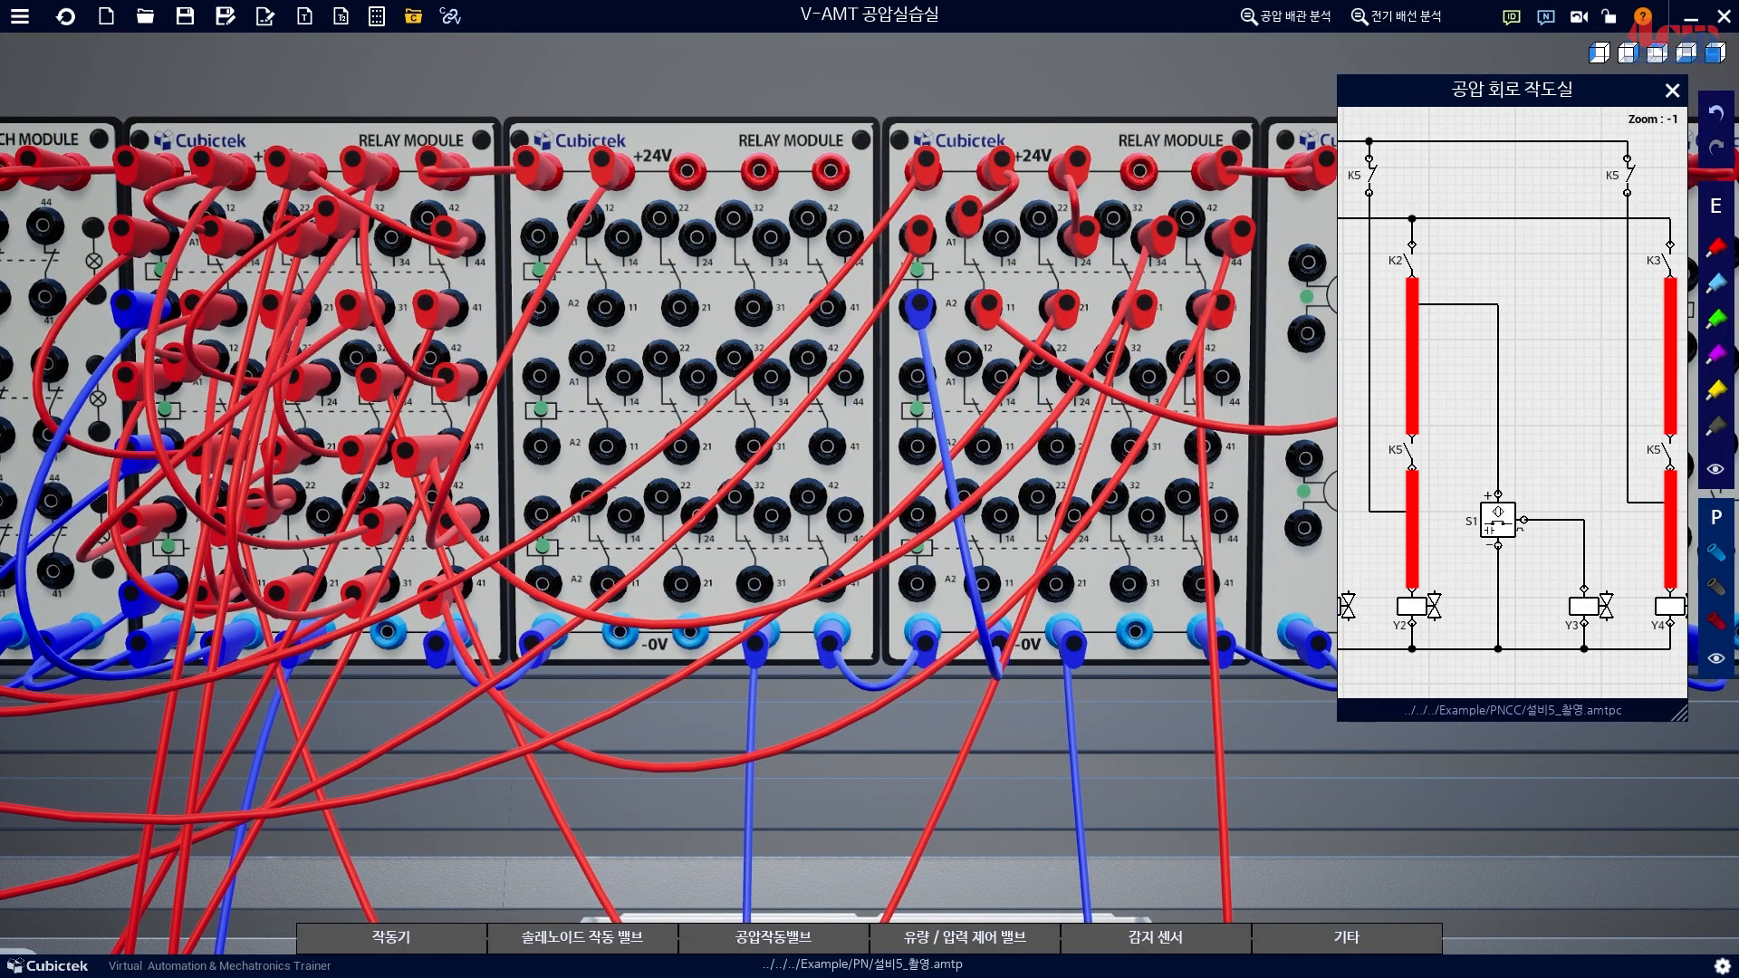
{"action": "left_click_drag", "start_coordinate": [1611, 133], "coordinate": [1657, 494]}
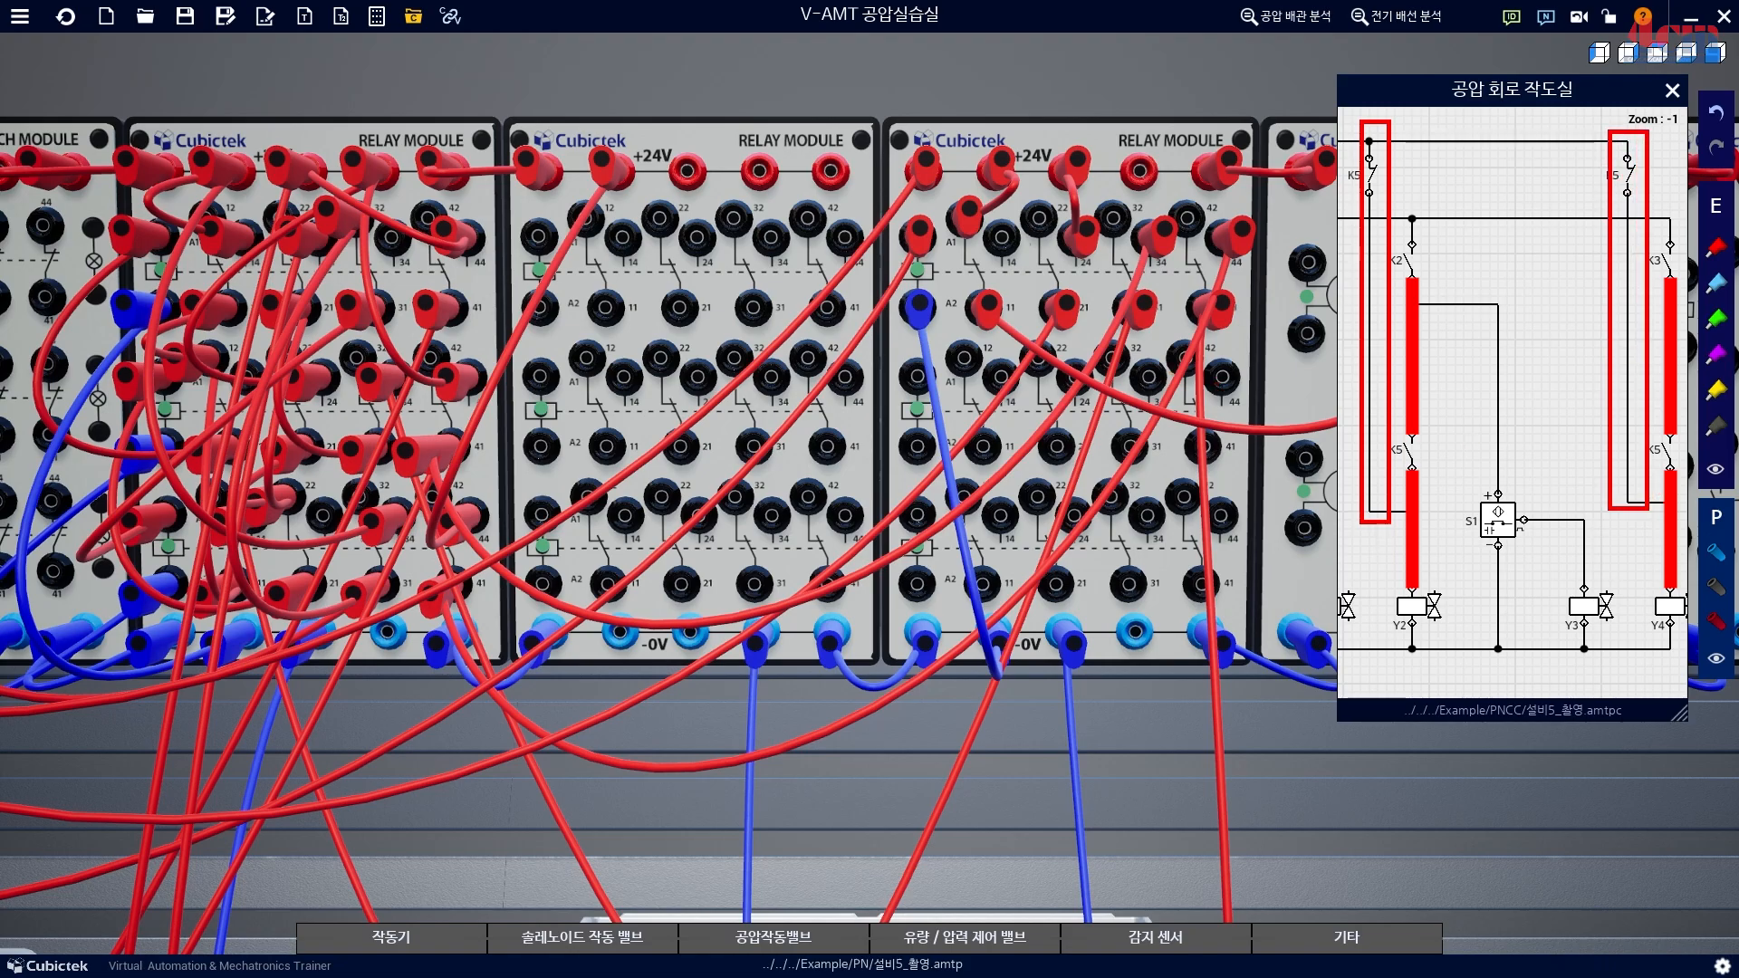
Outline the third relay module's top relay, number it 5, and box its four contact sets.
{"action": "mouse_move", "coordinate": [902, 195]}
{"action": "left_mouse_down"}
{"action": "mouse_move", "coordinate": [989, 253]}
{"action": "mouse_move", "coordinate": [1241, 338]}
{"action": "left_mouse_up"}
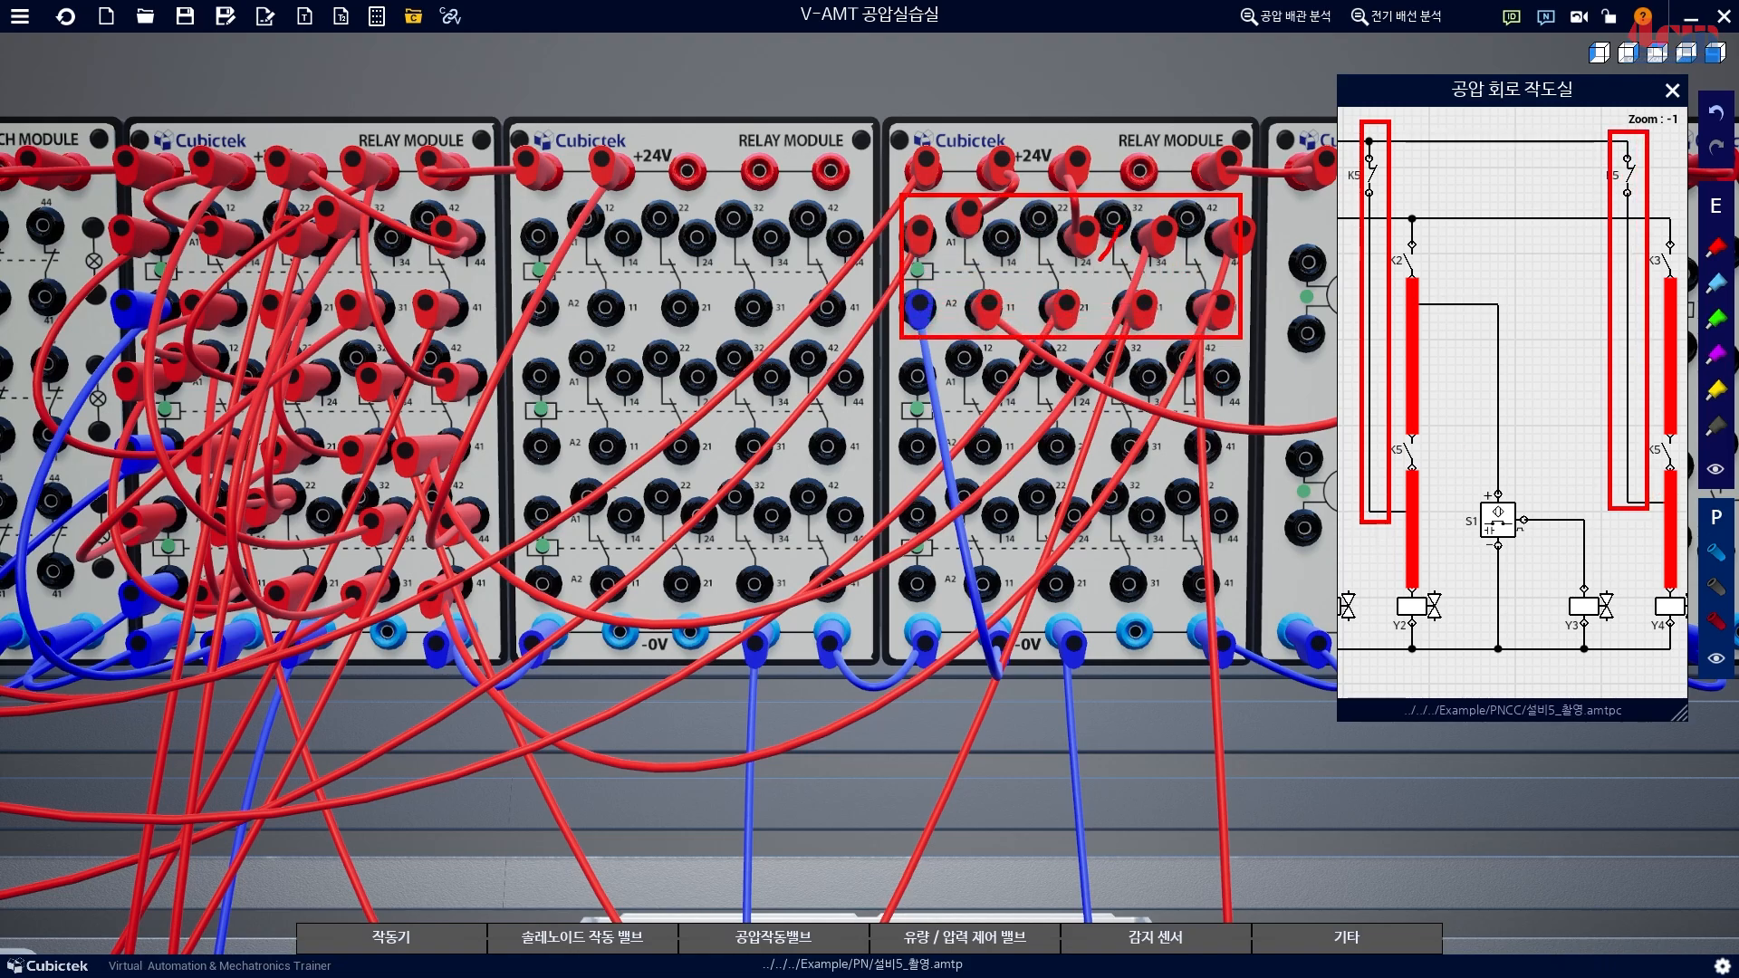
{"action": "left_click_drag", "start_coordinate": [949, 194], "coordinate": [1008, 333]}
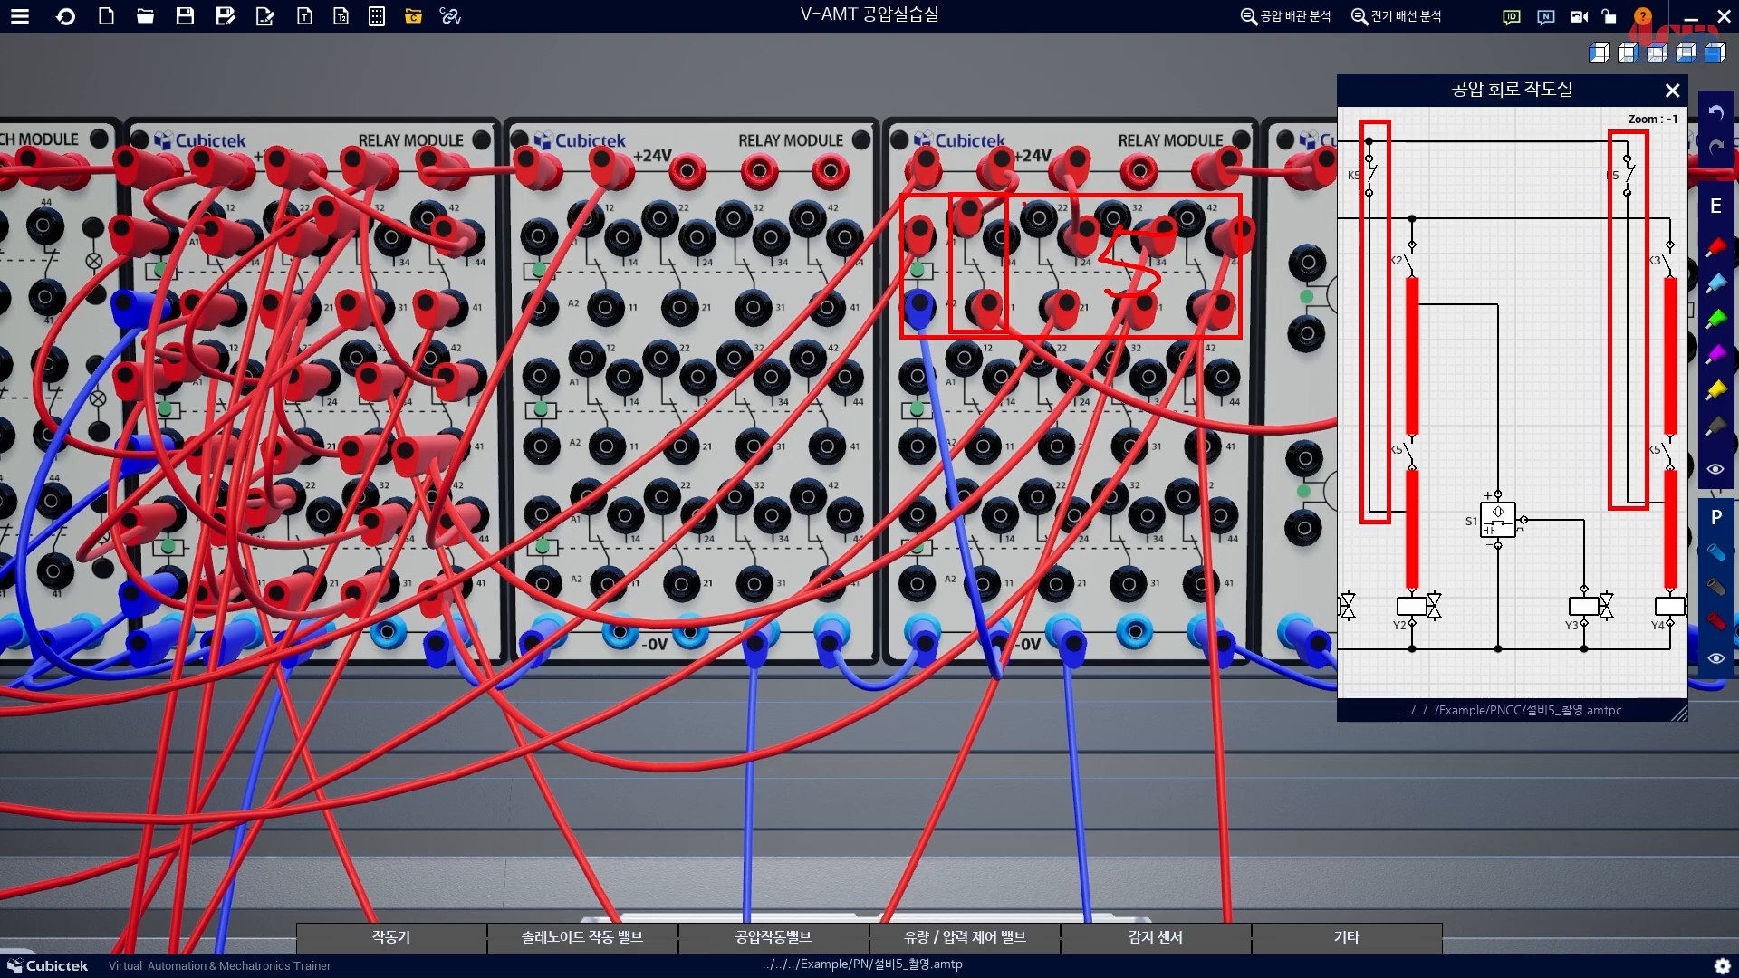
{"action": "left_click_drag", "start_coordinate": [1022, 202], "coordinate": [1063, 327]}
{"action": "left_click_drag", "start_coordinate": [1102, 201], "coordinate": [1149, 324]}
{"action": "left_click_drag", "start_coordinate": [1170, 197], "coordinate": [1234, 326]}
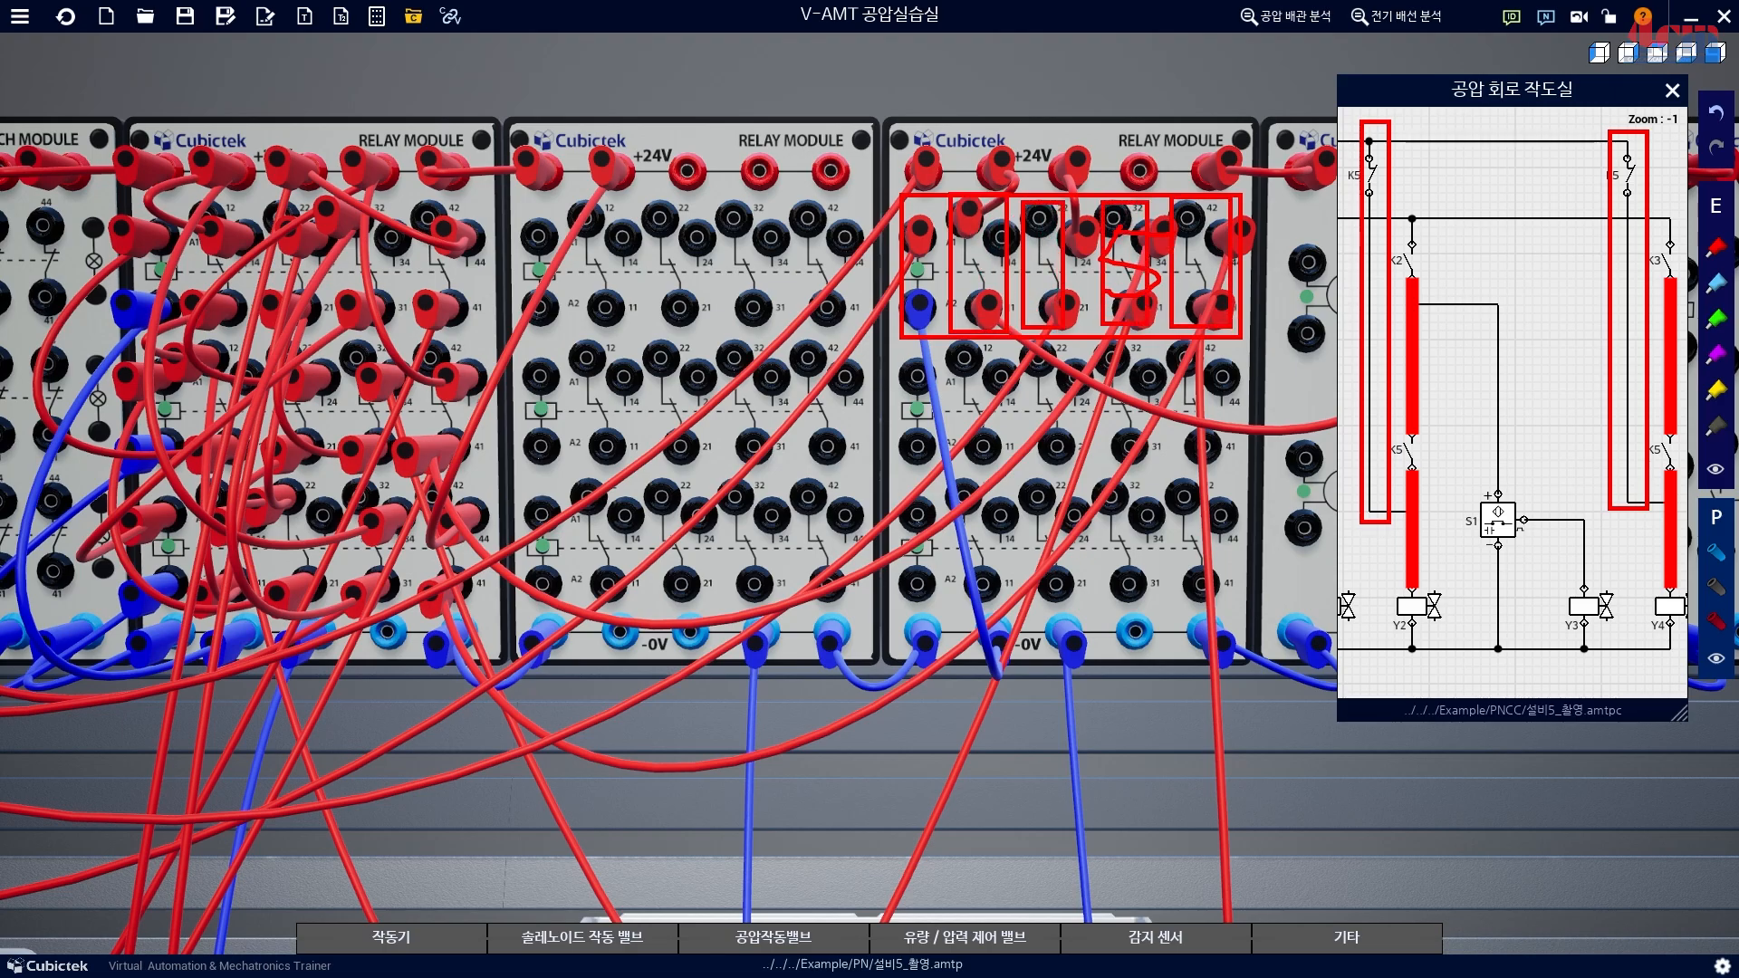
Undo the outlines and number drawn over the K5 relay and its contact sets.
{"action": "key", "text": "ctrl+z"}
{"action": "key", "text": "ctrl+z"}
{"action": "key", "text": "ctrl+z"}
{"action": "key", "text": "ctrl+z"}
{"action": "key", "text": "ctrl+z"}
{"action": "key", "text": "ctrl+z"}
Outline the third relay module's top and middle relays, and clear the outlines.
{"action": "mouse_move", "coordinate": [910, 192]}
{"action": "left_mouse_down"}
{"action": "mouse_move", "coordinate": [936, 229]}
{"action": "mouse_move", "coordinate": [1242, 329]}
{"action": "left_mouse_up"}
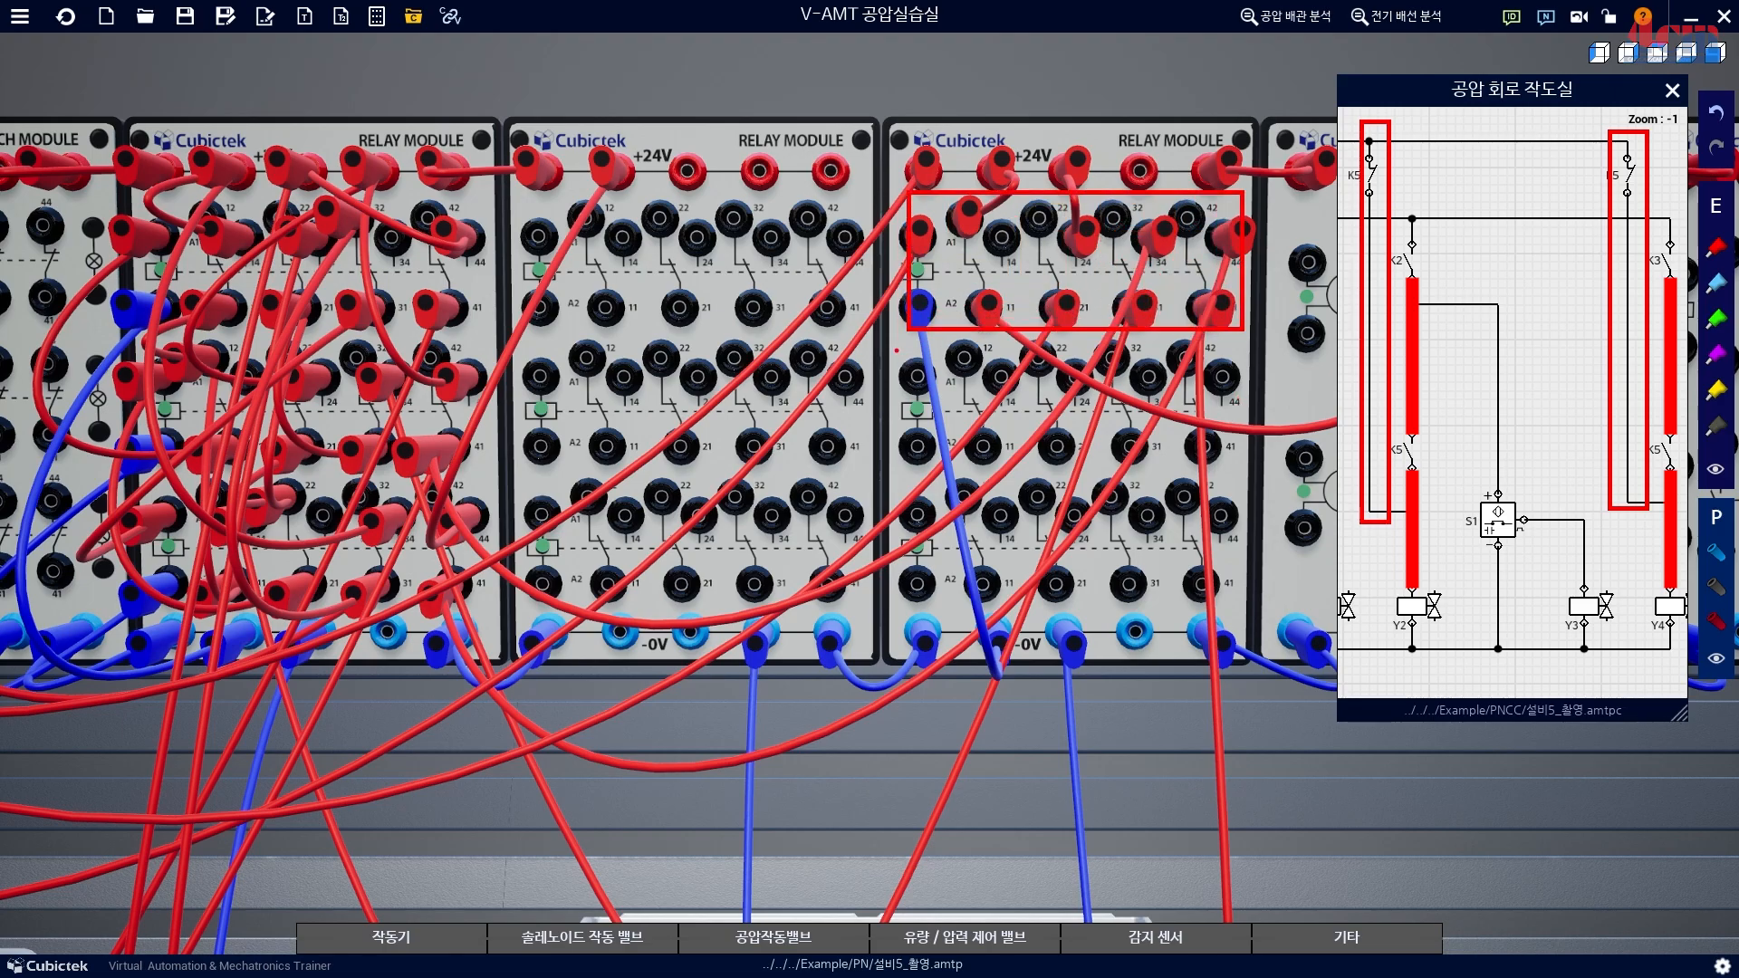
{"action": "left_click_drag", "start_coordinate": [899, 338], "coordinate": [1229, 468]}
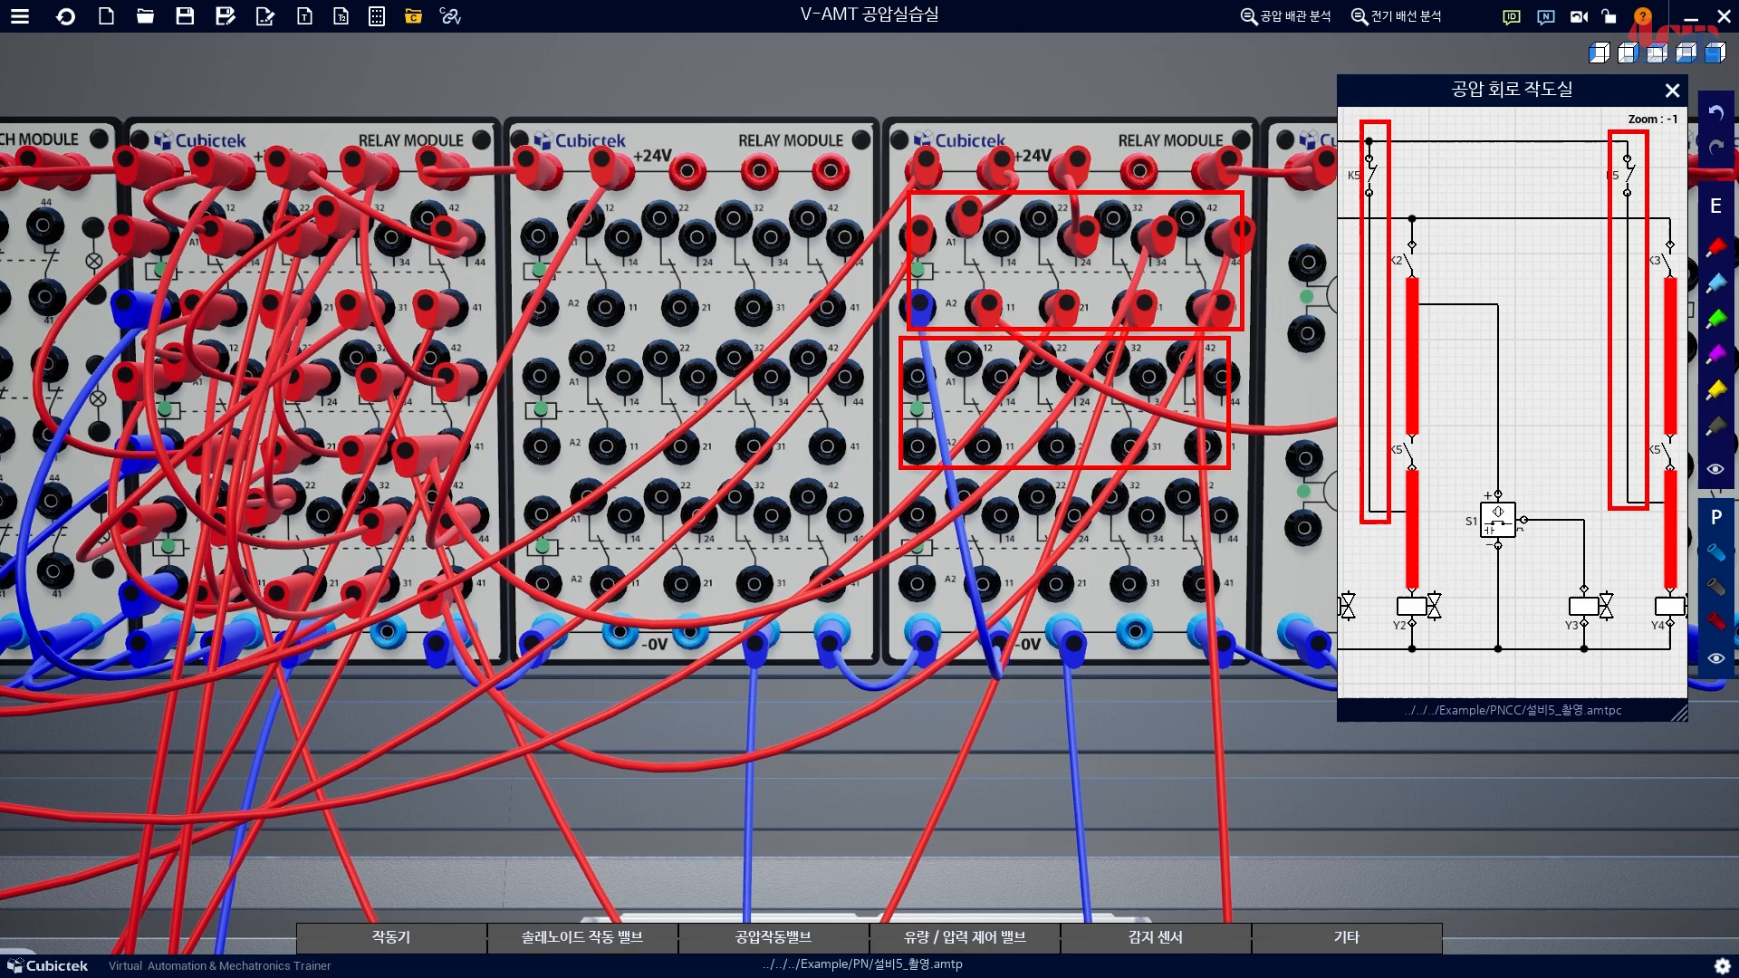
{"action": "key", "text": "Escape"}
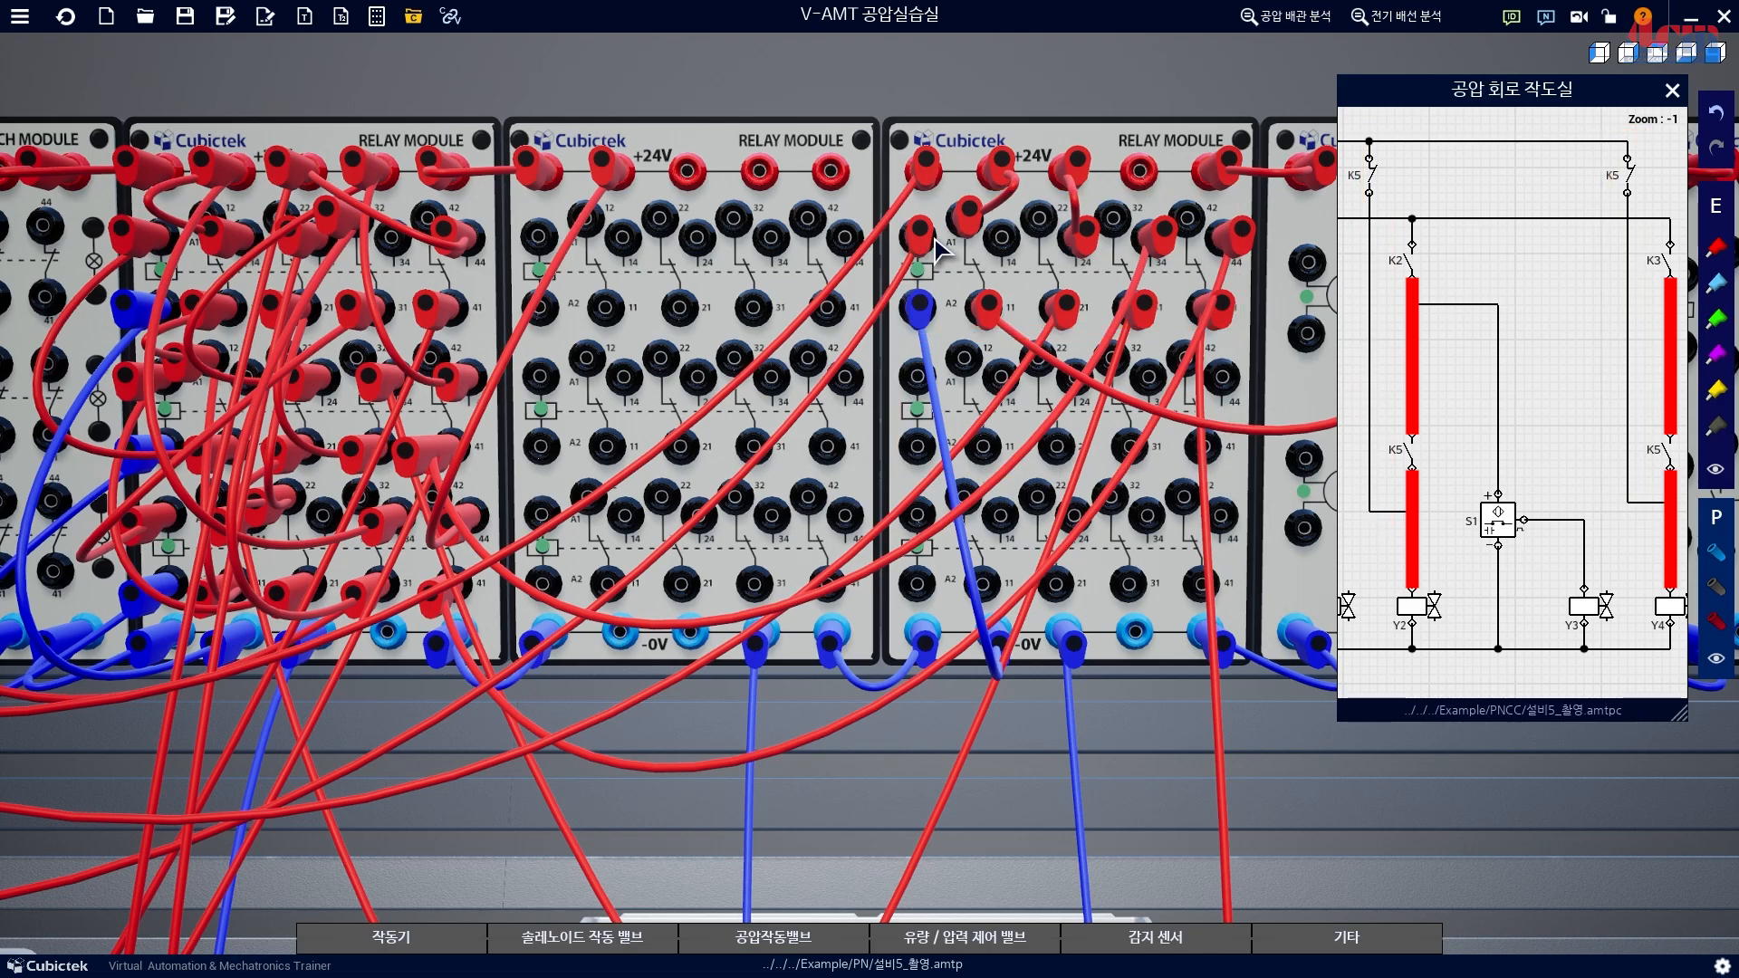
Wire the third relay module's middle relay coil in parallel with K5: A1 to K5's A1 and A2 to -0V.
{"action": "left_click_drag", "start_coordinate": [919, 235], "coordinate": [918, 377]}
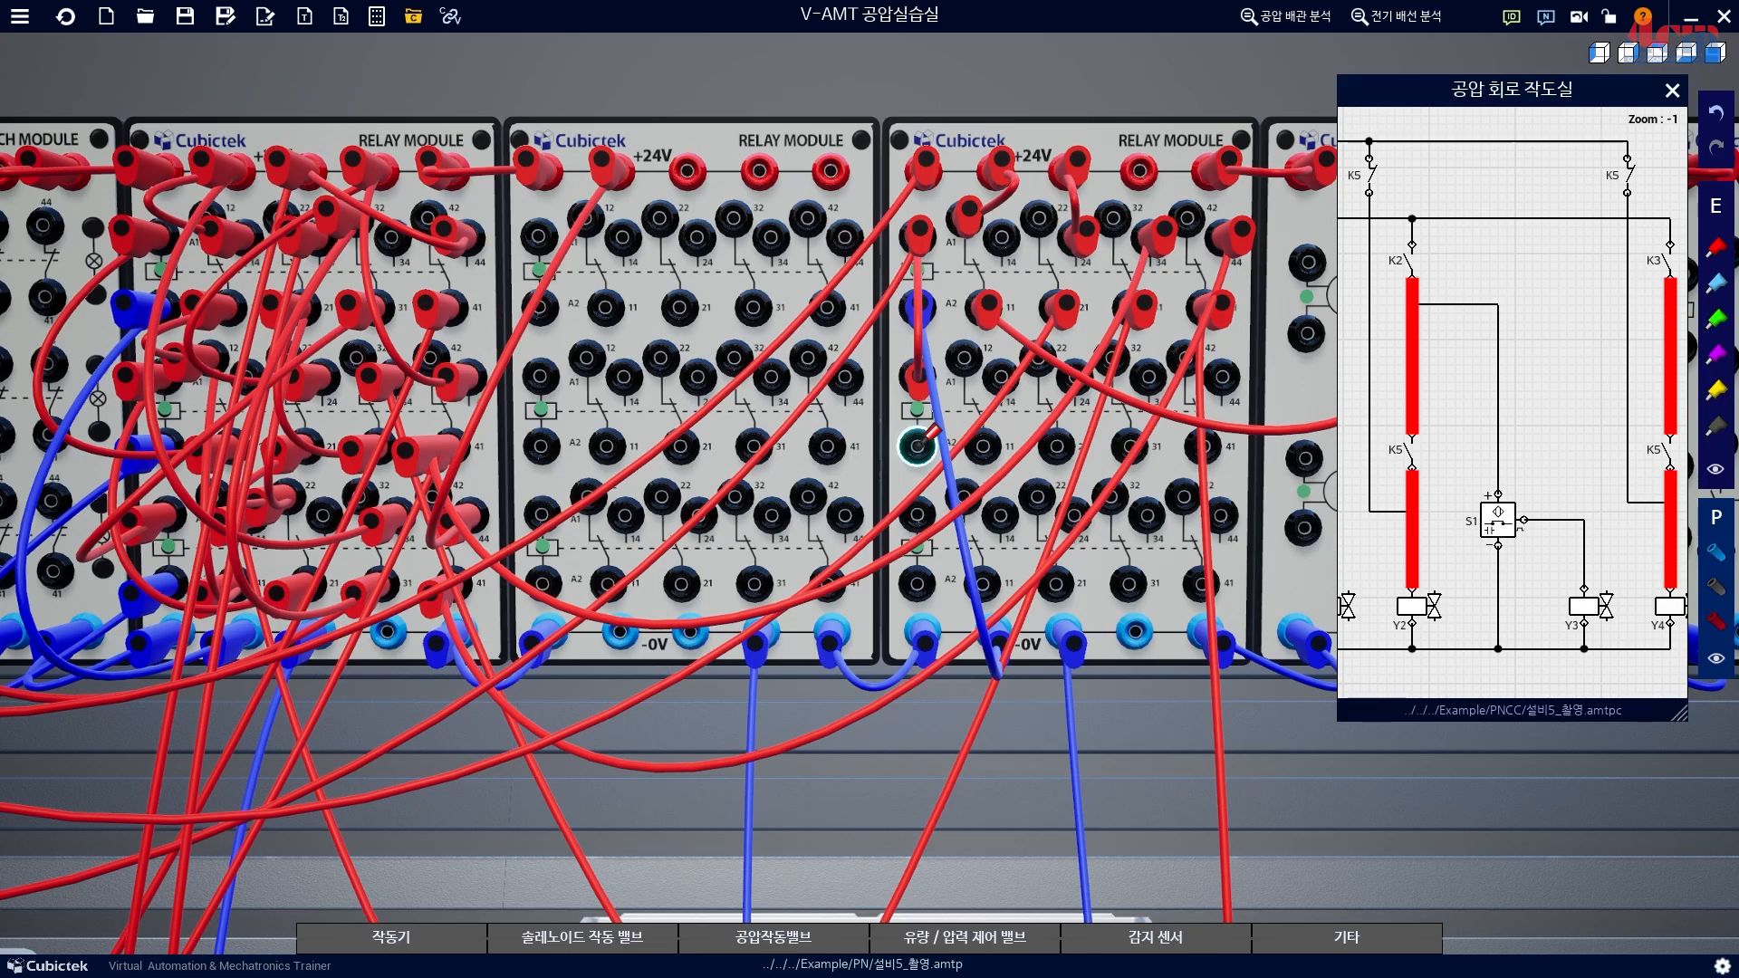
{"action": "left_click", "coordinate": [1135, 631]}
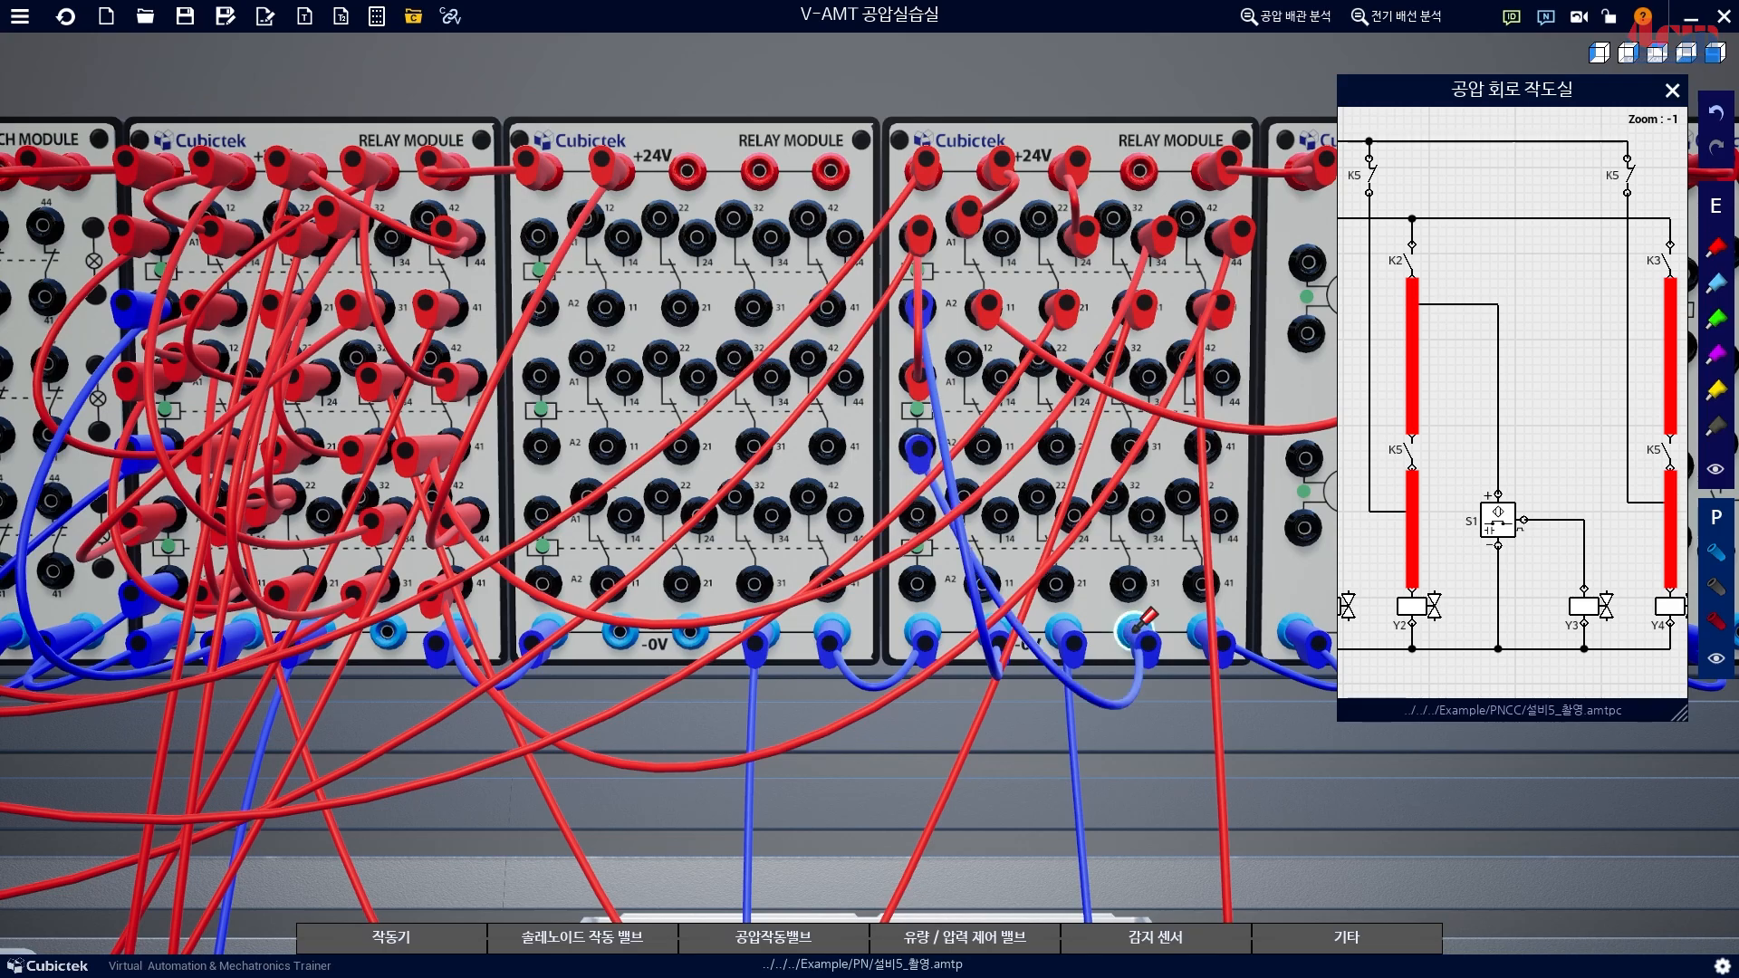
Outline the third relay module's top and middle relays, number both 5, box their contact sets, and clear the markings.
{"action": "mouse_move", "coordinate": [886, 193]}
{"action": "left_mouse_down"}
{"action": "mouse_move", "coordinate": [1031, 294]}
{"action": "mouse_move", "coordinate": [1255, 325]}
{"action": "left_mouse_up"}
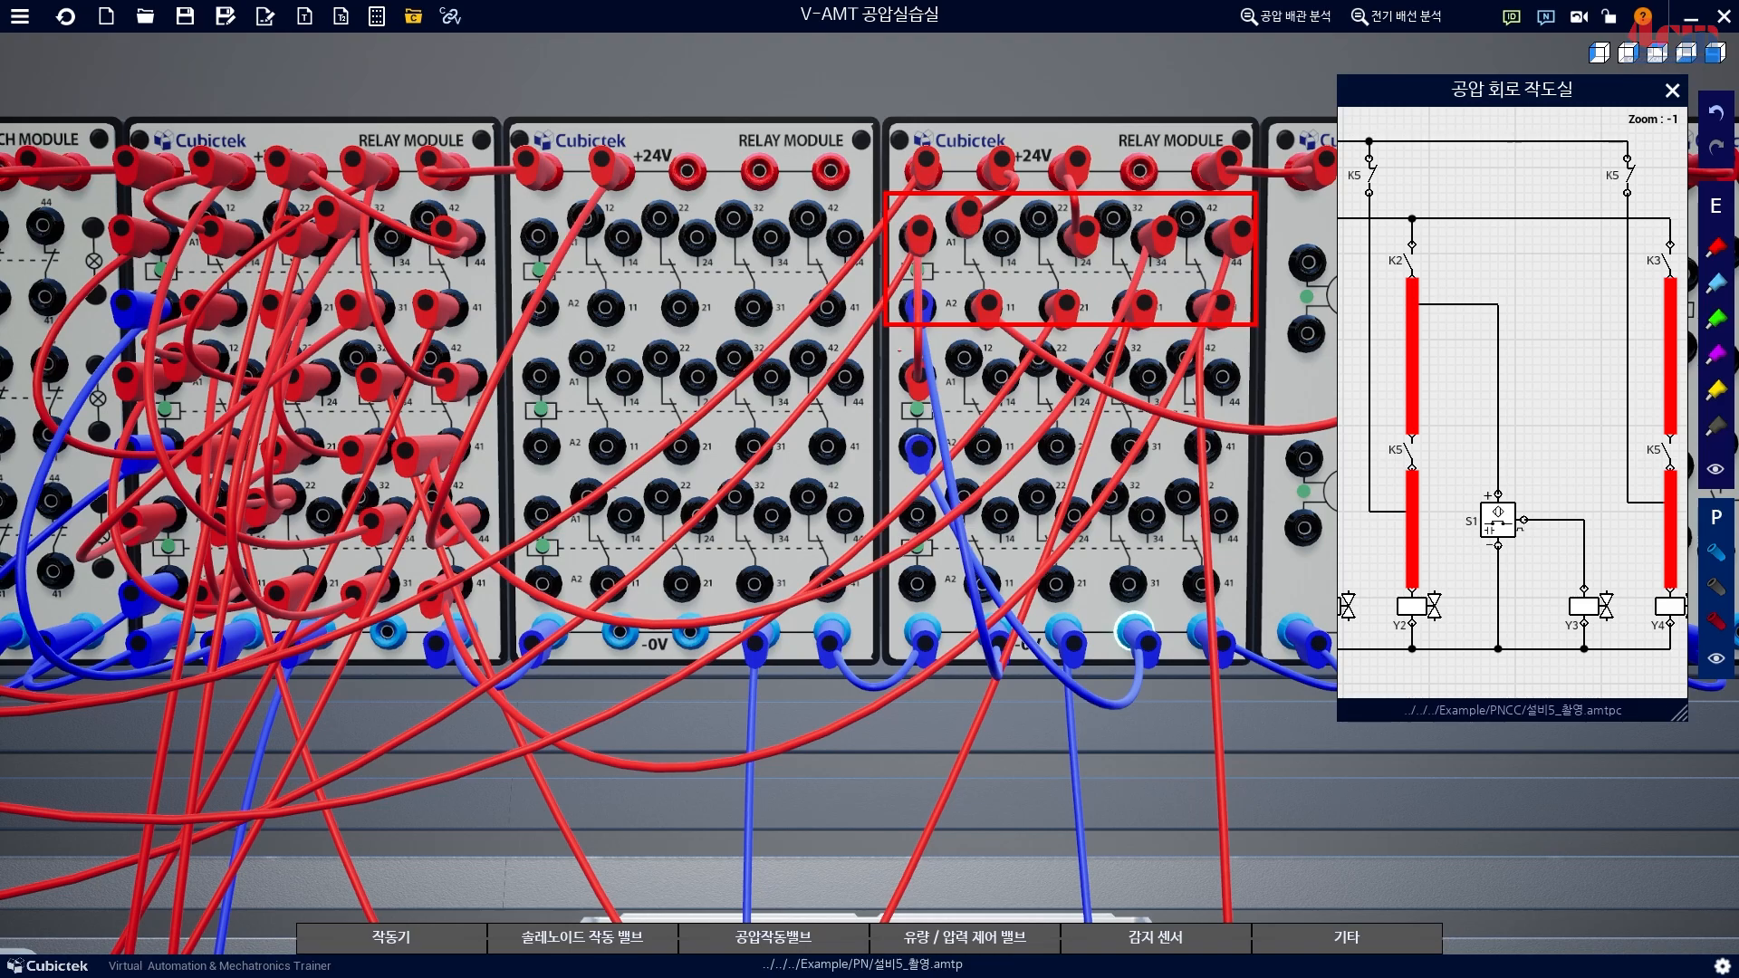
{"action": "mouse_move", "coordinate": [889, 337]}
{"action": "left_mouse_down"}
{"action": "mouse_move", "coordinate": [1188, 477]}
{"action": "mouse_move", "coordinate": [1255, 487]}
{"action": "mouse_move", "coordinate": [1260, 473]}
{"action": "left_mouse_up"}
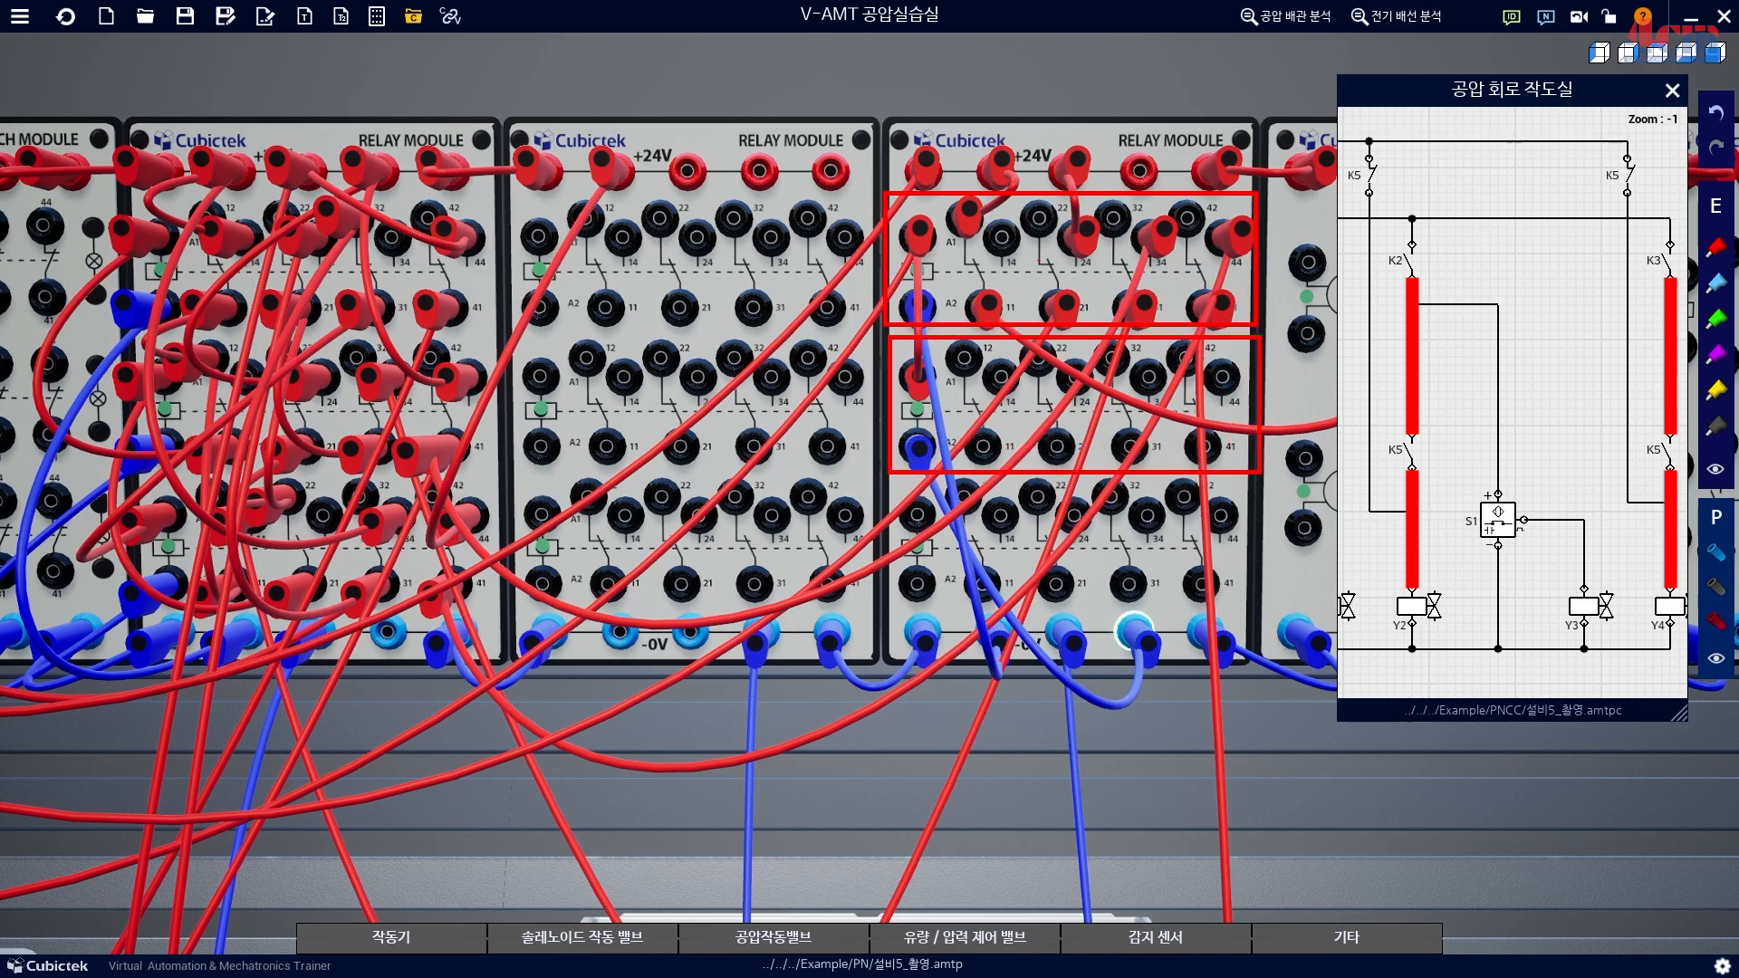
{"action": "left_click_drag", "start_coordinate": [1083, 232], "coordinate": [1058, 288]}
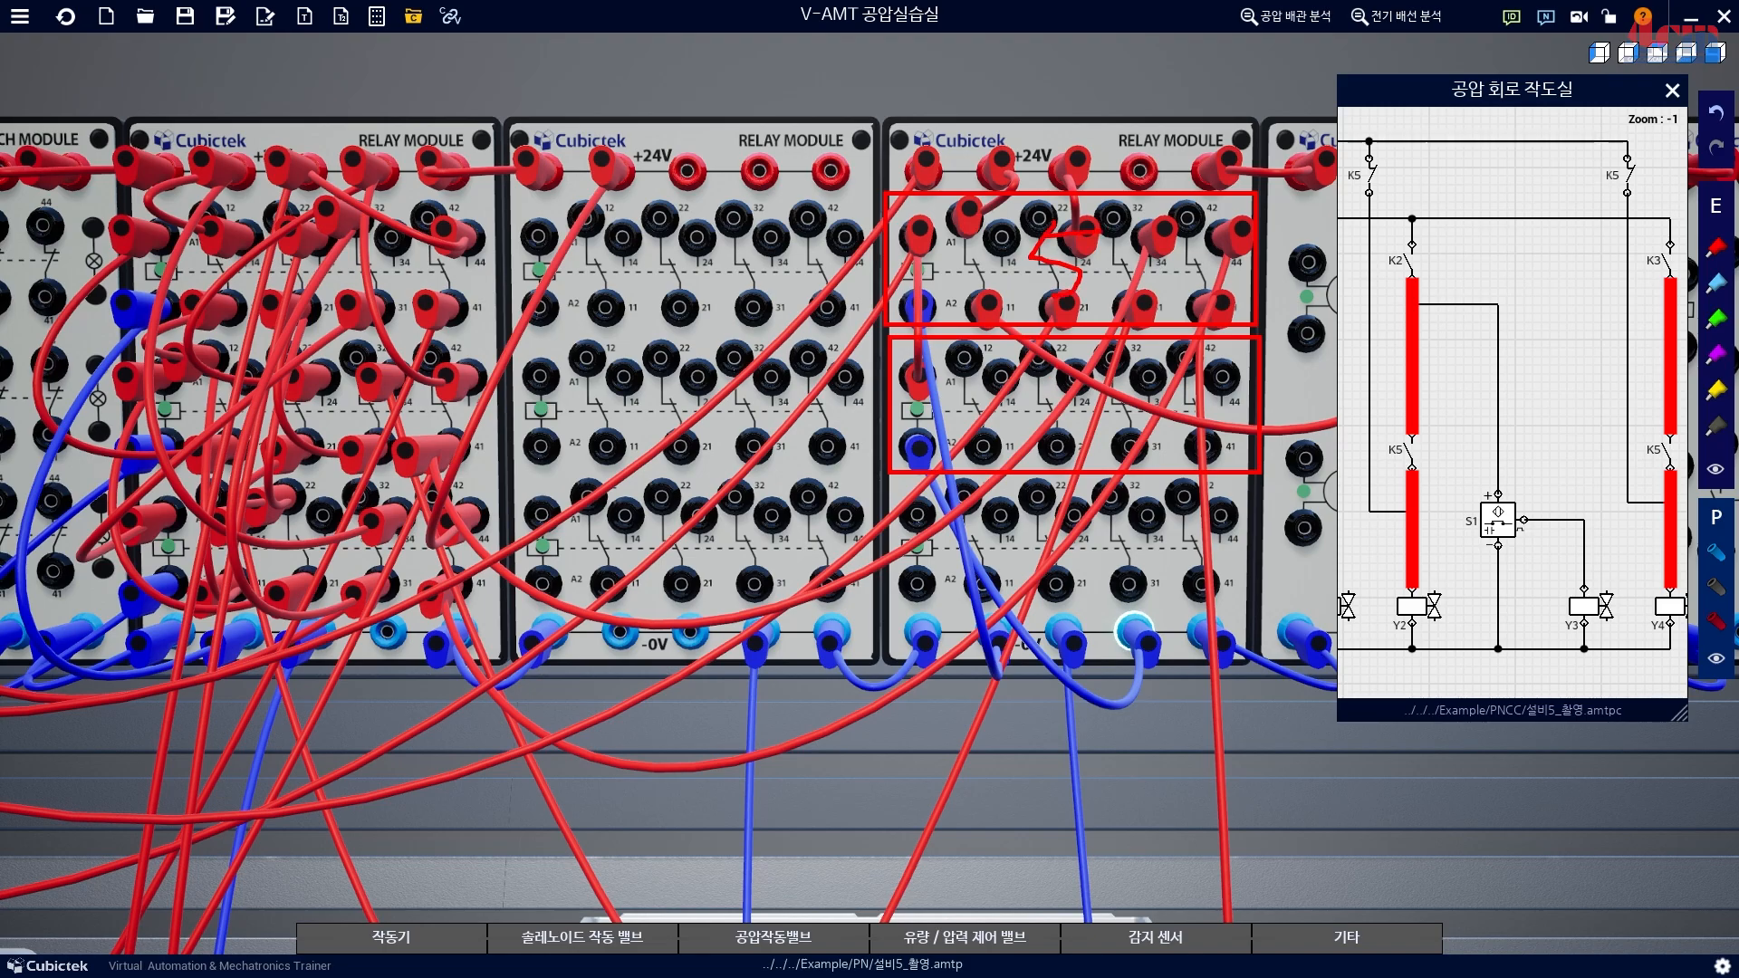
{"action": "left_click_drag", "start_coordinate": [1091, 368], "coordinate": [1042, 446]}
{"action": "left_click_drag", "start_coordinate": [965, 199], "coordinate": [1013, 297]}
{"action": "left_click_drag", "start_coordinate": [1028, 192], "coordinate": [1064, 293]}
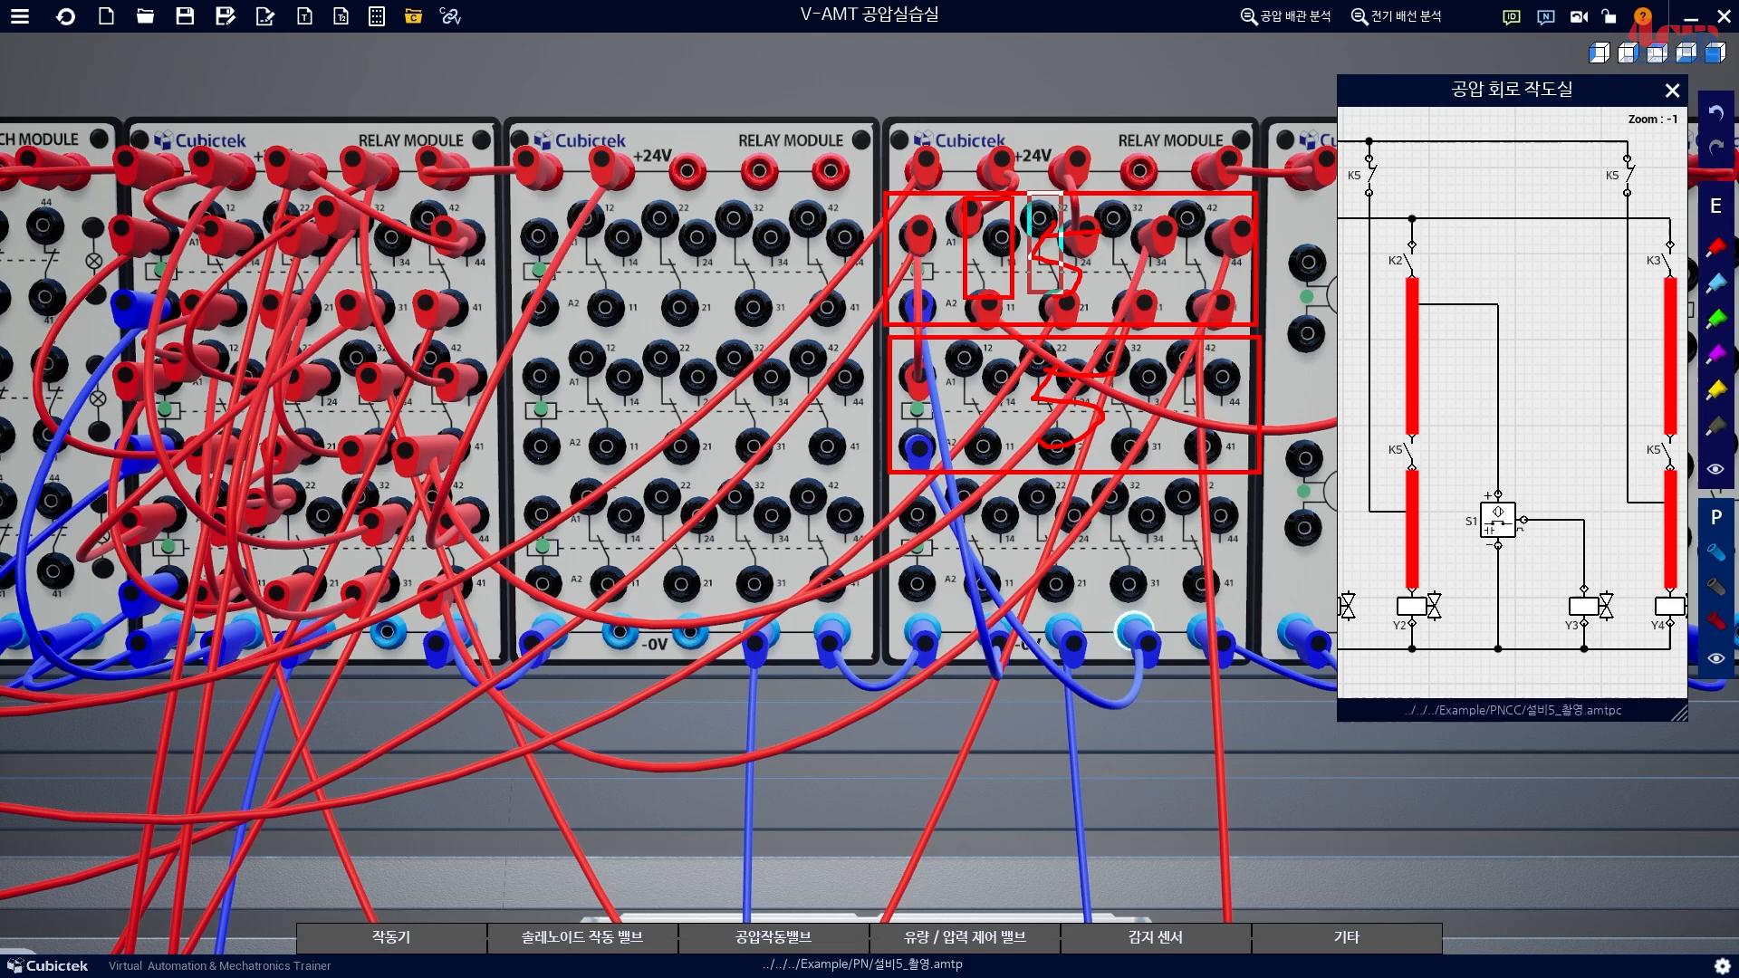
{"action": "left_click_drag", "start_coordinate": [1112, 217], "coordinate": [1154, 332]}
{"action": "left_click_drag", "start_coordinate": [1177, 213], "coordinate": [1226, 320]}
{"action": "mouse_move", "coordinate": [964, 335]}
{"action": "left_mouse_down"}
{"action": "mouse_move", "coordinate": [1069, 419]}
{"action": "mouse_move", "coordinate": [1240, 463]}
{"action": "left_mouse_up"}
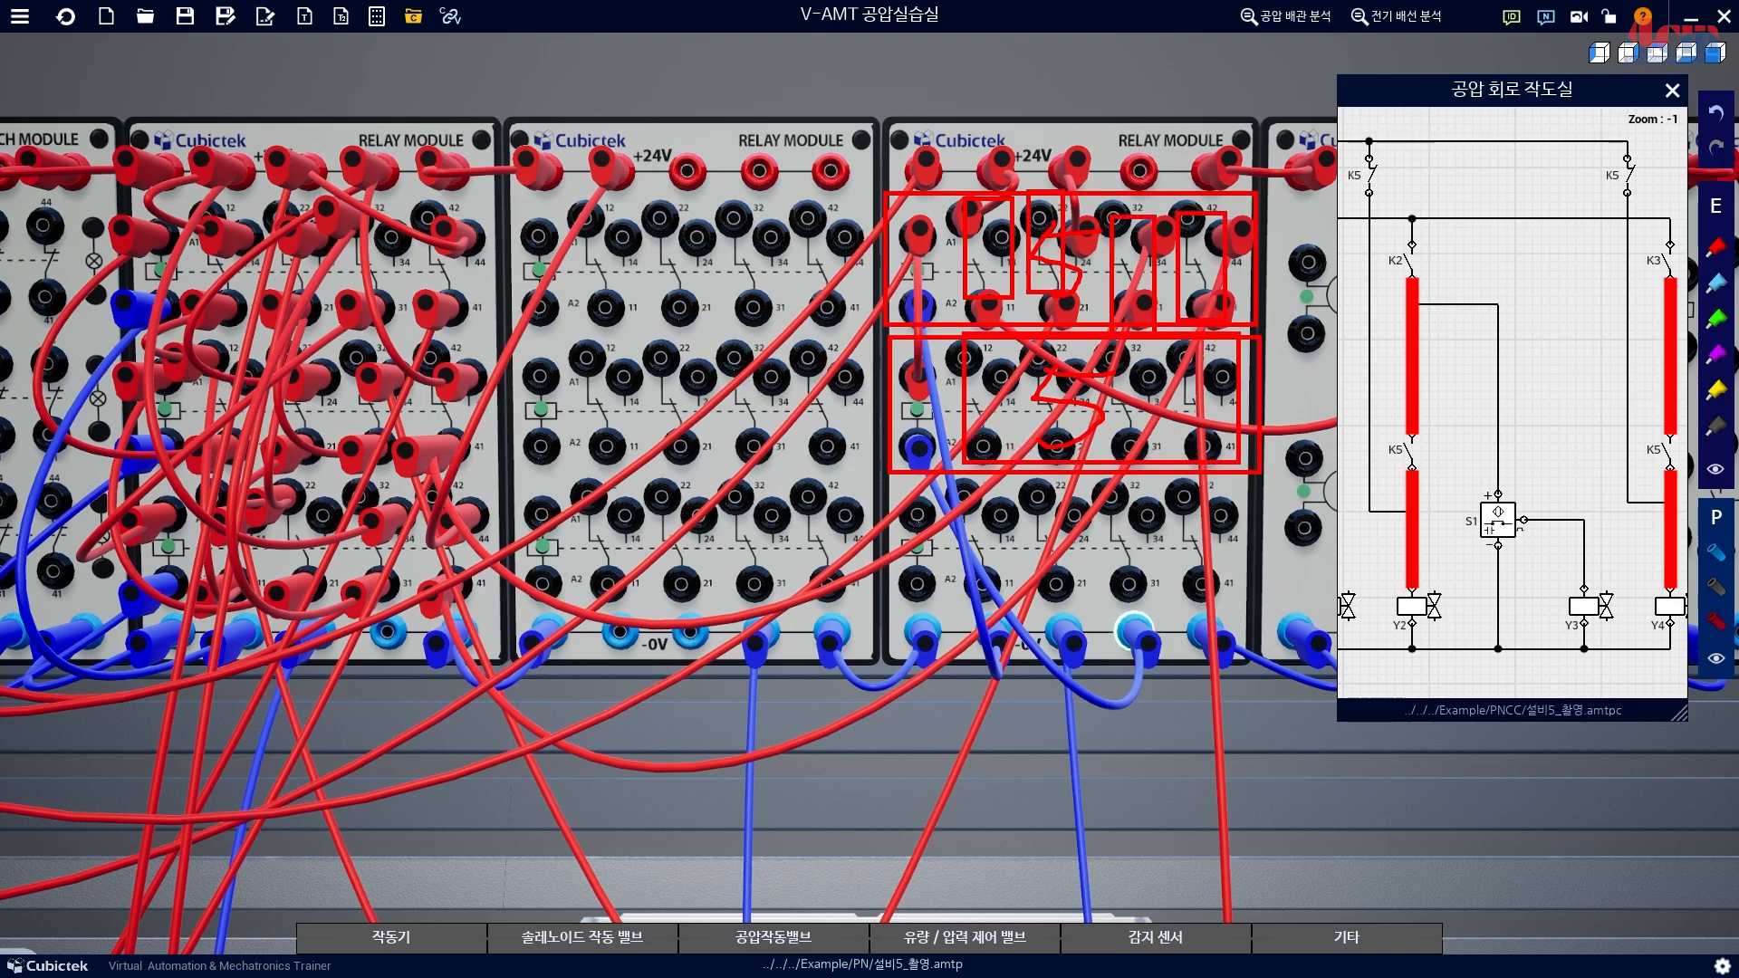
{"action": "key", "text": "Escape"}
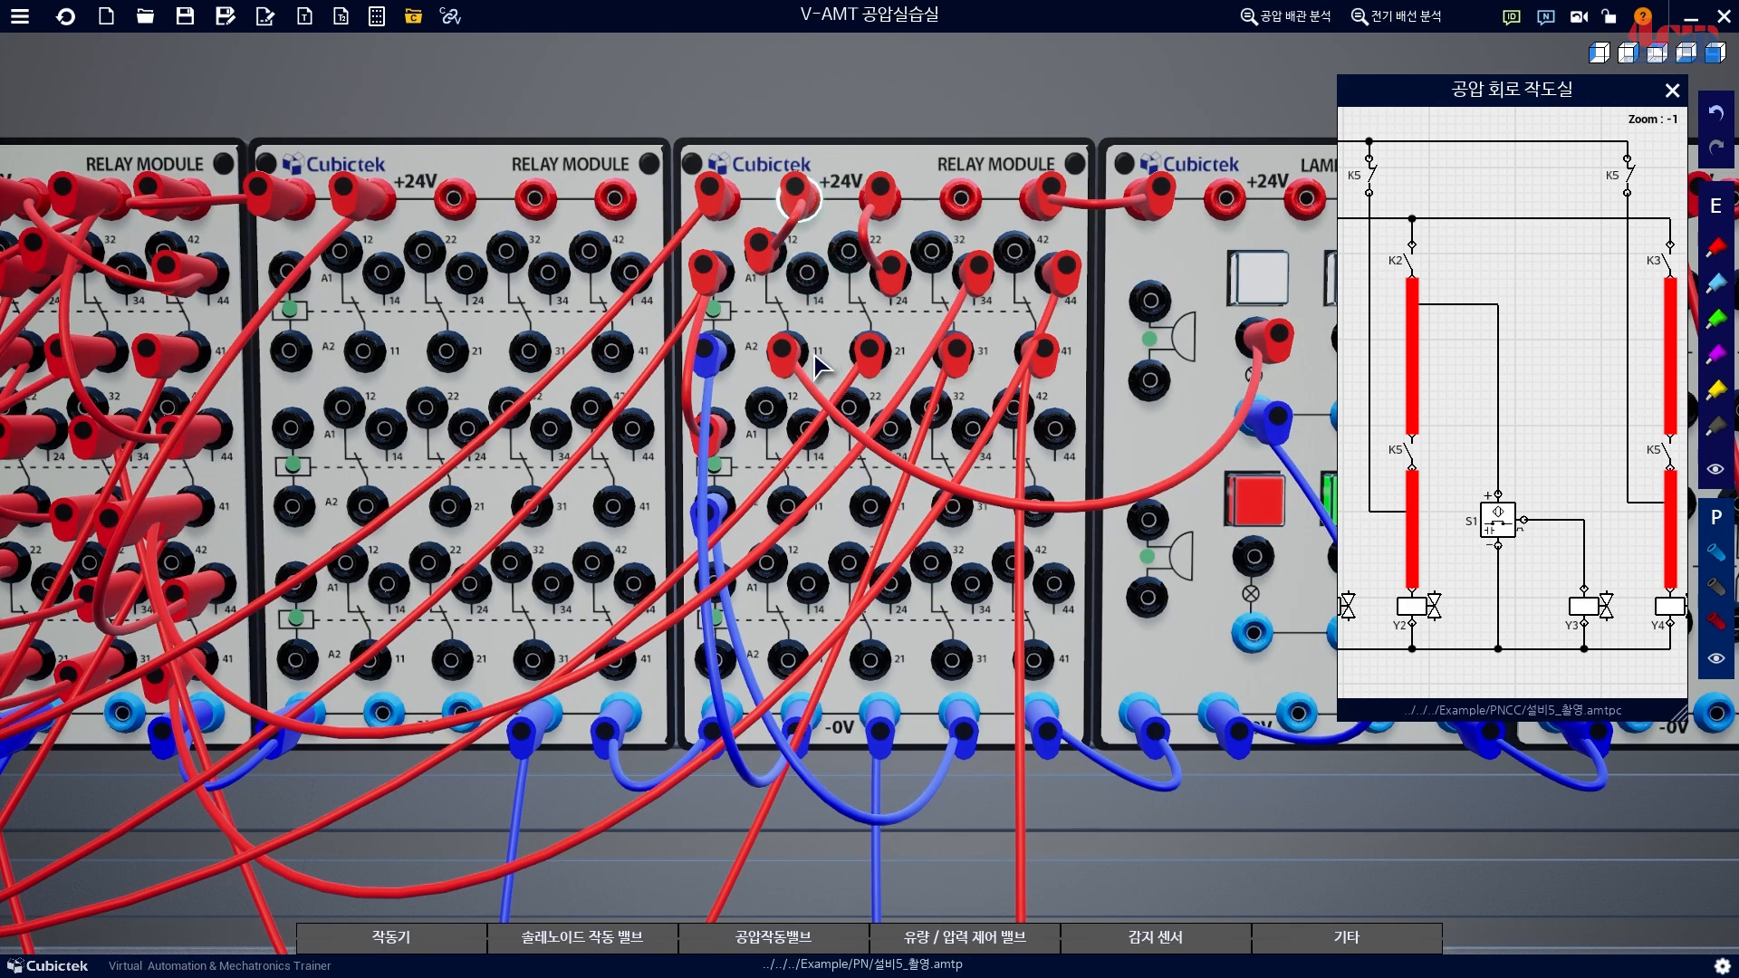
Wire +24V to terminal 12 of the third relay module's middle relay K5, and its terminal 11 to solenoid Y2.
{"action": "left_click", "coordinate": [765, 408]}
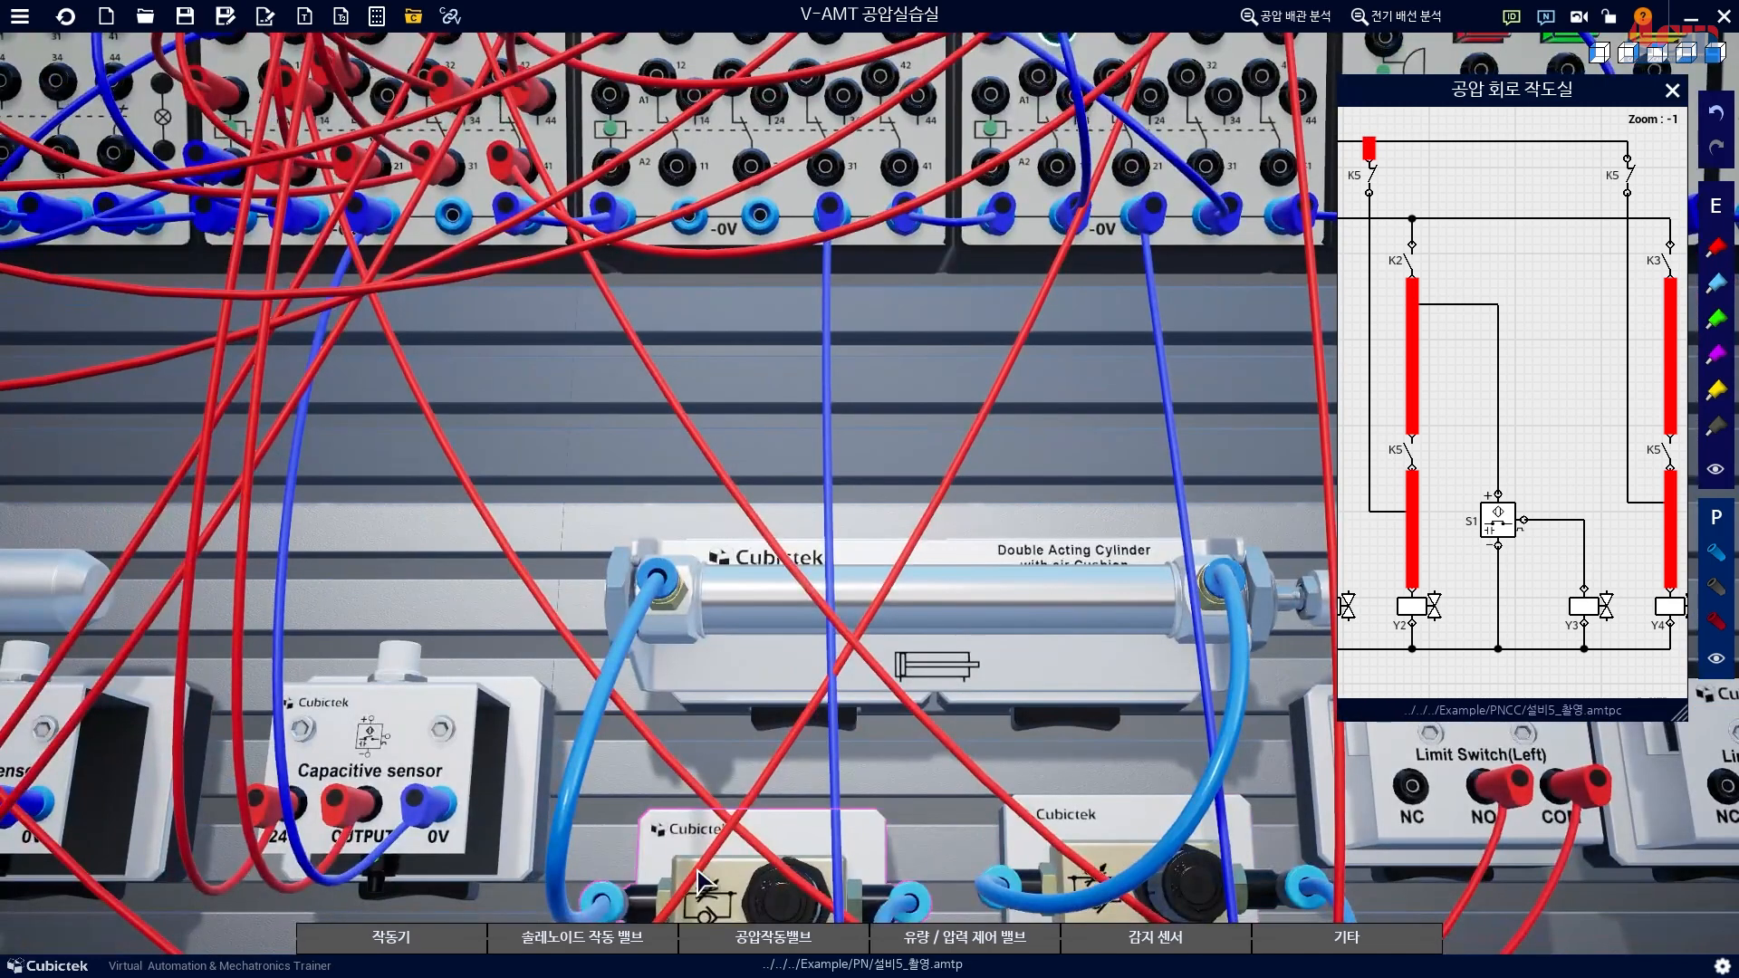
{"action": "left_click_drag", "start_coordinate": [537, 904], "coordinate": [786, 736]}
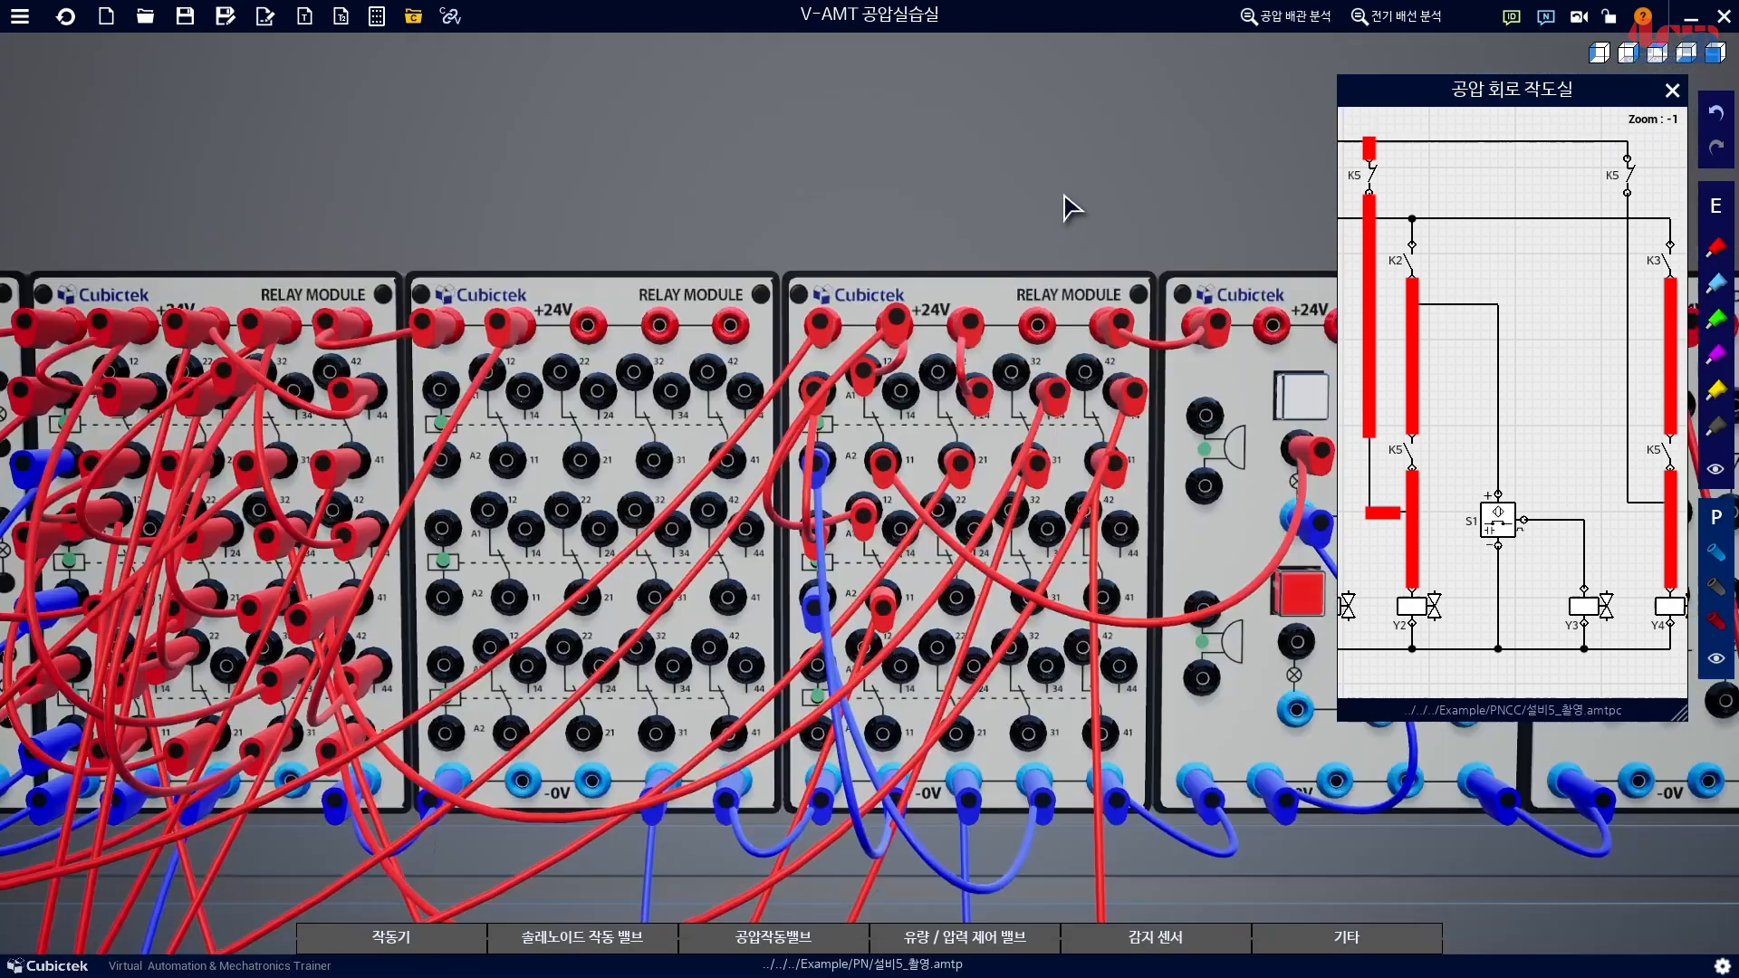
{"action": "left_click_drag", "start_coordinate": [1063, 195], "coordinate": [1025, 164]}
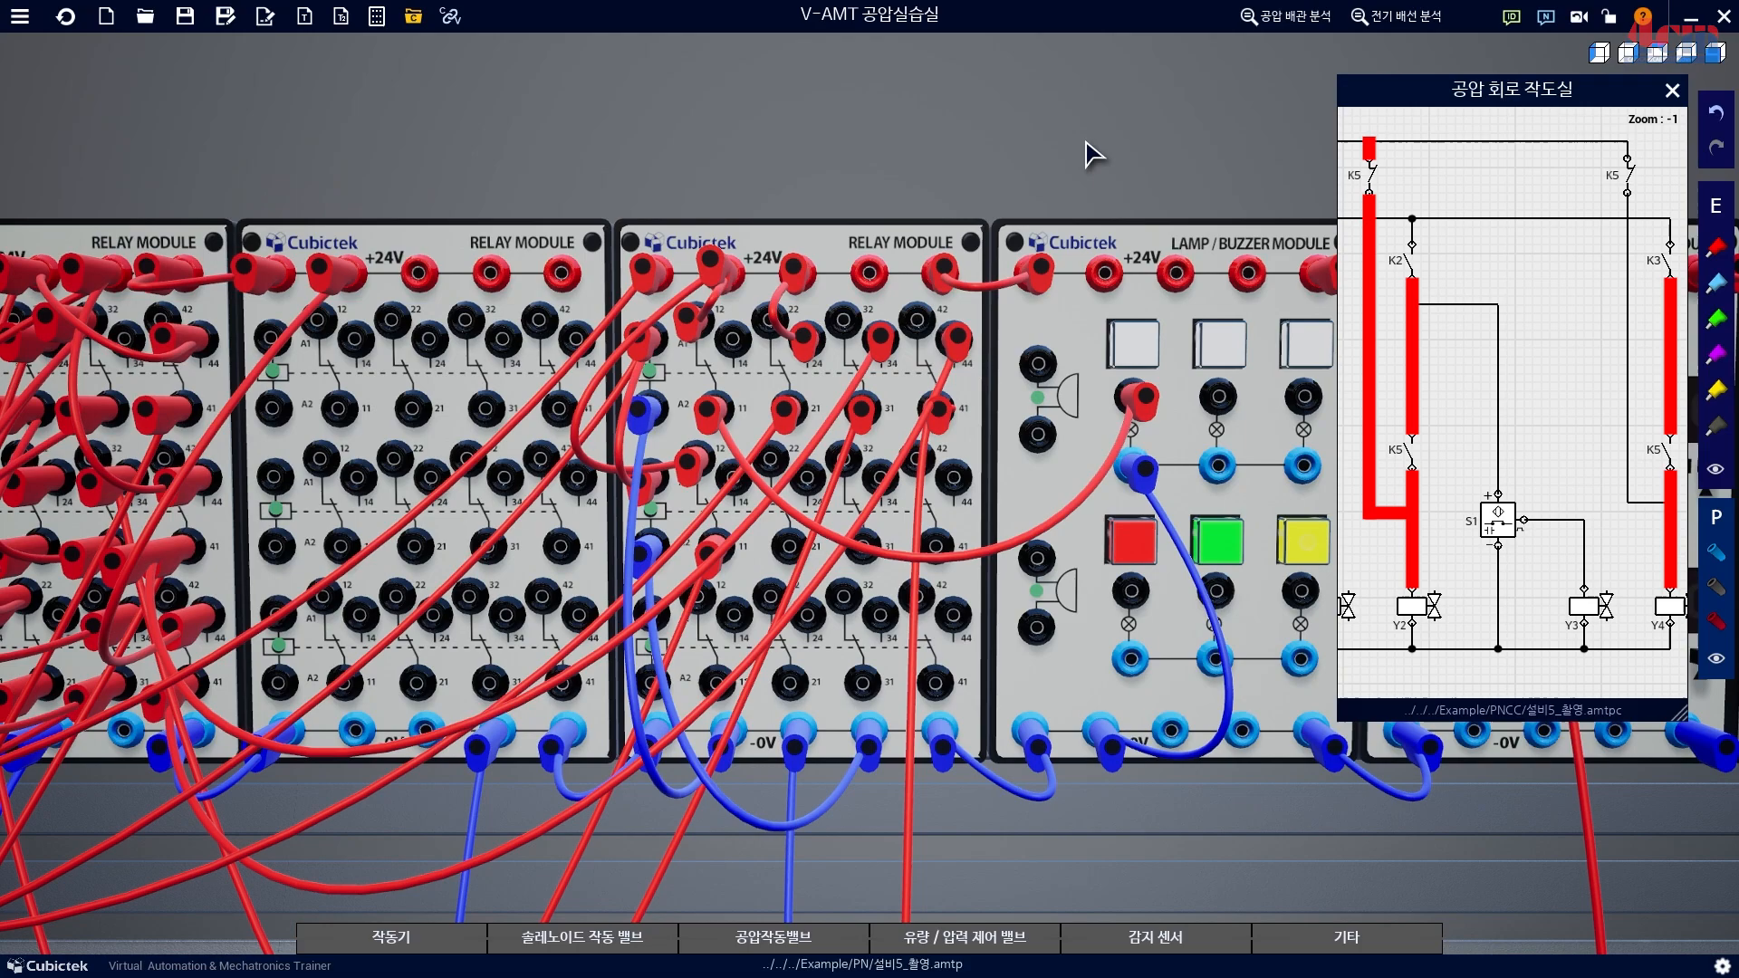
Wire +24V to terminal 22 of the third relay module's middle relay K5, and its terminal 21 to solenoid Y4.
{"action": "left_click", "coordinate": [802, 270]}
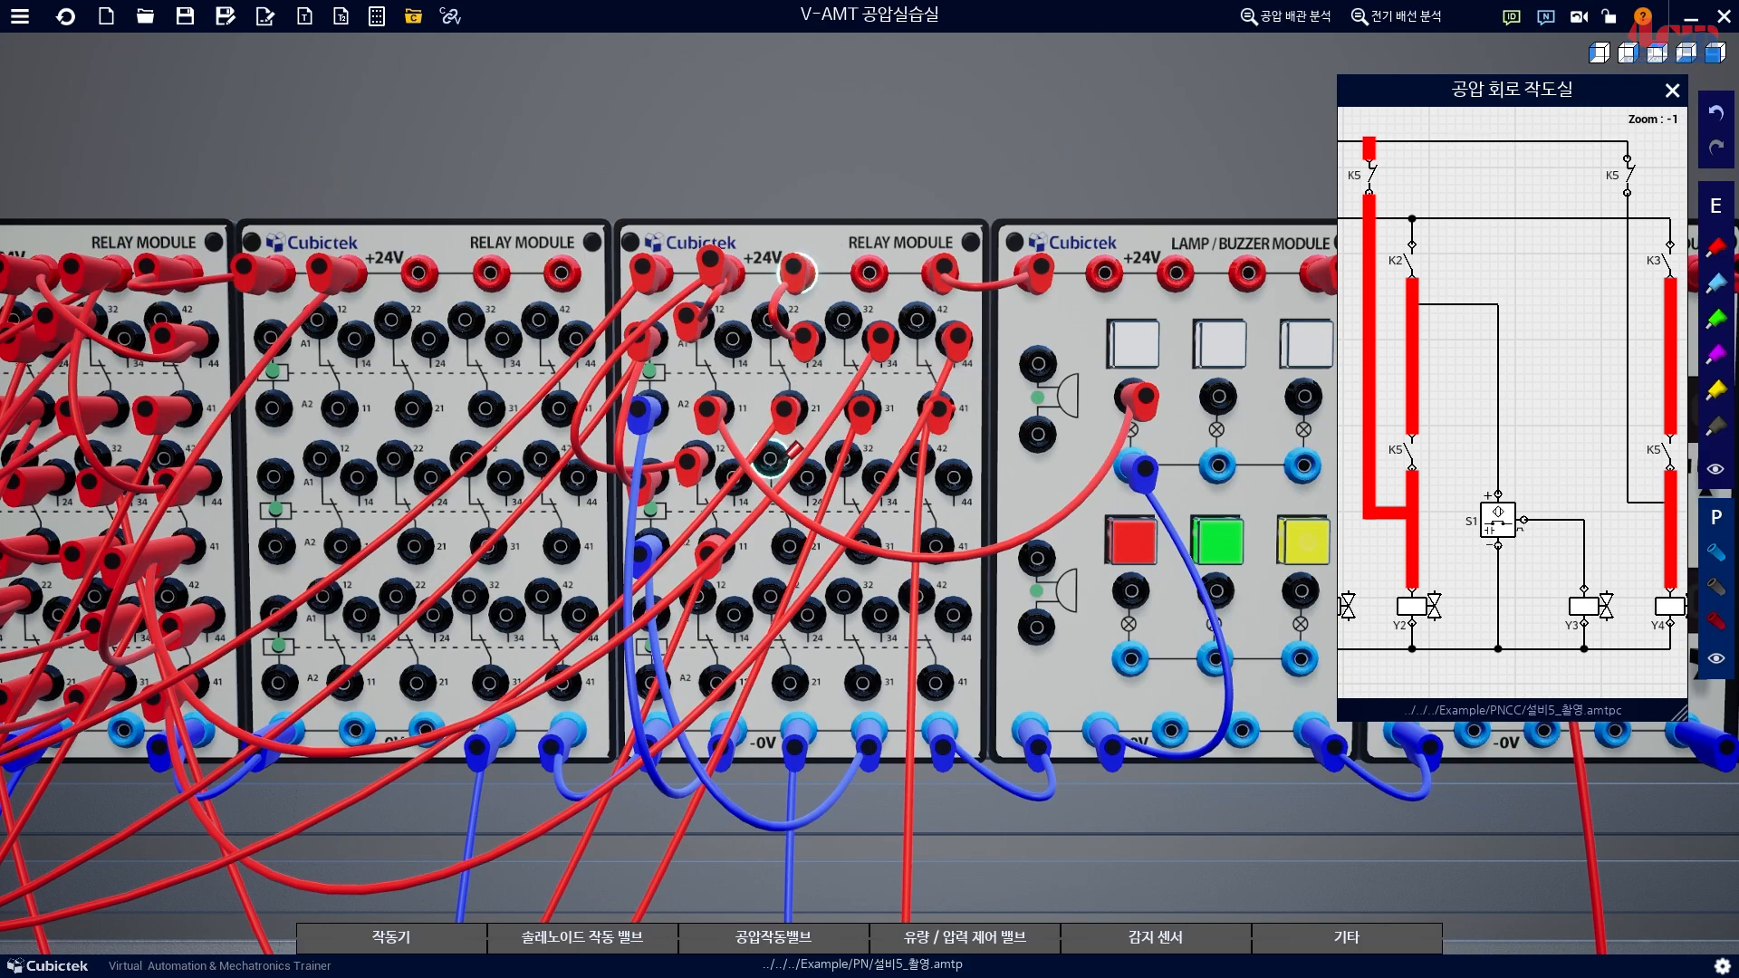
{"action": "left_click", "coordinate": [770, 461]}
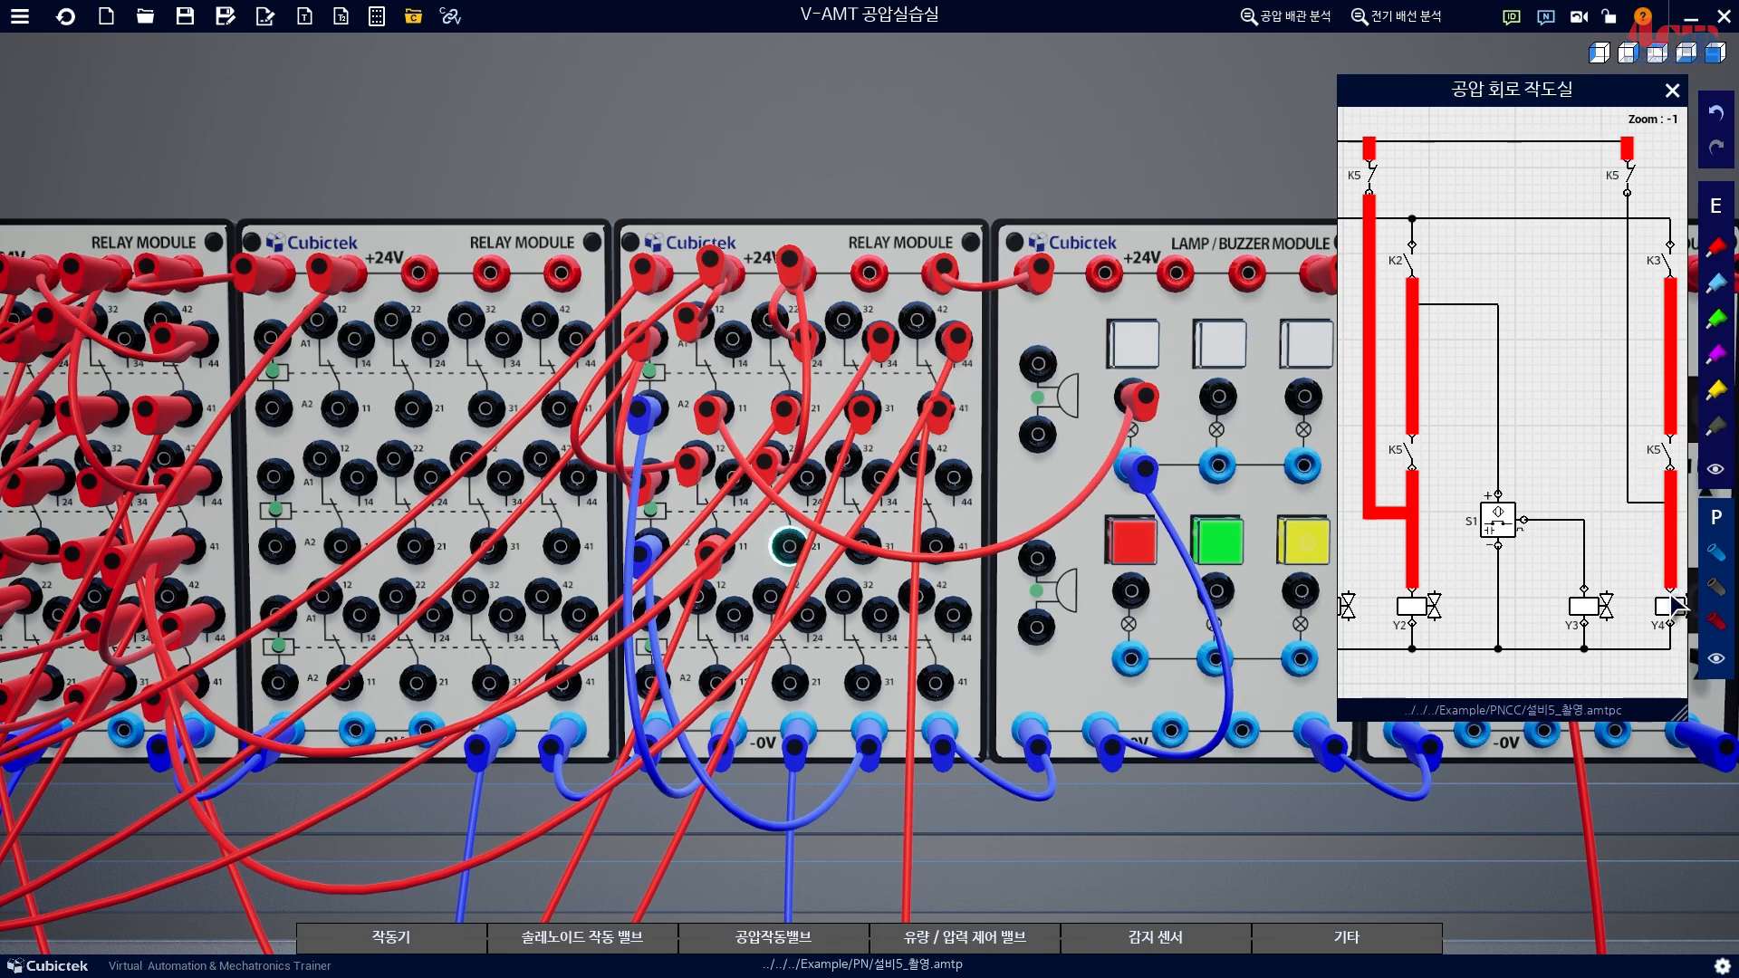
{"action": "scroll", "coordinate": [1256, 851], "scroll_direction": "down", "scroll_amount": 3}
{"action": "left_click_drag", "start_coordinate": [1310, 839], "coordinate": [1493, 706]}
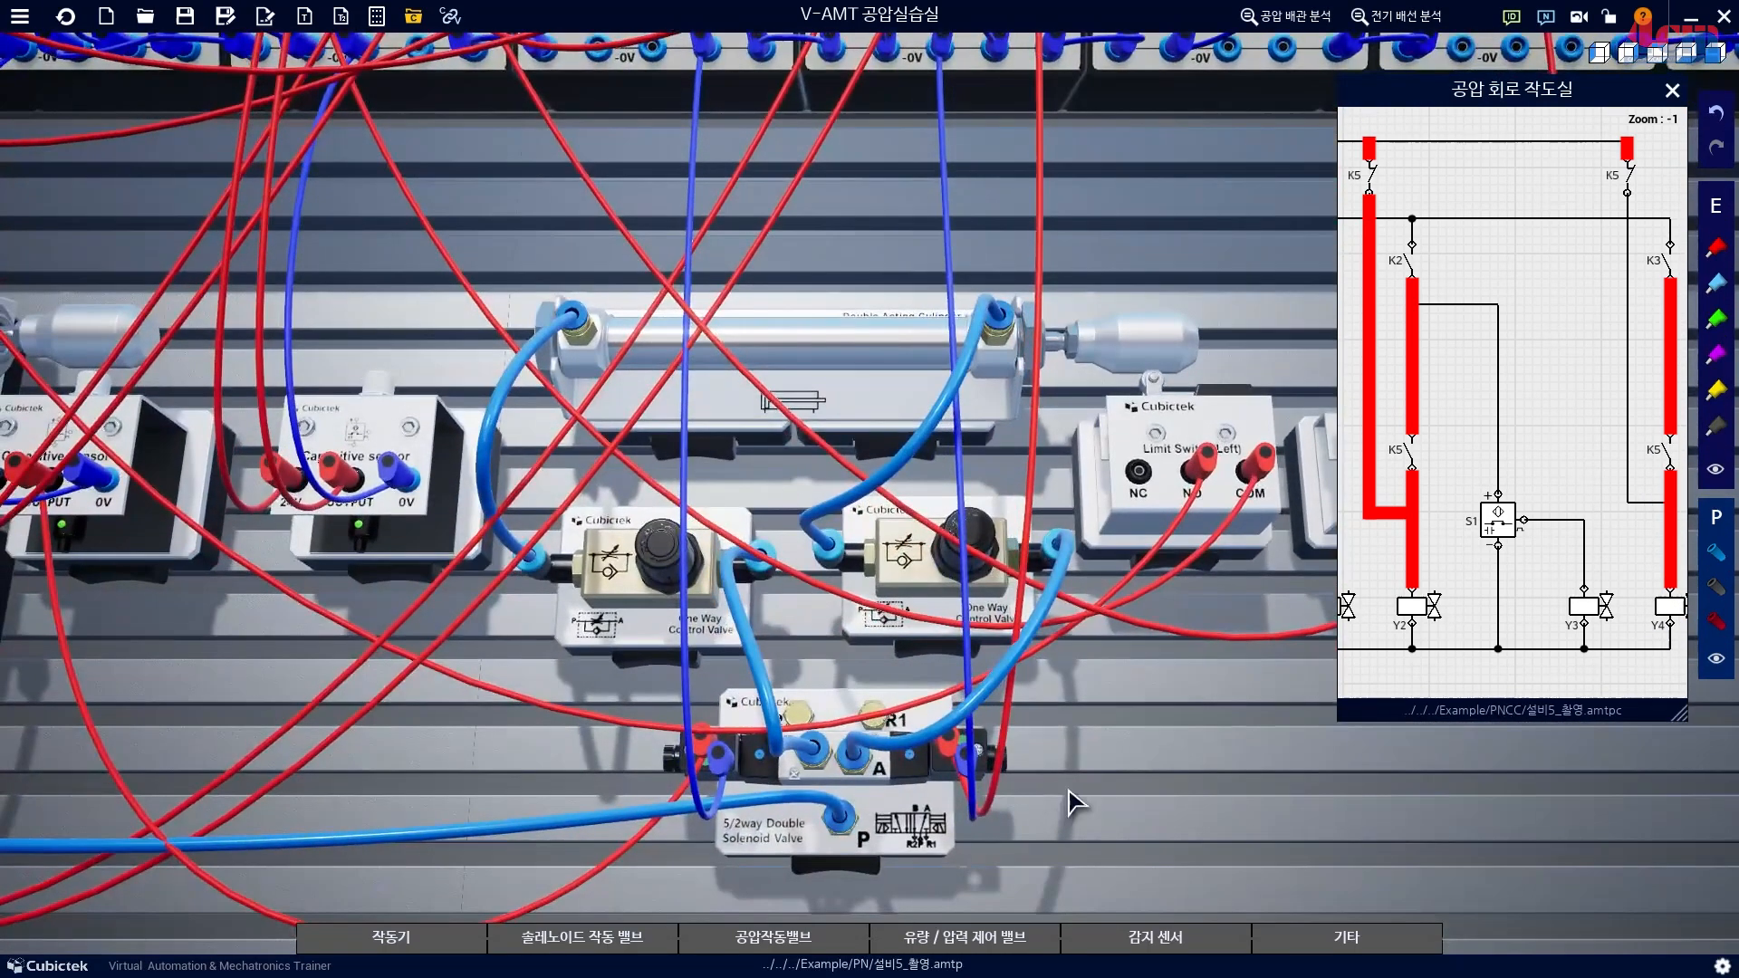
{"action": "left_click", "coordinate": [971, 720]}
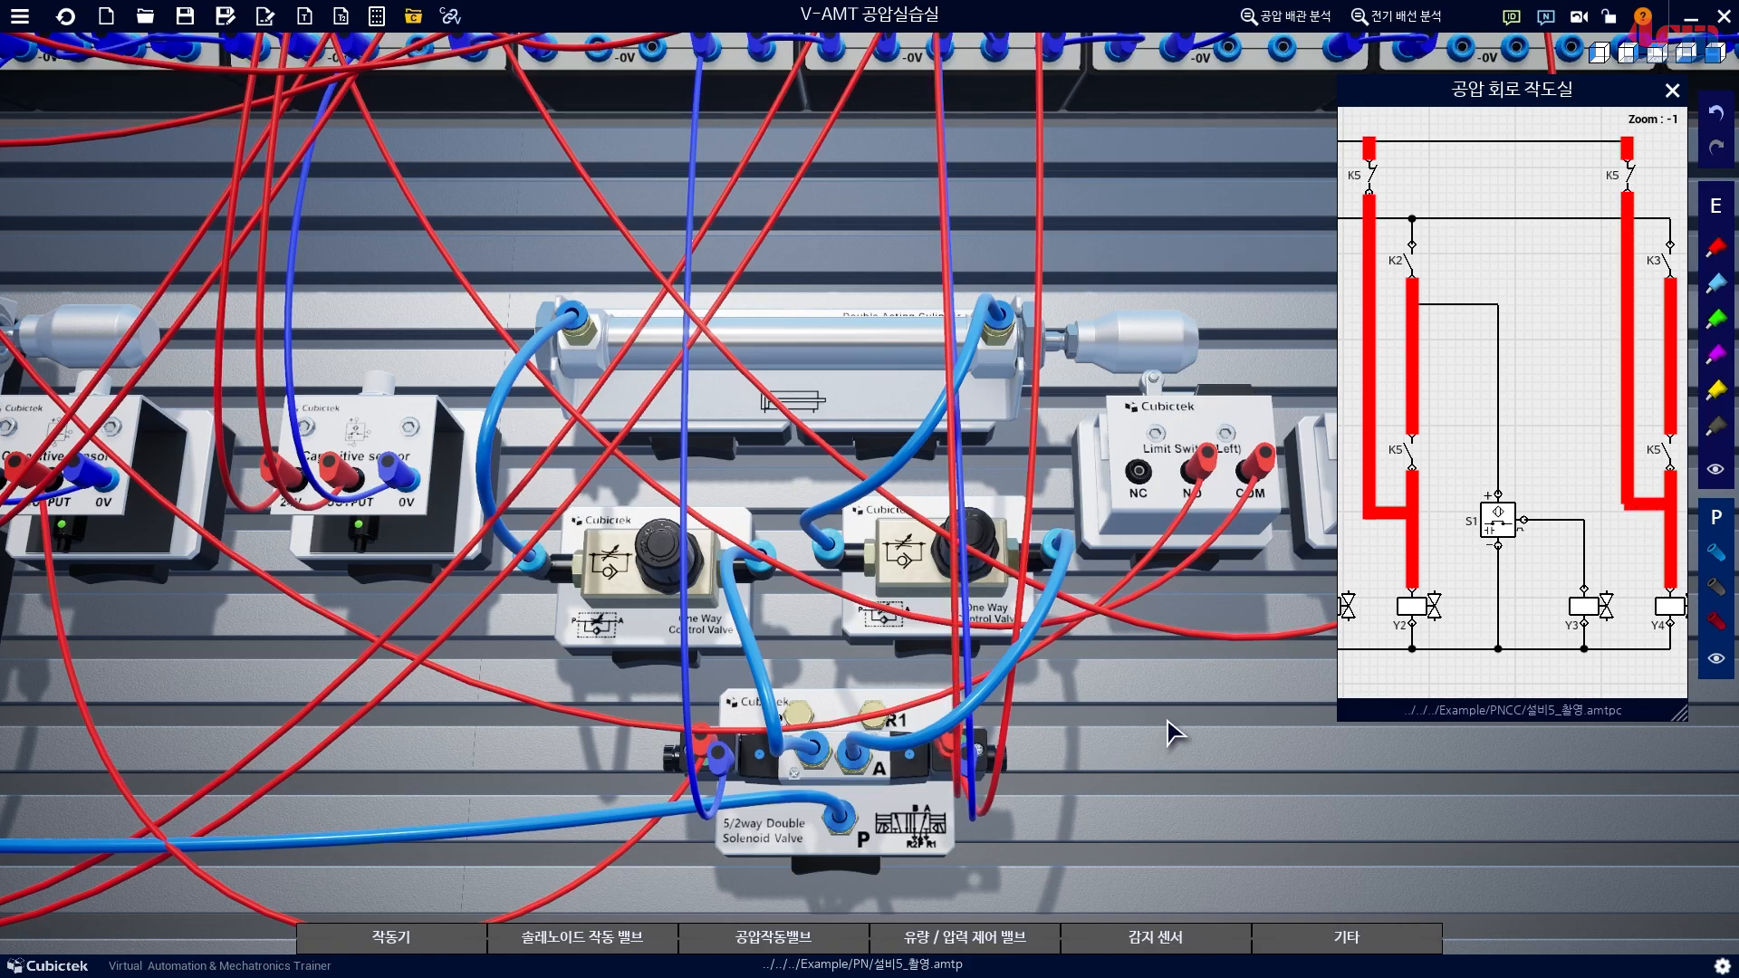
Outline the 24V rails in the circuit diagram and the matching +24V rows on the relay modules, and clear the markings.
{"action": "scroll", "coordinate": [1162, 722], "scroll_direction": "down", "scroll_amount": 3}
{"action": "left_click_drag", "start_coordinate": [997, 569], "coordinate": [1105, 862]}
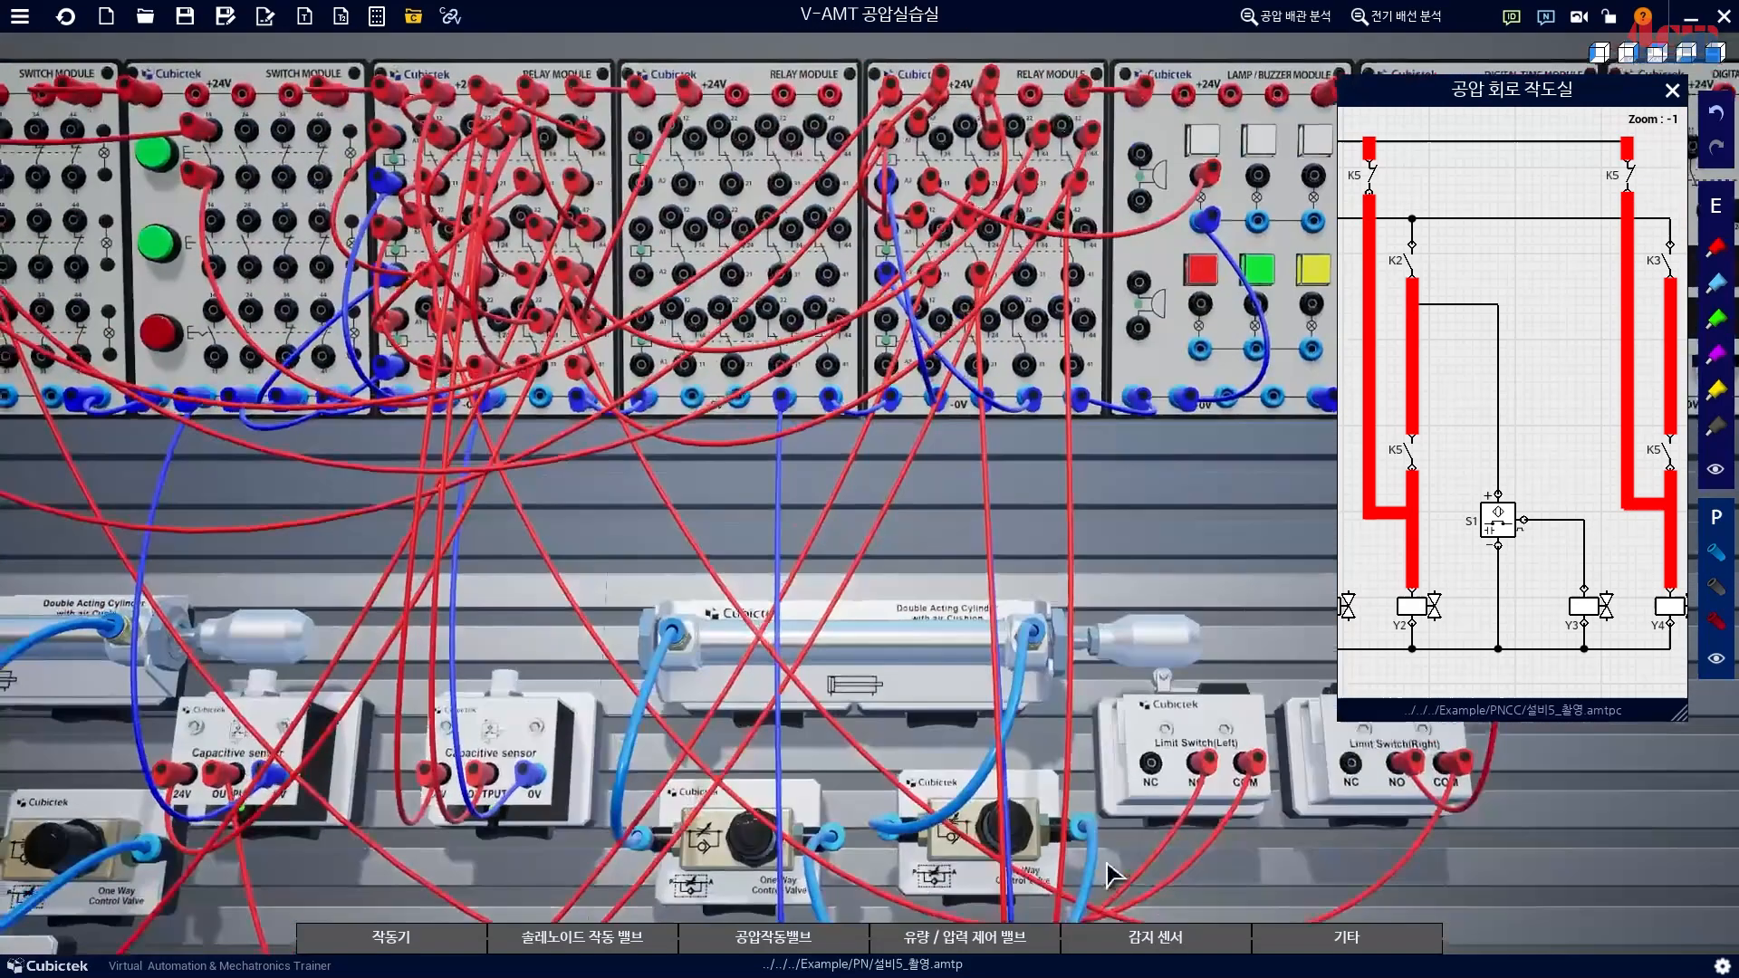
{"action": "left_click_drag", "start_coordinate": [921, 56], "coordinate": [951, 212]}
{"action": "scroll", "coordinate": [912, 128], "scroll_direction": "up", "scroll_amount": 3}
{"action": "left_click_drag", "start_coordinate": [1184, 145], "coordinate": [970, 119]}
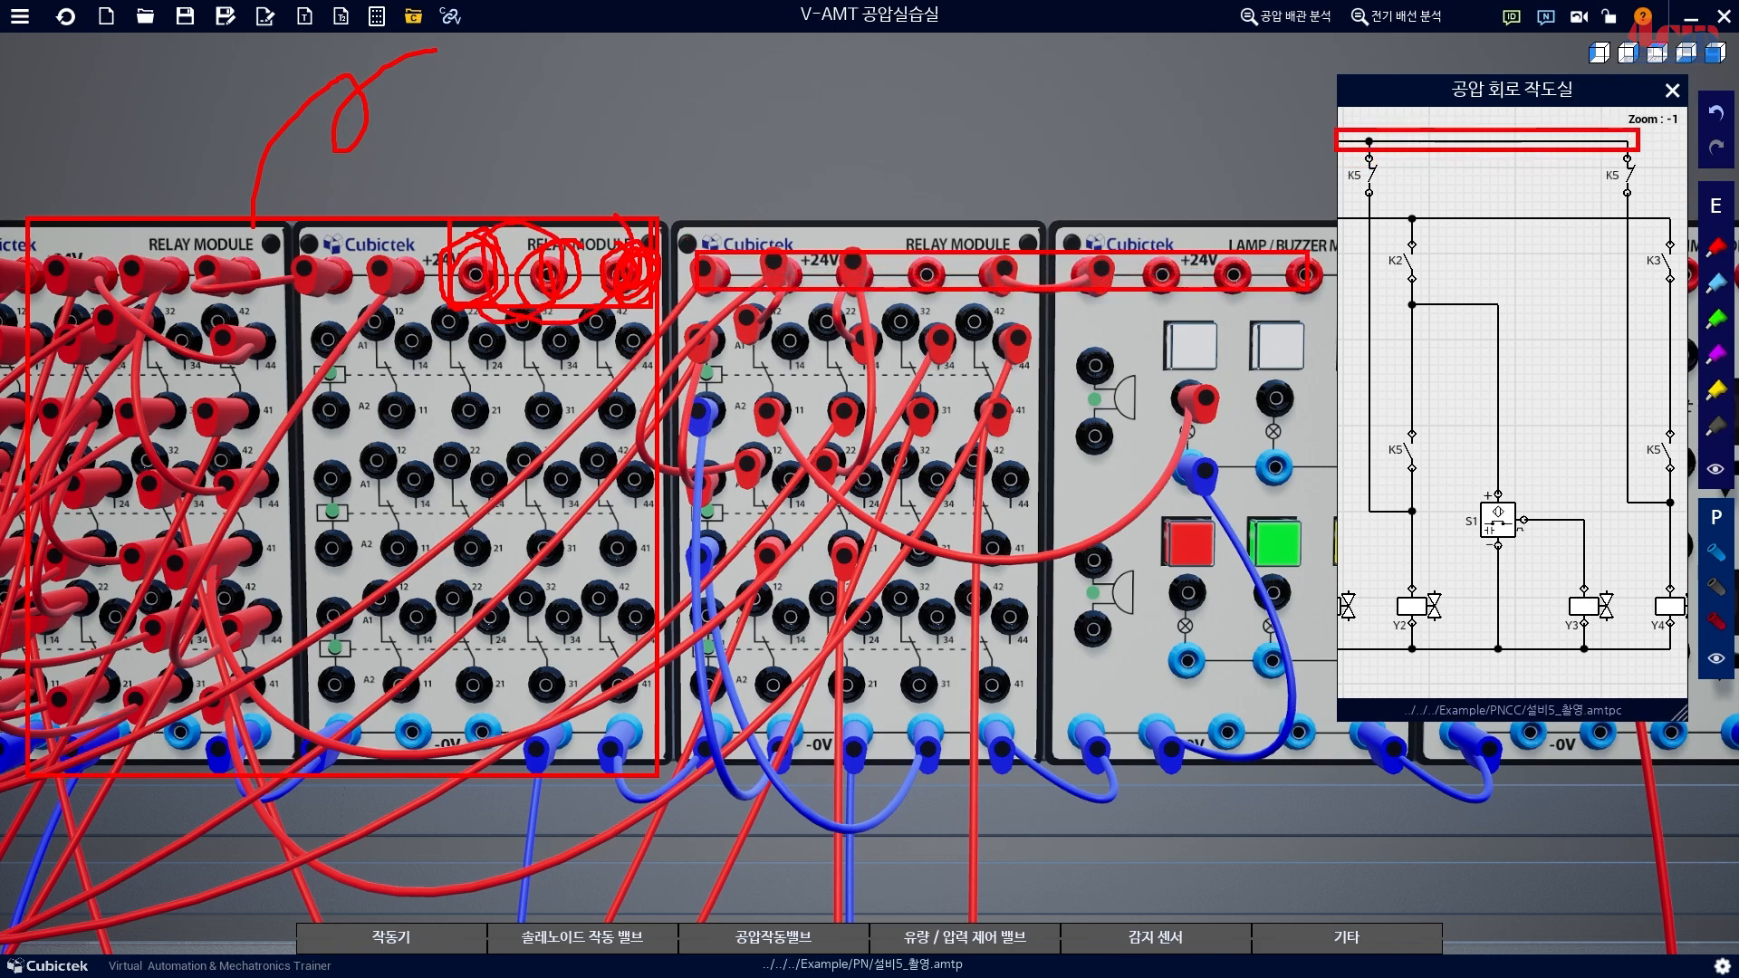
{"action": "left_click_drag", "start_coordinate": [1330, 209], "coordinate": [1681, 225]}
{"action": "key", "text": "Escape"}
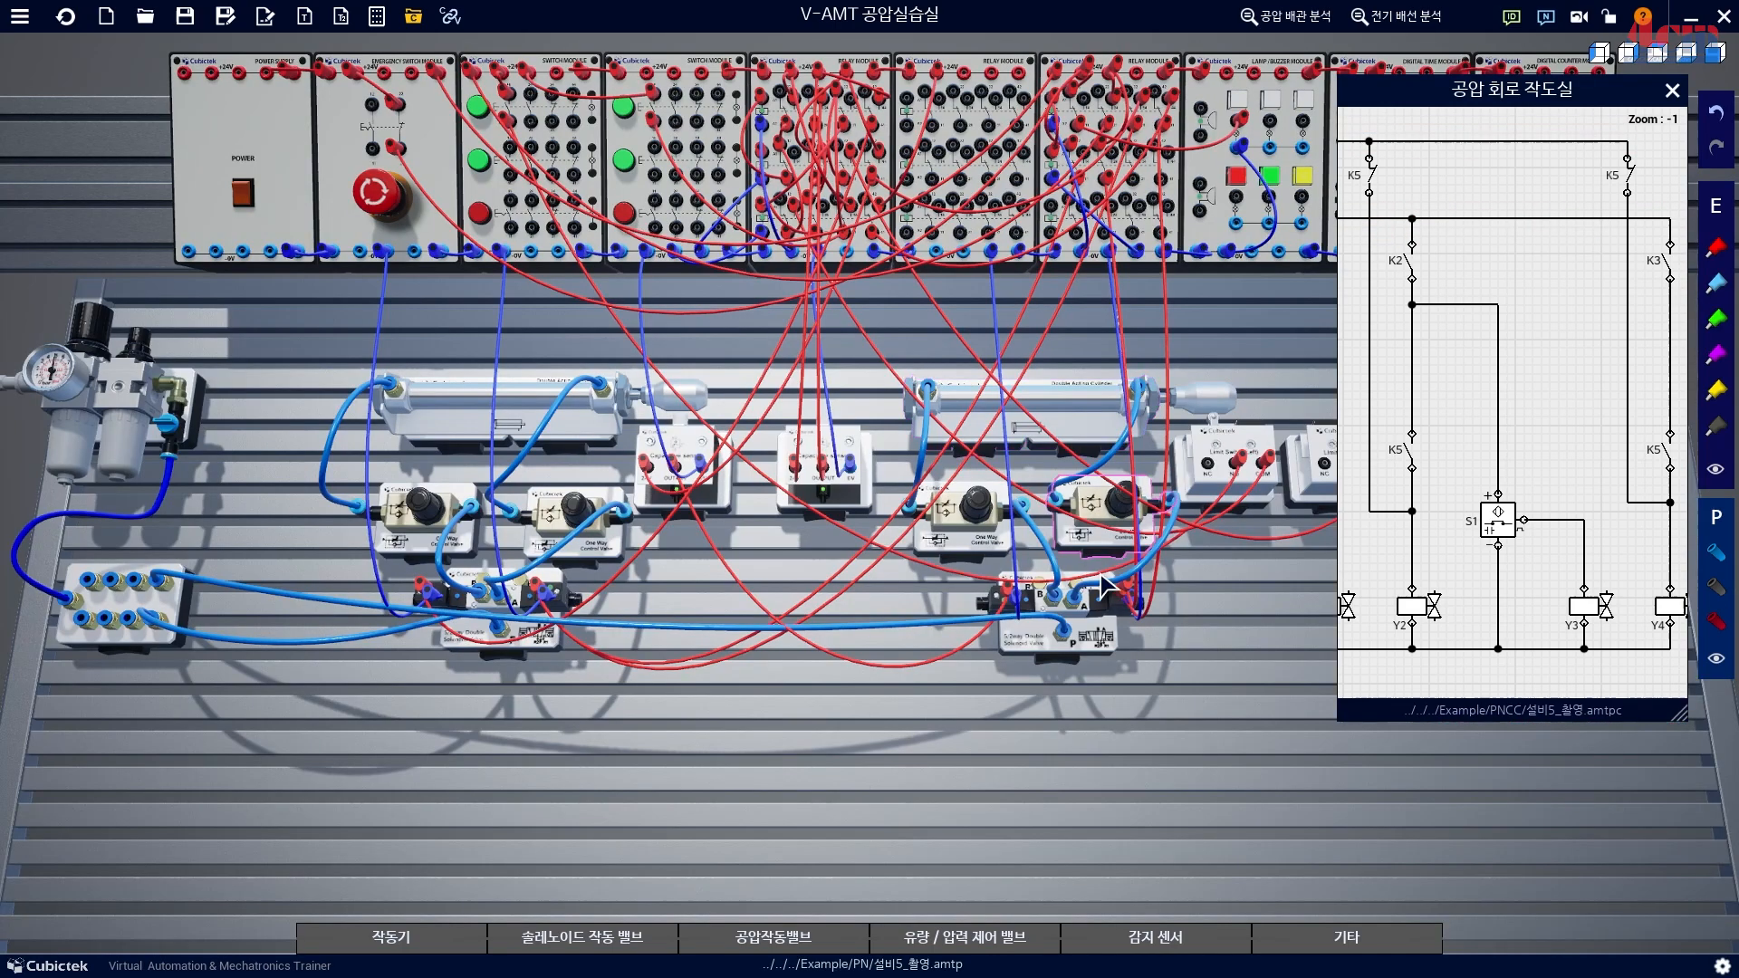
Close the circuit diagram, and switch on the power supply and the compressed-air supply.
{"action": "left_click", "coordinate": [1673, 90]}
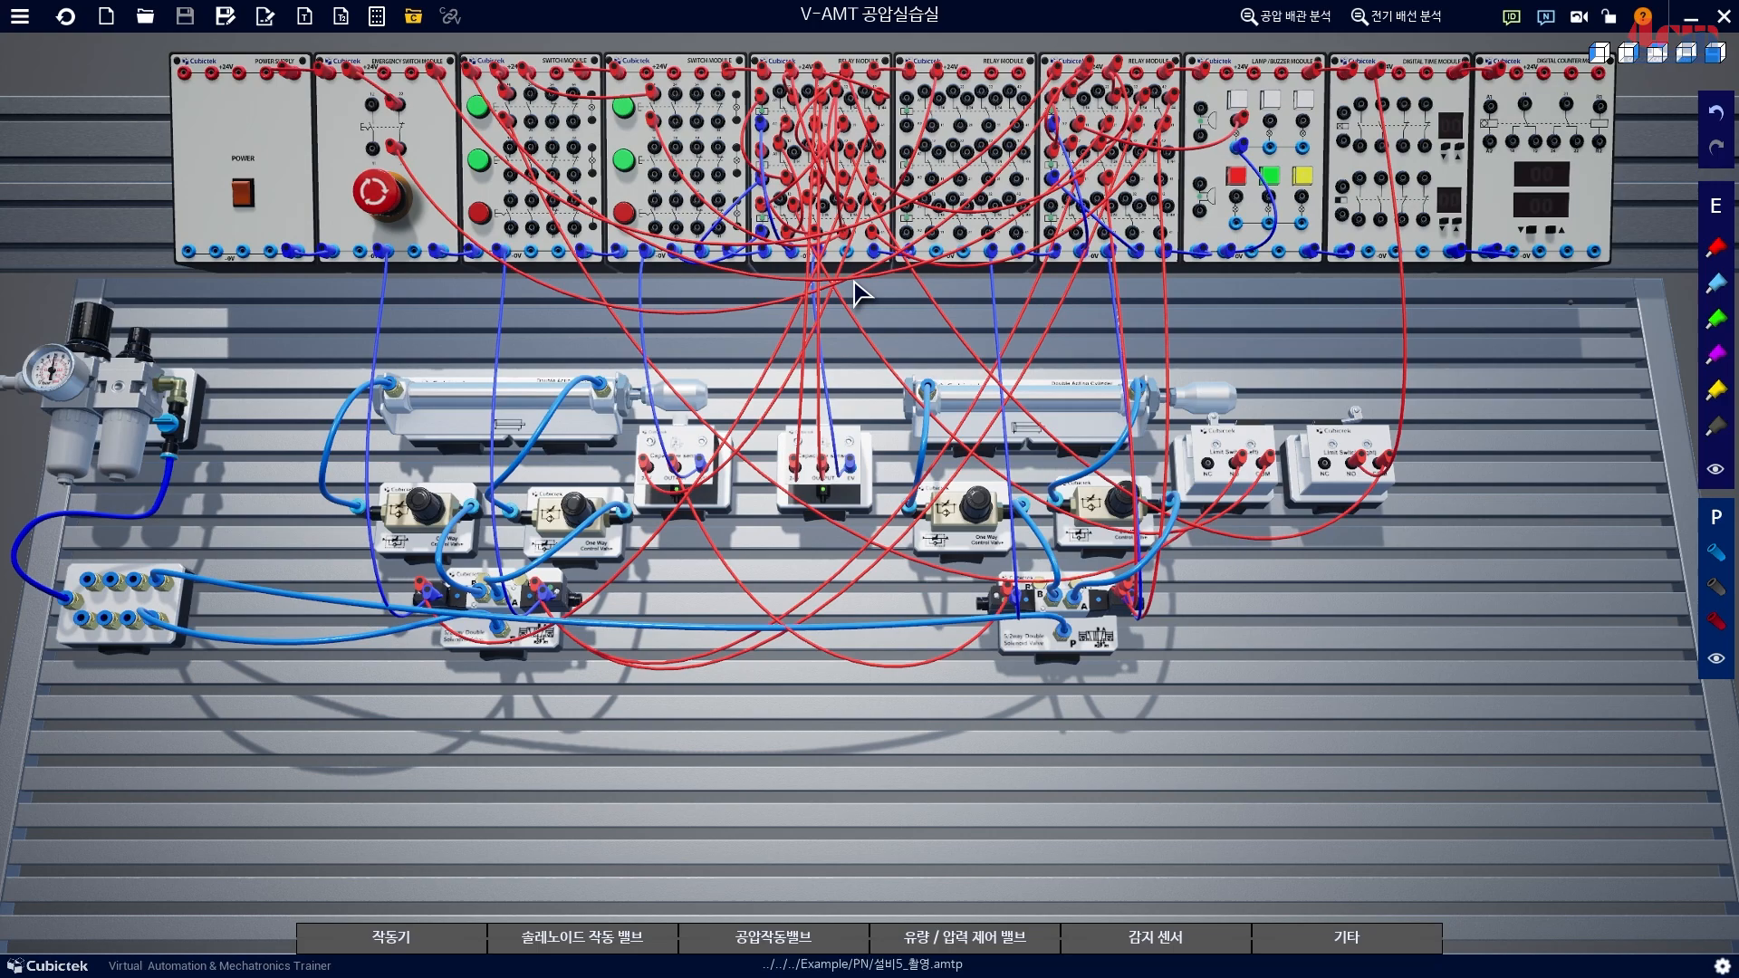
{"action": "left_click", "coordinate": [243, 192]}
{"action": "left_click", "coordinate": [177, 424]}
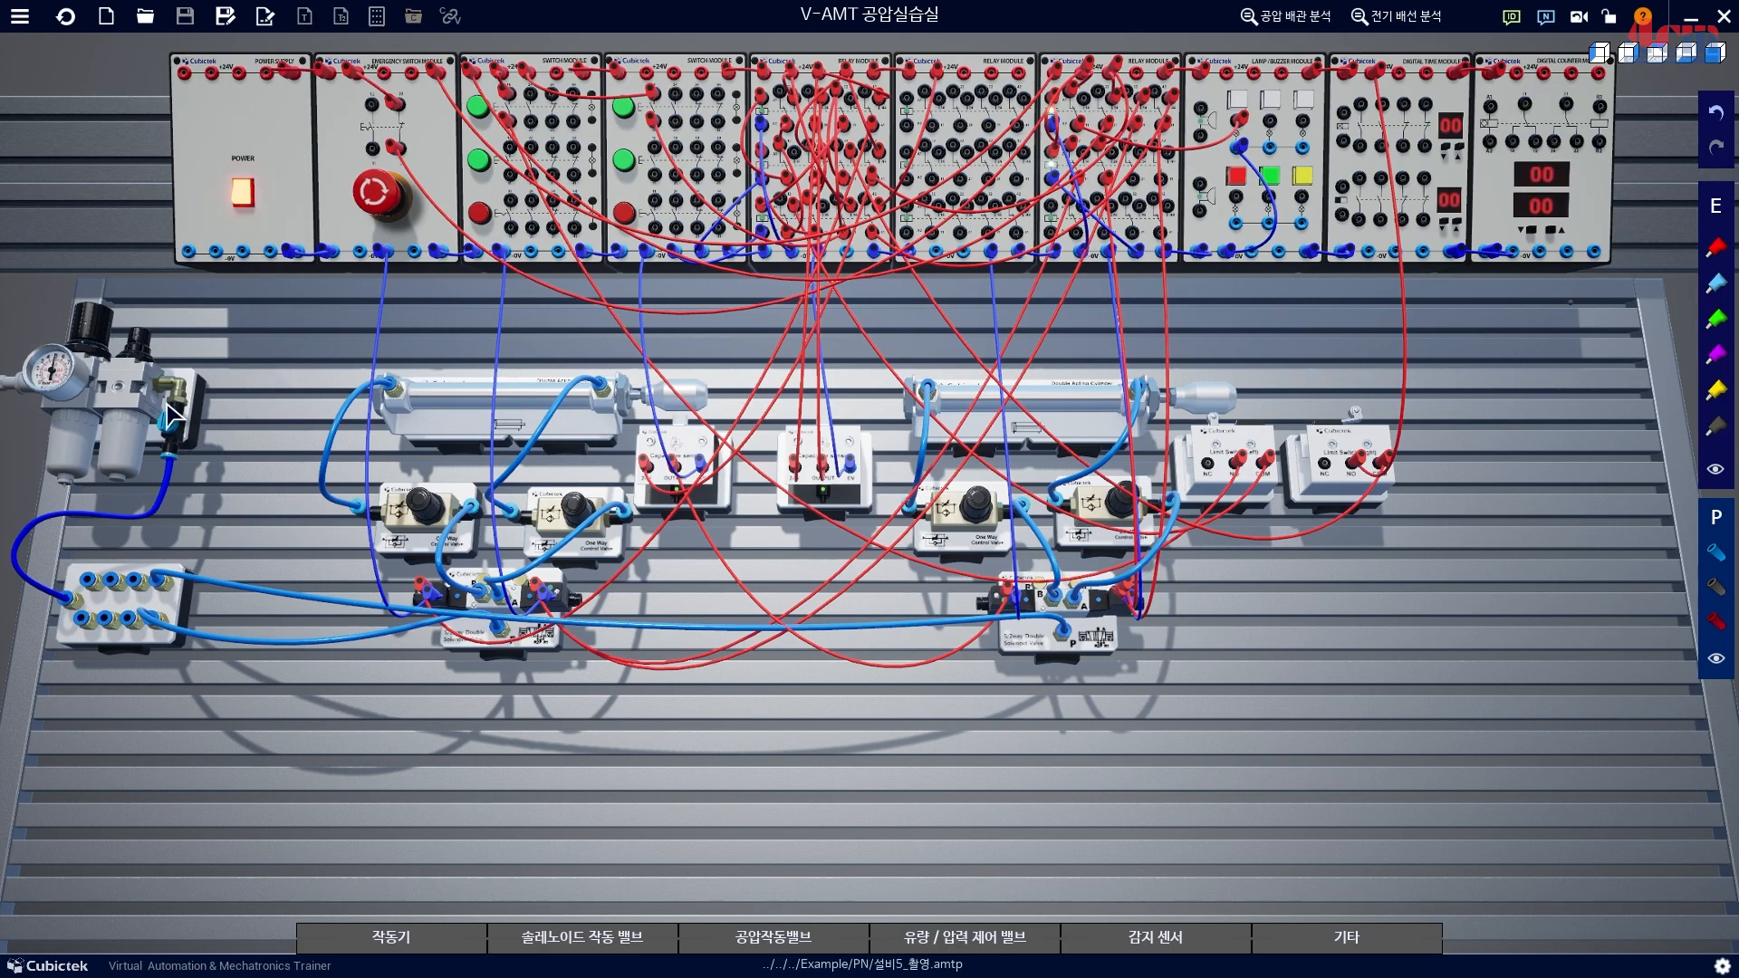
Mark the feeds to PB3 and PB1 in the reopened circuit diagram, outline the K4 self-holding branch, and clear the markings.
{"action": "left_click_drag", "start_coordinate": [262, 438], "coordinate": [240, 463]}
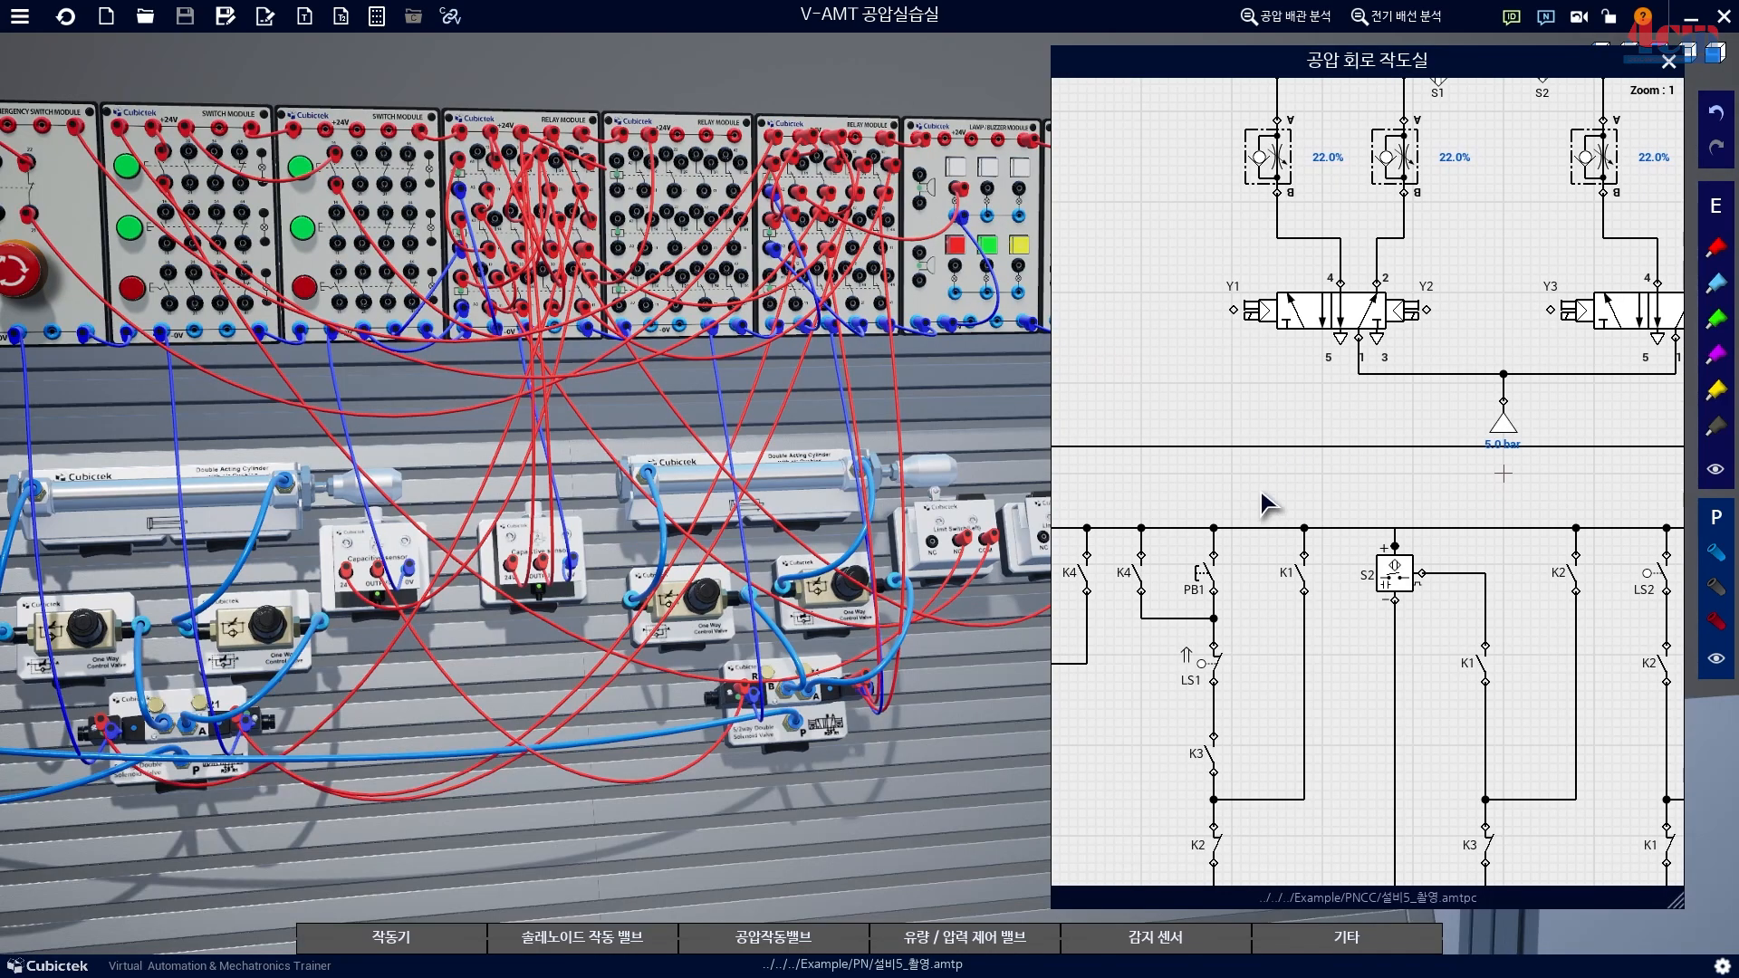
{"action": "left_click_drag", "start_coordinate": [1261, 491], "coordinate": [1350, 339]}
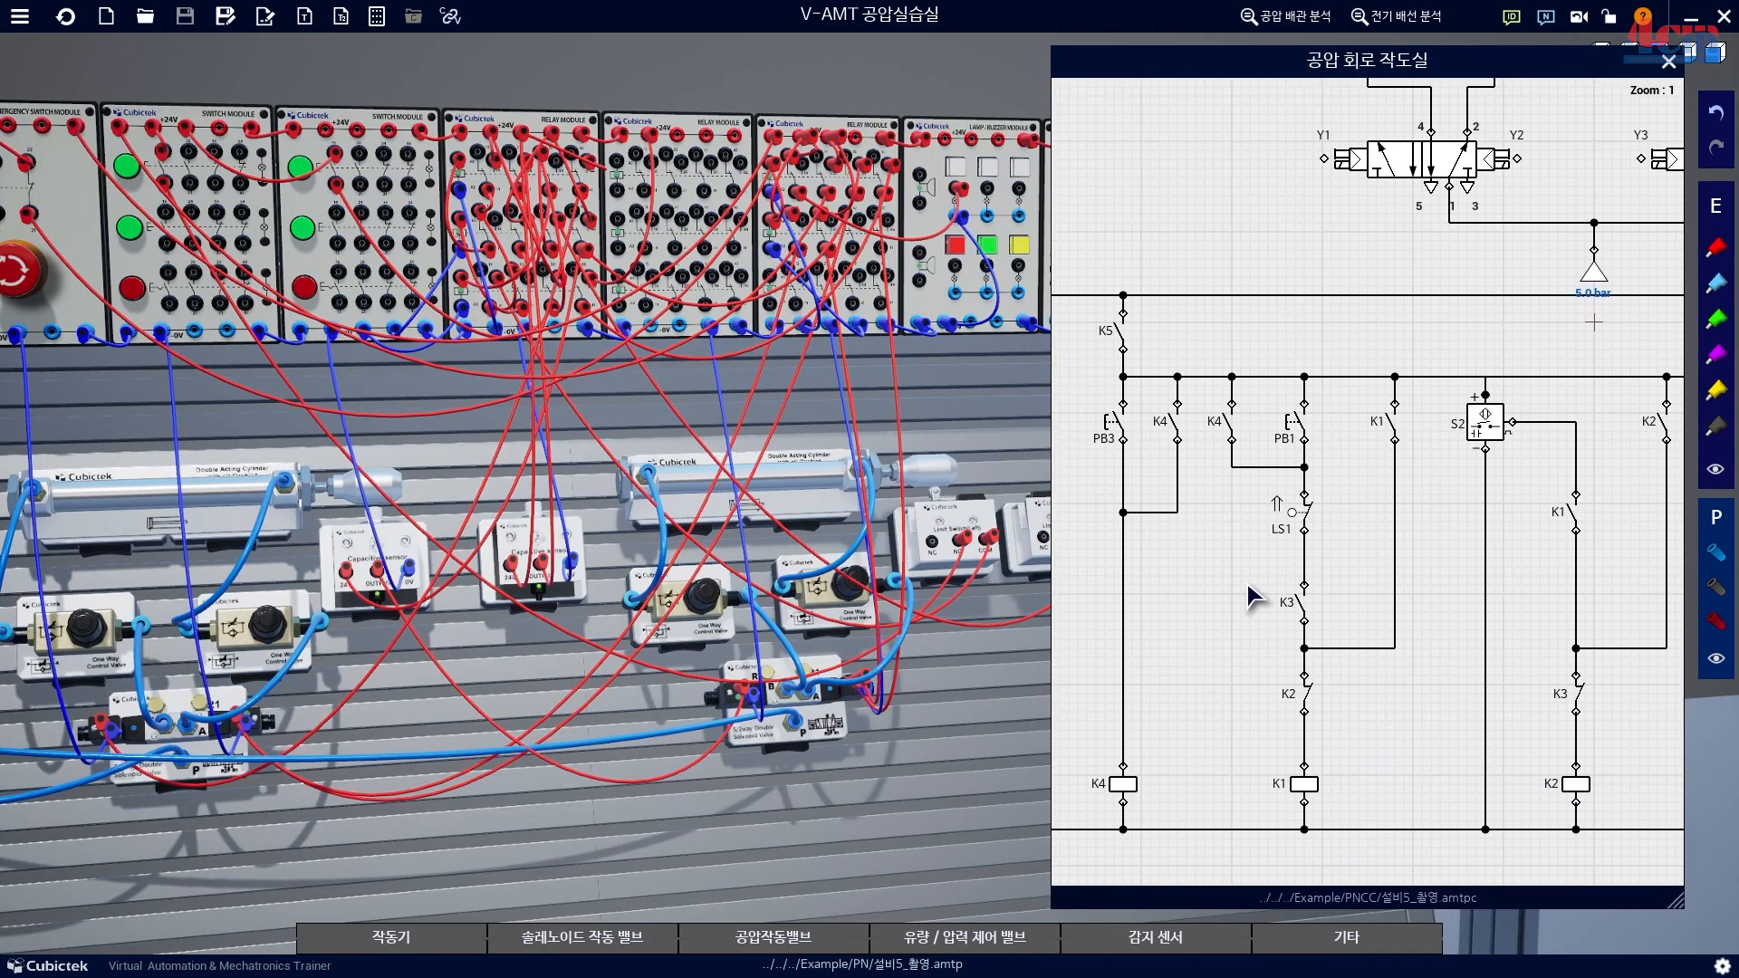
{"action": "left_click_drag", "start_coordinate": [1248, 583], "coordinate": [1340, 522]}
{"action": "left_click_drag", "start_coordinate": [475, 715], "coordinate": [535, 702]}
{"action": "left_click_drag", "start_coordinate": [1275, 538], "coordinate": [1499, 542]}
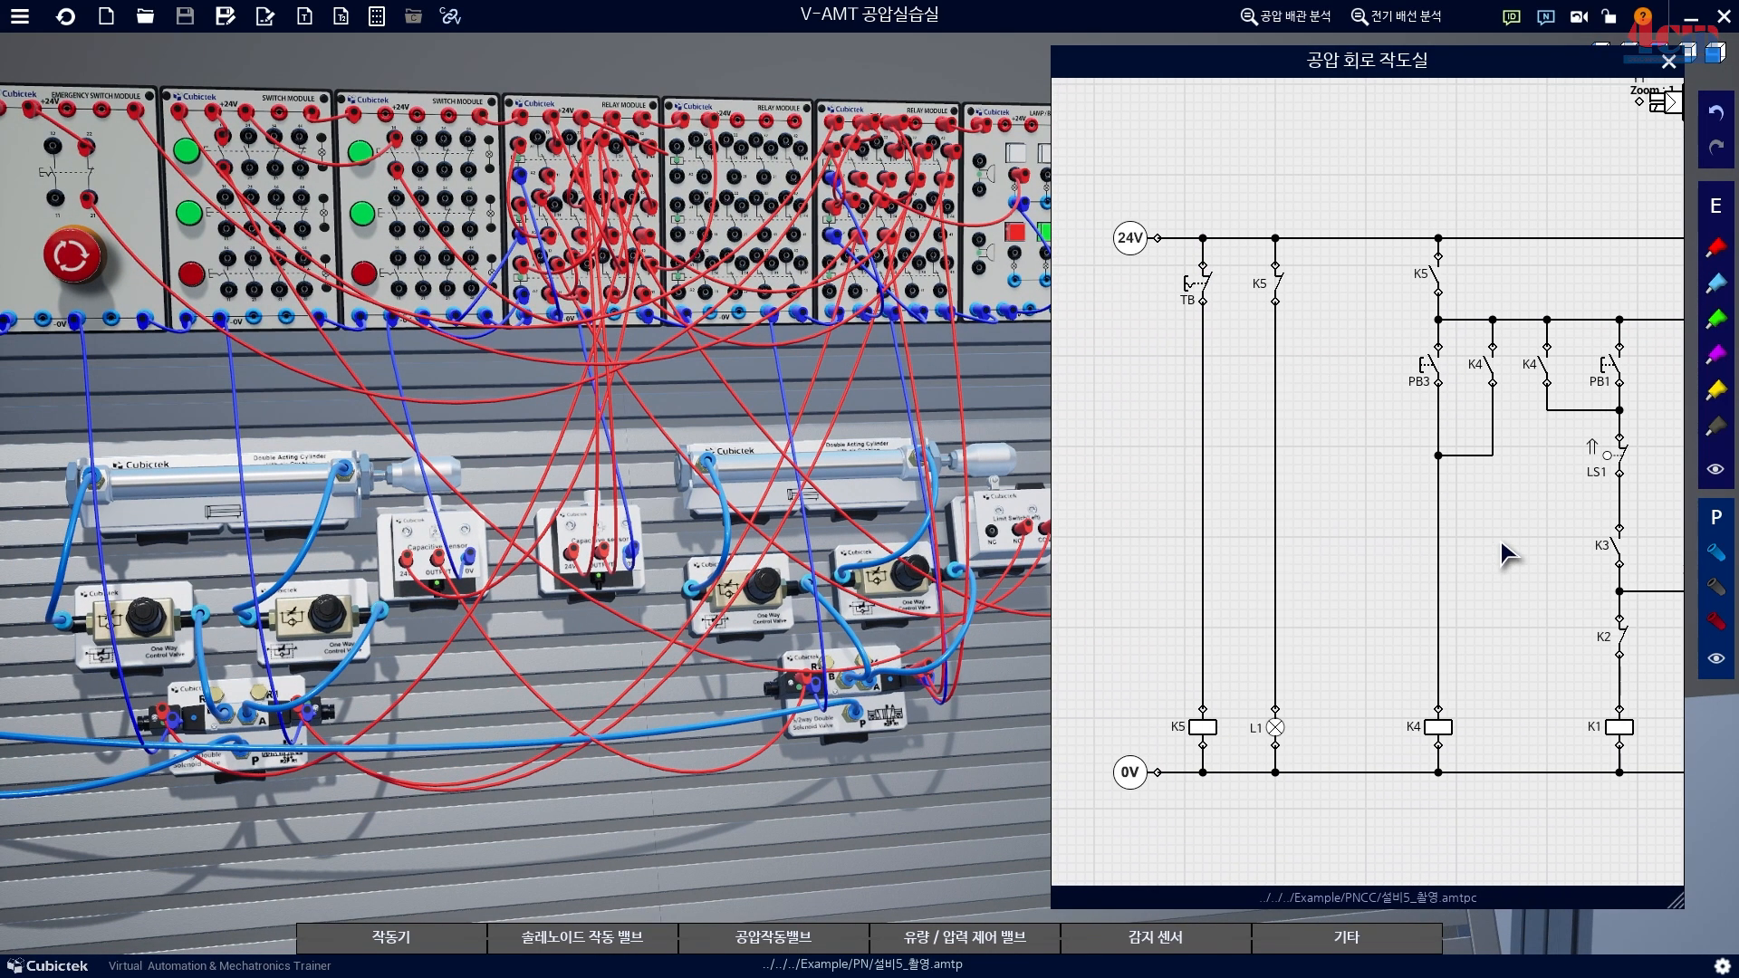
{"action": "left_click_drag", "start_coordinate": [584, 723], "coordinate": [722, 710]}
{"action": "scroll", "coordinate": [722, 710], "scroll_direction": "up", "scroll_amount": 2}
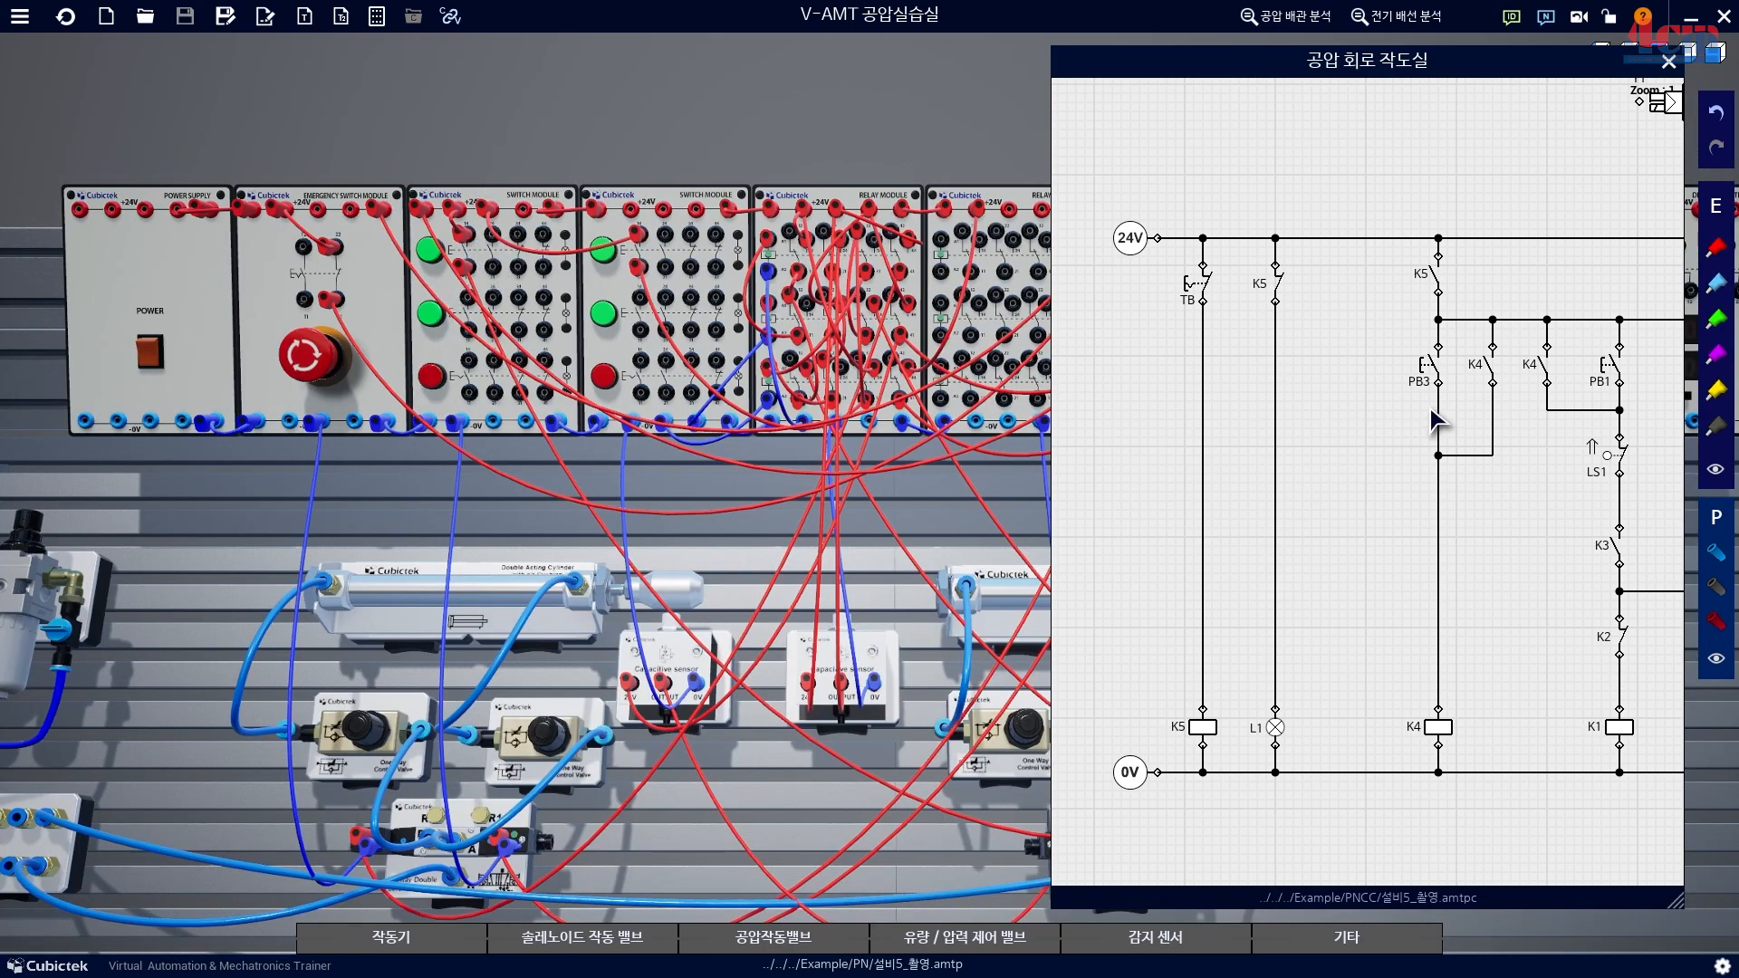
{"action": "left_click_drag", "start_coordinate": [1437, 288], "coordinate": [1436, 353]}
{"action": "left_click_drag", "start_coordinate": [1643, 369], "coordinate": [1581, 313]}
{"action": "mouse_move", "coordinate": [1380, 291]}
{"action": "left_mouse_down"}
{"action": "mouse_move", "coordinate": [1585, 580]}
{"action": "mouse_move", "coordinate": [1564, 809]}
{"action": "left_mouse_up"}
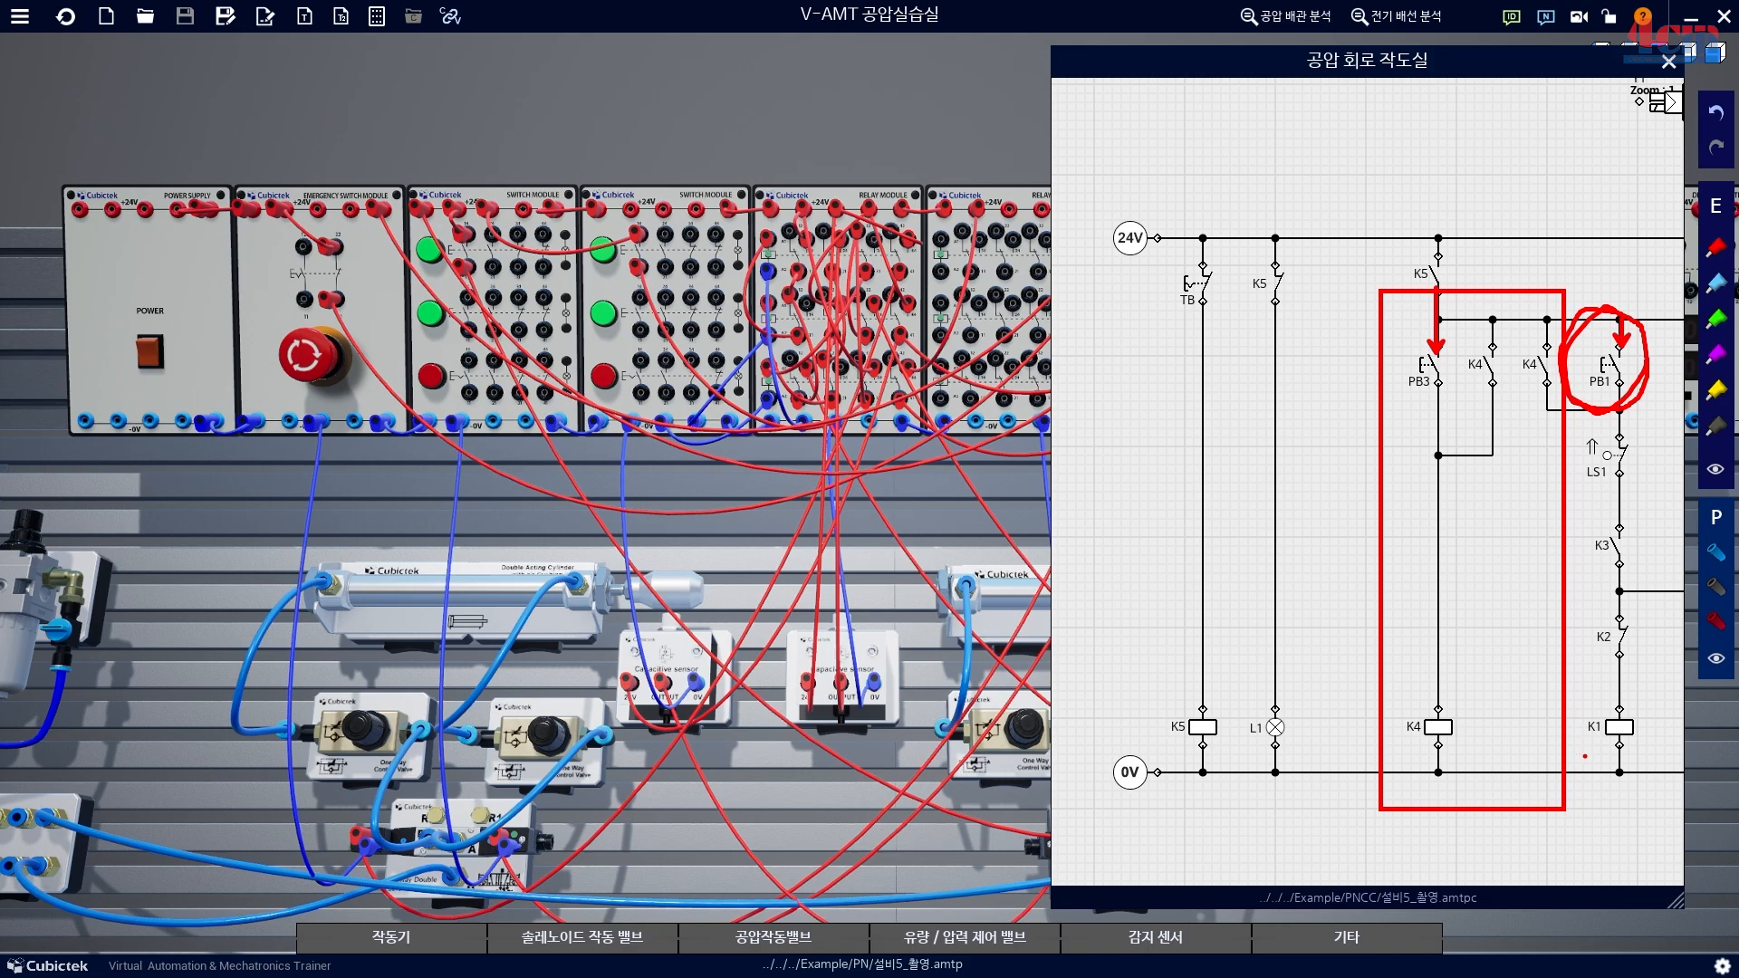
{"action": "key", "text": "Escape"}
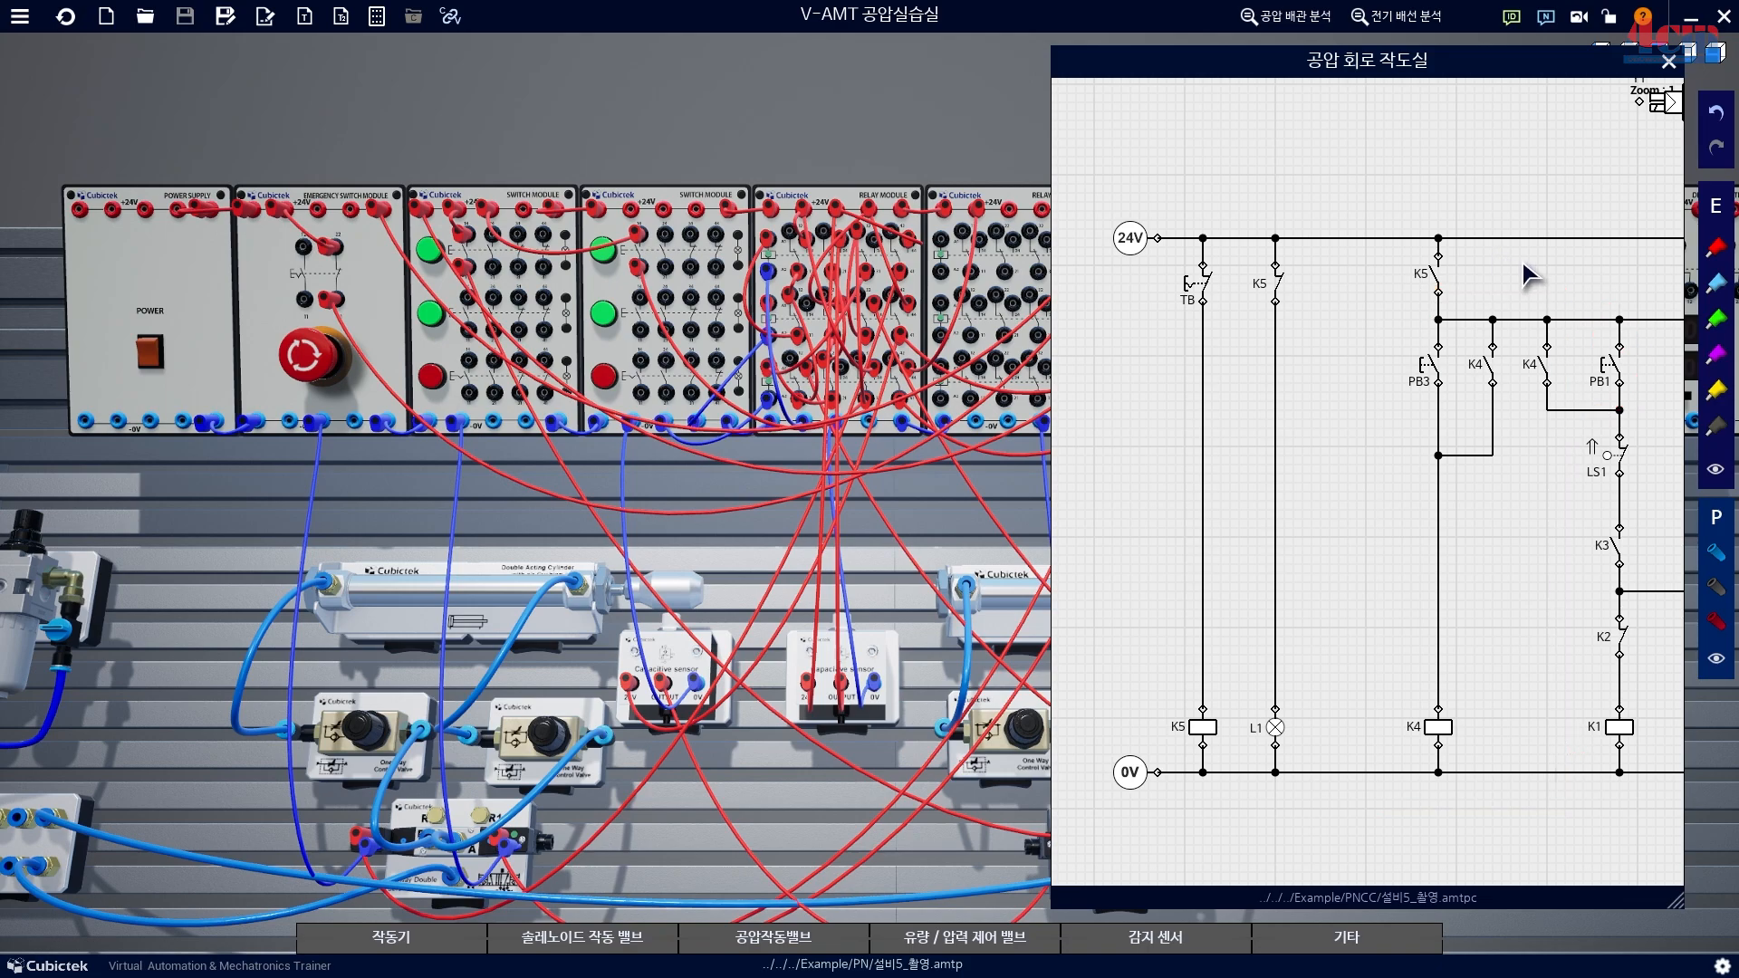
Mark the feed below K5 and its first switch module +24V socket, outline the switched rail and K4 branch, and clear the markings.
{"action": "scroll", "coordinate": [725, 163], "scroll_direction": "up", "scroll_amount": 2}
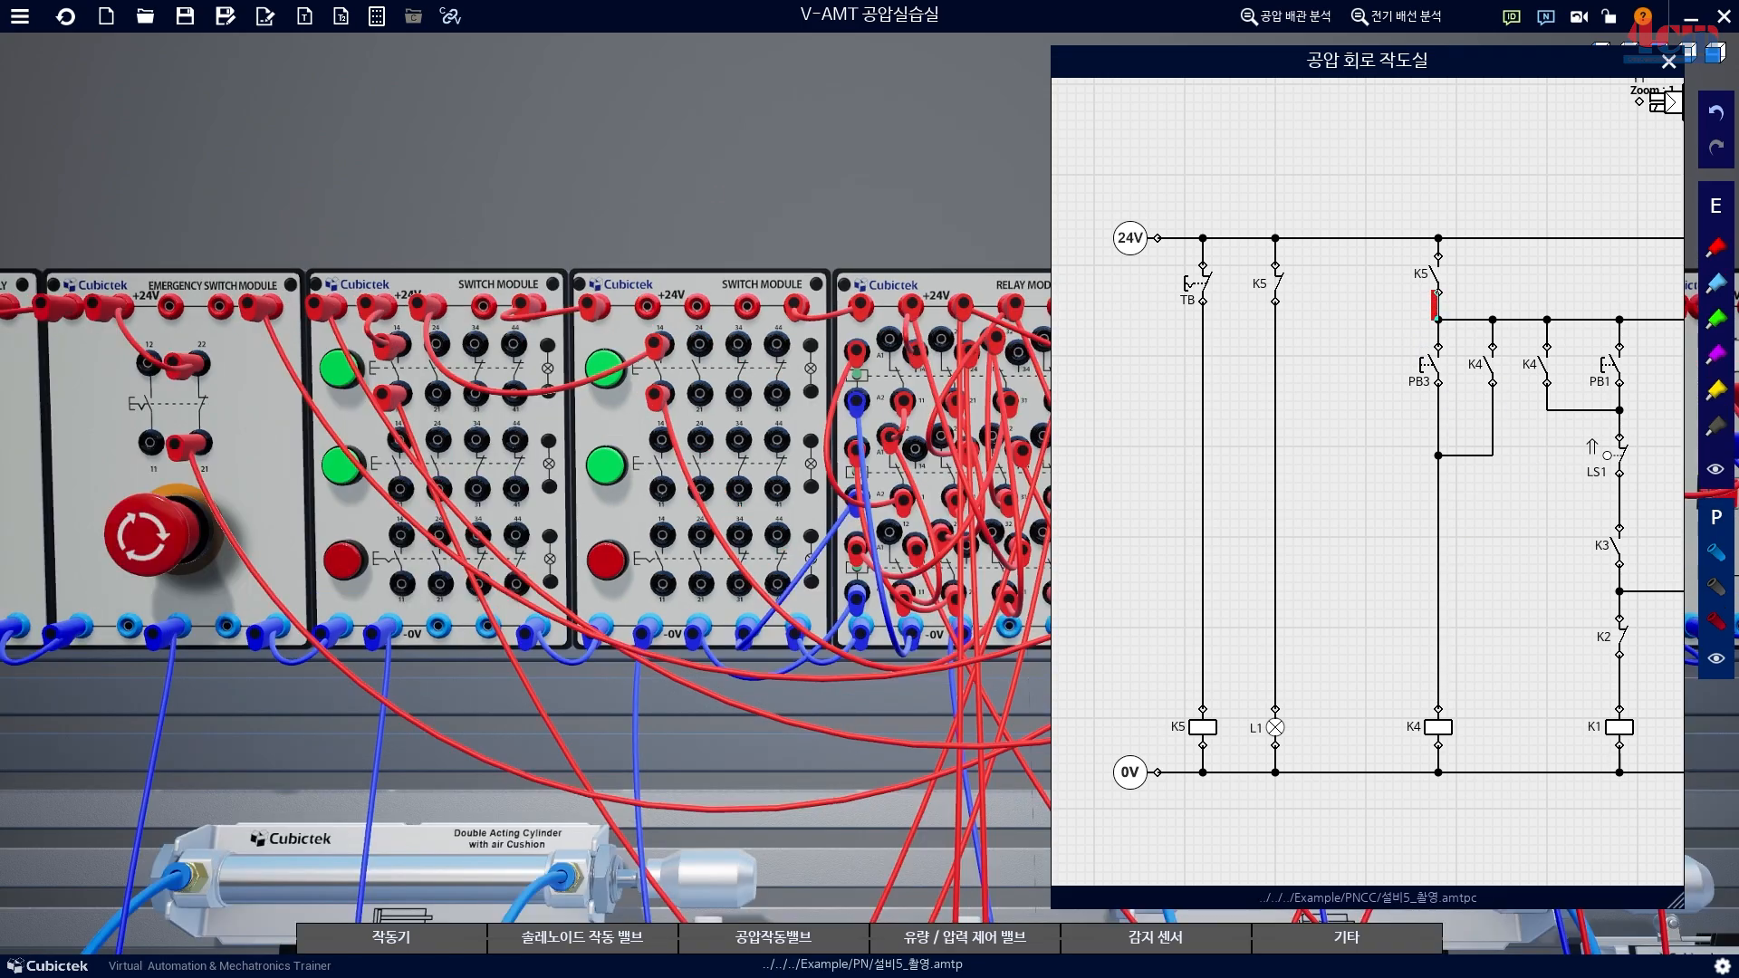
{"action": "left_click_drag", "start_coordinate": [1435, 317], "coordinate": [1442, 342]}
{"action": "mouse_move", "coordinate": [460, 119]}
{"action": "left_mouse_down"}
{"action": "mouse_move", "coordinate": [333, 280]}
{"action": "mouse_move", "coordinate": [357, 330]}
{"action": "left_mouse_up"}
{"action": "left_click_drag", "start_coordinate": [403, 244], "coordinate": [493, 186]}
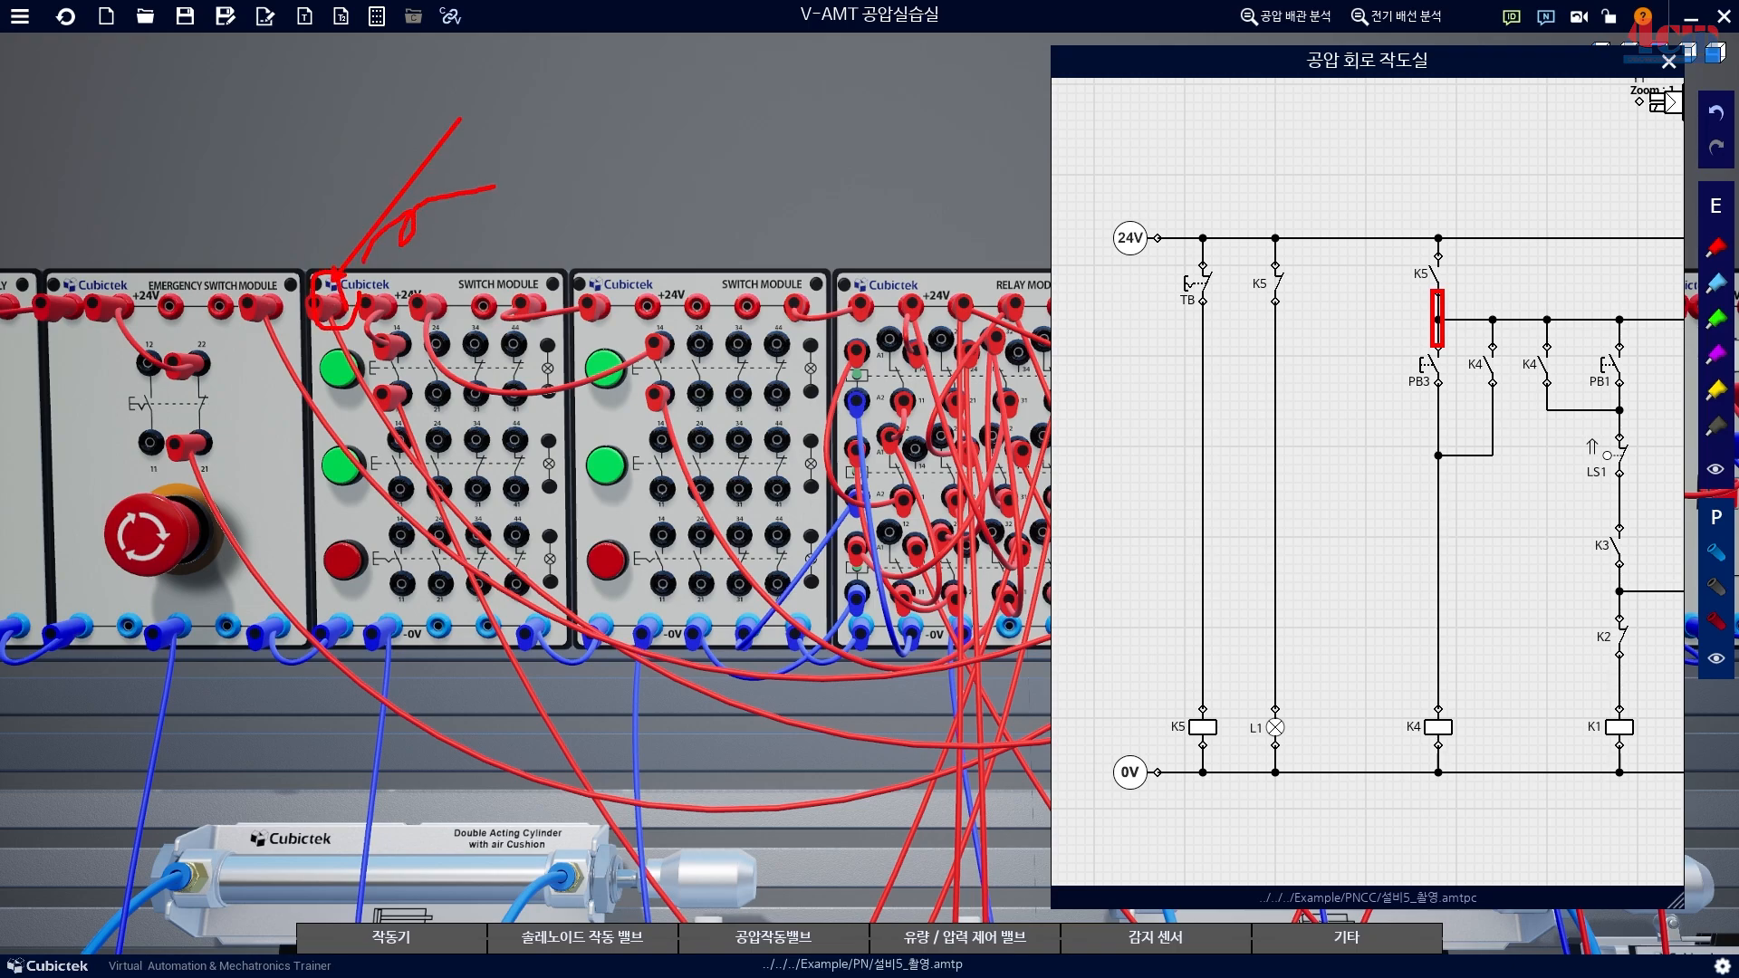
{"action": "left_click_drag", "start_coordinate": [1422, 311], "coordinate": [1653, 332]}
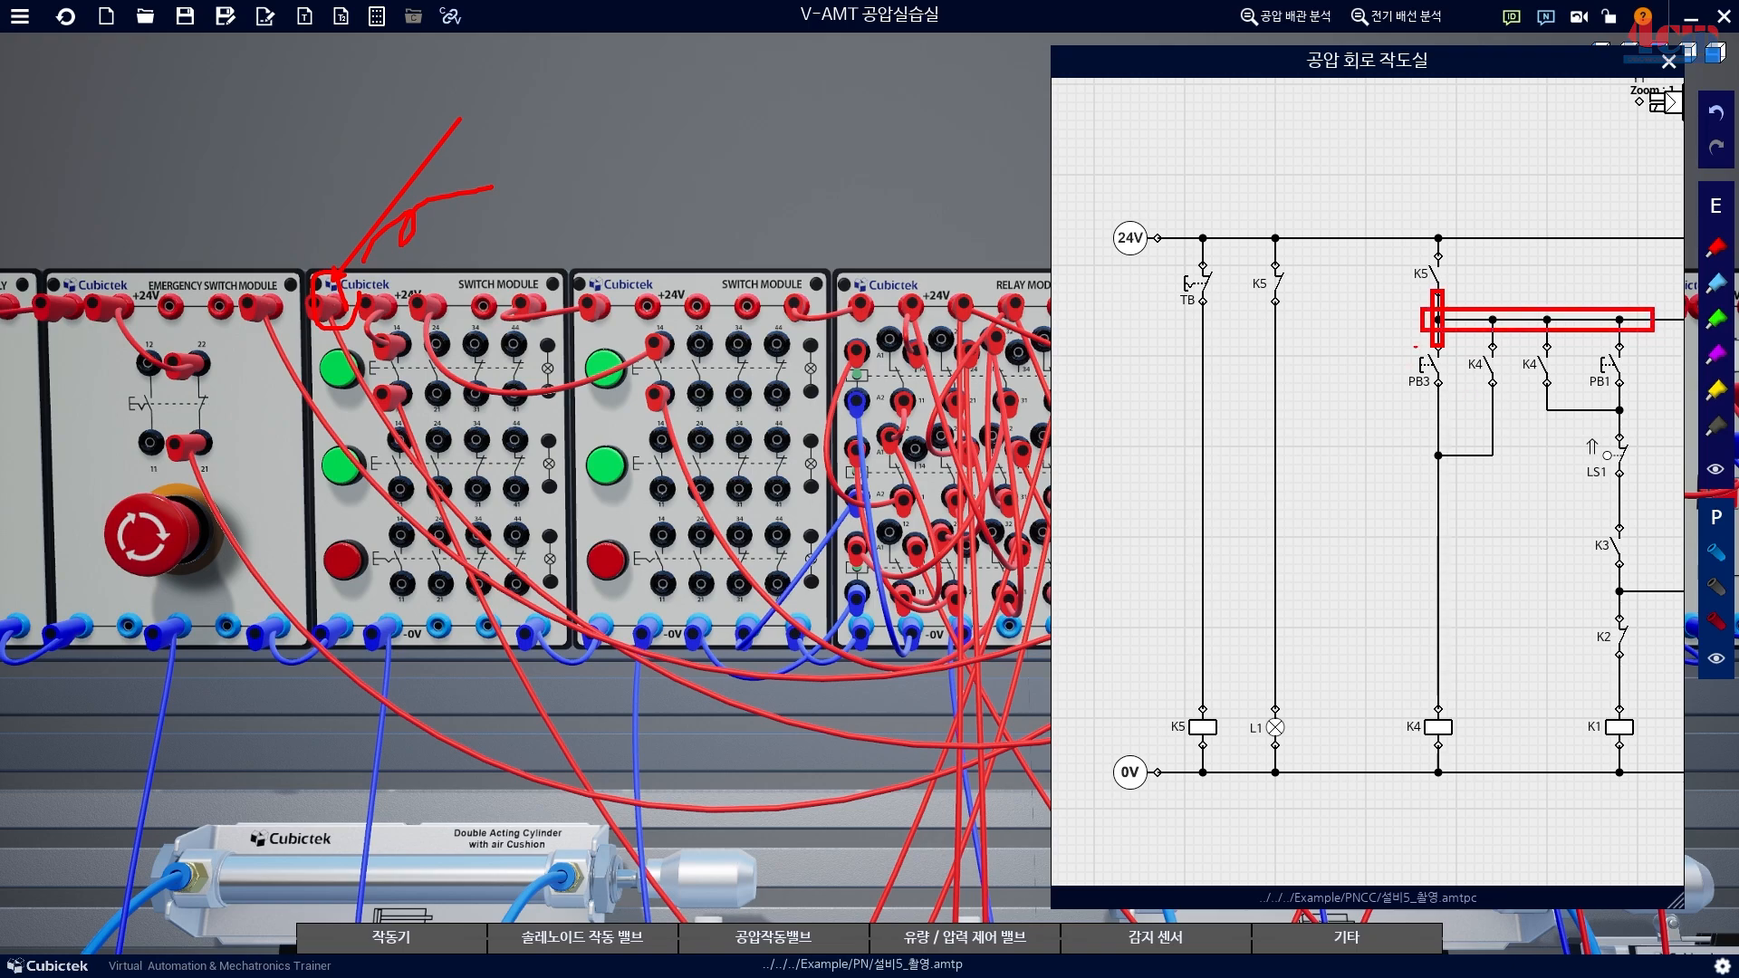
{"action": "mouse_move", "coordinate": [1404, 329]}
{"action": "left_mouse_down"}
{"action": "mouse_move", "coordinate": [1538, 571]}
{"action": "mouse_move", "coordinate": [1558, 798]}
{"action": "left_mouse_up"}
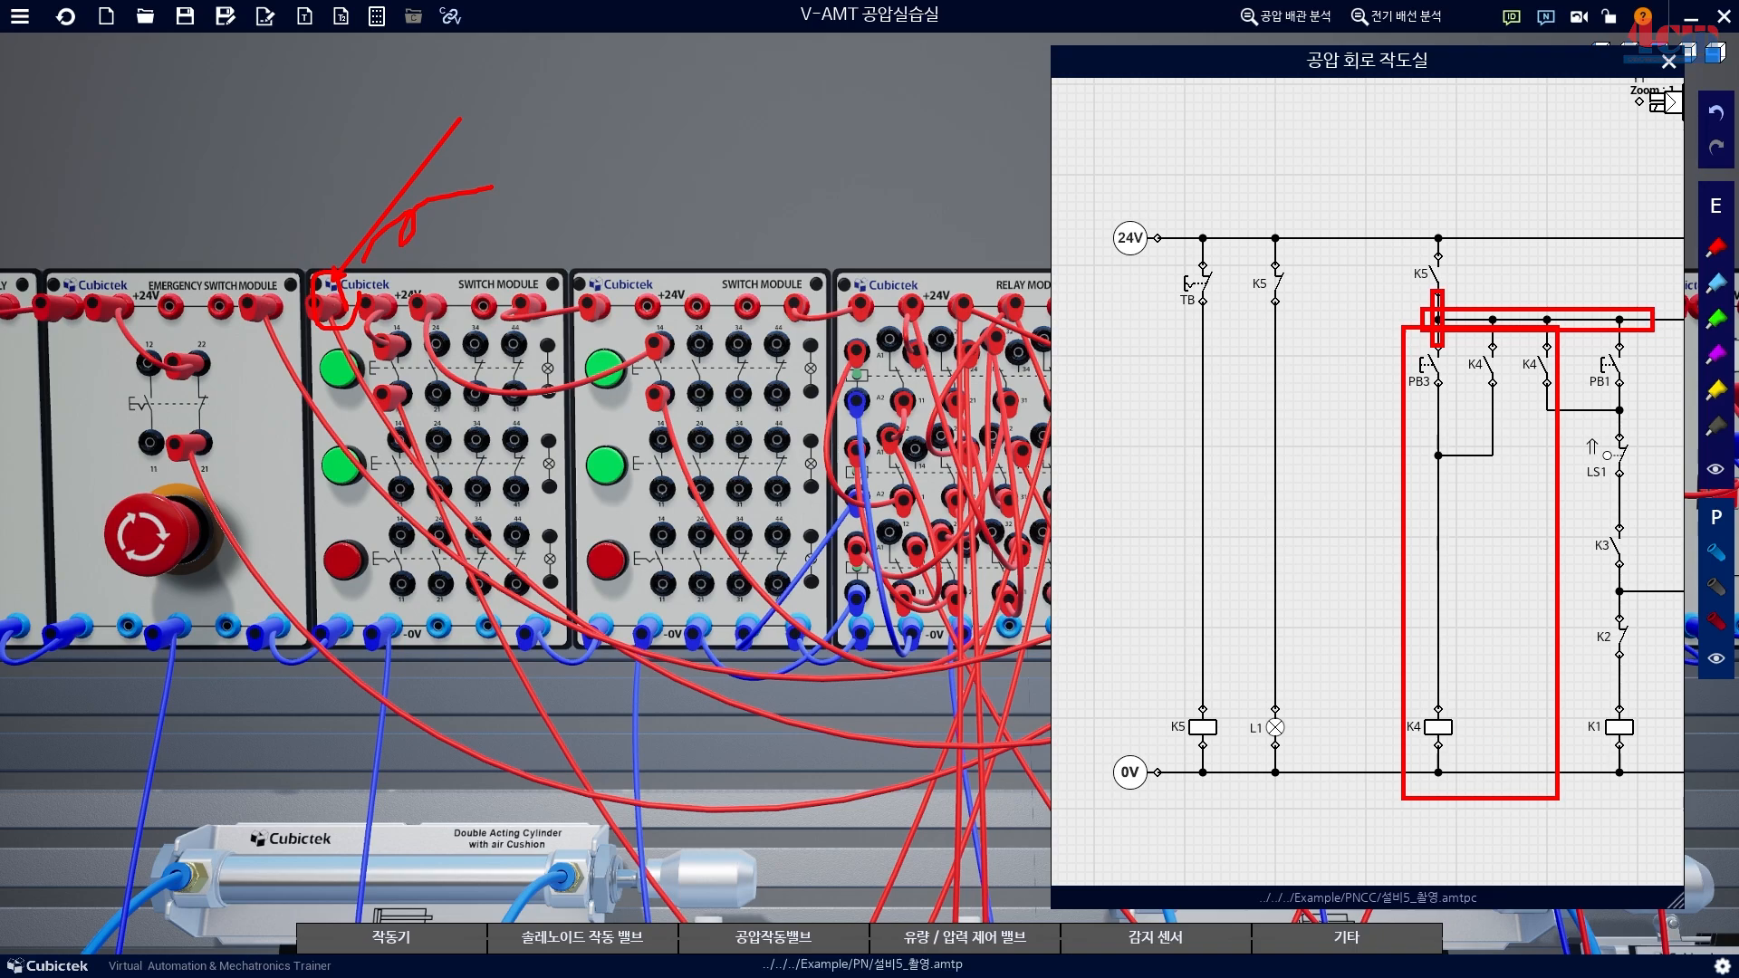
{"action": "left_click_drag", "start_coordinate": [1404, 328], "coordinate": [1564, 794]}
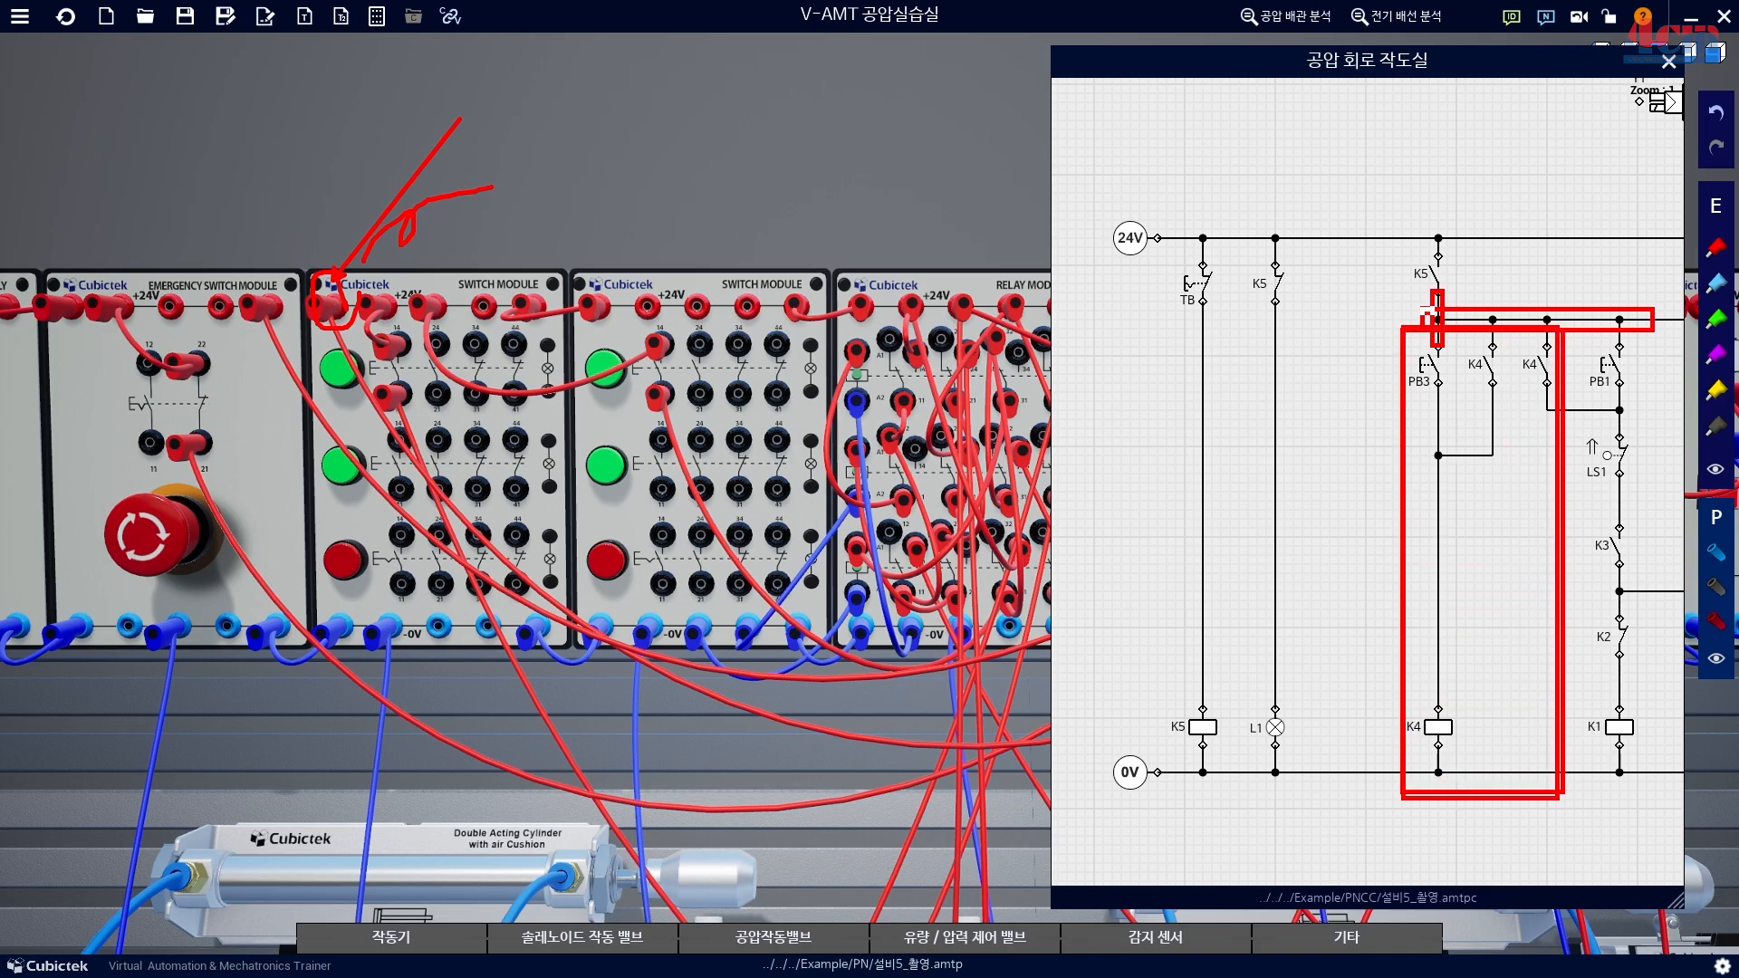
{"action": "left_click_drag", "start_coordinate": [1427, 311], "coordinate": [1652, 331]}
{"action": "key", "text": "Escape"}
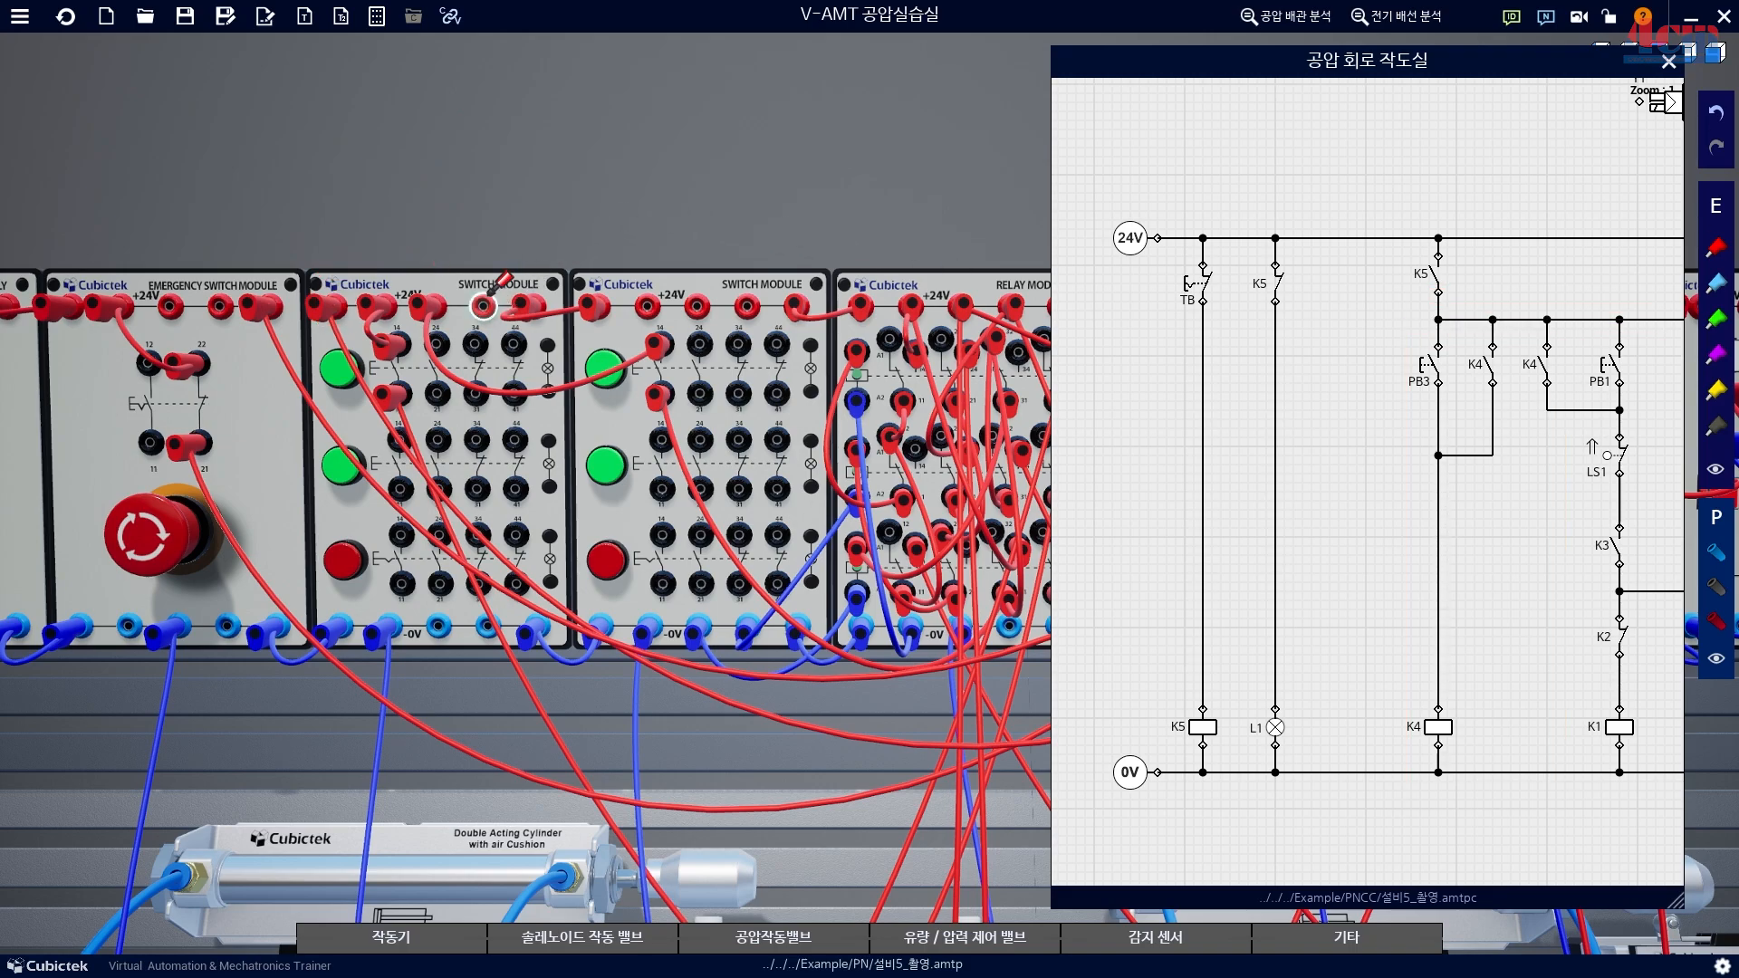
Wire the first switch module's +24V through the second green pushbutton's first contact to the second relay module's upper coil, and connect its A2 to 0V.
{"action": "scroll", "coordinate": [507, 227], "scroll_direction": "up", "scroll_amount": 3}
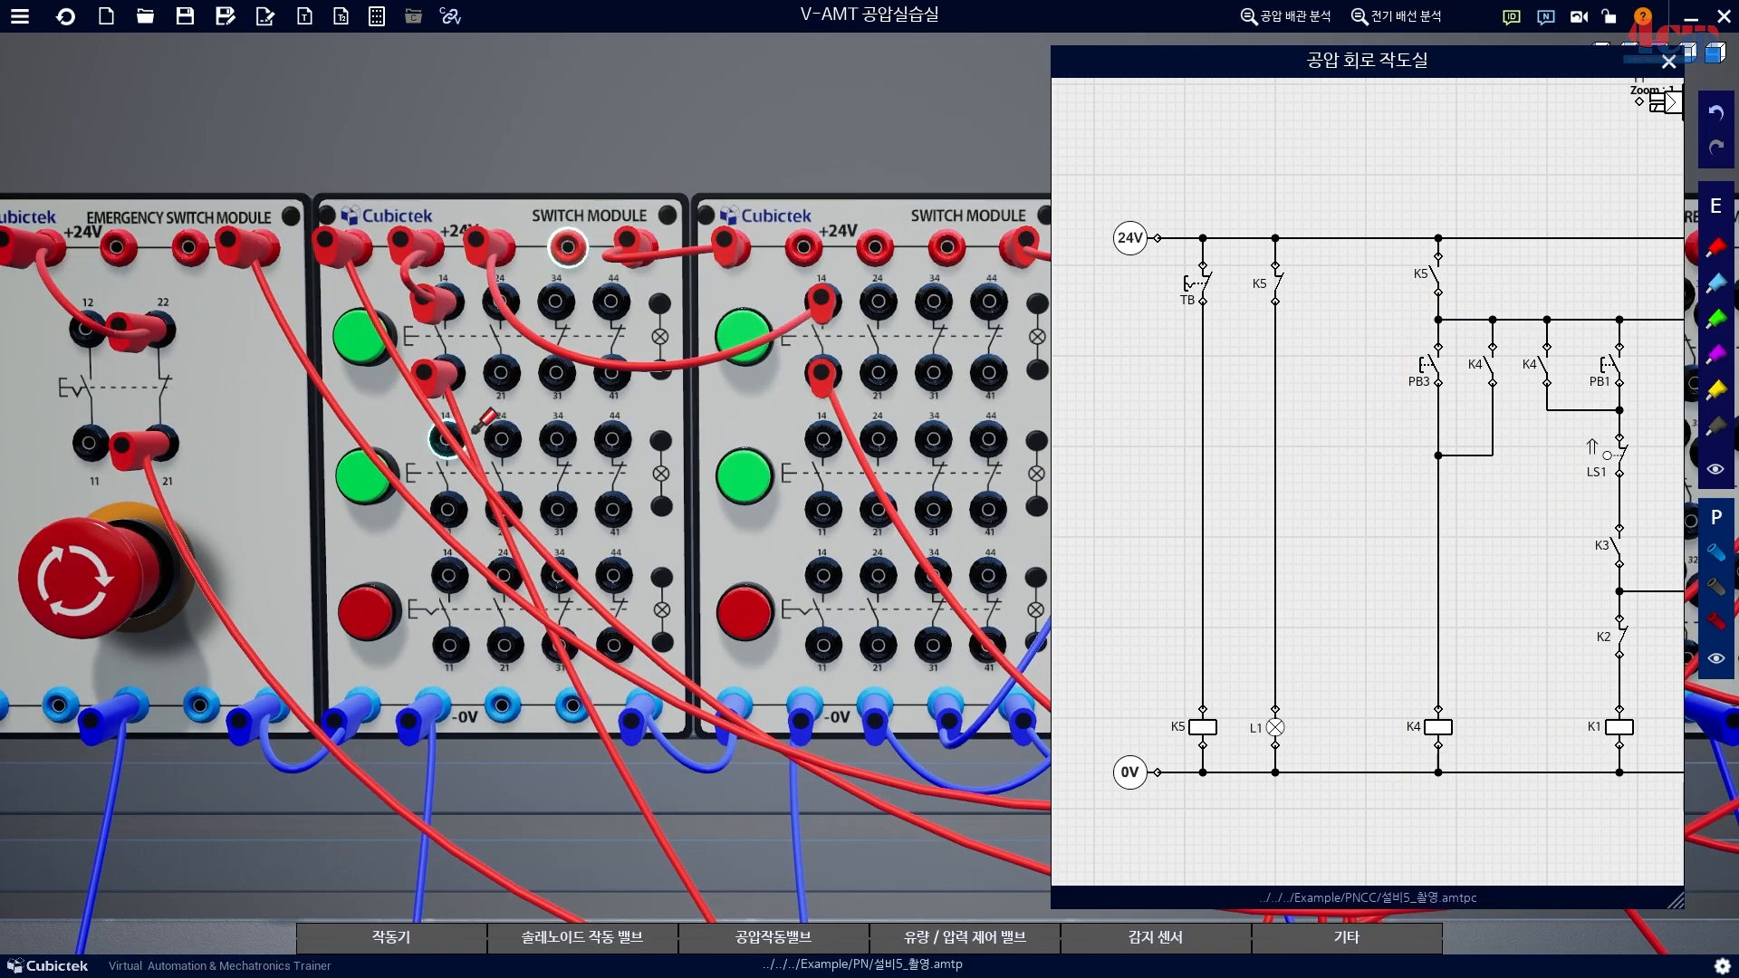
{"action": "left_click", "coordinate": [446, 439]}
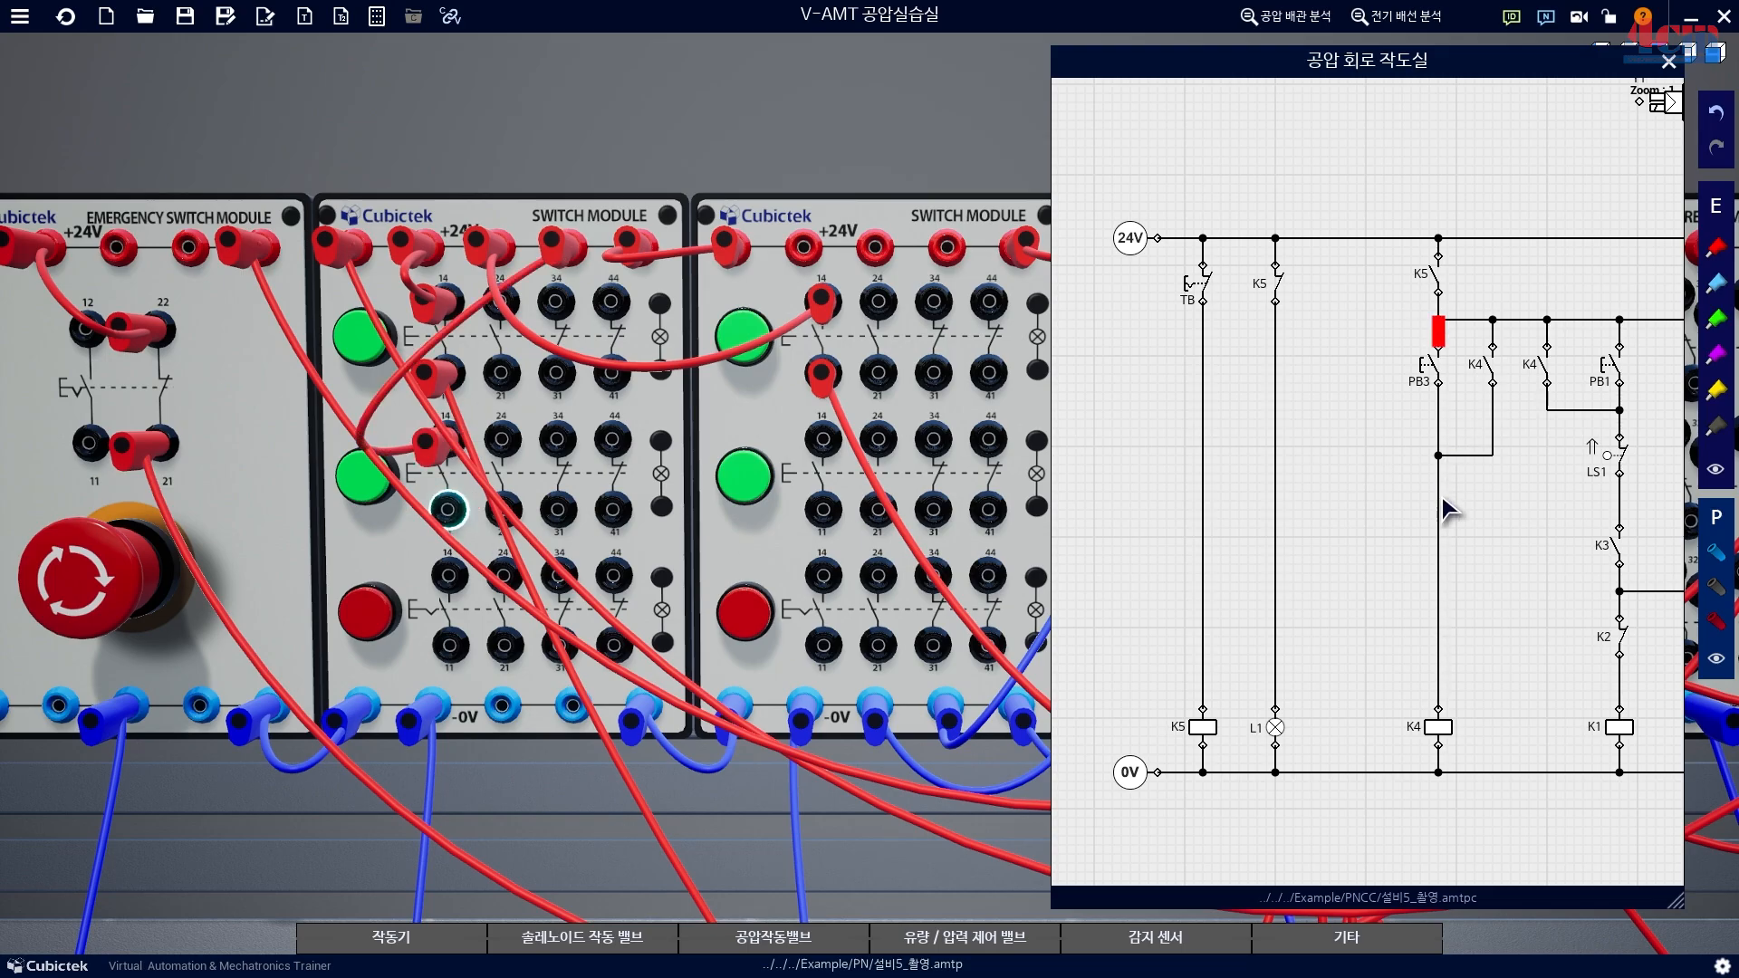
{"action": "key", "text": "d"}
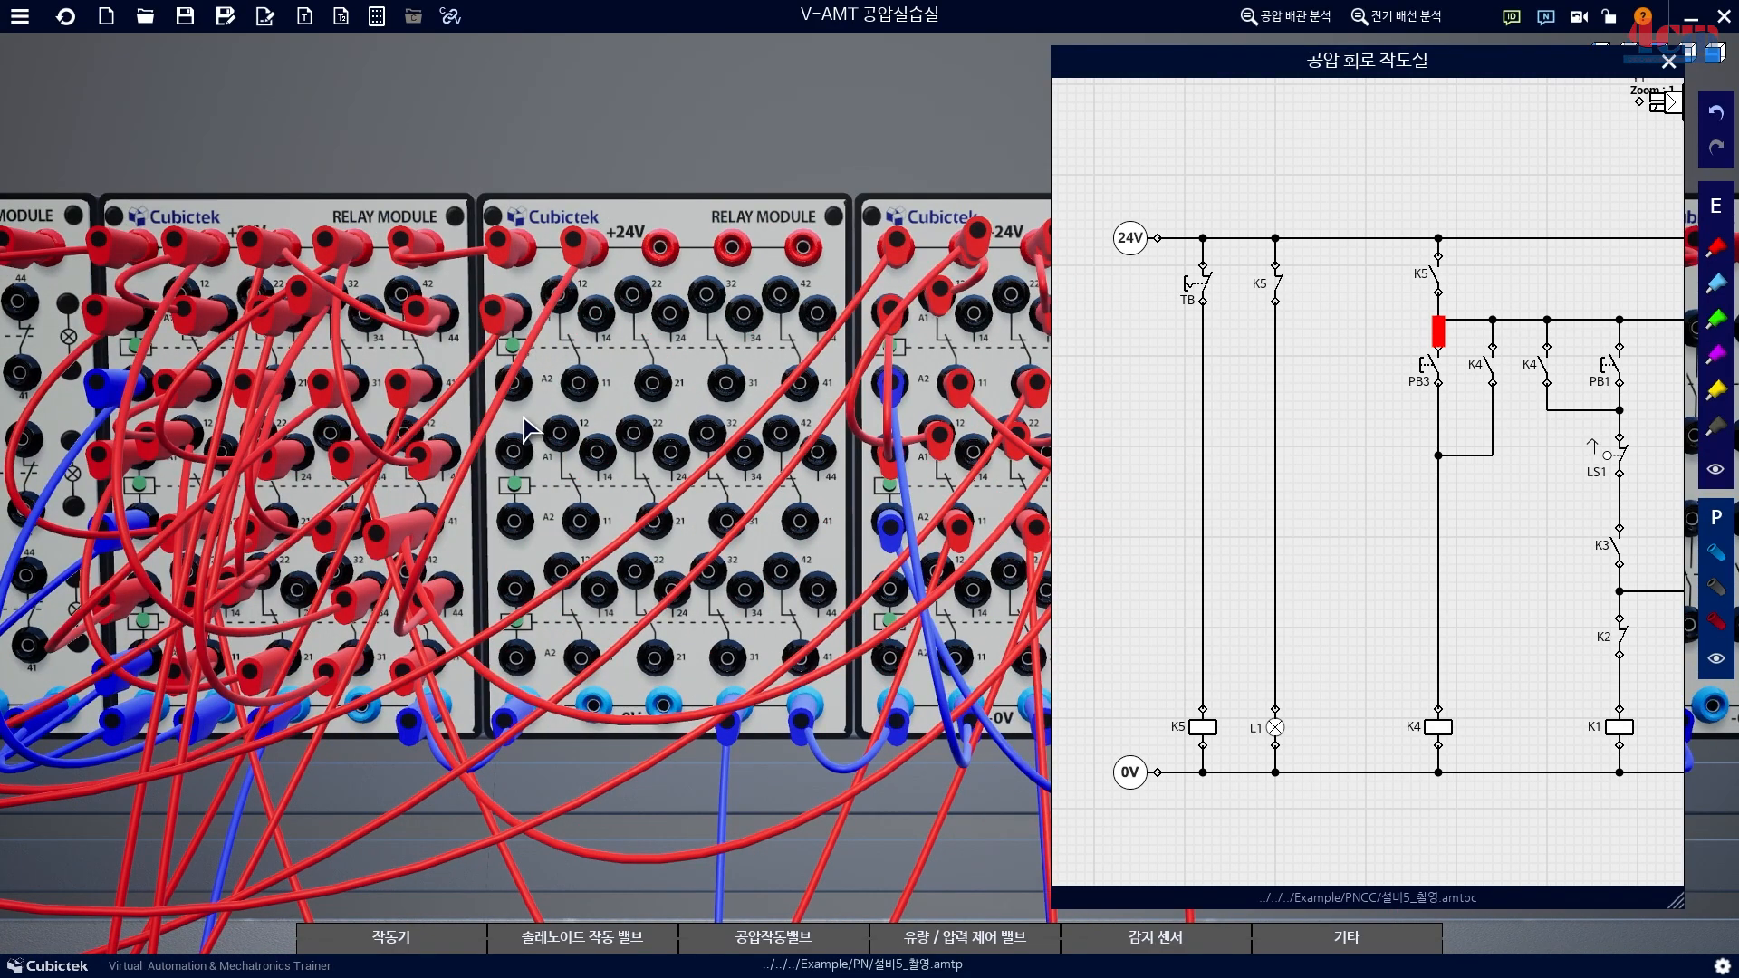
{"action": "left_click", "coordinate": [512, 312]}
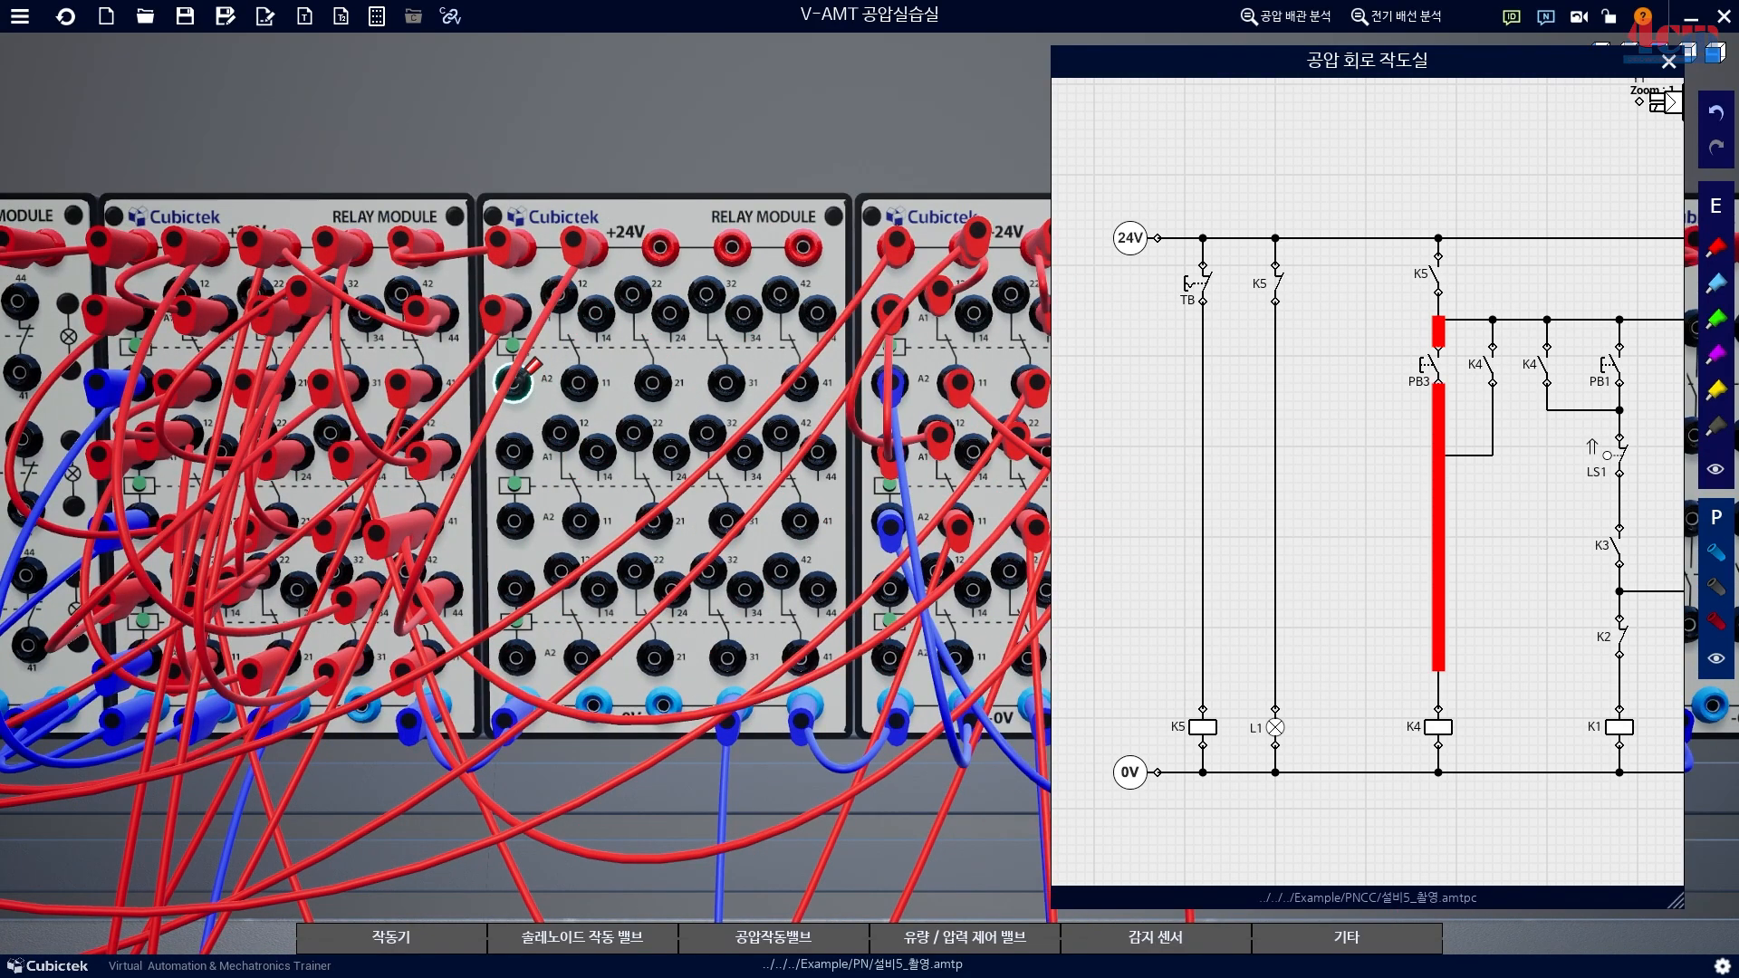
{"action": "left_click", "coordinate": [594, 702]}
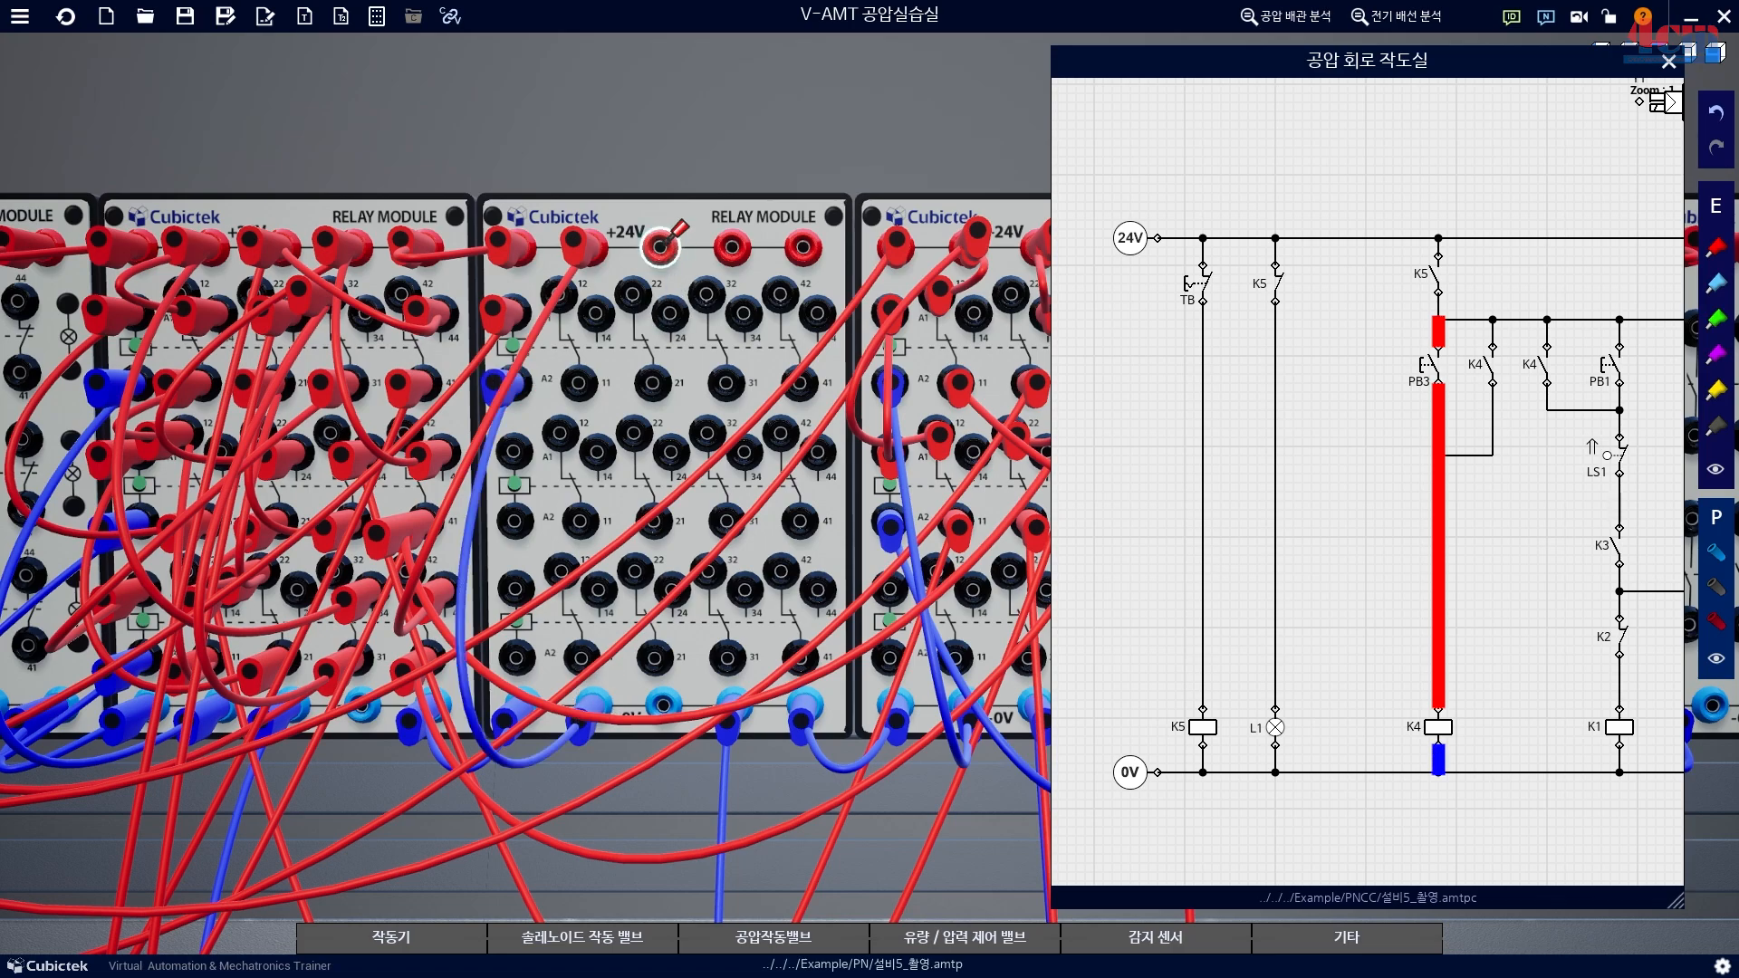
Wire the K4 self-holding branch from the second relay module's +24V to terminal 14, and from terminal 11 to coil terminal A1.
{"action": "left_click", "coordinate": [661, 247]}
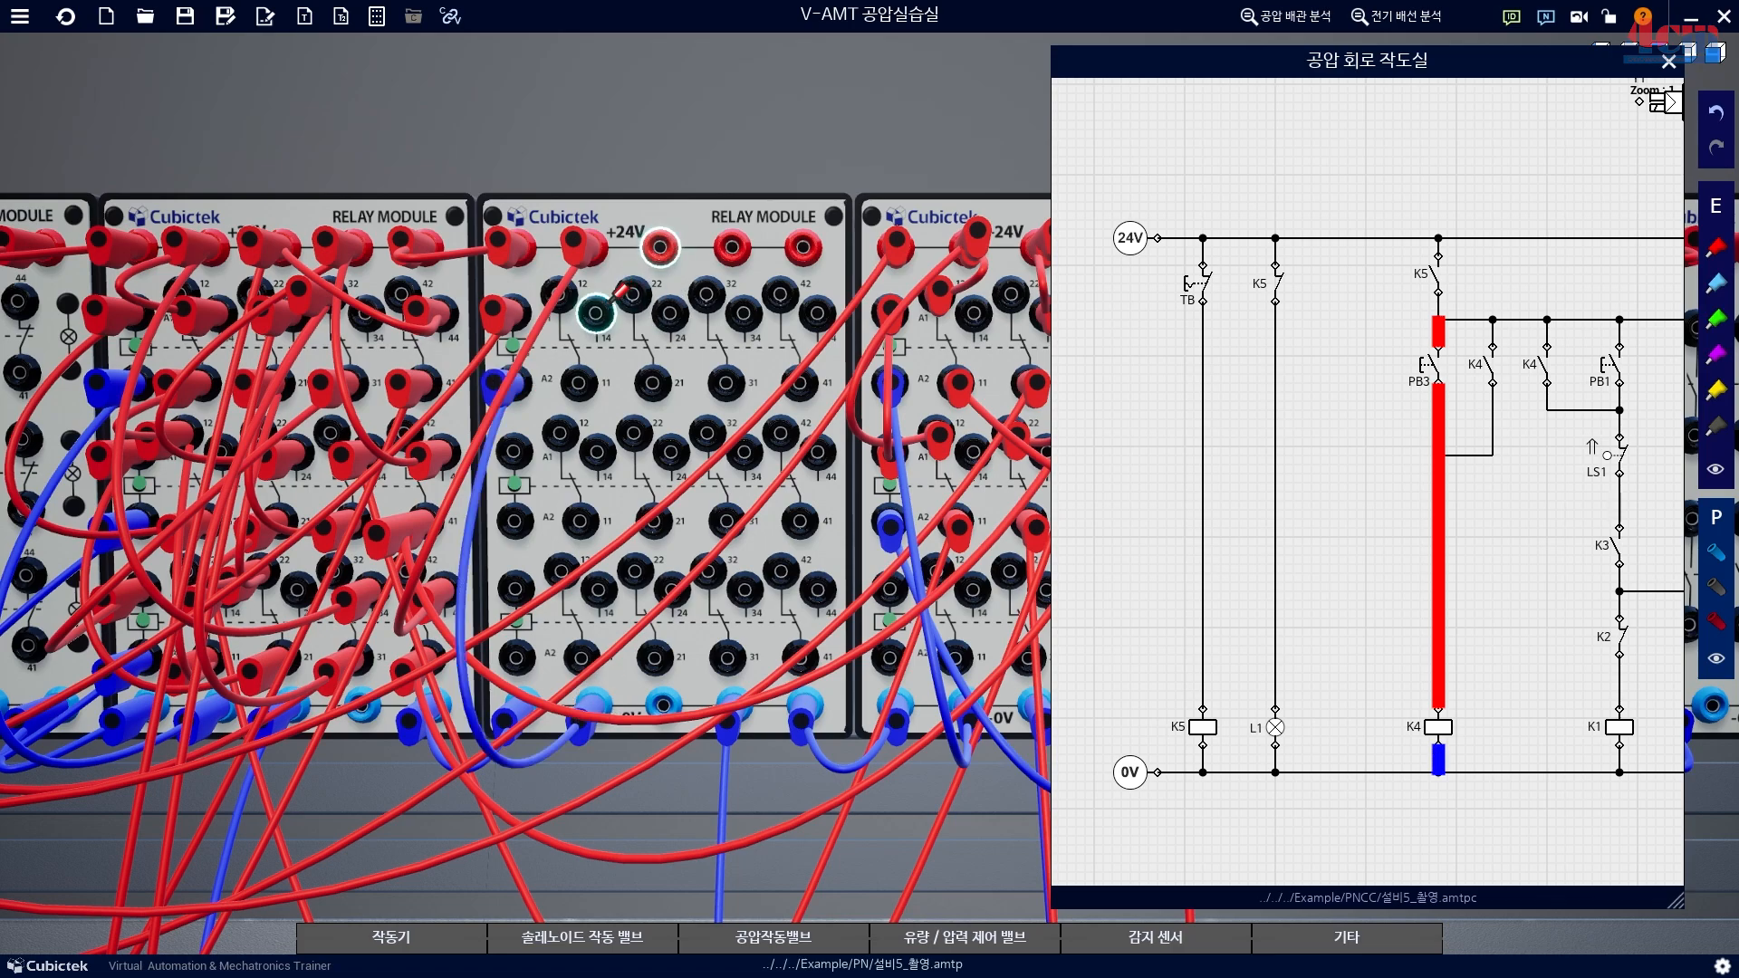
{"action": "left_click", "coordinate": [595, 312]}
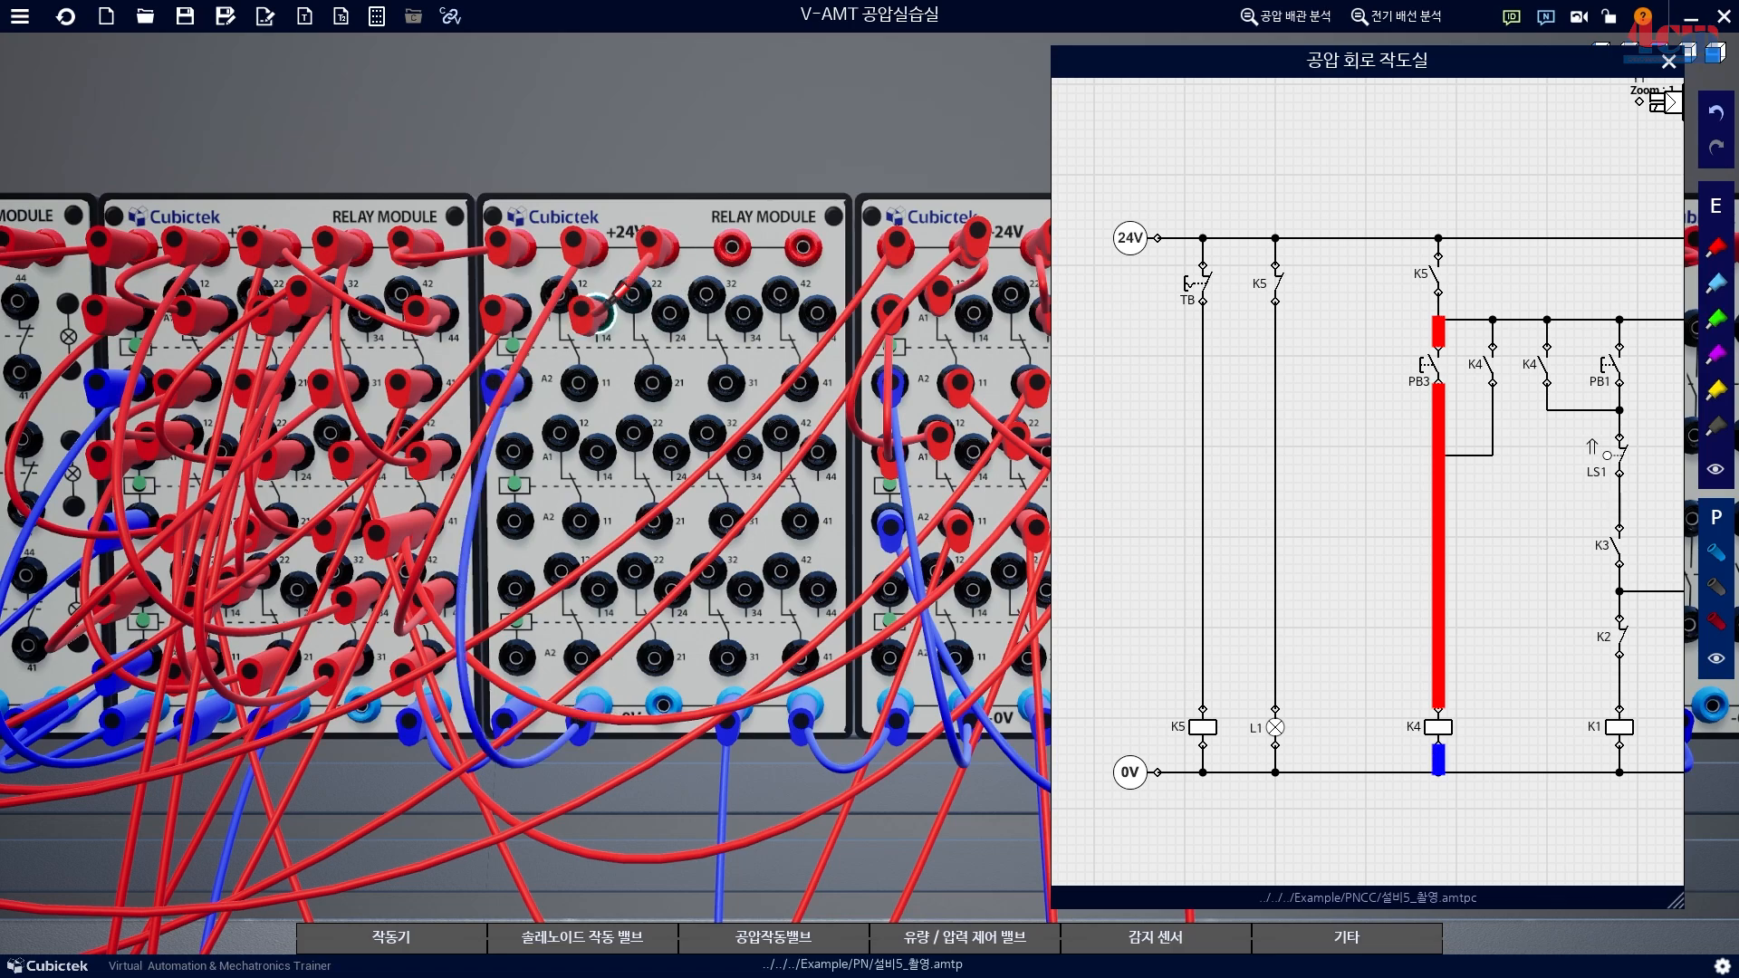
{"action": "left_click", "coordinate": [616, 382]}
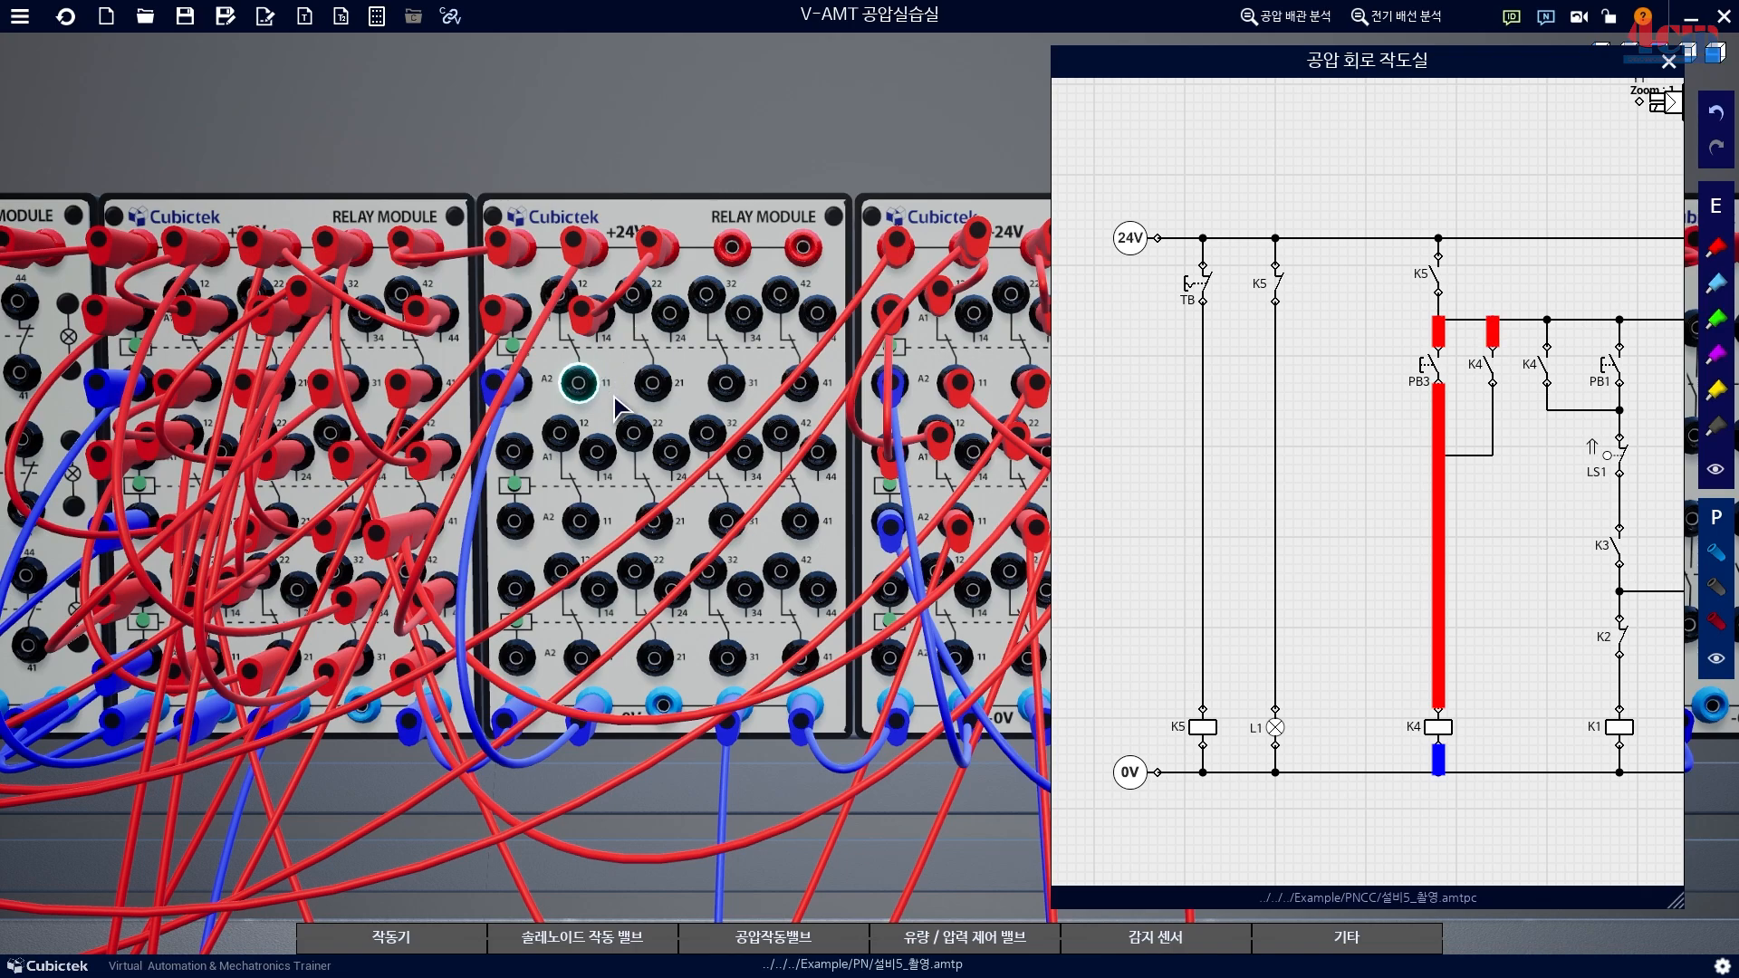
{"action": "left_click", "coordinate": [513, 312]}
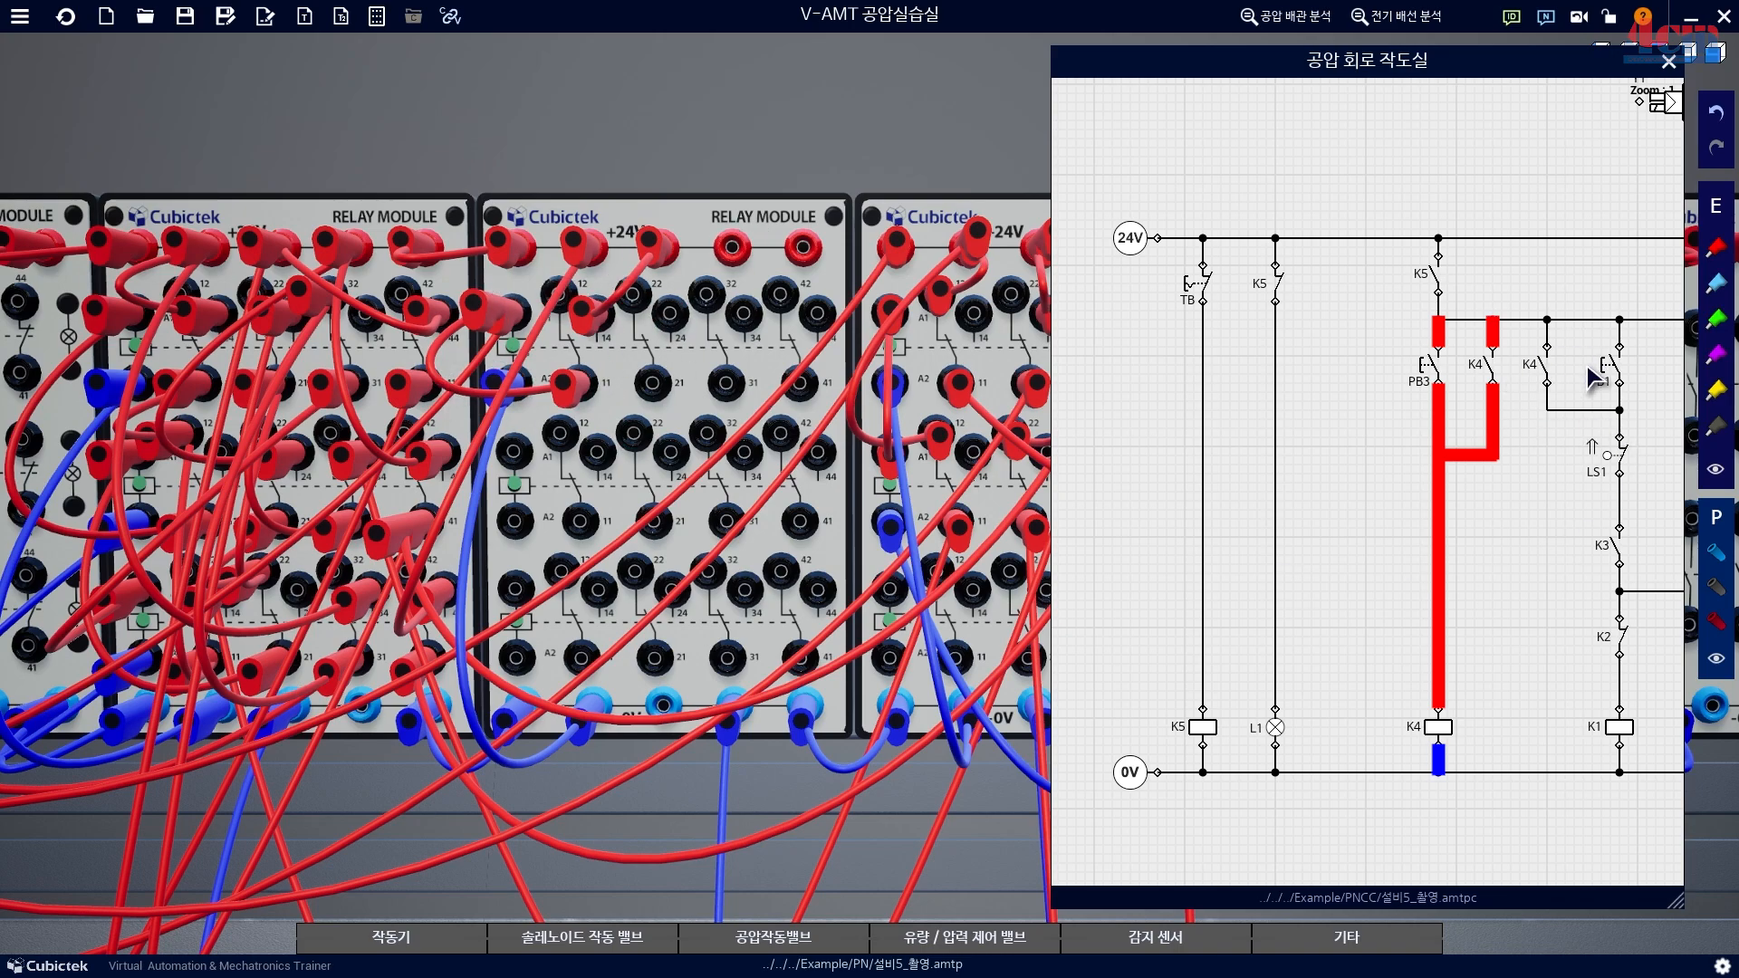
Feed K4's second normally open contact from the relay module's +24V and connect terminal 21 to the NO socket of Limit Switch(Left).
{"action": "left_click", "coordinate": [670, 313]}
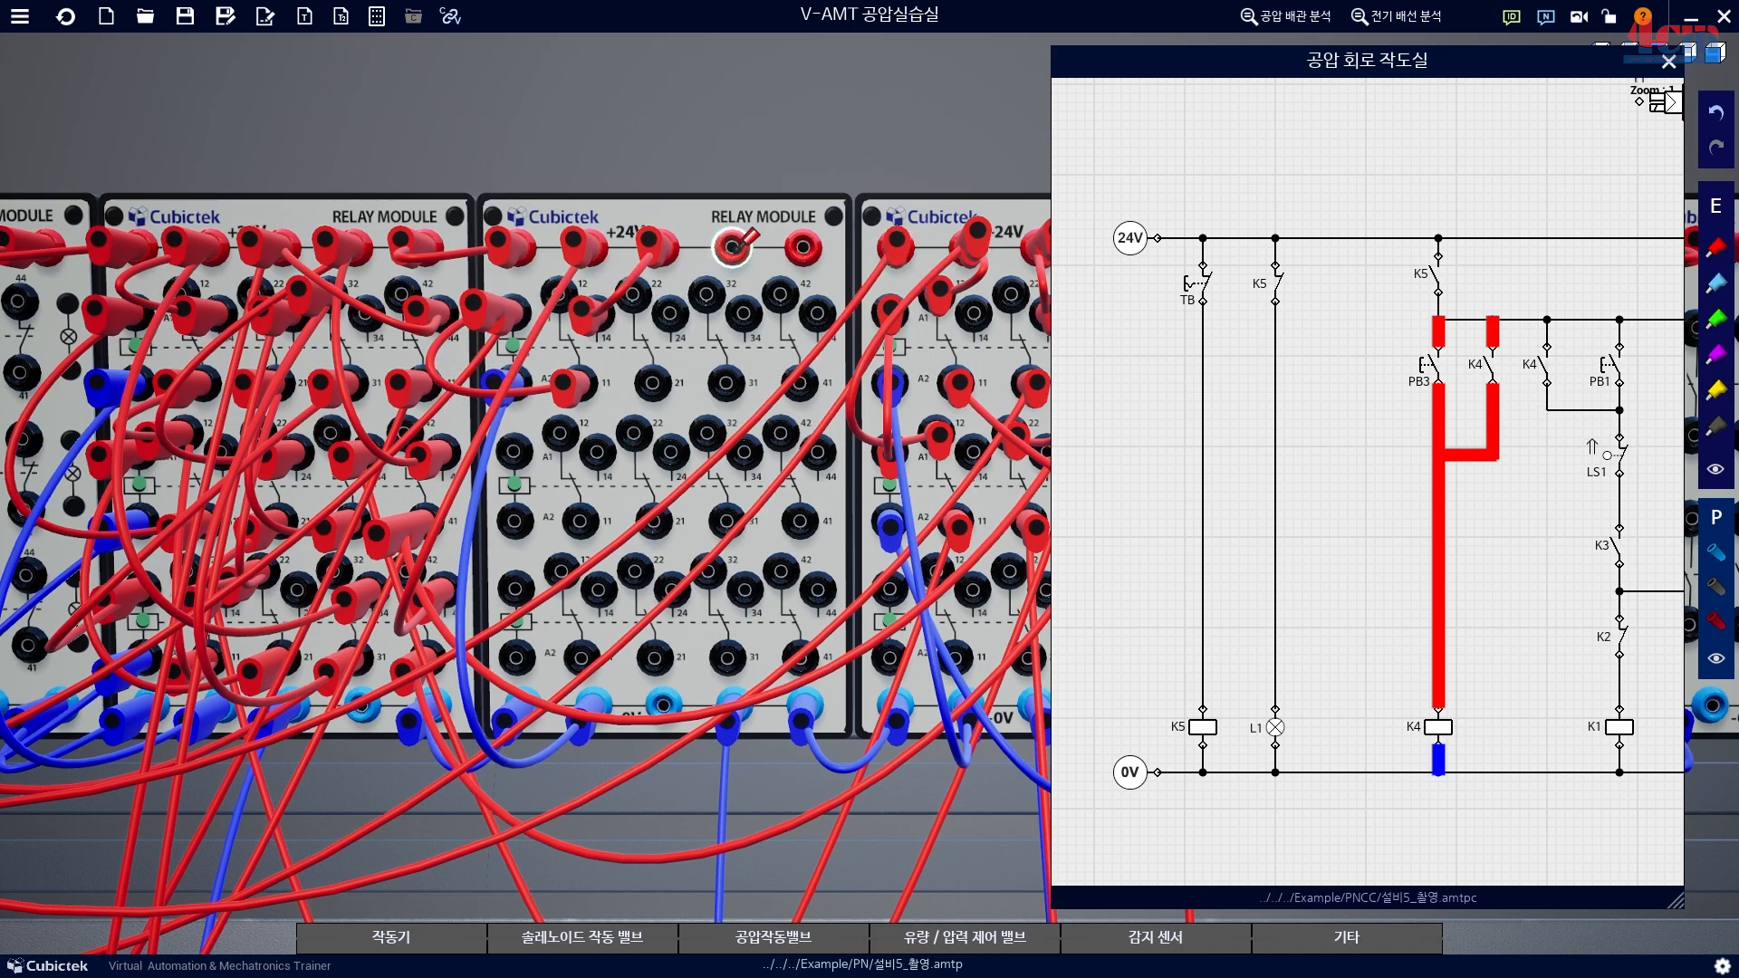
{"action": "left_click", "coordinate": [670, 314]}
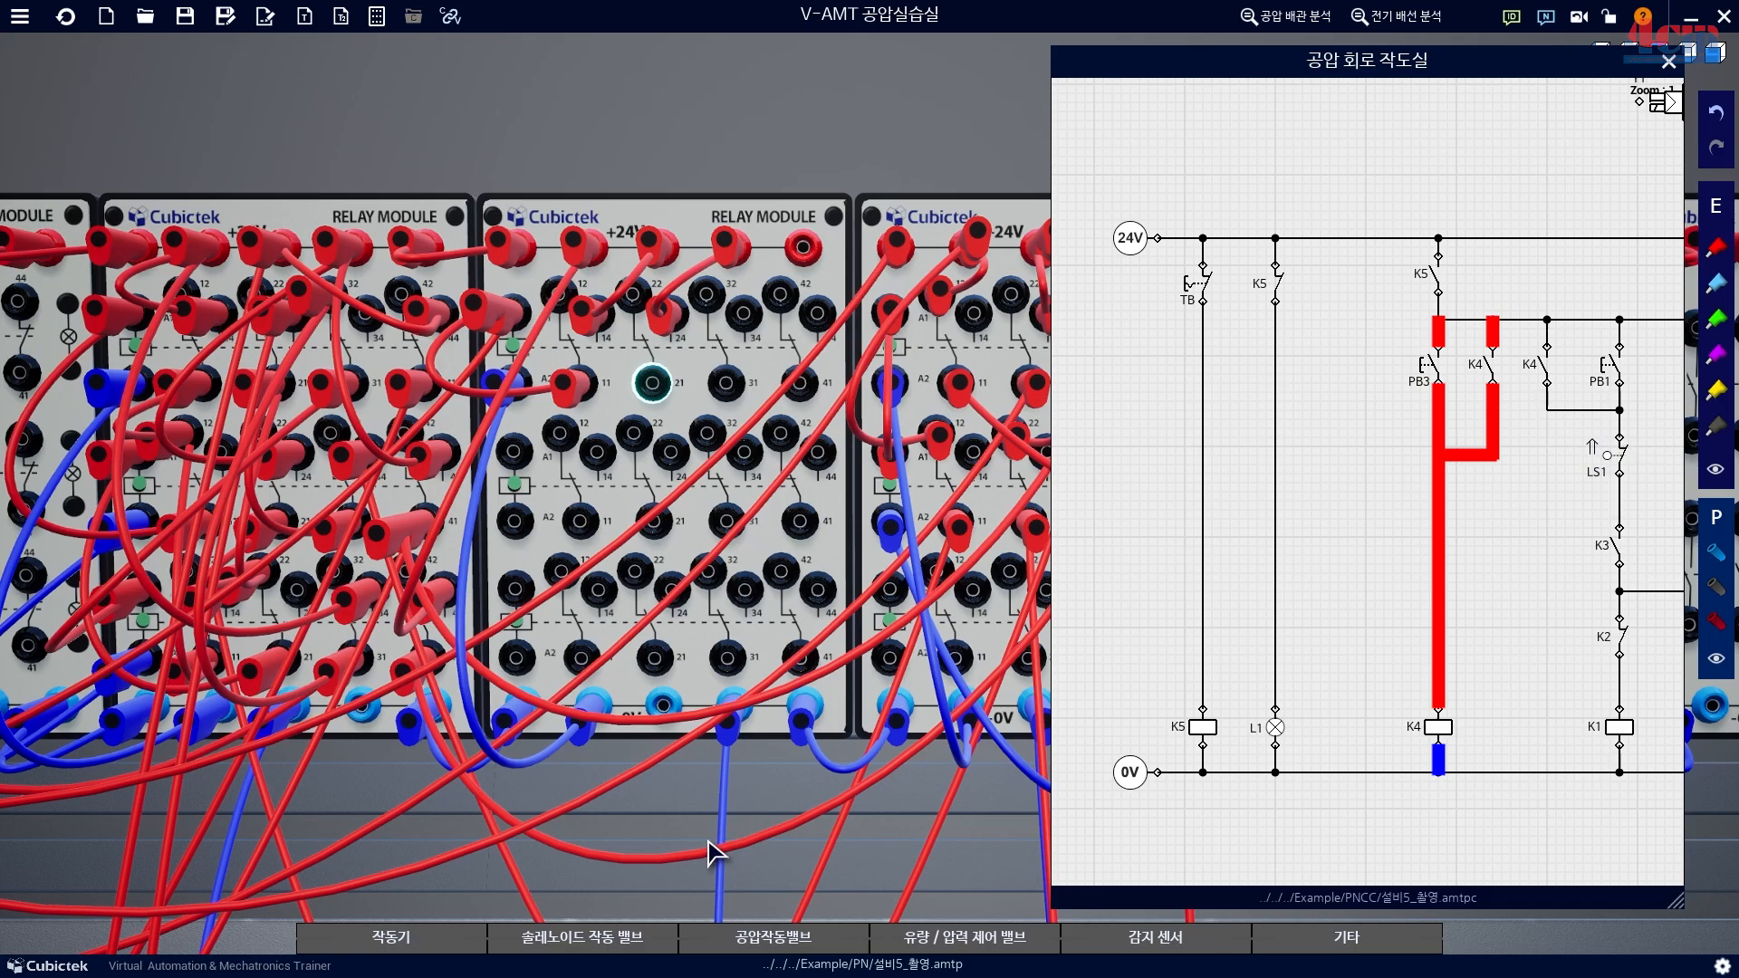
{"action": "scroll", "coordinate": [784, 877], "scroll_direction": "down", "scroll_amount": 2}
{"action": "scroll", "coordinate": [966, 837], "scroll_direction": "up", "scroll_amount": 3}
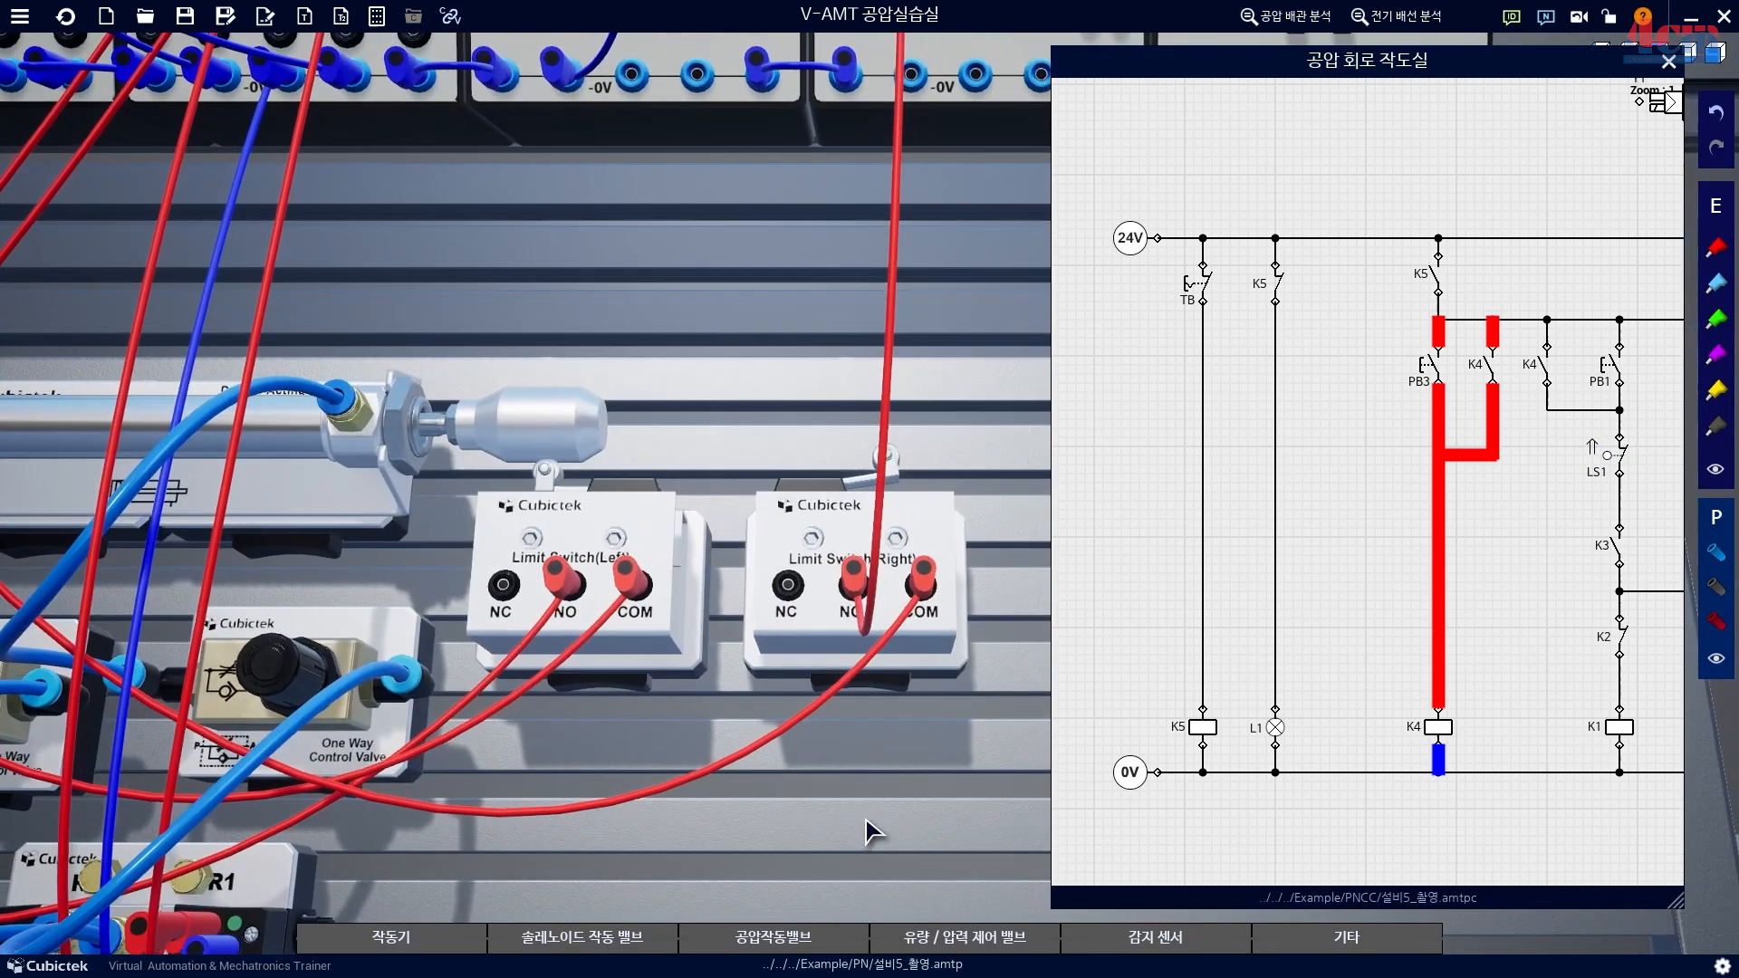
{"action": "left_click", "coordinate": [576, 571]}
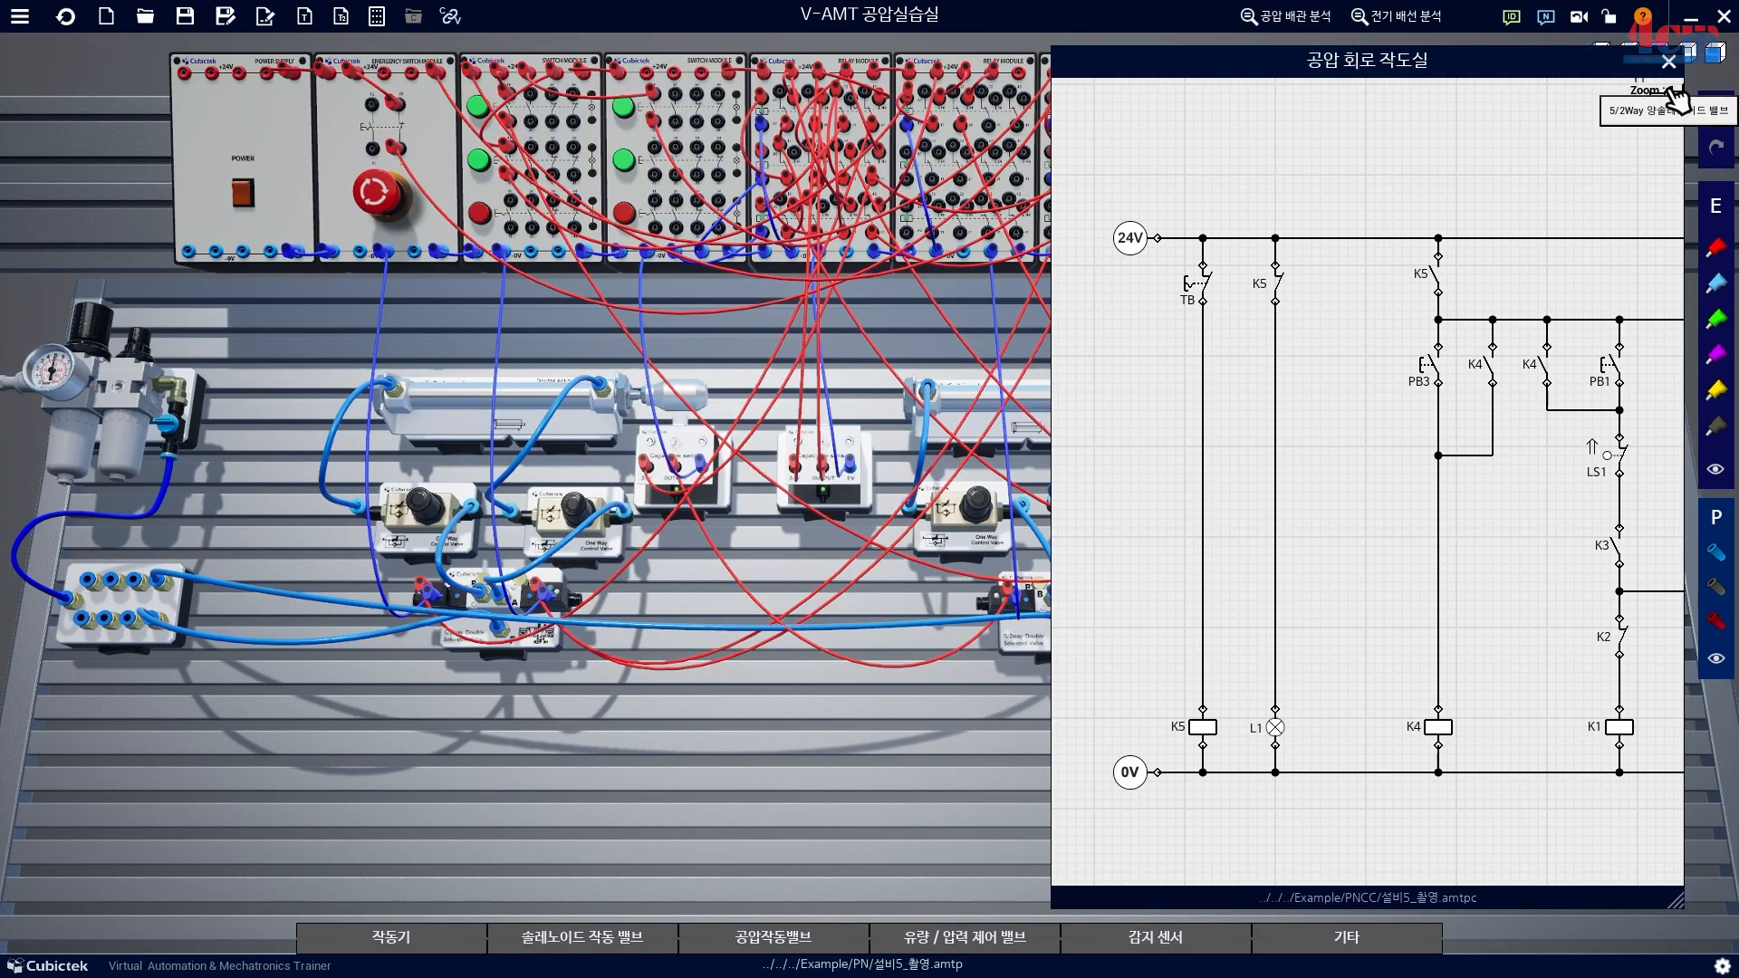
Close the circuit diagram, switch on the power and compressed-air supplies, and operate PB3 on the first switch module.
{"action": "left_click", "coordinate": [1669, 62]}
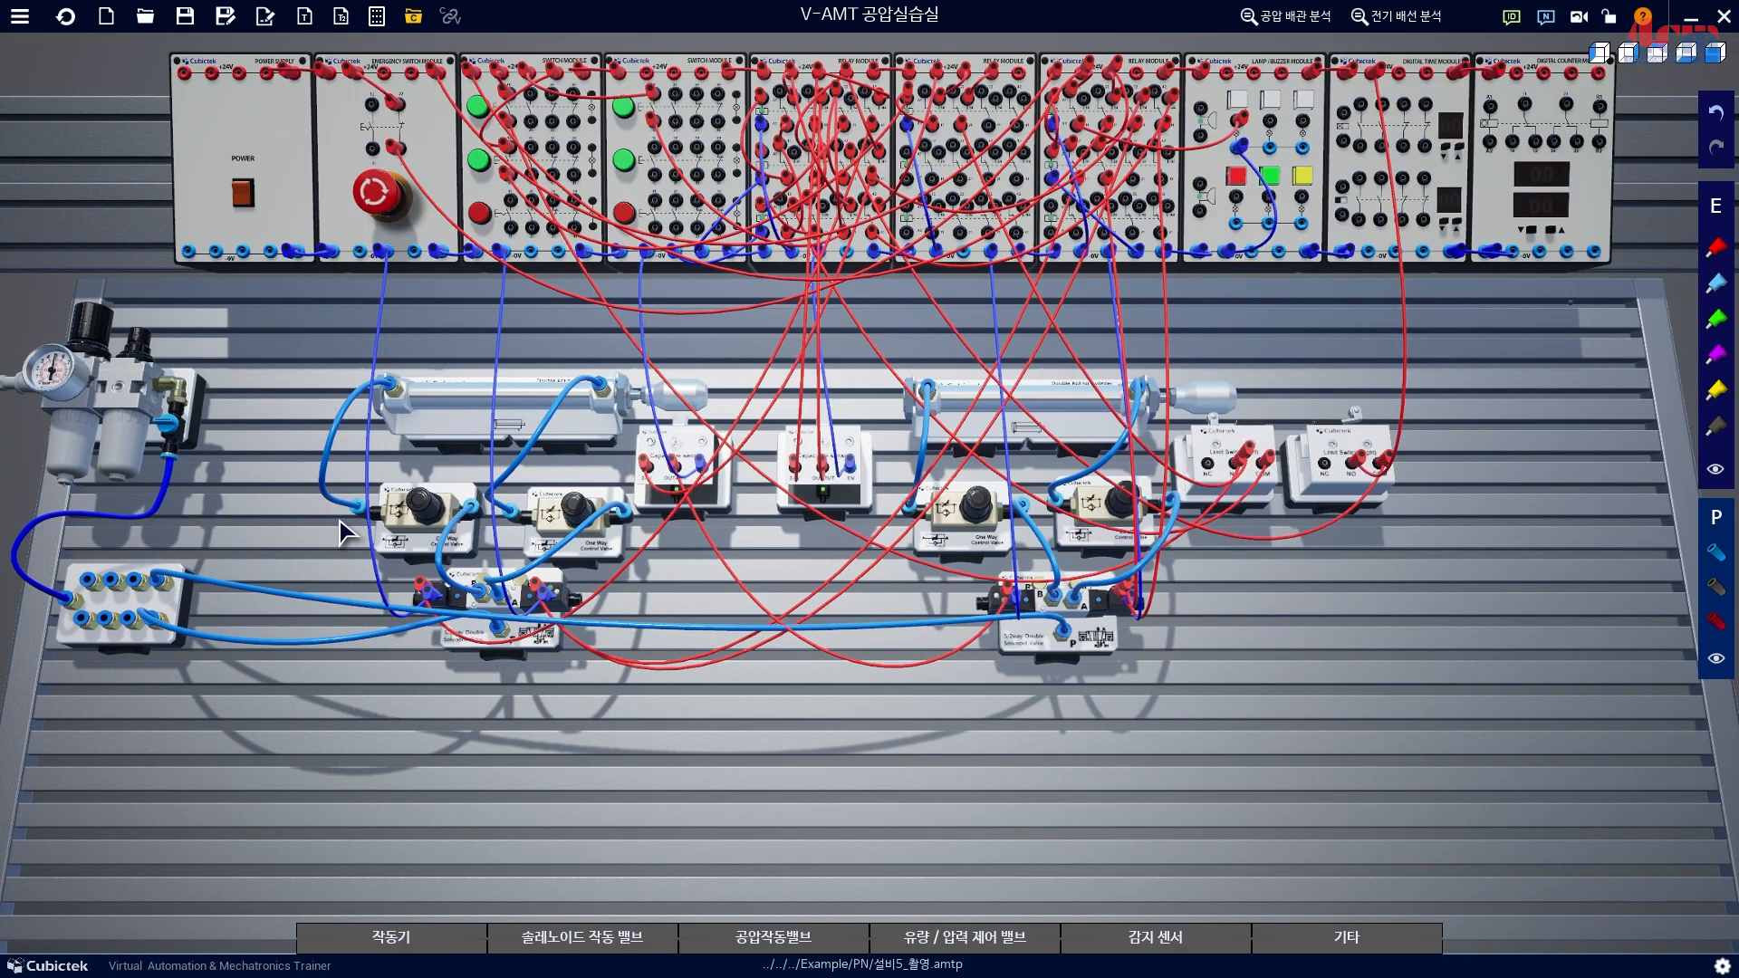
{"action": "left_click", "coordinate": [243, 193]}
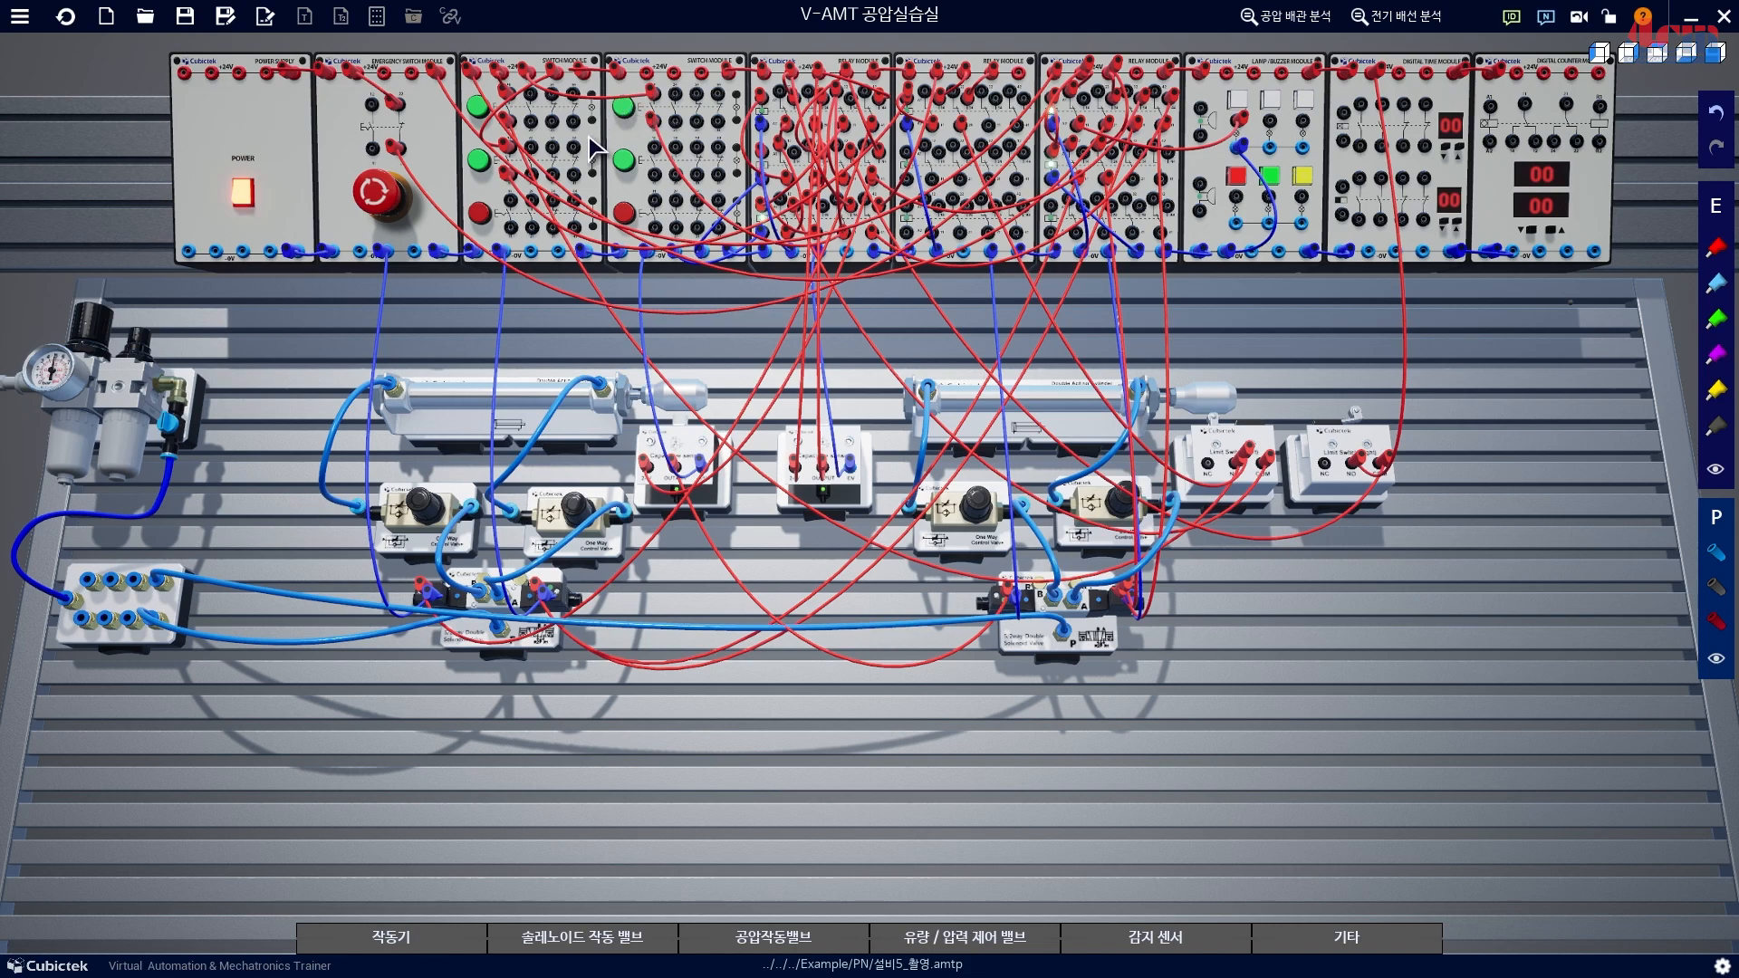
{"action": "left_click", "coordinate": [482, 165]}
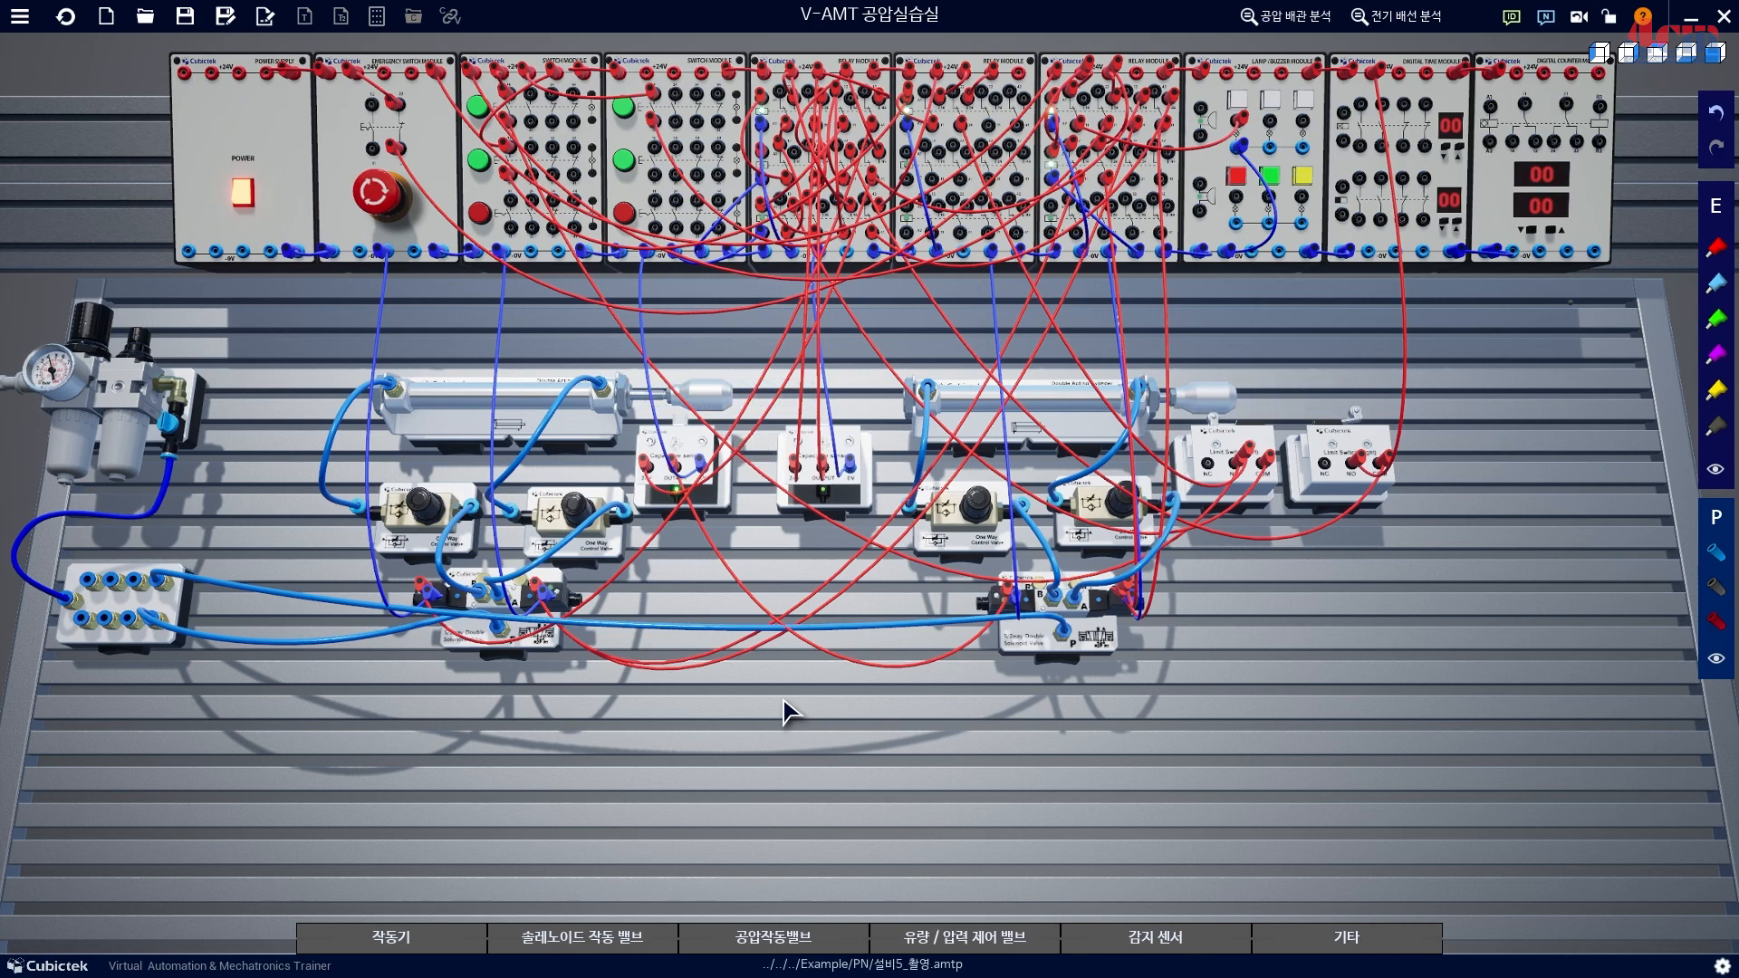
Engage the emergency stop, inspect the cylinders and solenoid valve indicators, and release the emergency stop.
{"action": "mouse_move", "coordinate": [1127, 537]}
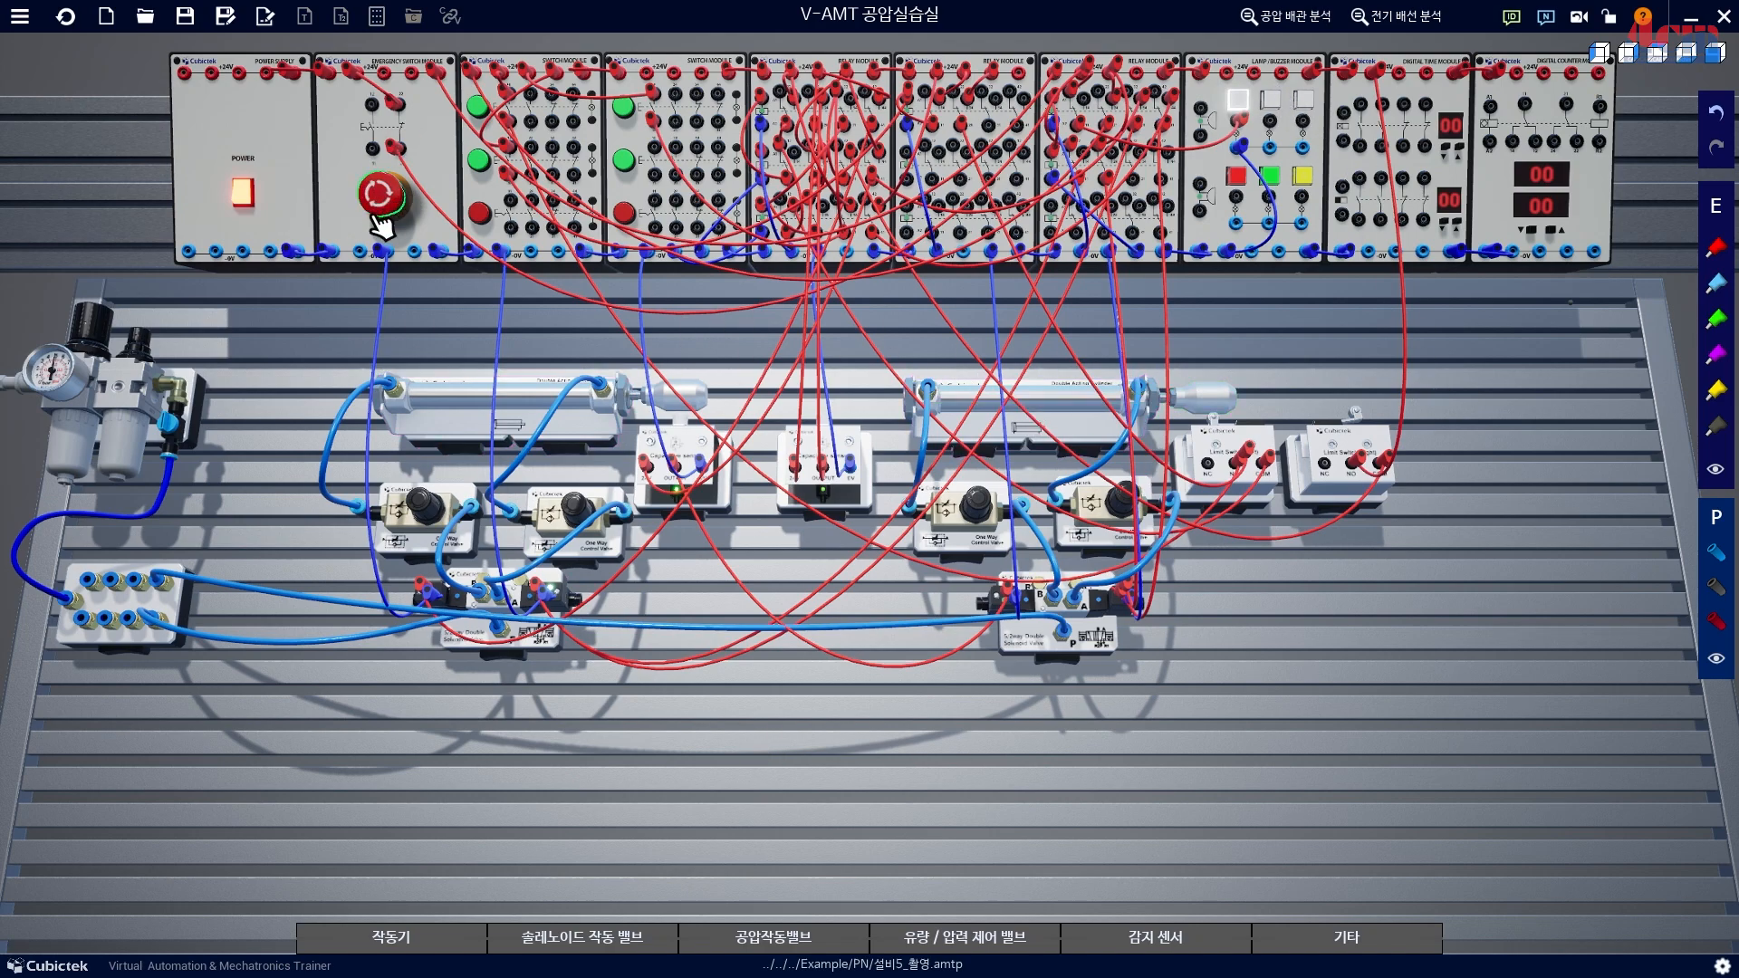
{"action": "scroll", "coordinate": [693, 655], "scroll_direction": "up", "scroll_amount": 5}
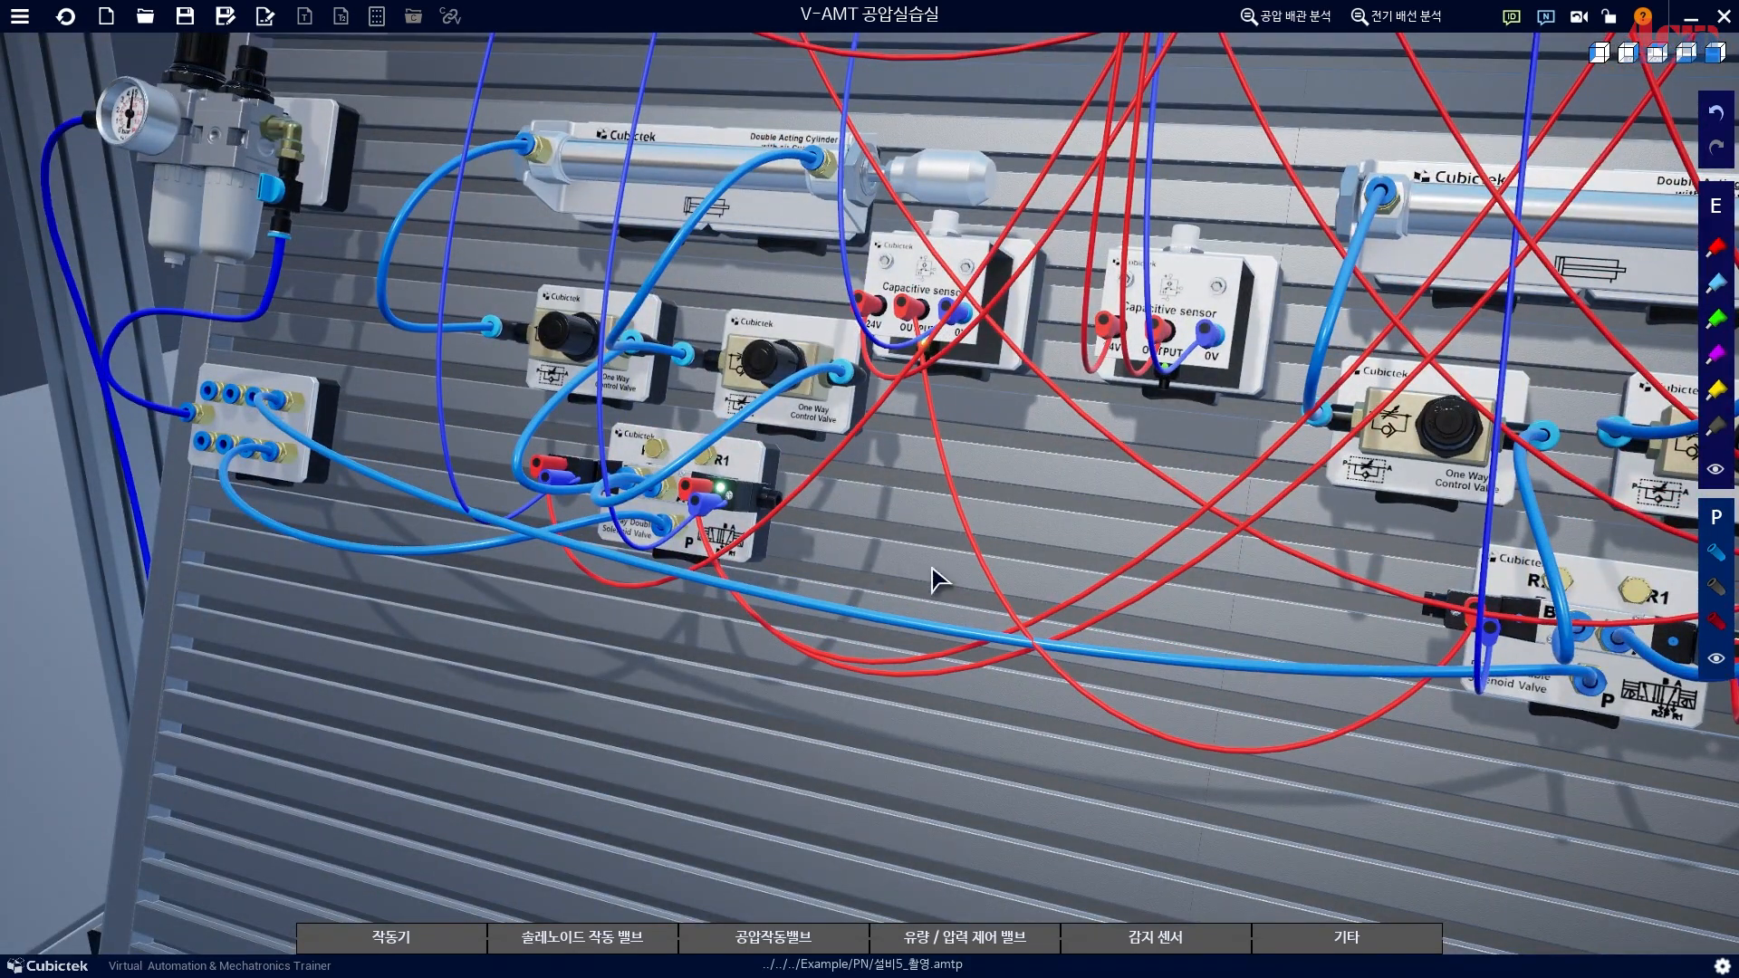
{"action": "left_click_drag", "start_coordinate": [1098, 731], "coordinate": [915, 712]}
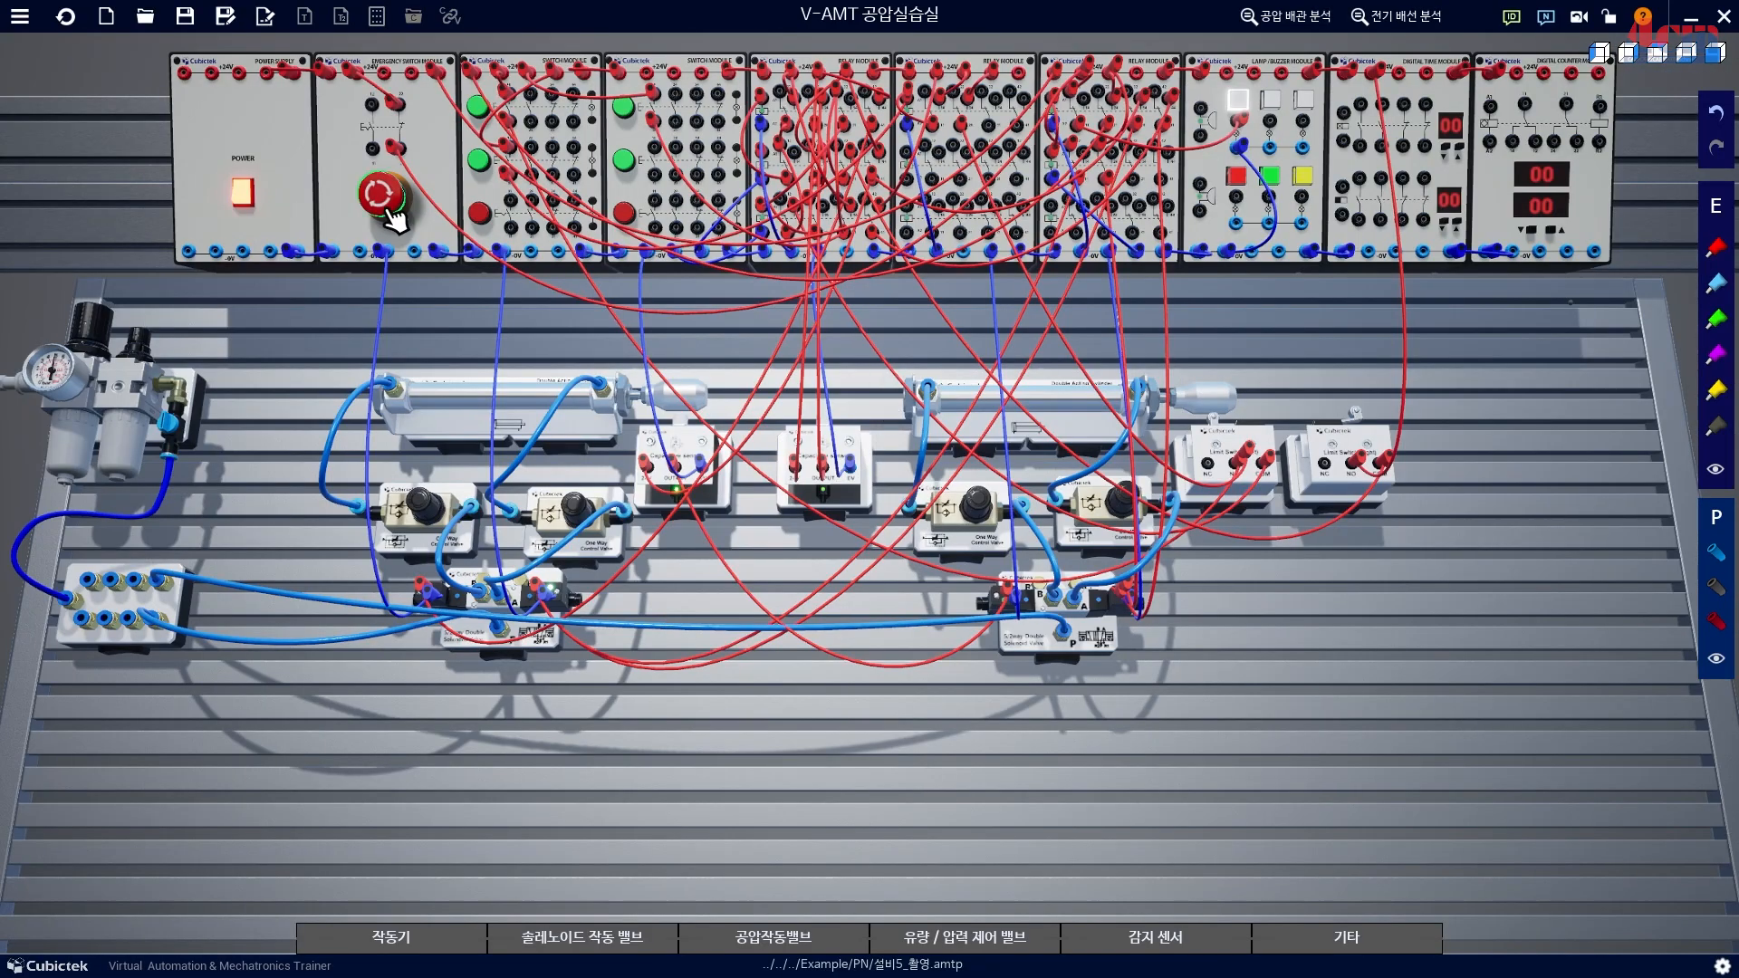
{"action": "left_click", "coordinate": [391, 214]}
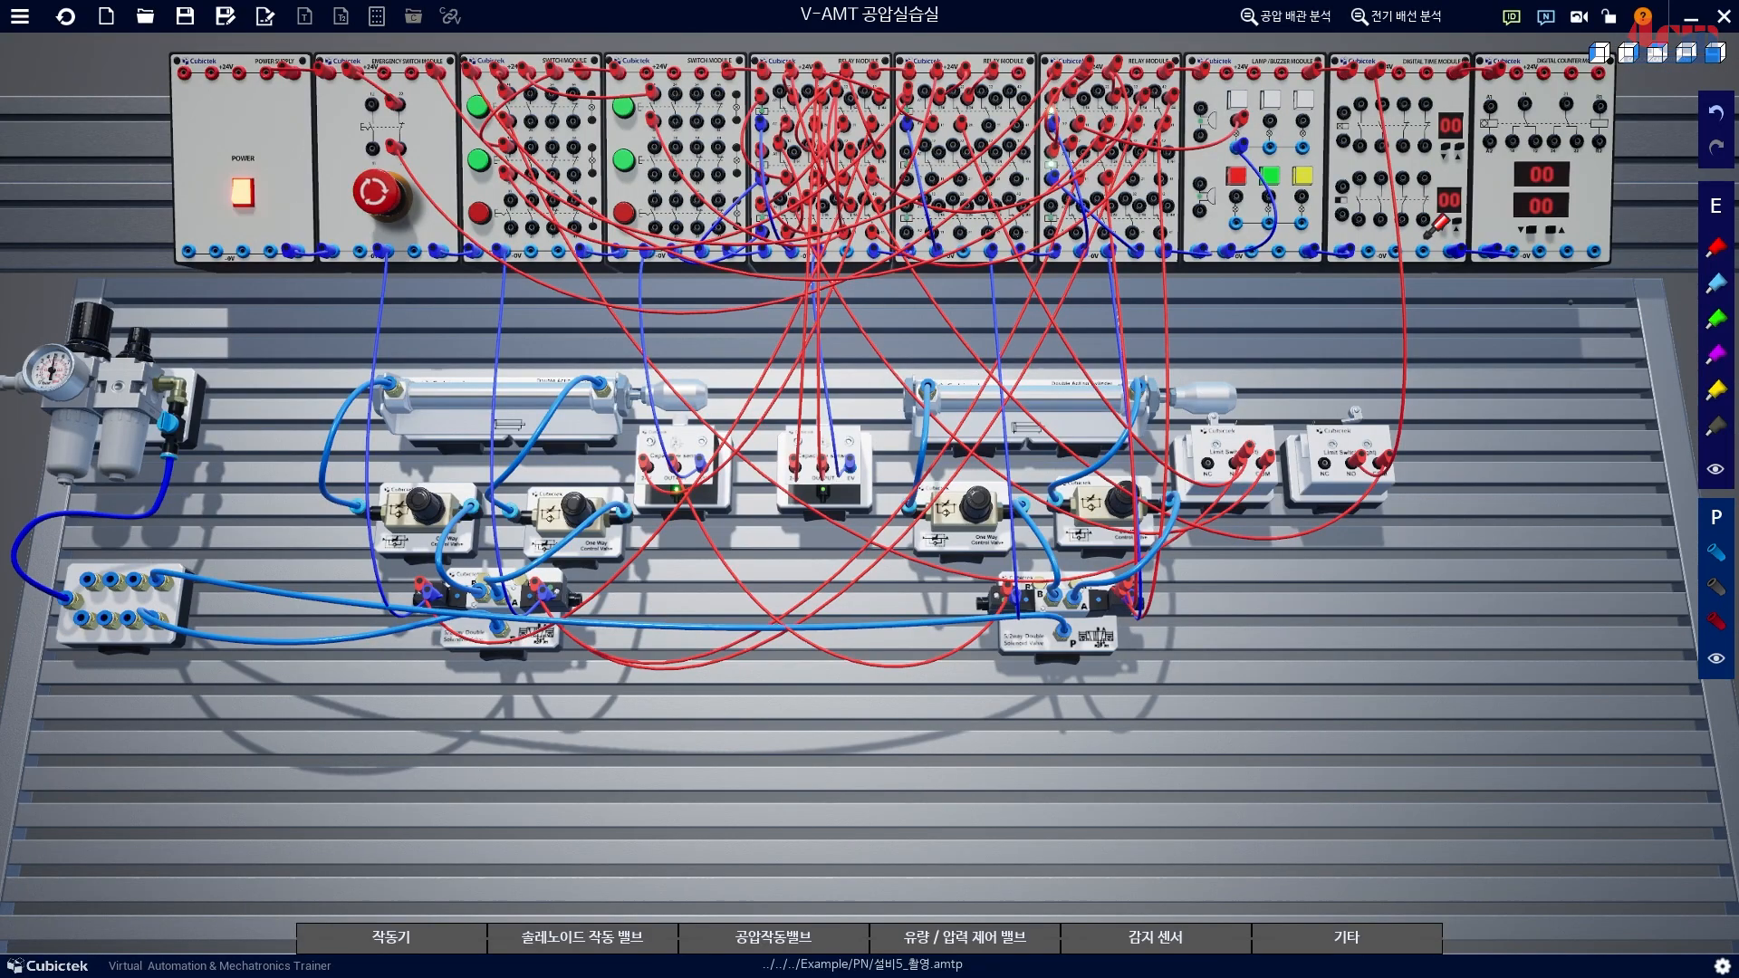
{"action": "scroll", "coordinate": [607, 645], "scroll_direction": "up", "scroll_amount": 2}
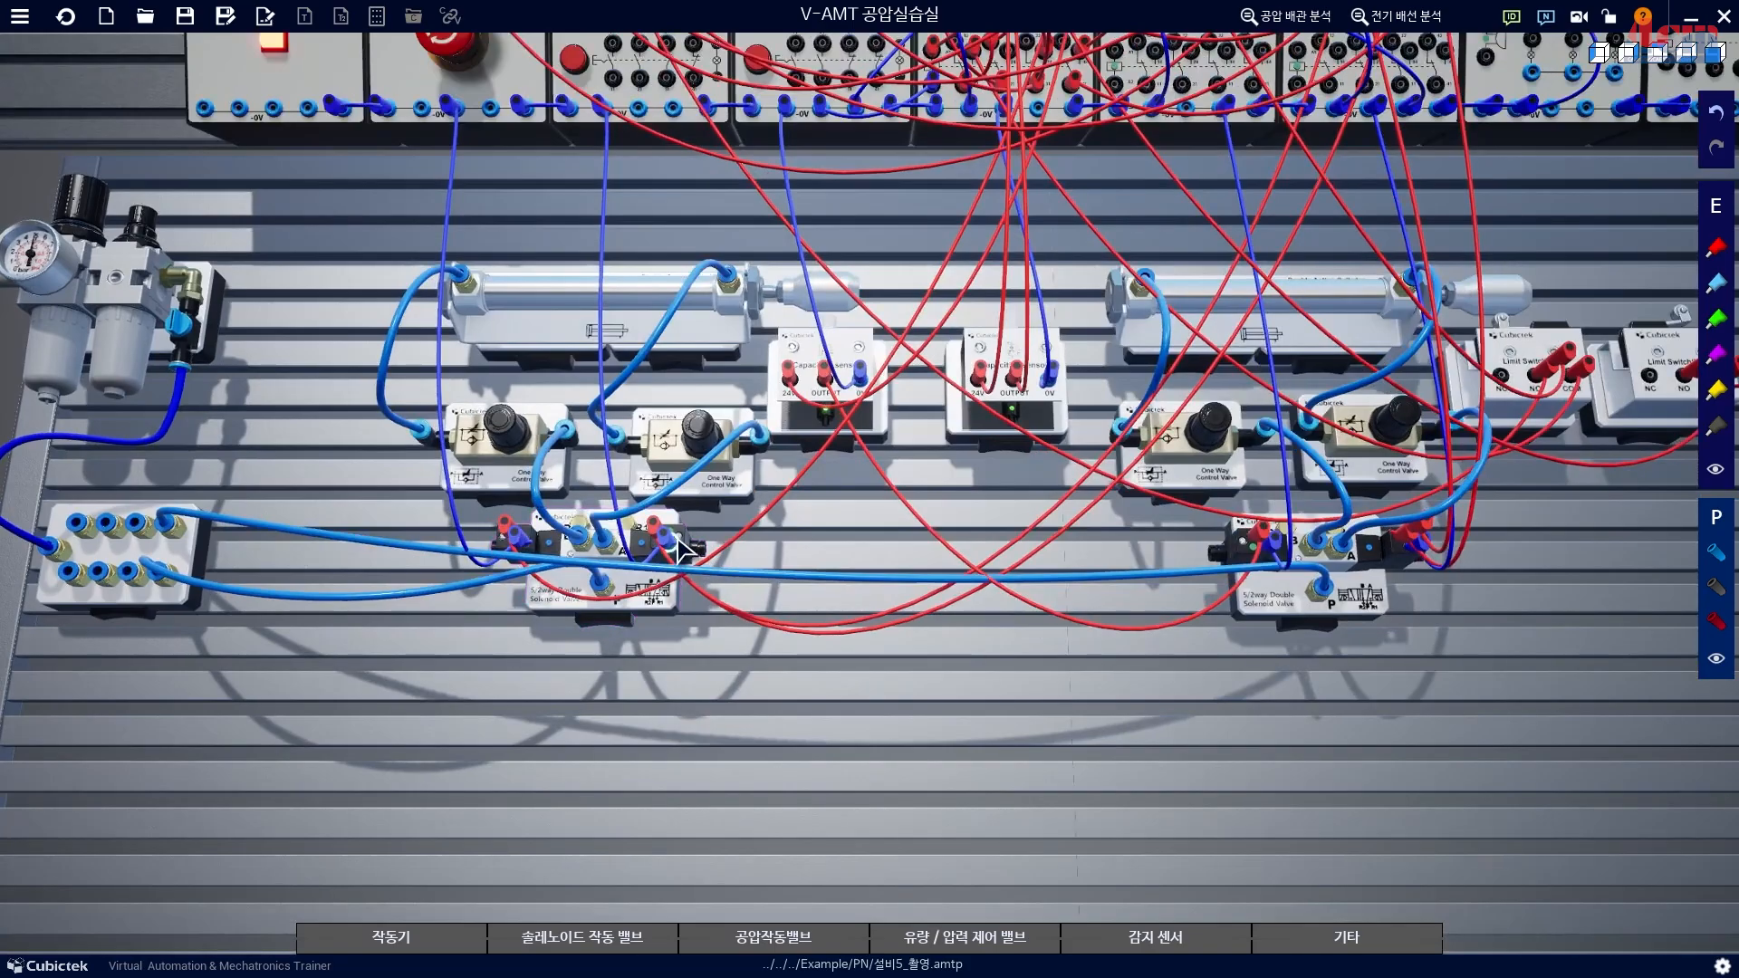
{"action": "scroll", "coordinate": [1047, 670], "scroll_direction": "down", "scroll_amount": 5}
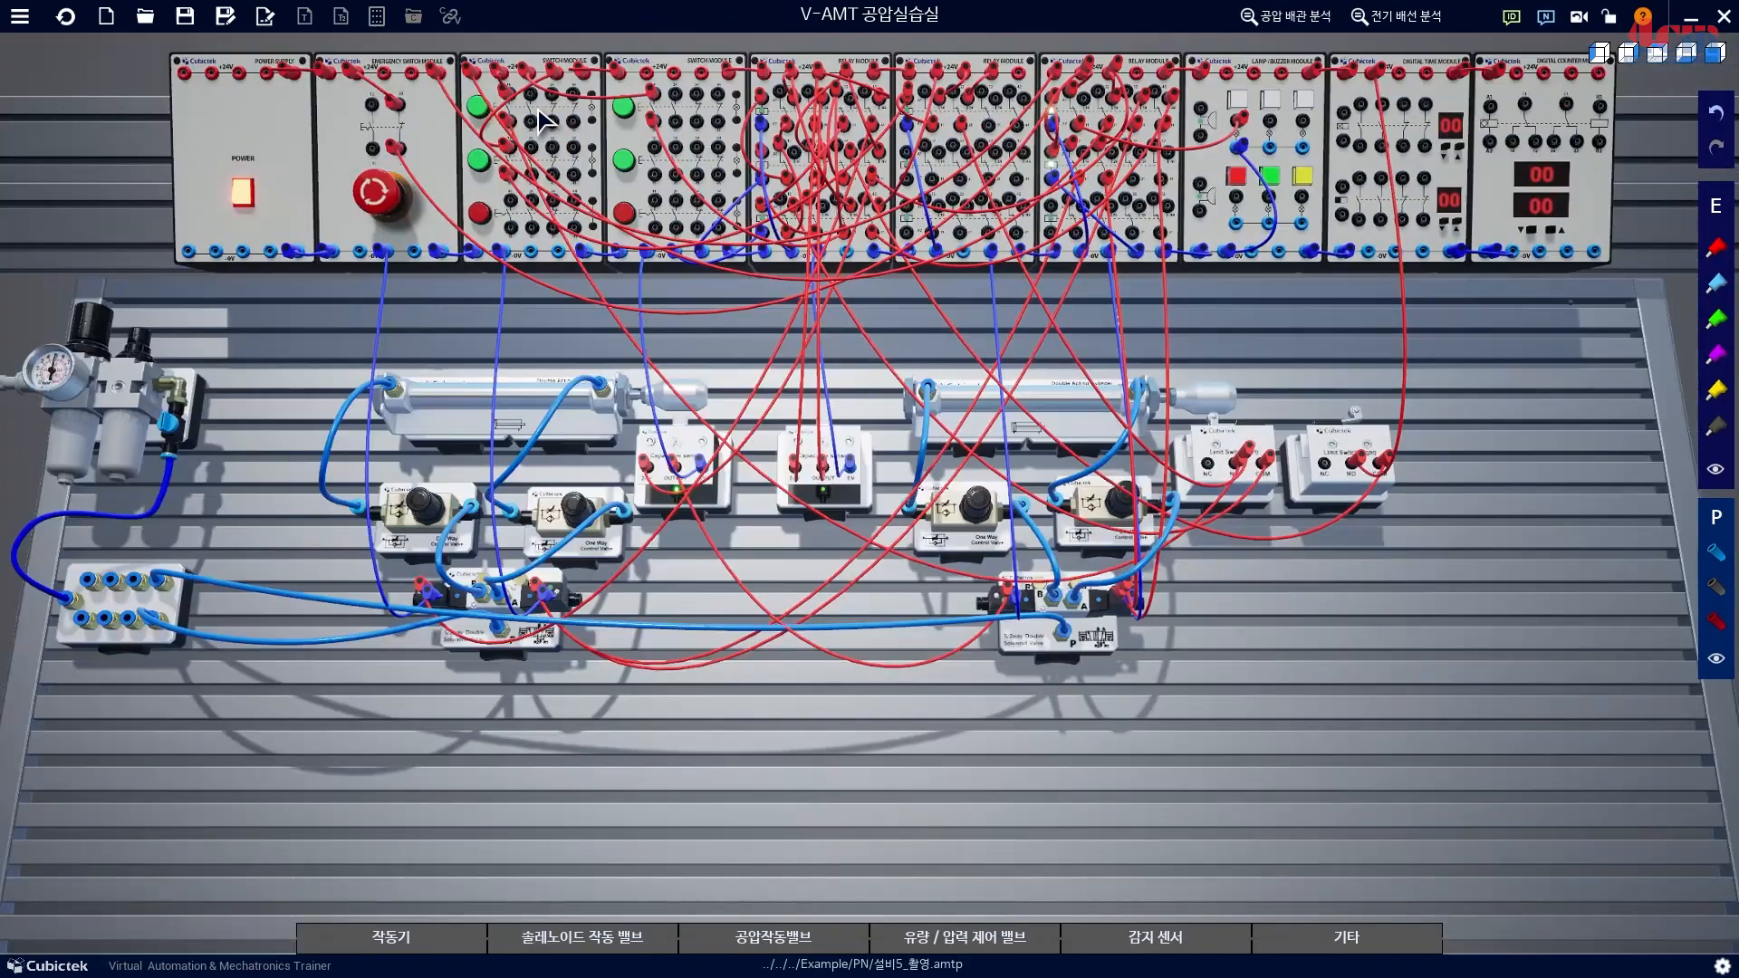